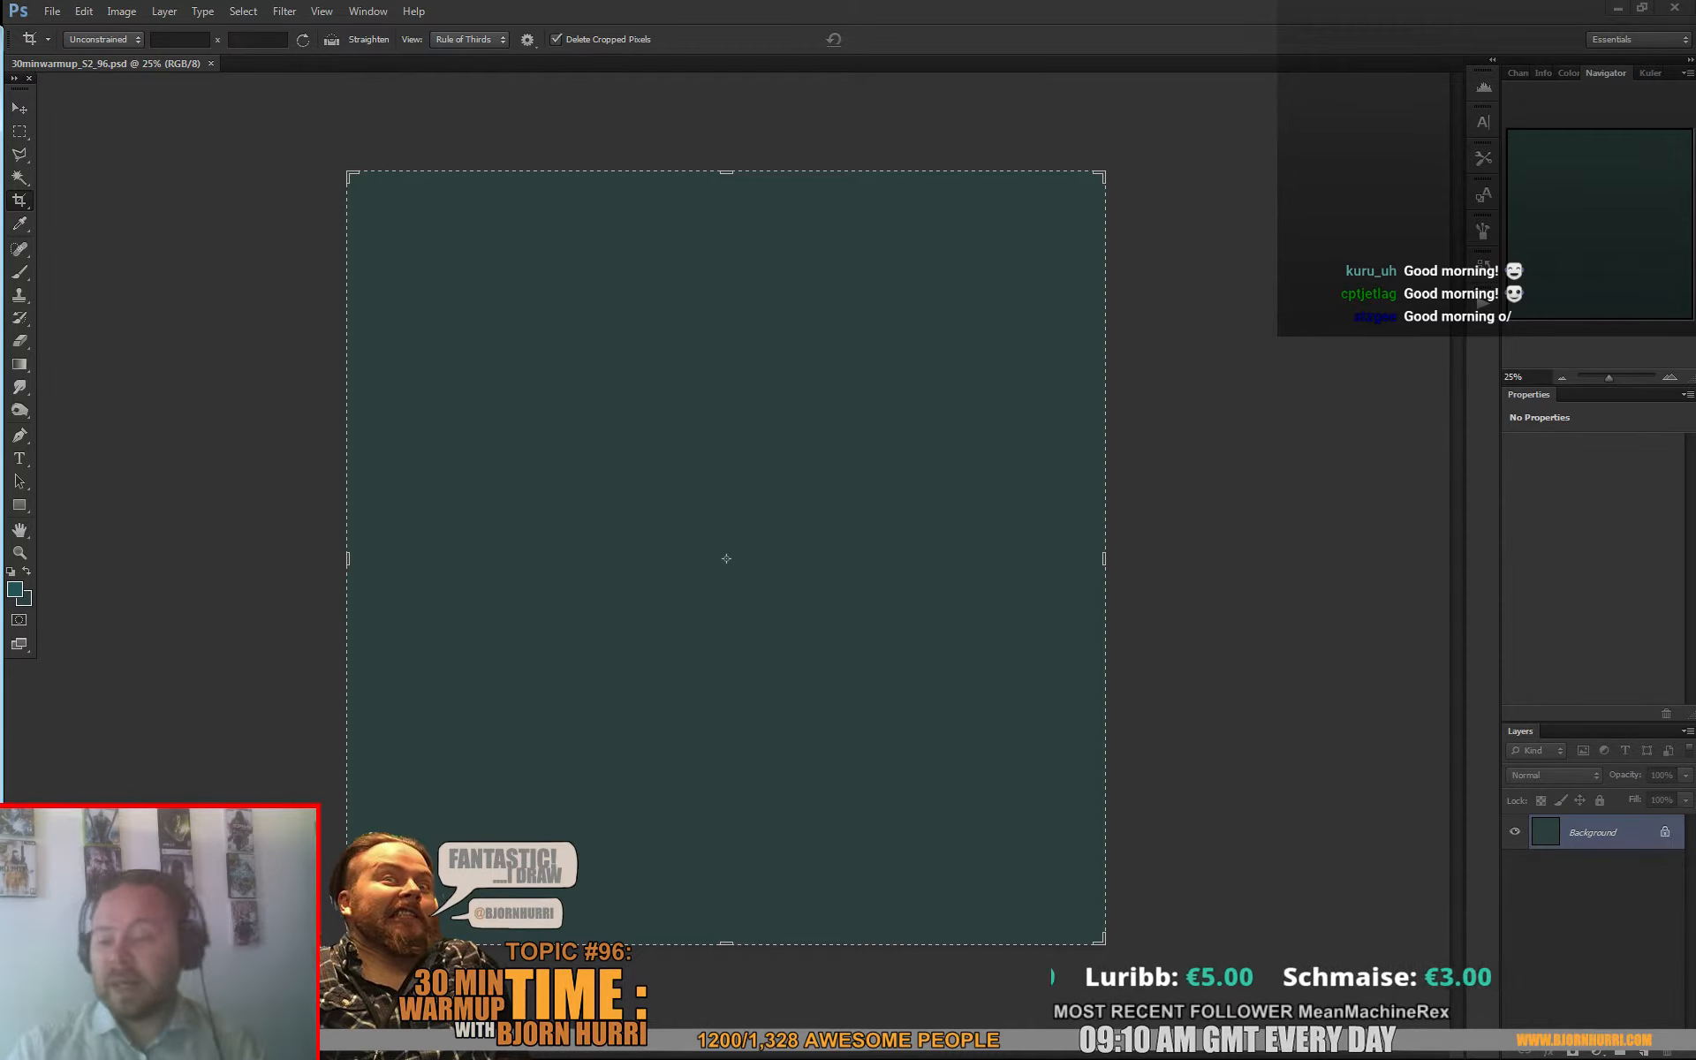
# Step: Set the foreground colour to light teal, hex 7ad7da
pyautogui.click(29, 276)
pyautogui.click(14, 589)
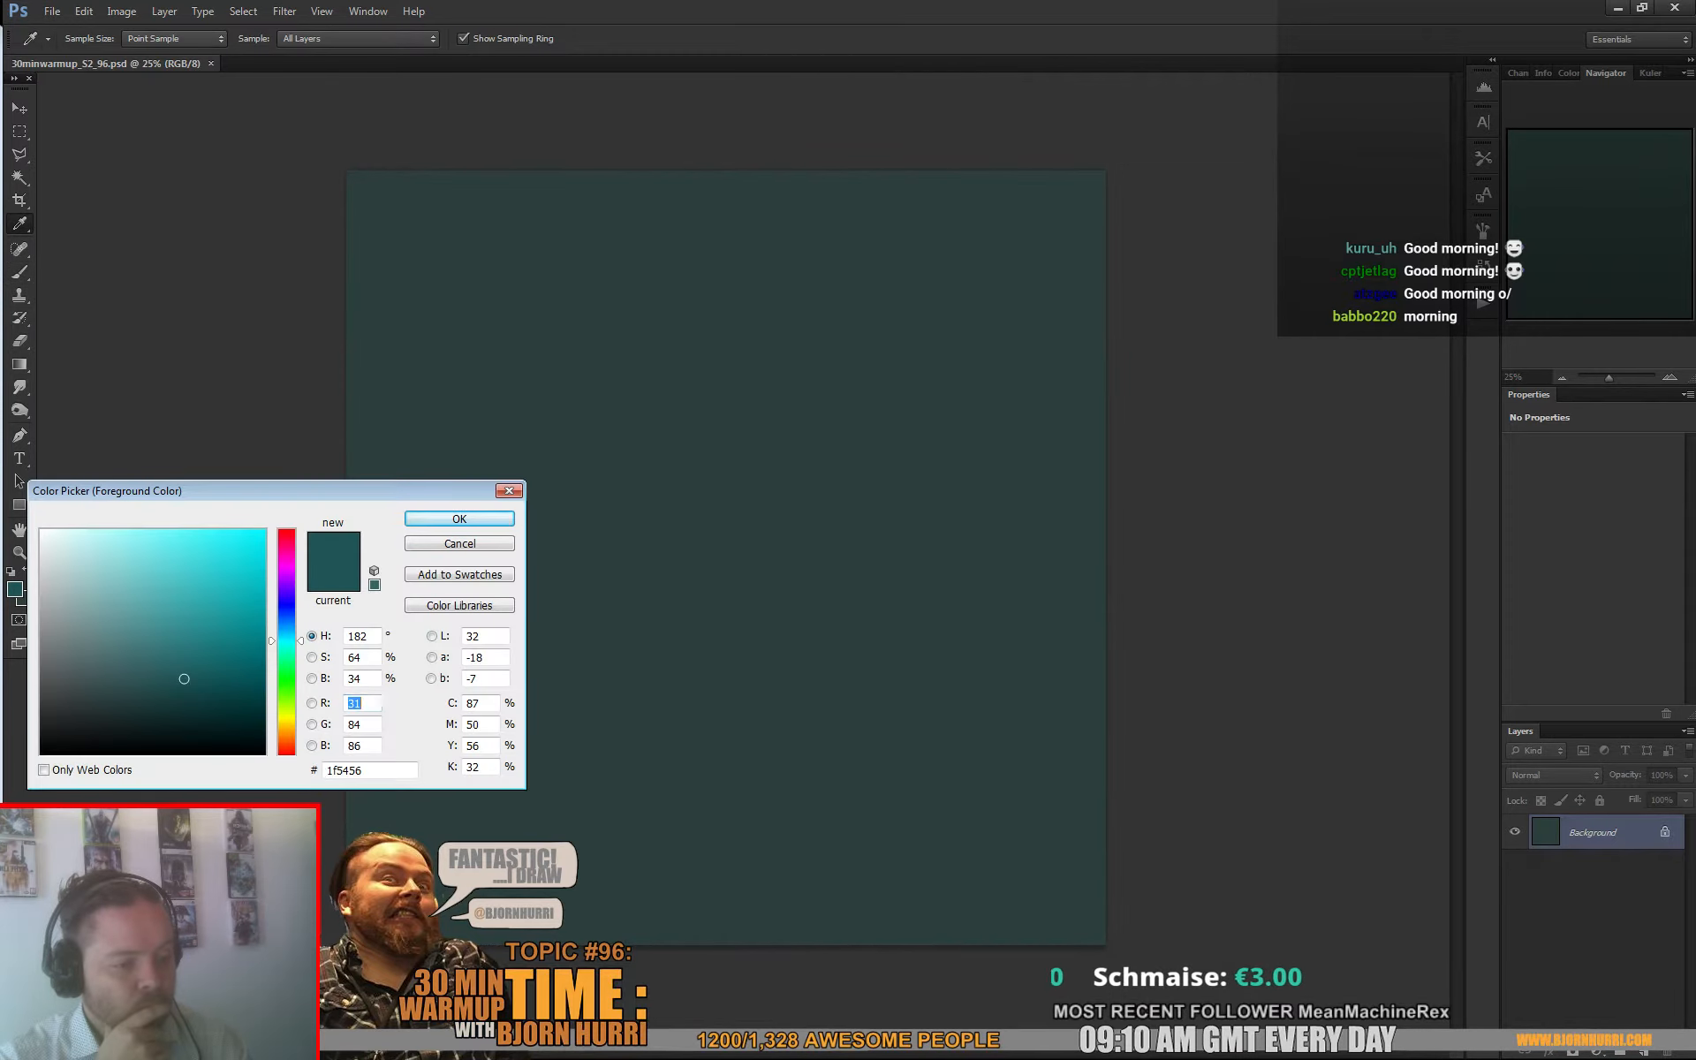
pyautogui.click(135, 581)
pyautogui.moveTo(135, 582); pyautogui.dragTo(139, 562)
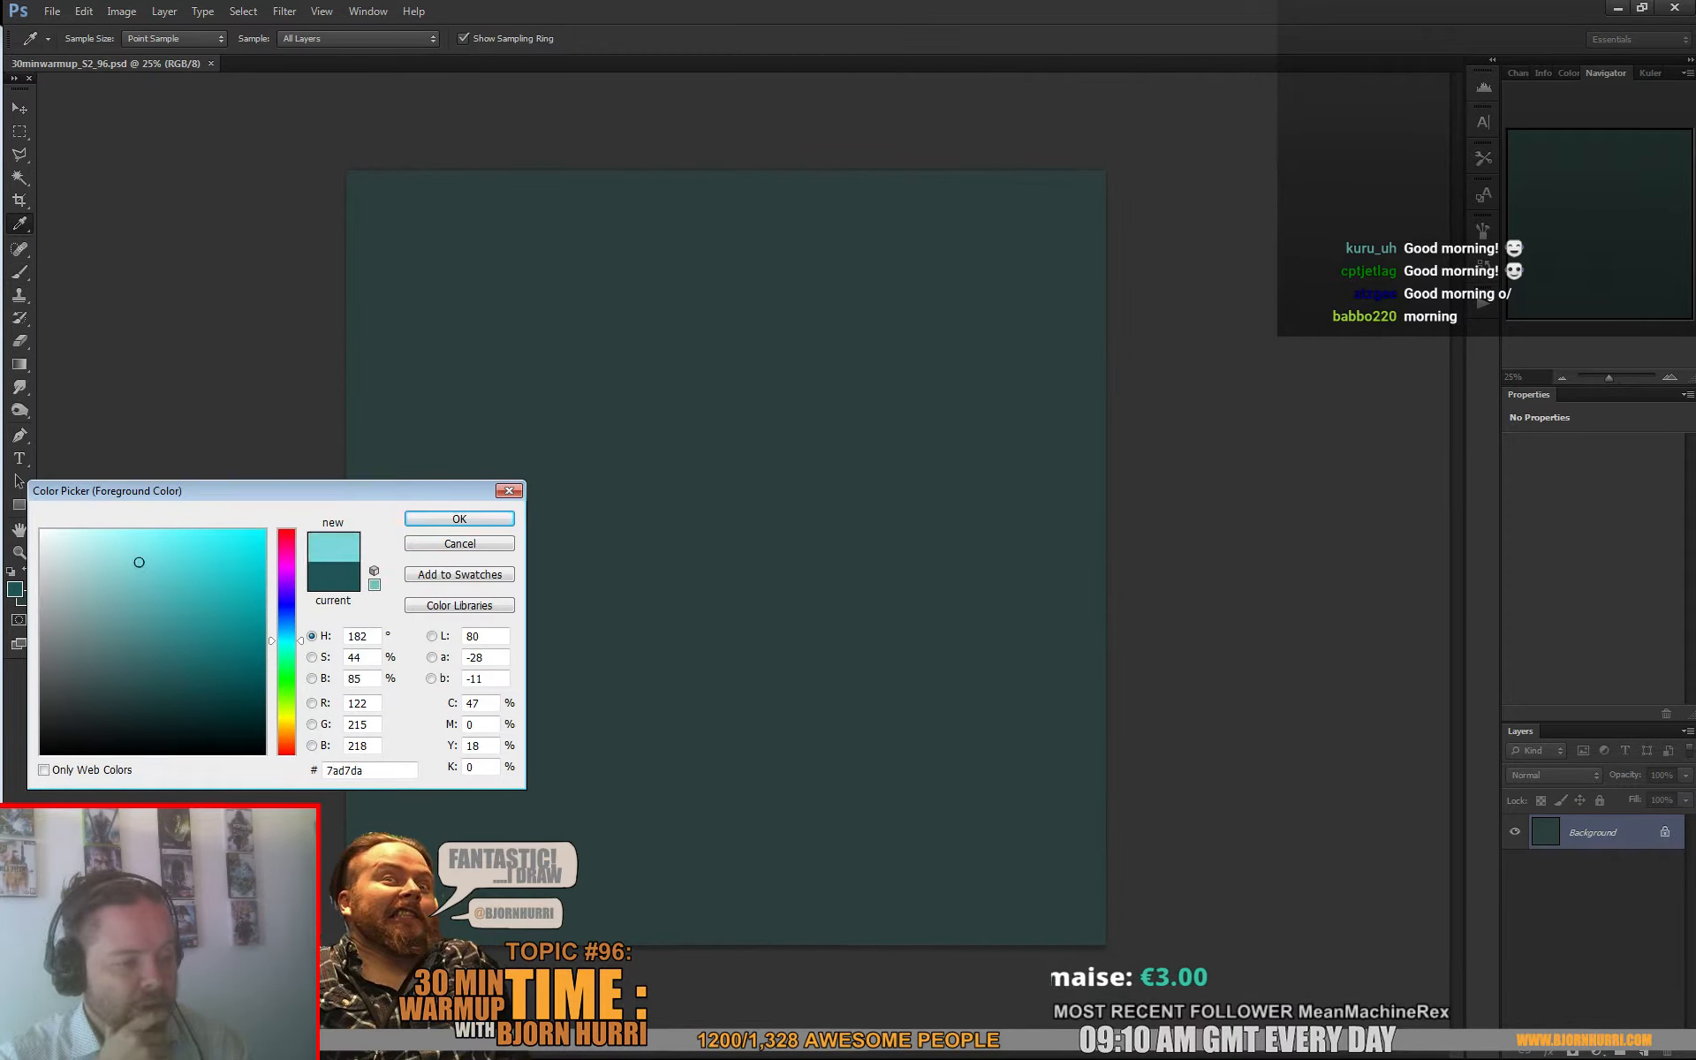
pyautogui.click(468, 519)
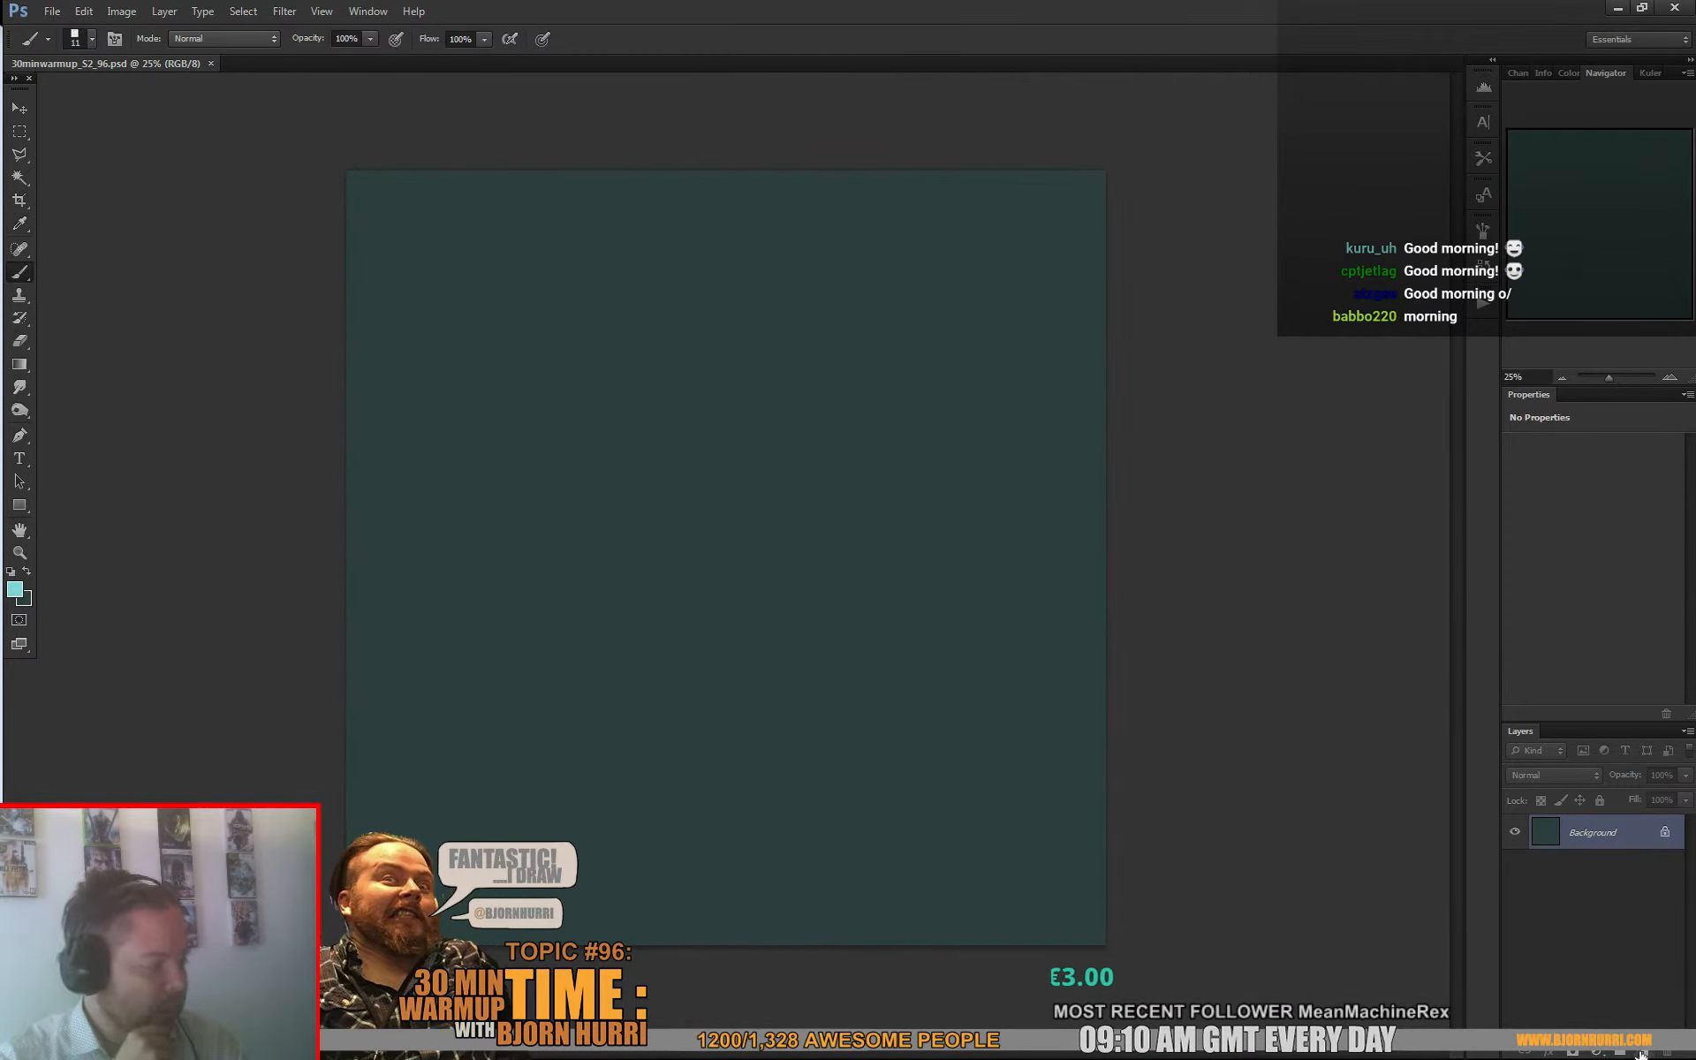
# Step: Add a new empty layer above the background and save the file with Maximize Compatibility enabled
pyautogui.click(1644, 1053)
pyautogui.hotkey('ctrl', 's')
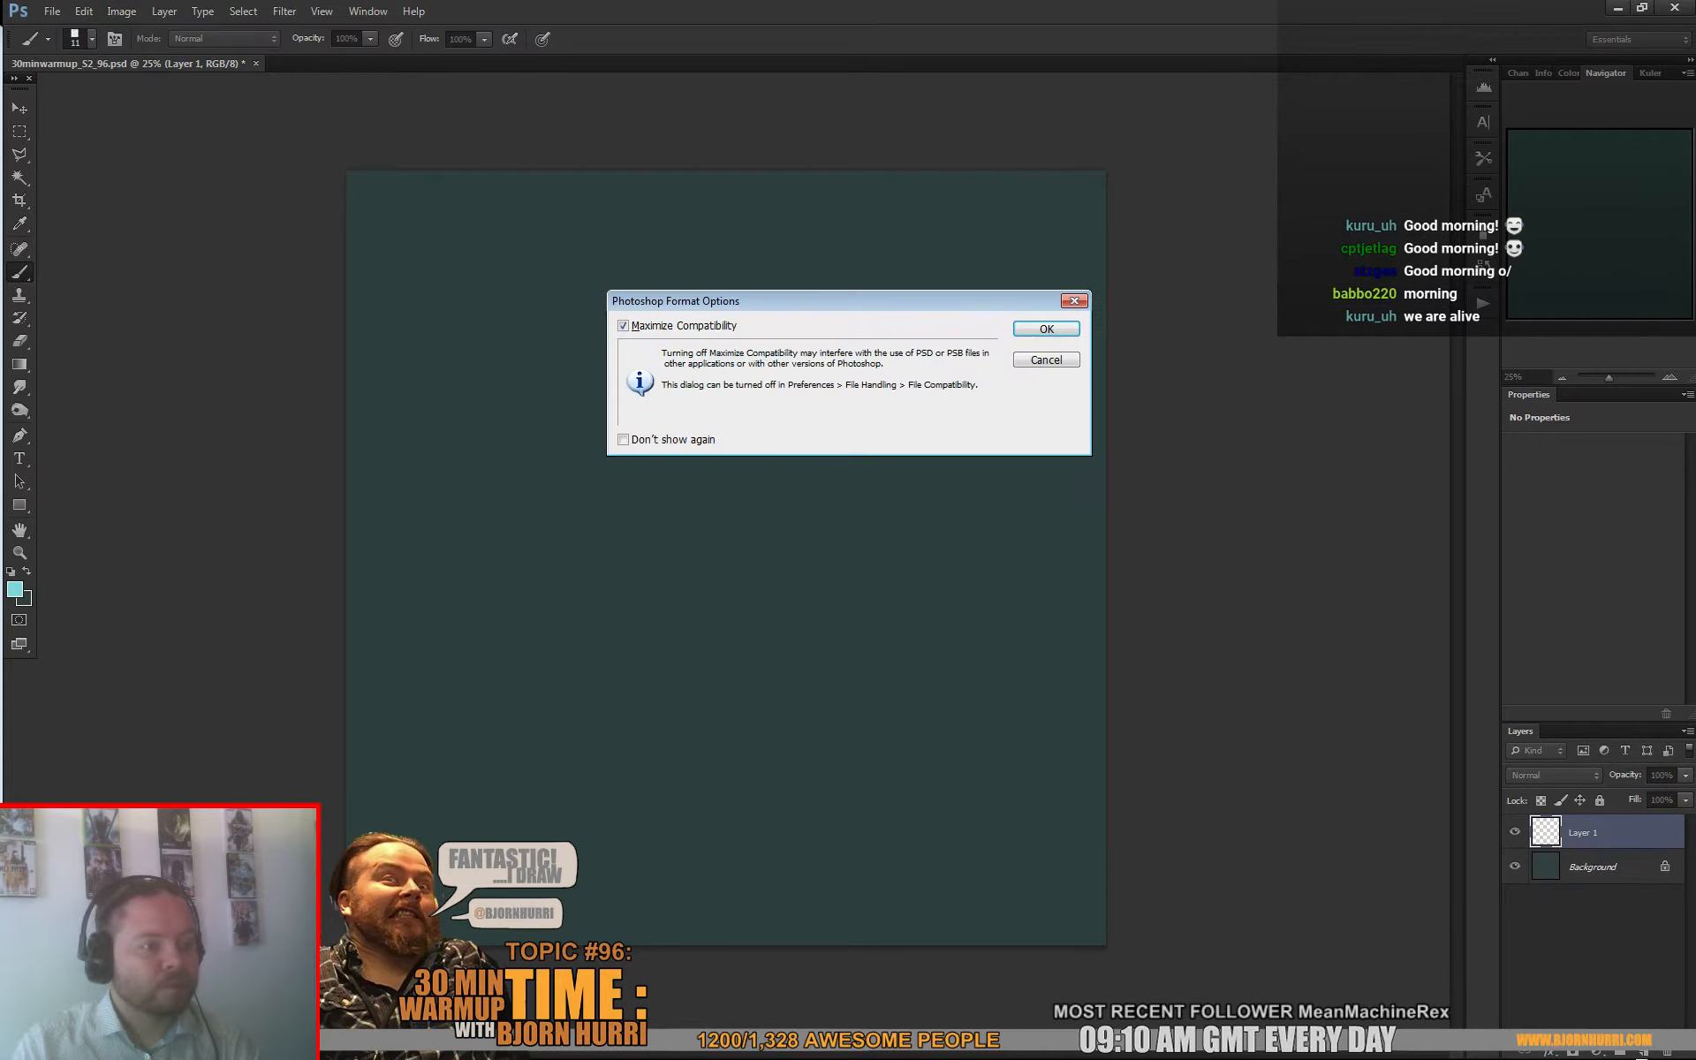
pyautogui.click(1046, 328)
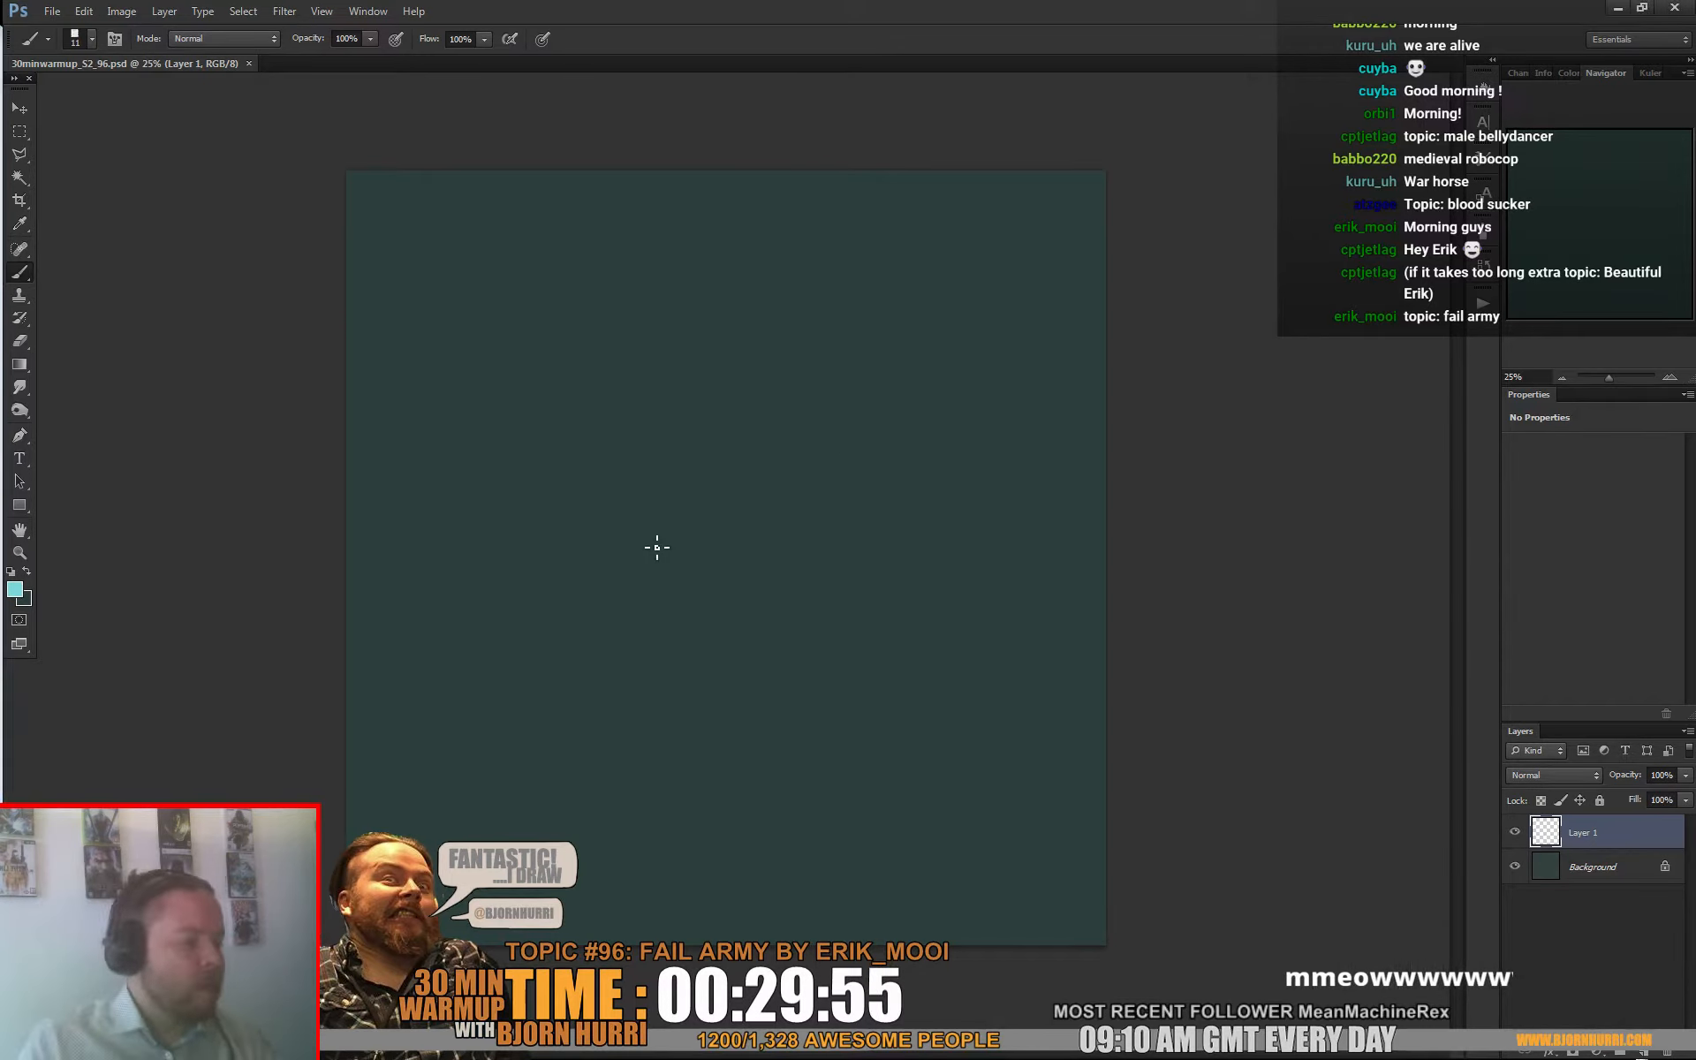
# Step: Paint a light teal ground band sloping down to the right across the canvas with the streaky bristle brush at 116 px
pyautogui.rightClick(706, 565)
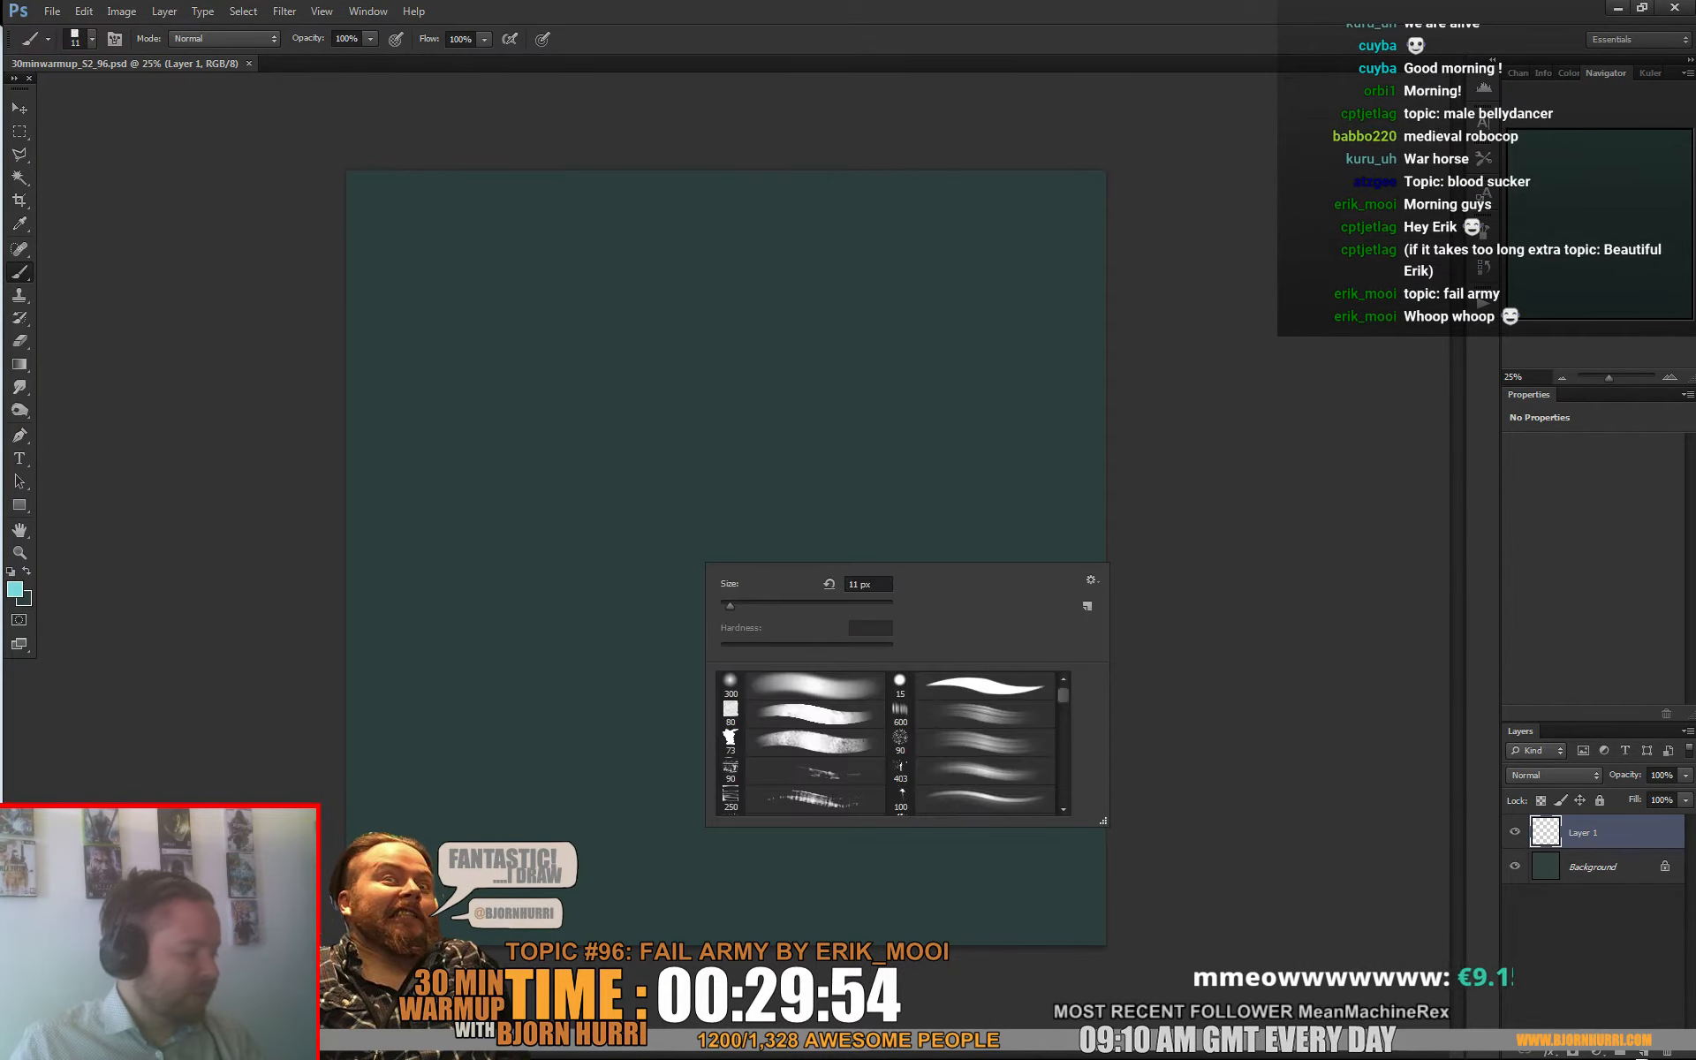
pyautogui.click(972, 714)
pyautogui.click(803, 605)
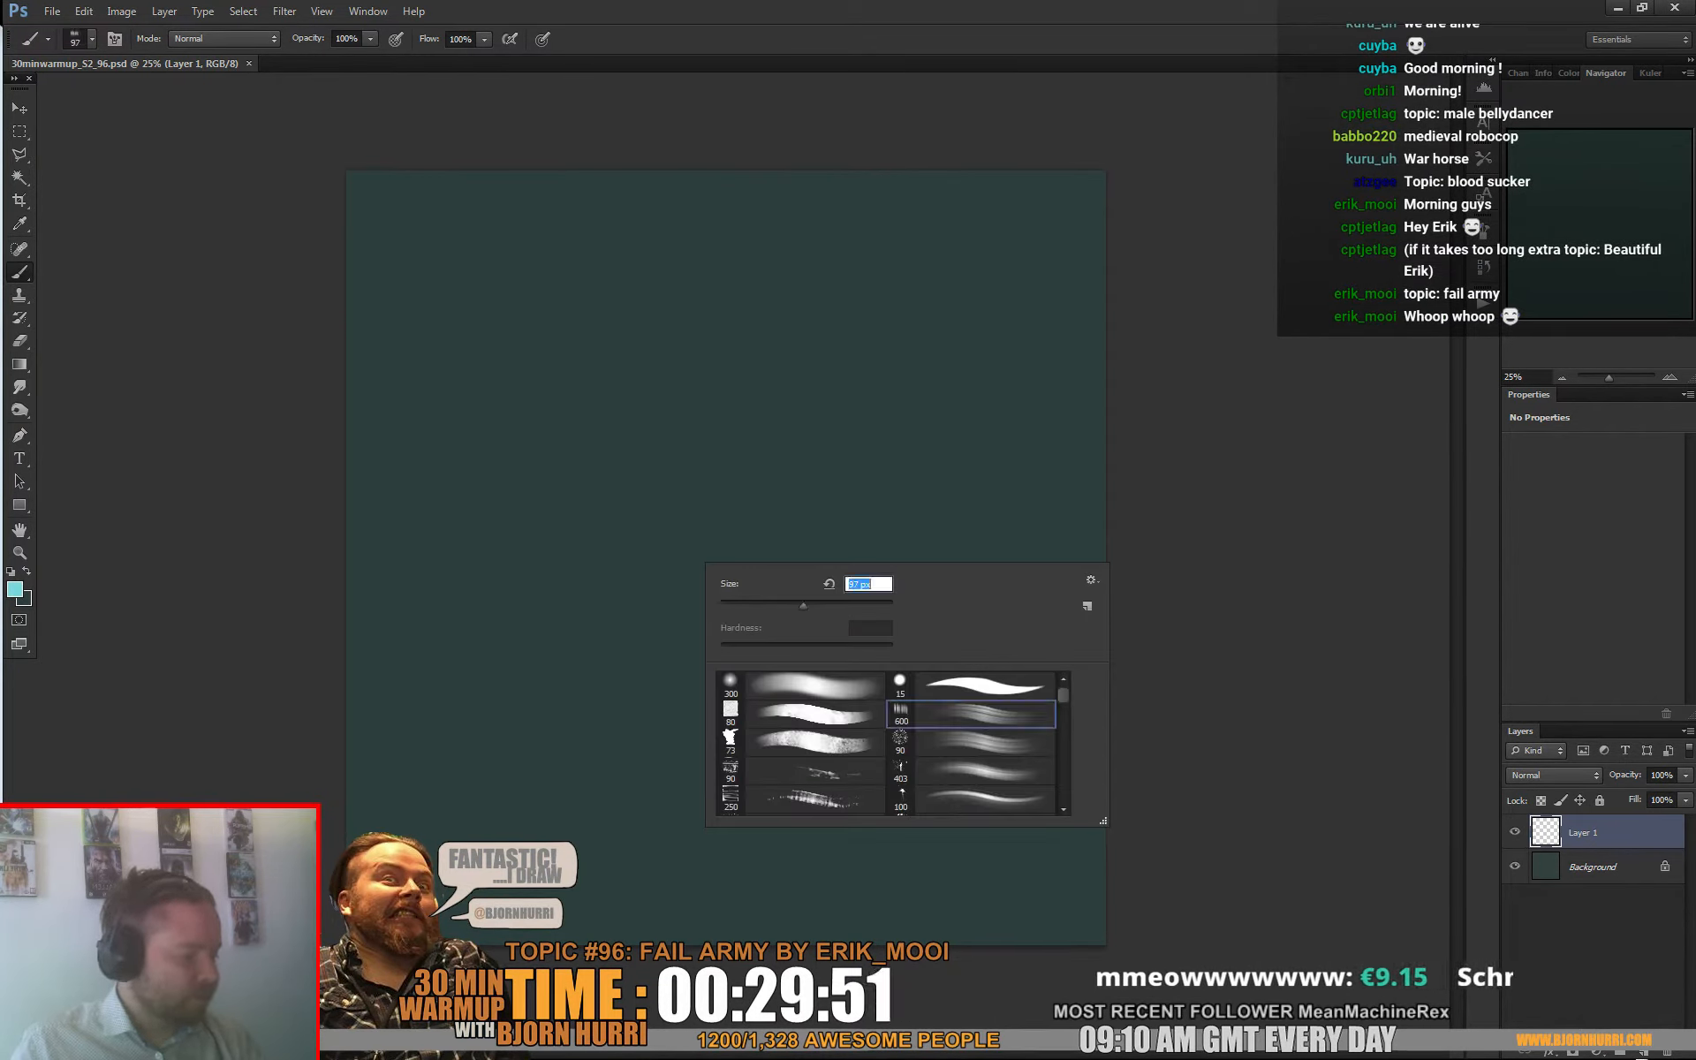
pyautogui.click(310, 636)
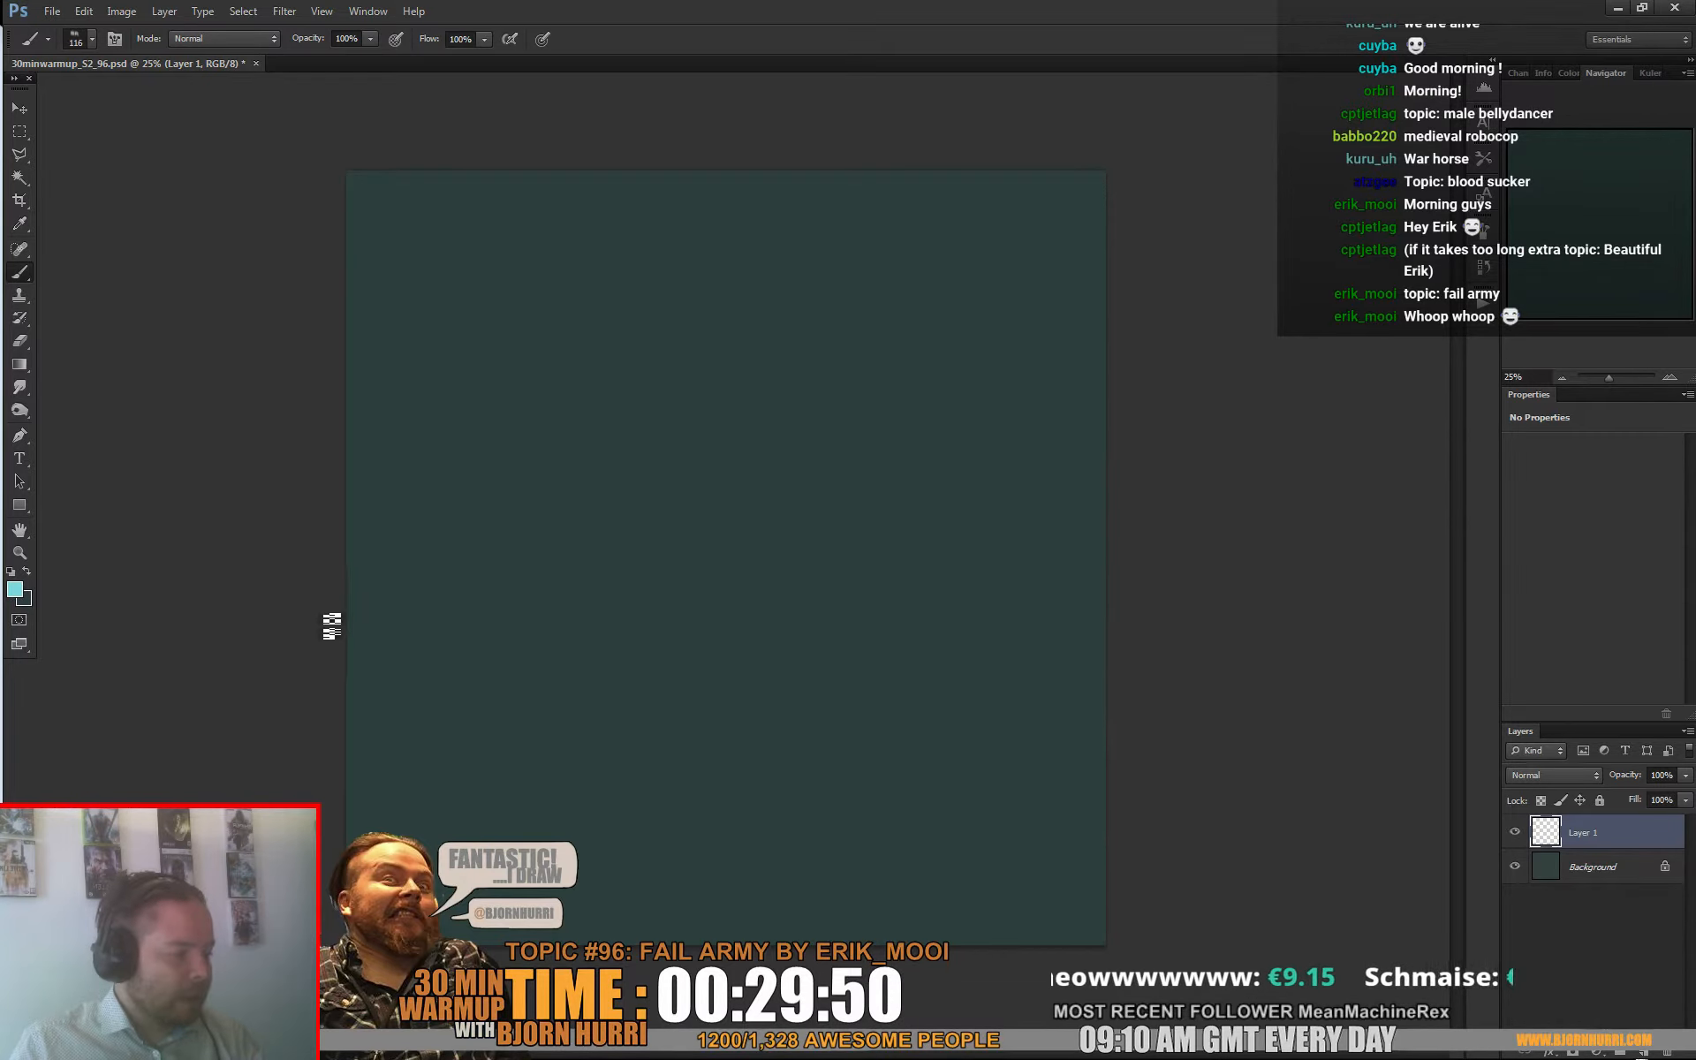
pyautogui.moveTo(1155, 742)
pyautogui.mouseDown()
pyautogui.moveTo(445, 685)
pyautogui.moveTo(330, 618)
pyautogui.mouseUp()
pyautogui.moveTo(770, 702)
pyautogui.mouseDown()
pyautogui.moveTo(651, 666)
pyautogui.moveTo(883, 707)
pyautogui.moveTo(882, 731)
pyautogui.moveTo(806, 730)
pyautogui.mouseUp()
pyautogui.moveTo(363, 612)
pyautogui.mouseDown()
pyautogui.moveTo(604, 681)
pyautogui.moveTo(1147, 744)
pyautogui.mouseUp()
# Step: Trim the band's upper left edge with a 70 px eraser and brush extra strokes along its underside
pyautogui.press('e')
pyautogui.rightClick(394, 604)
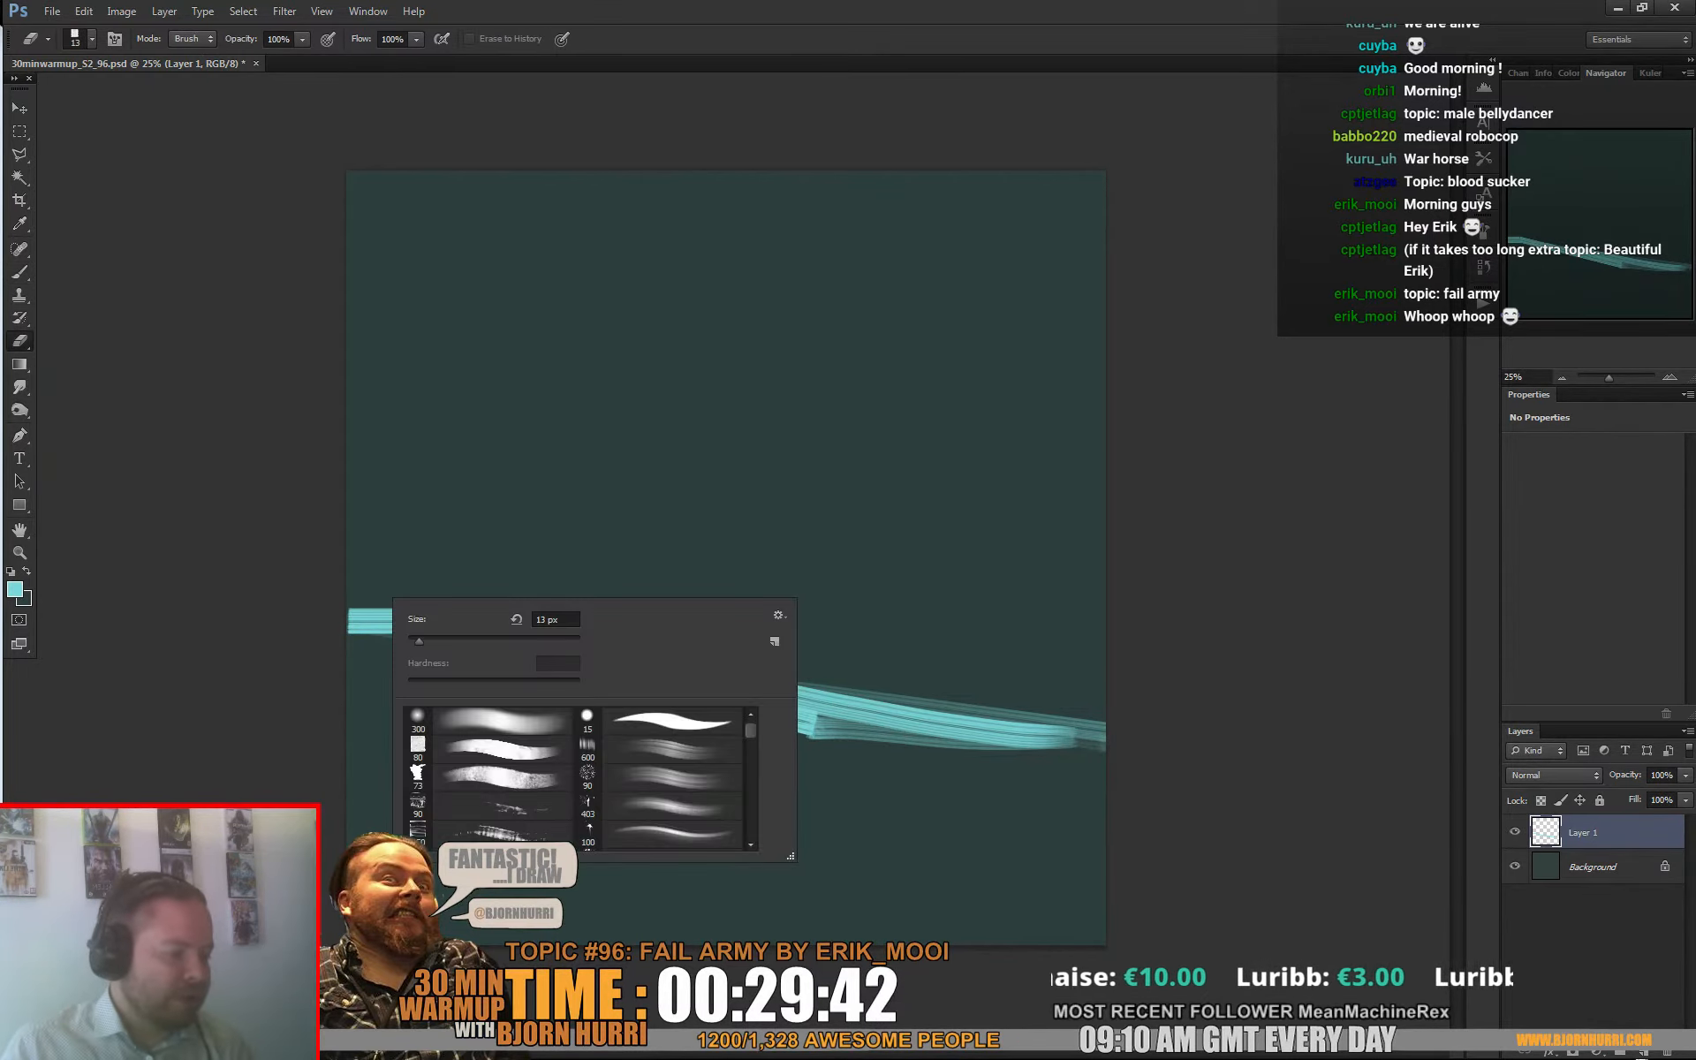
pyautogui.write('70')
pyautogui.press('Return')
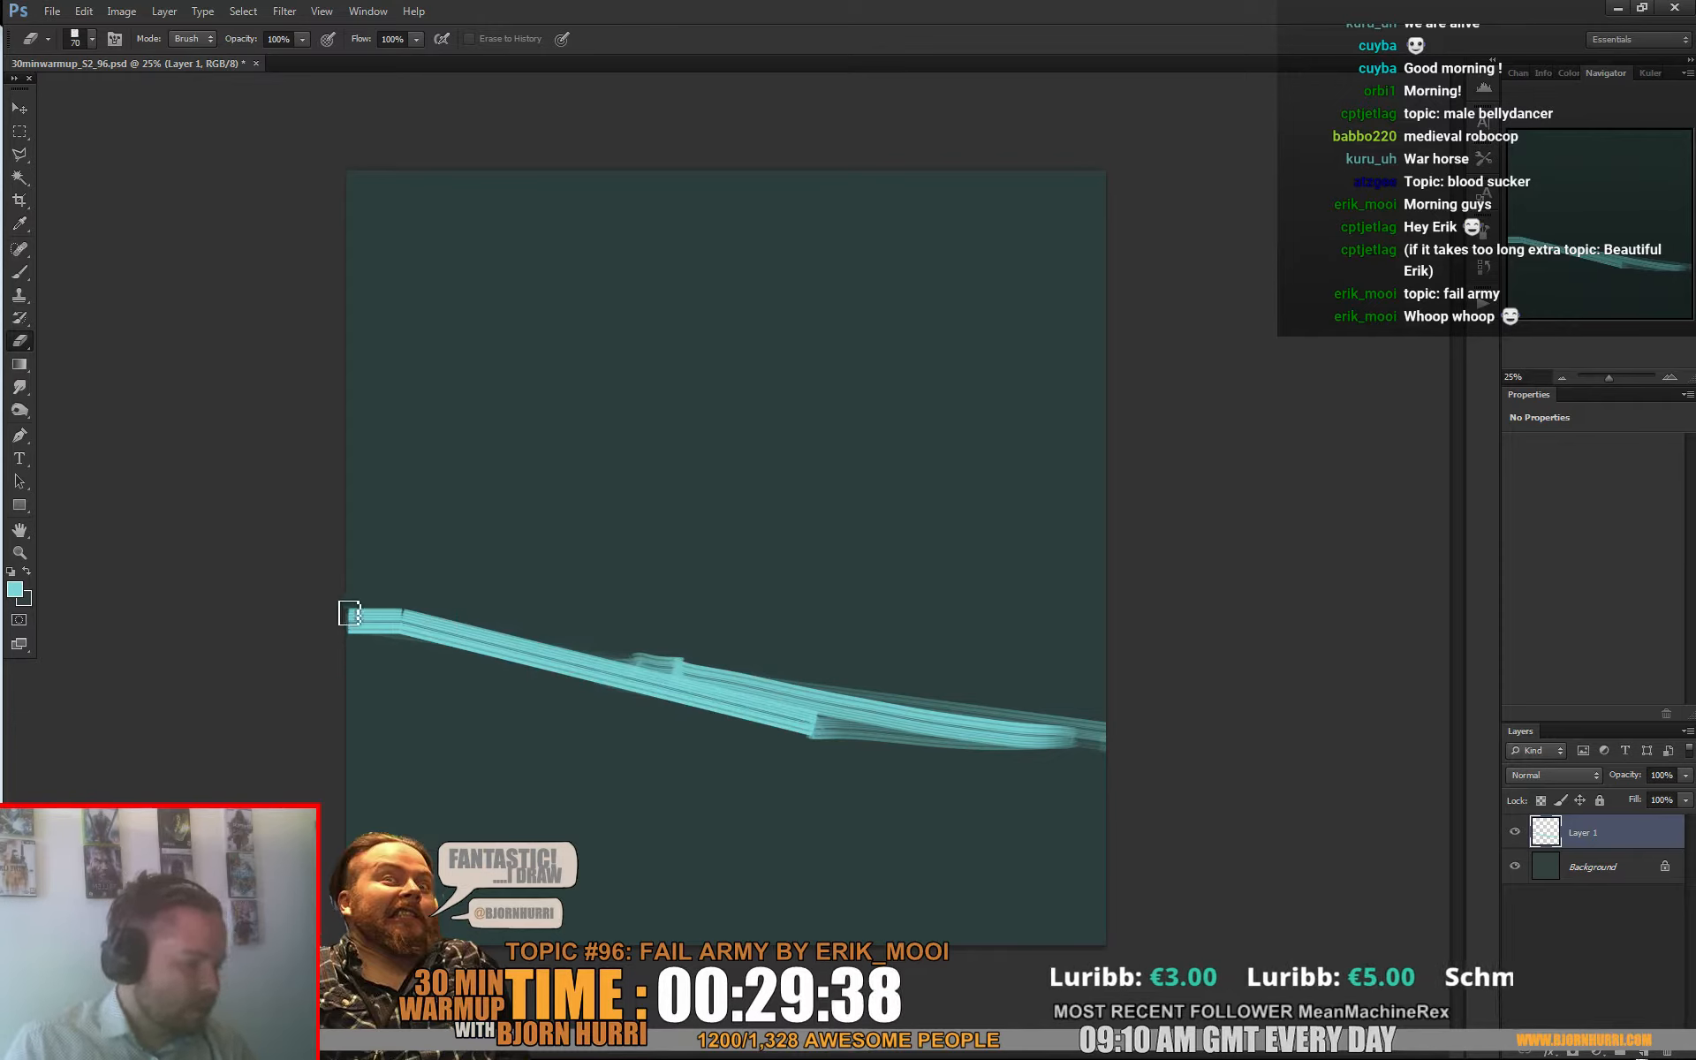
pyautogui.moveTo(350, 606); pyautogui.dragTo(654, 645)
pyautogui.moveTo(371, 609); pyautogui.dragTo(547, 642)
pyautogui.press('b')
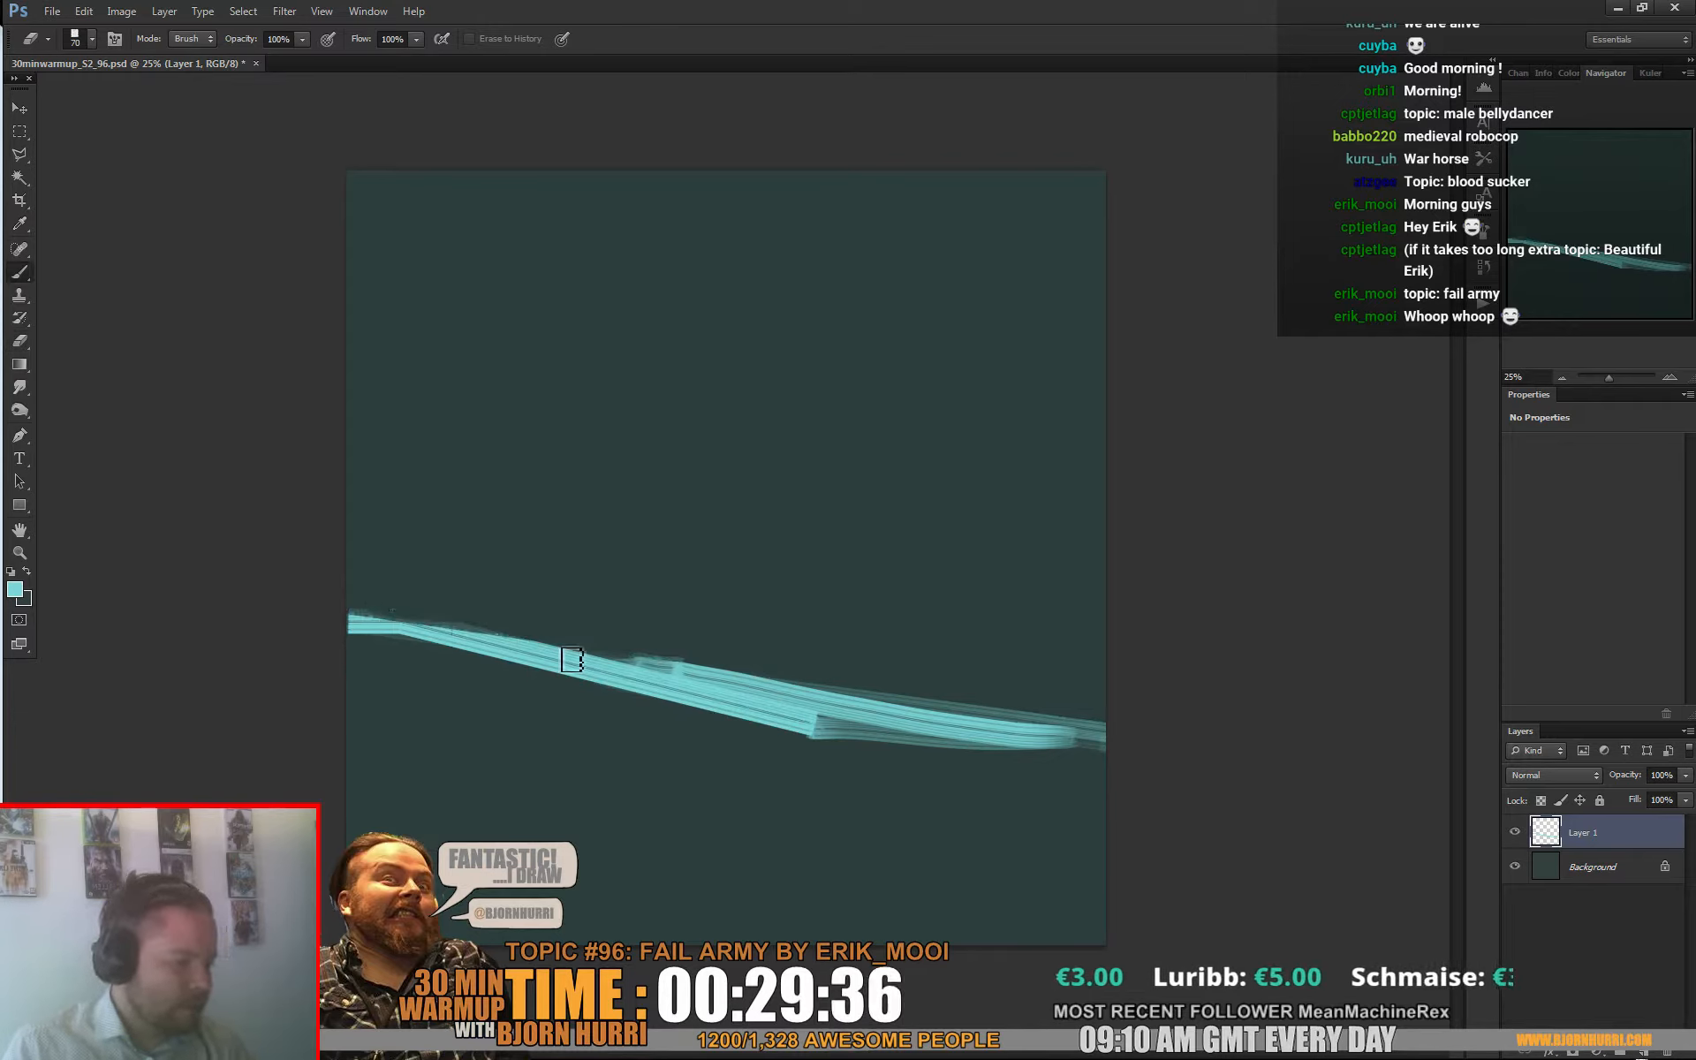
pyautogui.moveTo(420, 632); pyautogui.dragTo(1050, 757)
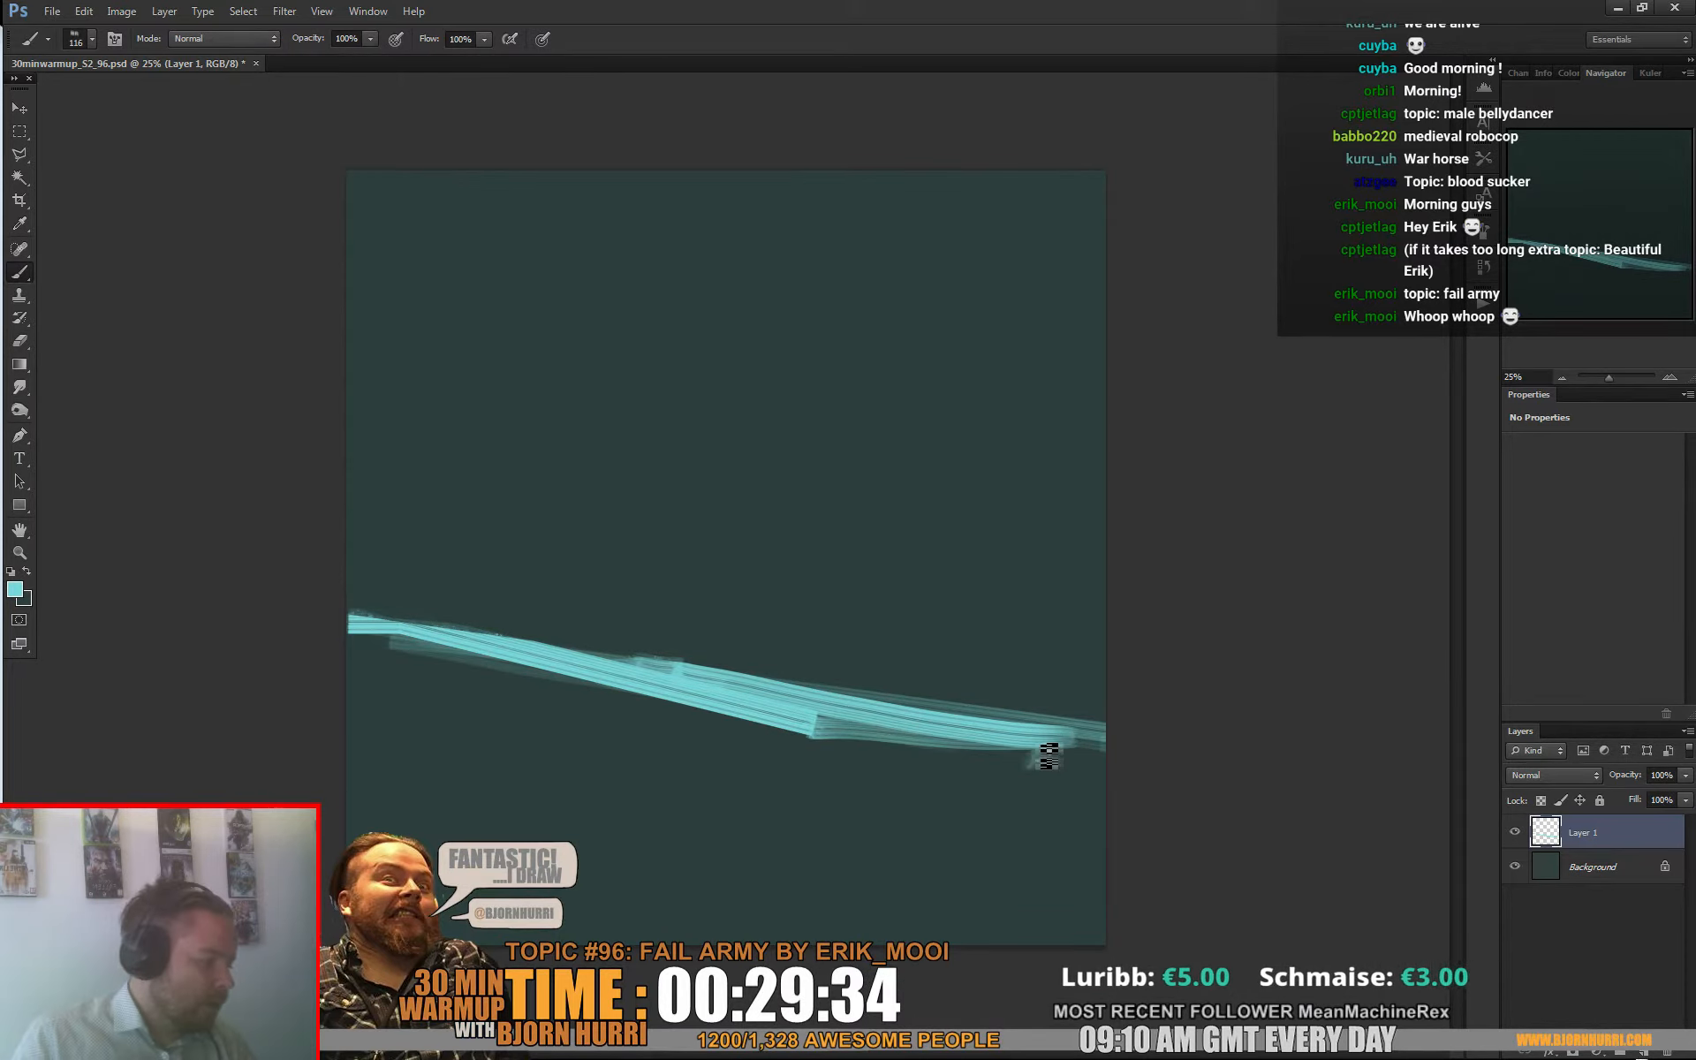
# Step: Add a new layer and faintly sketch a large round body with a leg shape at its lower left, above the ground band
pyautogui.hotkey('ctrl', 'shift', 'alt', 'n')
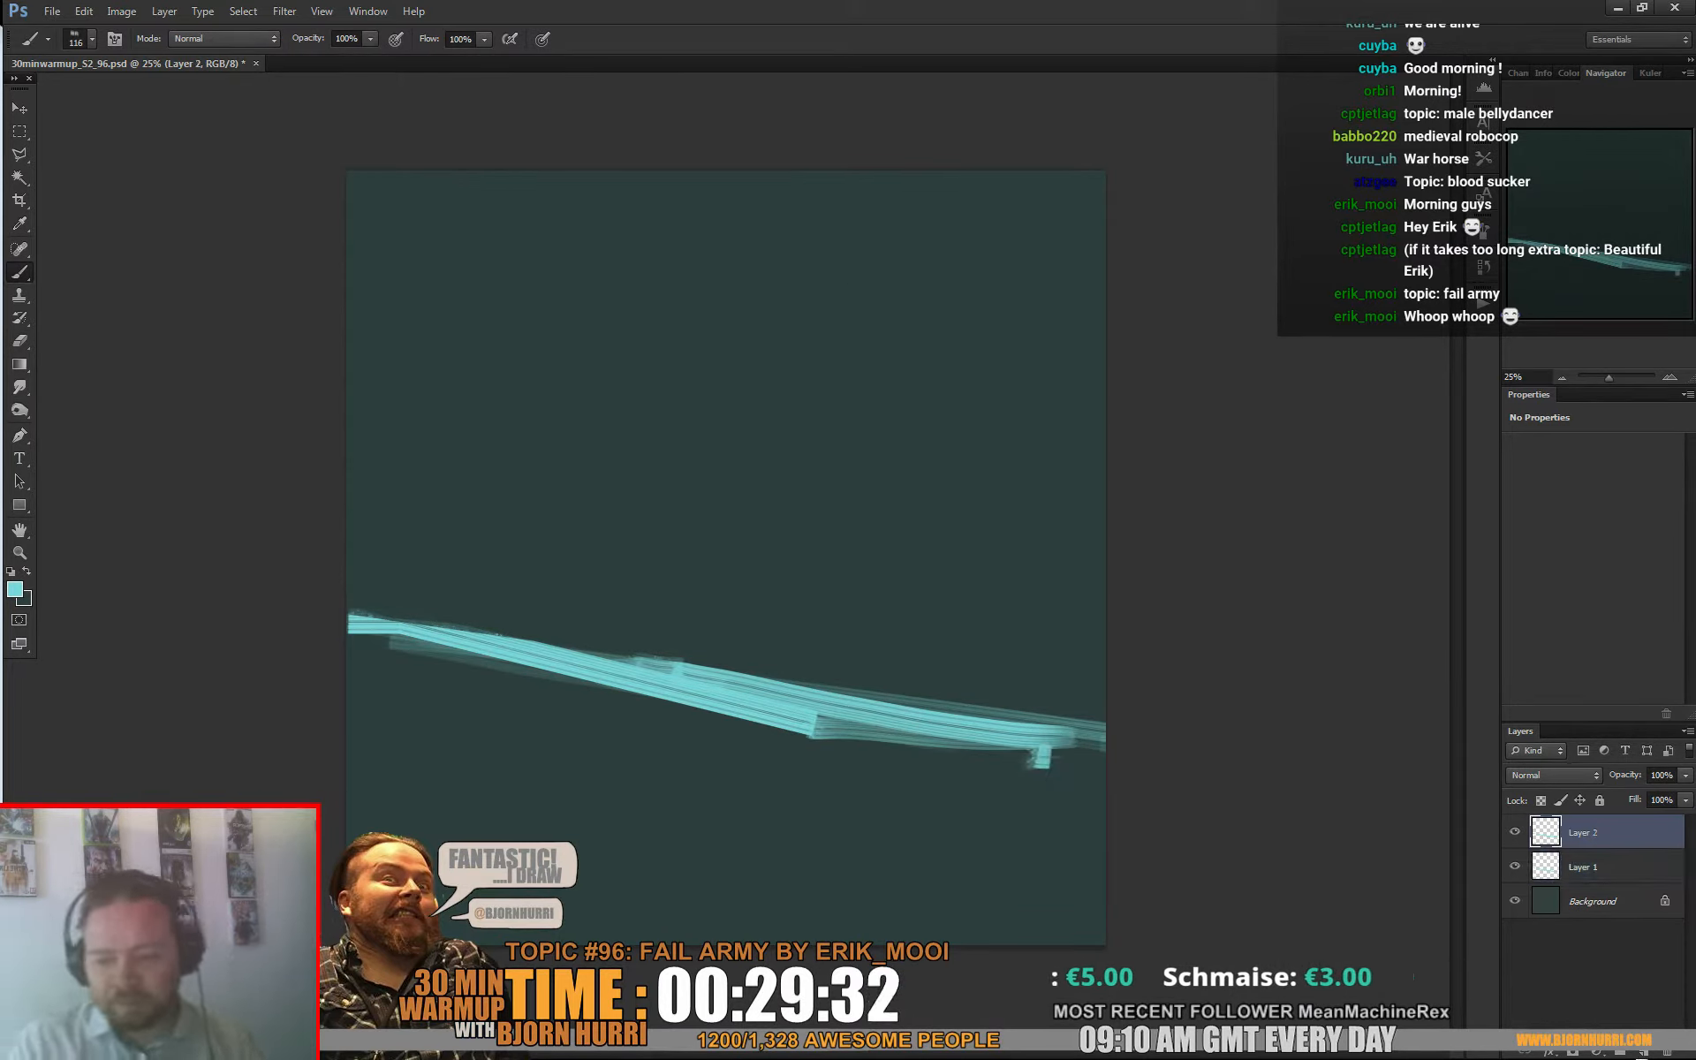
pyautogui.moveTo(608, 288)
pyautogui.mouseDown()
pyautogui.moveTo(707, 265)
pyautogui.moveTo(606, 295)
pyautogui.mouseUp()
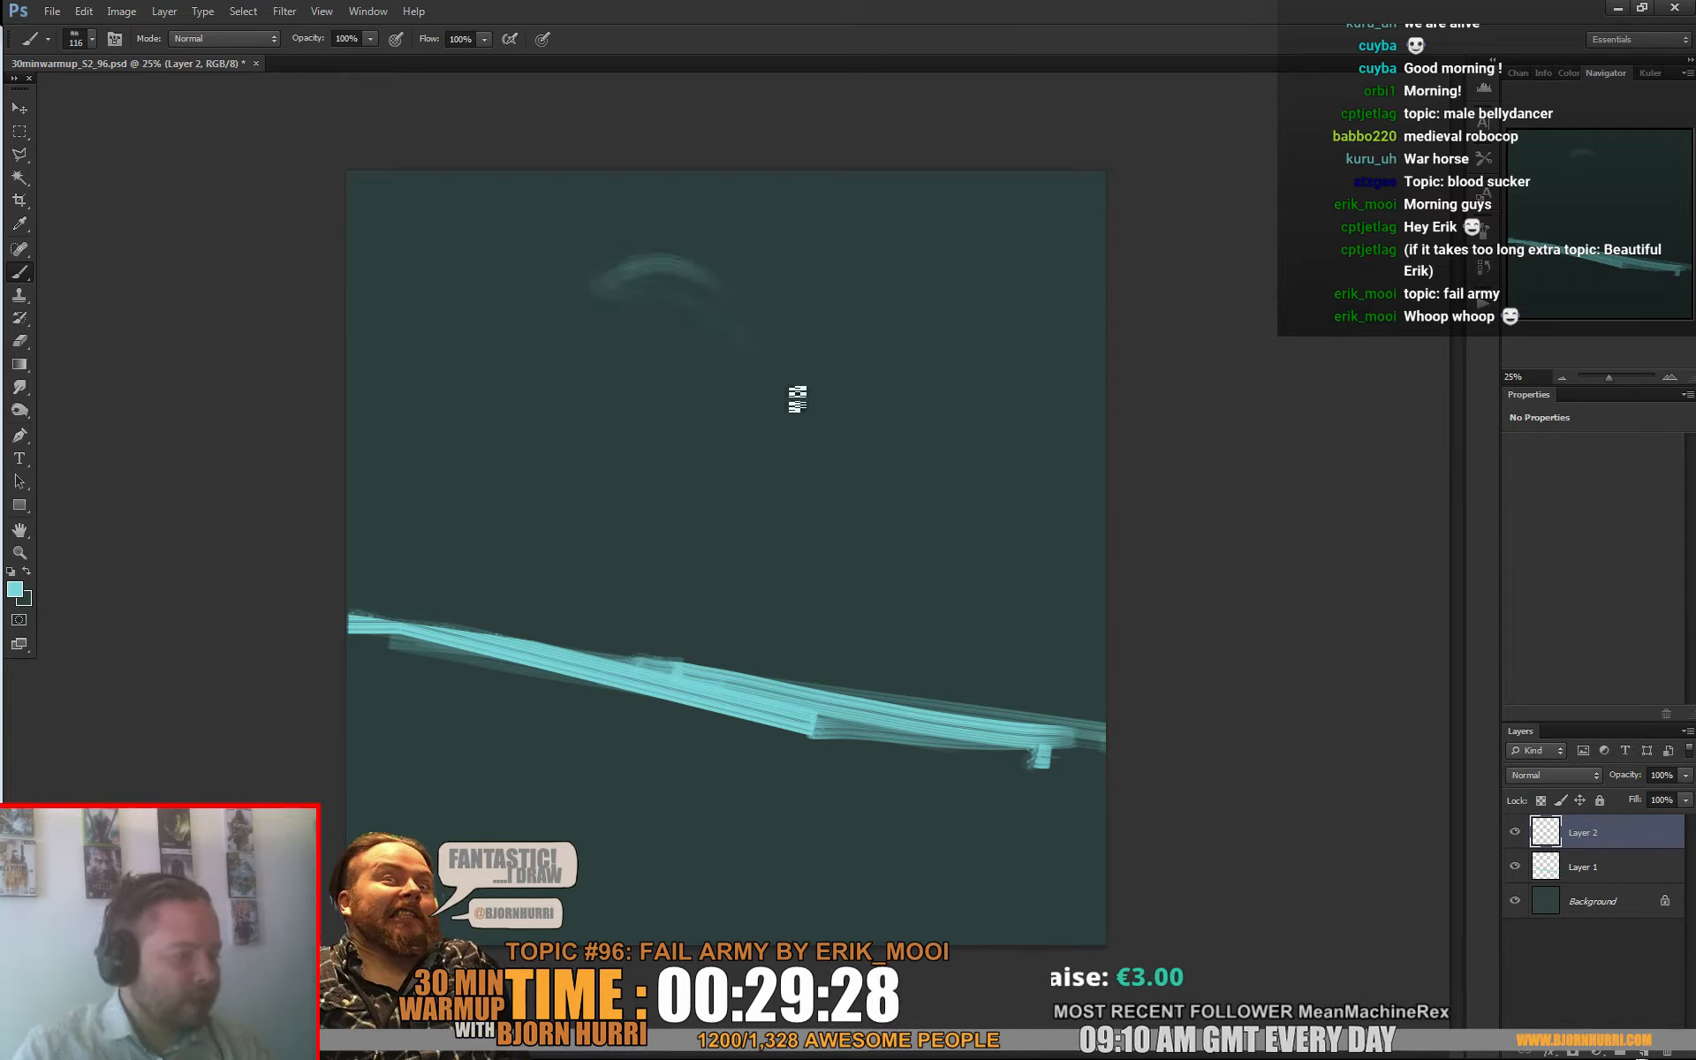
pyautogui.moveTo(797, 400)
pyautogui.mouseDown()
pyautogui.moveTo(750, 514)
pyautogui.moveTo(585, 508)
pyautogui.moveTo(621, 309)
pyautogui.moveTo(532, 406)
pyautogui.moveTo(545, 478)
pyautogui.mouseUp()
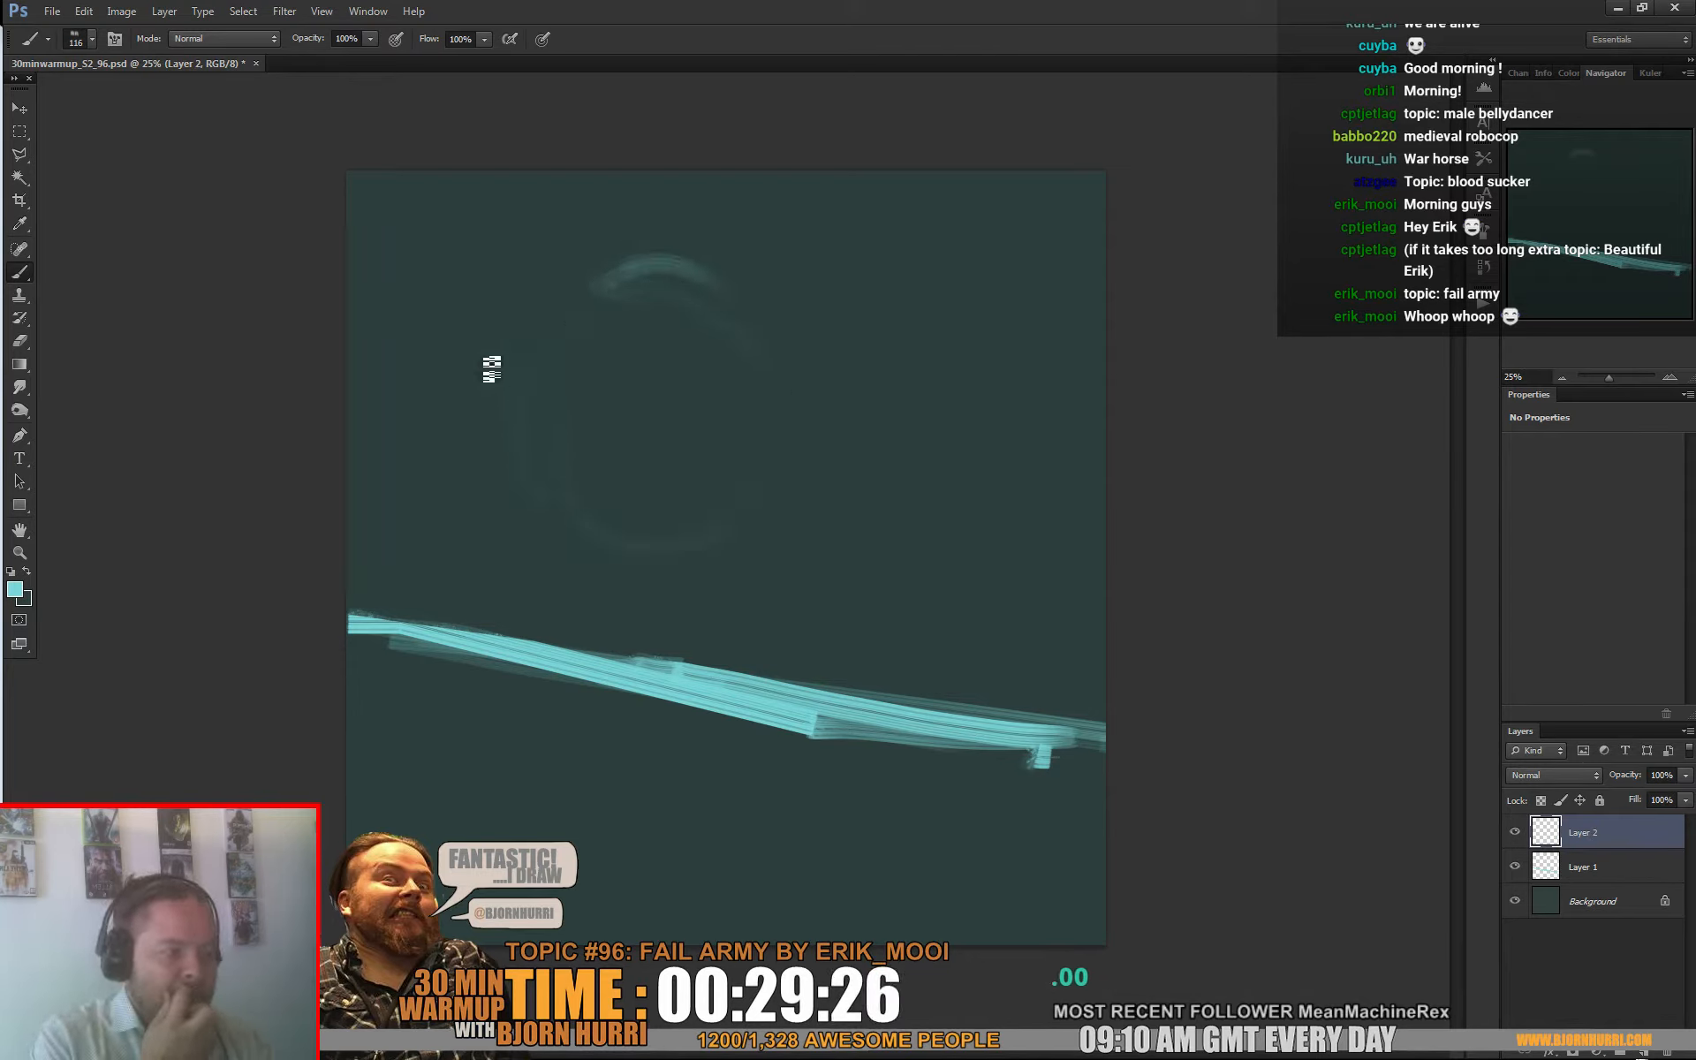
pyautogui.moveTo(492, 369)
pyautogui.mouseDown()
pyautogui.moveTo(495, 297)
pyautogui.moveTo(512, 362)
pyautogui.moveTo(539, 348)
pyautogui.moveTo(523, 273)
pyautogui.mouseUp()
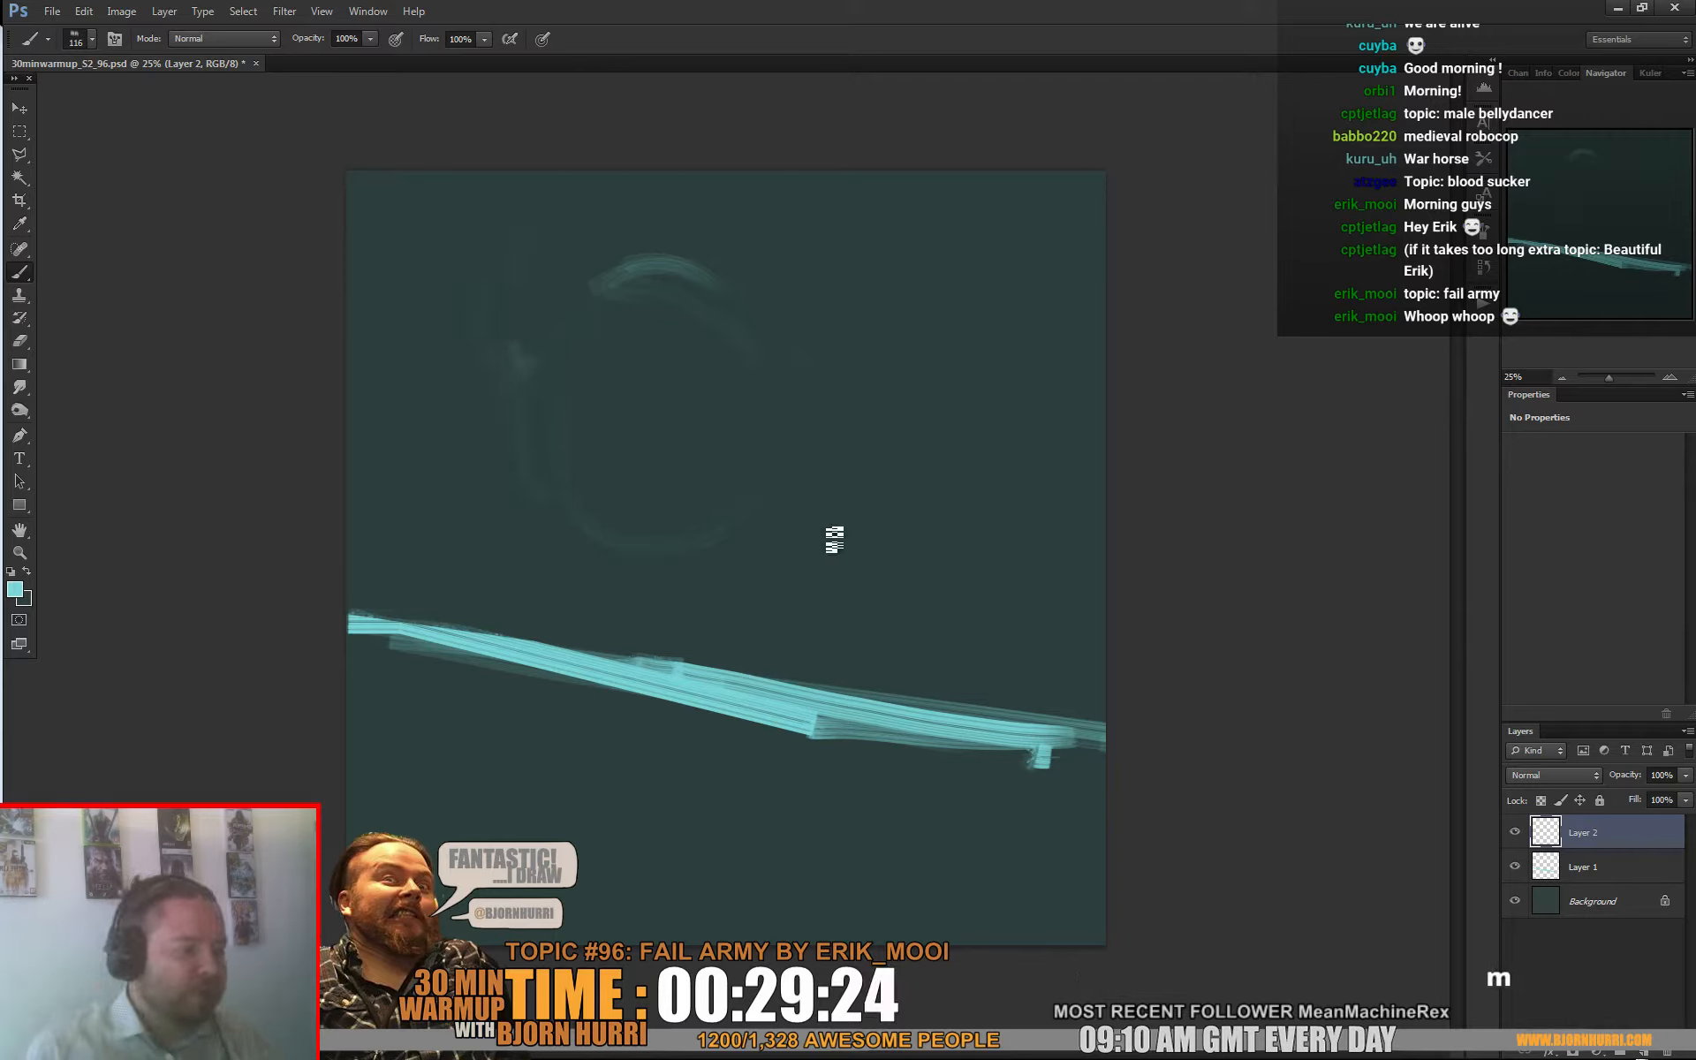
pyautogui.moveTo(781, 510); pyautogui.dragTo(791, 541)
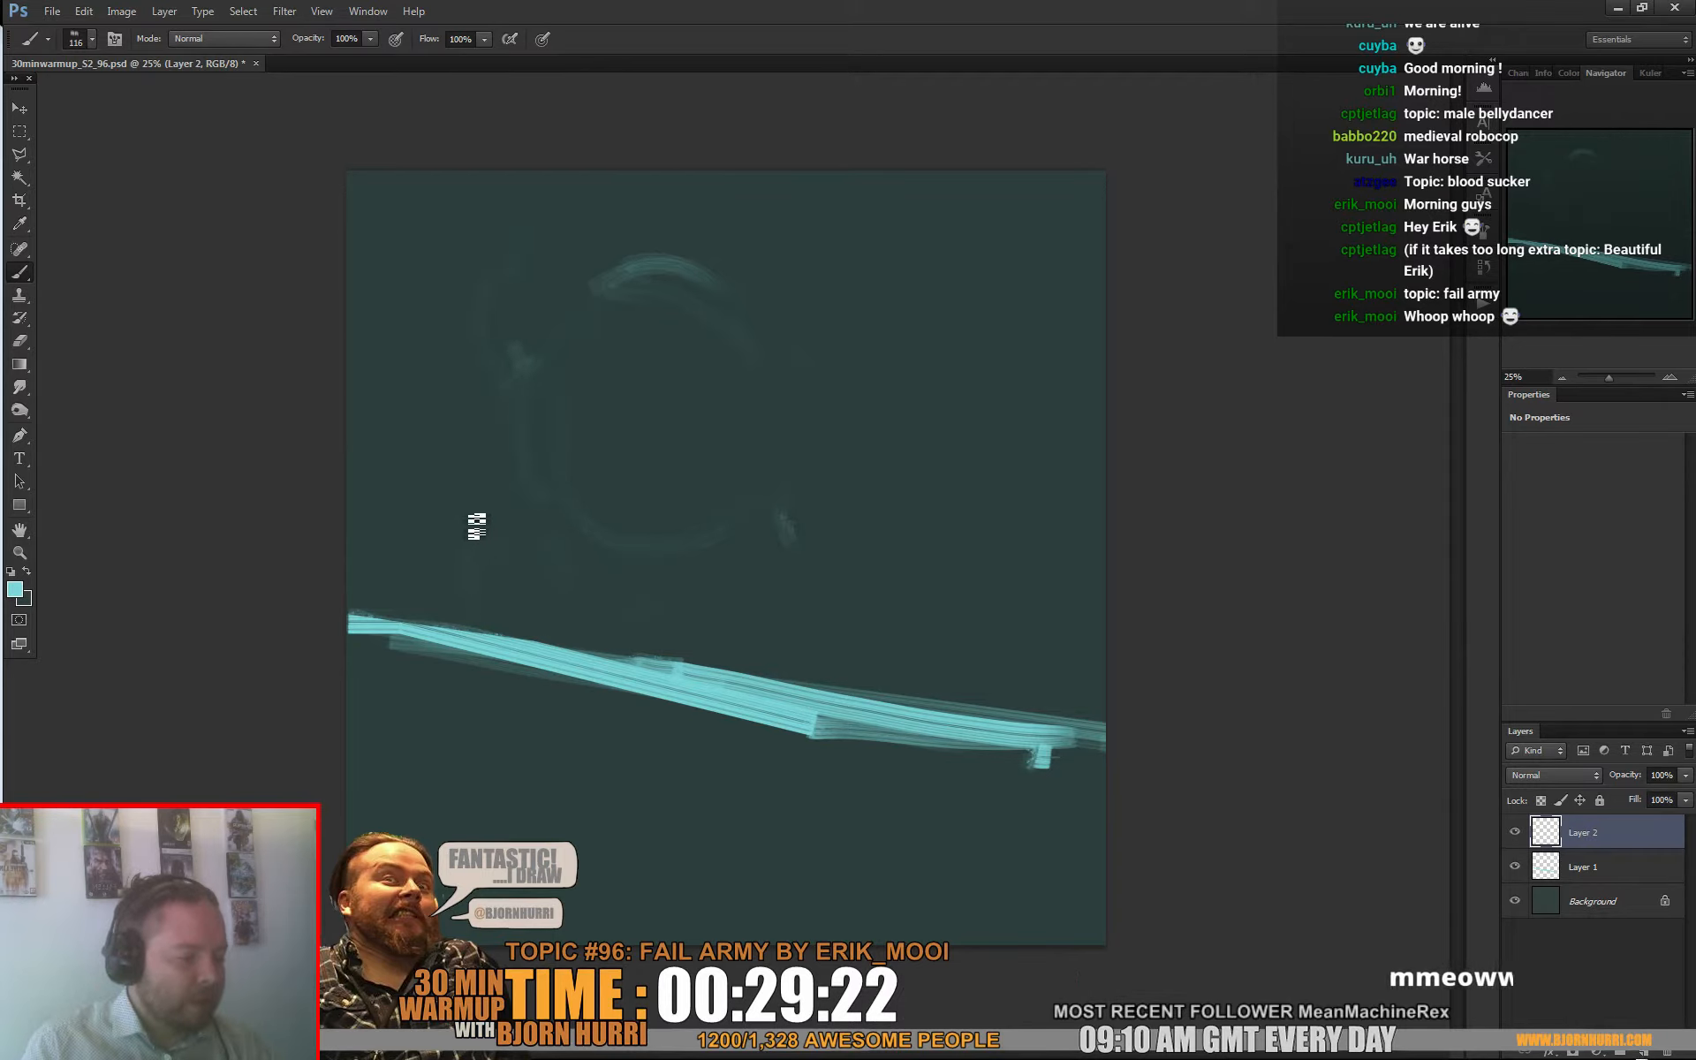
pyautogui.moveTo(477, 526)
pyautogui.mouseDown()
pyautogui.moveTo(454, 542)
pyautogui.moveTo(464, 566)
pyautogui.mouseUp()
pyautogui.moveTo(817, 601)
pyautogui.mouseDown()
pyautogui.moveTo(731, 652)
pyautogui.moveTo(761, 652)
pyautogui.mouseUp()
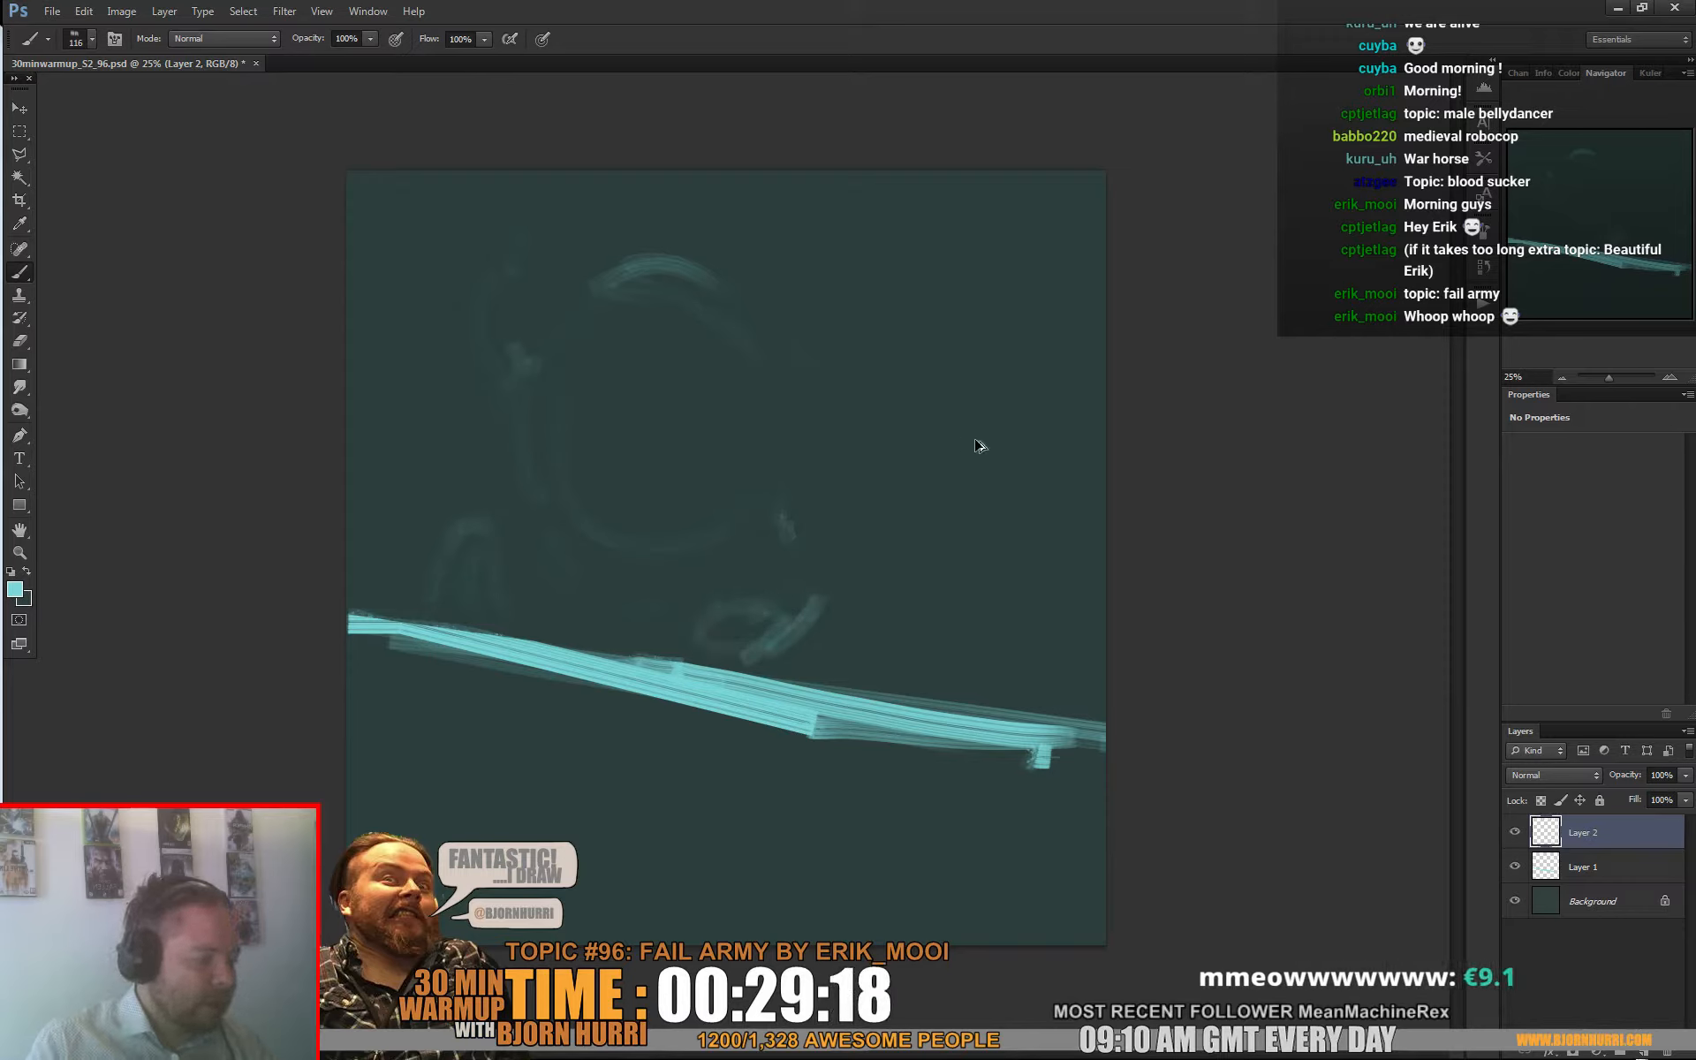
pyautogui.hotkey('ctrl', 'alt', 'z')
pyautogui.hotkey('ctrl', 'alt', 'z')
pyautogui.hotkey('ctrl', 'alt', 'z')
# Step: Block in an angular foot at the lower right of the figure and erase the faint leg shape at its lower left
pyautogui.moveTo(691, 595); pyautogui.dragTo(712, 647)
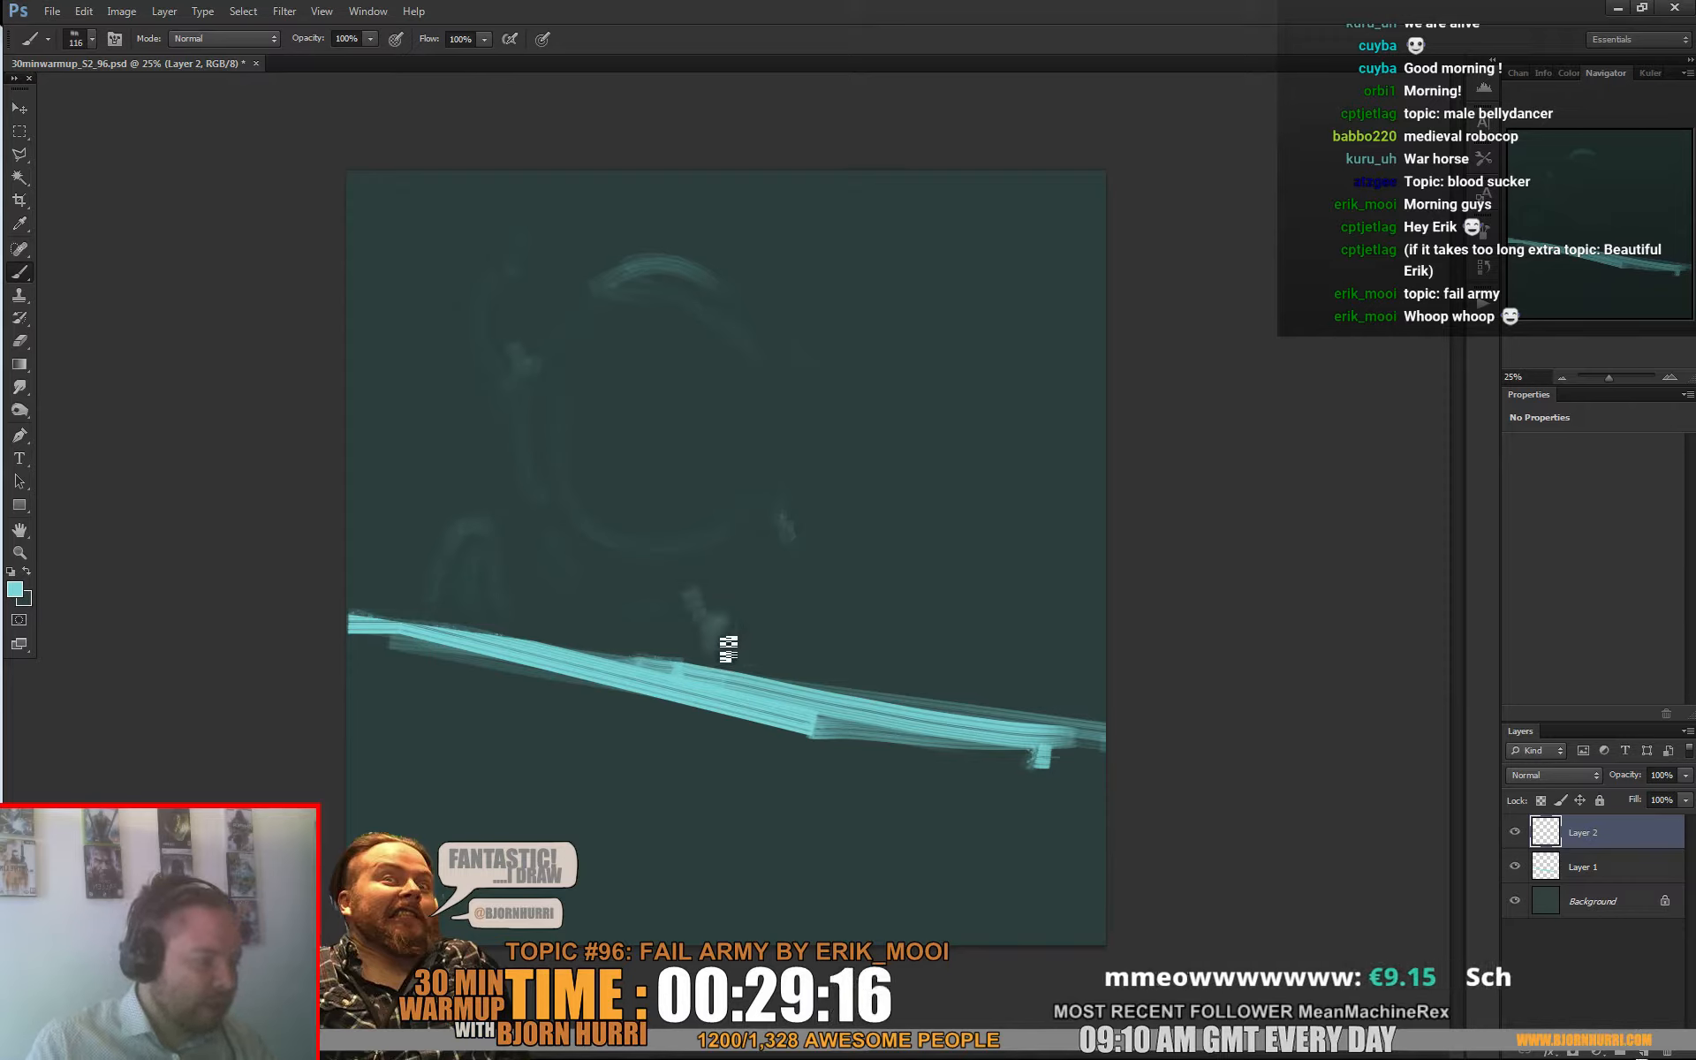
pyautogui.press('e')
pyautogui.moveTo(499, 500)
pyautogui.mouseDown()
pyautogui.moveTo(481, 579)
pyautogui.moveTo(492, 618)
pyautogui.mouseUp()
pyautogui.press('b')
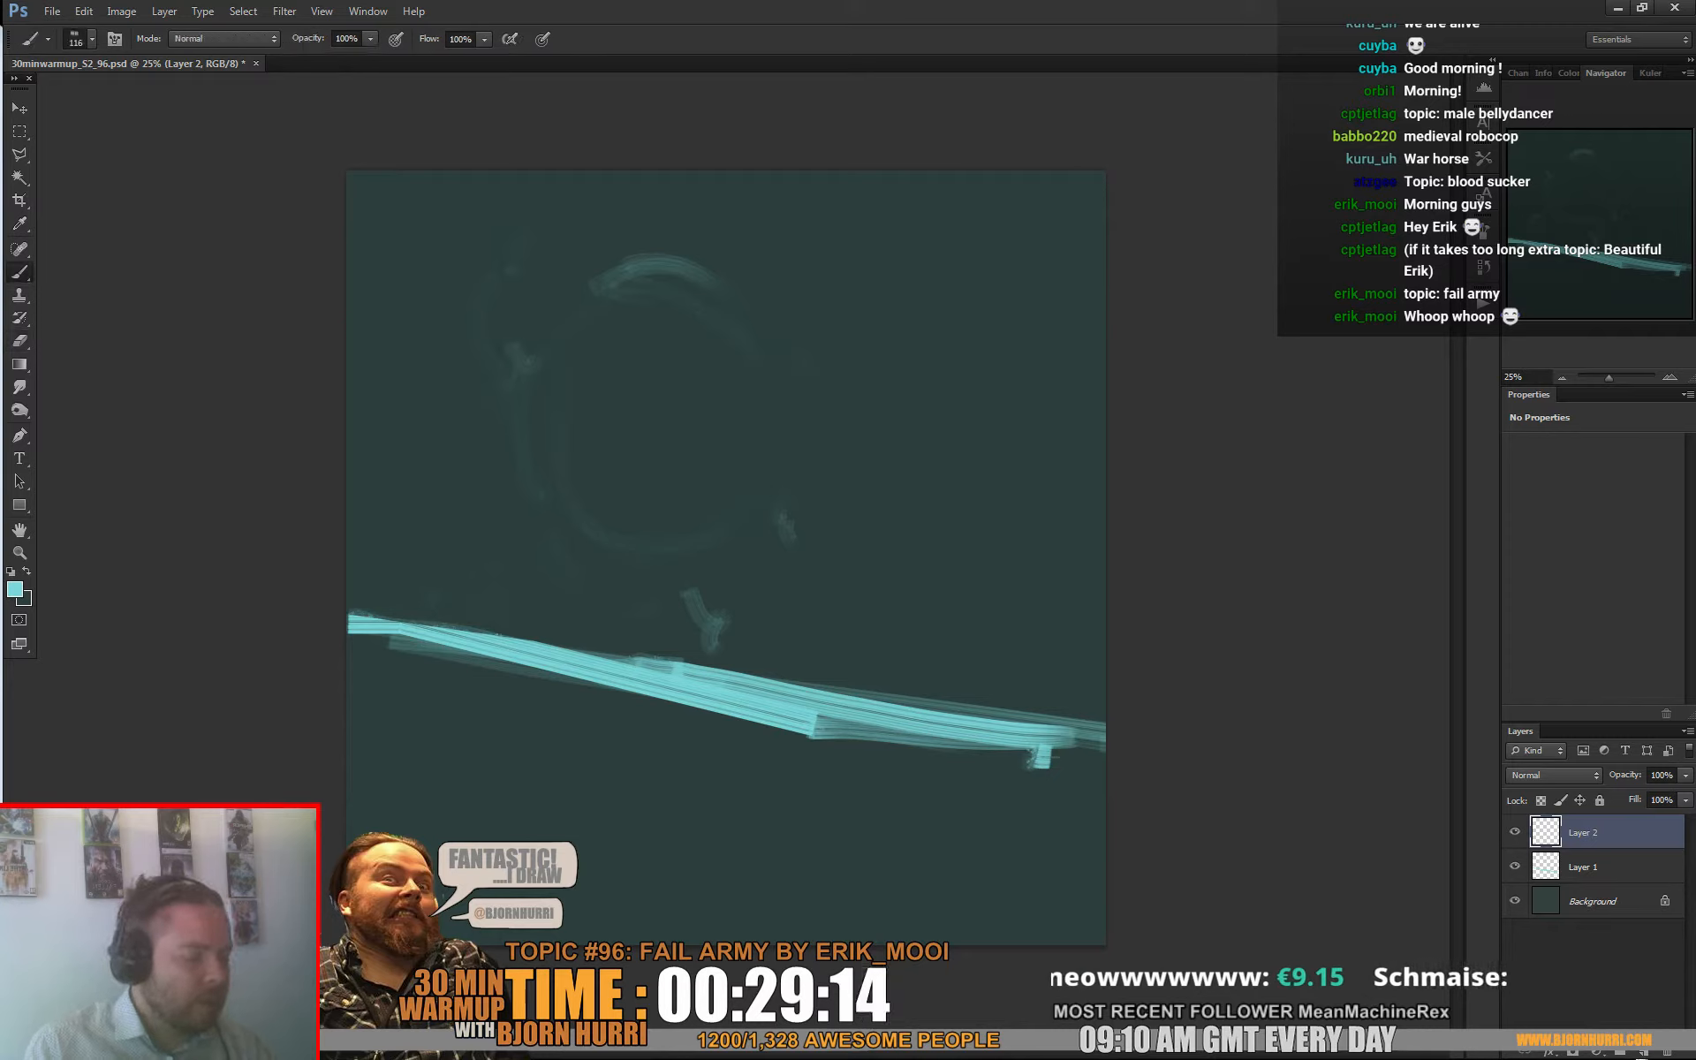
pyautogui.moveTo(707, 625)
pyautogui.mouseDown()
pyautogui.moveTo(831, 583)
pyautogui.moveTo(794, 635)
pyautogui.moveTo(821, 558)
pyautogui.moveTo(742, 604)
pyautogui.moveTo(718, 648)
pyautogui.moveTo(770, 614)
pyautogui.moveTo(799, 642)
pyautogui.moveTo(745, 644)
pyautogui.moveTo(816, 570)
pyautogui.moveTo(759, 606)
pyautogui.mouseUp()
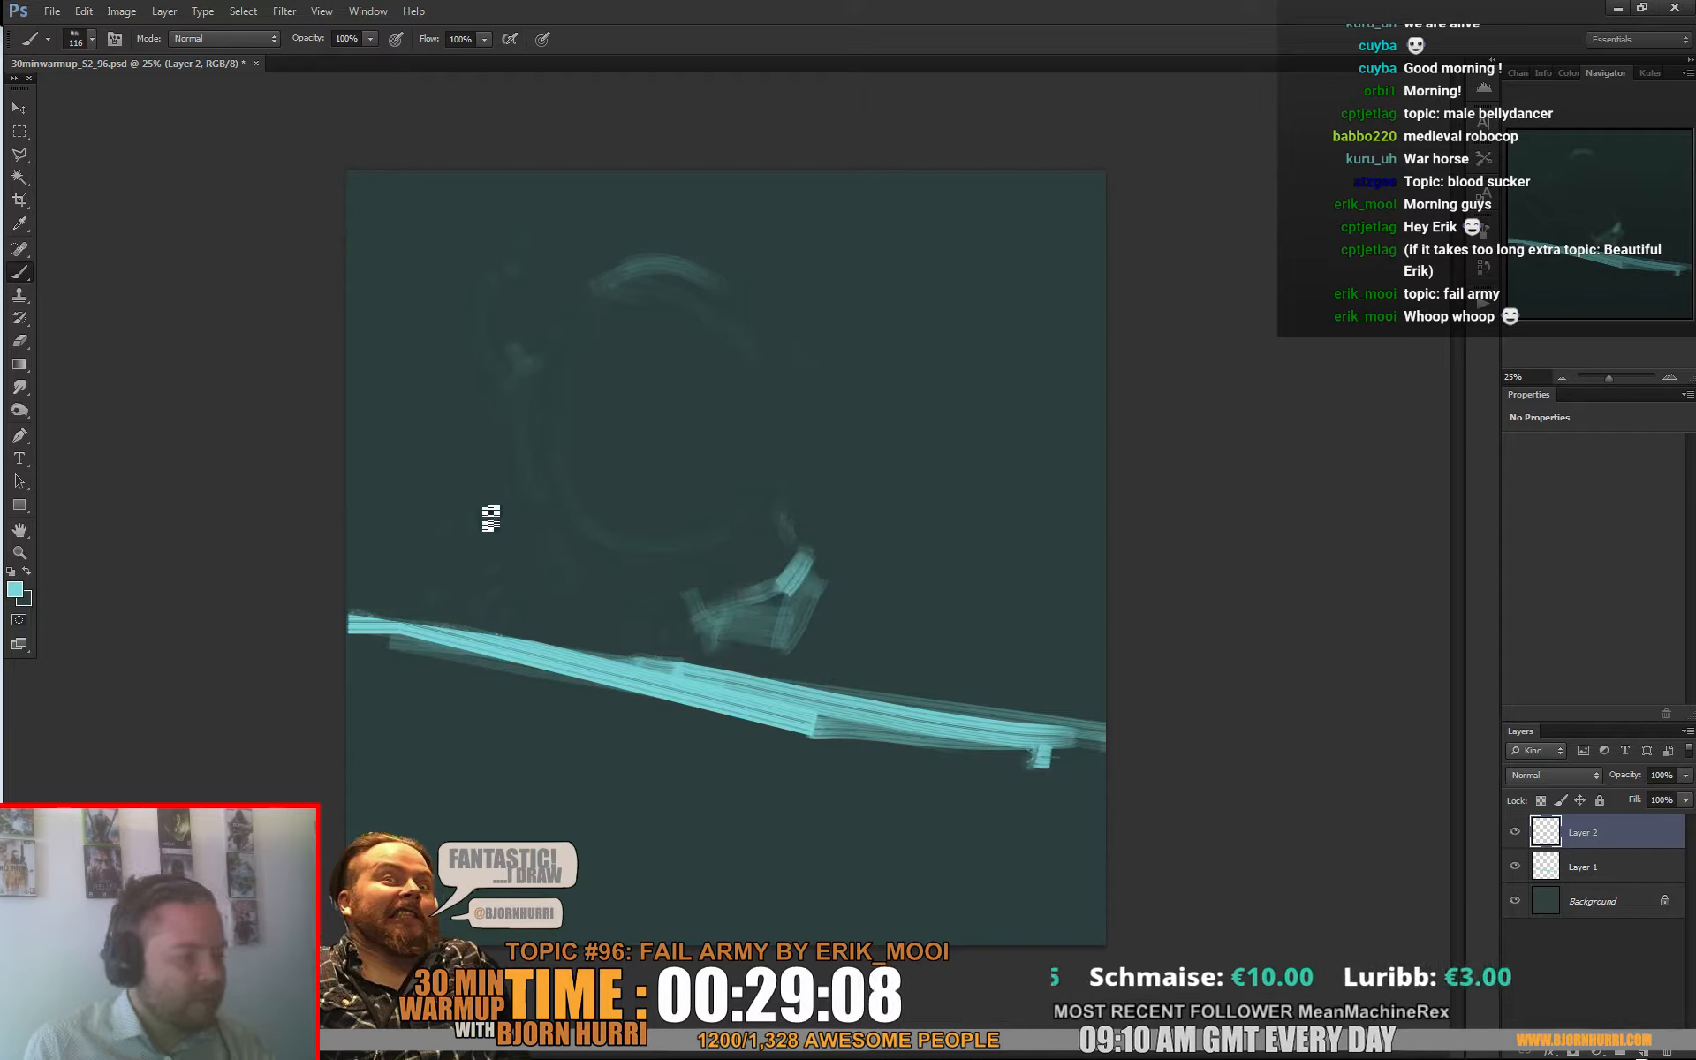
# Step: Paint a small mark left of the body and outline a tall curved shape along the figure's right side
pyautogui.moveTo(470, 512); pyautogui.dragTo(434, 510)
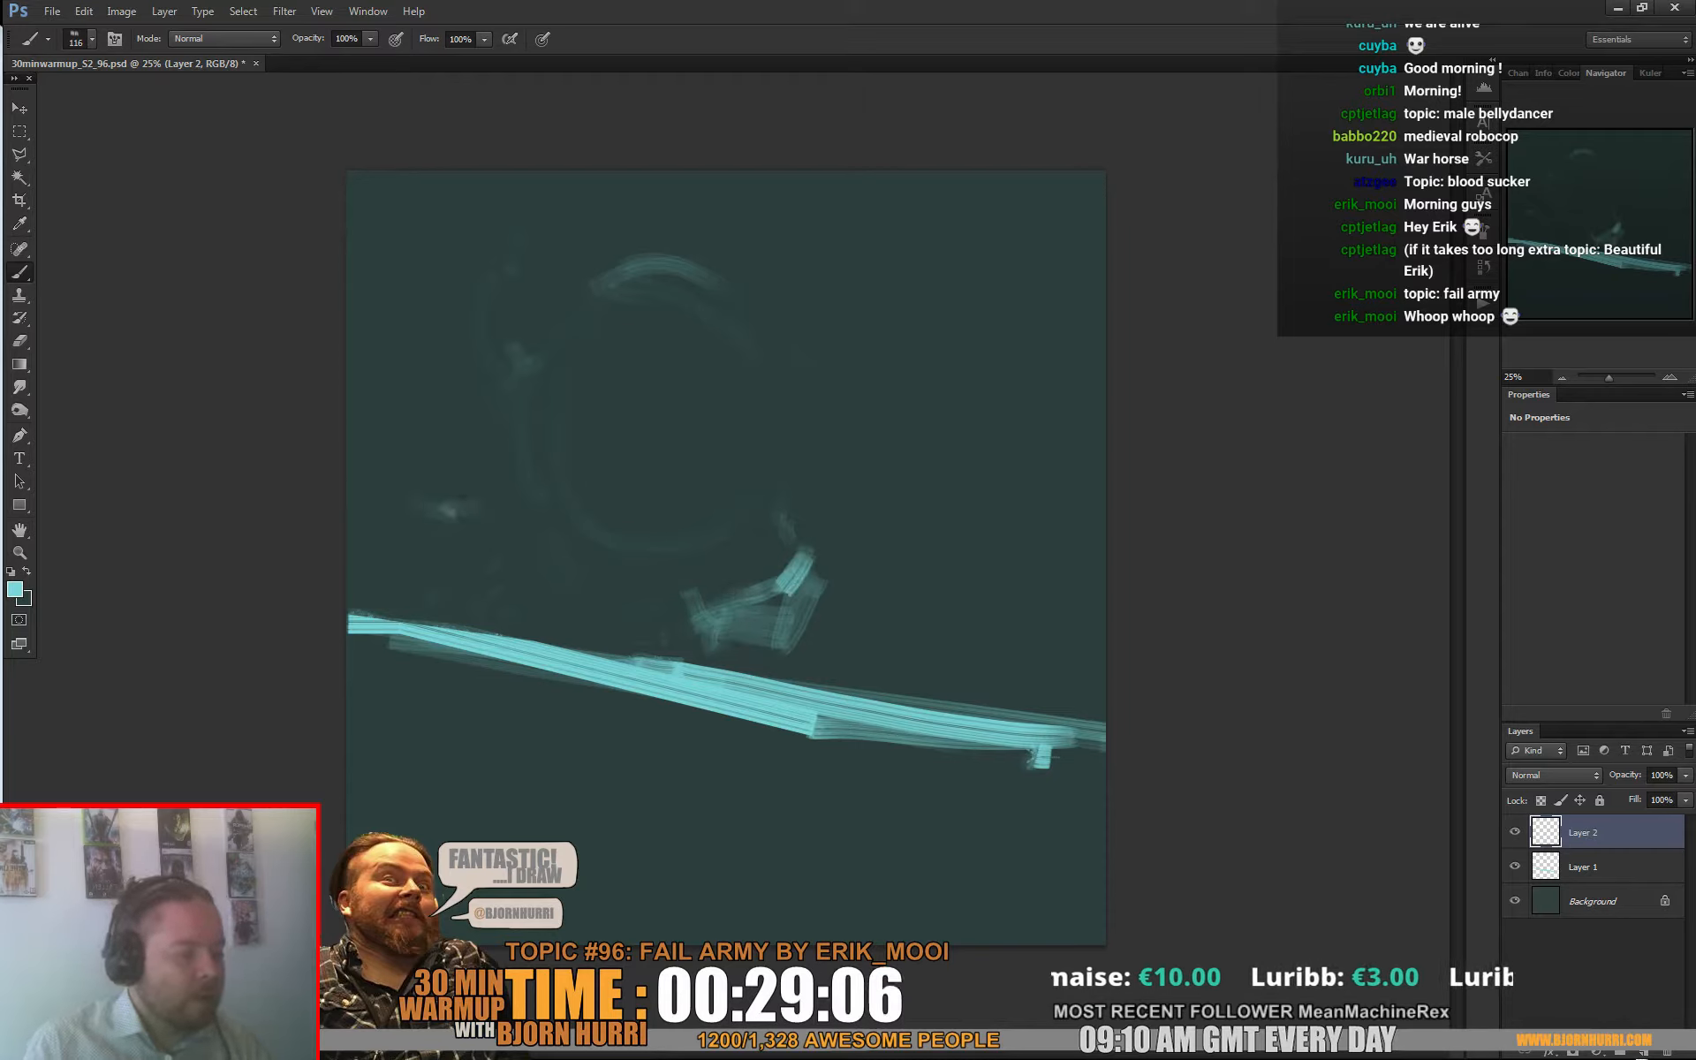
pyautogui.moveTo(850, 375)
pyautogui.mouseDown()
pyautogui.moveTo(905, 365)
pyautogui.moveTo(856, 583)
pyautogui.mouseUp()
pyautogui.moveTo(807, 374); pyautogui.dragTo(871, 356)
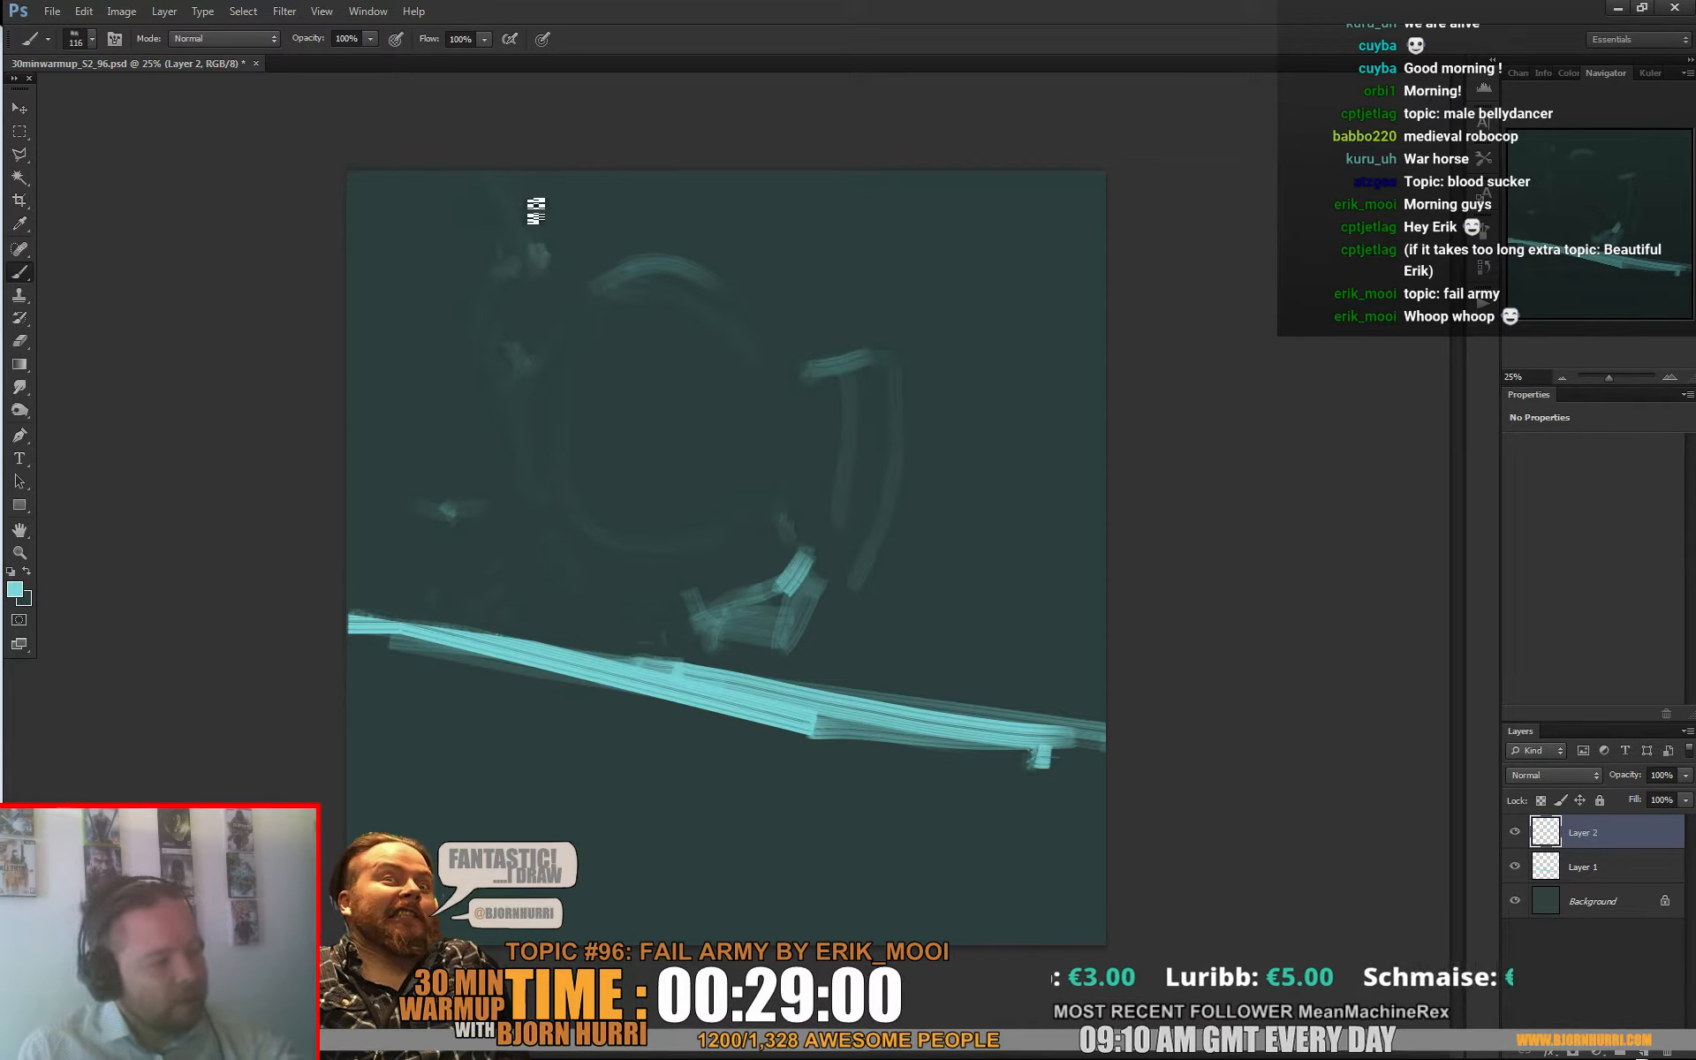
# Step: Strengthen the arc over the top of the figure with brighter strokes and paint a smaller curved form inside it
pyautogui.moveTo(536, 250)
pyautogui.mouseDown()
pyautogui.moveTo(558, 281)
pyautogui.moveTo(726, 282)
pyautogui.moveTo(774, 303)
pyautogui.mouseUp()
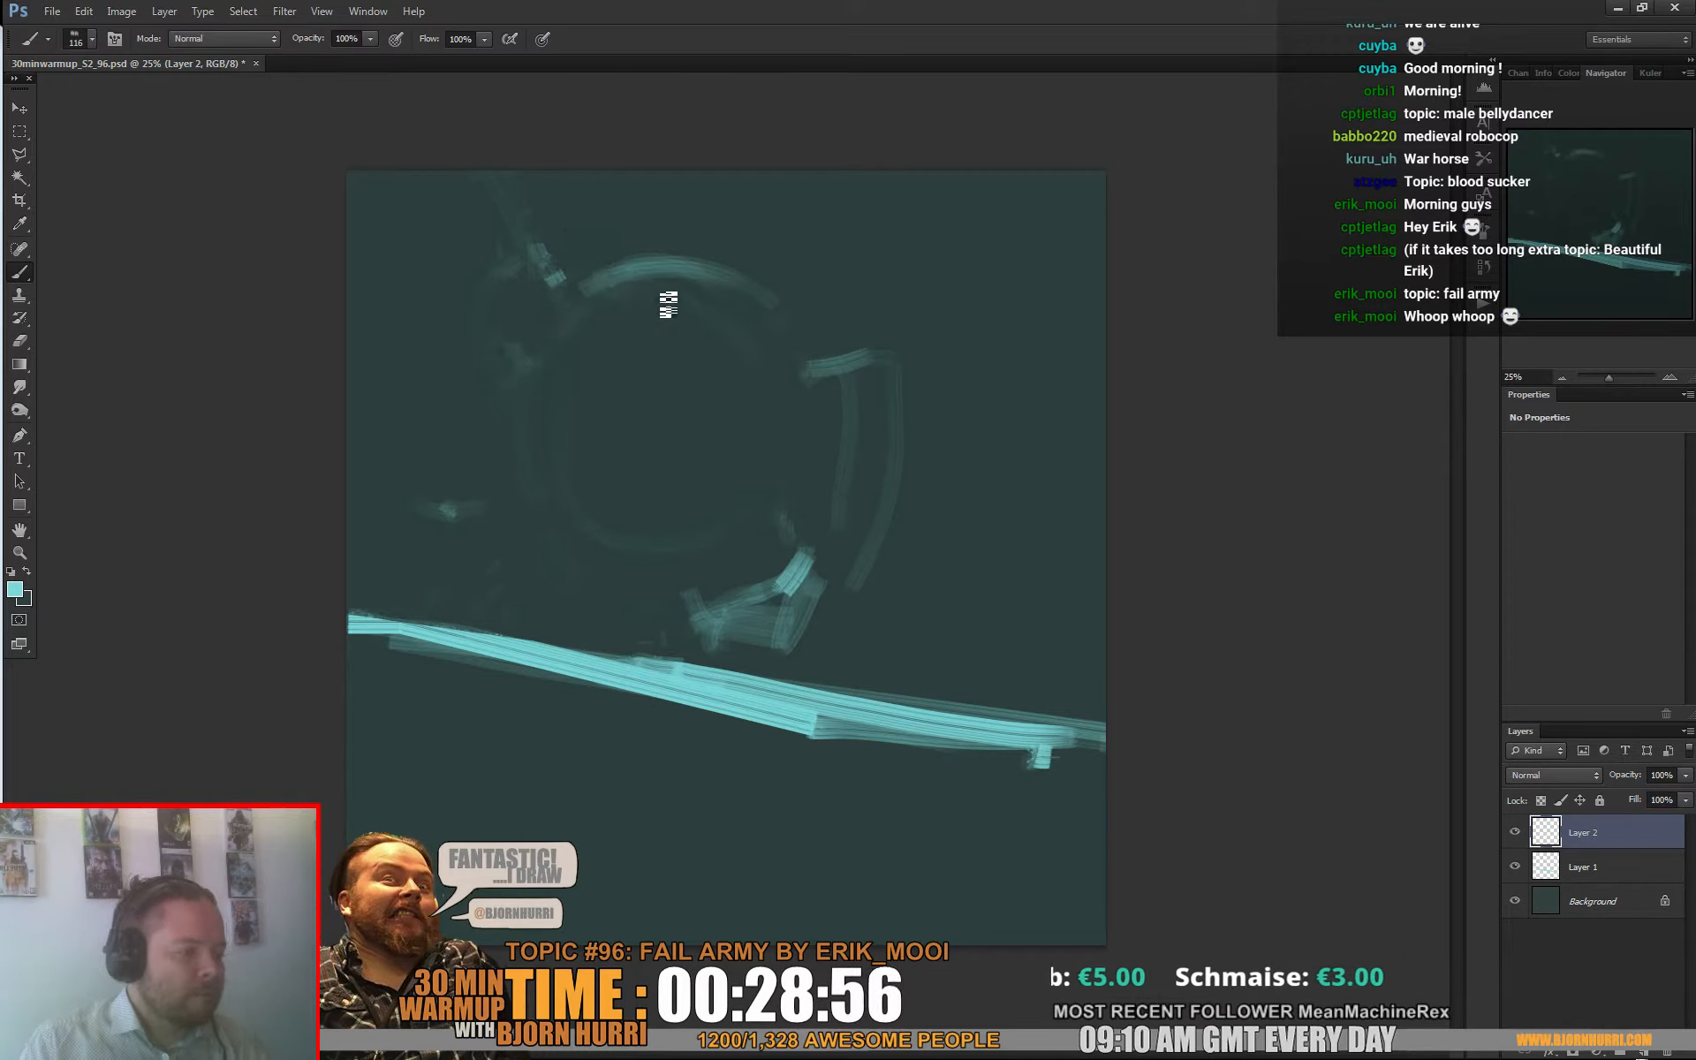
pyautogui.moveTo(566, 341); pyautogui.dragTo(591, 302)
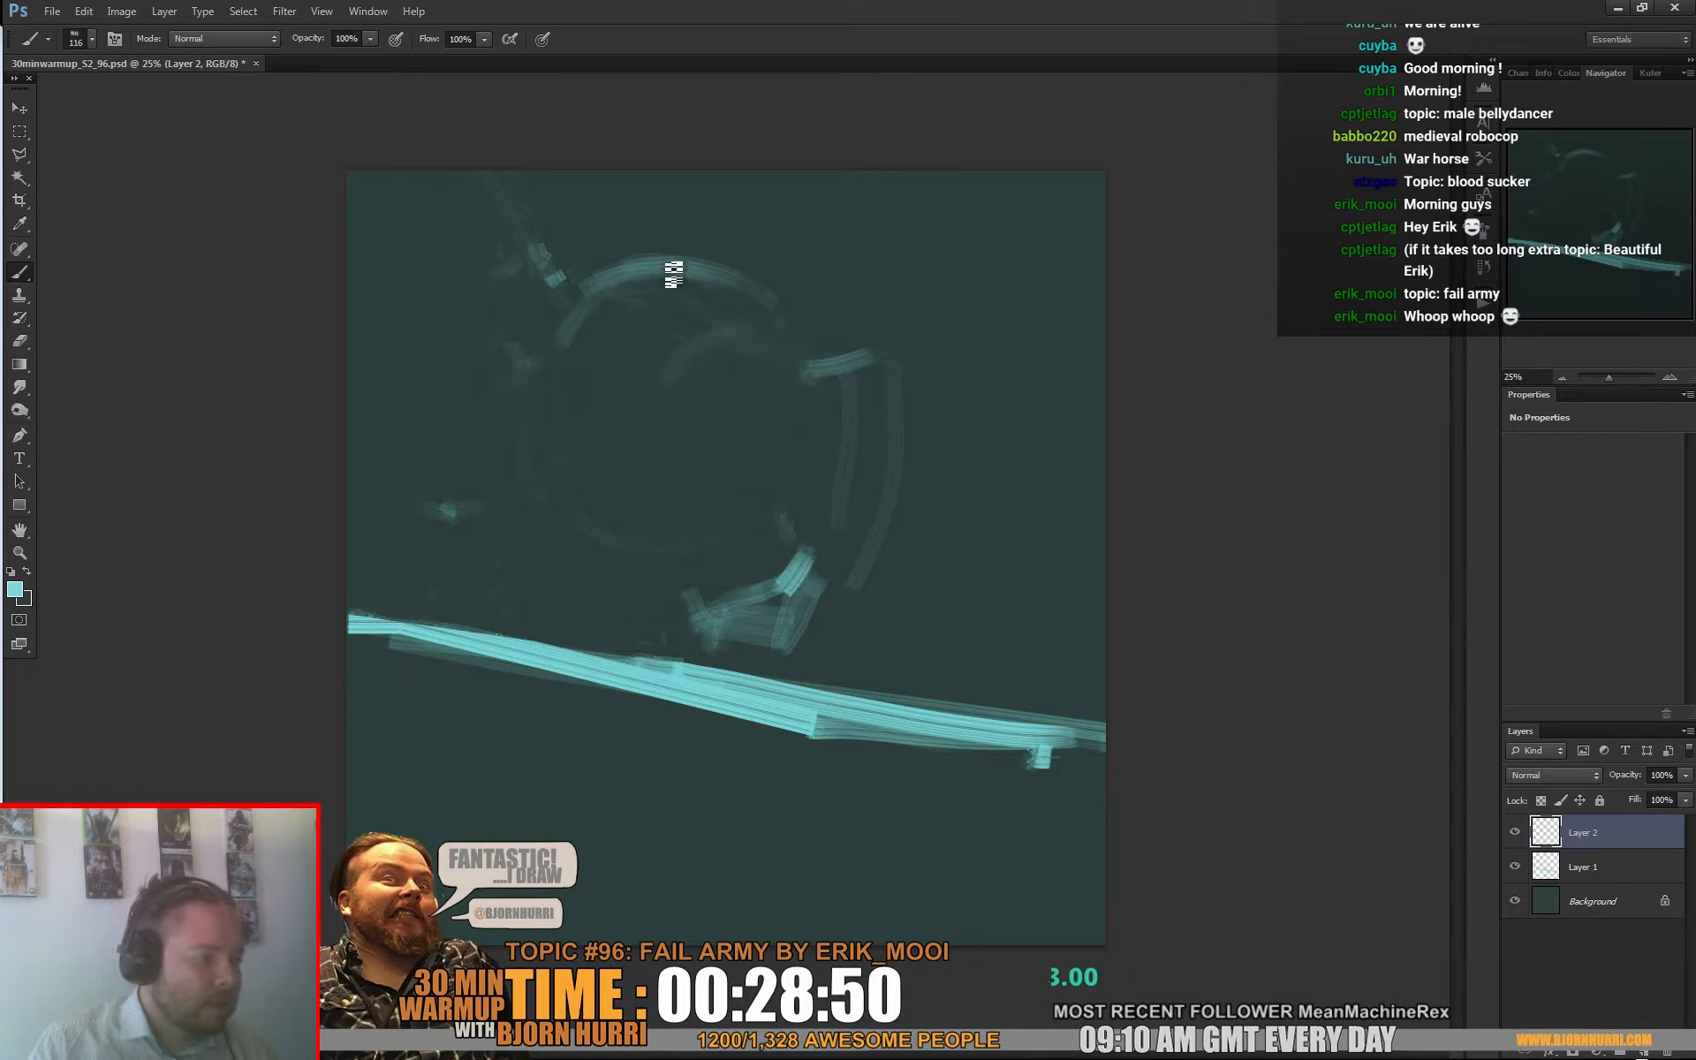
pyautogui.moveTo(674, 277)
pyautogui.mouseDown()
pyautogui.moveTo(723, 283)
pyautogui.moveTo(691, 272)
pyautogui.moveTo(717, 302)
pyautogui.moveTo(794, 294)
pyautogui.moveTo(775, 279)
pyautogui.moveTo(802, 306)
pyautogui.moveTo(666, 265)
pyautogui.mouseUp()
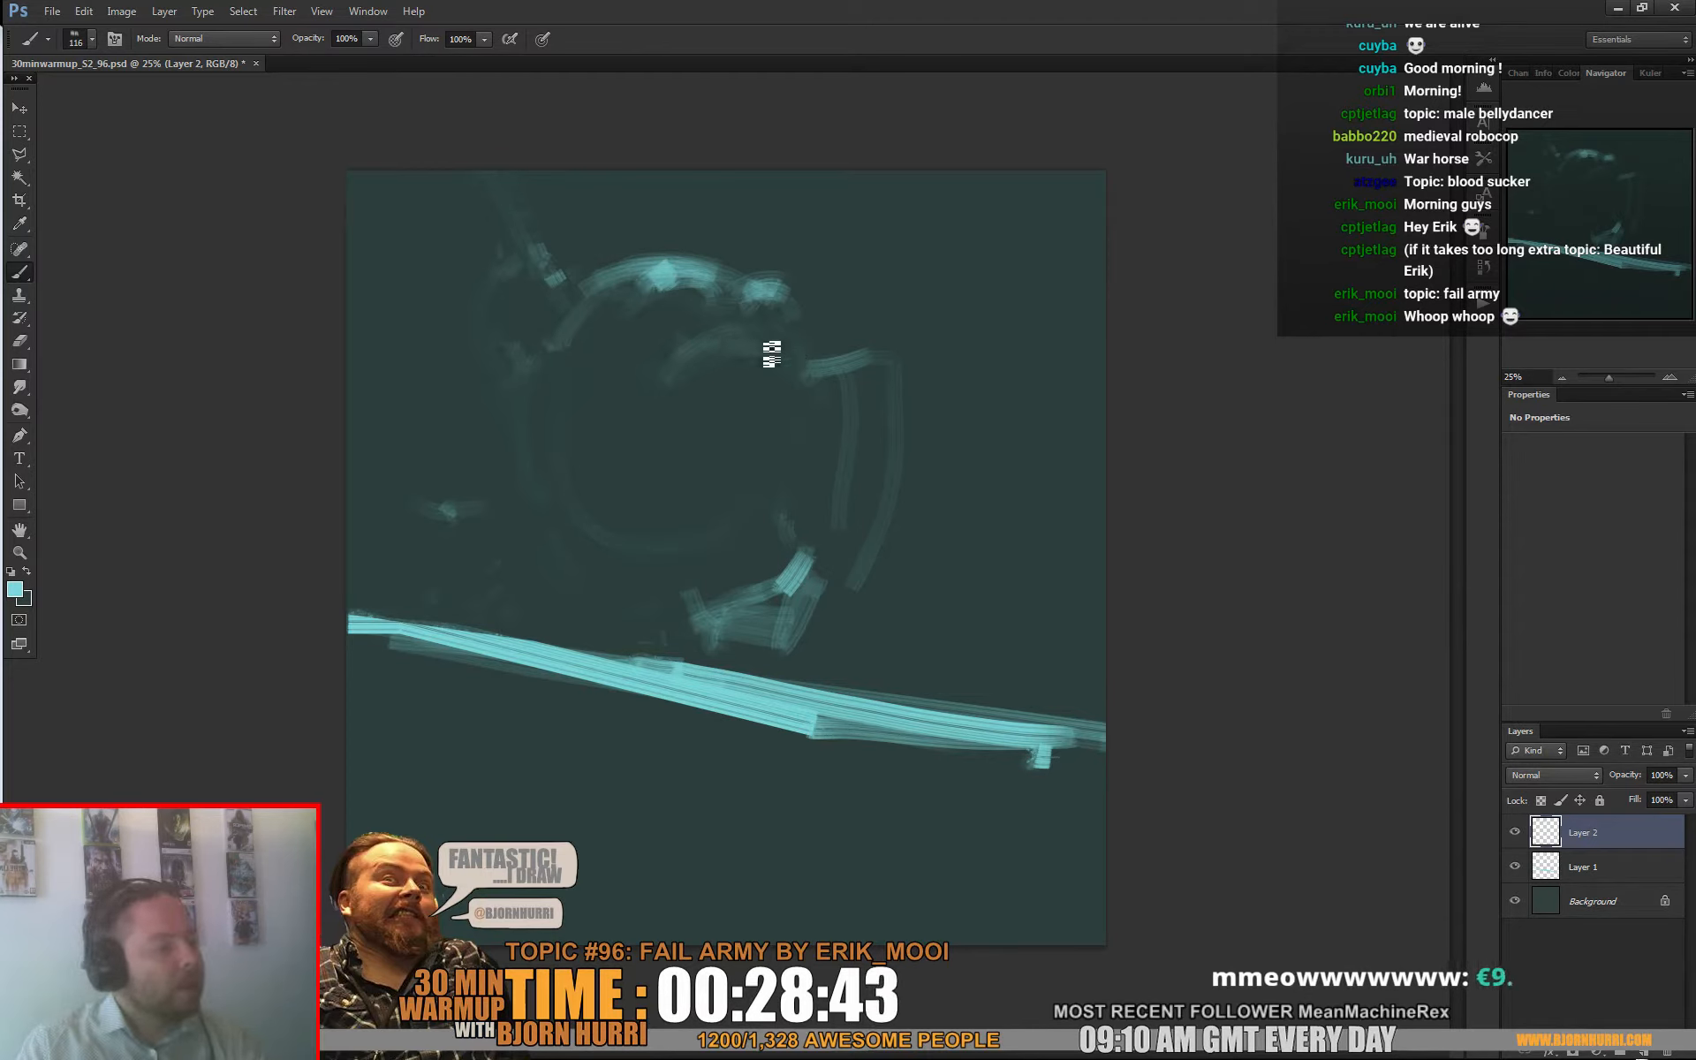
pyautogui.moveTo(769, 348)
pyautogui.mouseDown()
pyautogui.moveTo(818, 371)
pyautogui.moveTo(669, 378)
pyautogui.mouseUp()
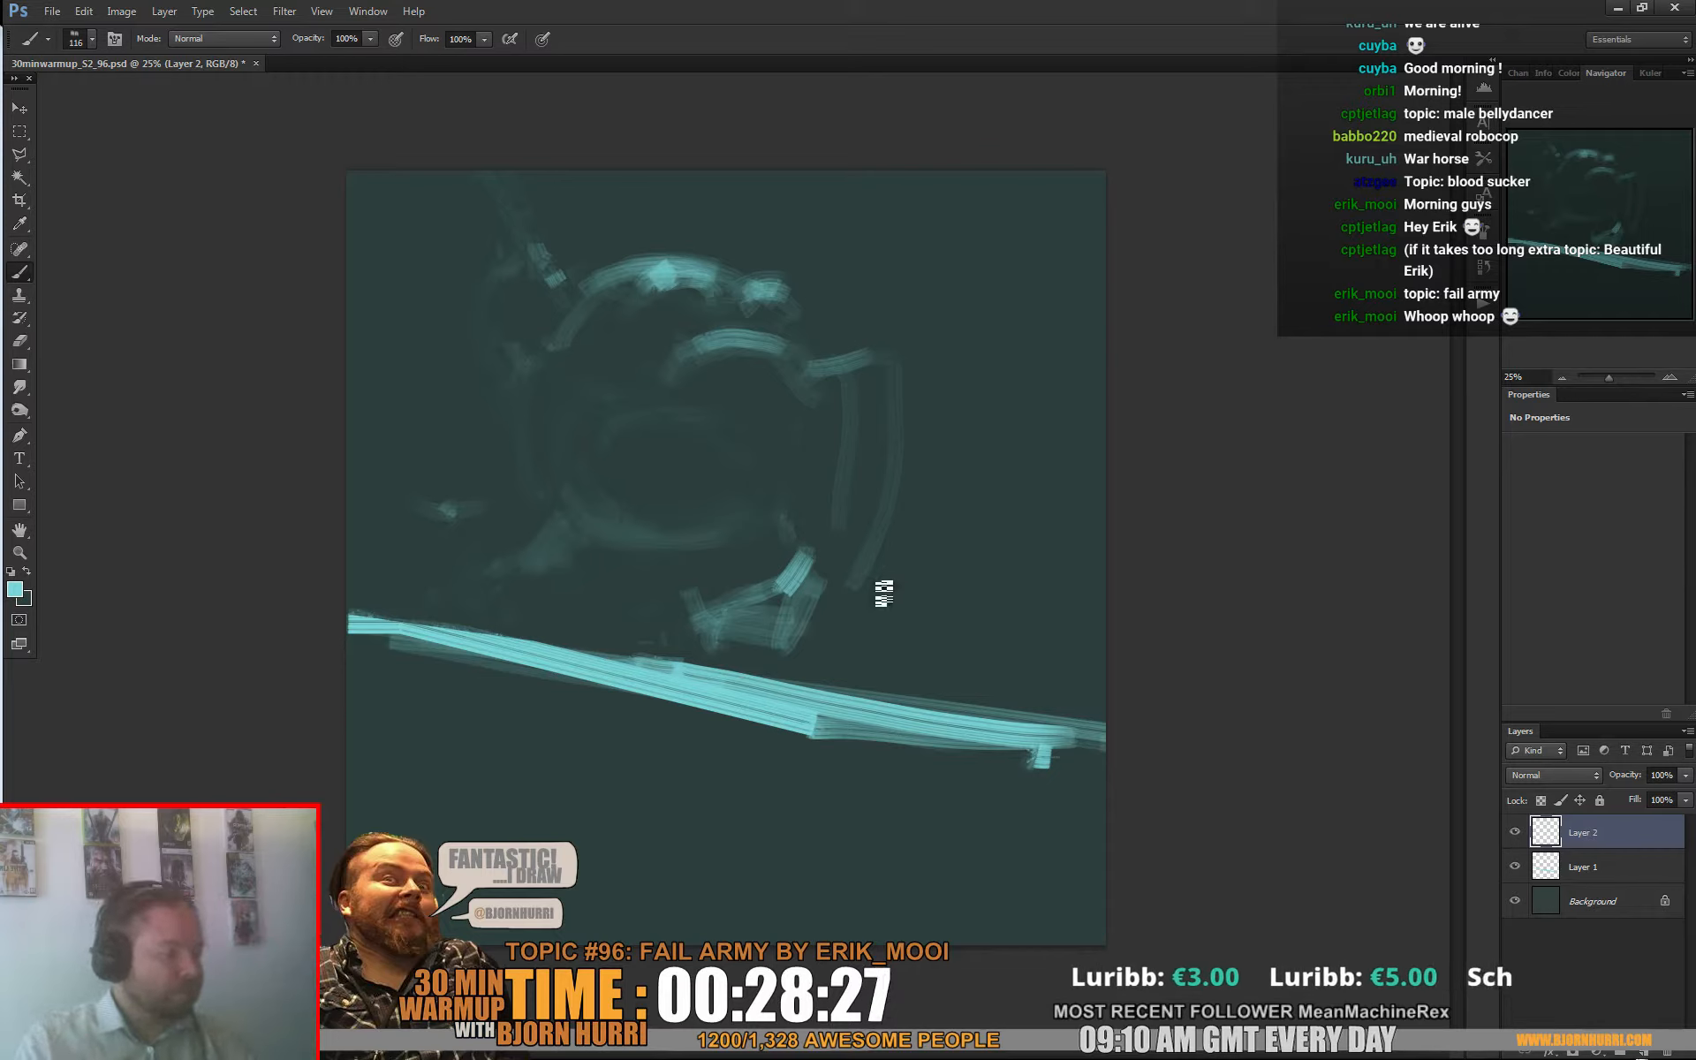
# Step: Transform the figure sketch on Layer 2 in perspective, widening its base, narrowing its top and raising the upper left corner
pyautogui.hotkey('ctrl', 't')
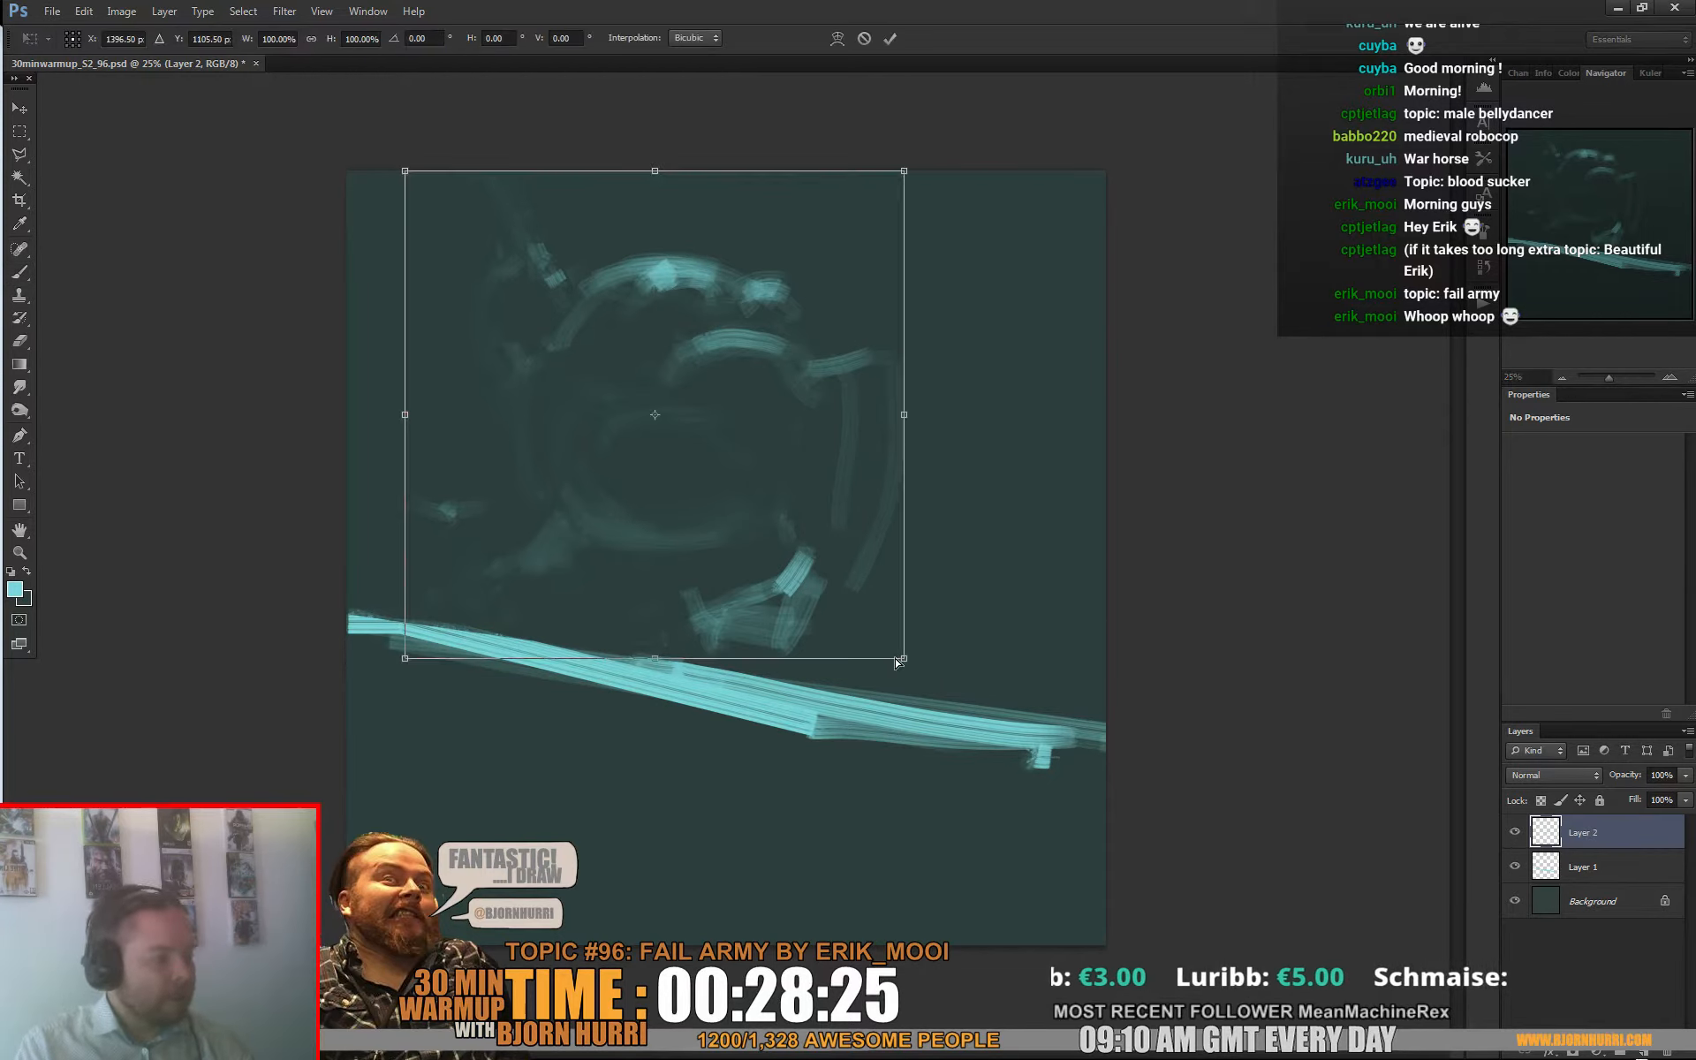
pyautogui.moveTo(897, 663); pyautogui.dragTo(950, 662)
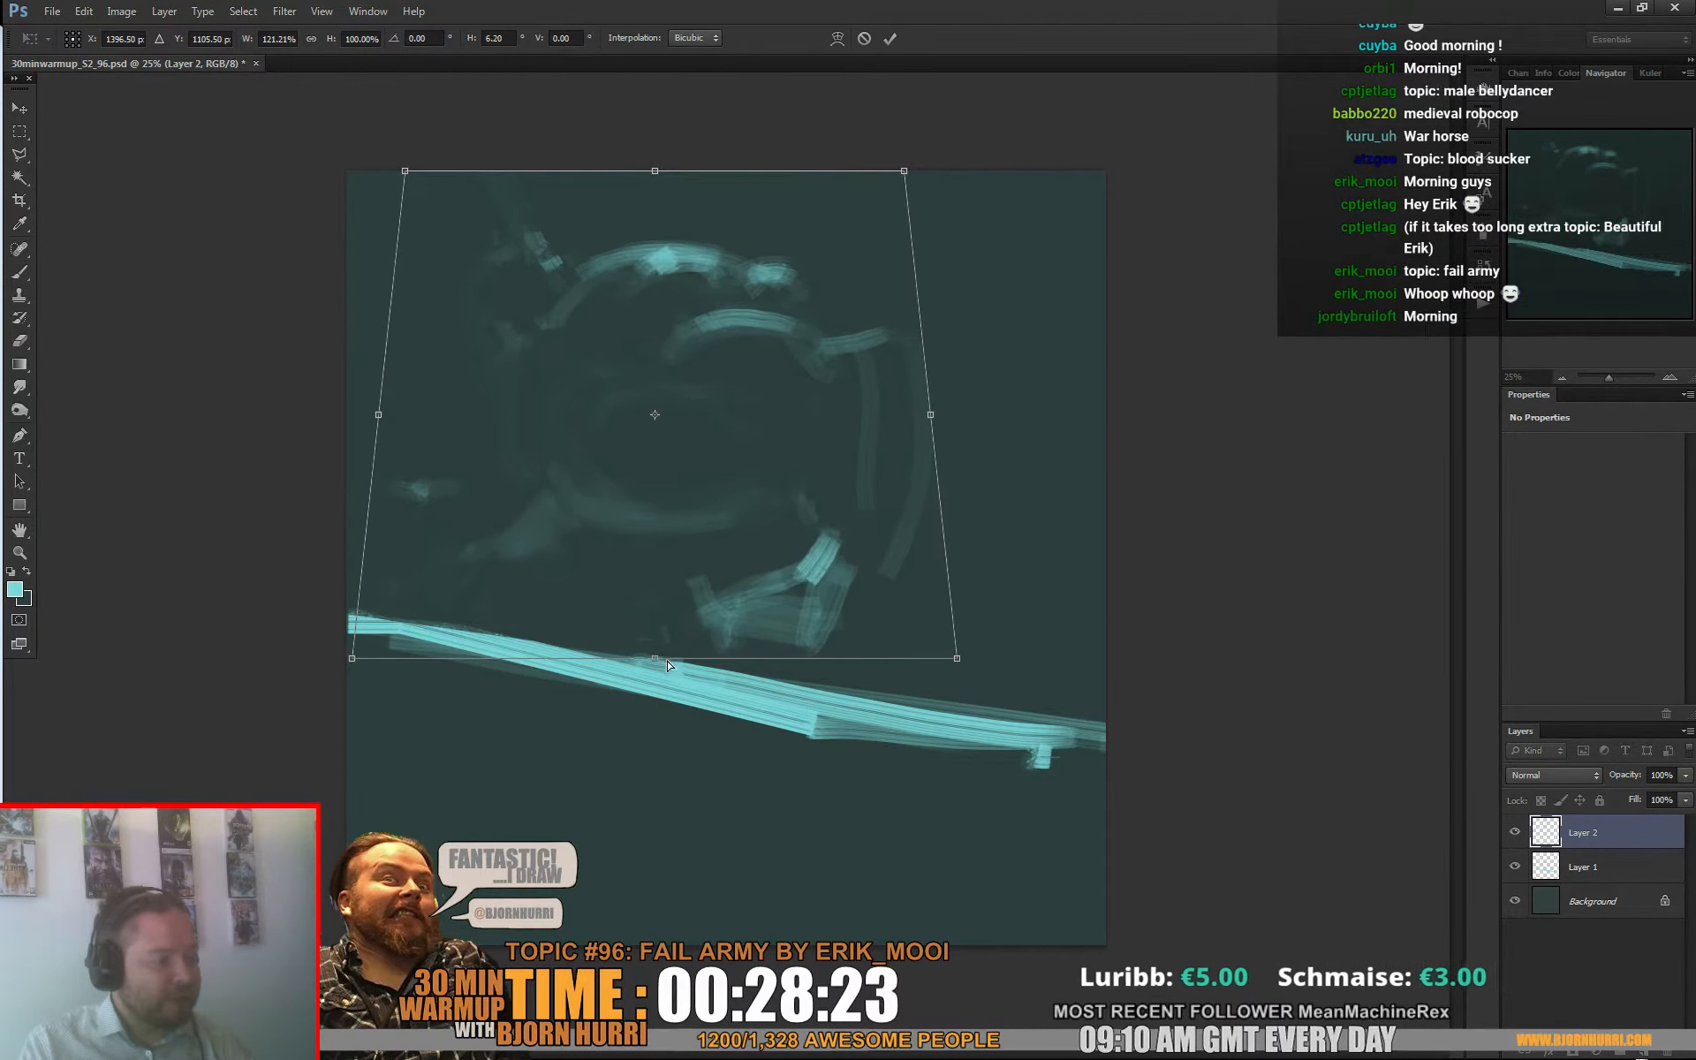
pyautogui.moveTo(667, 665); pyautogui.dragTo(686, 674)
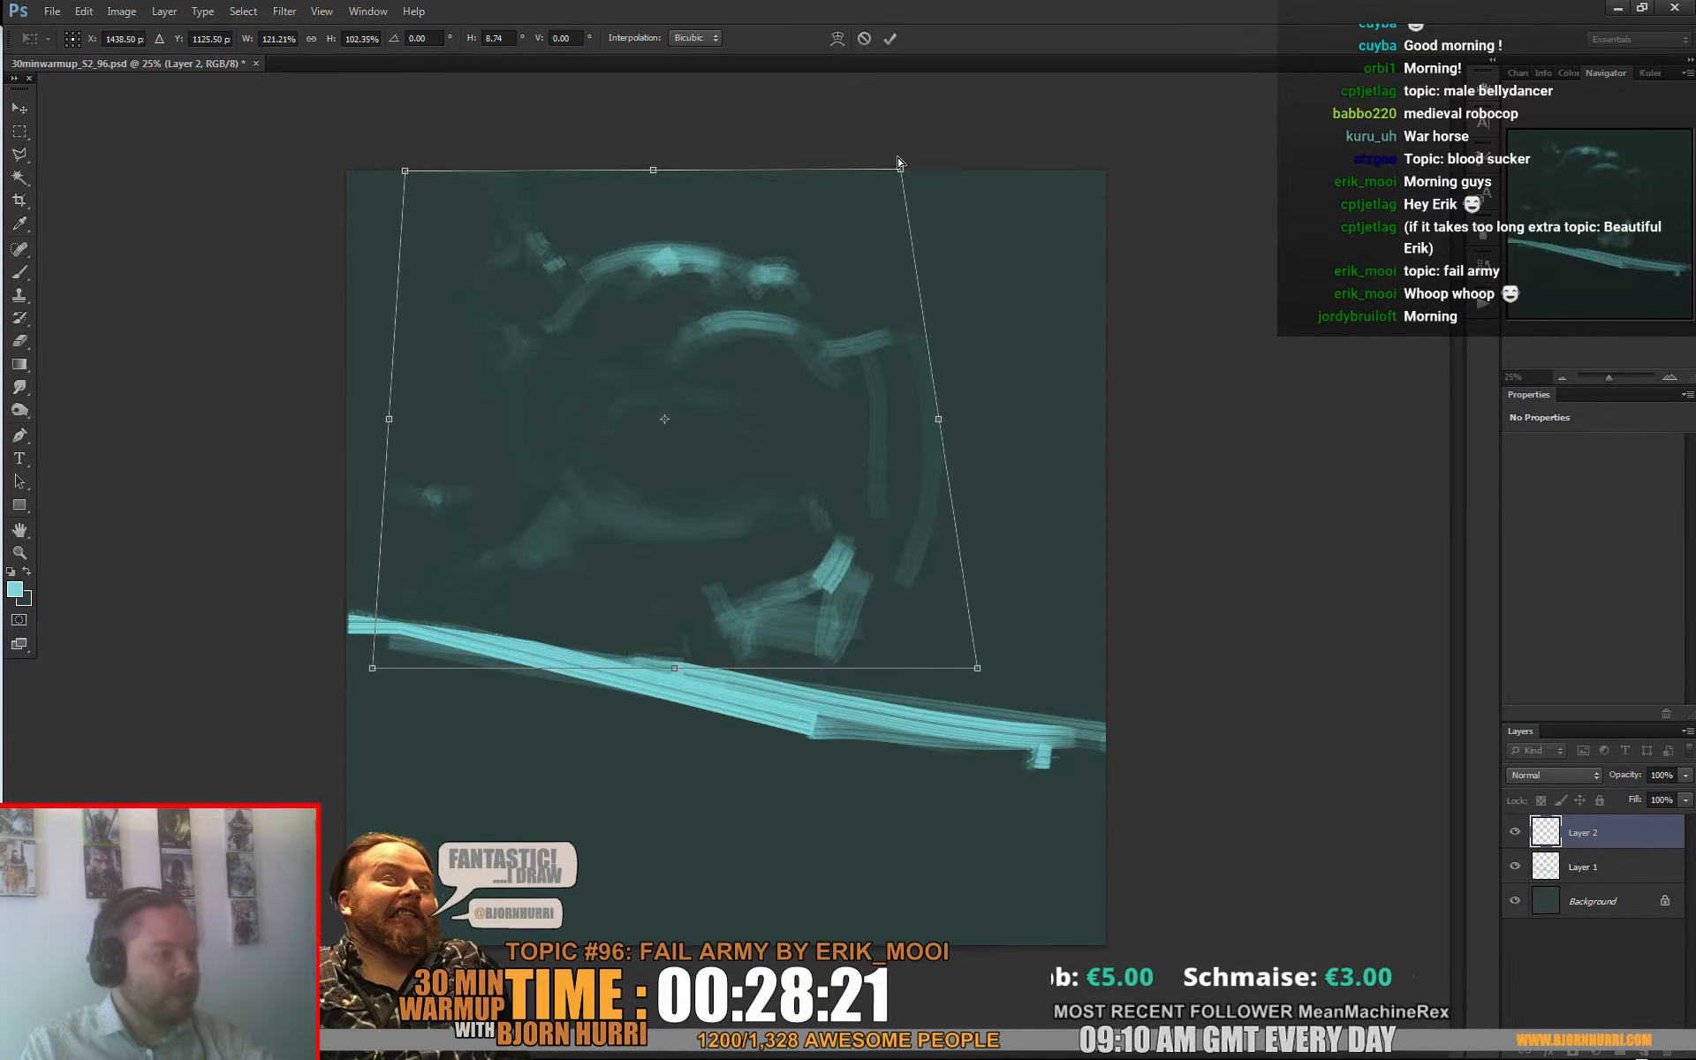
pyautogui.moveTo(898, 162)
pyautogui.mouseDown()
pyautogui.moveTo(898, 141)
pyautogui.moveTo(870, 171)
pyautogui.mouseUp()
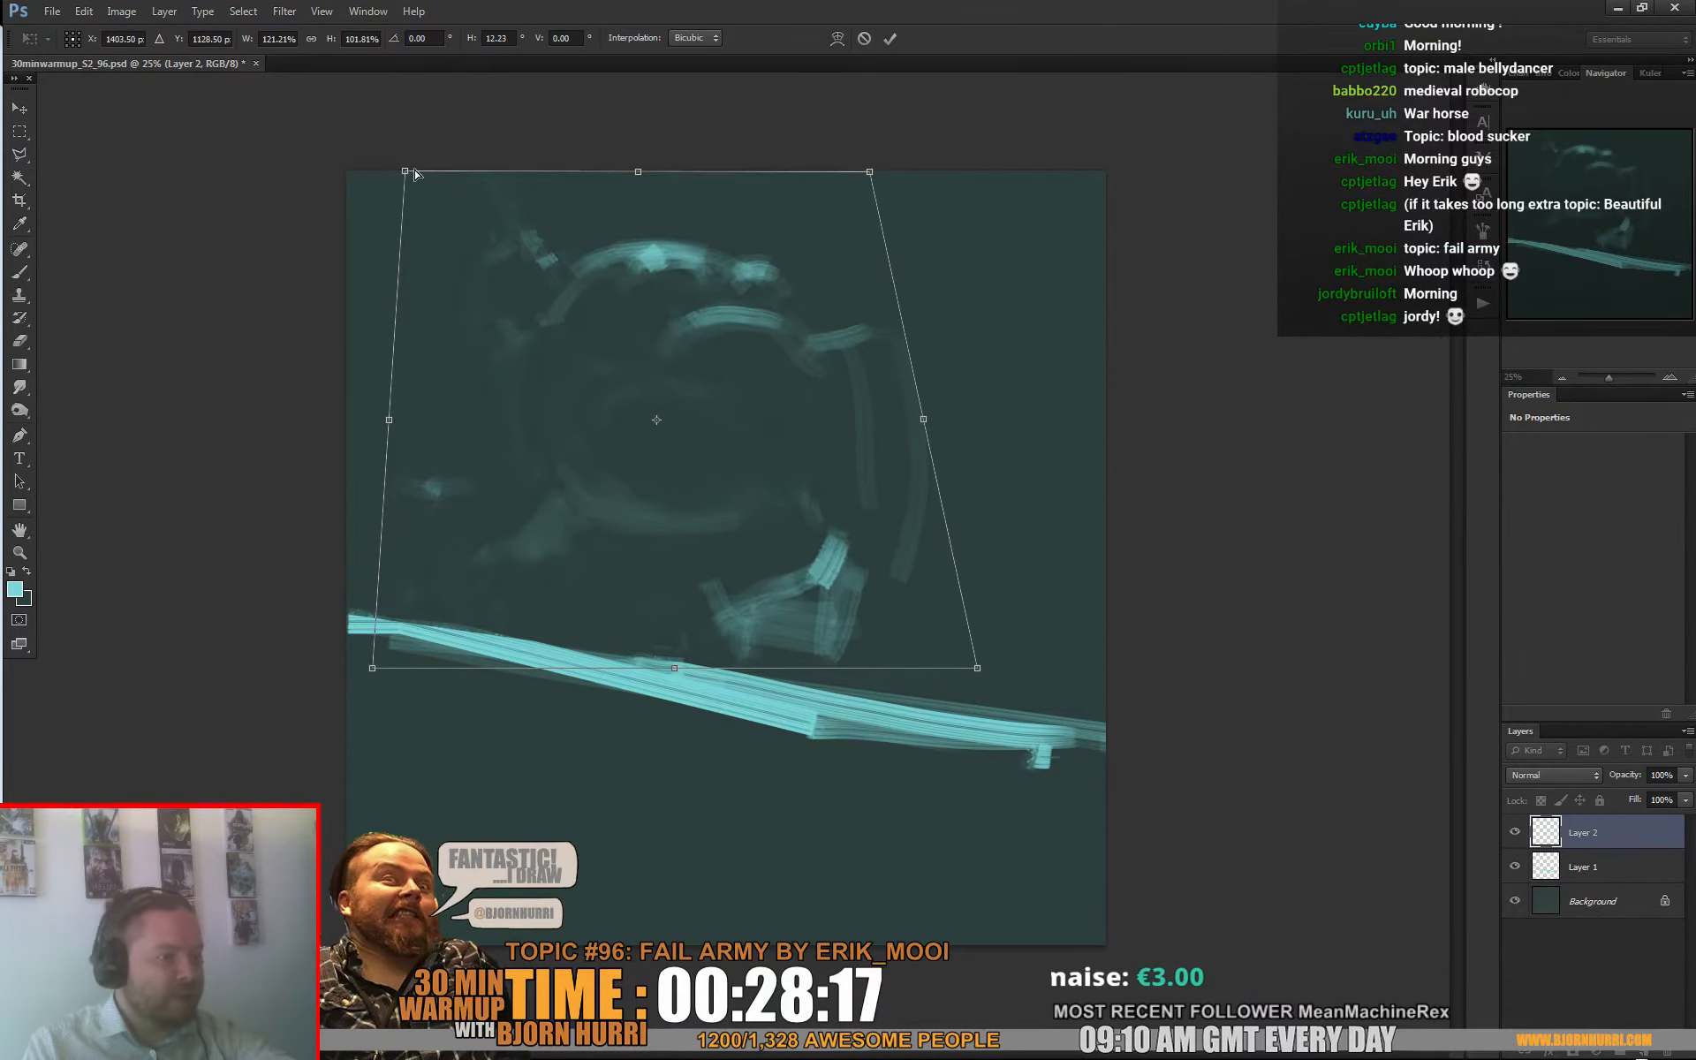
pyautogui.moveTo(406, 171); pyautogui.dragTo(401, 145)
pyautogui.moveTo(870, 172); pyautogui.dragTo(881, 173)
pyautogui.moveTo(978, 669); pyautogui.dragTo(983, 674)
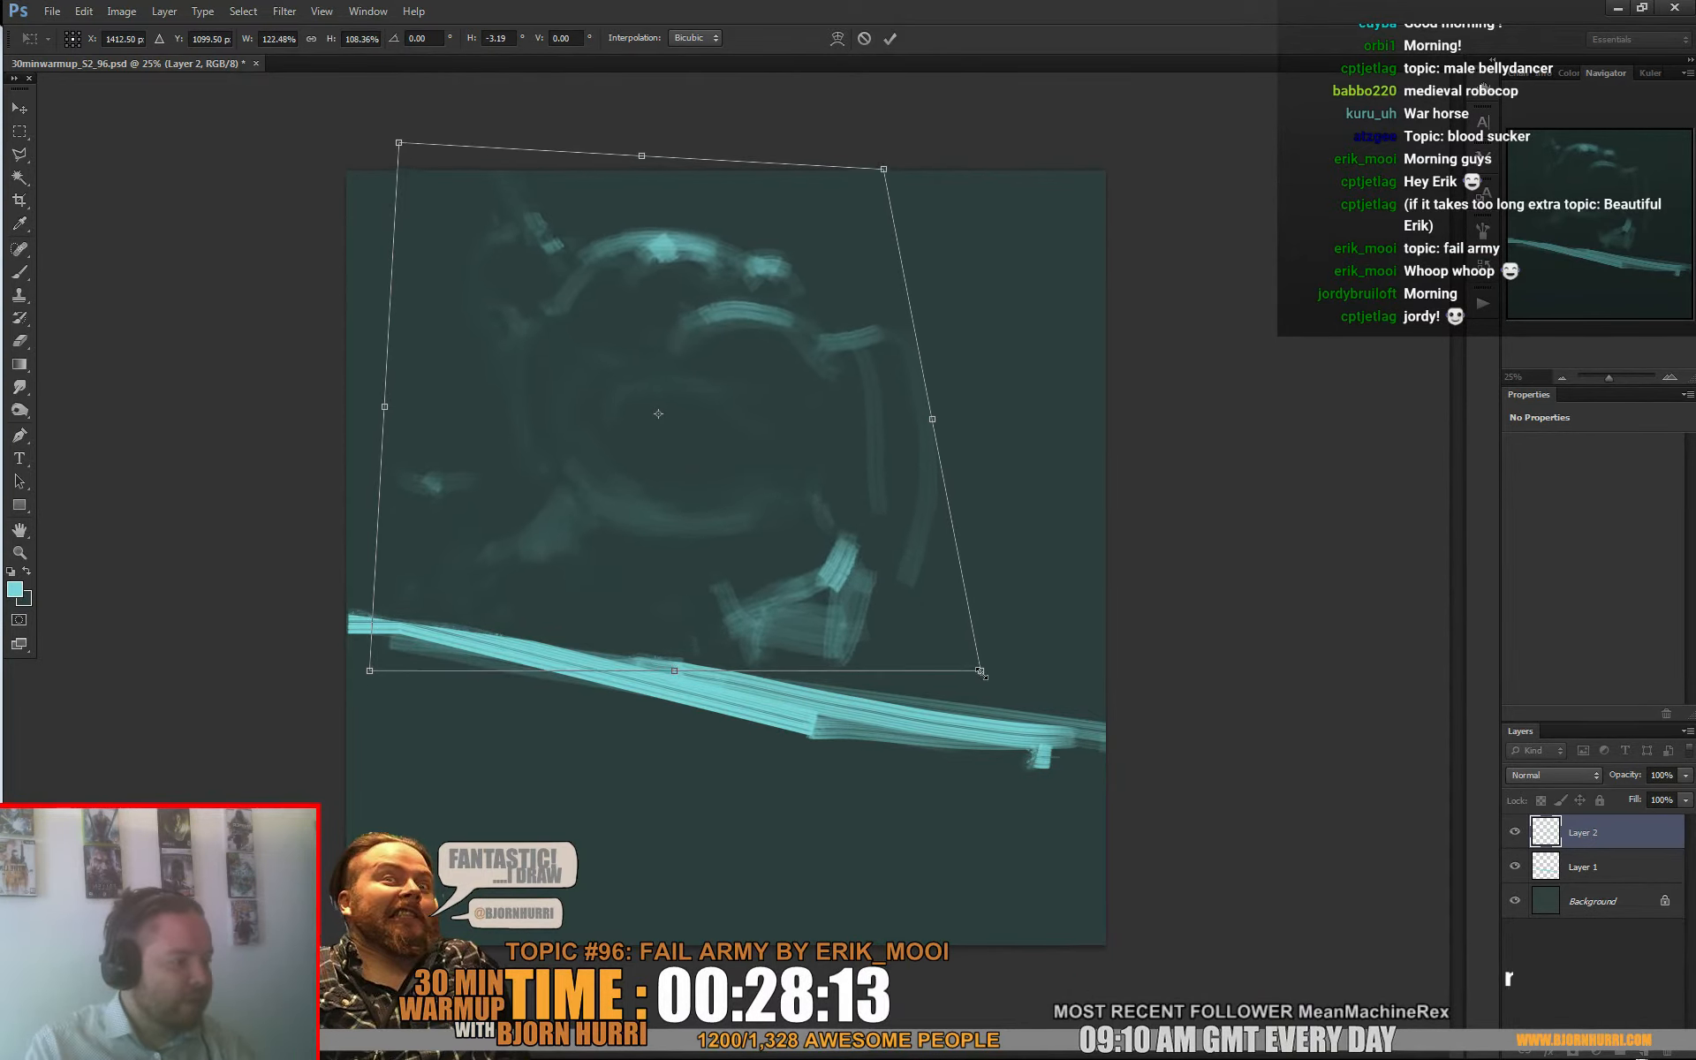
pyautogui.press('Return')
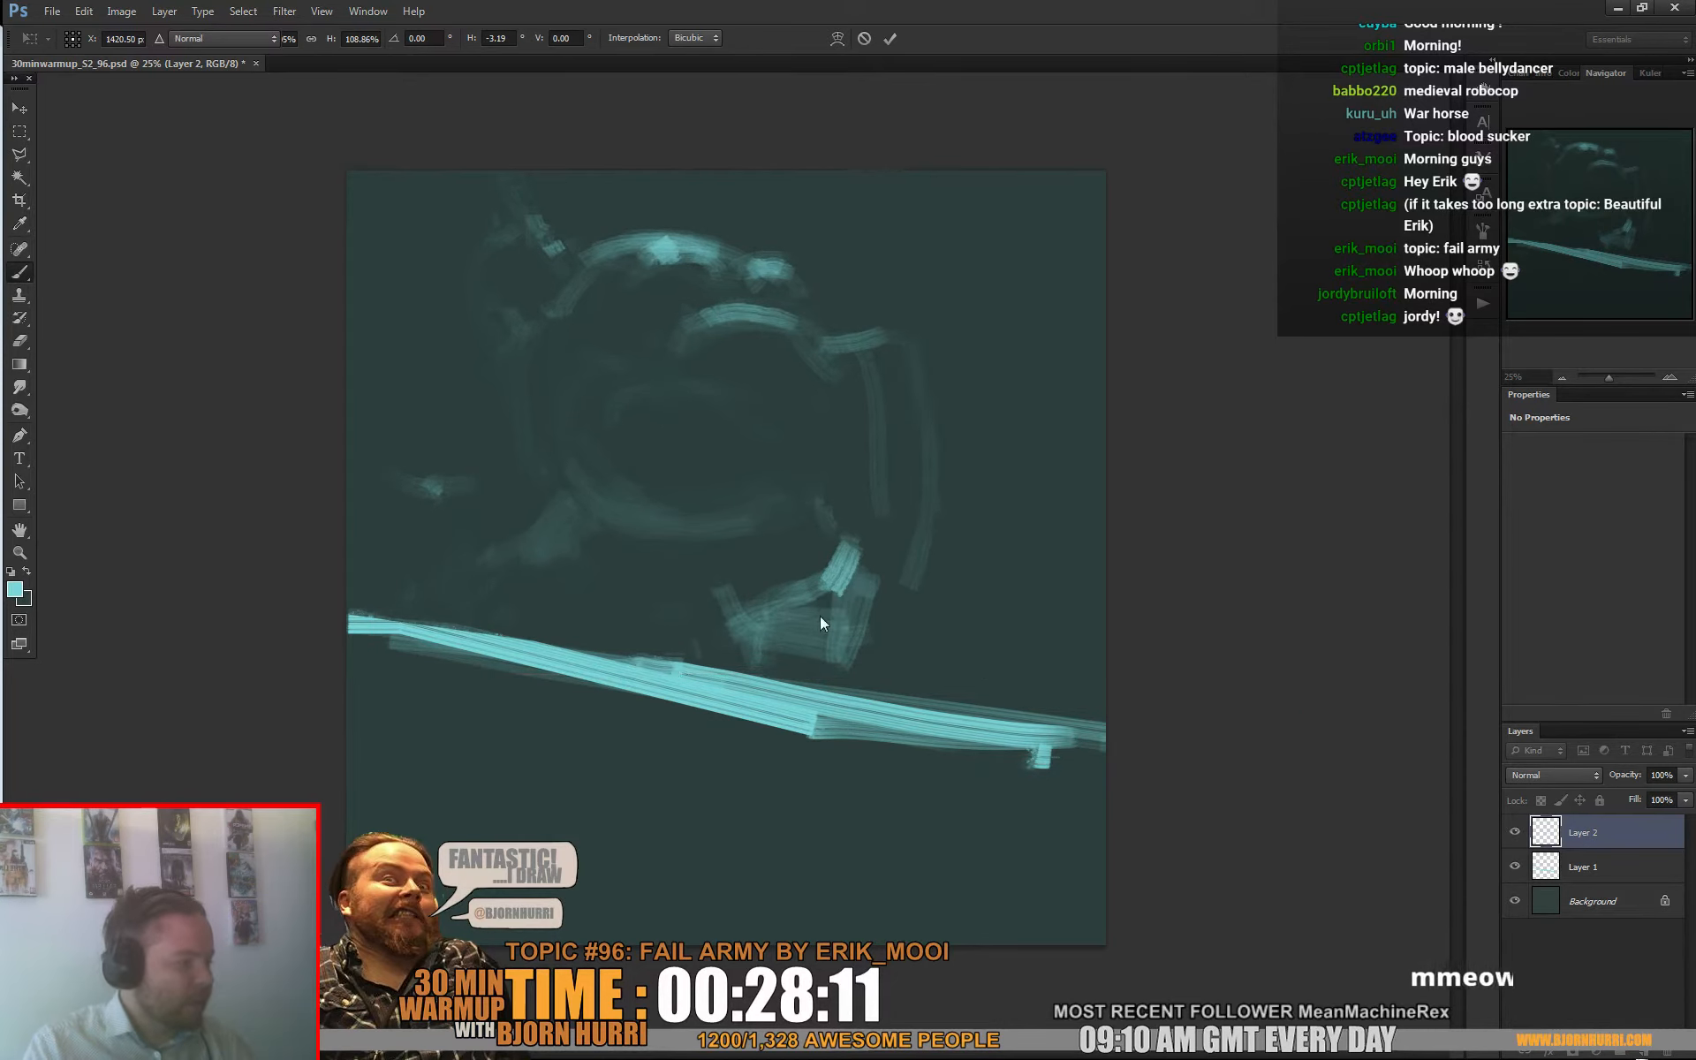
# Step: Move the figure on Layer 2 and the ground band on Layer 1 slightly down together
pyautogui.press('v')
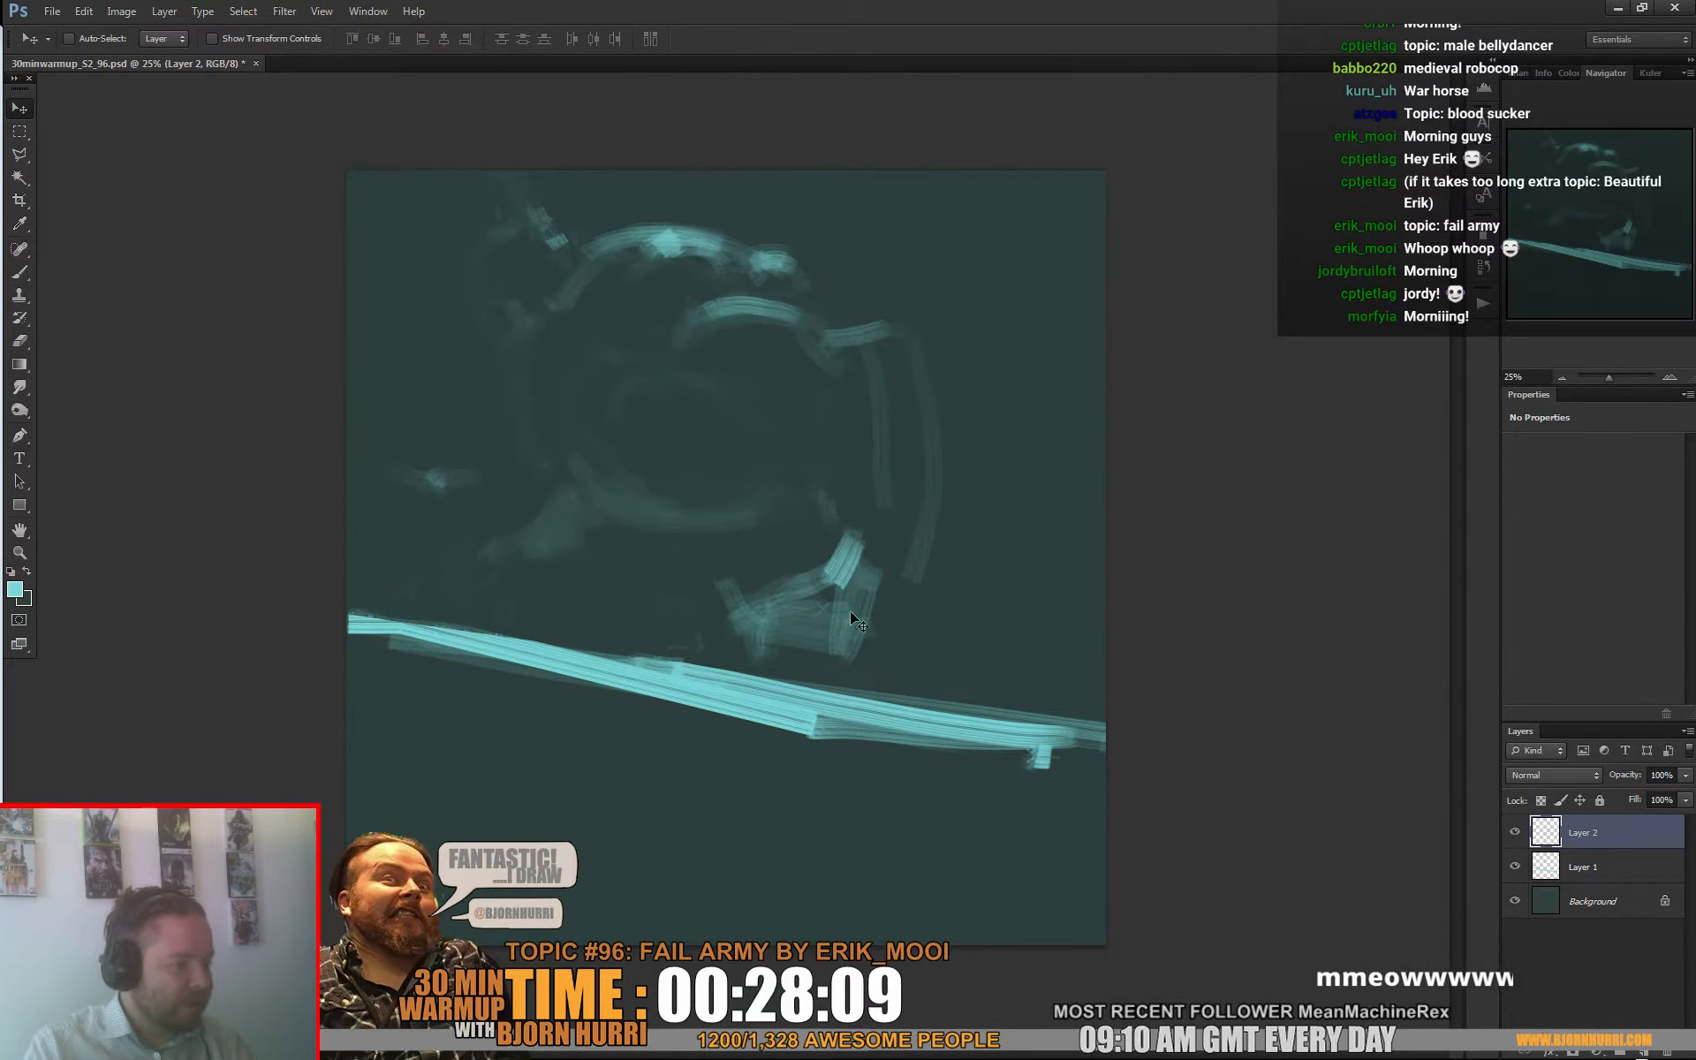
pyautogui.keyDown('shift'); pyautogui.click(1583, 867); pyautogui.keyUp('shift')
pyautogui.moveTo(1148, 691); pyautogui.dragTo(1150, 722)
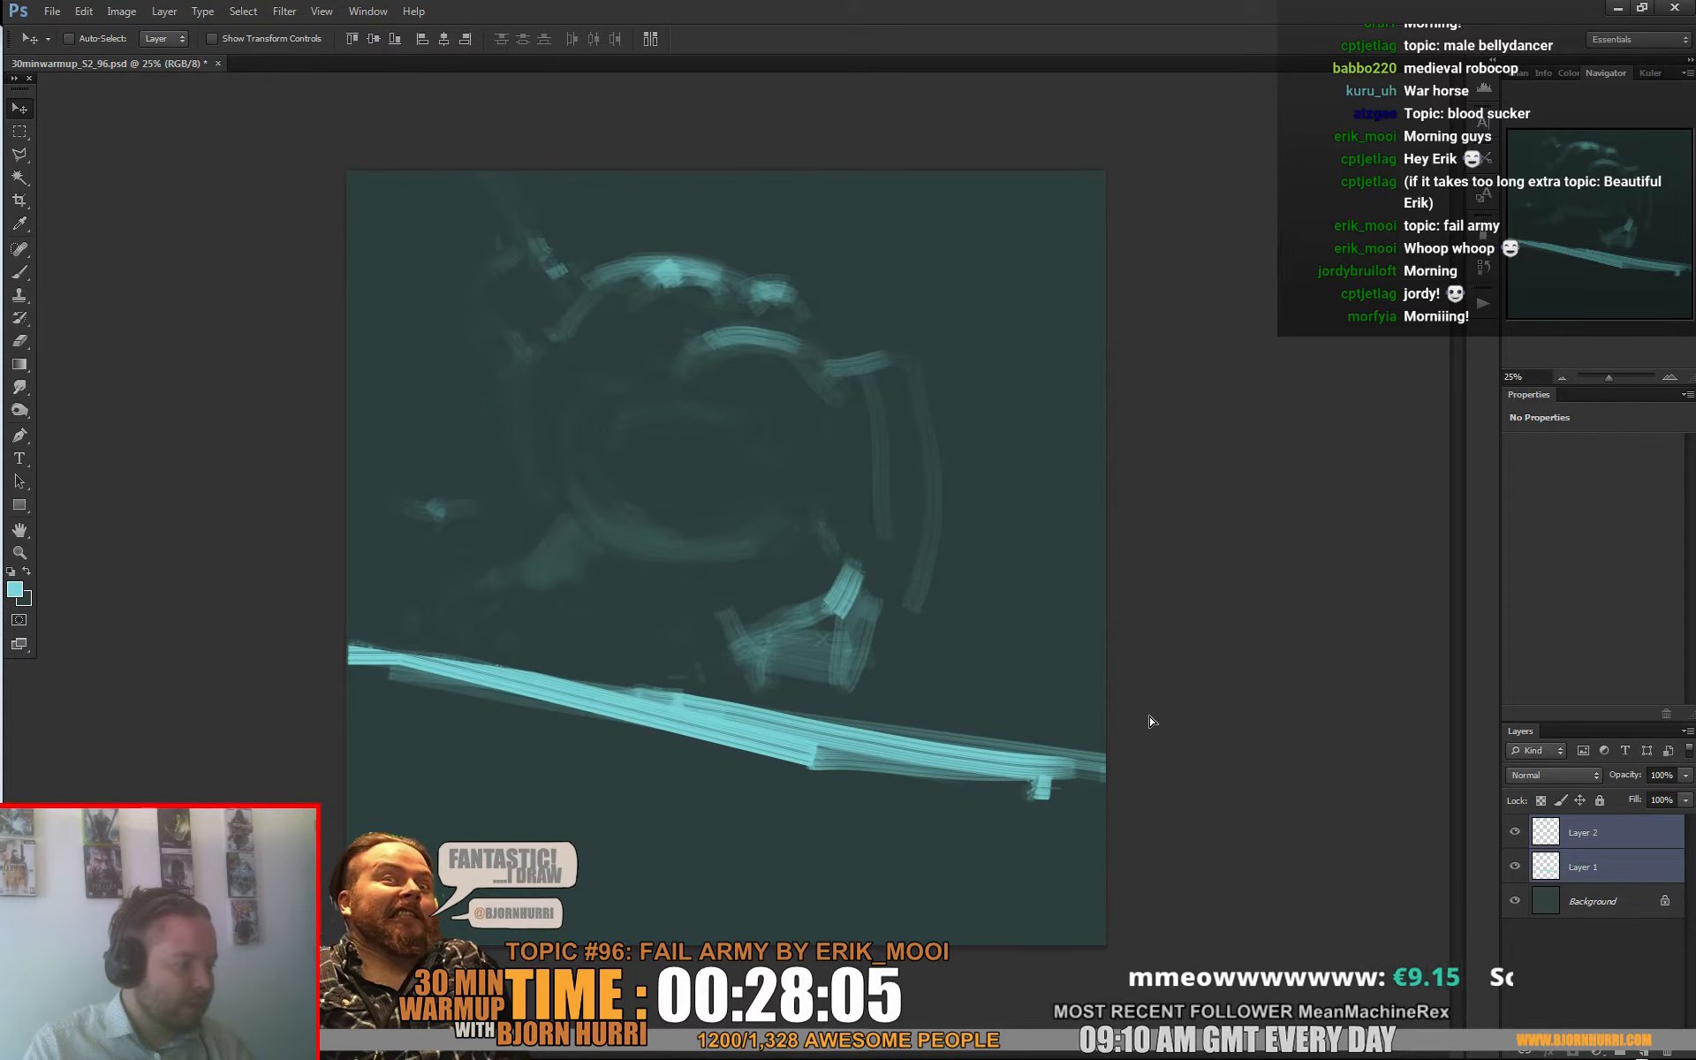
pyautogui.hotkey('ctrl', 'z')
pyautogui.hotkey('ctrl', 'z')
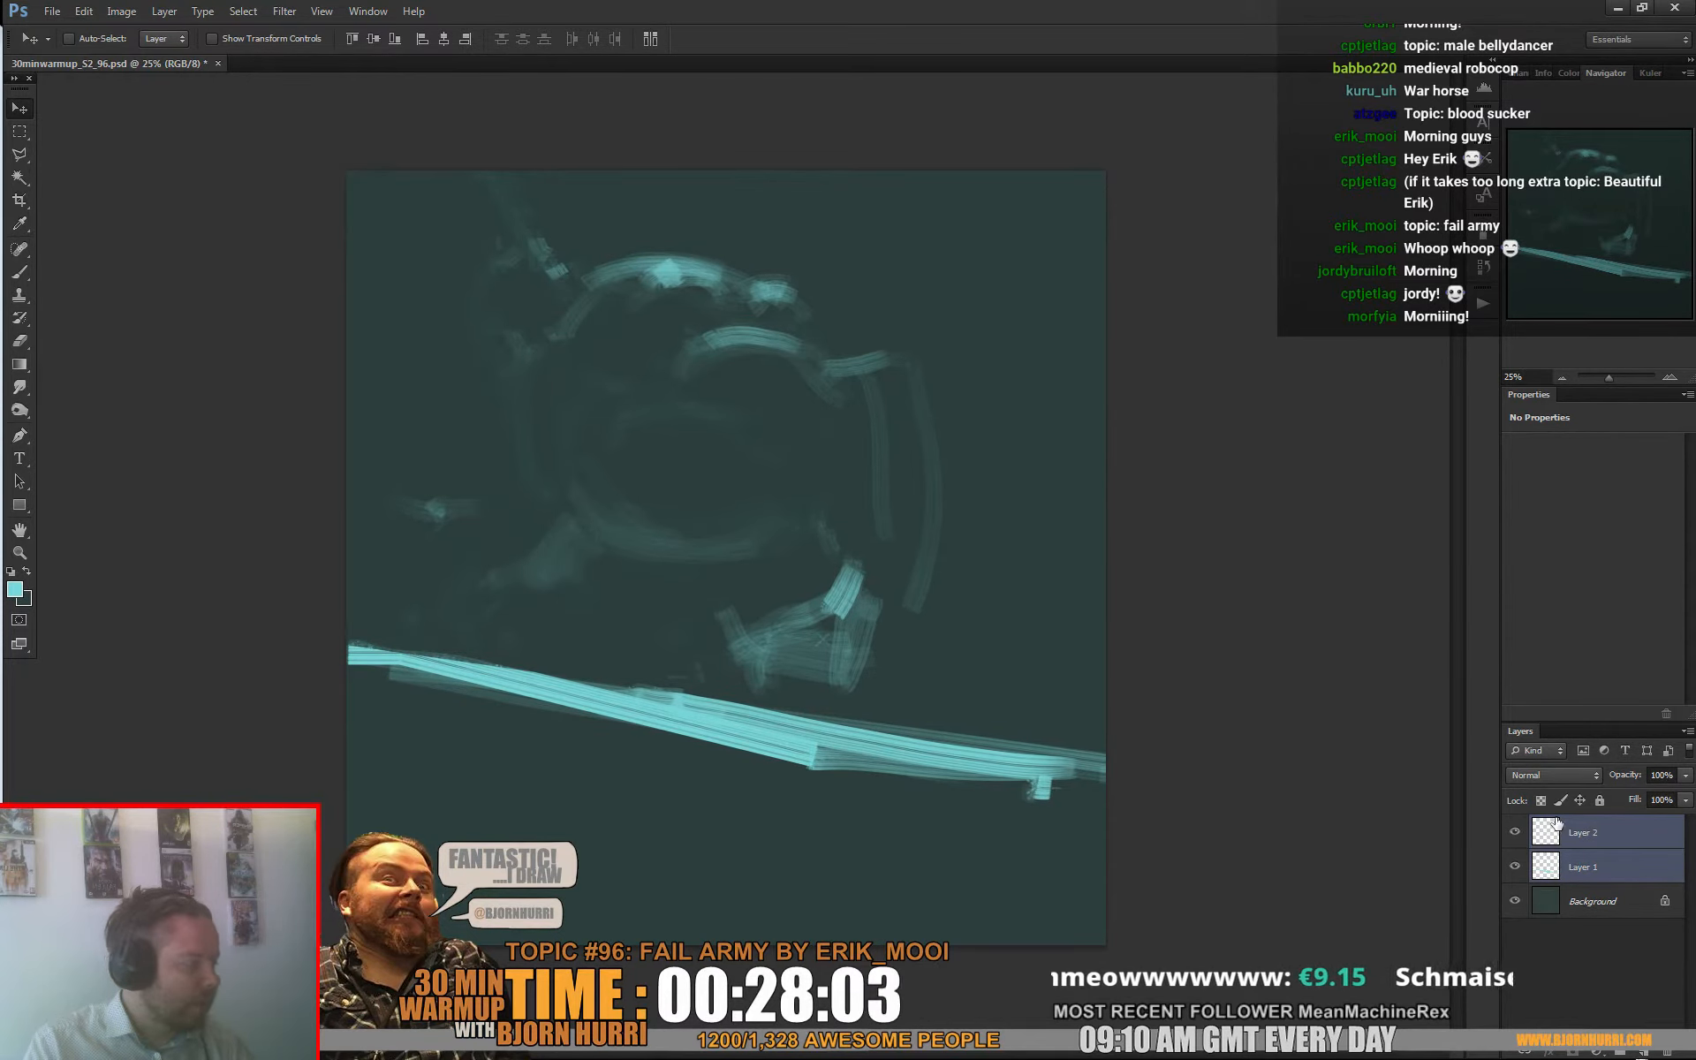
# Step: On Layer 2, paint a slanted light teal shaft from the canvas's upper edge to the small mark, then reduce the brush to 43 px
pyautogui.click(1597, 839)
pyautogui.press('b')
pyautogui.moveTo(487, 178); pyautogui.dragTo(528, 220)
pyautogui.rightClick(561, 258)
pyautogui.moveTo(658, 289); pyautogui.dragTo(597, 289)
pyautogui.click(508, 254)
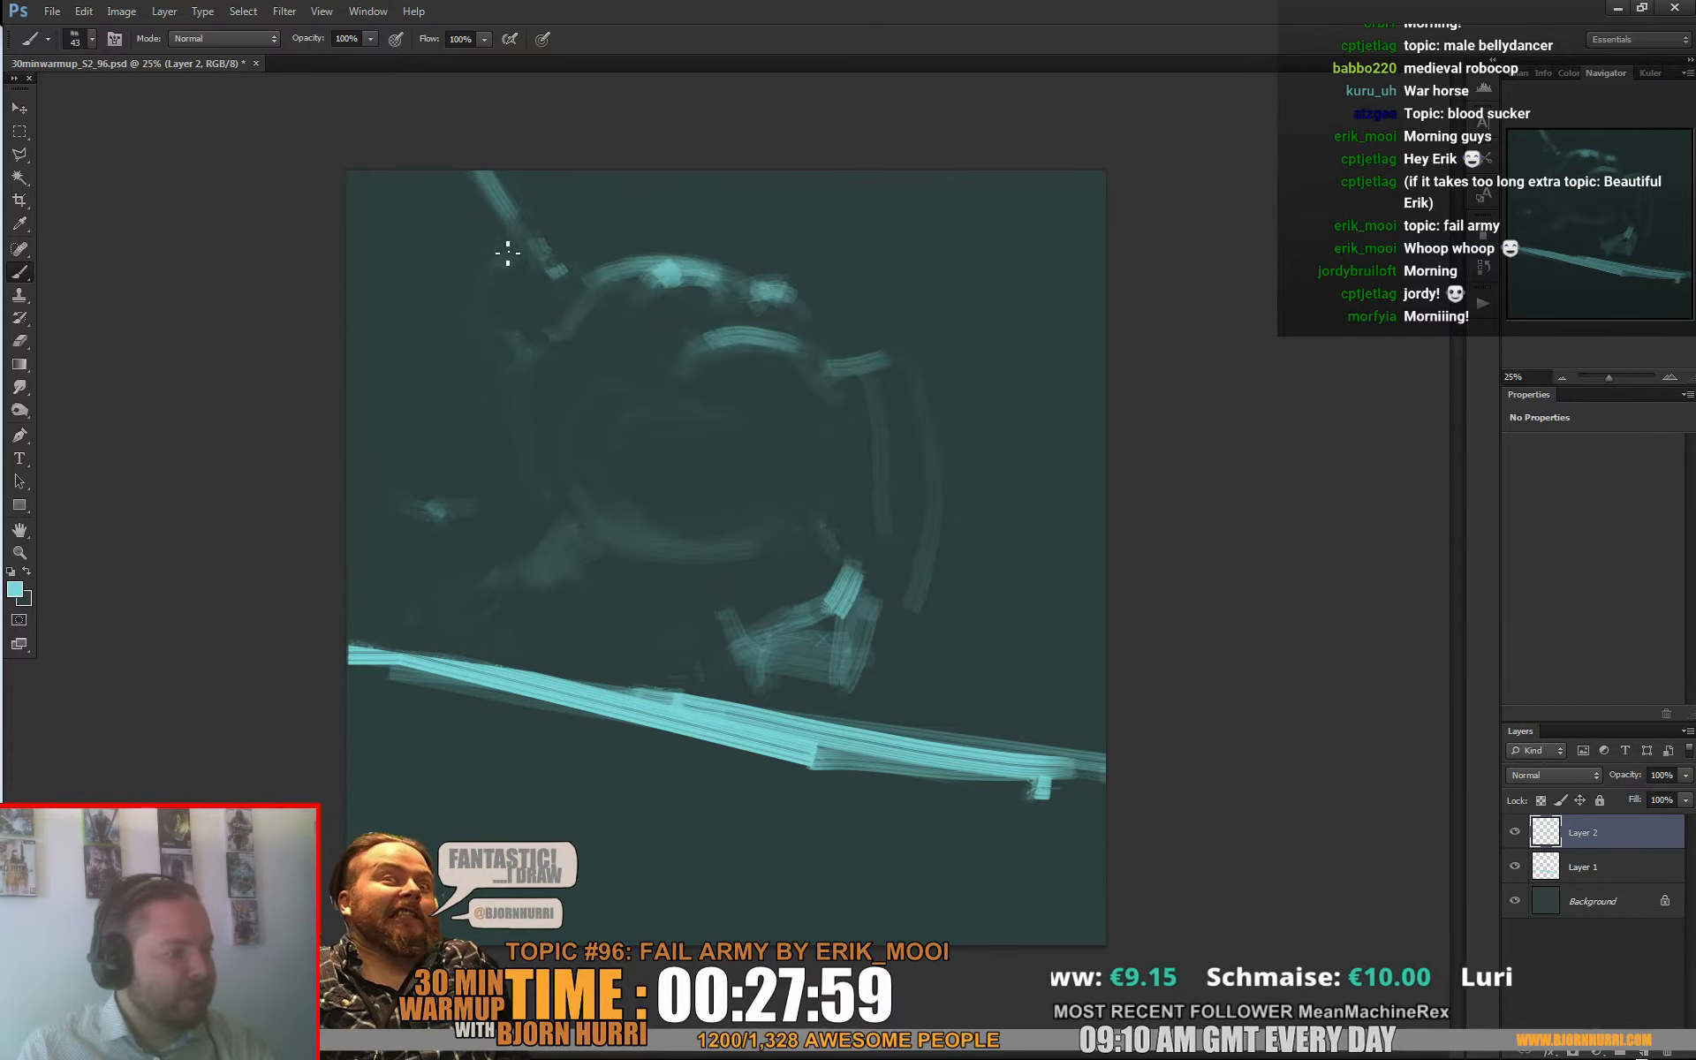
# Step: Block in a bright raised fist at the lower end of the slanted shaft, enlarging the brush to 86 px
pyautogui.rightClick(562, 256)
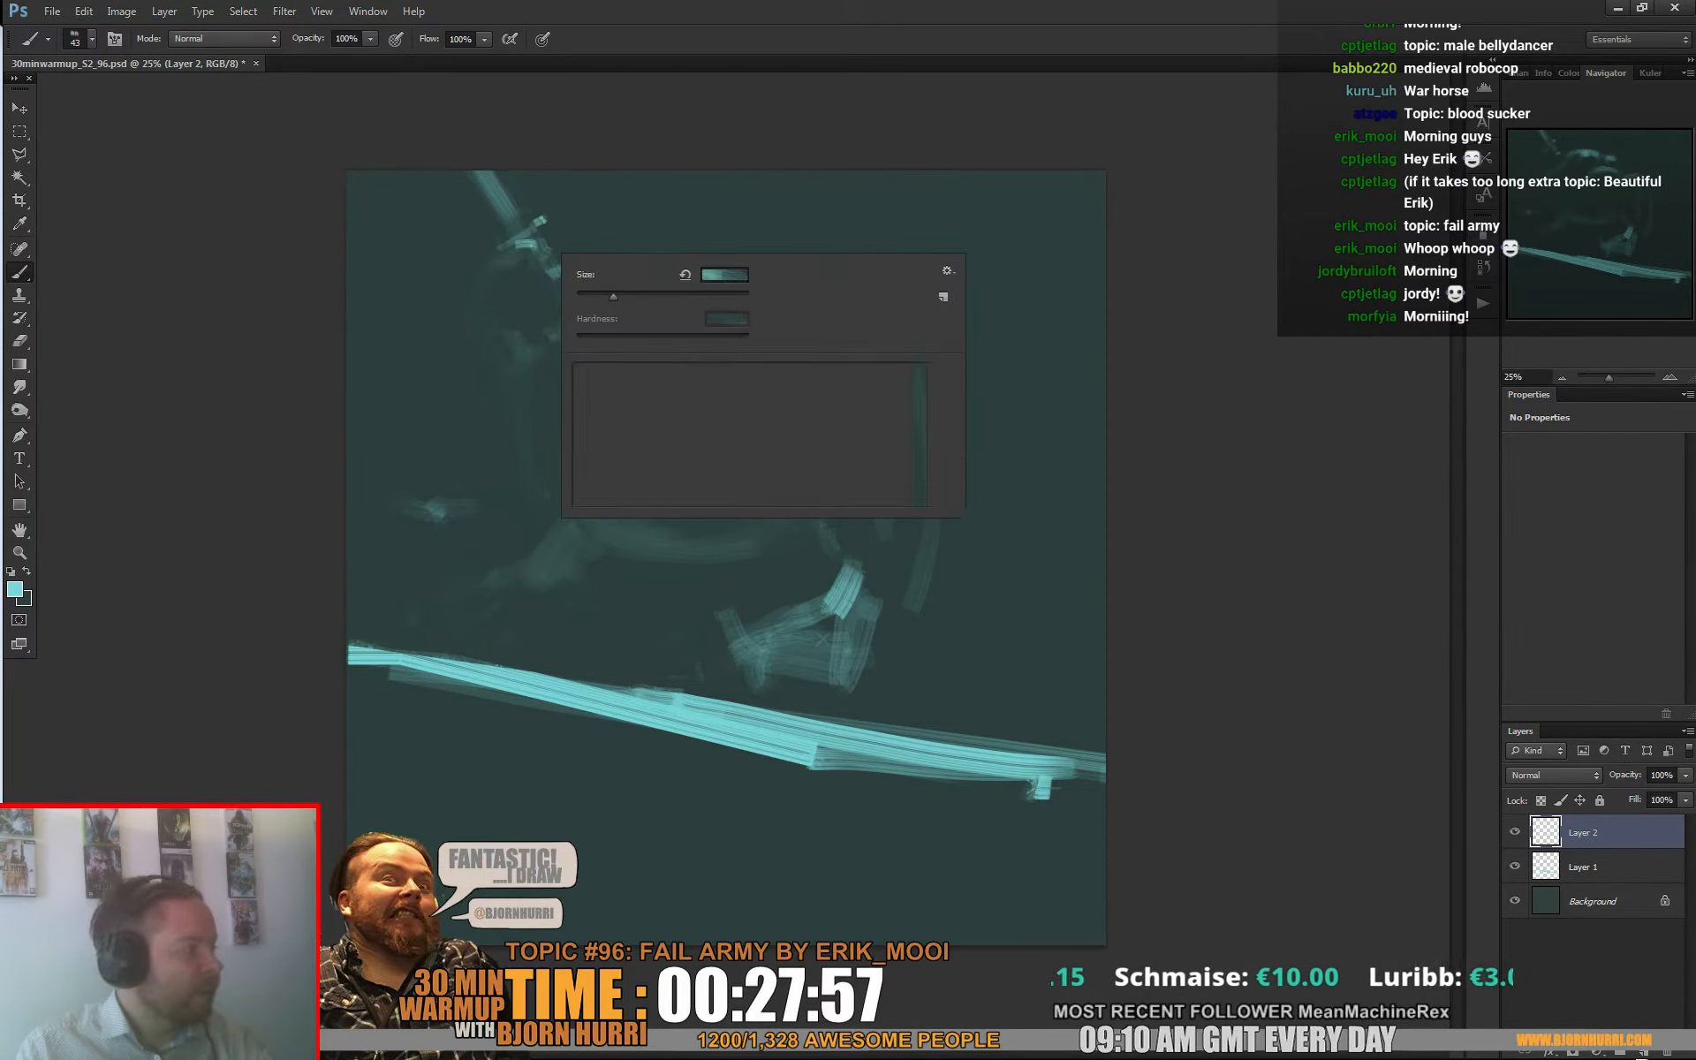
pyautogui.press('Escape')
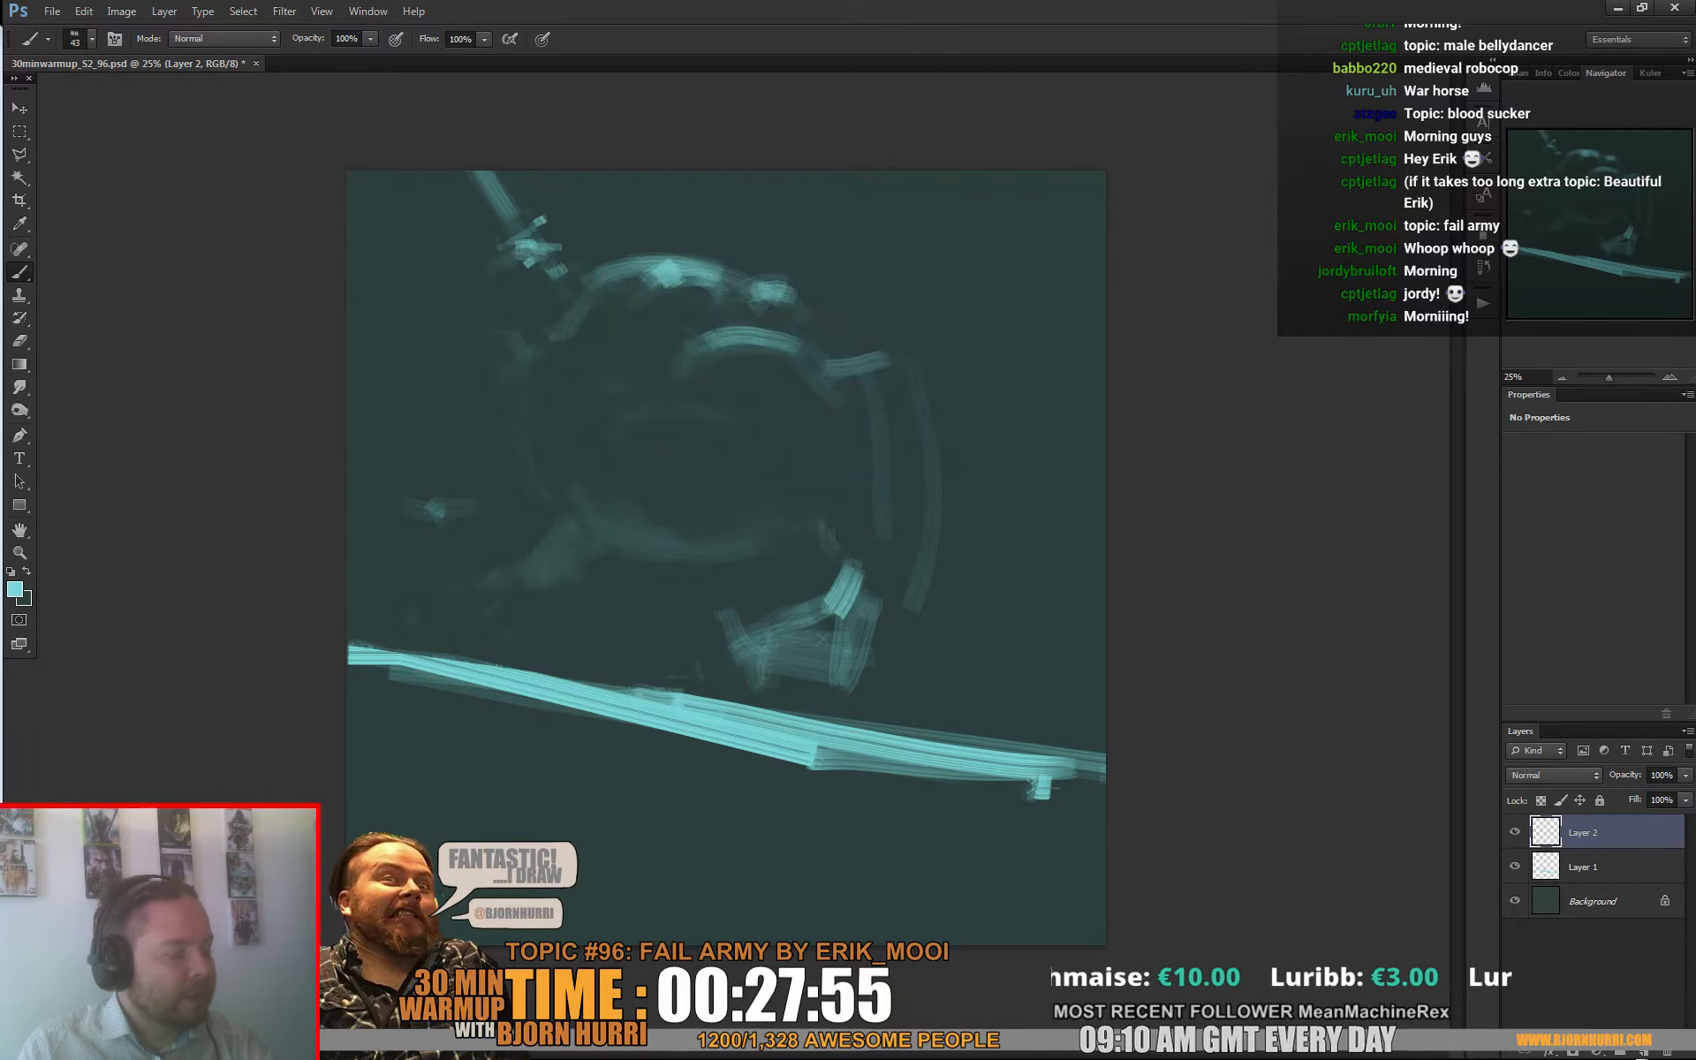
pyautogui.rightClick(569, 237)
pyautogui.click(649, 269)
pyautogui.moveTo(520, 237)
pyautogui.mouseDown()
pyautogui.moveTo(568, 252)
pyautogui.moveTo(570, 234)
pyautogui.moveTo(581, 271)
pyautogui.moveTo(500, 259)
pyautogui.mouseUp()
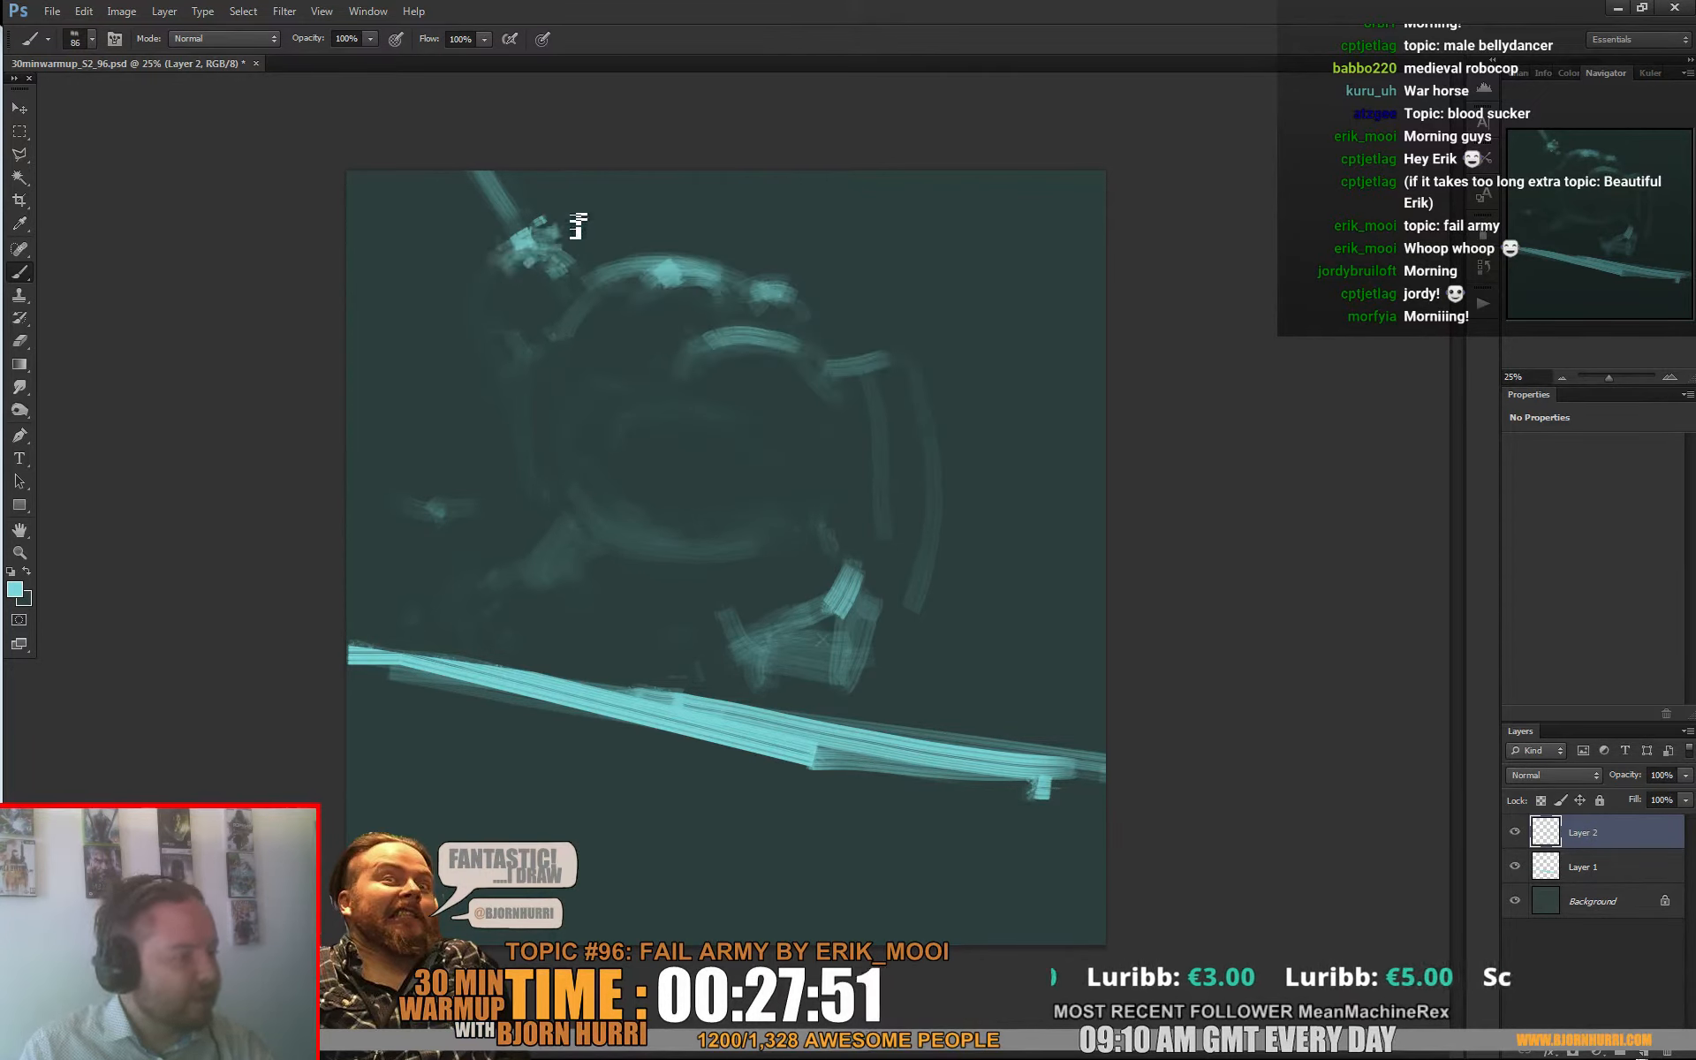
# Step: Paint a curved arm down from the raised fist and a short shoulder stroke joining it to the head
pyautogui.rightClick(583, 323)
pyautogui.click(628, 364)
pyautogui.click(568, 344)
pyautogui.moveTo(570, 345)
pyautogui.mouseDown()
pyautogui.moveTo(546, 339)
pyautogui.moveTo(579, 342)
pyautogui.mouseUp()
pyautogui.rightClick(616, 349)
pyautogui.click(694, 390)
pyautogui.click(562, 350)
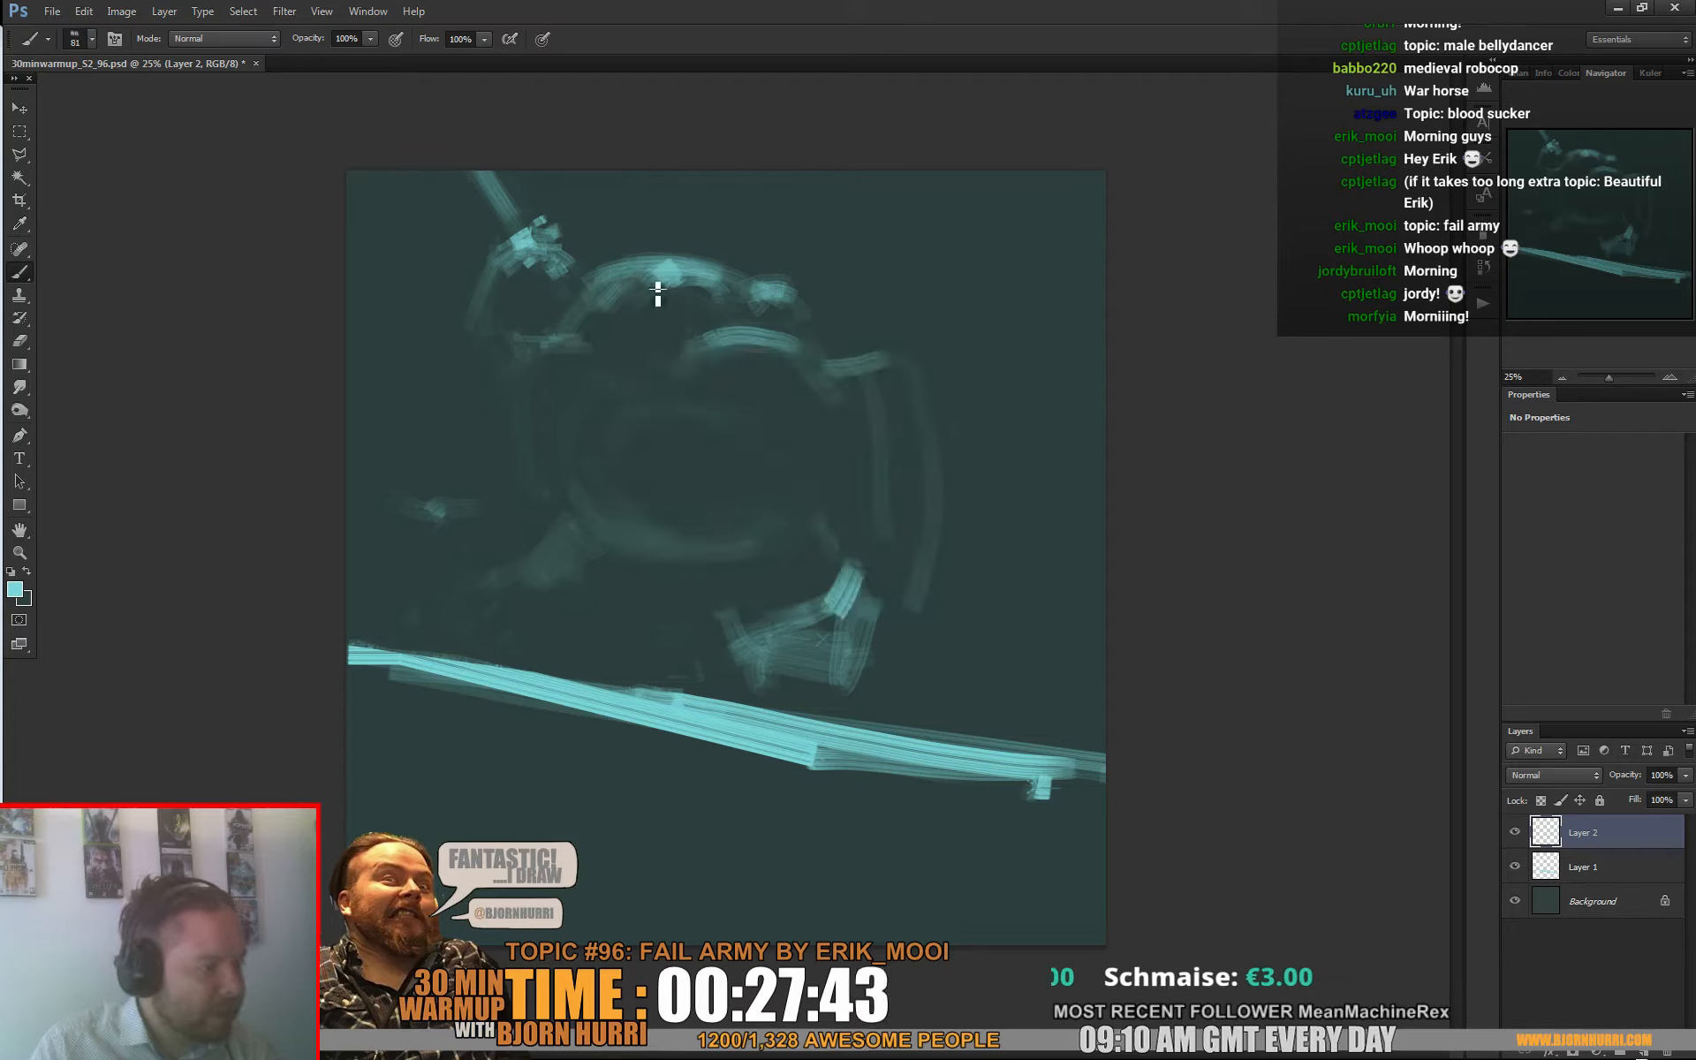
# Step: Shade the area beneath the head's arch and brighten the smaller arc below it with a 38 px brush
pyautogui.moveTo(665, 283); pyautogui.dragTo(661, 320)
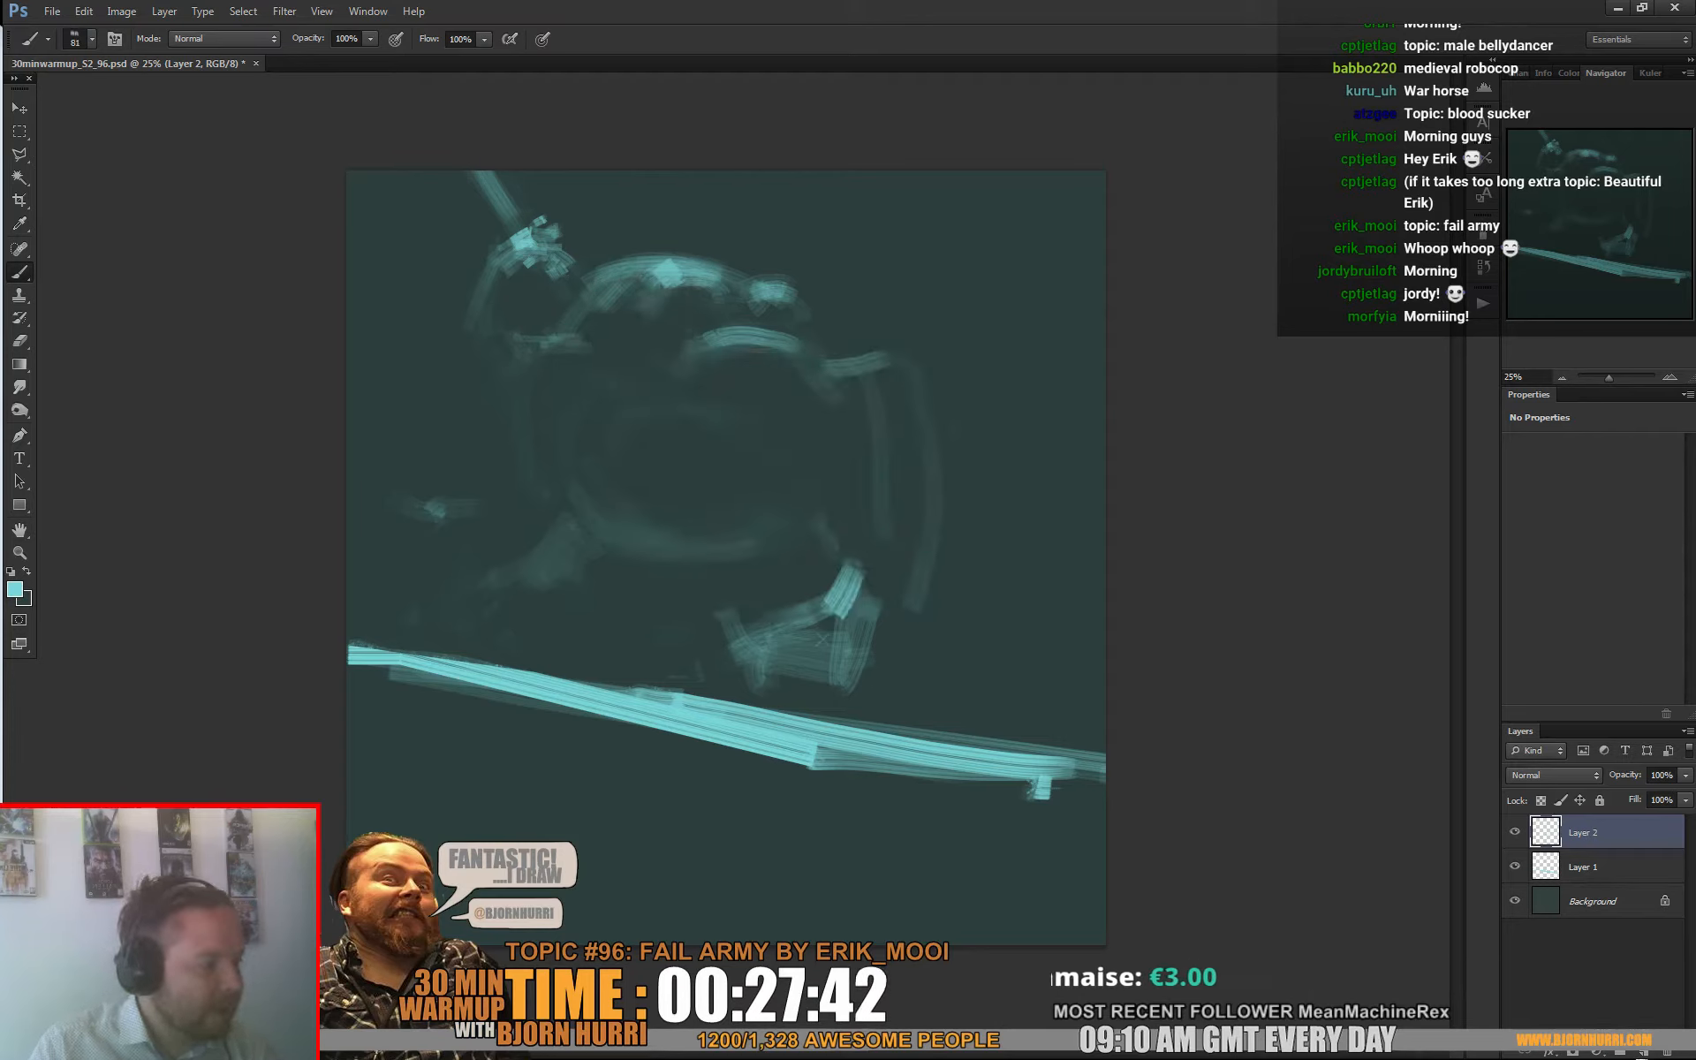
pyautogui.moveTo(698, 308); pyautogui.dragTo(688, 316)
pyautogui.rightClick(702, 330)
pyautogui.moveTo(874, 376); pyautogui.dragTo(852, 376)
pyautogui.click(731, 343)
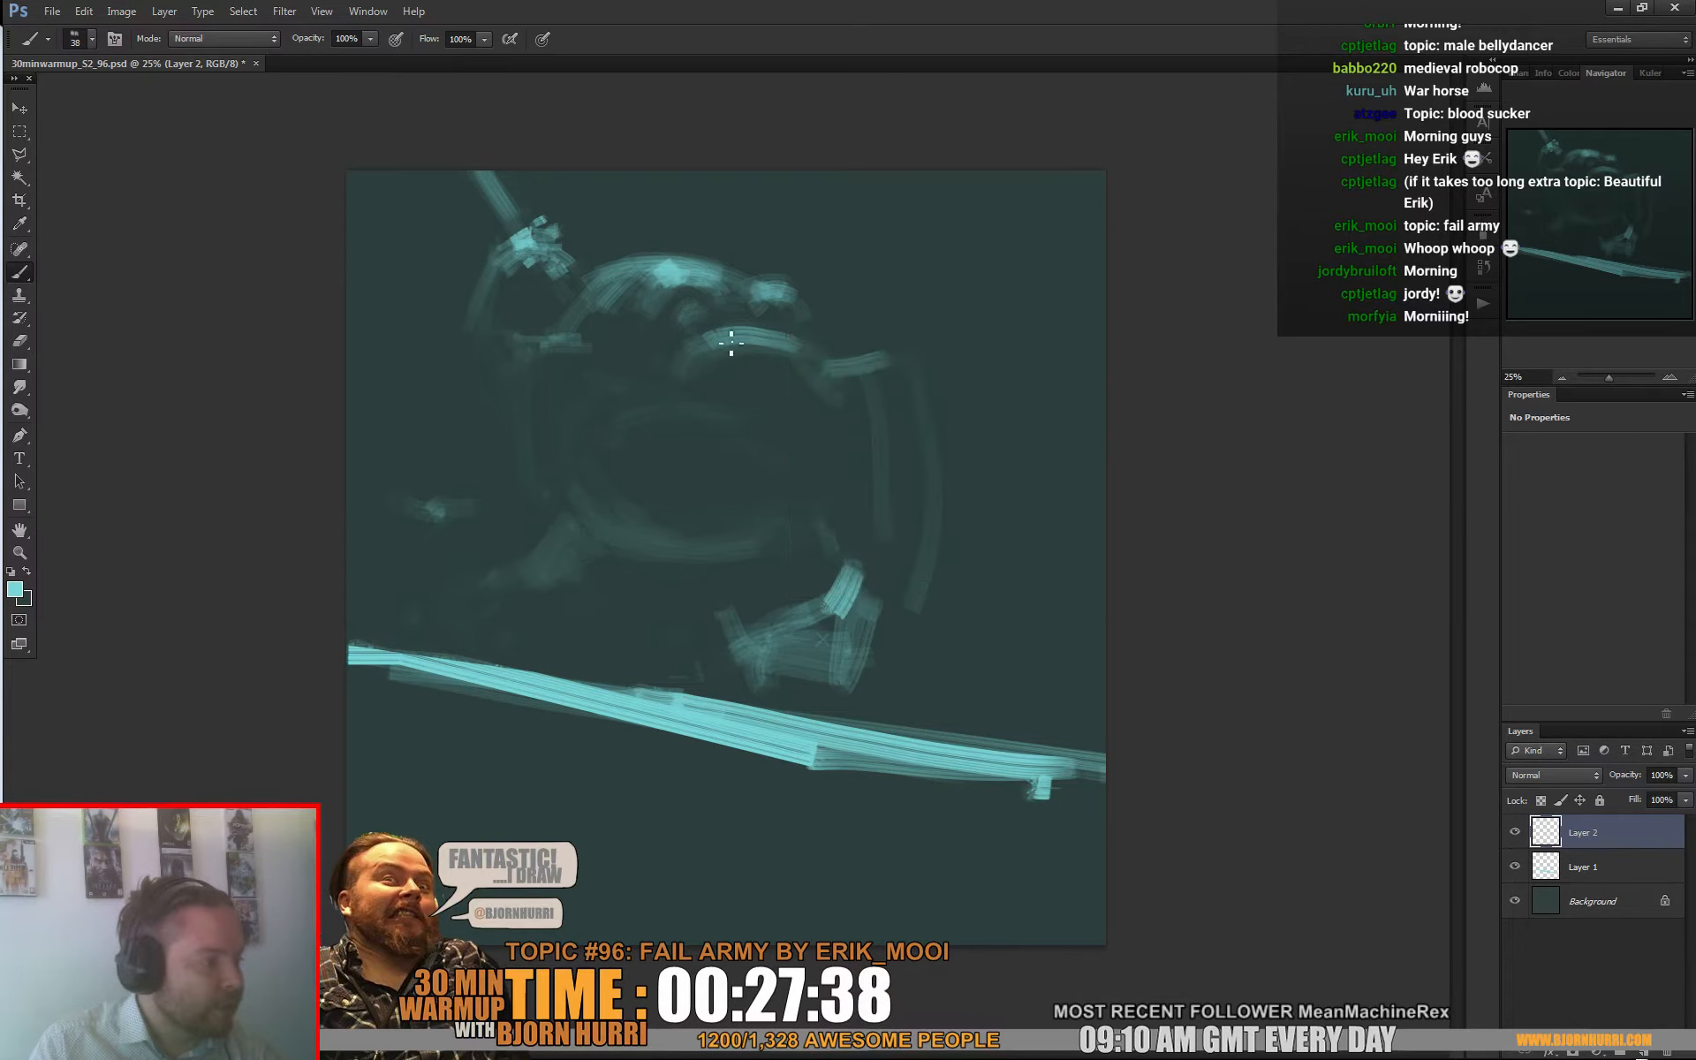
pyautogui.moveTo(732, 343); pyautogui.dragTo(792, 344)
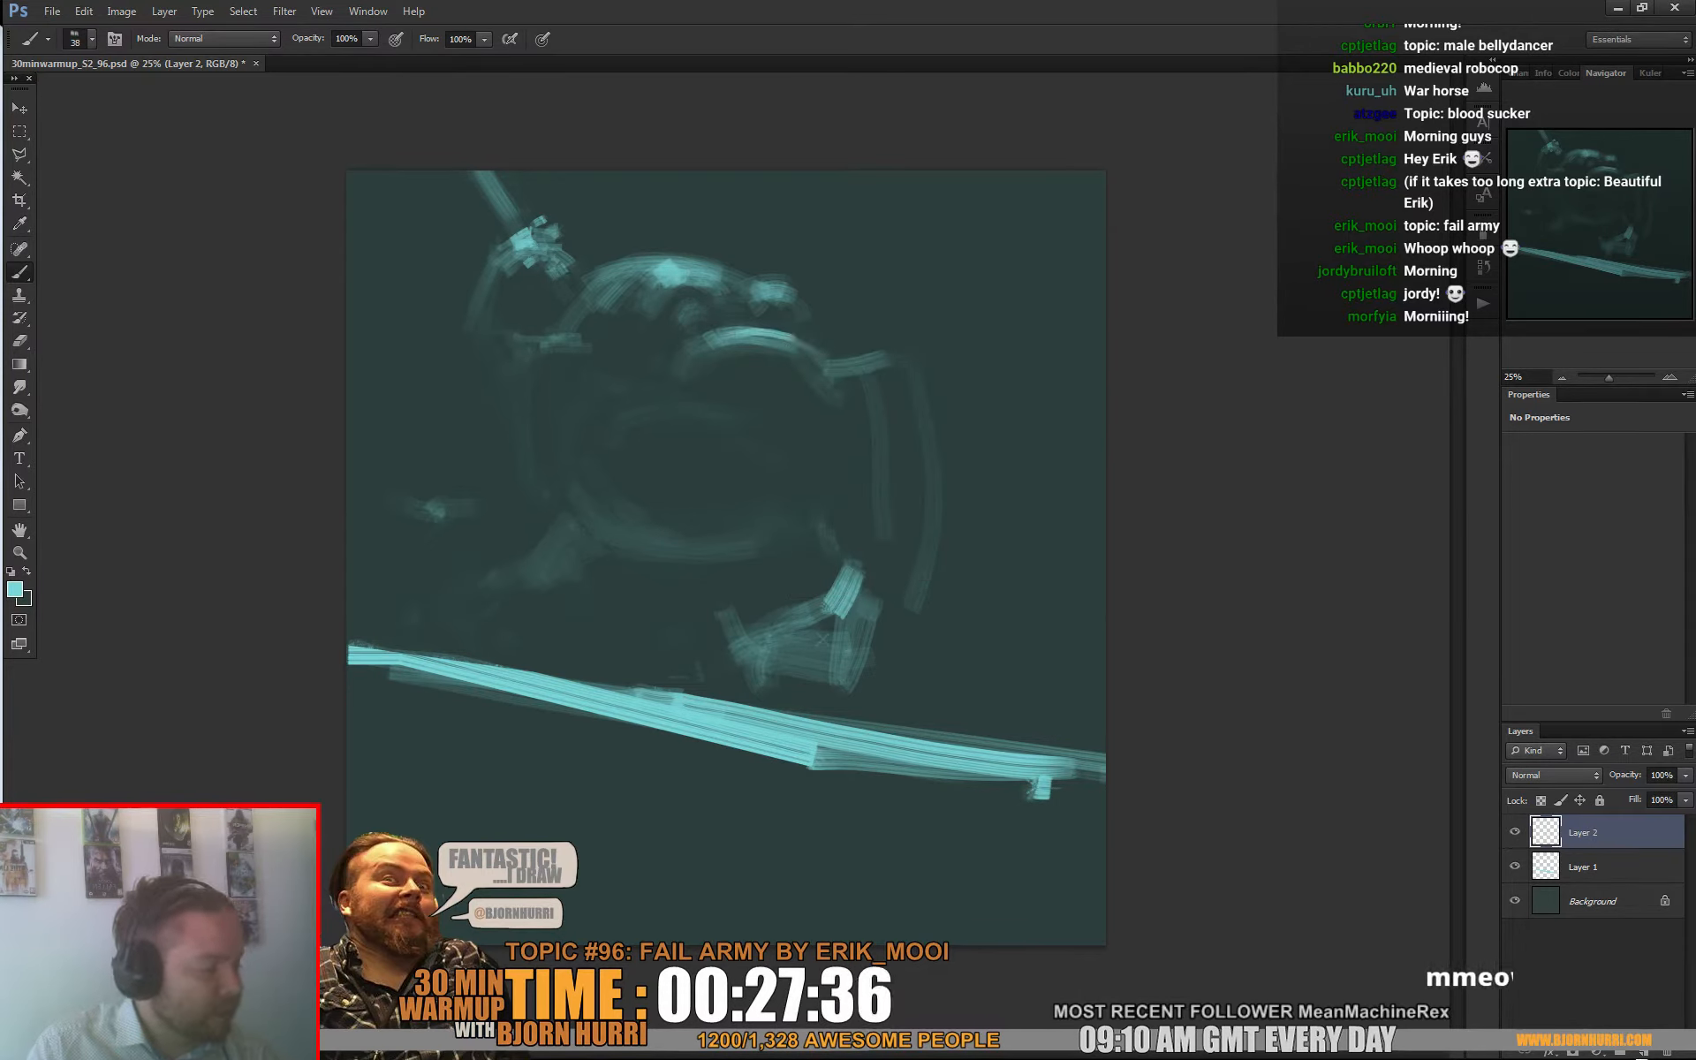
# Step: Paint a rounded nose and a matching left lobe beside the smaller arc with 59 px and 129 px brushes, filling in the head's shading
pyautogui.rightClick(719, 358)
pyautogui.moveTo(859, 376); pyautogui.dragTo(876, 376)
pyautogui.click(712, 367)
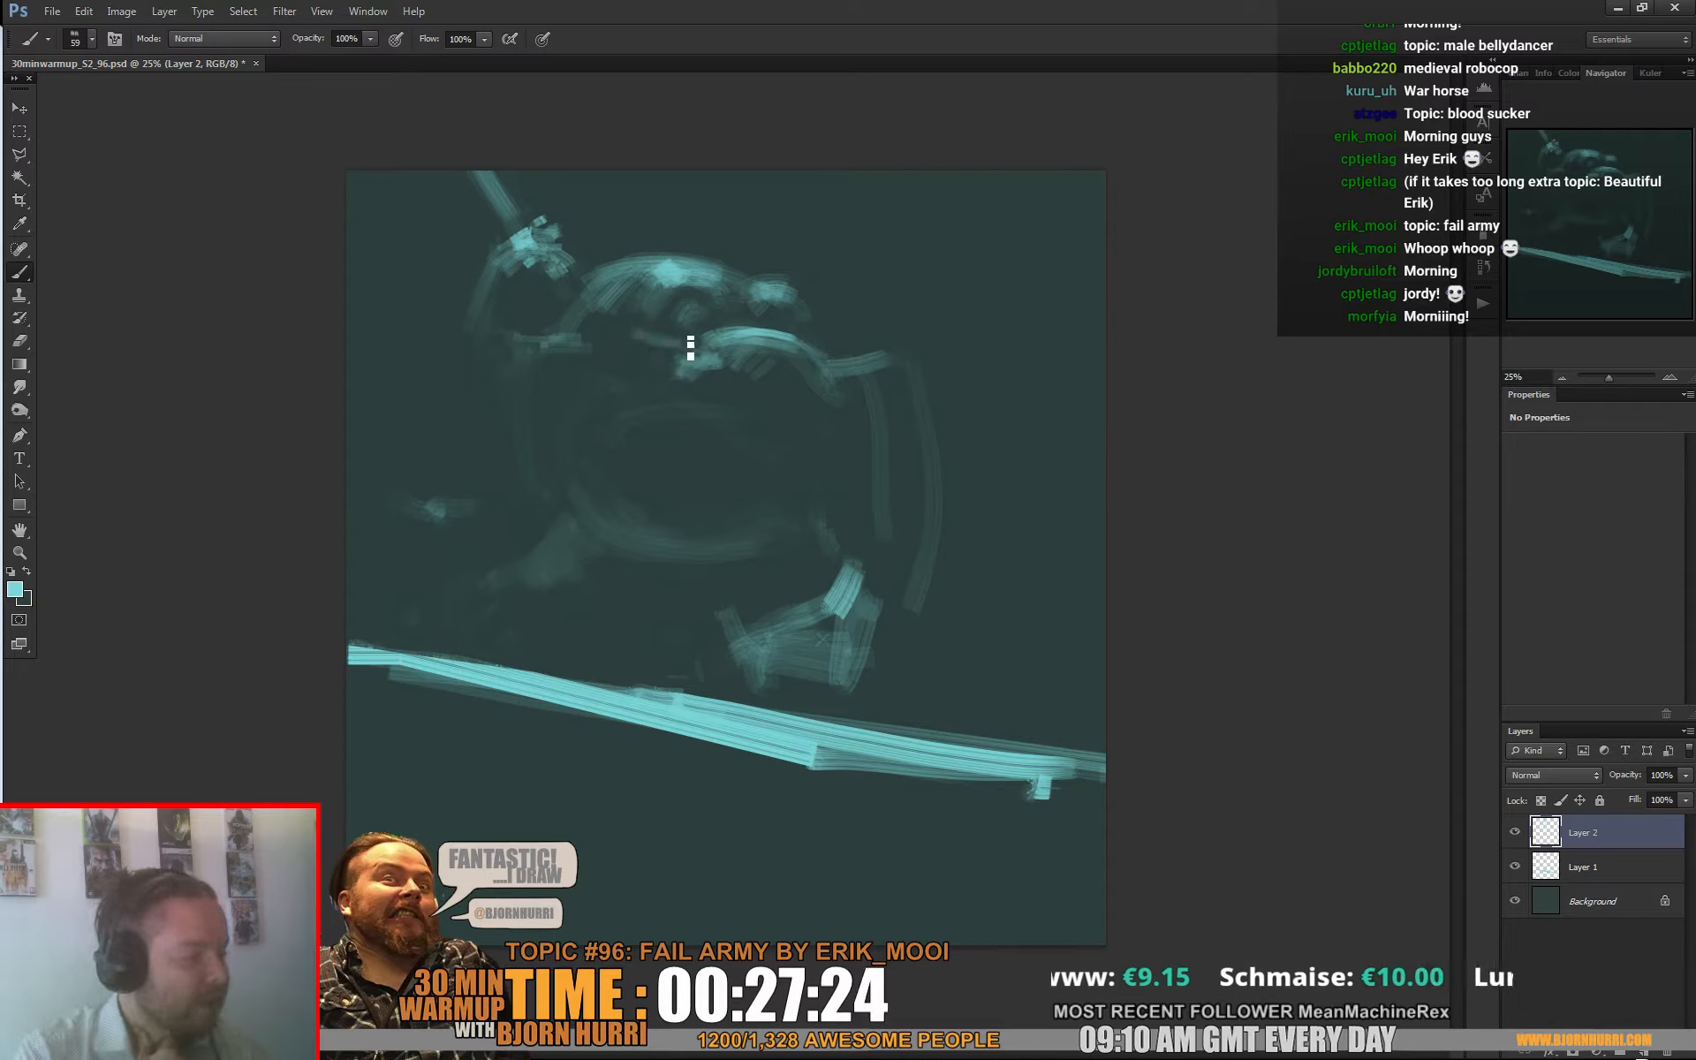
pyautogui.rightClick(687, 336)
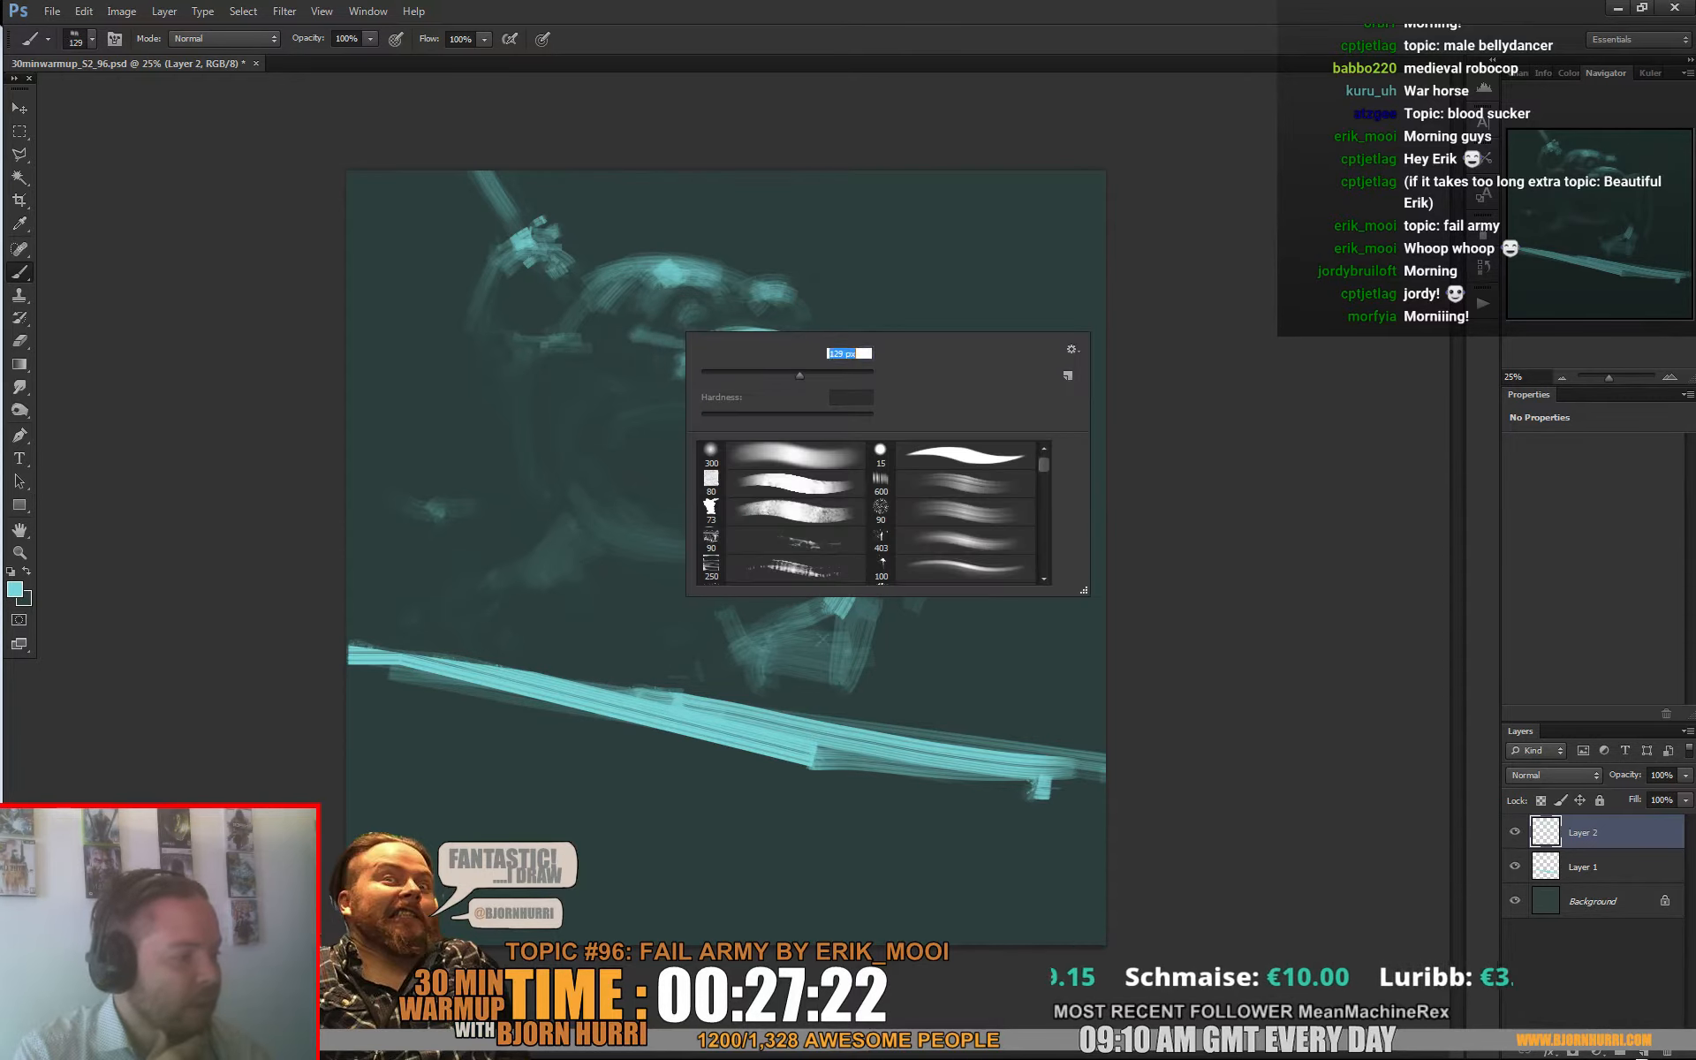
pyautogui.press('Return')
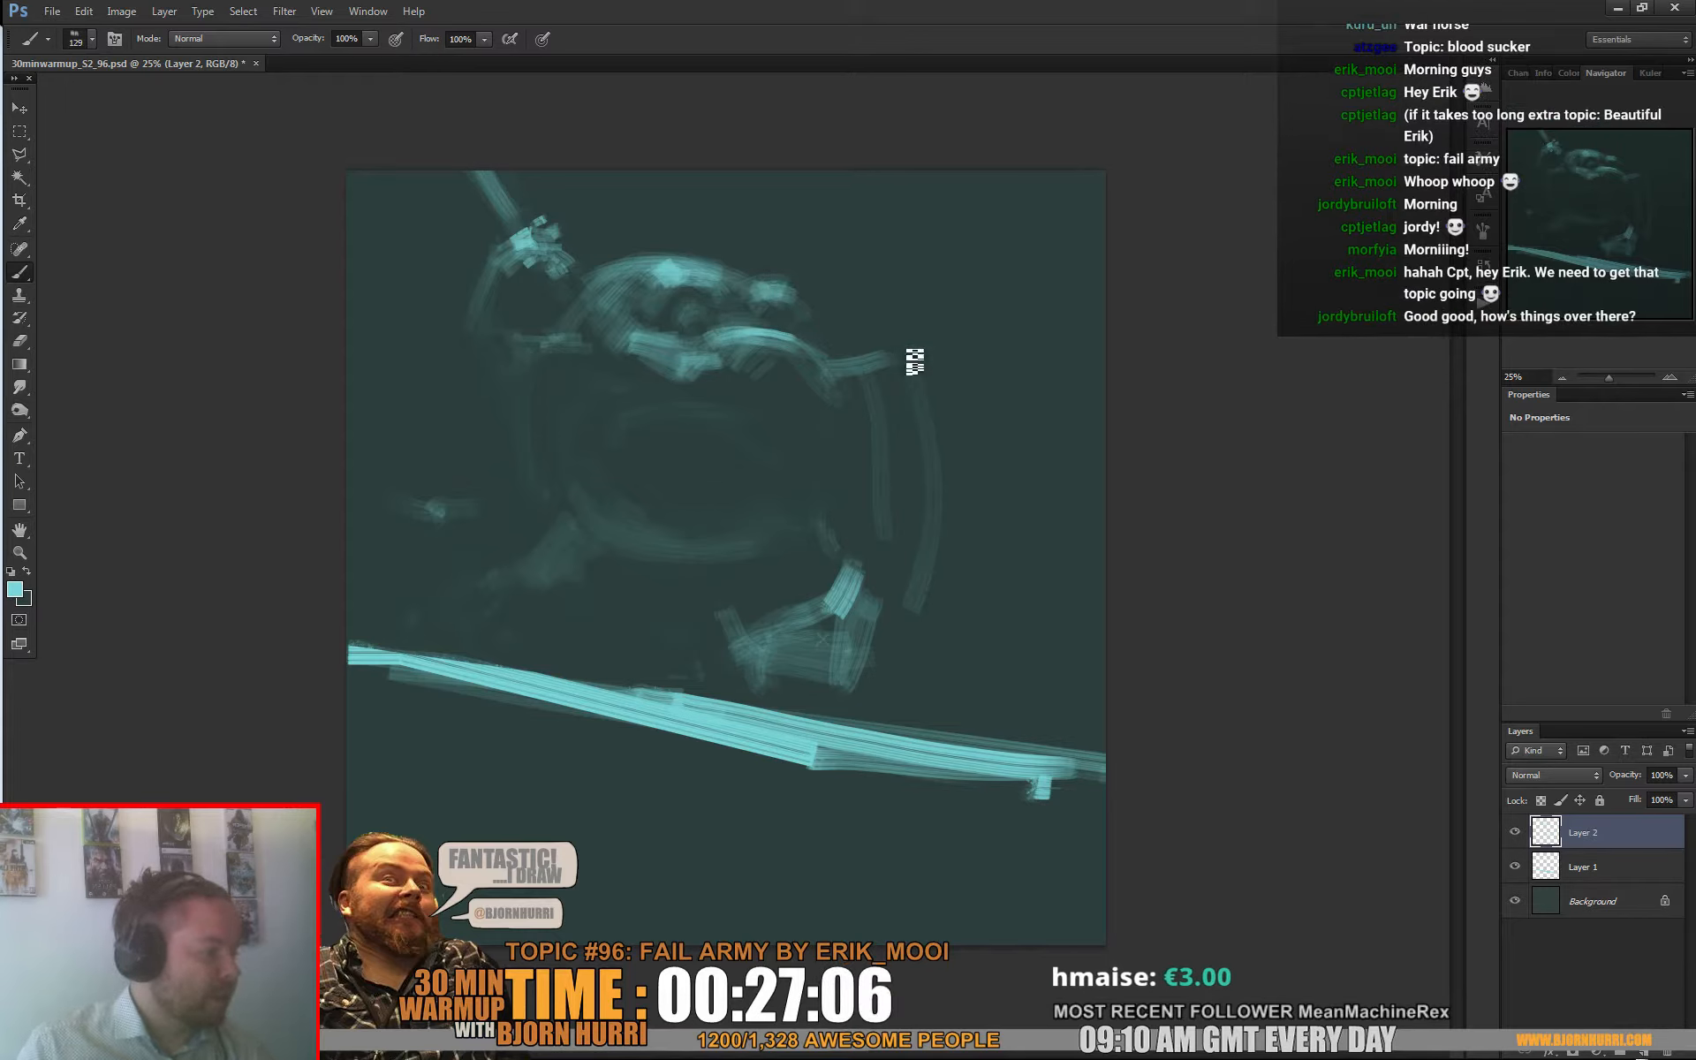
# Step: Paint a bright straight edge rising rightward from the end of the smaller arc with a 35 px brush
pyautogui.rightClick(1102, 360)
pyautogui.write('35')
pyautogui.press('Return')
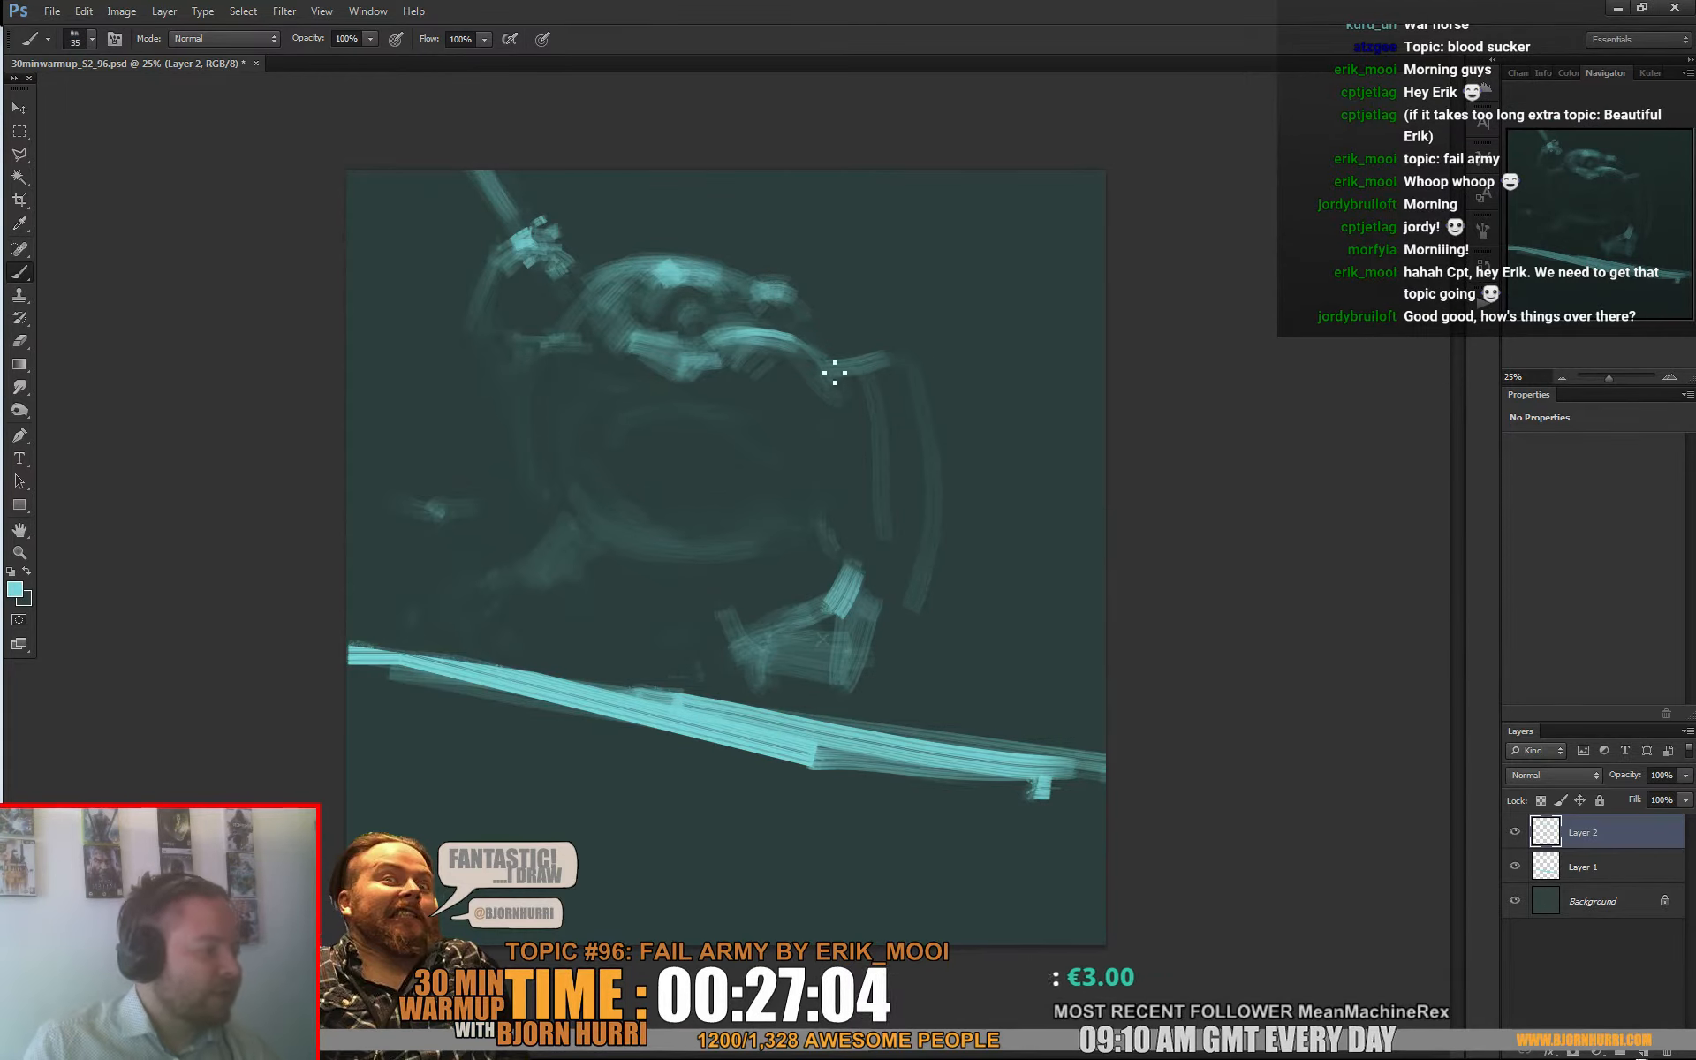
# Step: Paint over the lines inside the tall curved shape in dark teal with a 97 px brush, leaving a thin outer edge
pyautogui.rightClick(959, 349)
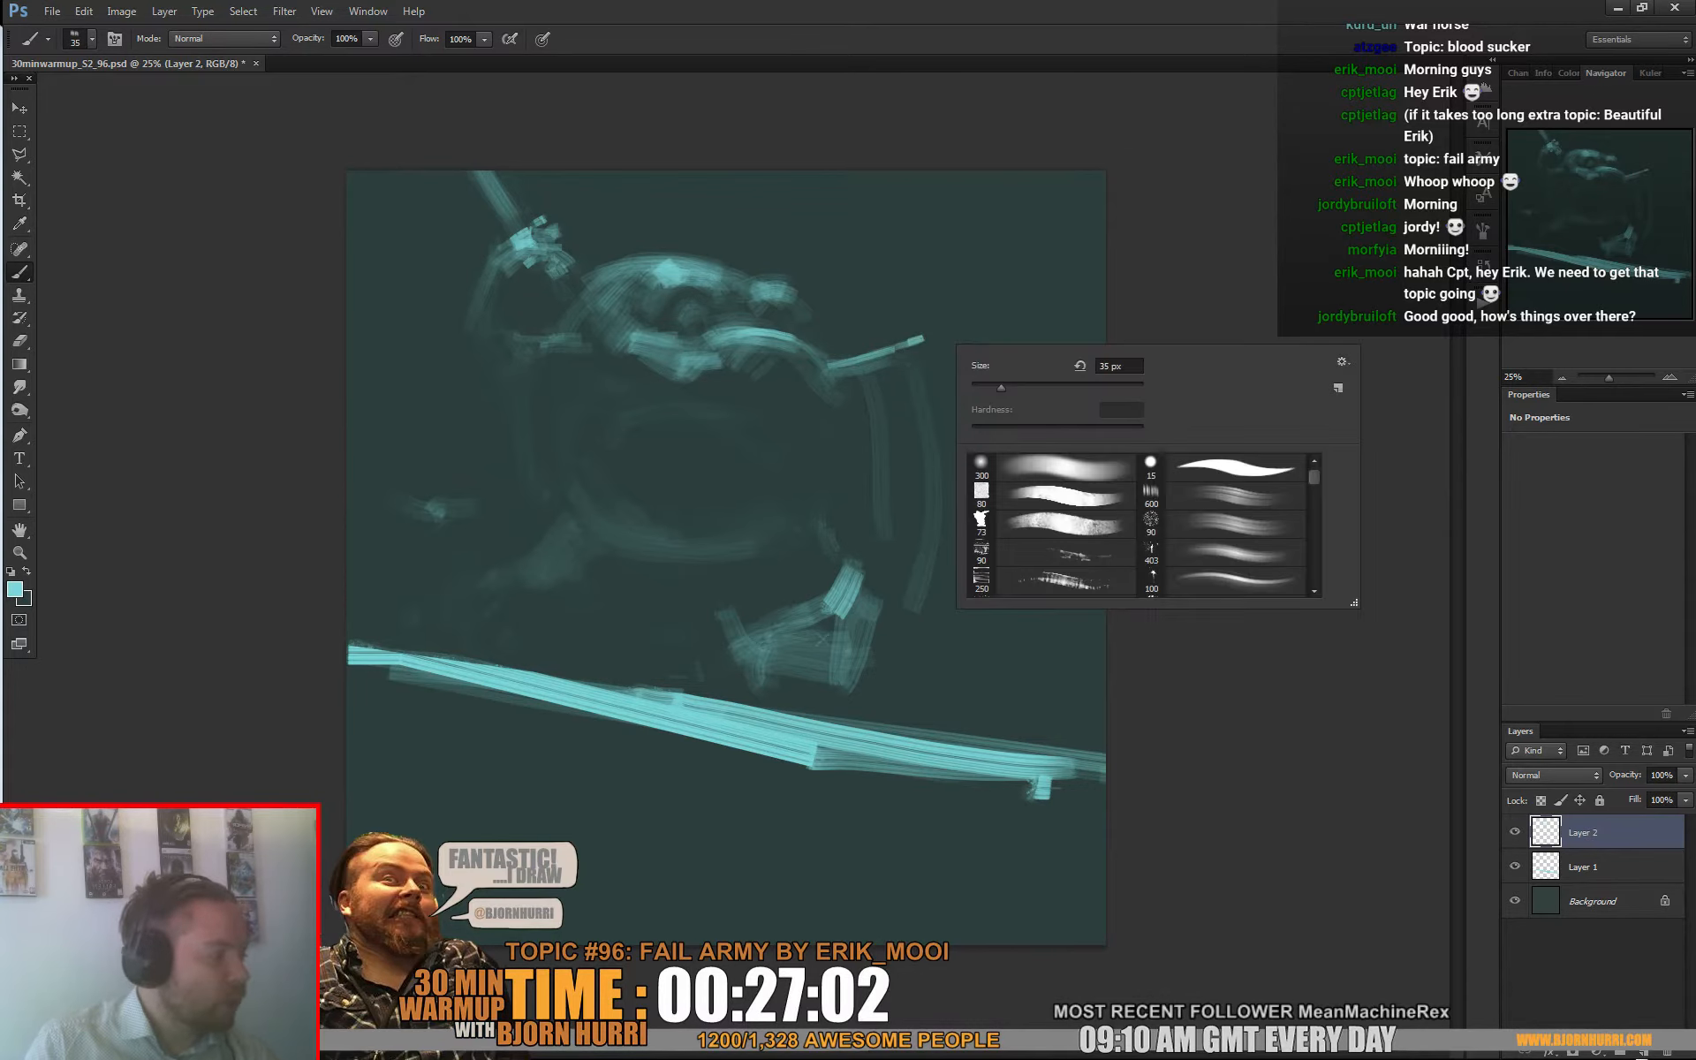
pyautogui.press('Return')
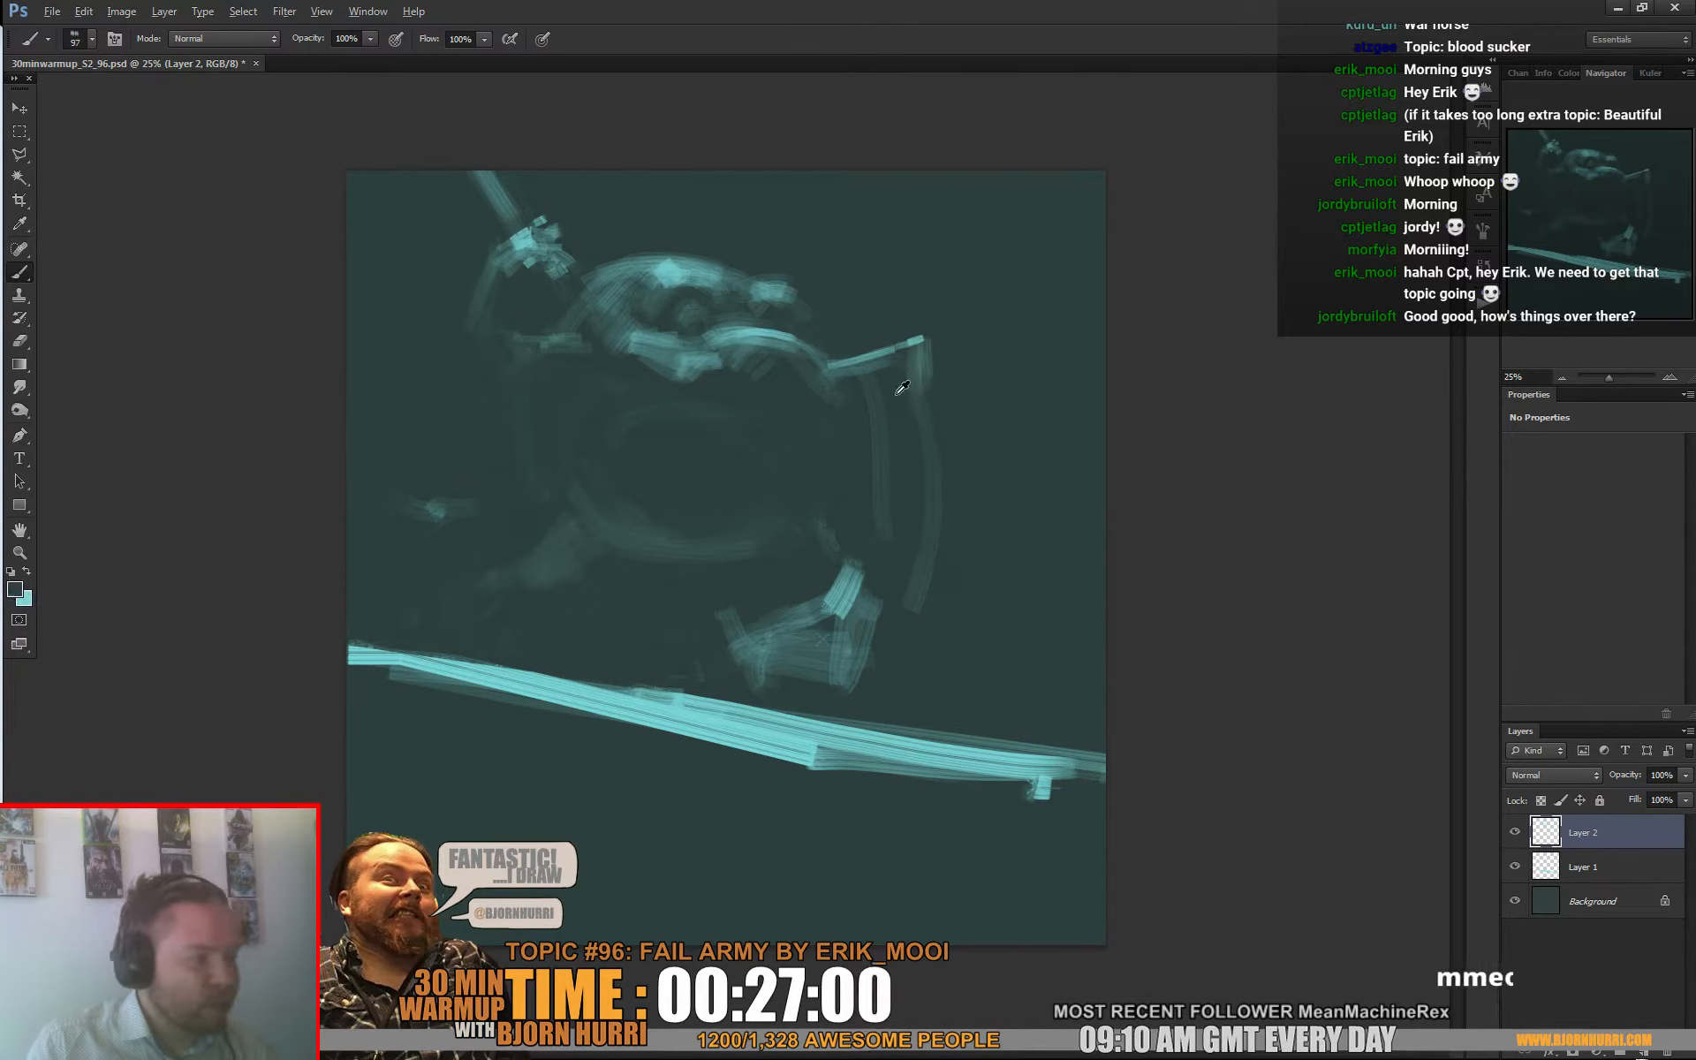
pyautogui.press('x')
pyautogui.moveTo(888, 520)
pyautogui.mouseDown()
pyautogui.moveTo(912, 454)
pyautogui.moveTo(917, 467)
pyautogui.moveTo(917, 384)
pyautogui.moveTo(909, 612)
pyautogui.mouseUp()
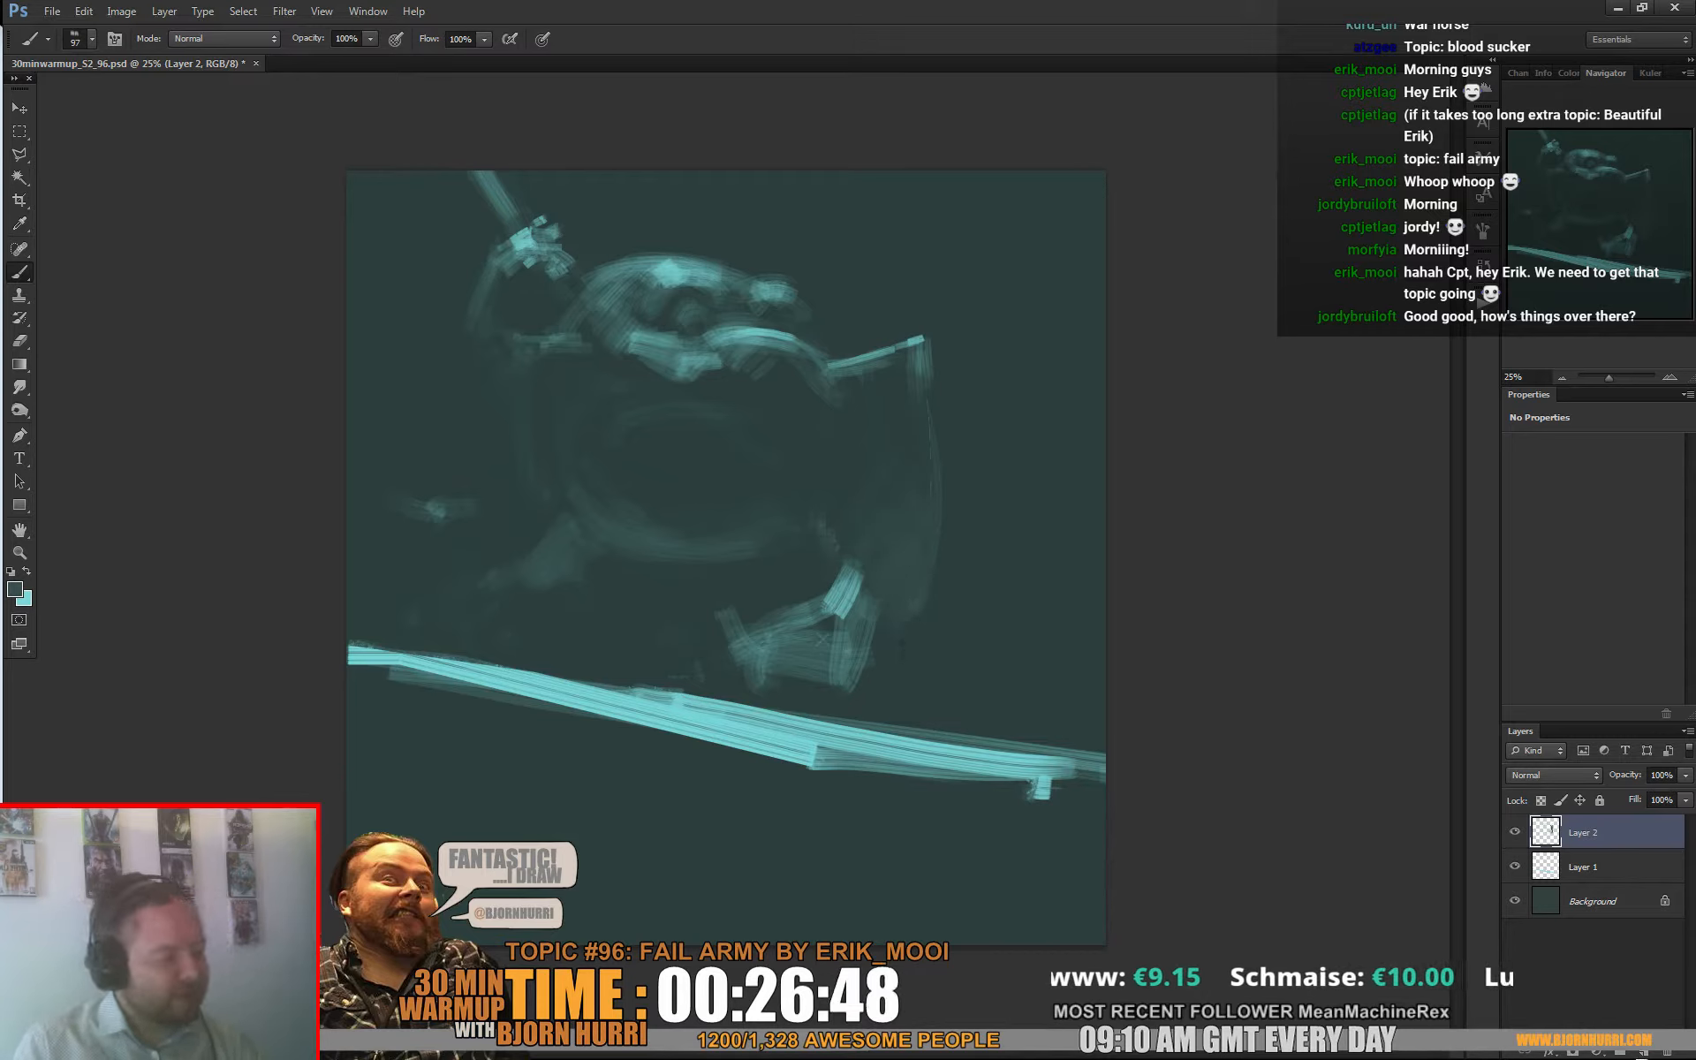
# Step: Paint a bright diagonal band across the block at the figure's lower right and cover the block beneath it in dark teal
pyautogui.press('x')
pyautogui.moveTo(855, 635)
pyautogui.mouseDown()
pyautogui.moveTo(853, 600)
pyautogui.moveTo(902, 562)
pyautogui.moveTo(785, 616)
pyautogui.moveTo(914, 559)
pyautogui.moveTo(794, 652)
pyautogui.mouseUp()
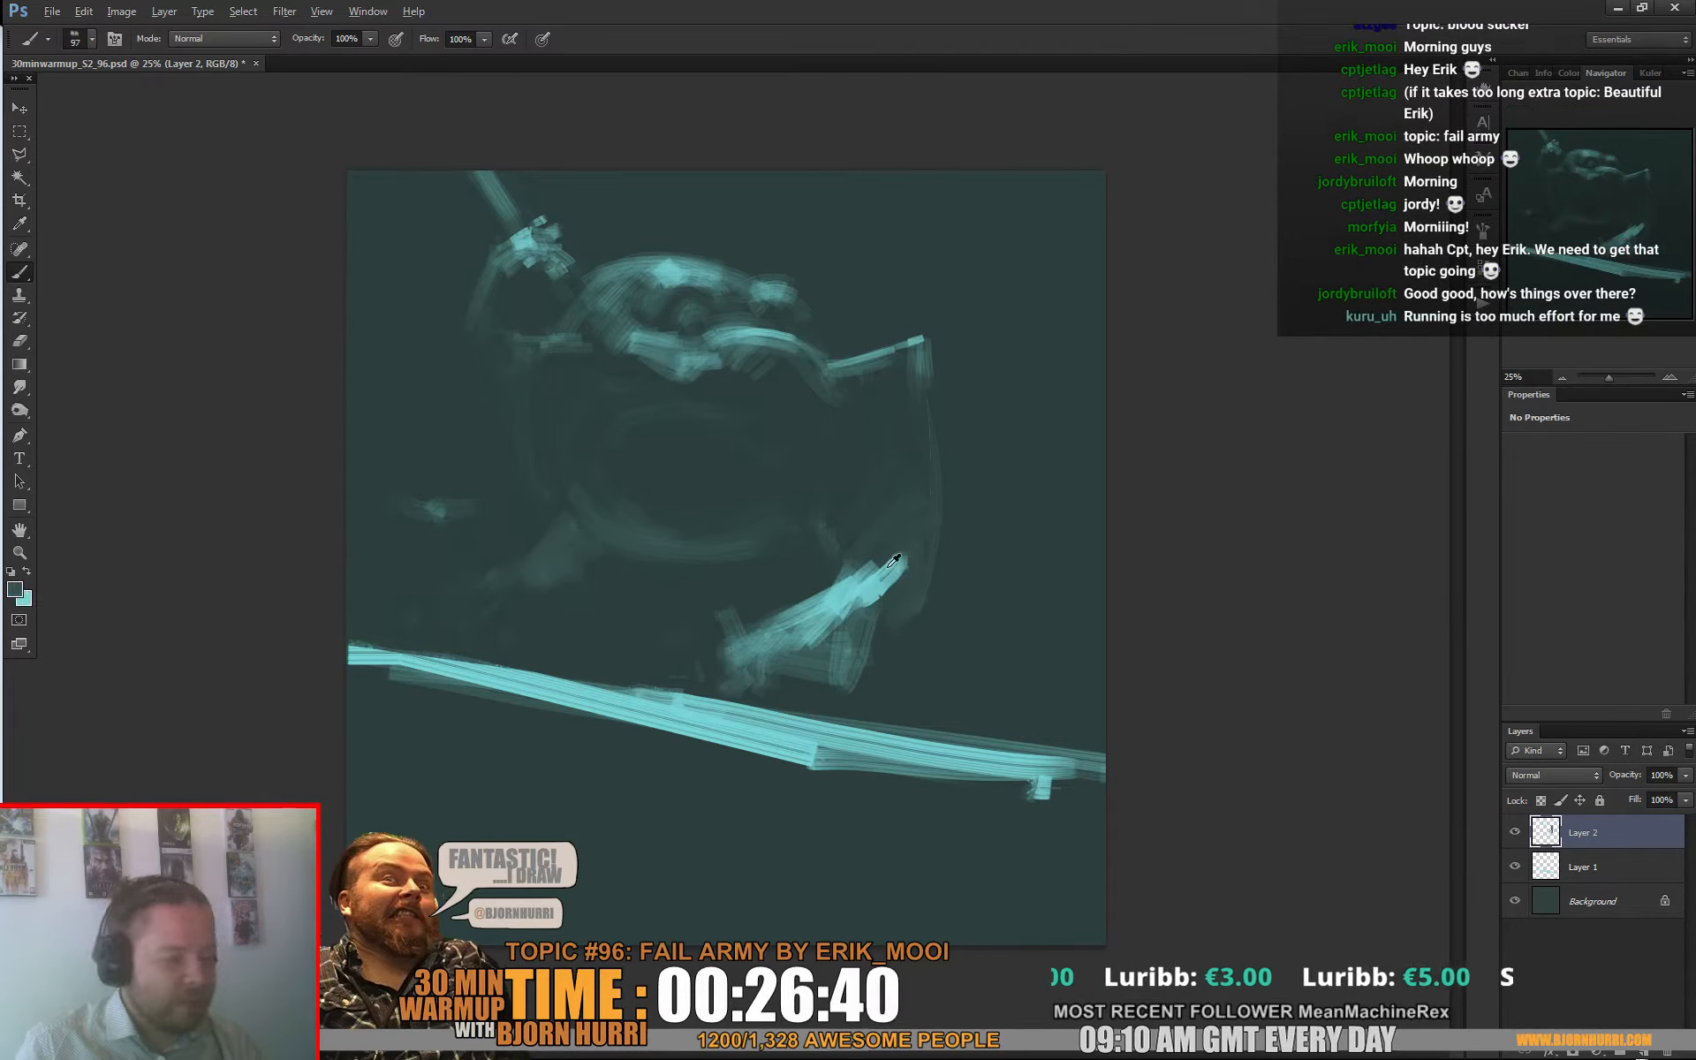
pyautogui.press('x')
pyautogui.keyDown('alt'); pyautogui.click(879, 472); pyautogui.keyUp('alt')
pyautogui.moveTo(824, 659)
pyautogui.mouseDown()
pyautogui.moveTo(802, 686)
pyautogui.moveTo(854, 636)
pyautogui.mouseUp()
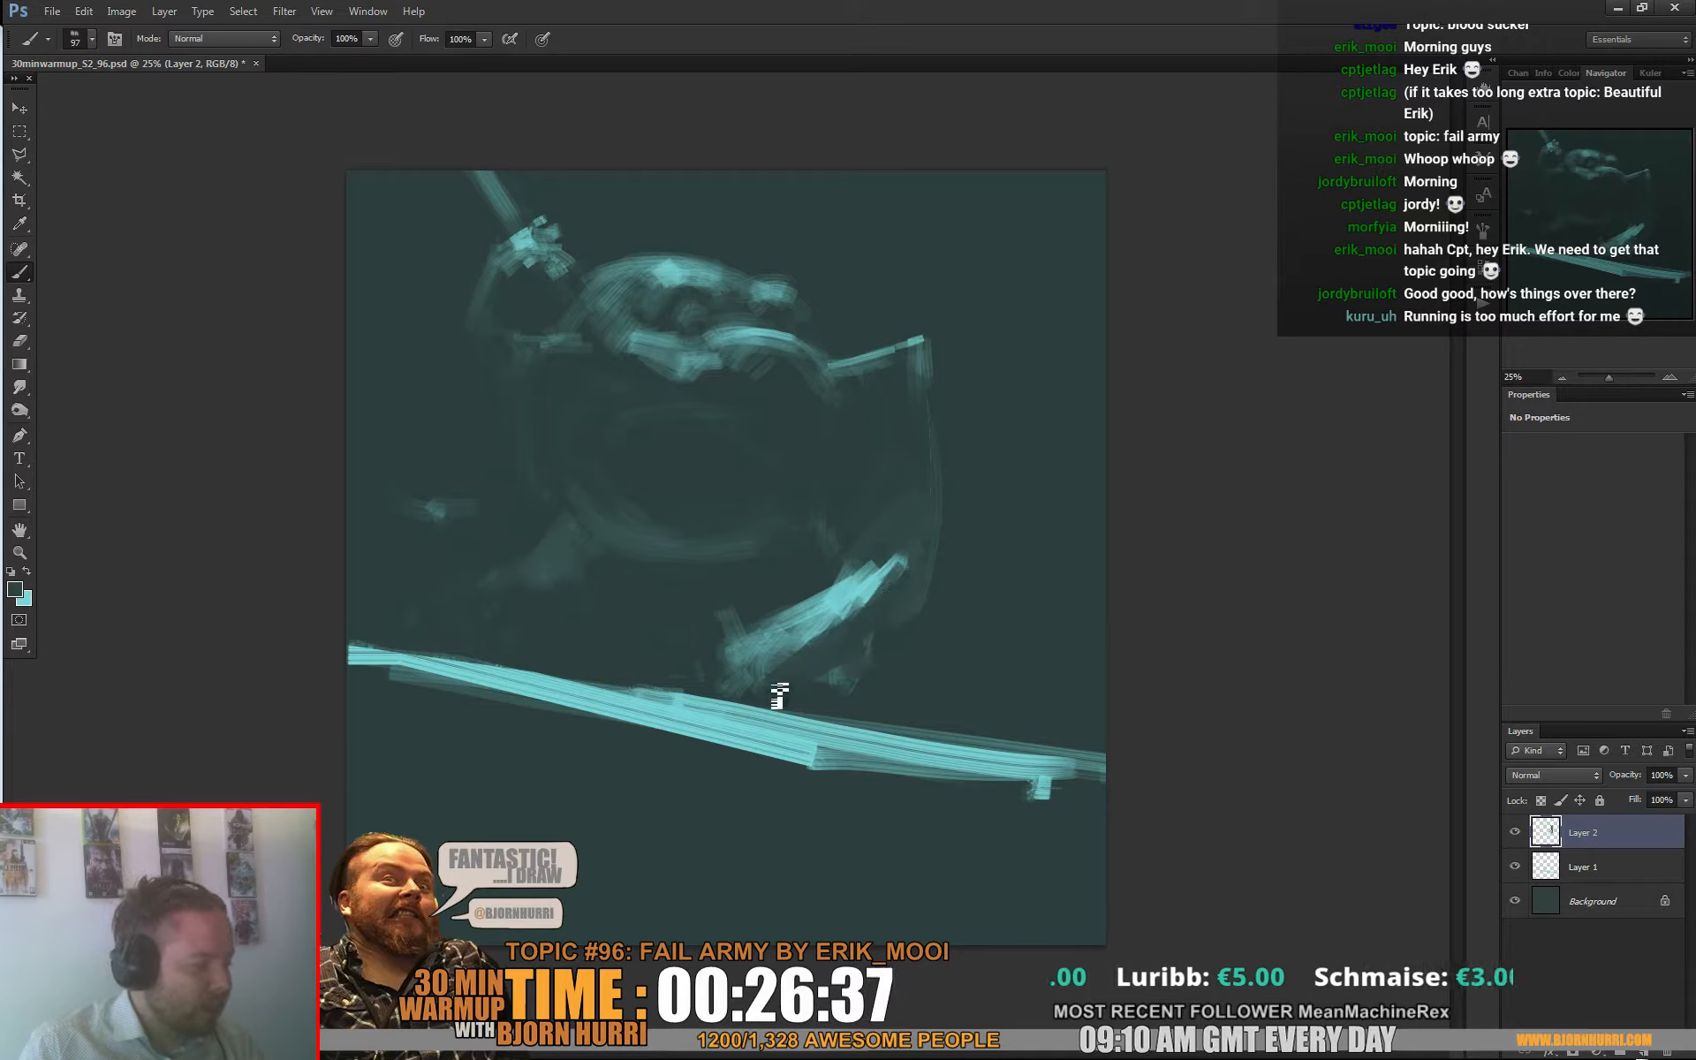
# Step: Refine the diagonal band with sampled teal tones, sharpening its edges and shading a dark rounded underside
pyautogui.moveTo(784, 665)
pyautogui.mouseDown()
pyautogui.moveTo(766, 681)
pyautogui.moveTo(909, 617)
pyautogui.moveTo(767, 673)
pyautogui.moveTo(734, 653)
pyautogui.moveTo(765, 648)
pyautogui.moveTo(731, 673)
pyautogui.moveTo(825, 613)
pyautogui.mouseUp()
pyautogui.keyDown('alt'); pyautogui.click(727, 668); pyautogui.keyUp('alt')
pyautogui.keyDown('alt'); pyautogui.click(738, 660); pyautogui.keyUp('alt')
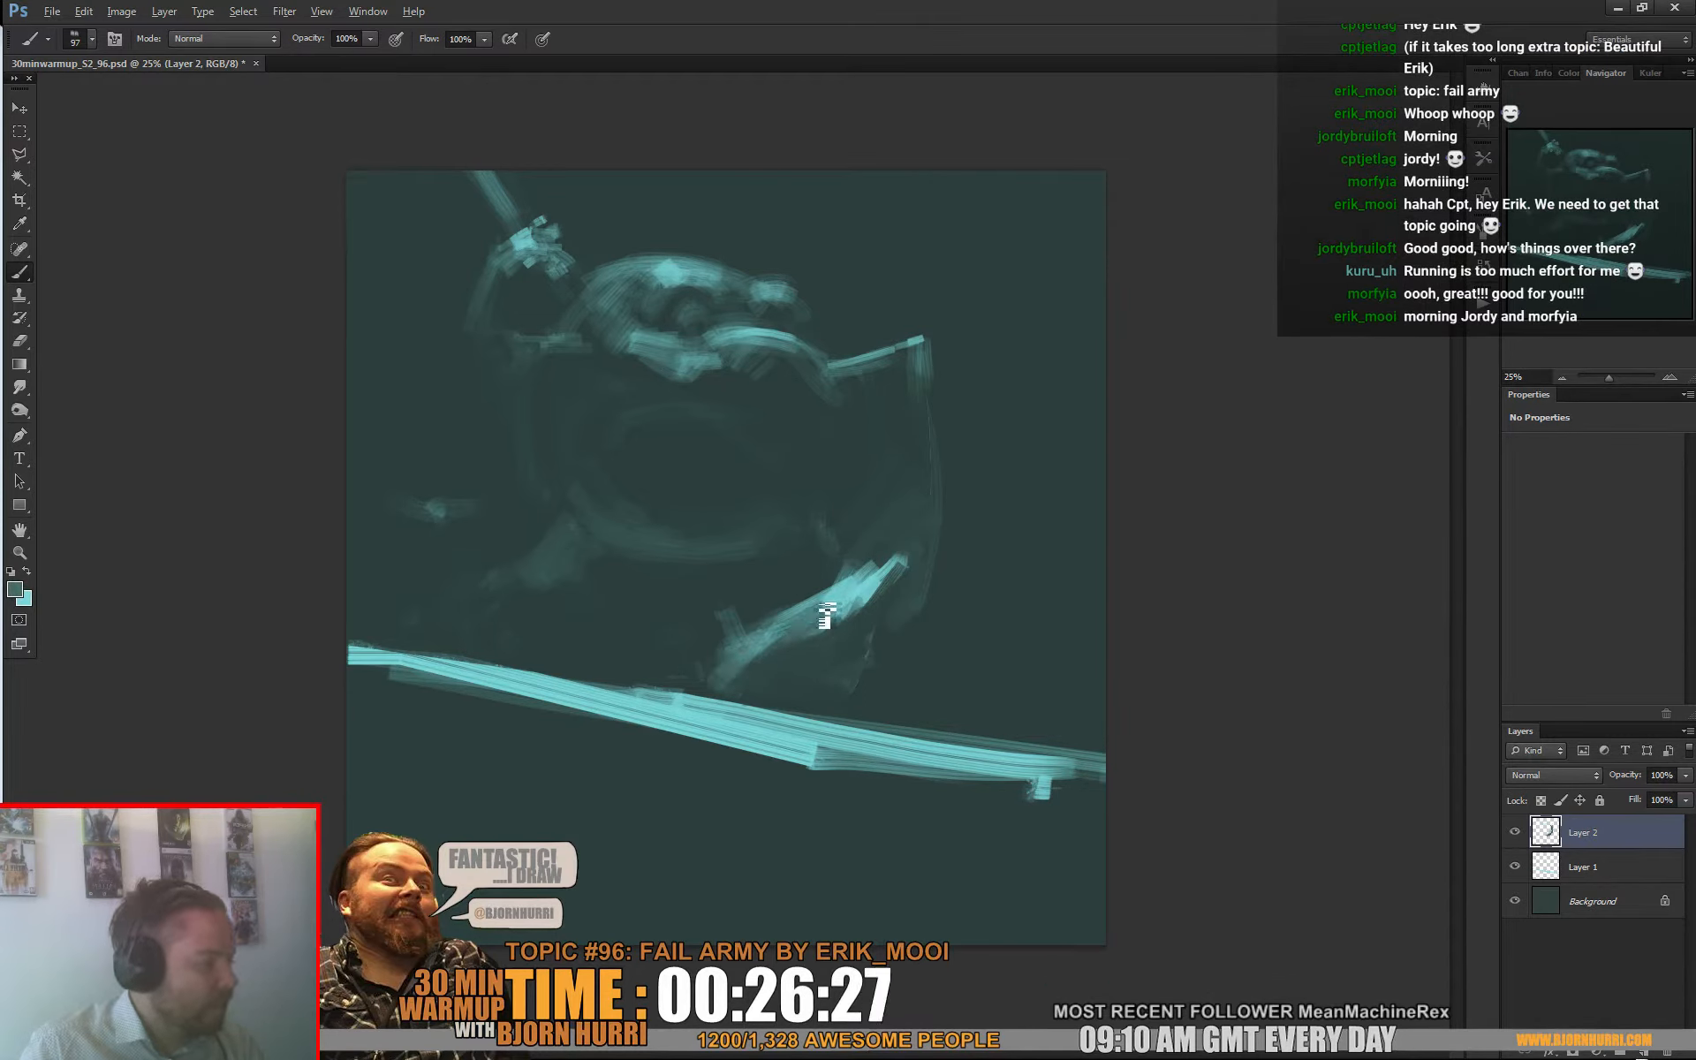
pyautogui.keyDown('alt'); pyautogui.click(825, 645); pyautogui.keyUp('alt')
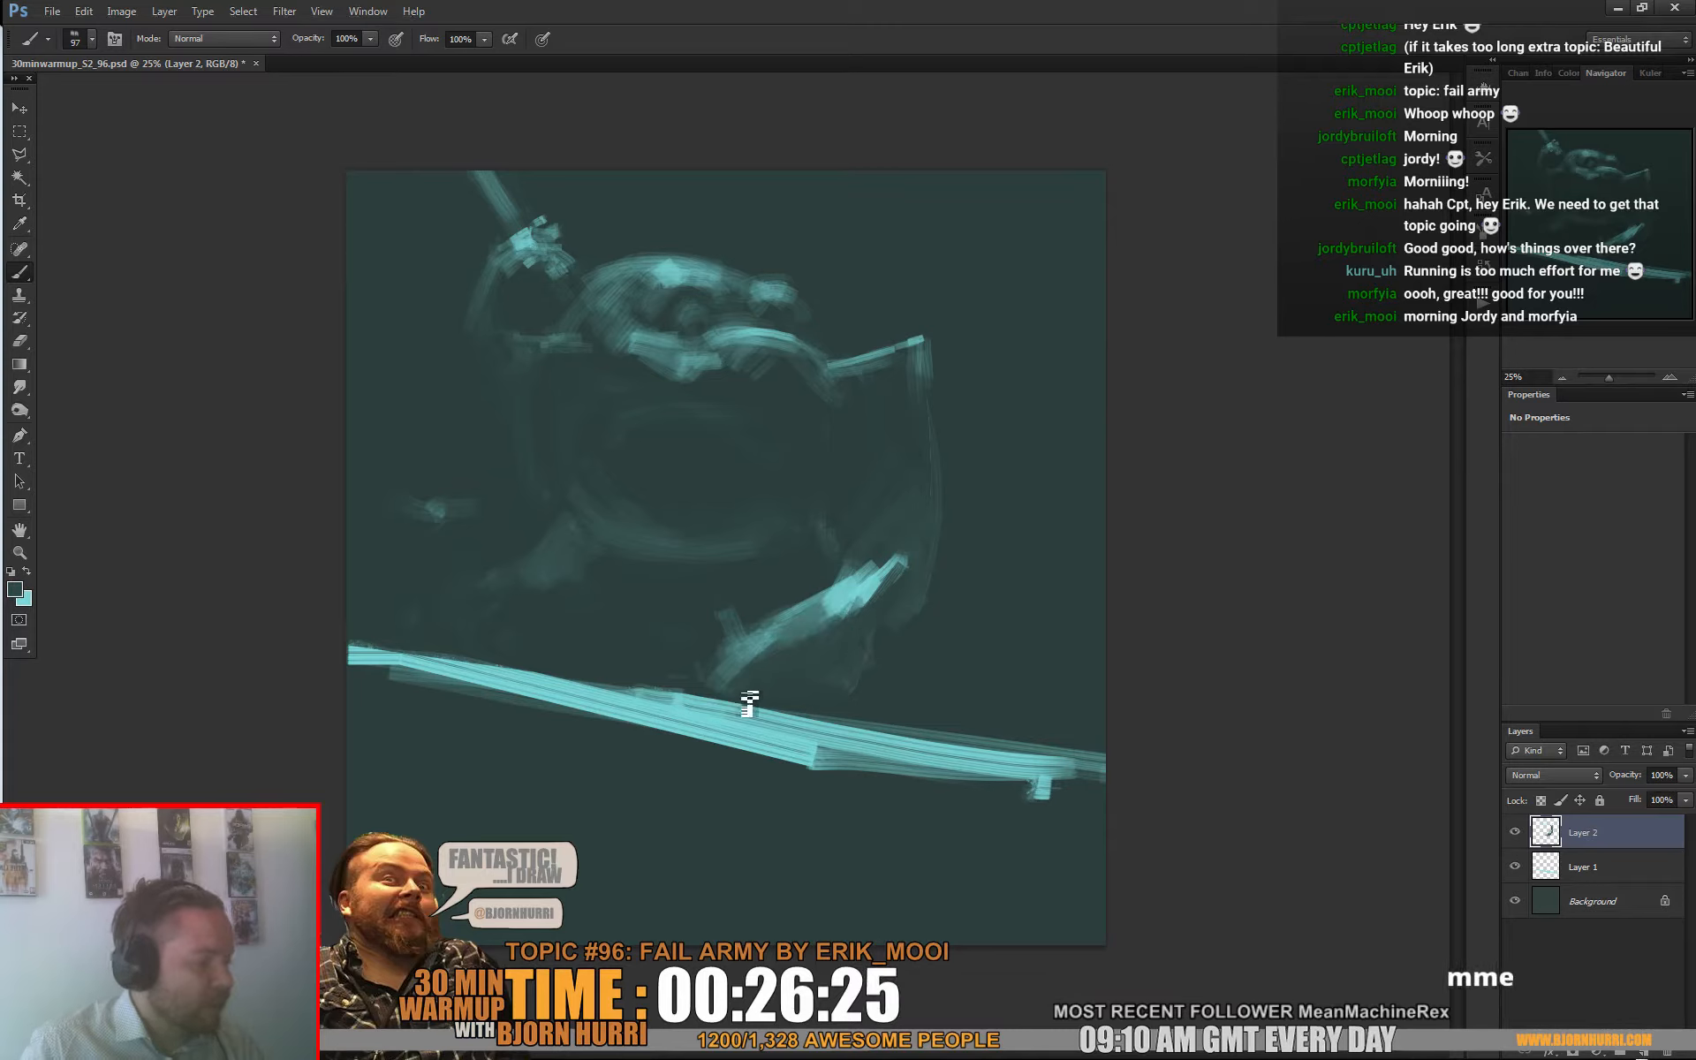
pyautogui.moveTo(728, 678); pyautogui.dragTo(775, 674)
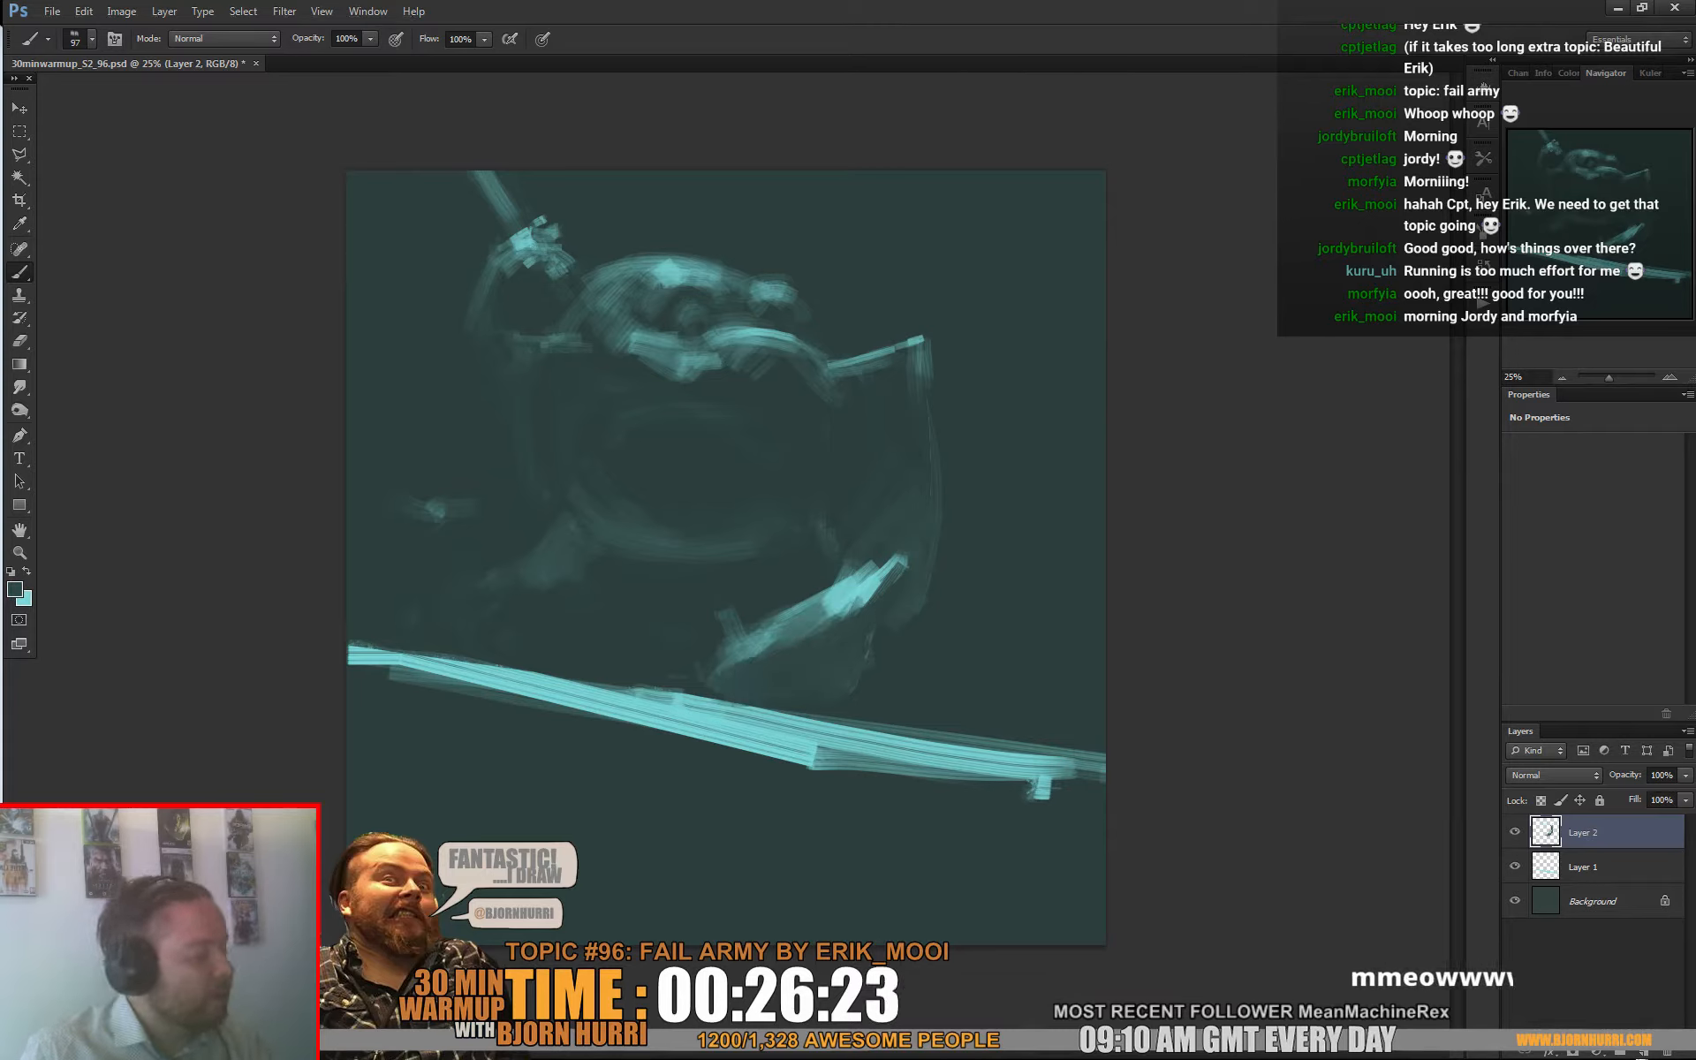
pyautogui.keyDown('alt'); pyautogui.click(861, 698); pyautogui.keyUp('alt')
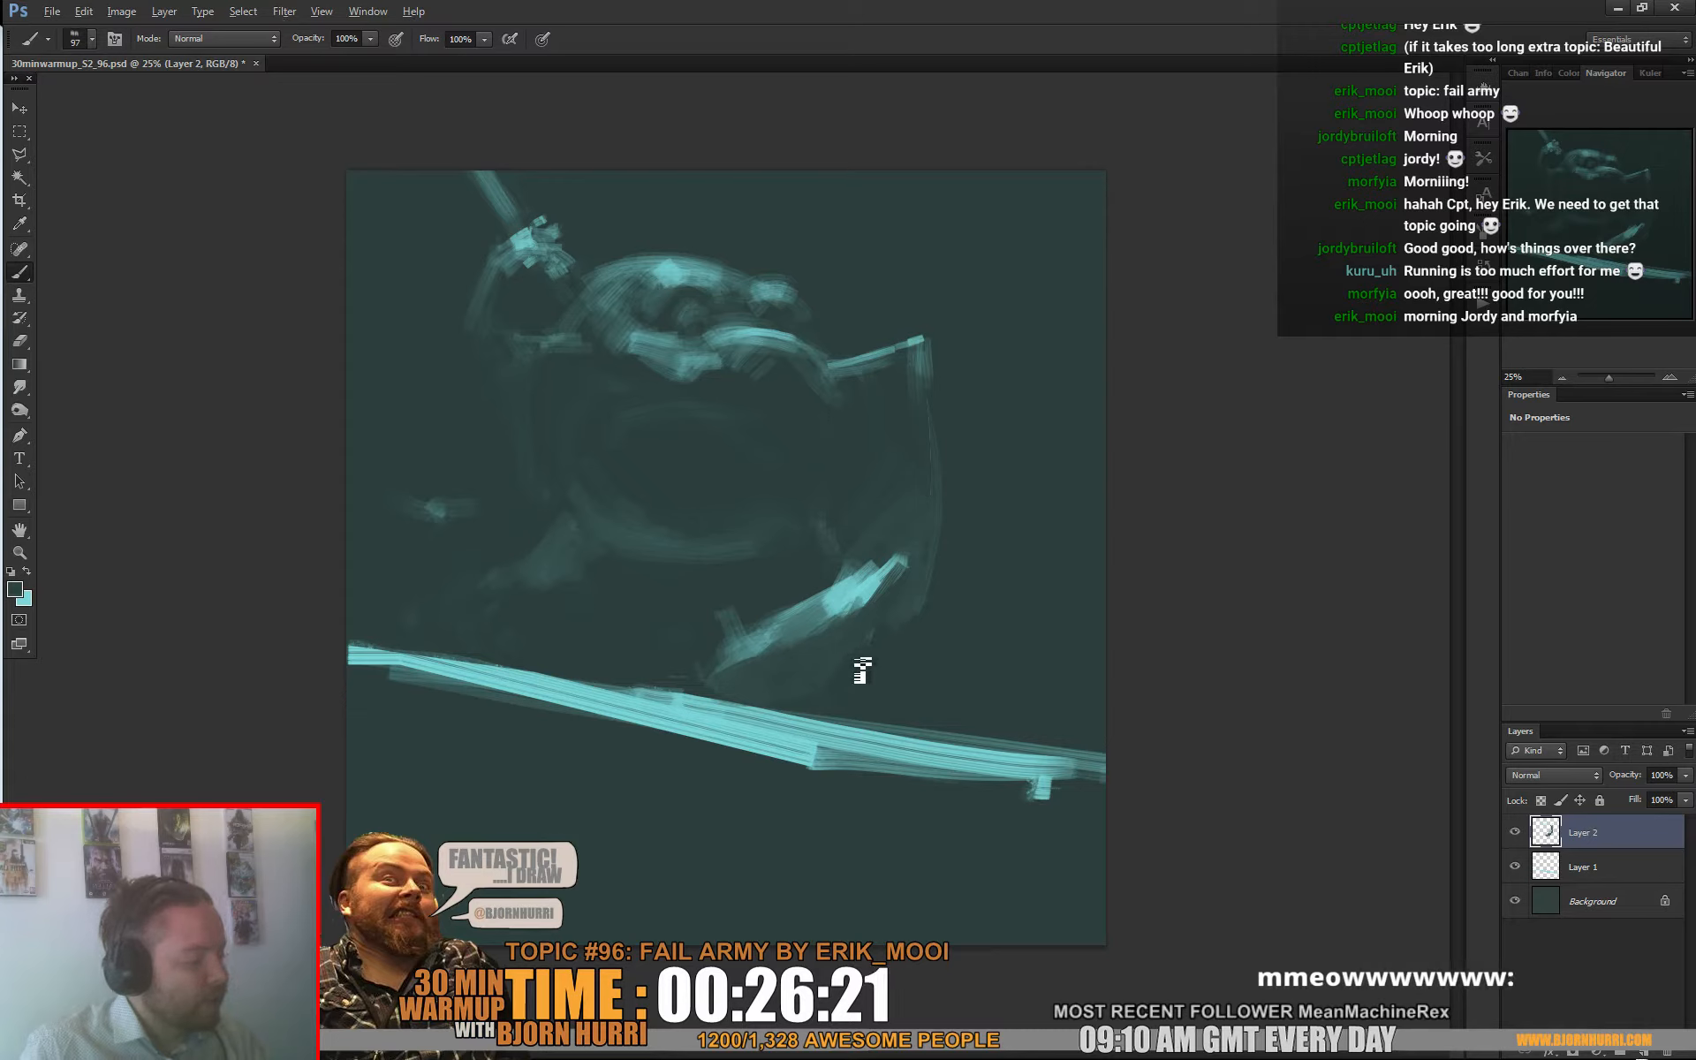
pyautogui.keyDown('alt'); pyautogui.click(835, 640); pyautogui.keyUp('alt')
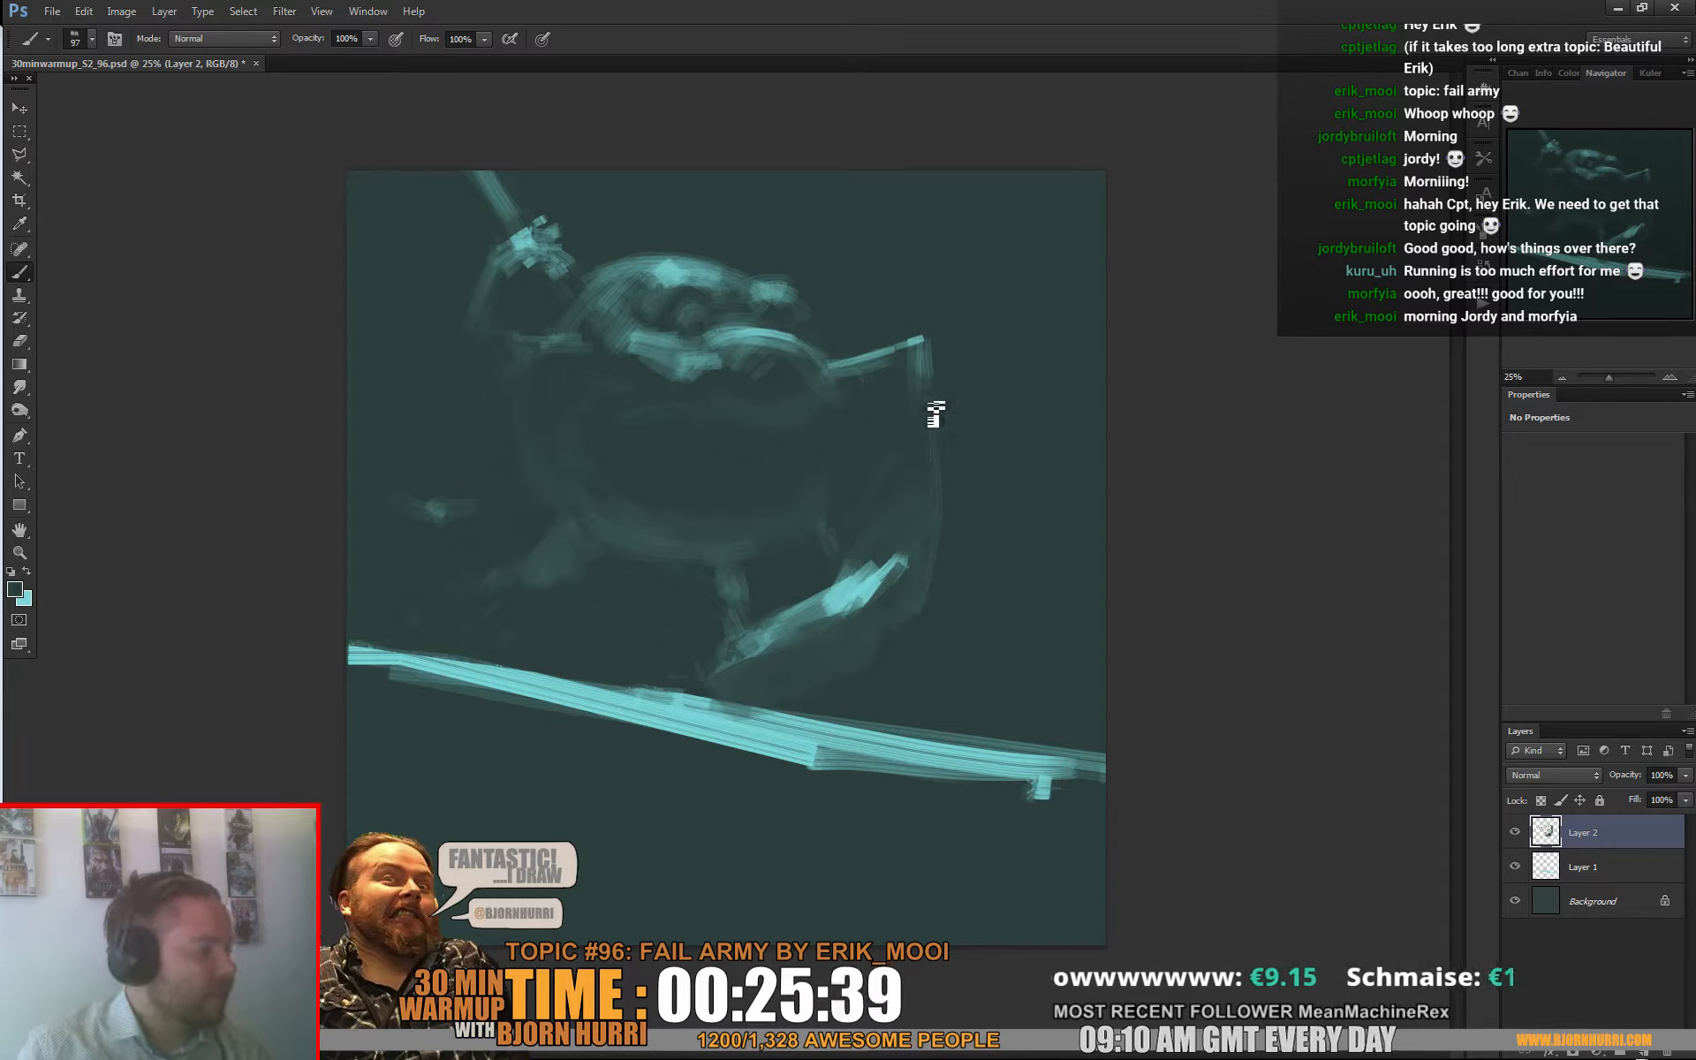
# Step: Paint a thin curved mouth line below the nose in a sampled mid teal with a 31 px brush, then build it up at 66 px
pyautogui.keyDown('alt'); pyautogui.click(682, 363); pyautogui.keyUp('alt')
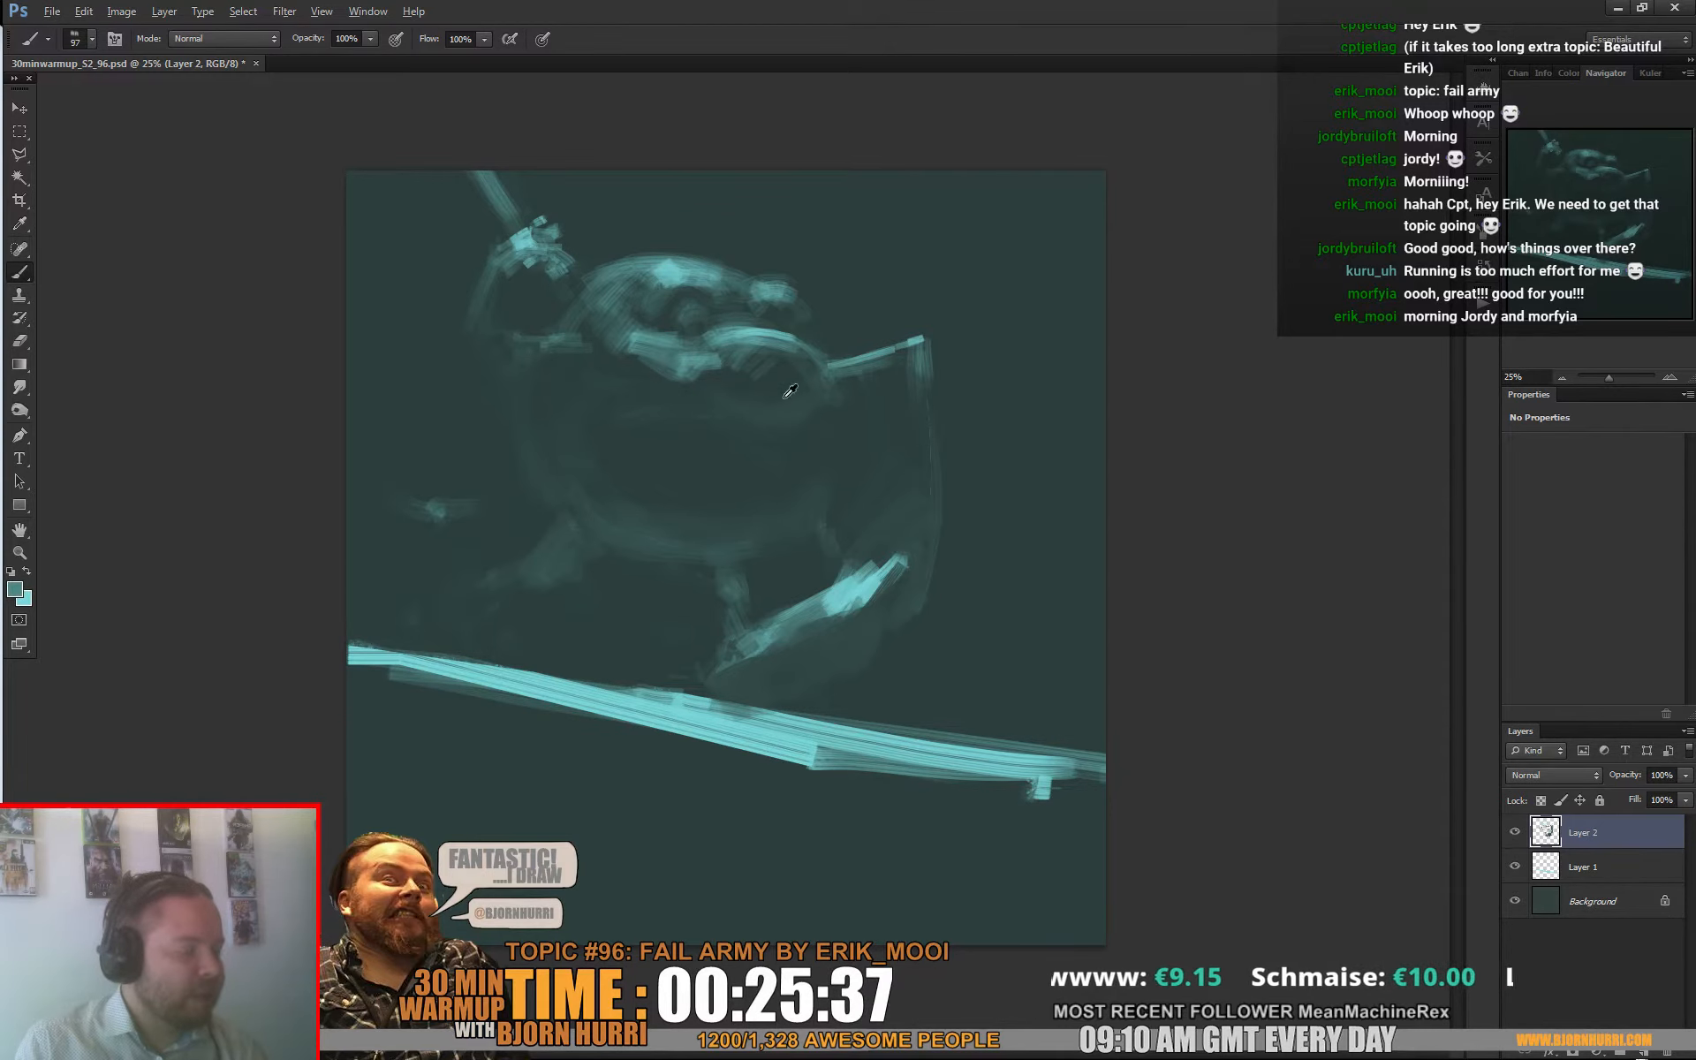
pyautogui.rightClick(797, 400)
pyautogui.click(853, 460)
pyautogui.moveTo(631, 421); pyautogui.dragTo(735, 435)
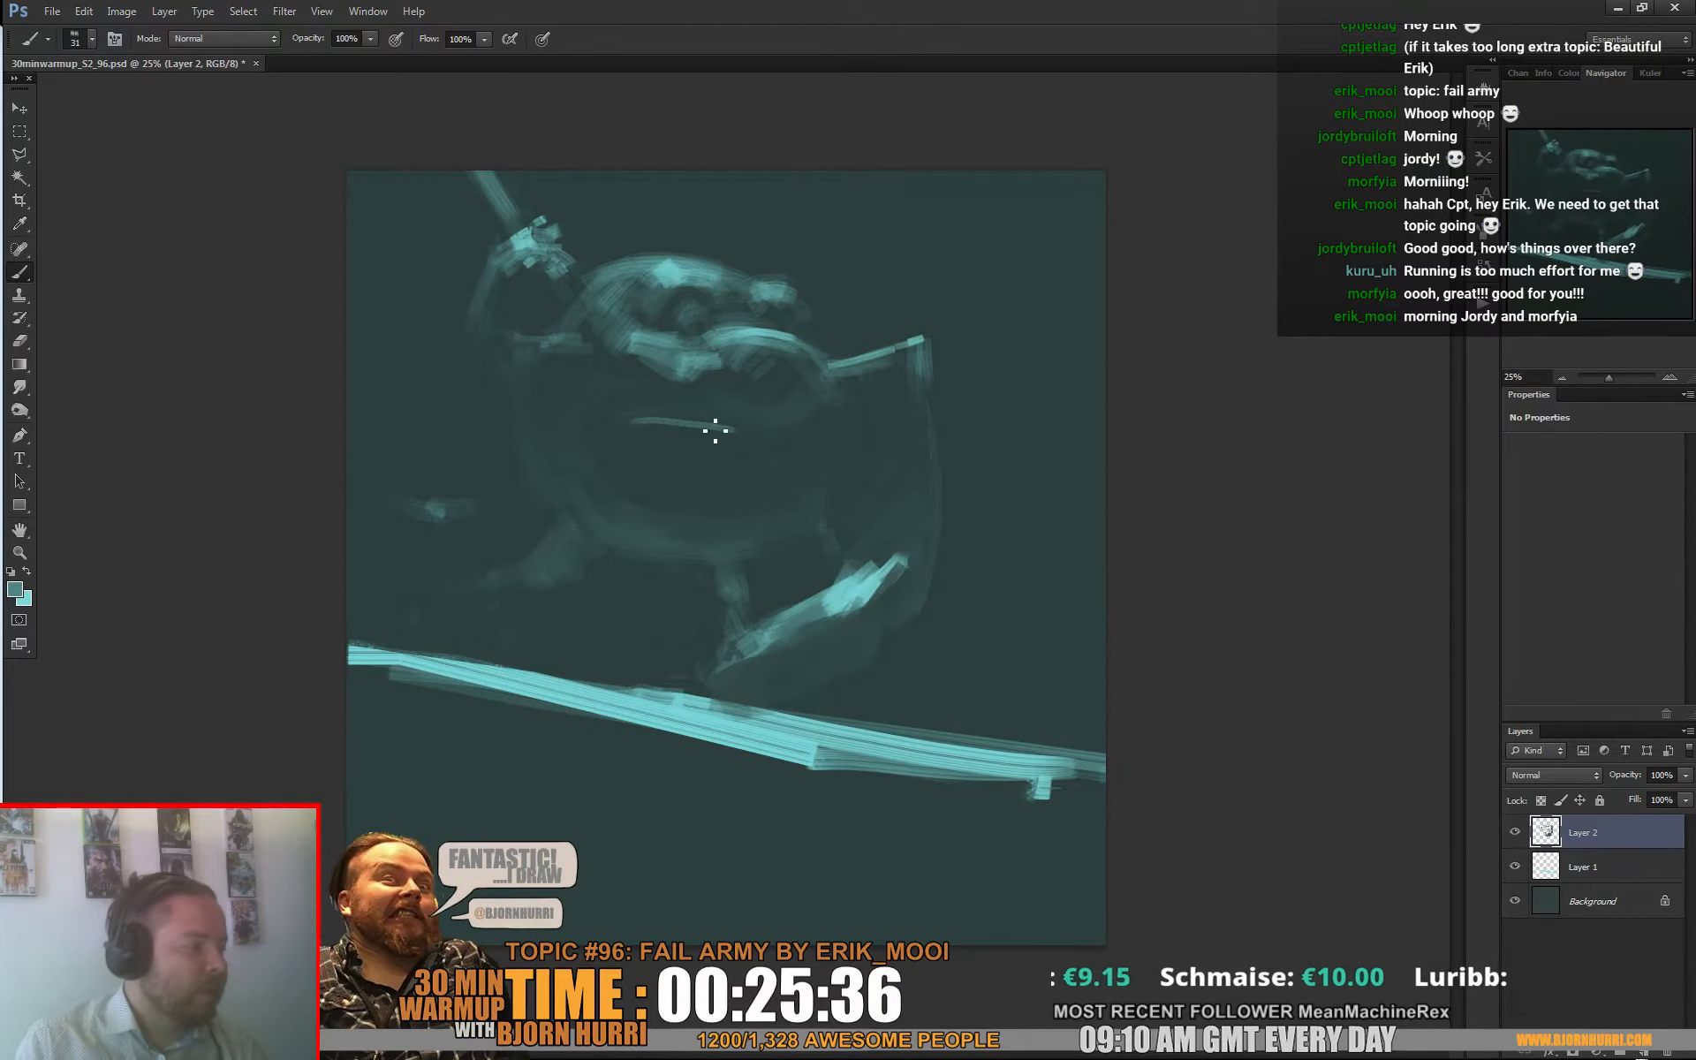
pyautogui.rightClick(800, 451)
pyautogui.click(867, 496)
pyautogui.click(676, 511)
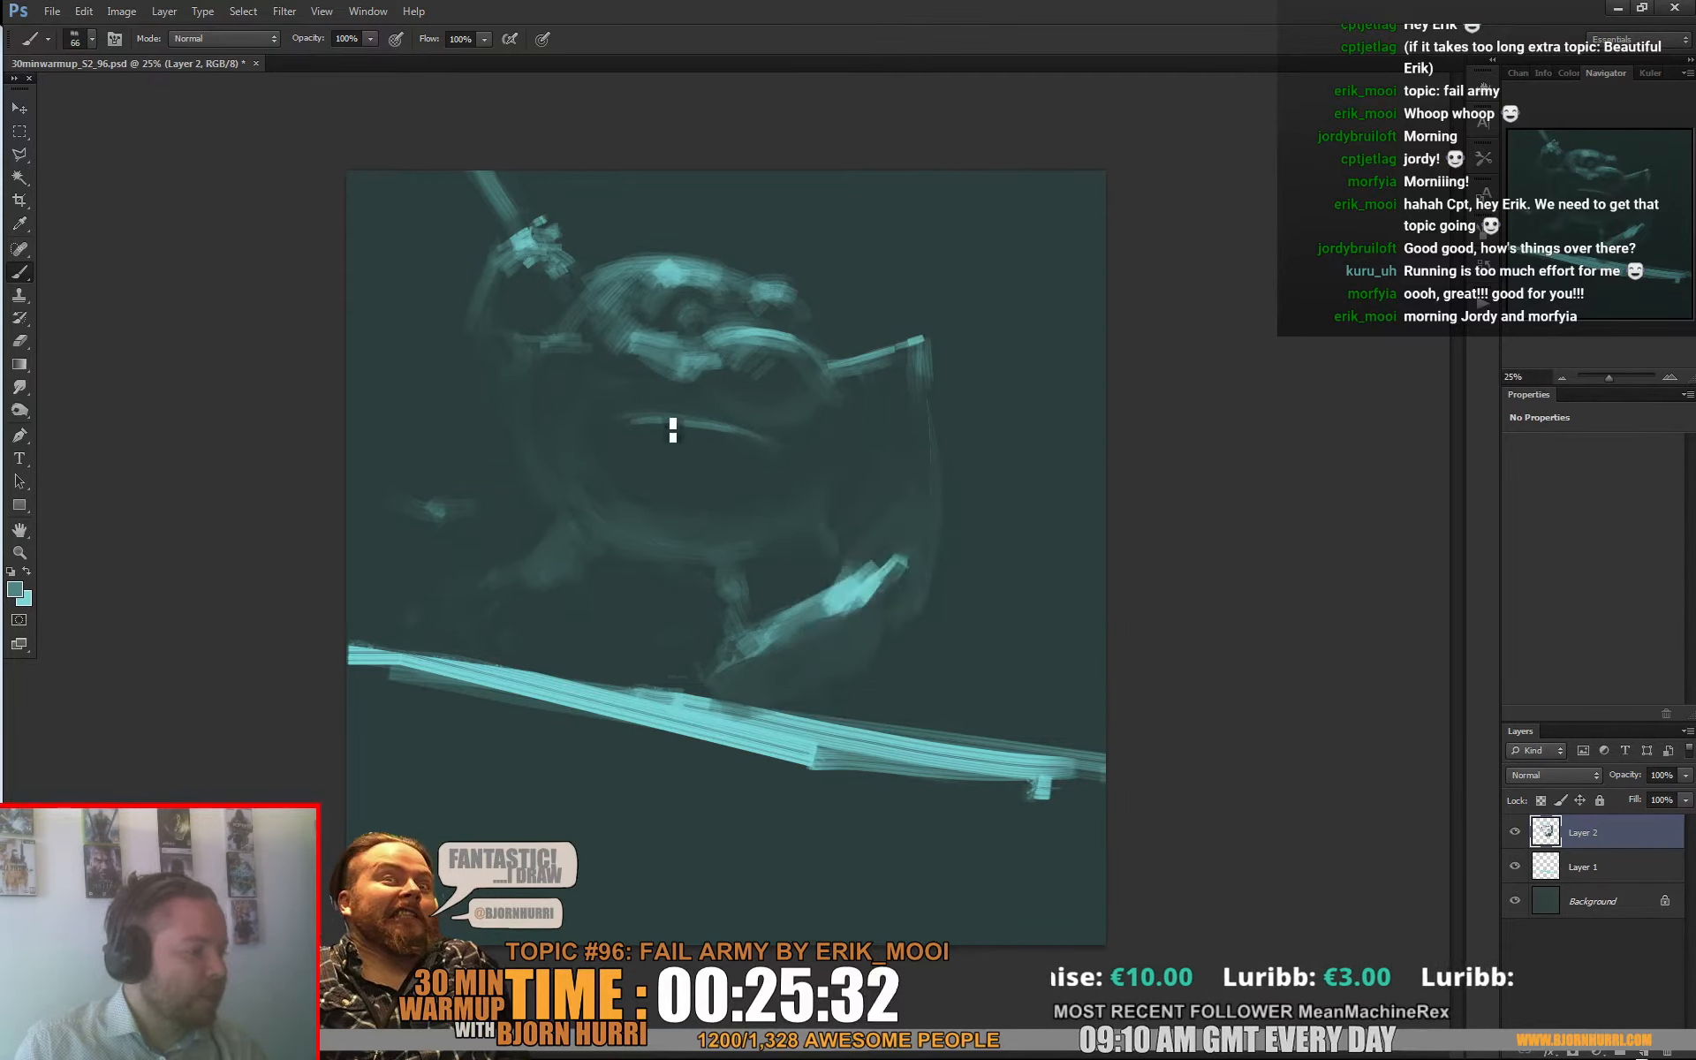
# Step: Shape a wide open mouth with sampled dark and light teal tones, adding a lower lip and chin shading
pyautogui.keyDown('alt'); pyautogui.click(679, 411); pyautogui.keyUp('alt')
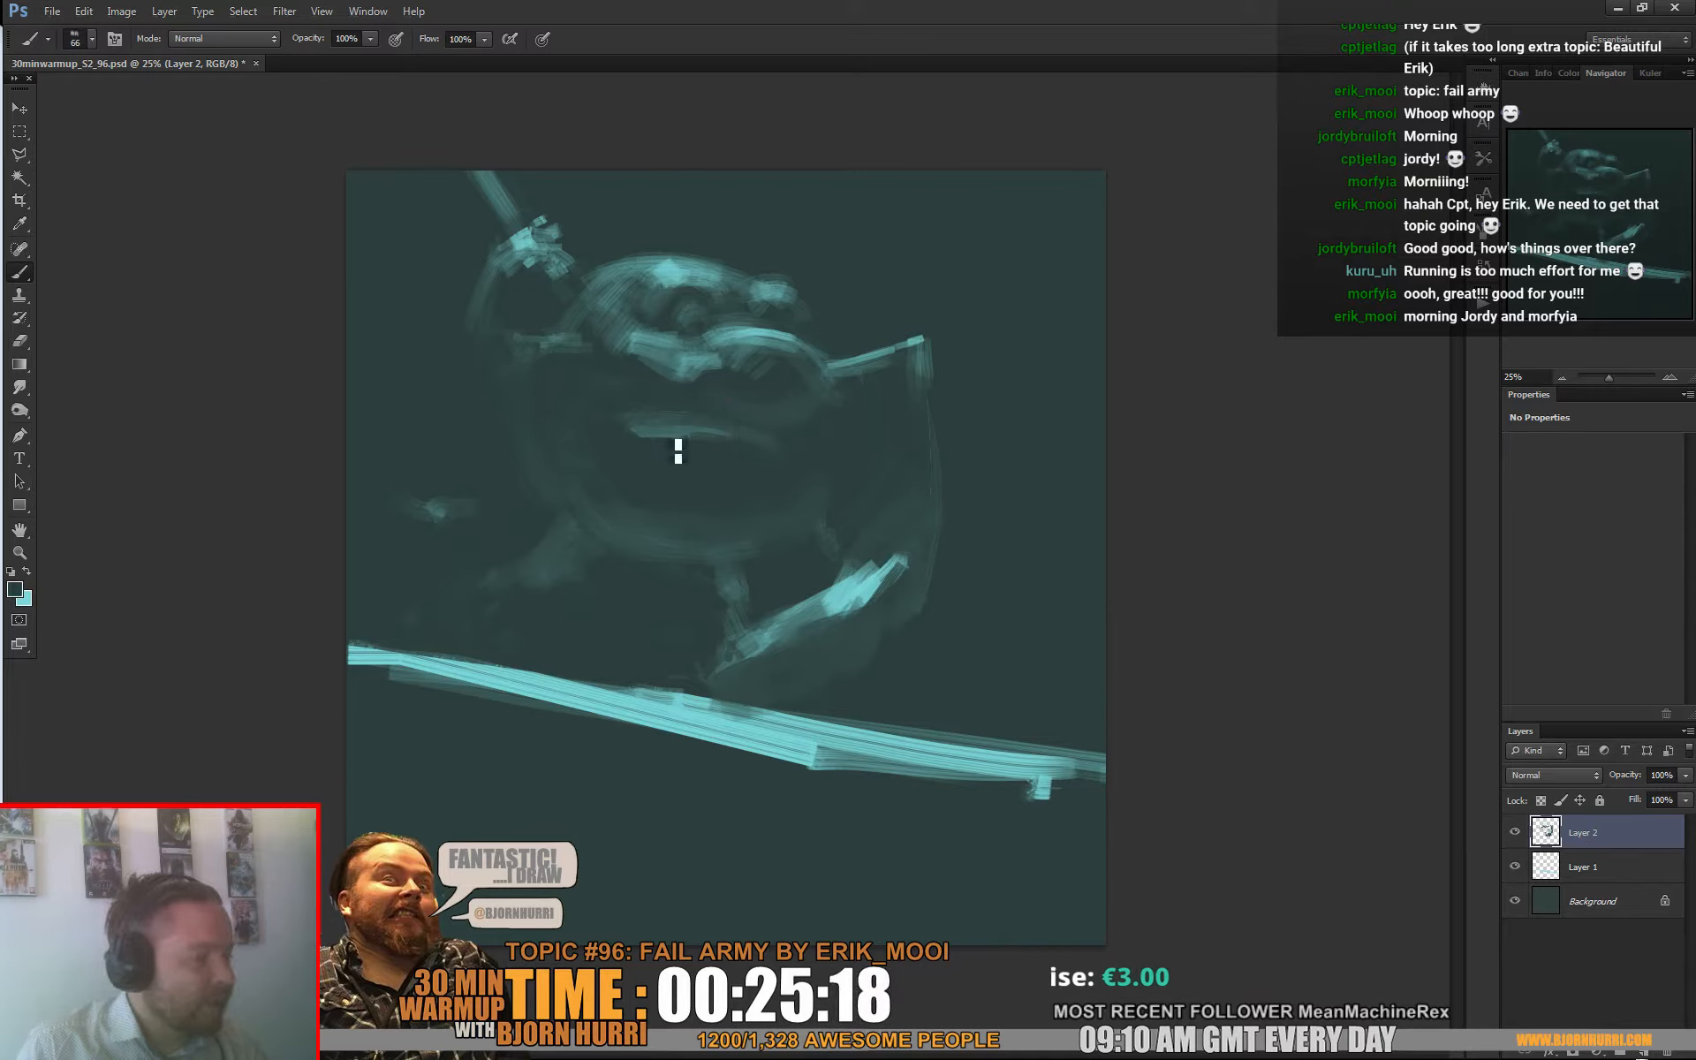
pyautogui.keyDown('alt'); pyautogui.click(673, 431); pyautogui.keyUp('alt')
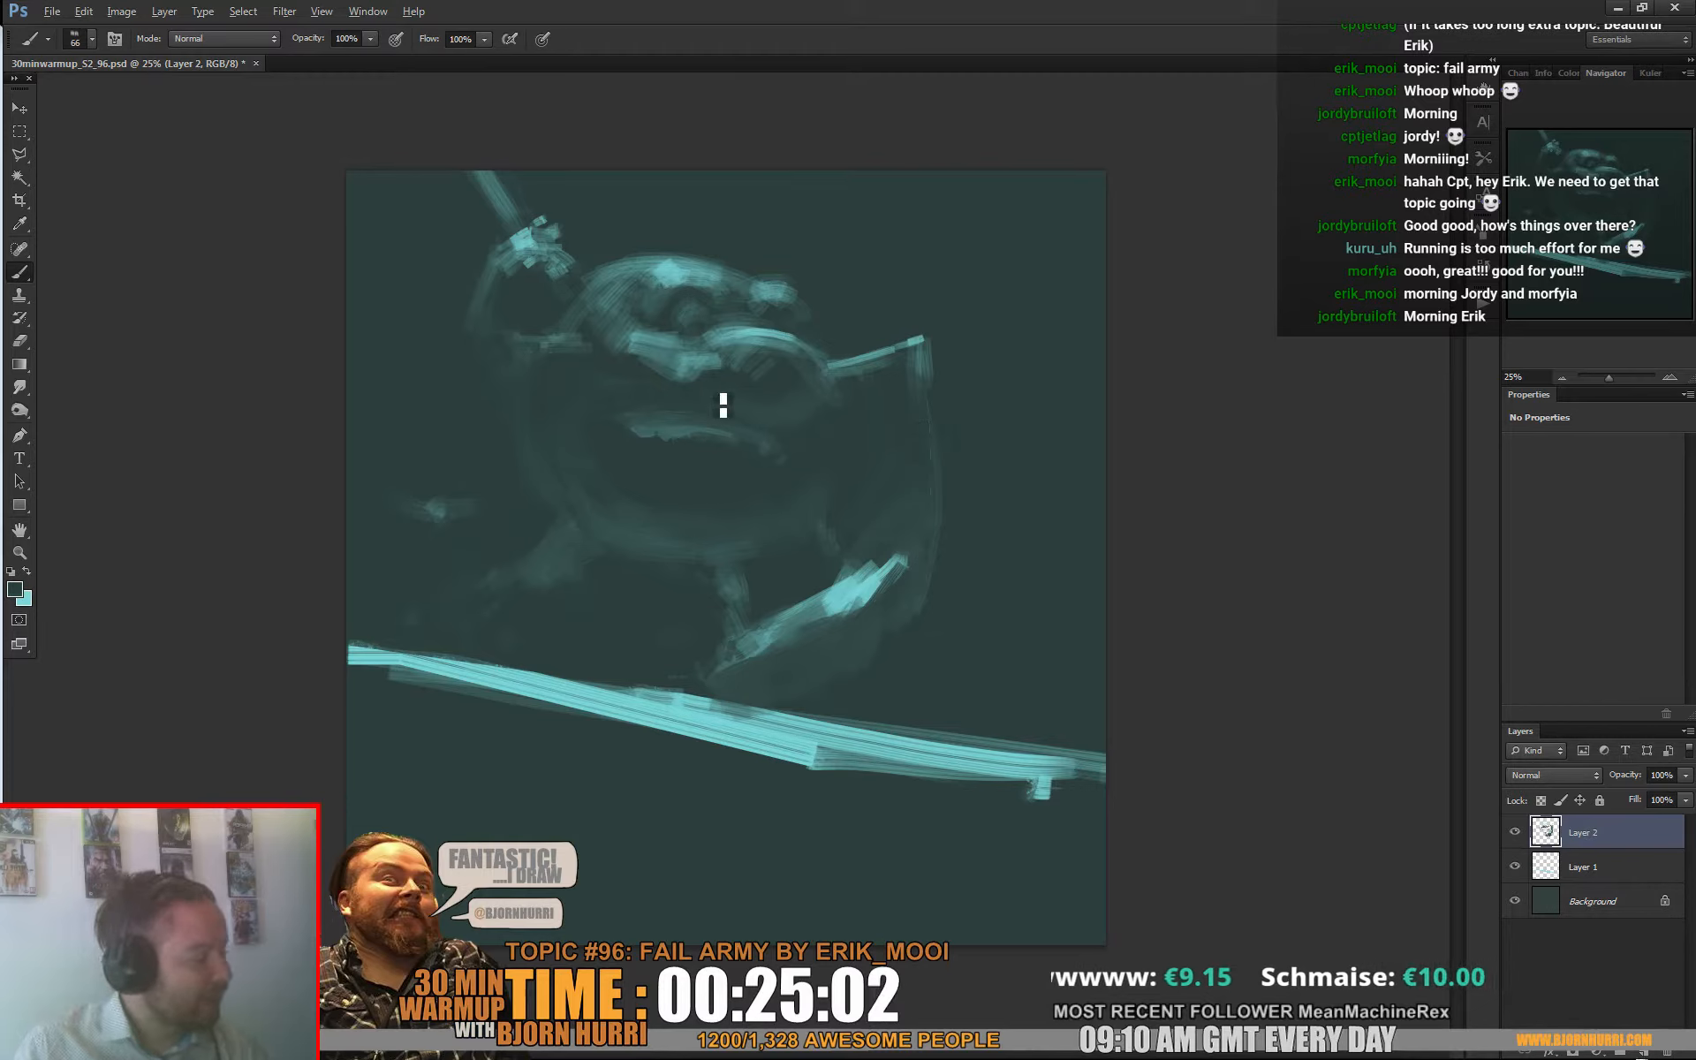
pyautogui.keyDown('alt'); pyautogui.click(681, 424); pyautogui.keyUp('alt')
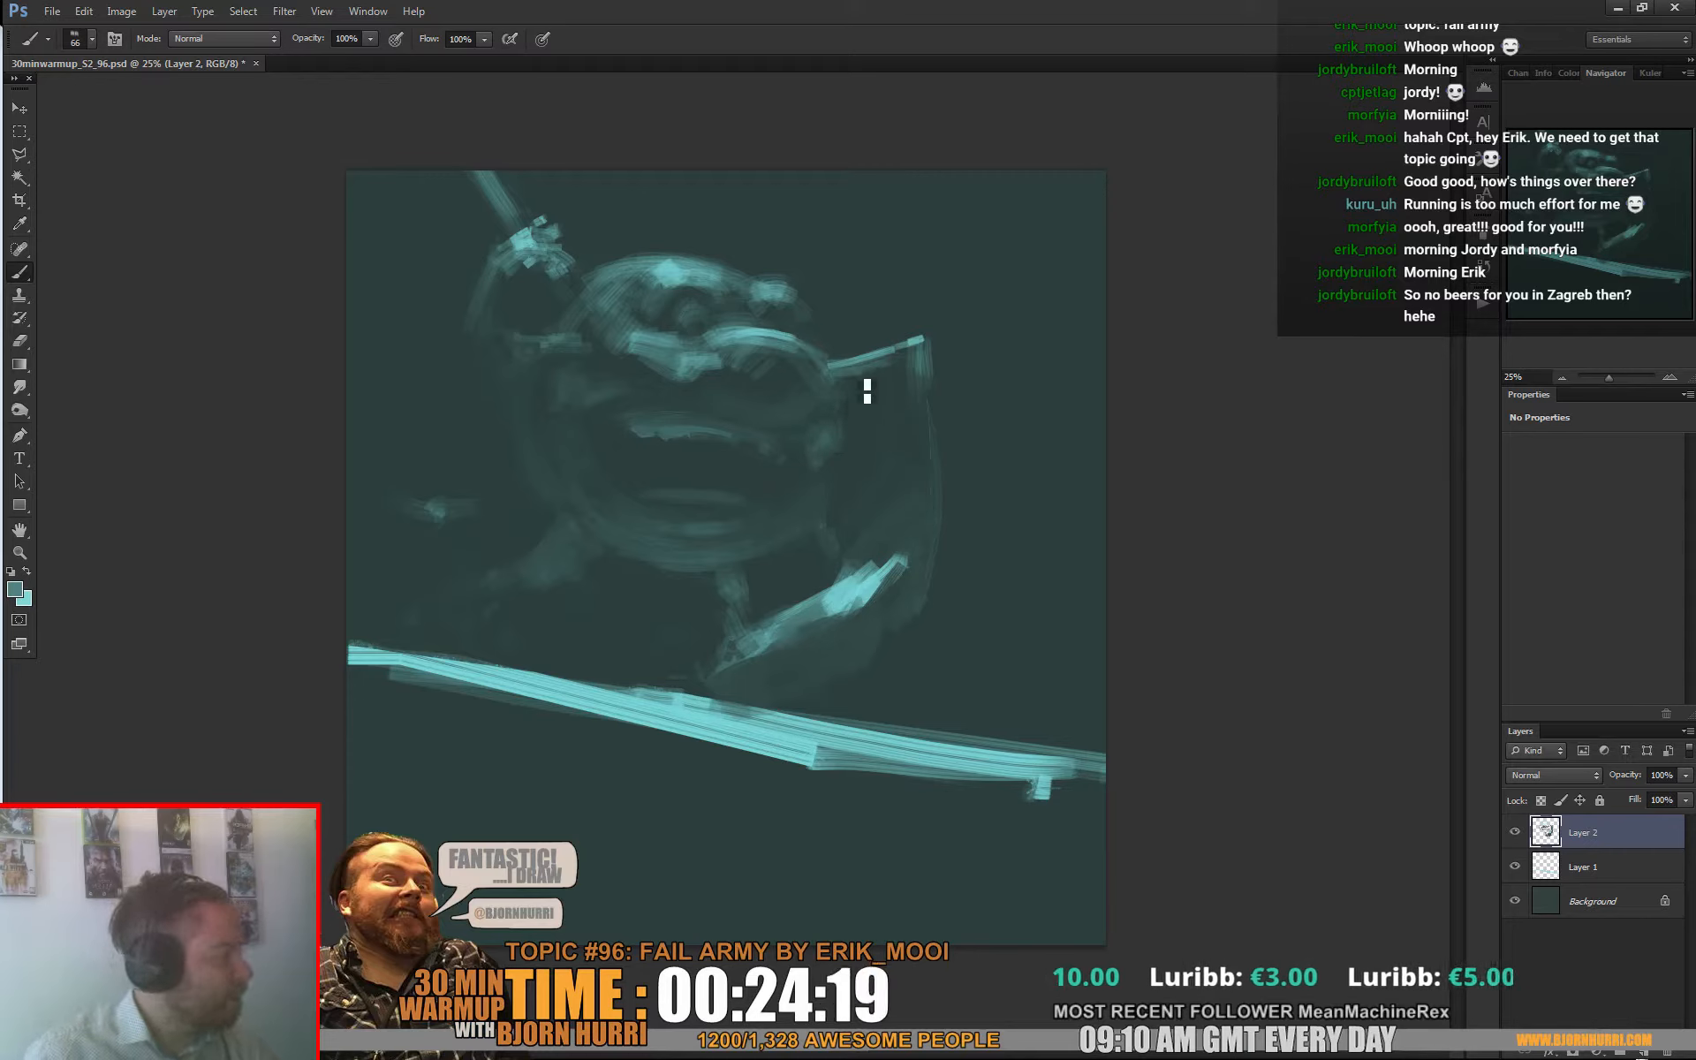
# Step: Model the small rounded form at the right side of the face with alternating sampled light and dark teal tones
pyautogui.keyDown('alt'); pyautogui.click(823, 442); pyautogui.keyUp('alt')
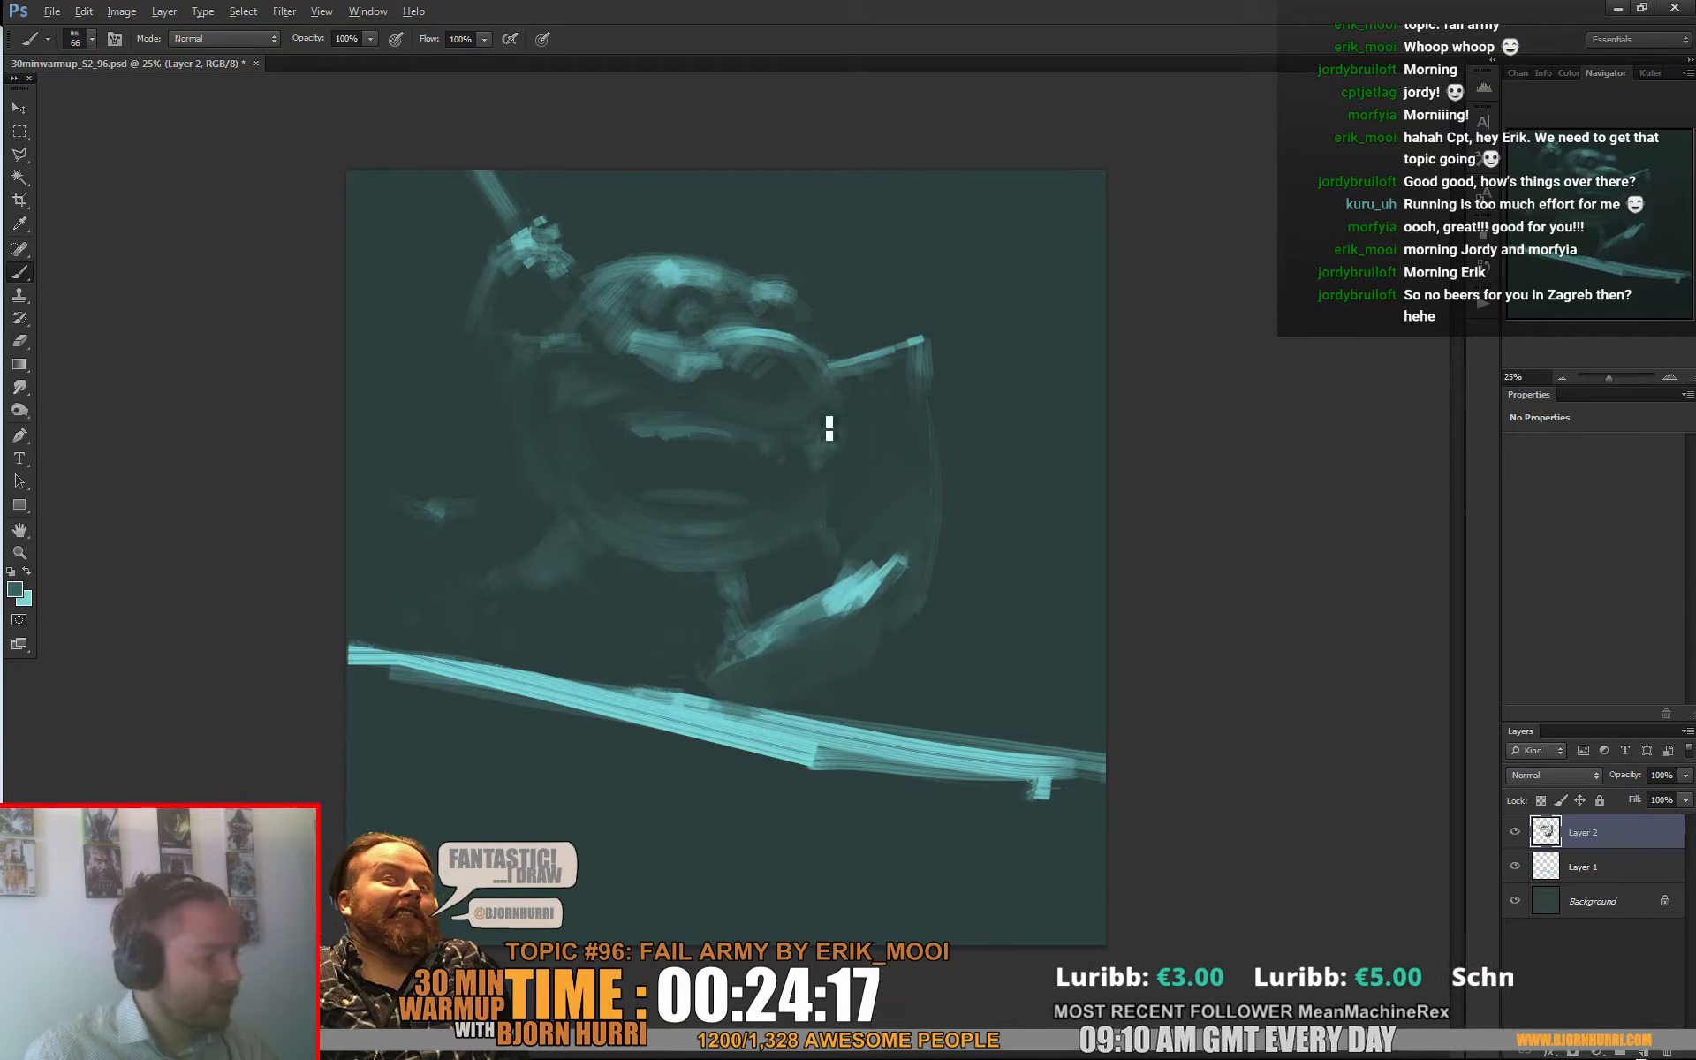
pyautogui.keyDown('alt'); pyautogui.click(854, 446); pyautogui.keyUp('alt')
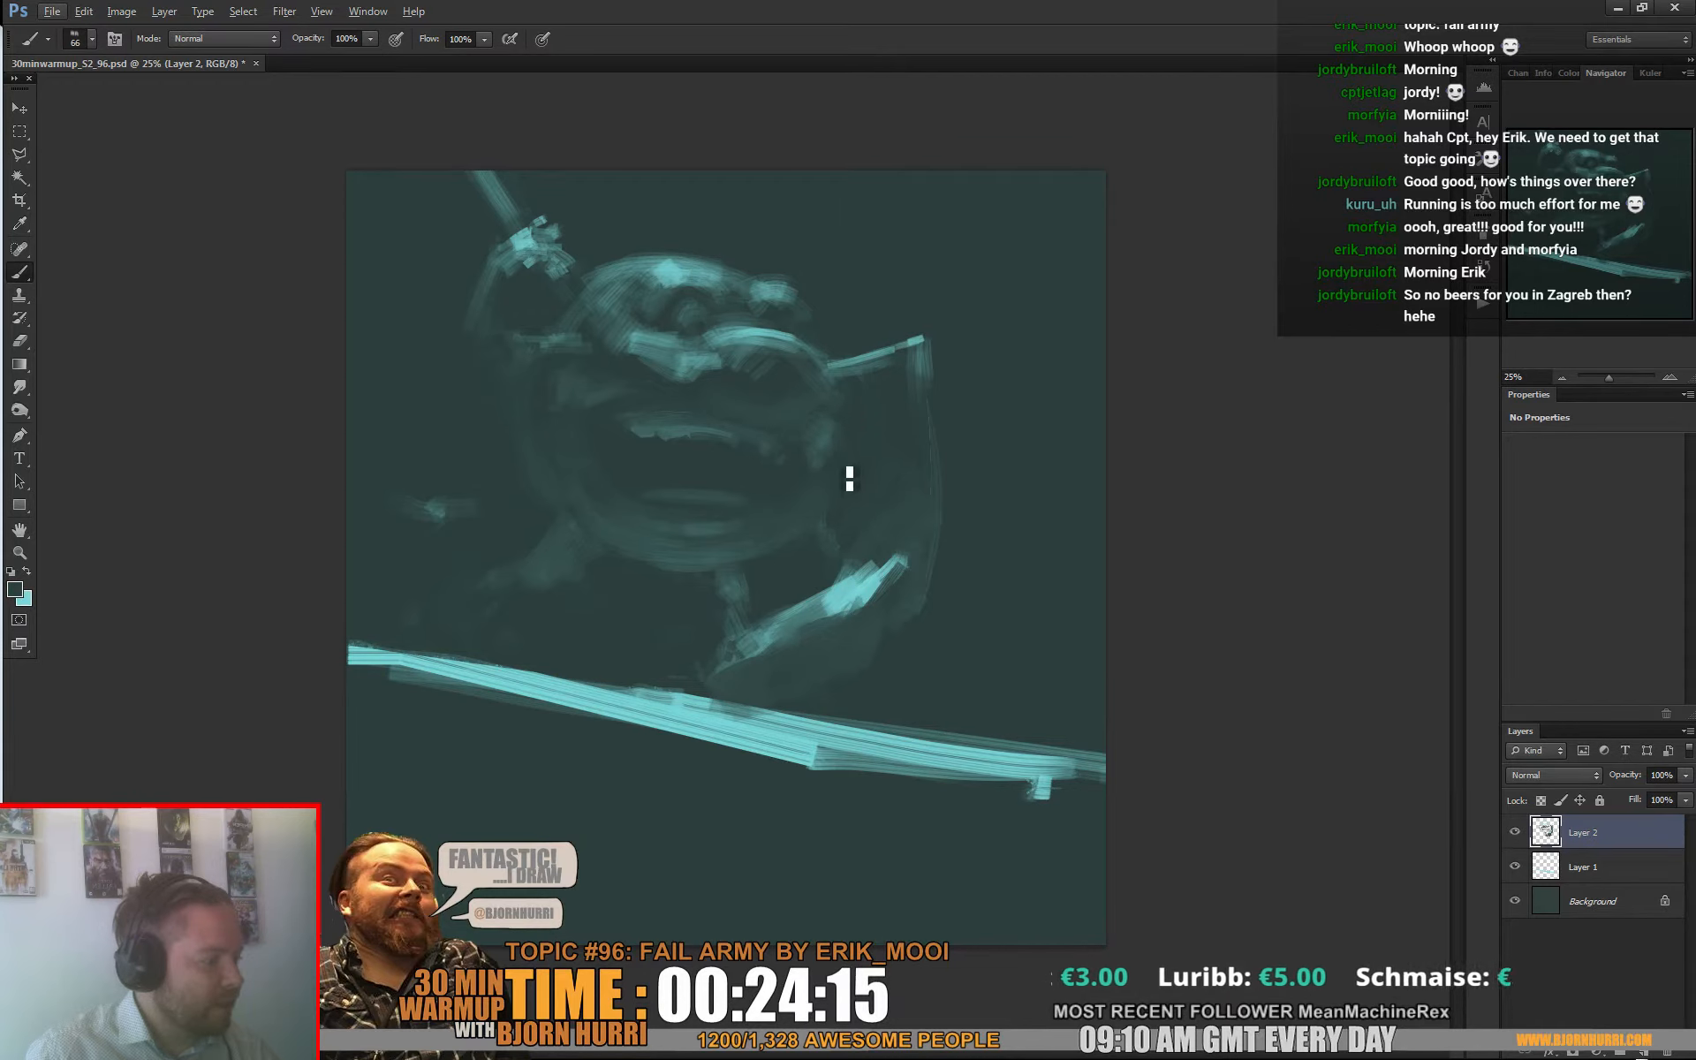
pyautogui.keyDown('alt'); pyautogui.click(814, 454); pyautogui.keyUp('alt')
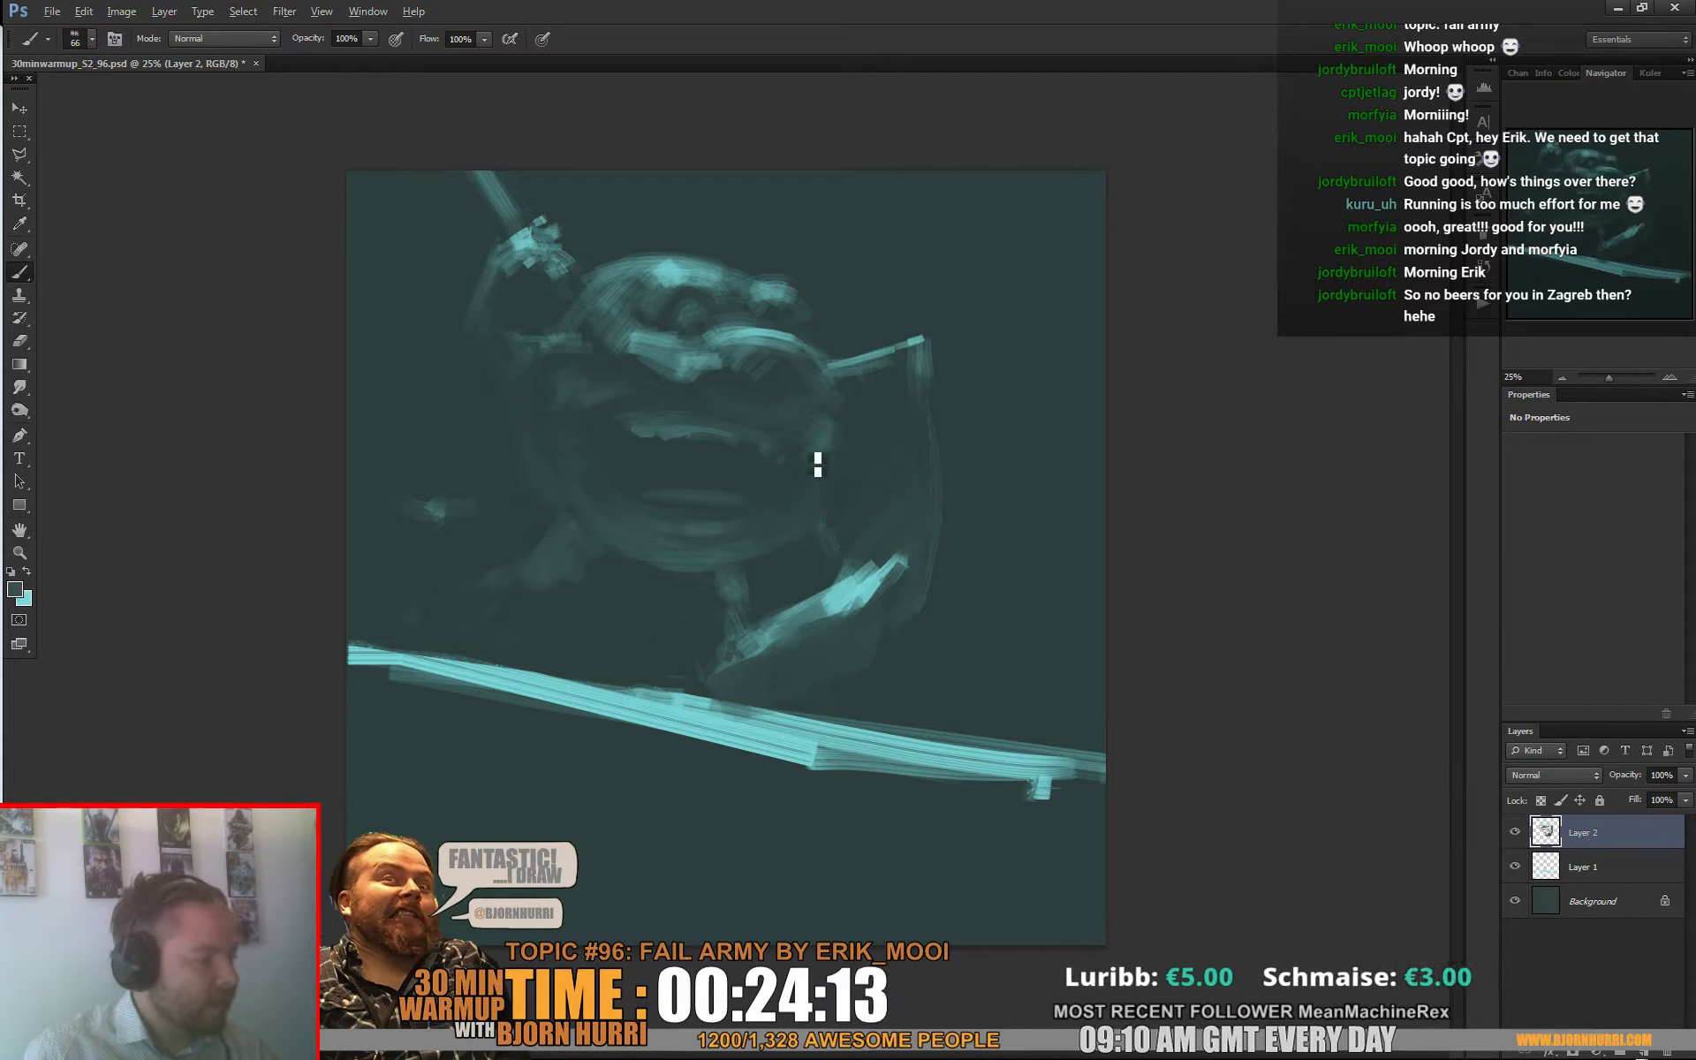
pyautogui.moveTo(813, 465); pyautogui.dragTo(832, 479)
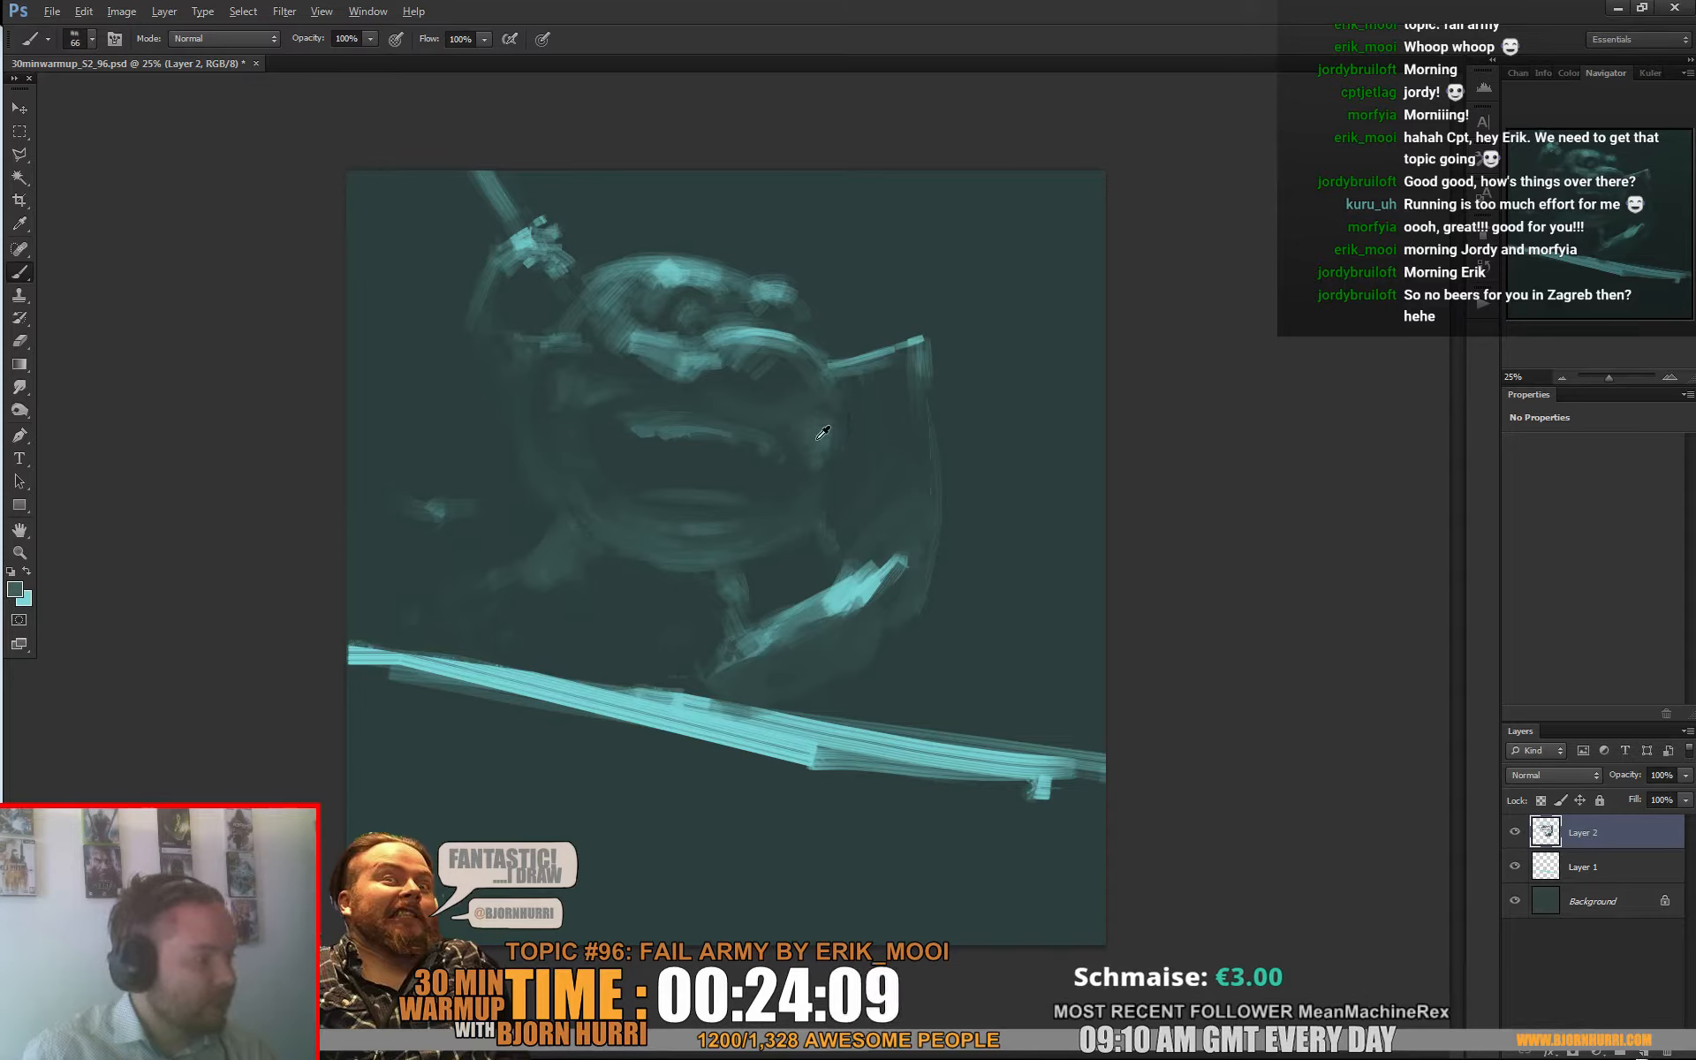
pyautogui.keyDown('alt'); pyautogui.click(819, 438); pyautogui.keyUp('alt')
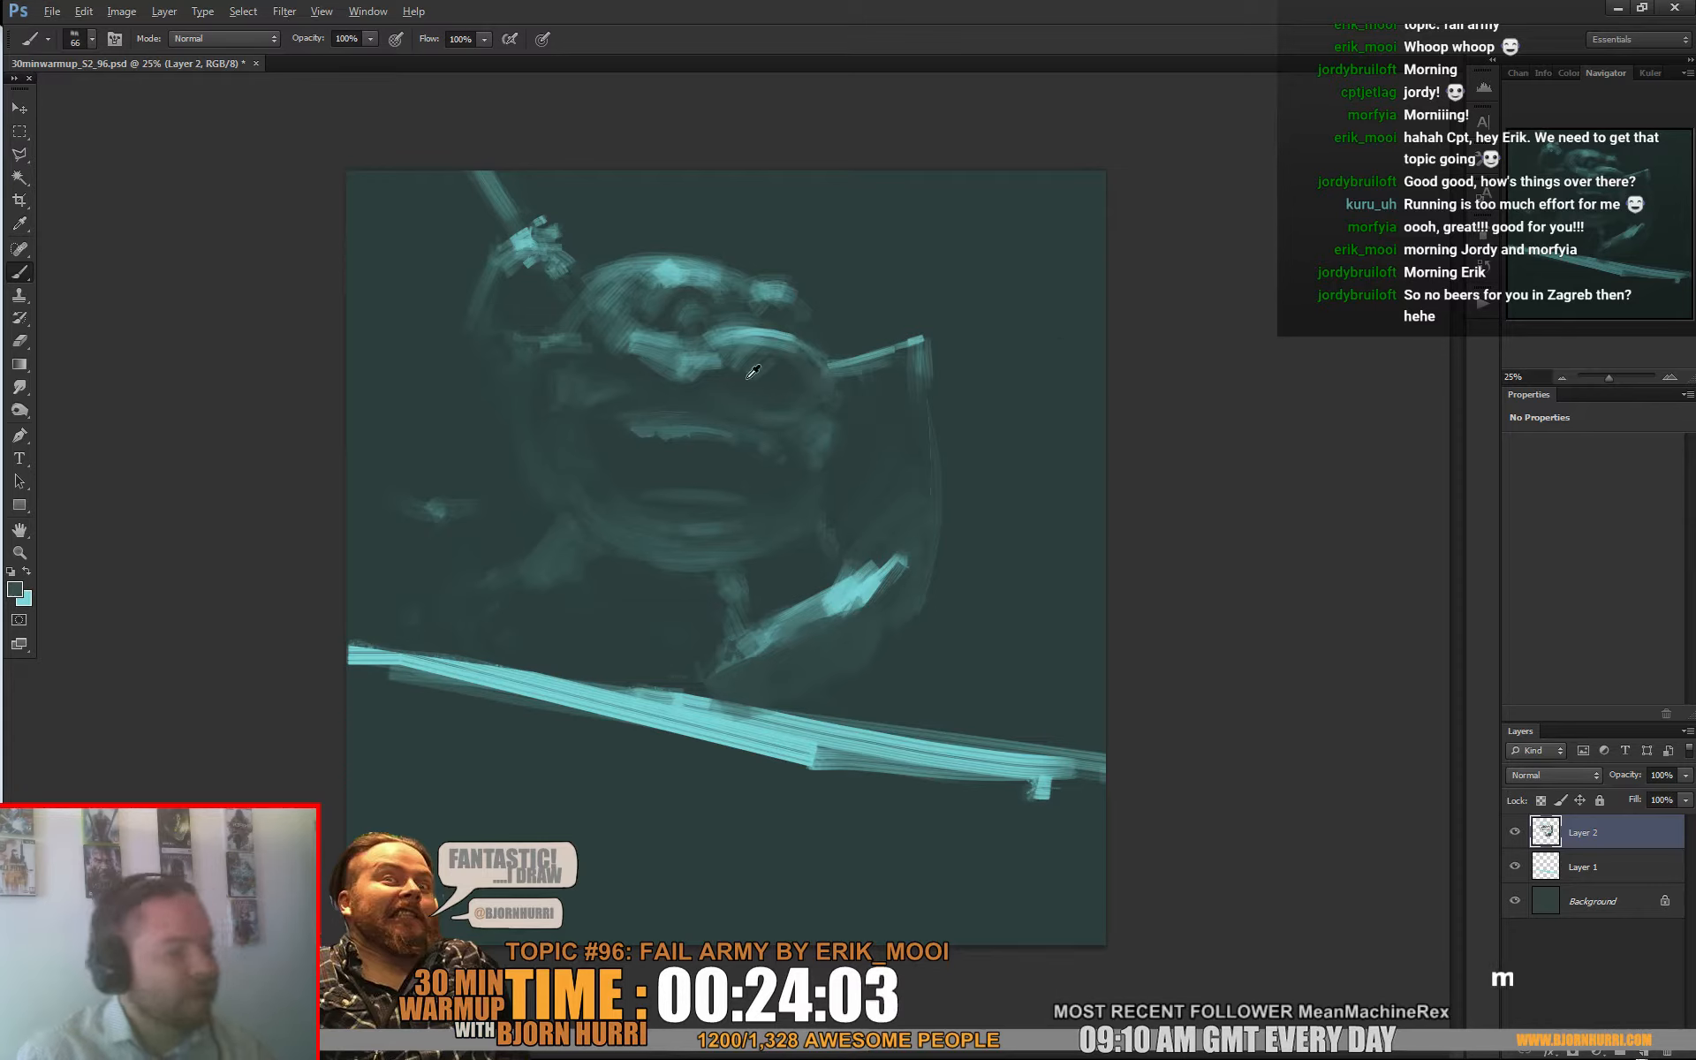
pyautogui.keyDown('alt'); pyautogui.click(694, 391); pyautogui.keyUp('alt')
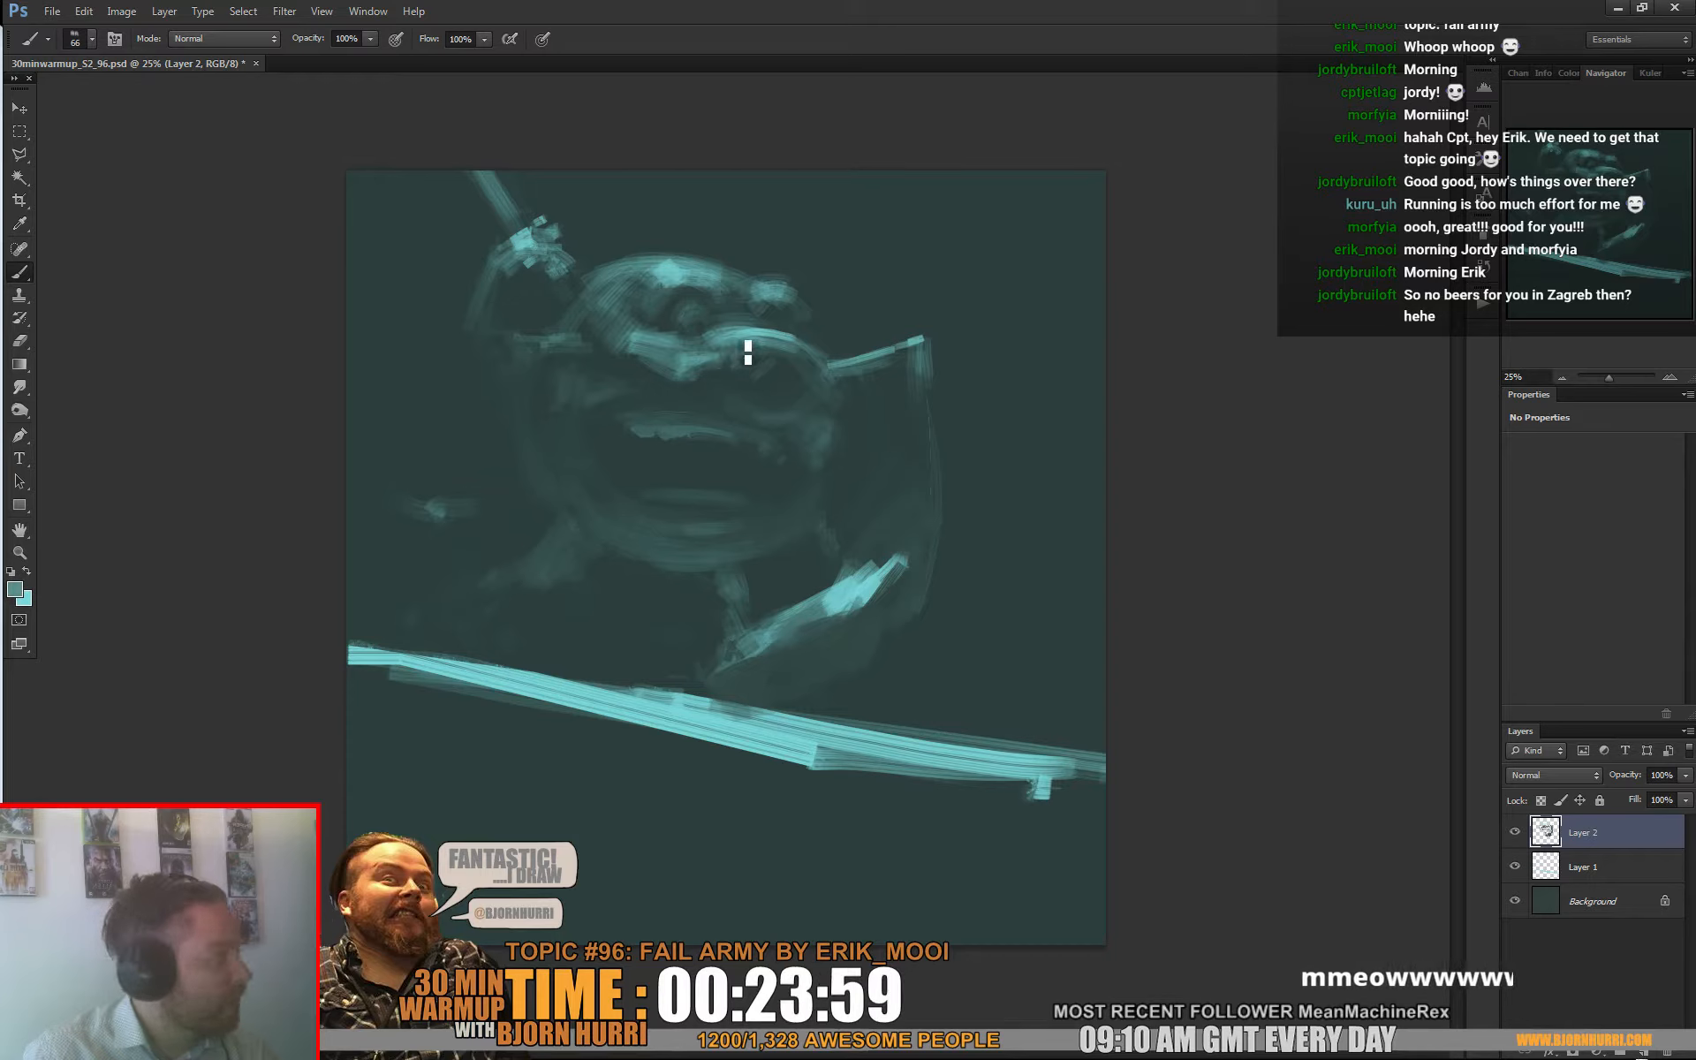
# Step: Shade the rounded nose with sampled dark teal tones and brighten its upper ridge with a sampled light teal
pyautogui.keyDown('alt'); pyautogui.click(749, 338); pyautogui.keyUp('alt')
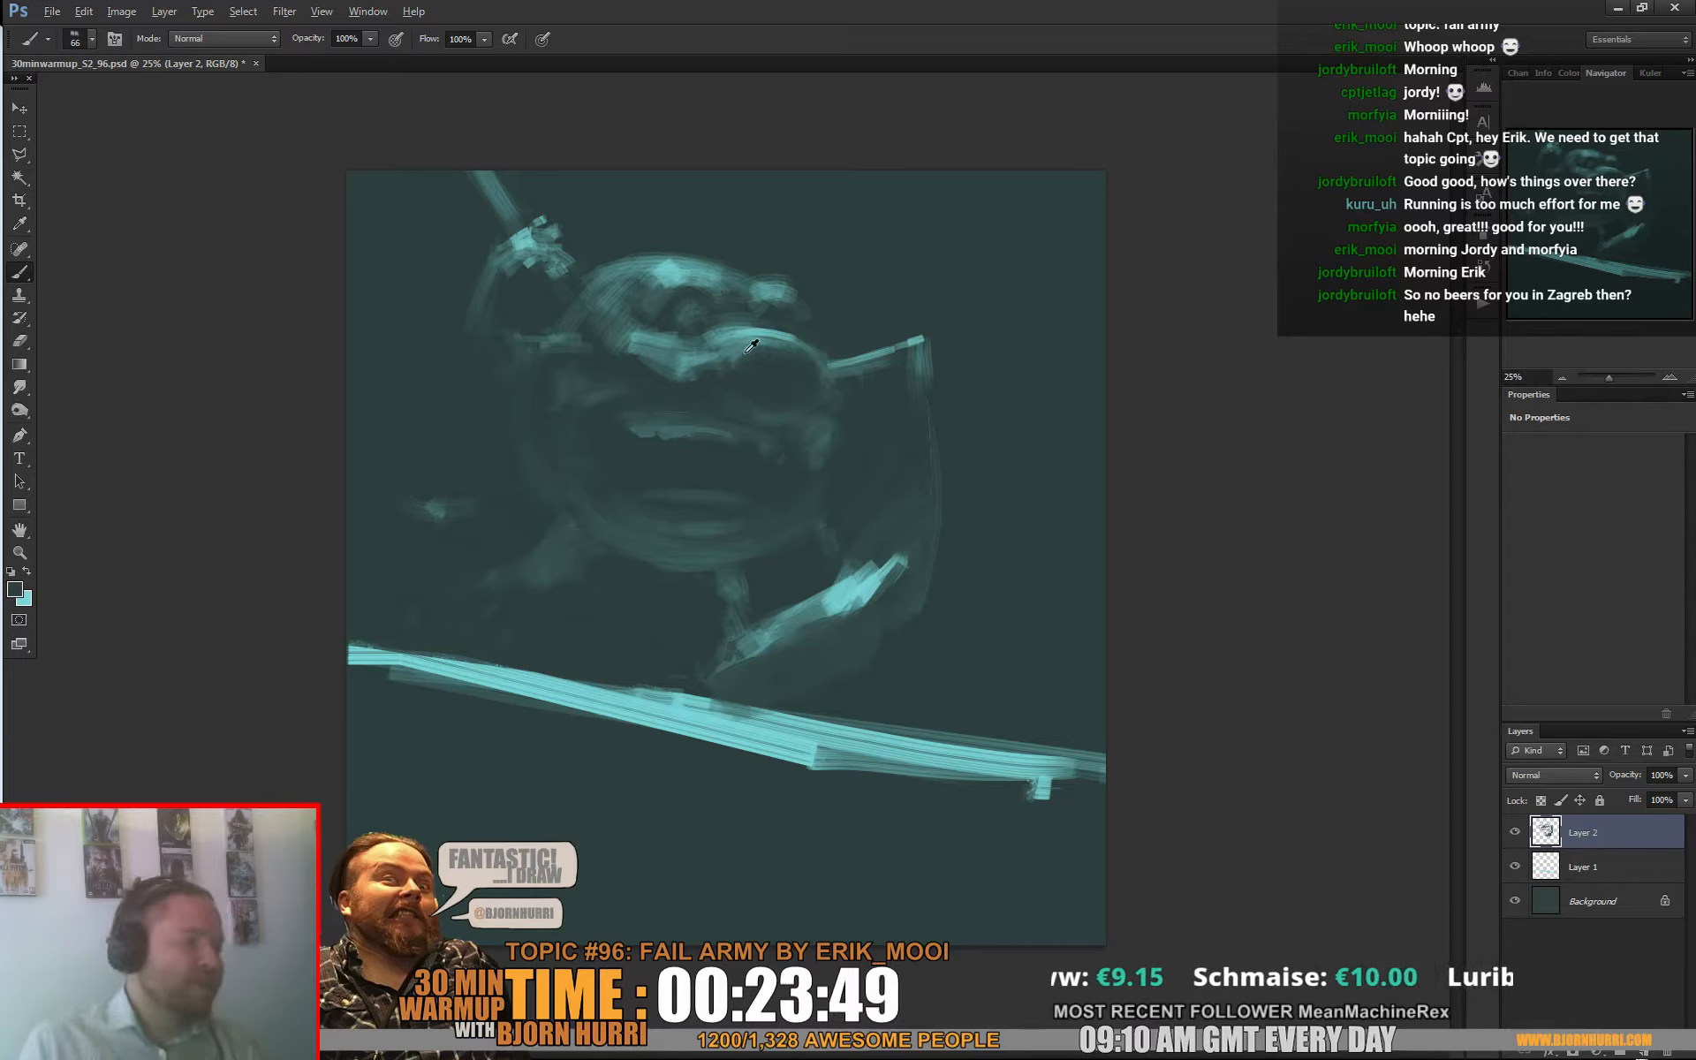
pyautogui.keyDown('alt'); pyautogui.click(693, 374); pyautogui.keyUp('alt')
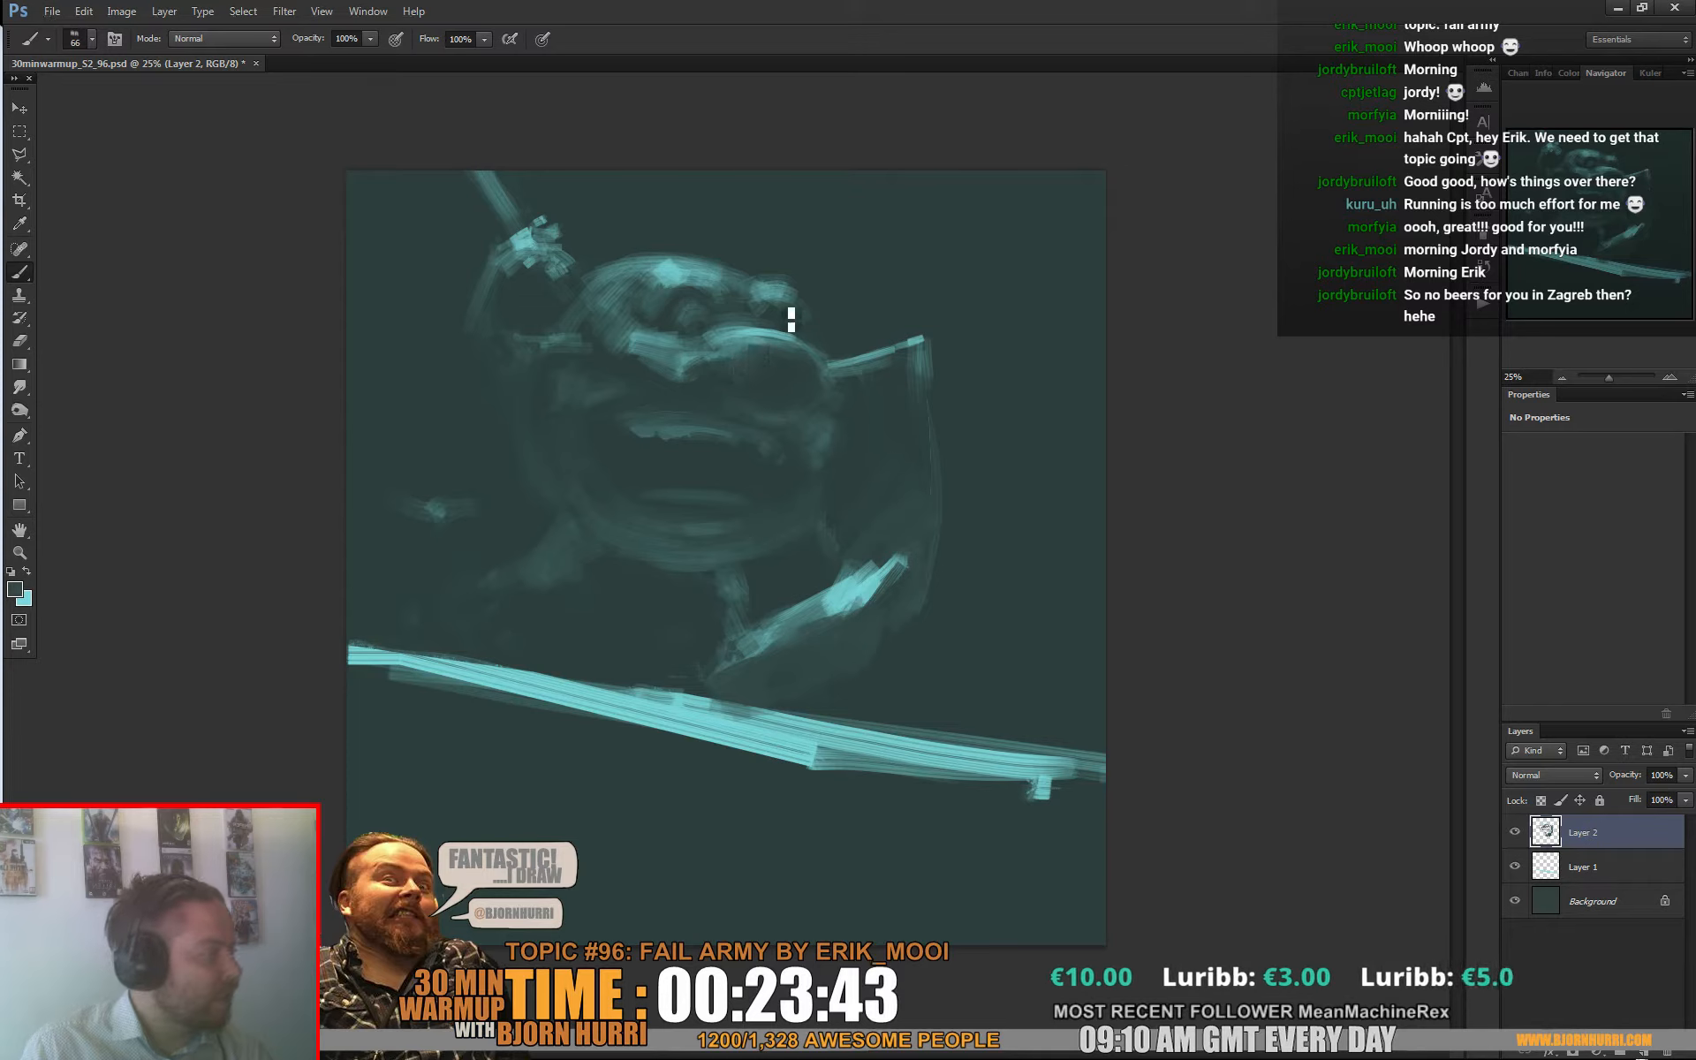
pyautogui.keyDown('alt'); pyautogui.click(768, 329); pyautogui.keyUp('alt')
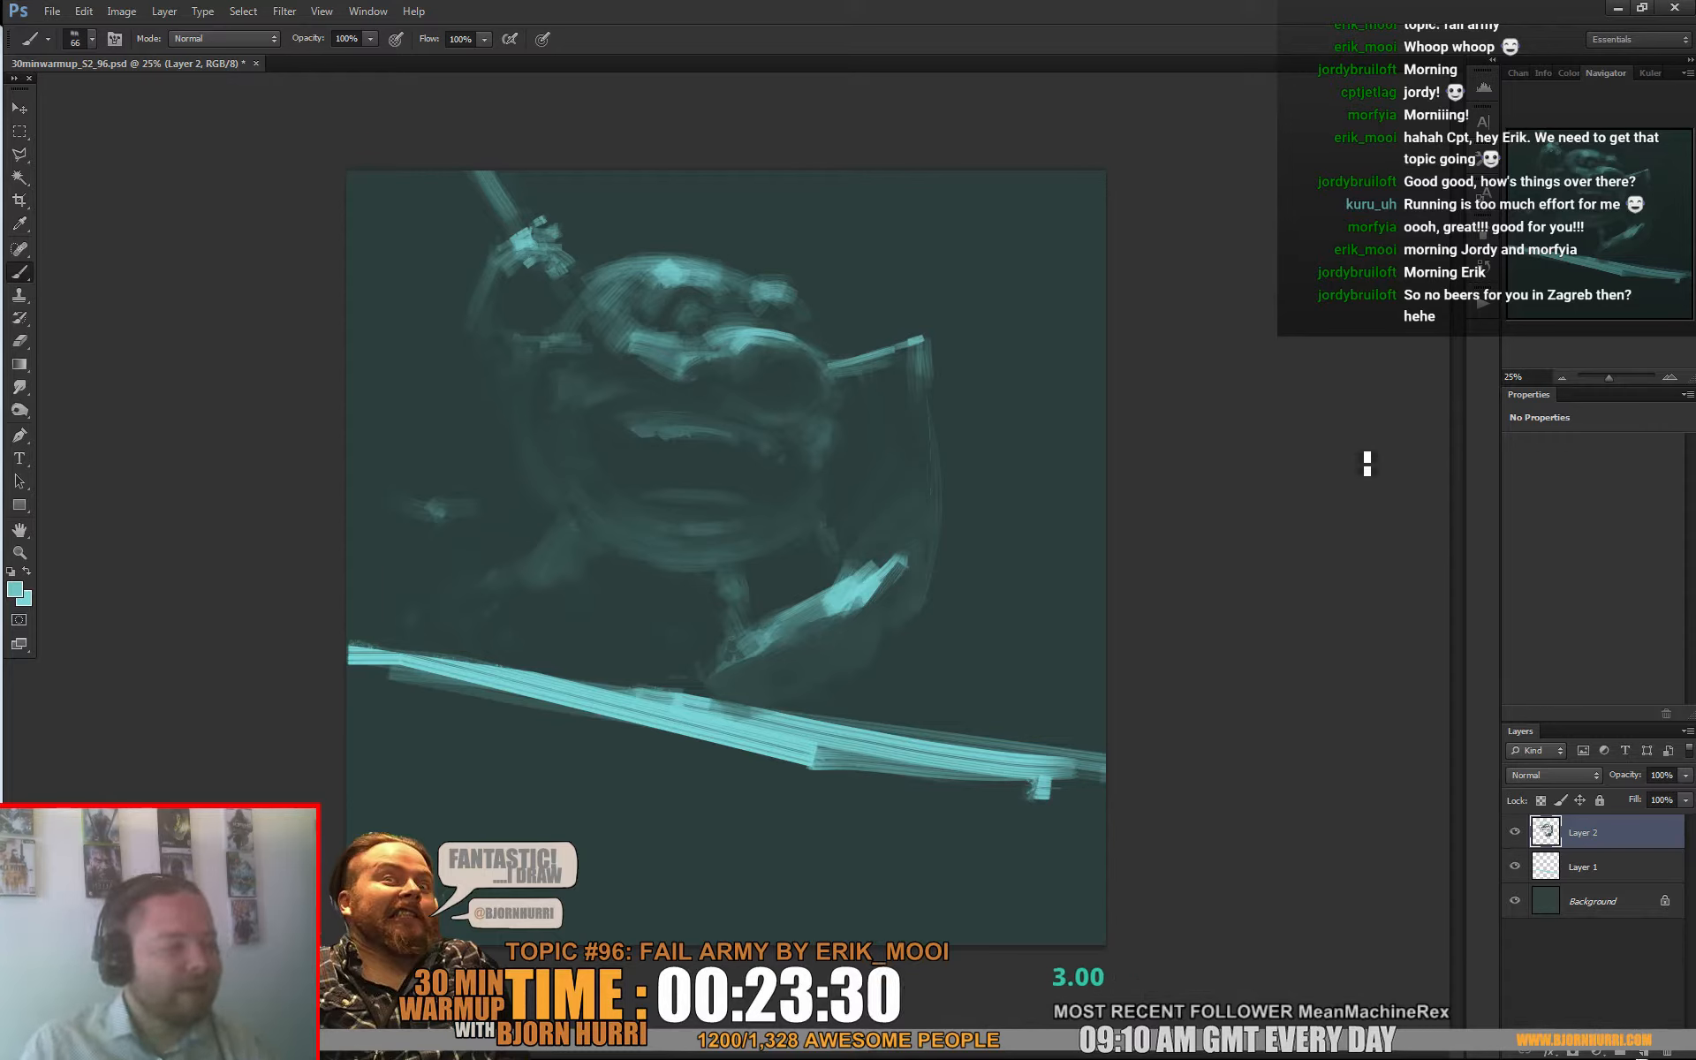
# Step: Paint a pointed ear on the left side of the head in light teal with the tapered brush preset at 55 px
pyautogui.rightClick(694, 332)
pyautogui.click(847, 580)
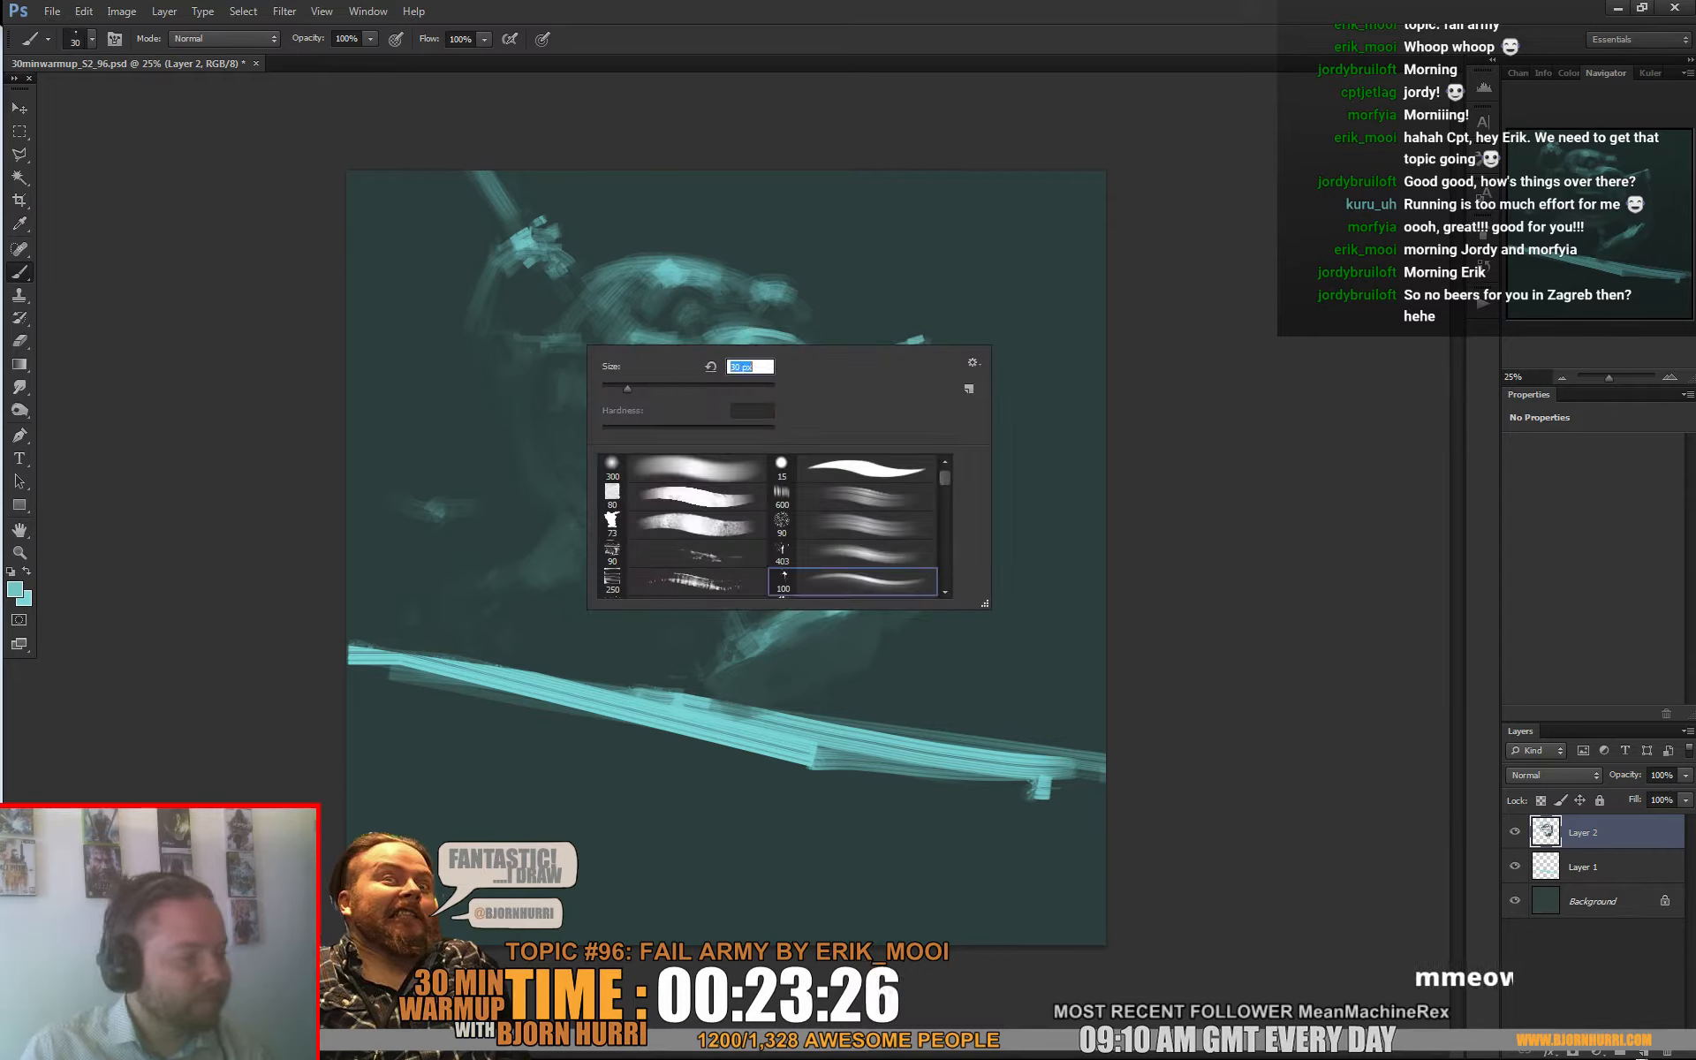
pyautogui.click(506, 334)
pyautogui.rightClick(540, 339)
pyautogui.moveTo(519, 339)
pyautogui.mouseDown()
pyautogui.moveTo(602, 381)
pyautogui.moveTo(536, 345)
pyautogui.moveTo(580, 338)
pyautogui.mouseUp()
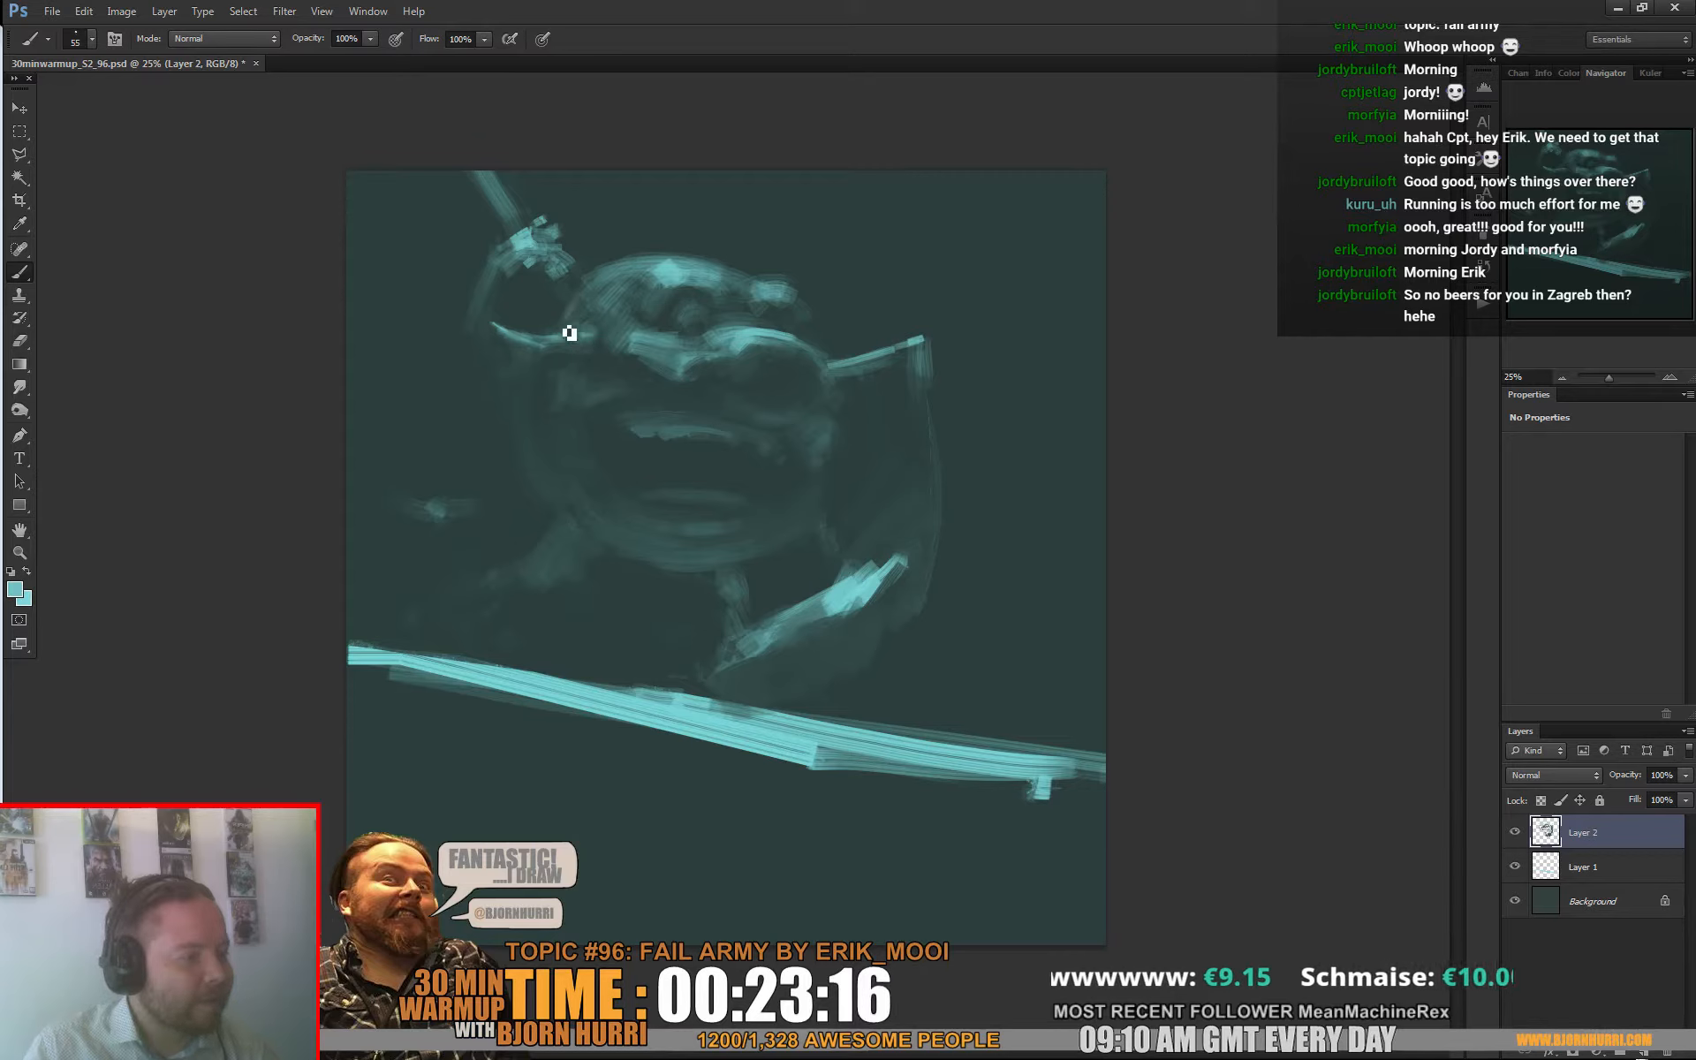
# Step: Rework the forehead highlight and the brow above the near eye with sampled light and dark teal tones
pyautogui.keyDown('alt'); pyautogui.click(667, 267); pyautogui.keyUp('alt')
pyautogui.keyDown('alt'); pyautogui.click(662, 263); pyautogui.keyUp('alt')
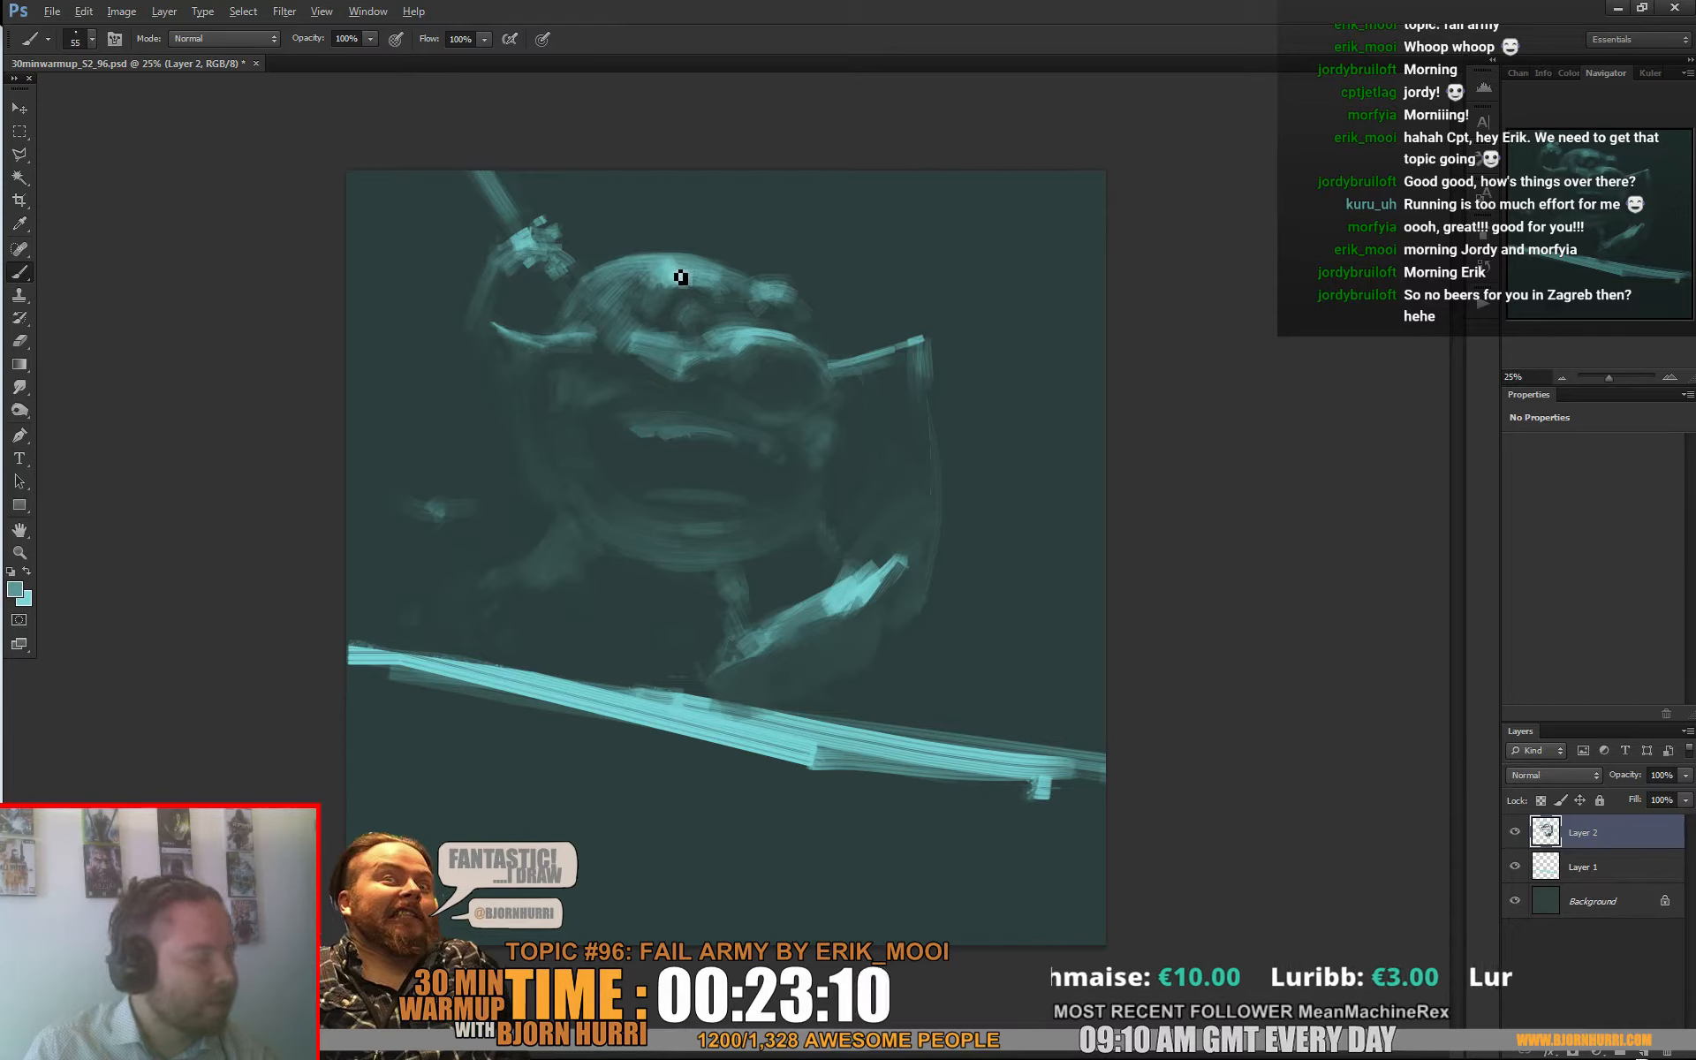
pyautogui.keyDown('alt'); pyautogui.click(675, 283); pyautogui.keyUp('alt')
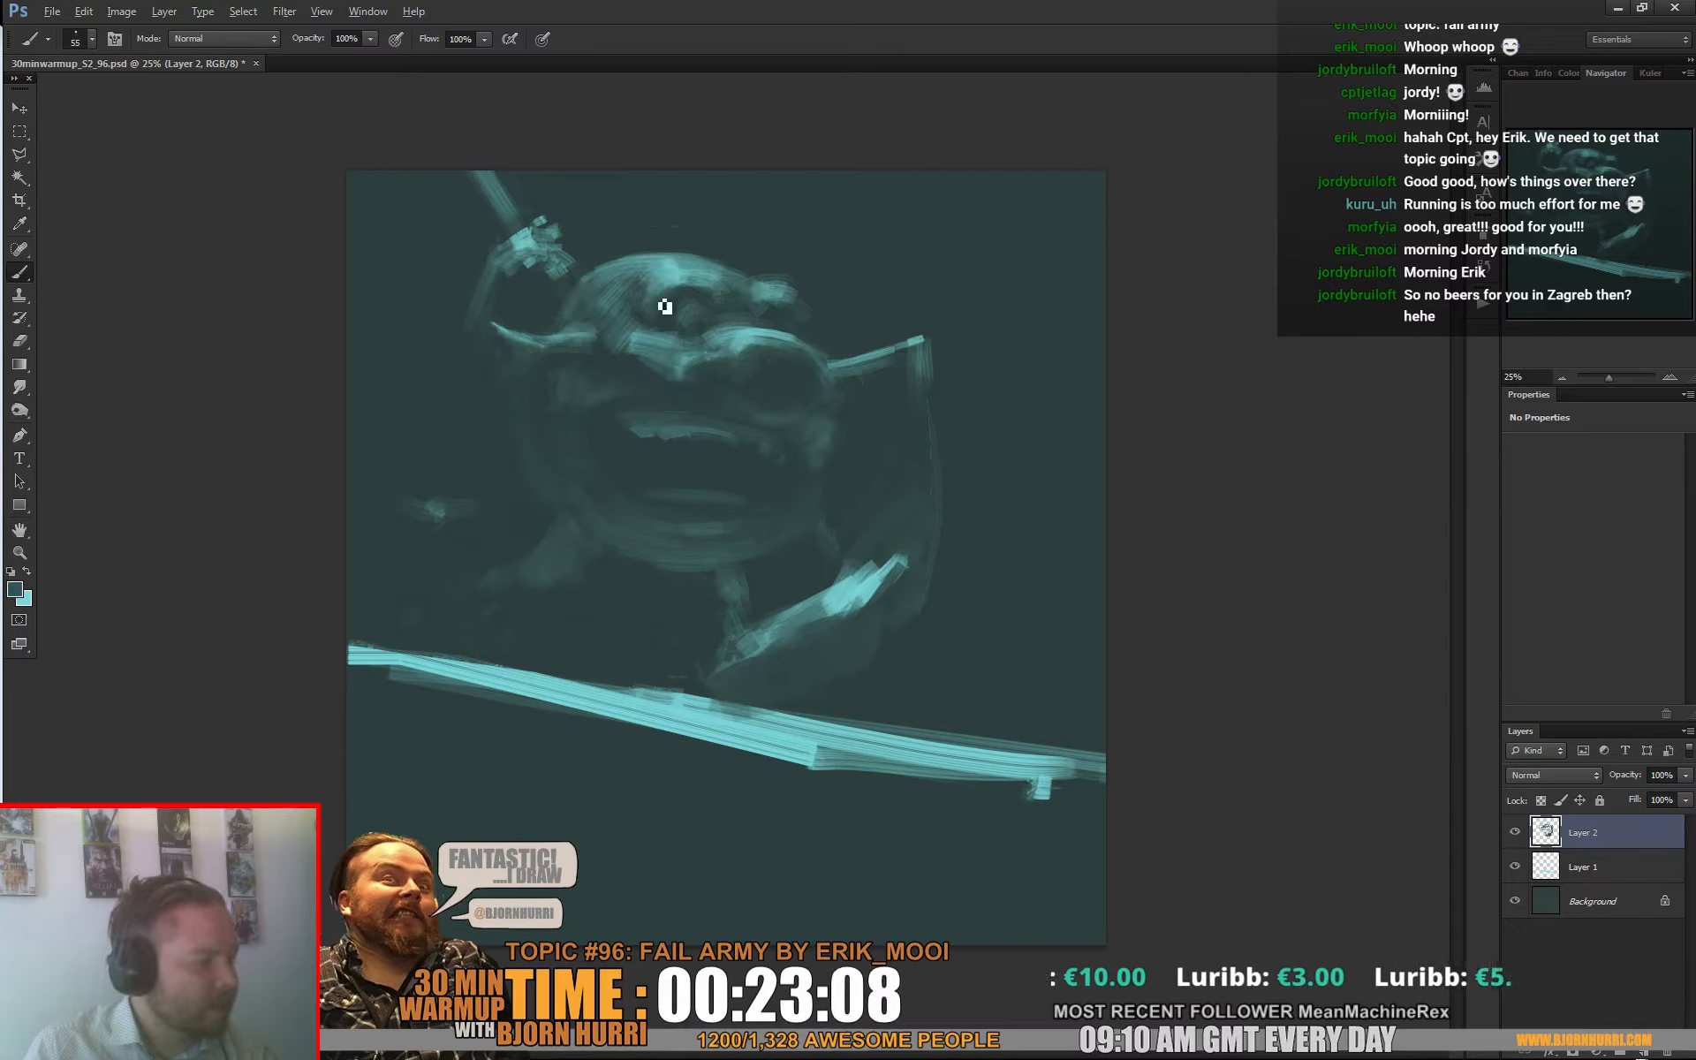
pyautogui.keyDown('alt'); pyautogui.click(663, 283); pyautogui.keyUp('alt')
pyautogui.moveTo(661, 272)
pyautogui.mouseDown()
pyautogui.moveTo(659, 289)
pyautogui.moveTo(676, 285)
pyautogui.mouseUp()
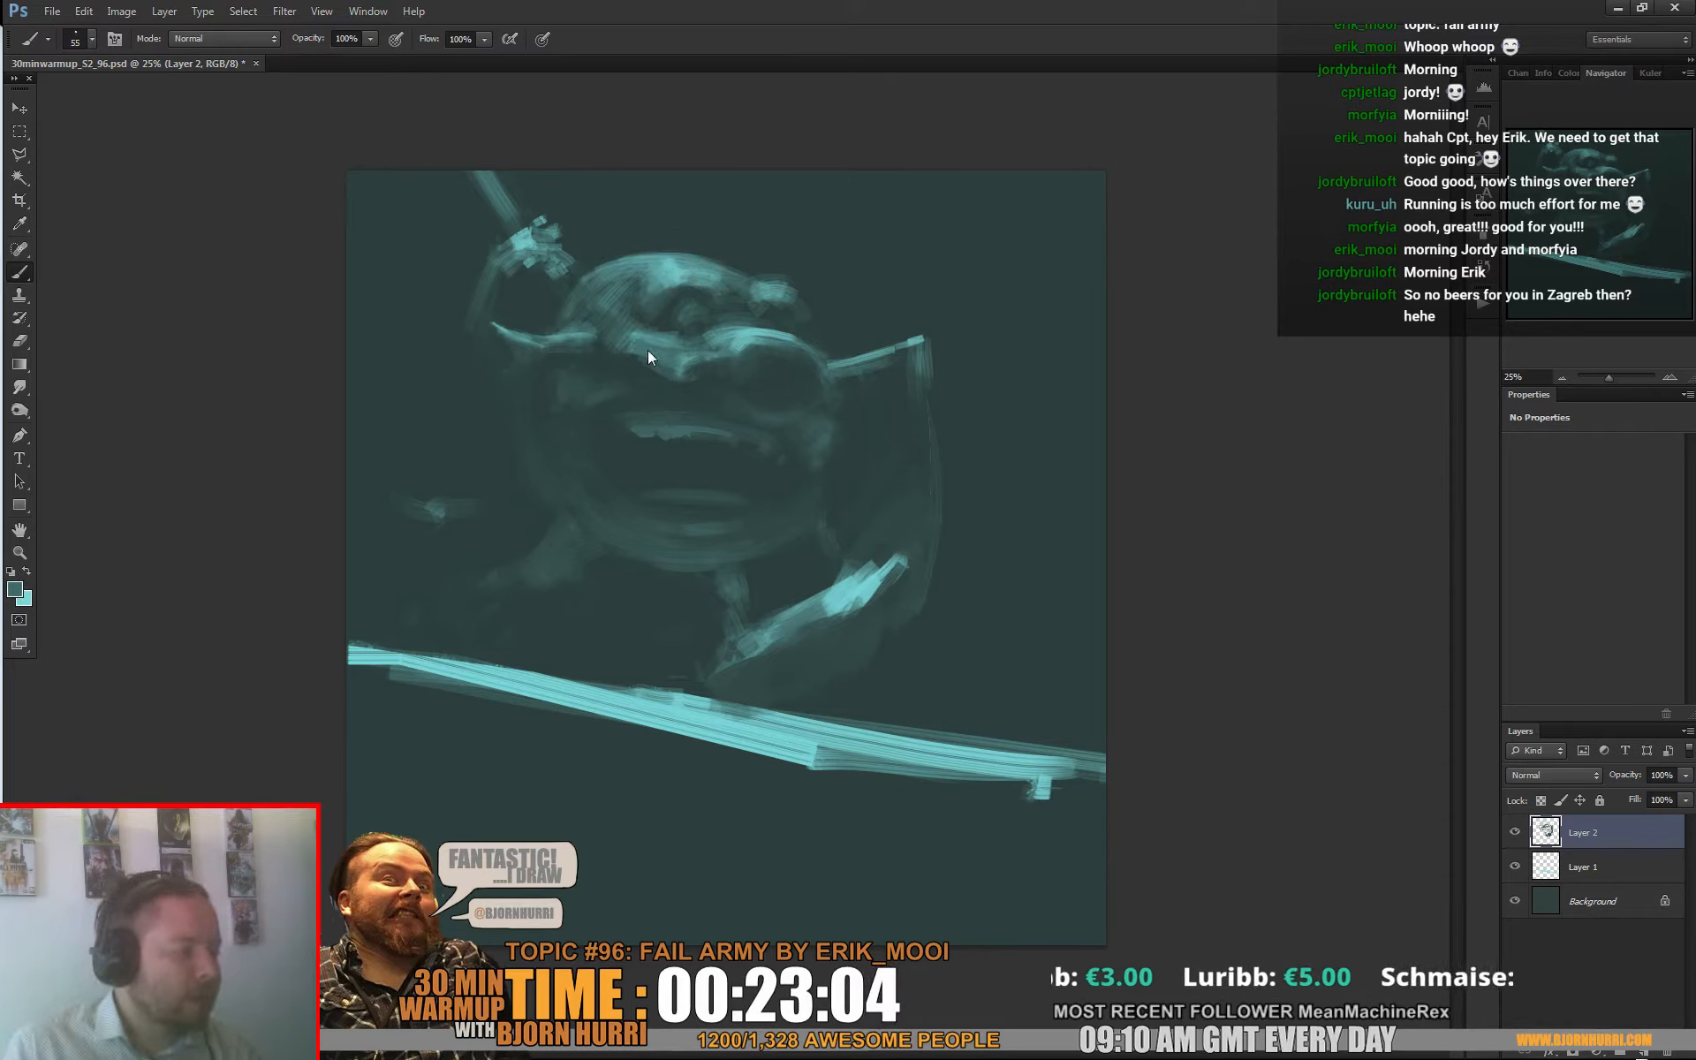
# Step: Model the eyeball and sockets of both eyes with sampled light and dark teal tones at 55 px
pyautogui.keyDown('alt'); pyautogui.click(765, 325); pyautogui.keyUp('alt')
pyautogui.moveTo(654, 345)
pyautogui.mouseDown()
pyautogui.moveTo(716, 354)
pyautogui.moveTo(674, 343)
pyautogui.mouseUp()
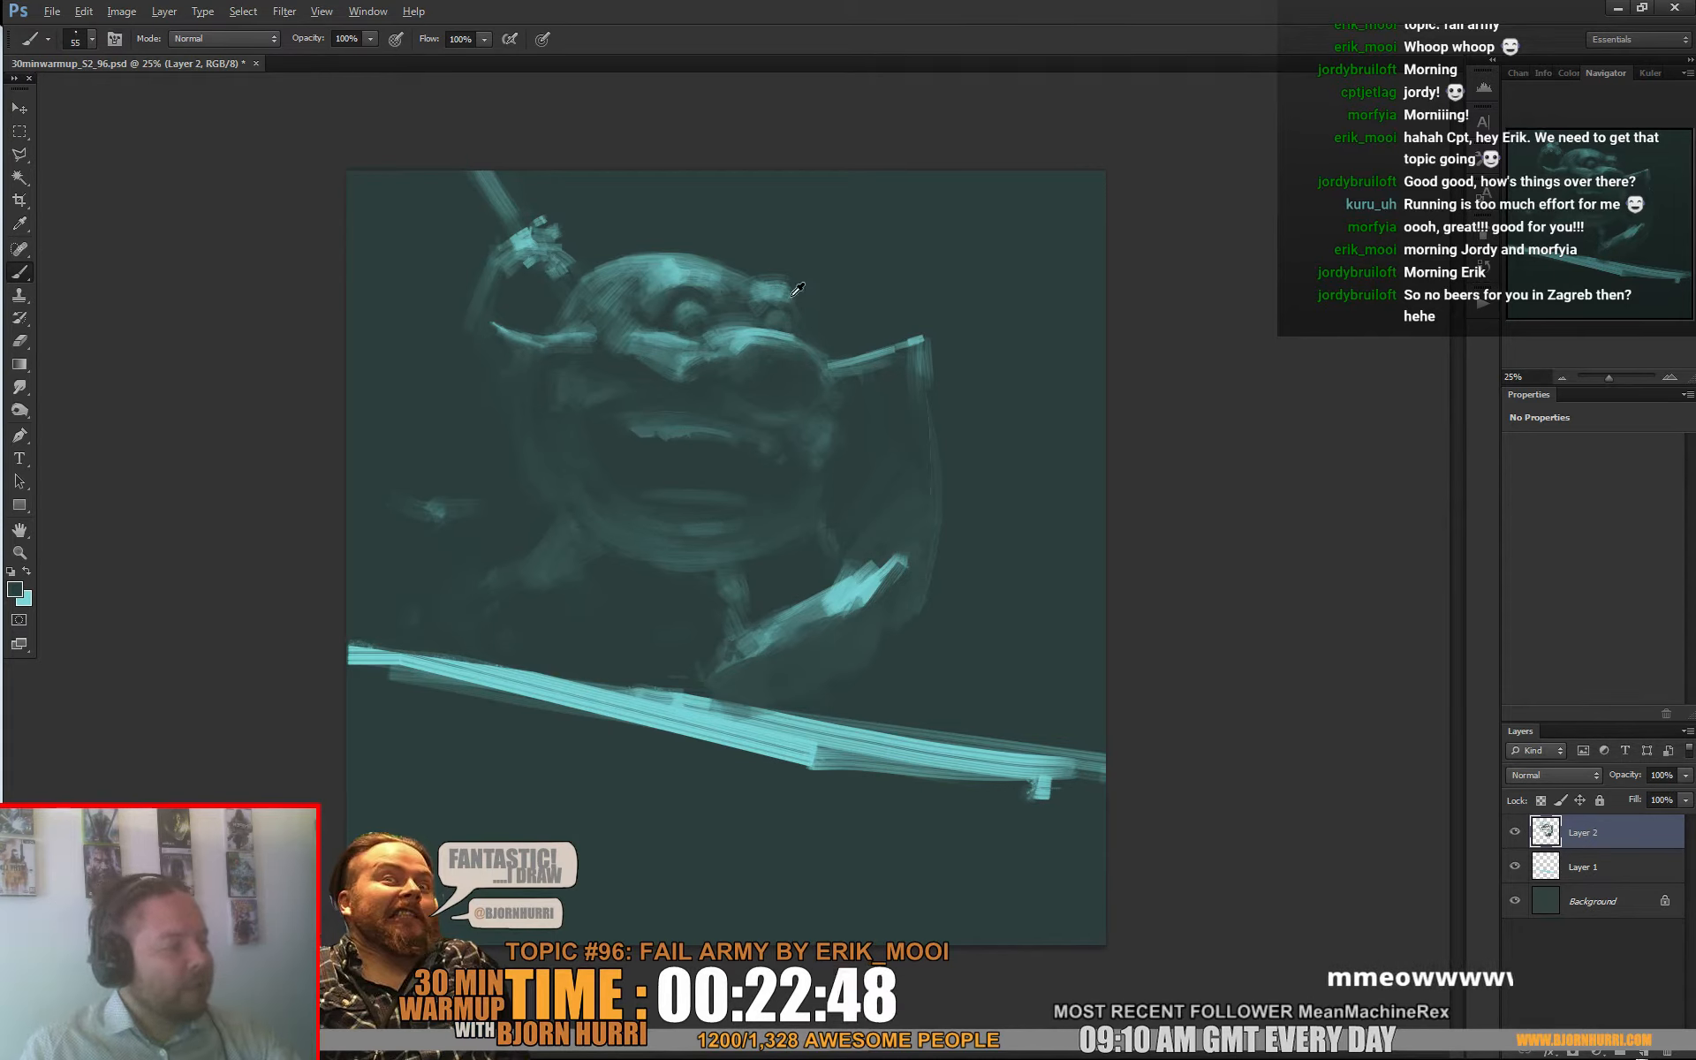
pyautogui.keyDown('alt'); pyautogui.click(804, 325); pyautogui.keyUp('alt')
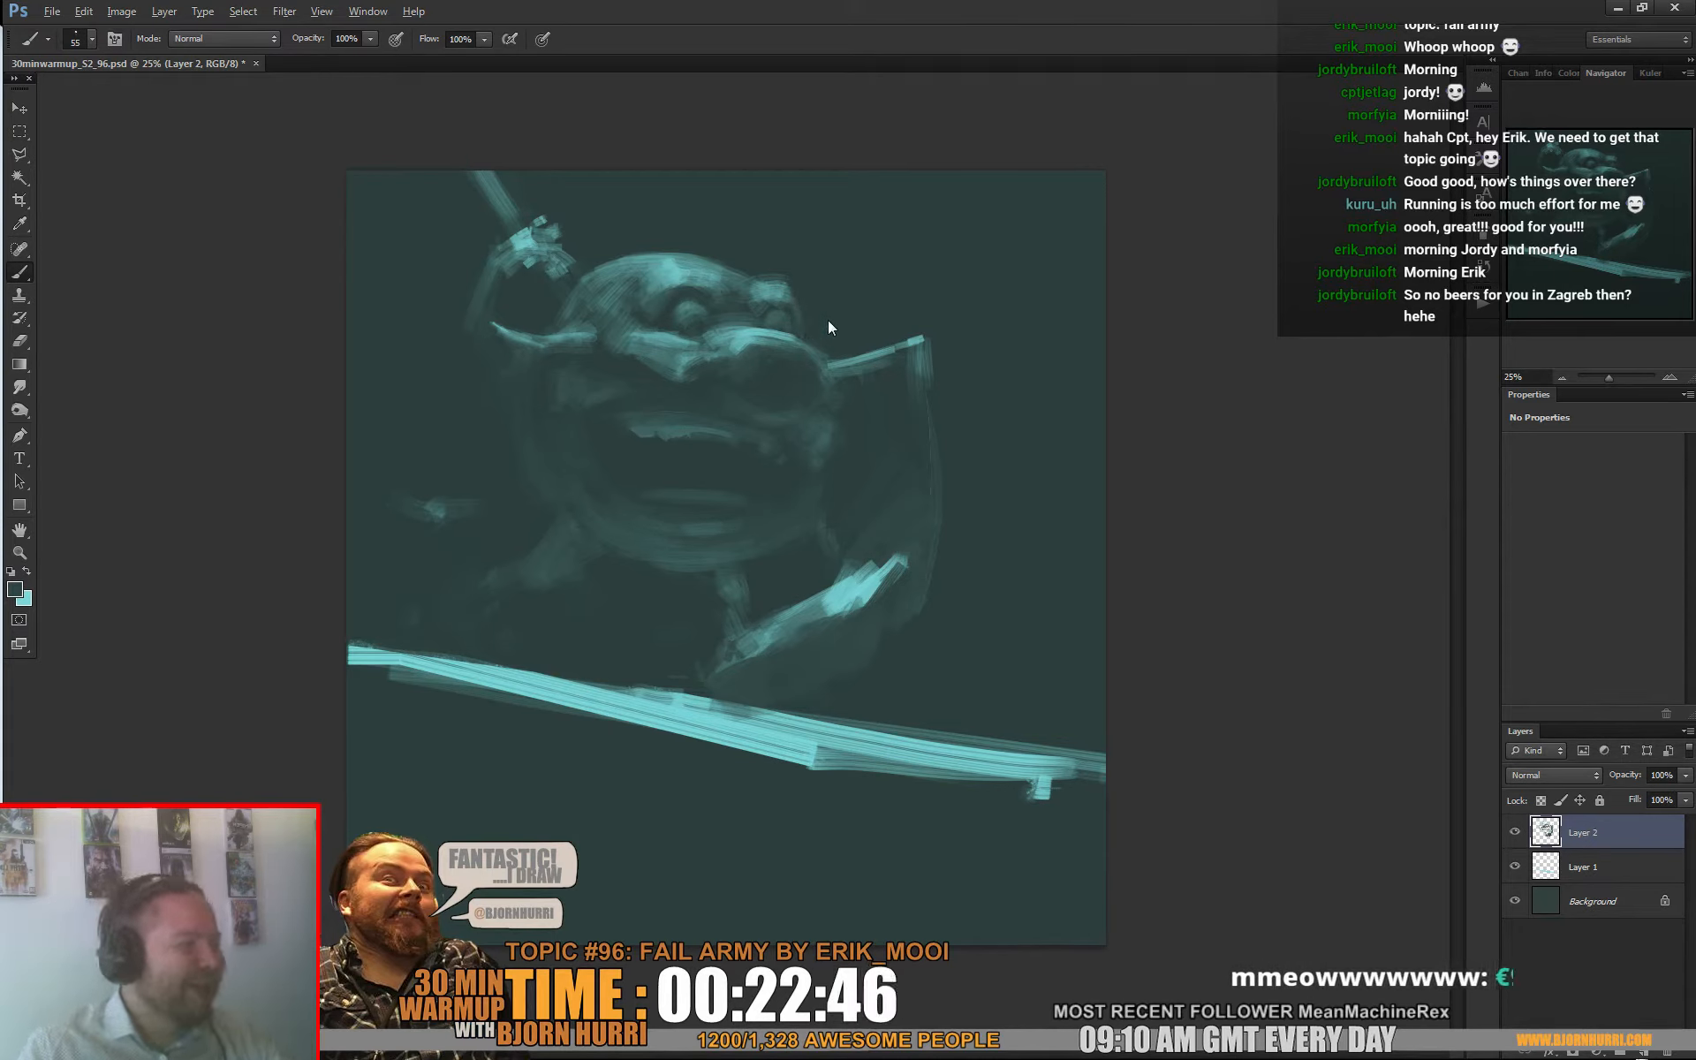
pyautogui.keyDown('alt'); pyautogui.click(695, 291); pyautogui.keyUp('alt')
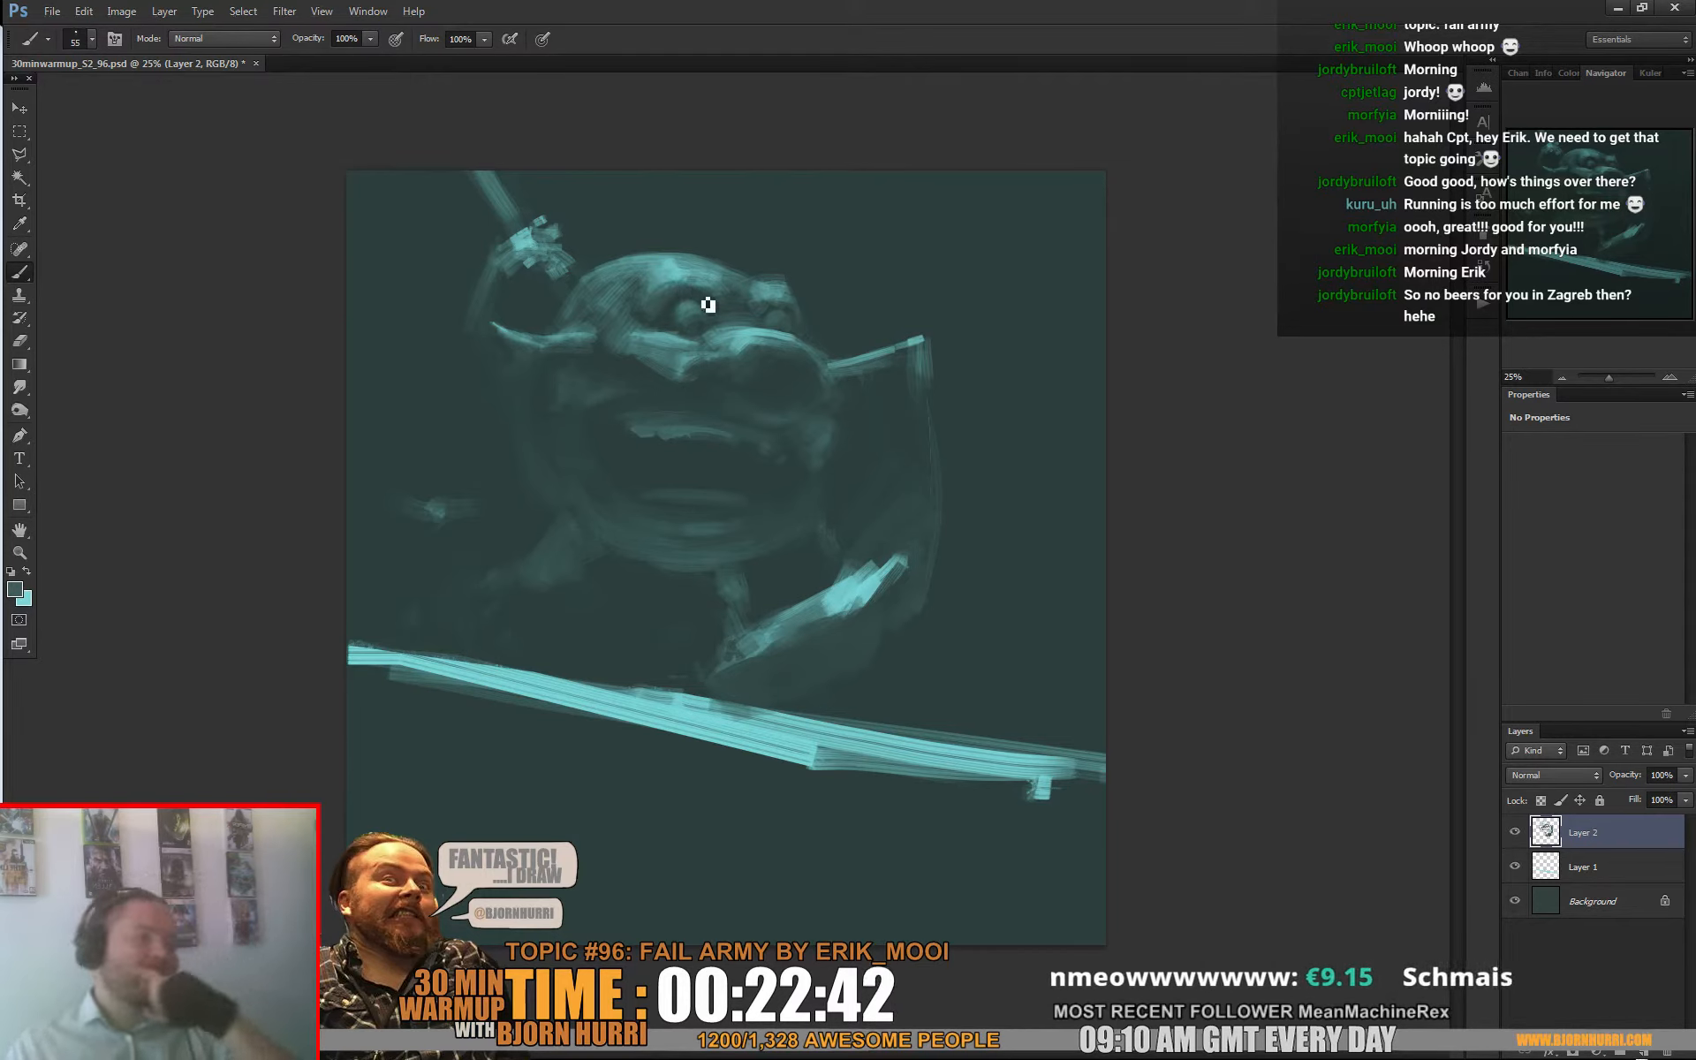
pyautogui.keyDown('alt'); pyautogui.click(667, 320); pyautogui.keyUp('alt')
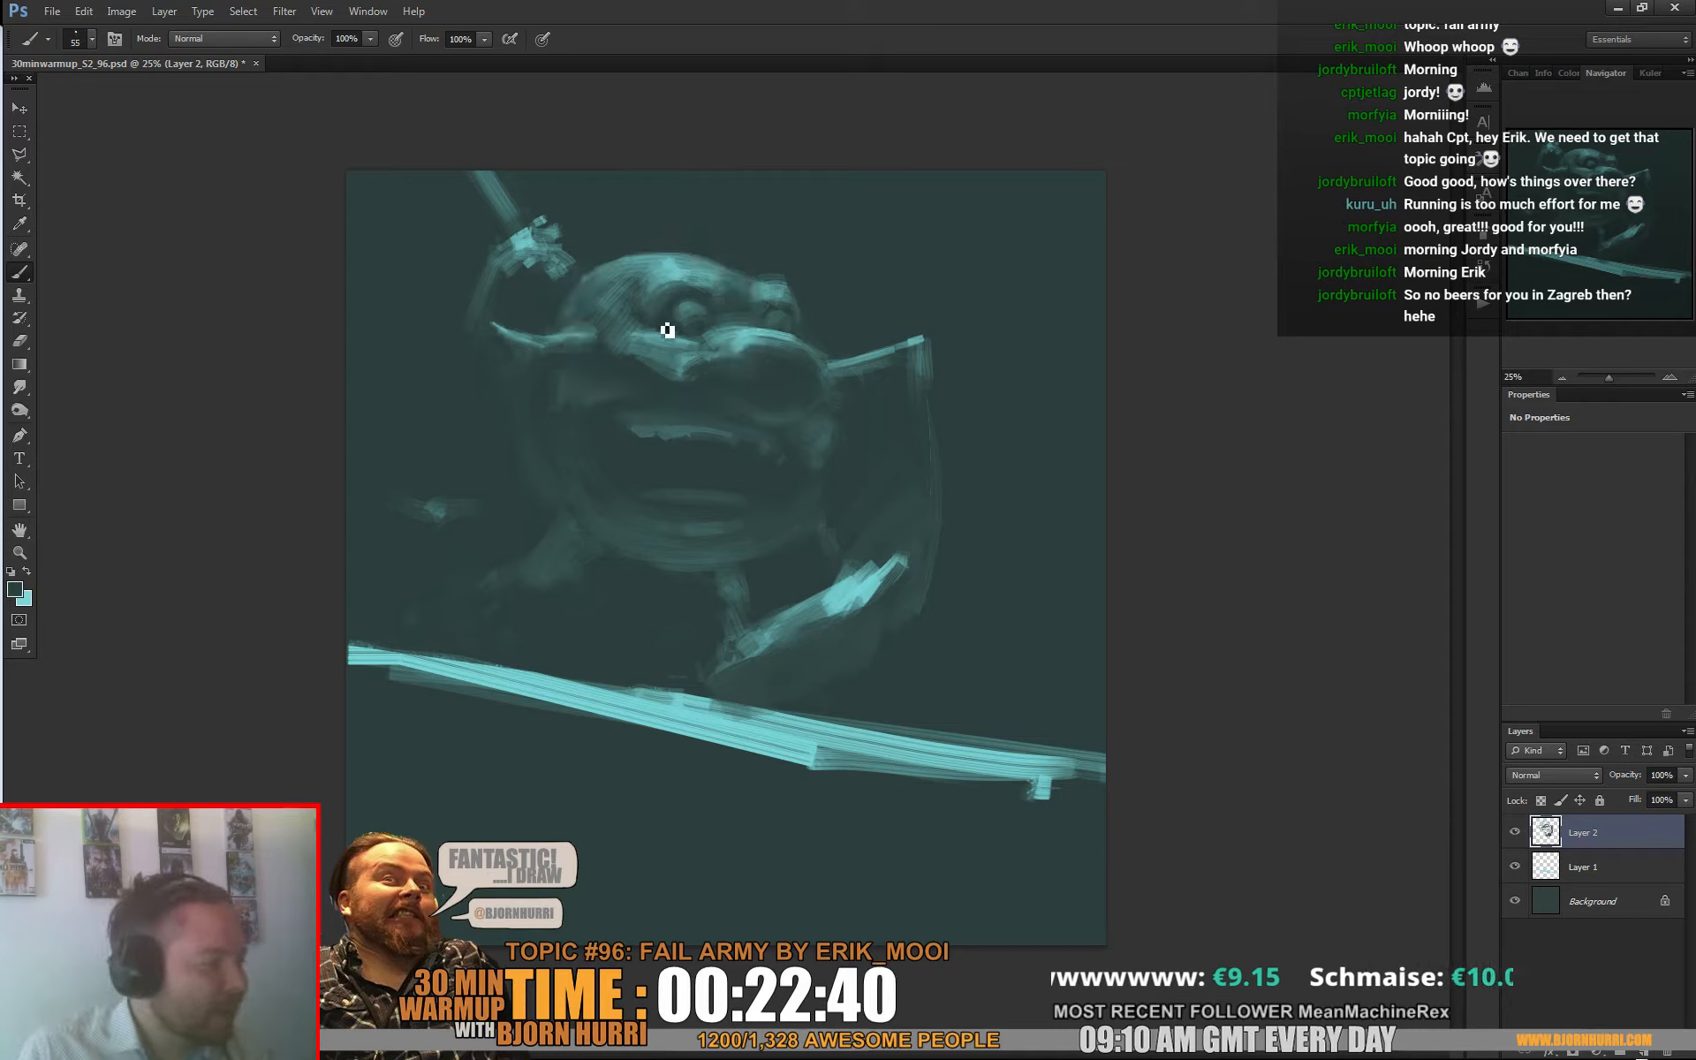
pyautogui.keyDown('alt'); pyautogui.click(693, 306); pyautogui.keyUp('alt')
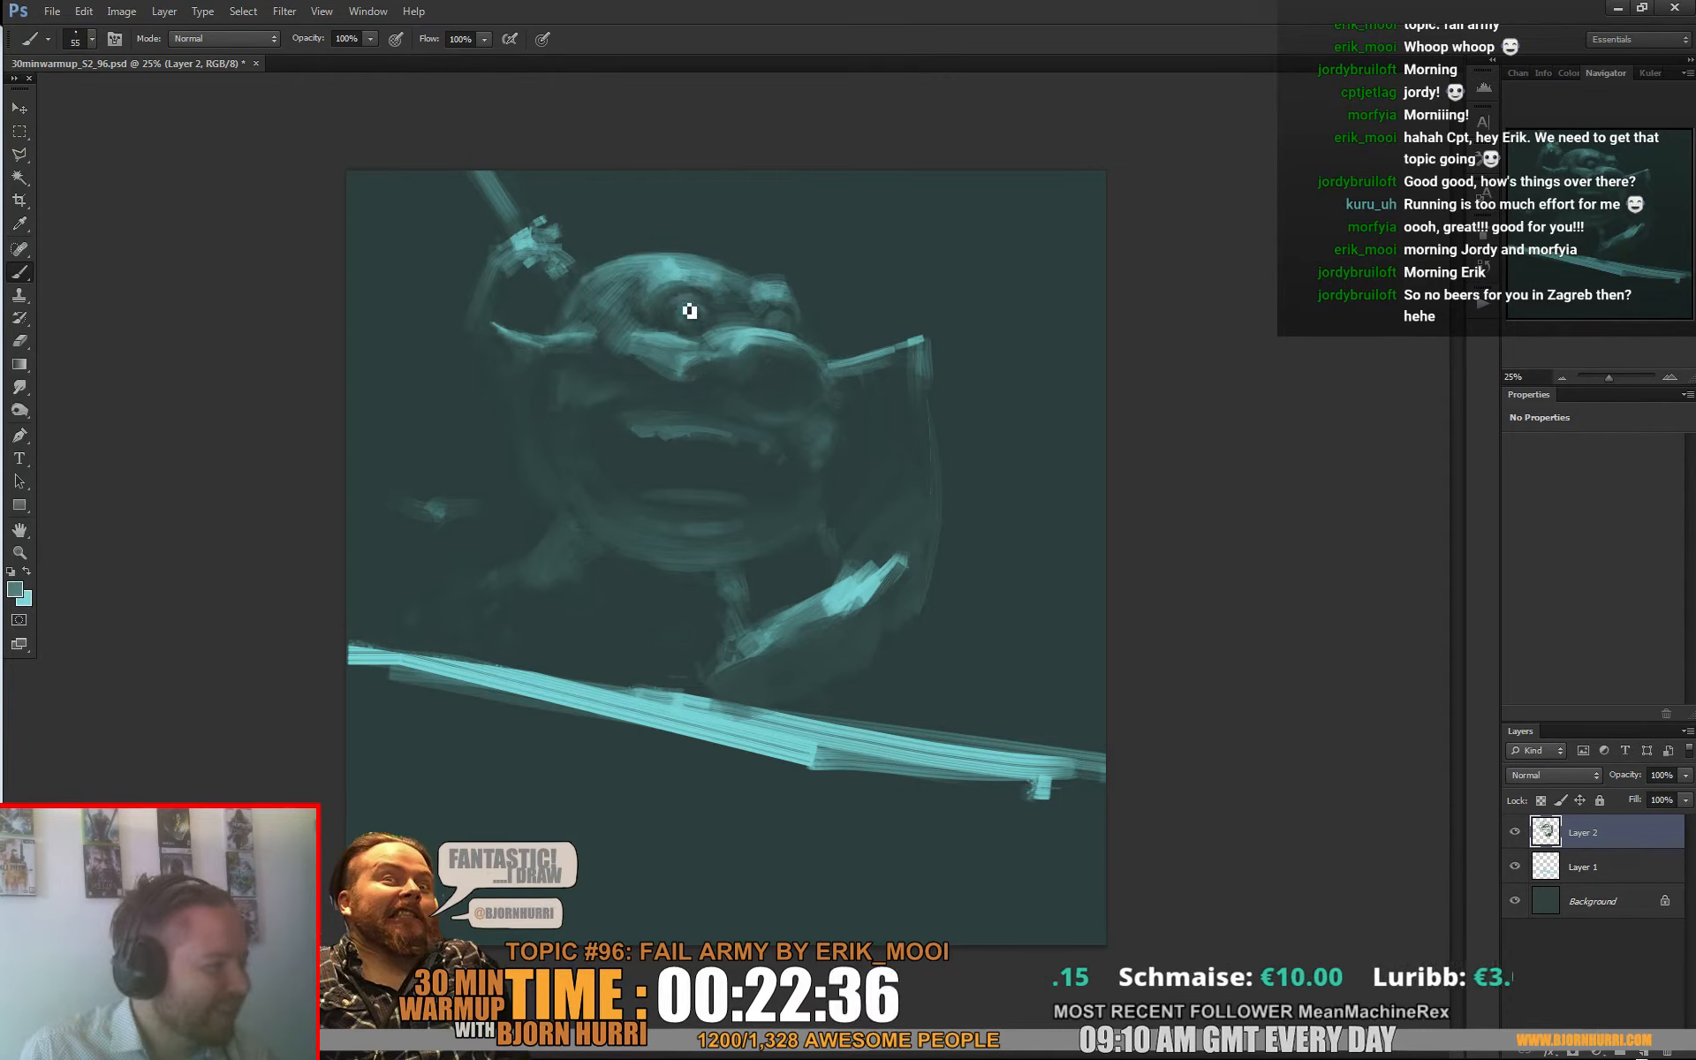
# Step: Add small light and dark accents to the near eye with a 25 px brush and sampled teal tones
pyautogui.keyDown('alt'); pyautogui.click(720, 294); pyautogui.keyUp('alt')
pyautogui.rightClick(720, 293)
pyautogui.click(686, 305)
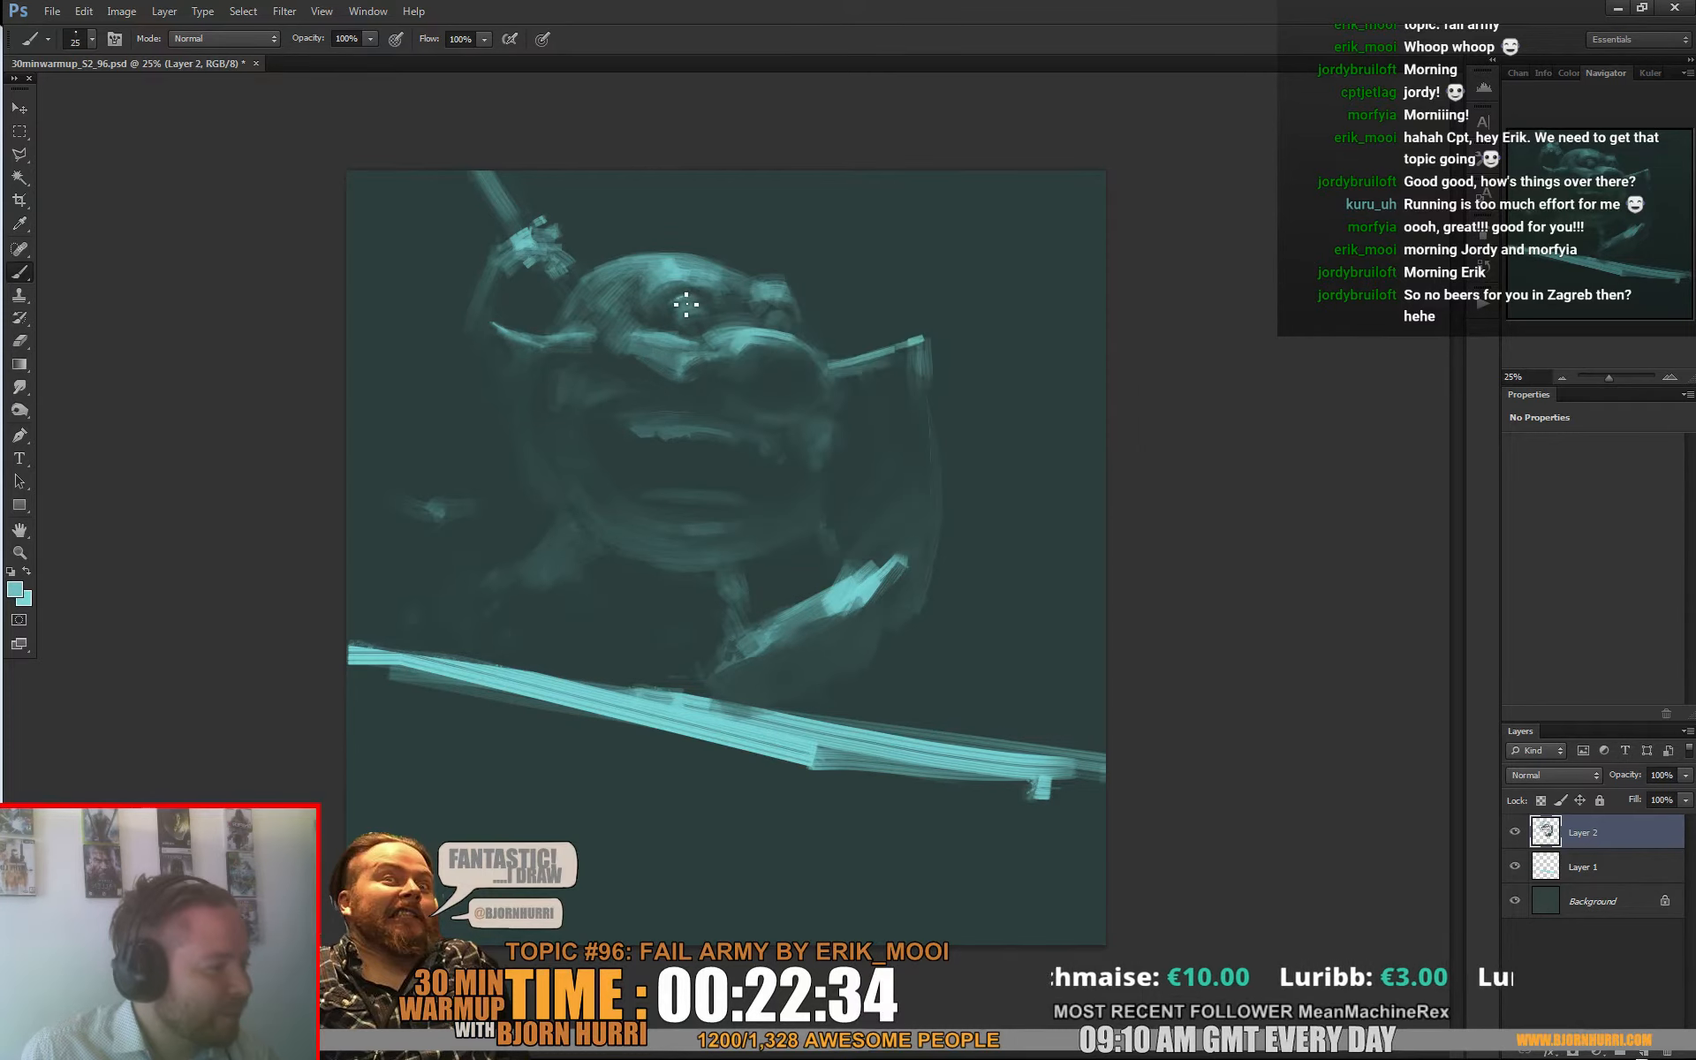
pyautogui.keyDown('alt'); pyautogui.click(705, 302); pyautogui.keyUp('alt')
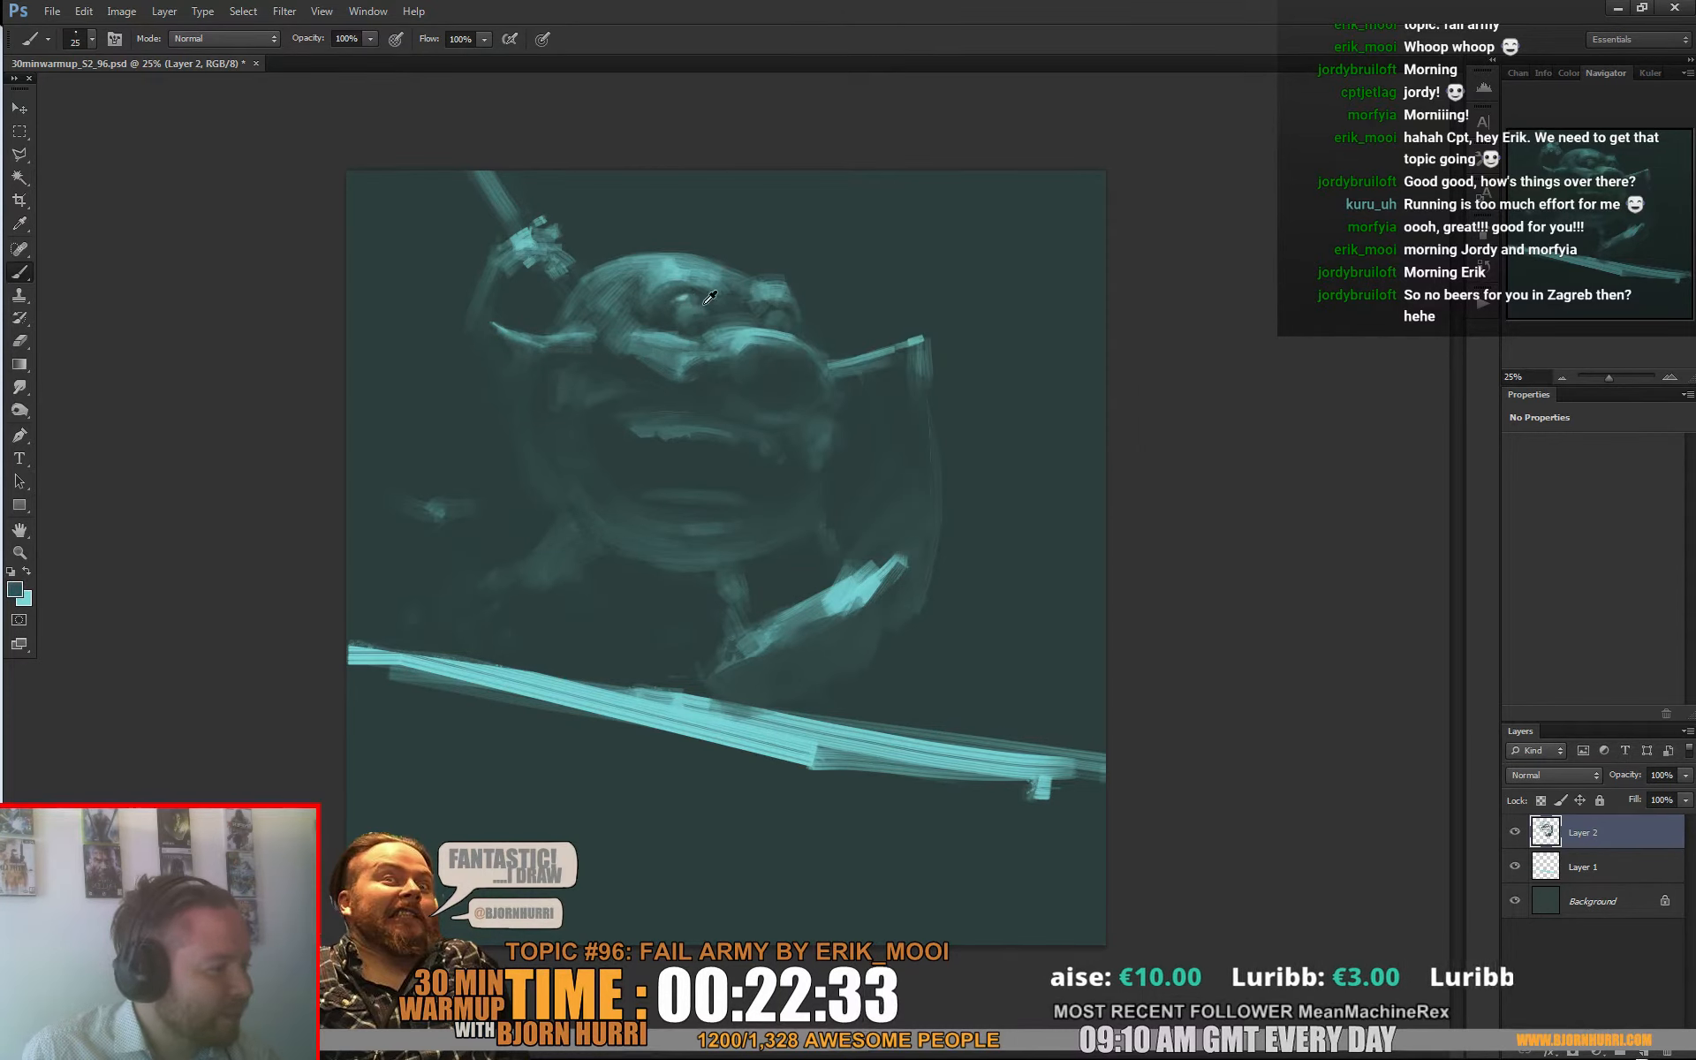
# Step: Refine the shading around the near eye and brow with sampled teal tones, using the brush at 35 px and 57 px
pyautogui.rightClick(747, 331)
pyautogui.press(']')
pyautogui.keyDown('alt'); pyautogui.click(678, 275); pyautogui.keyUp('alt')
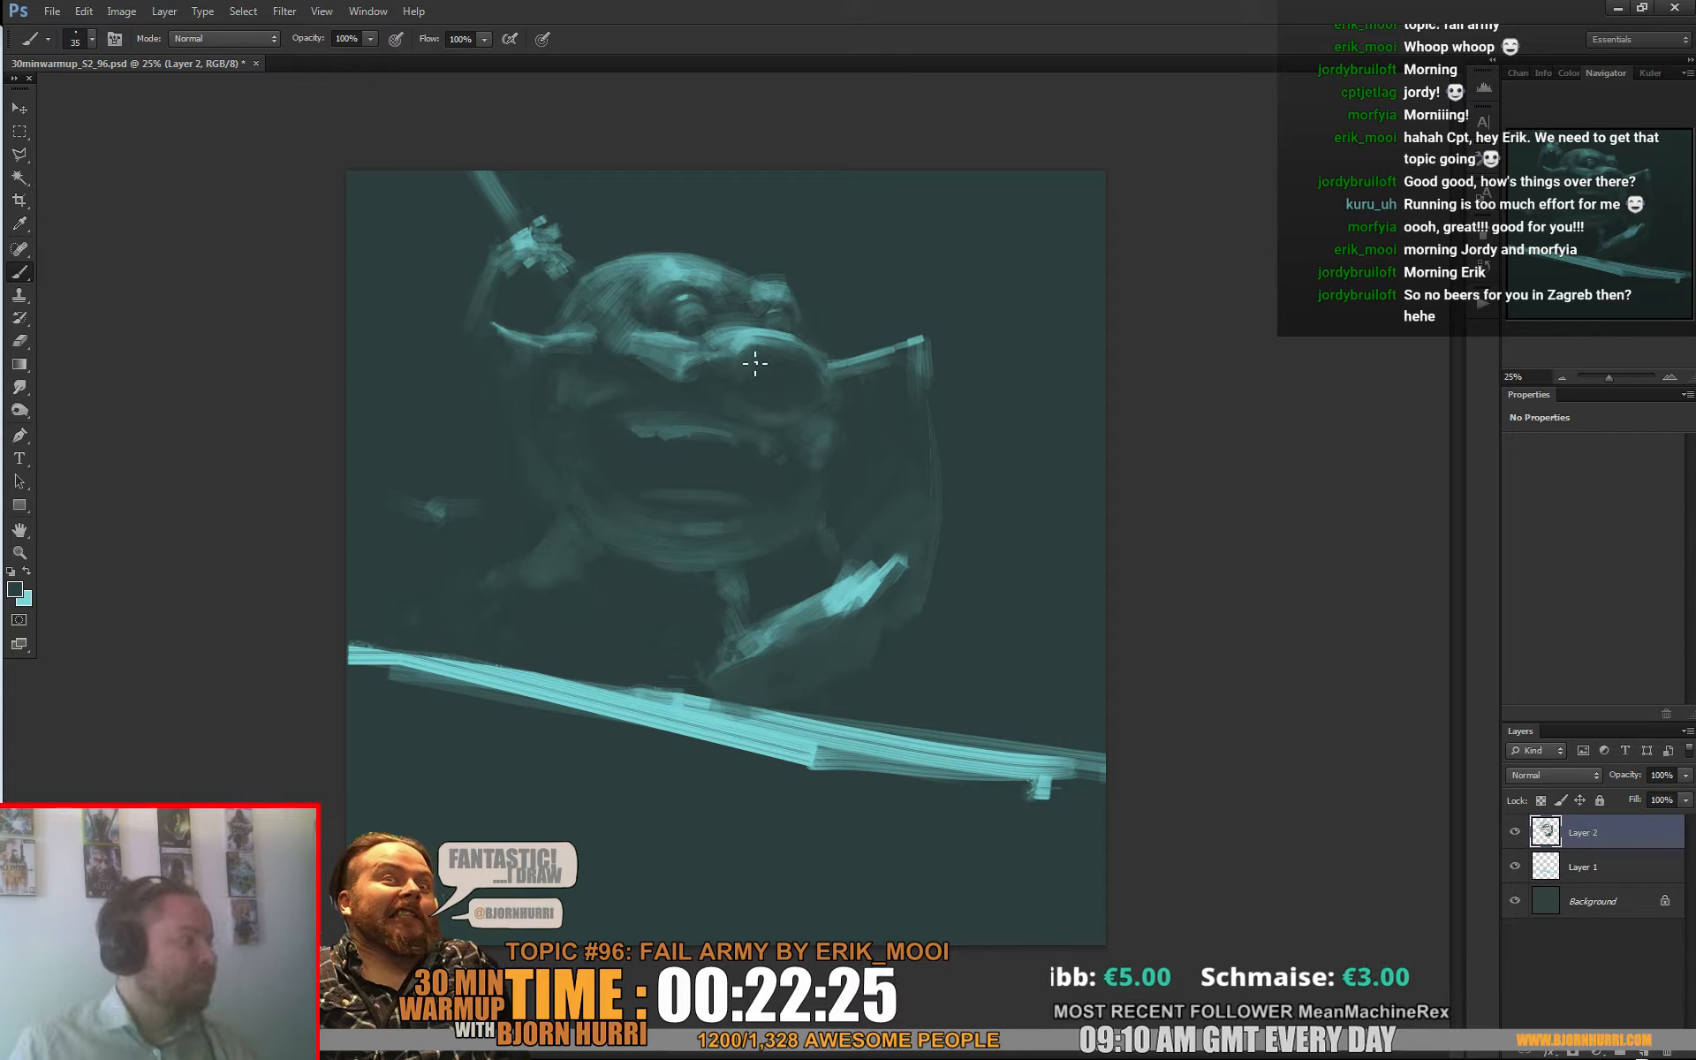
pyautogui.rightClick(698, 281)
pyautogui.moveTo(751, 323); pyautogui.dragTo(760, 323)
pyautogui.keyDown('alt'); pyautogui.click(676, 272); pyautogui.keyUp('alt')
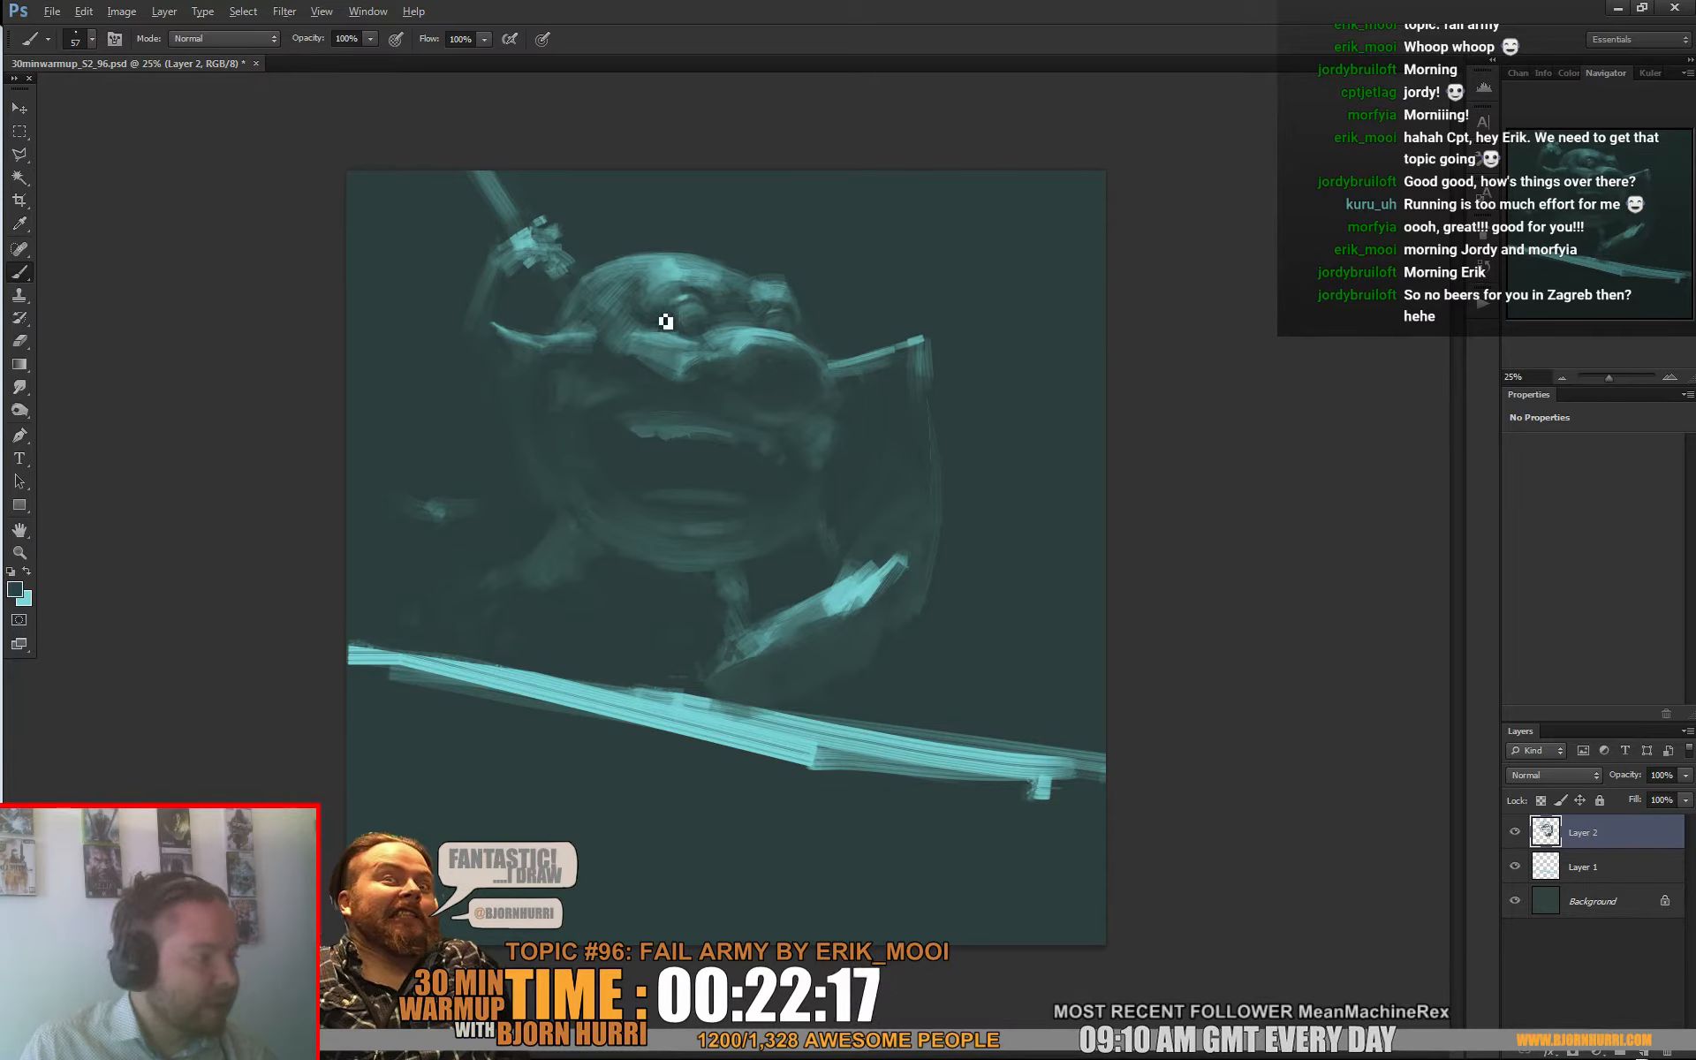
pyautogui.keyDown('alt'); pyautogui.click(653, 294); pyautogui.keyUp('alt')
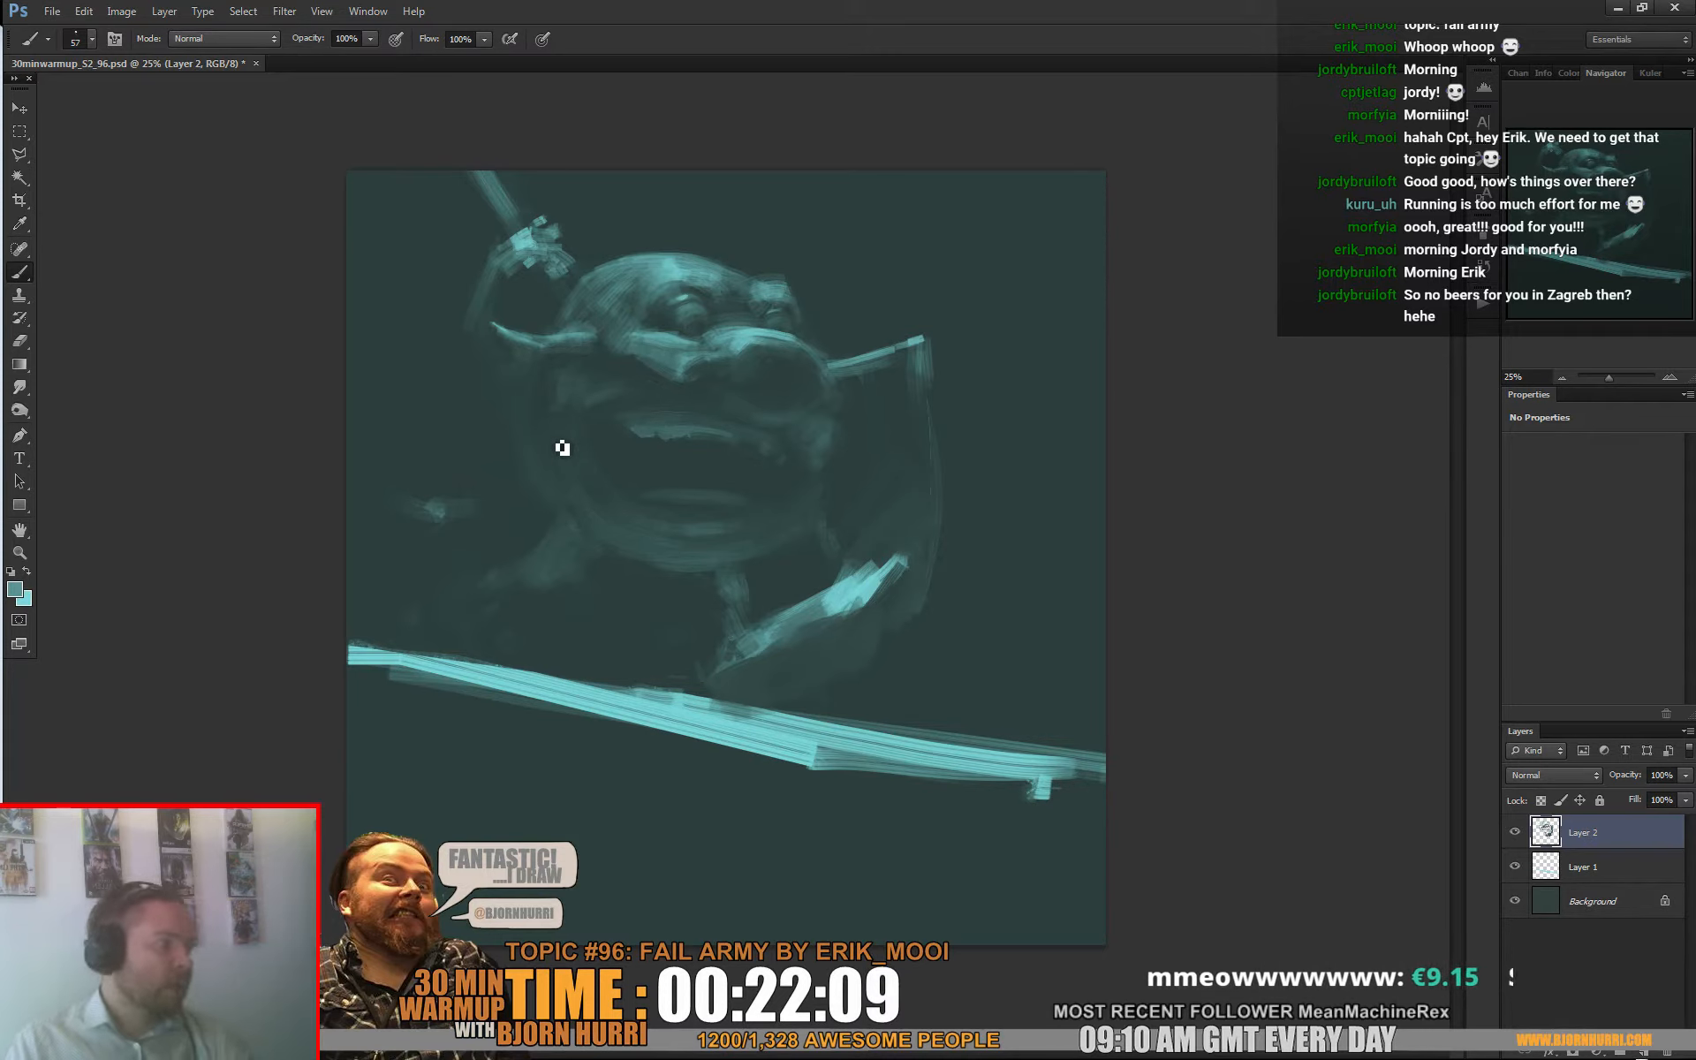
# Step: Reshape the cheek edge beside the nose with sampled dark and mid teal tones, enlarging the brush to 102 px
pyautogui.keyDown('alt'); pyautogui.click(693, 386); pyautogui.keyUp('alt')
pyautogui.moveTo(666, 382); pyautogui.dragTo(691, 372)
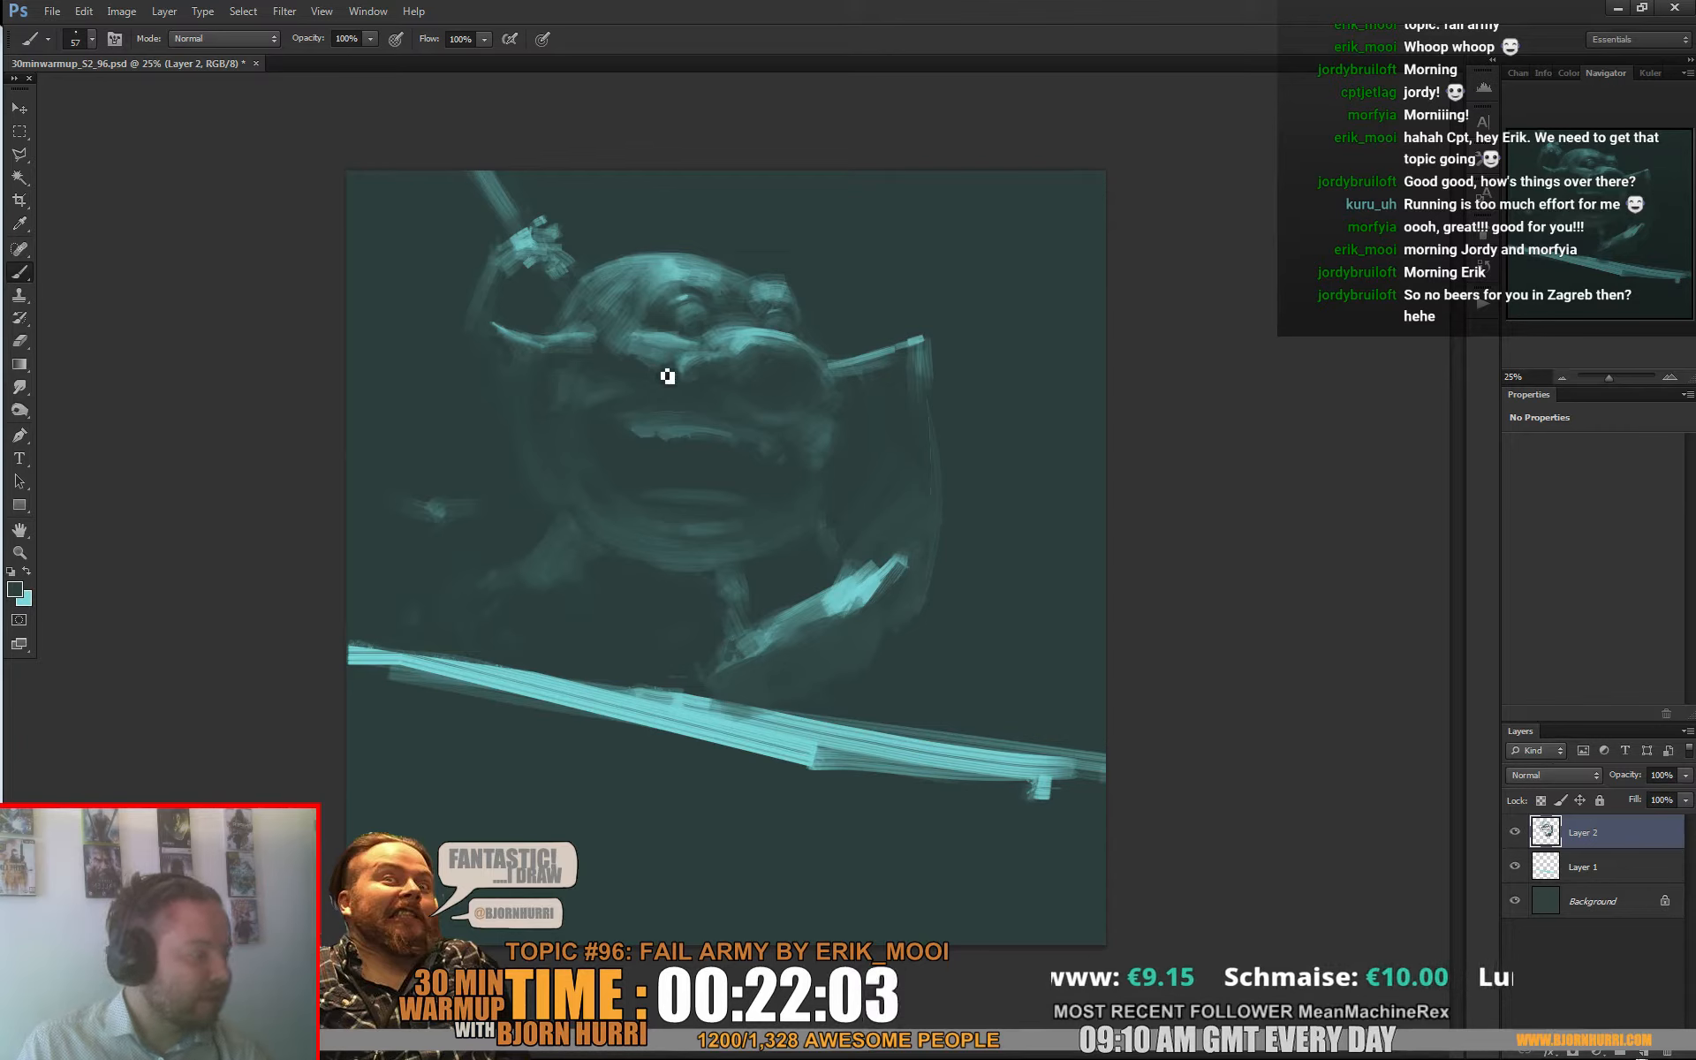
pyautogui.rightClick(752, 362)
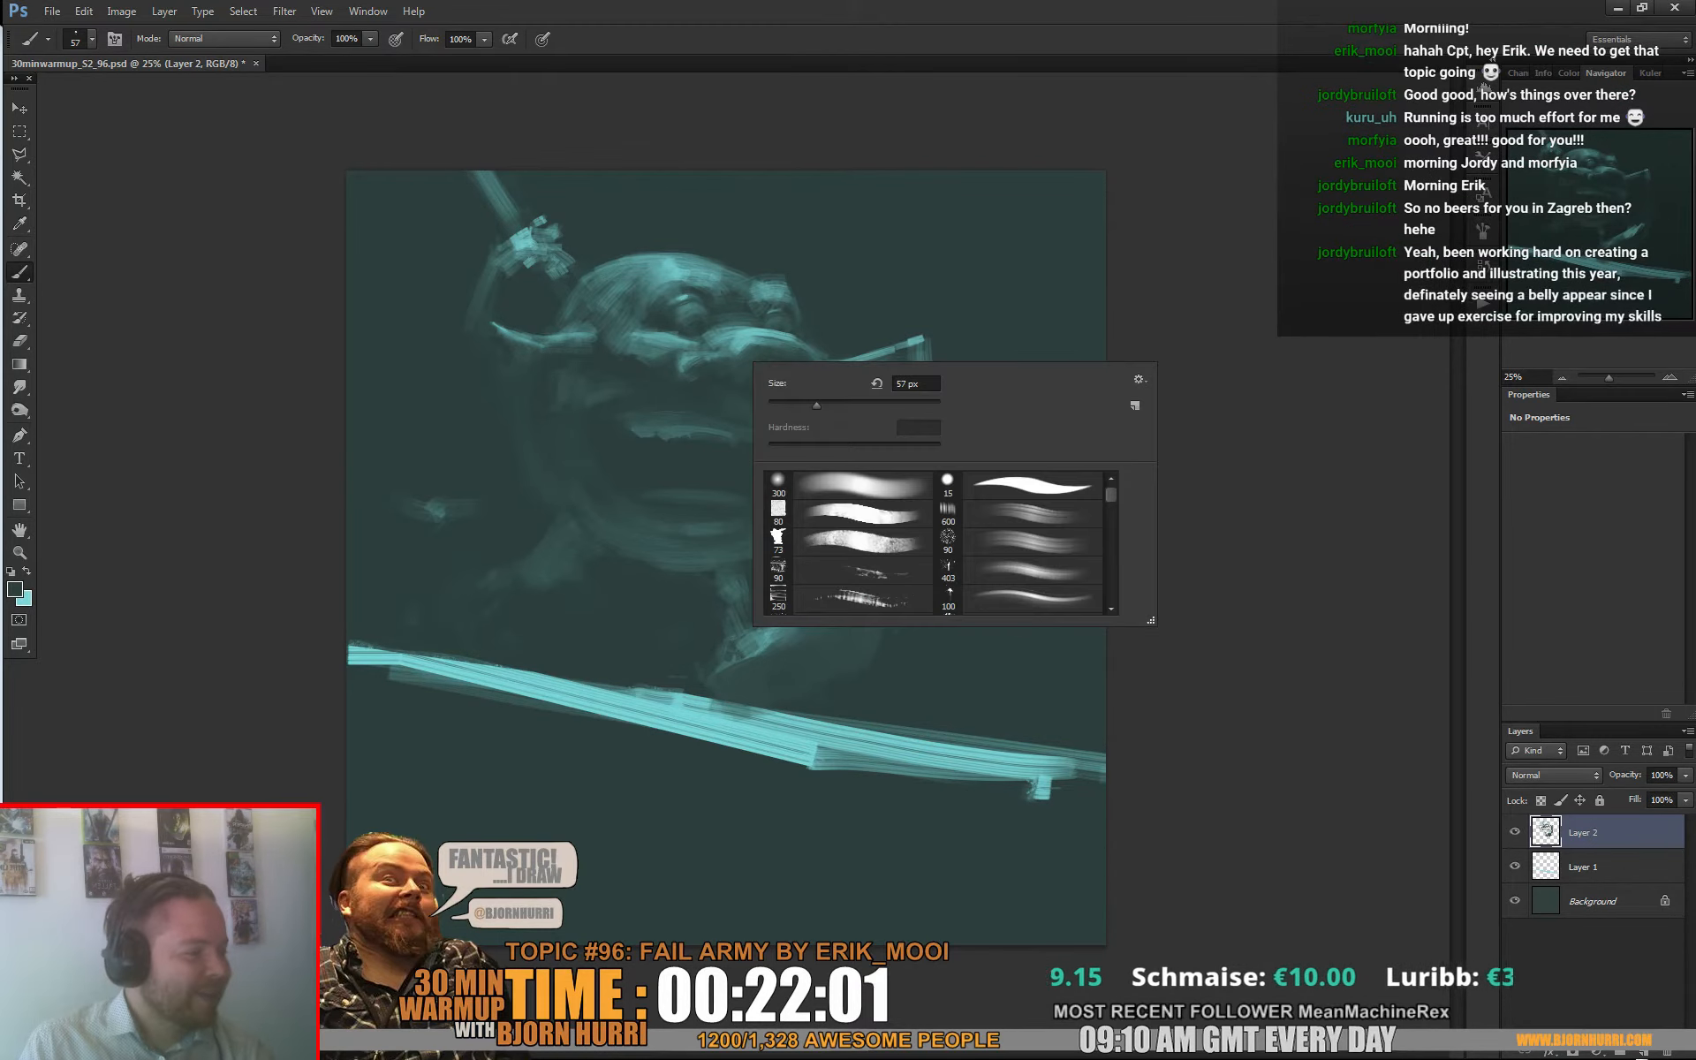
pyautogui.moveTo(814, 404); pyautogui.dragTo(827, 403)
pyautogui.keyDown('alt'); pyautogui.click(652, 369); pyautogui.keyUp('alt')
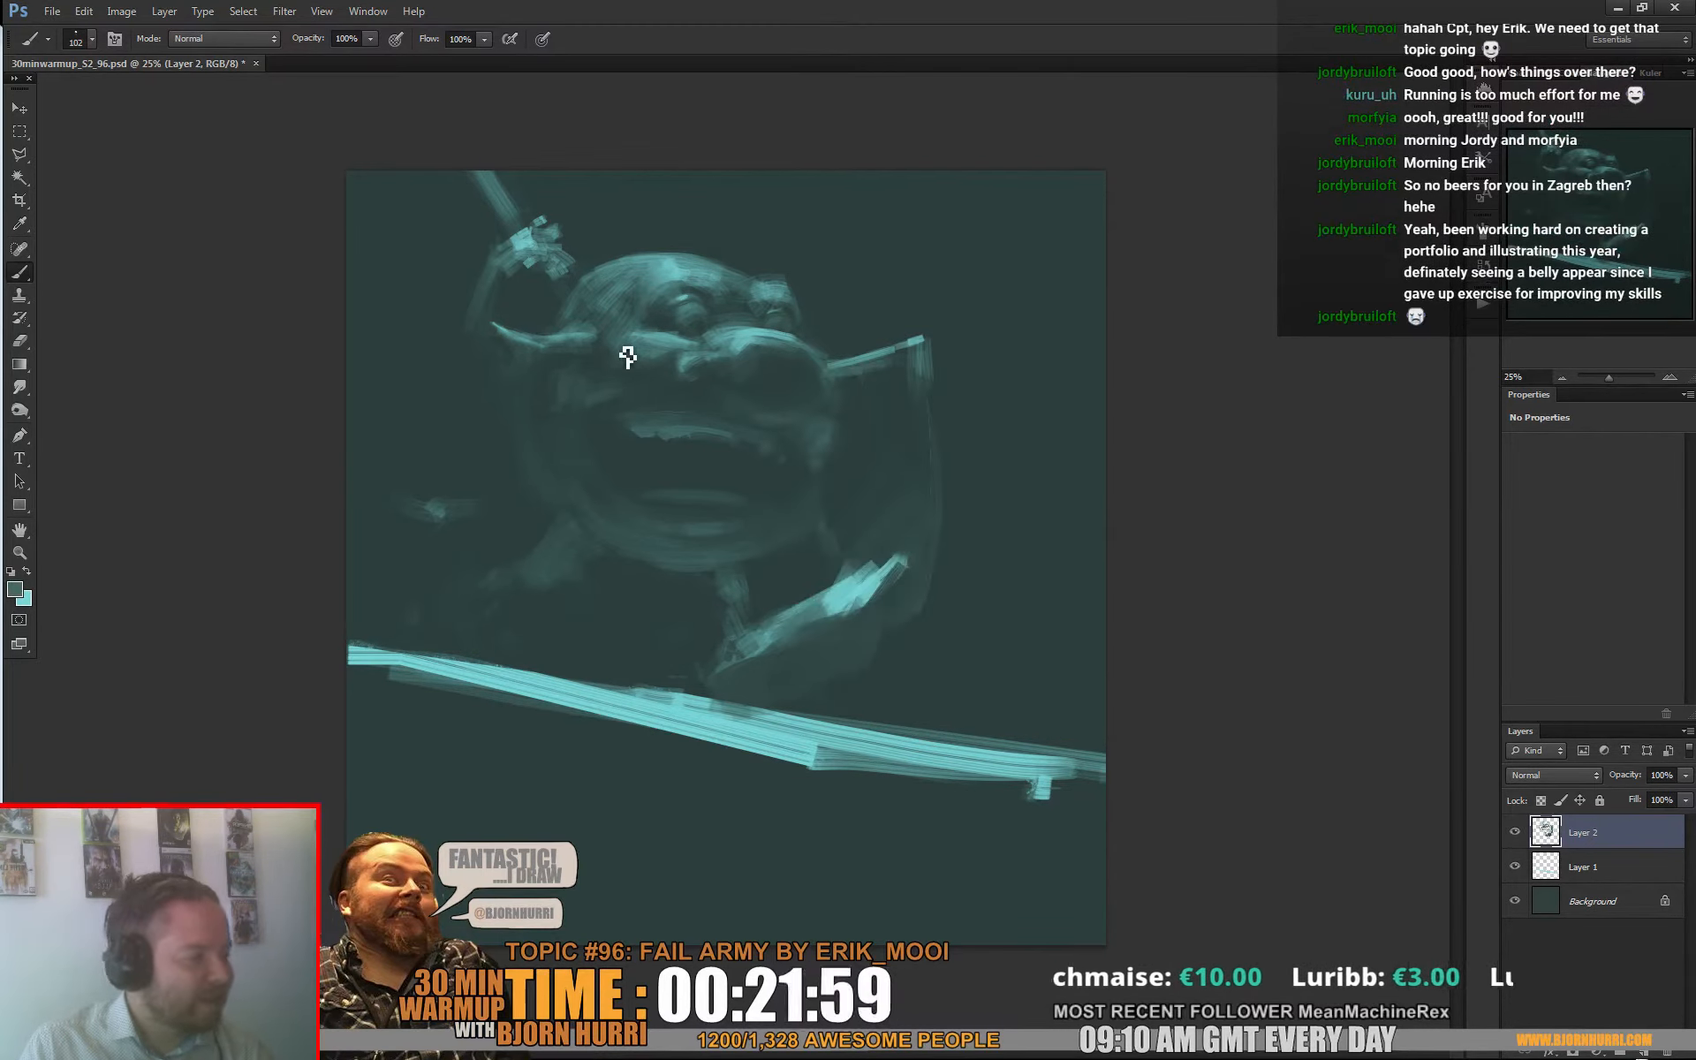
pyautogui.keyDown('alt'); pyautogui.click(673, 335); pyautogui.keyUp('alt')
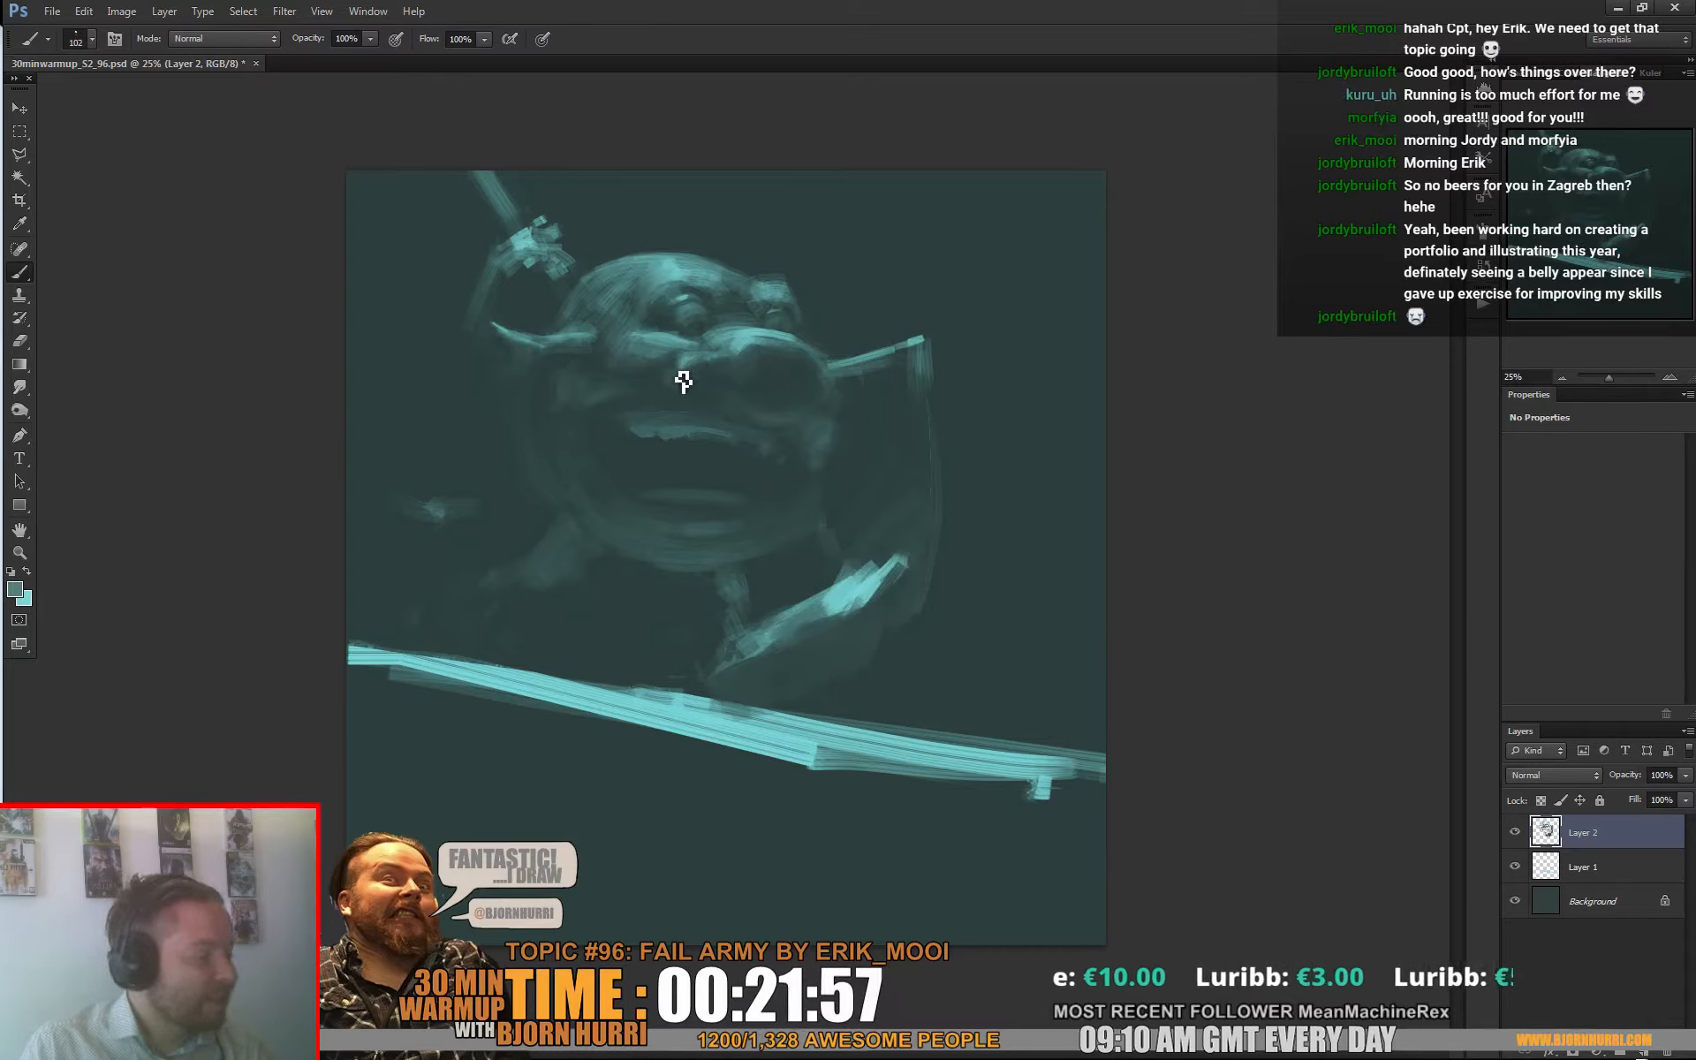
pyautogui.keyDown('alt'); pyautogui.click(720, 389); pyautogui.keyUp('alt')
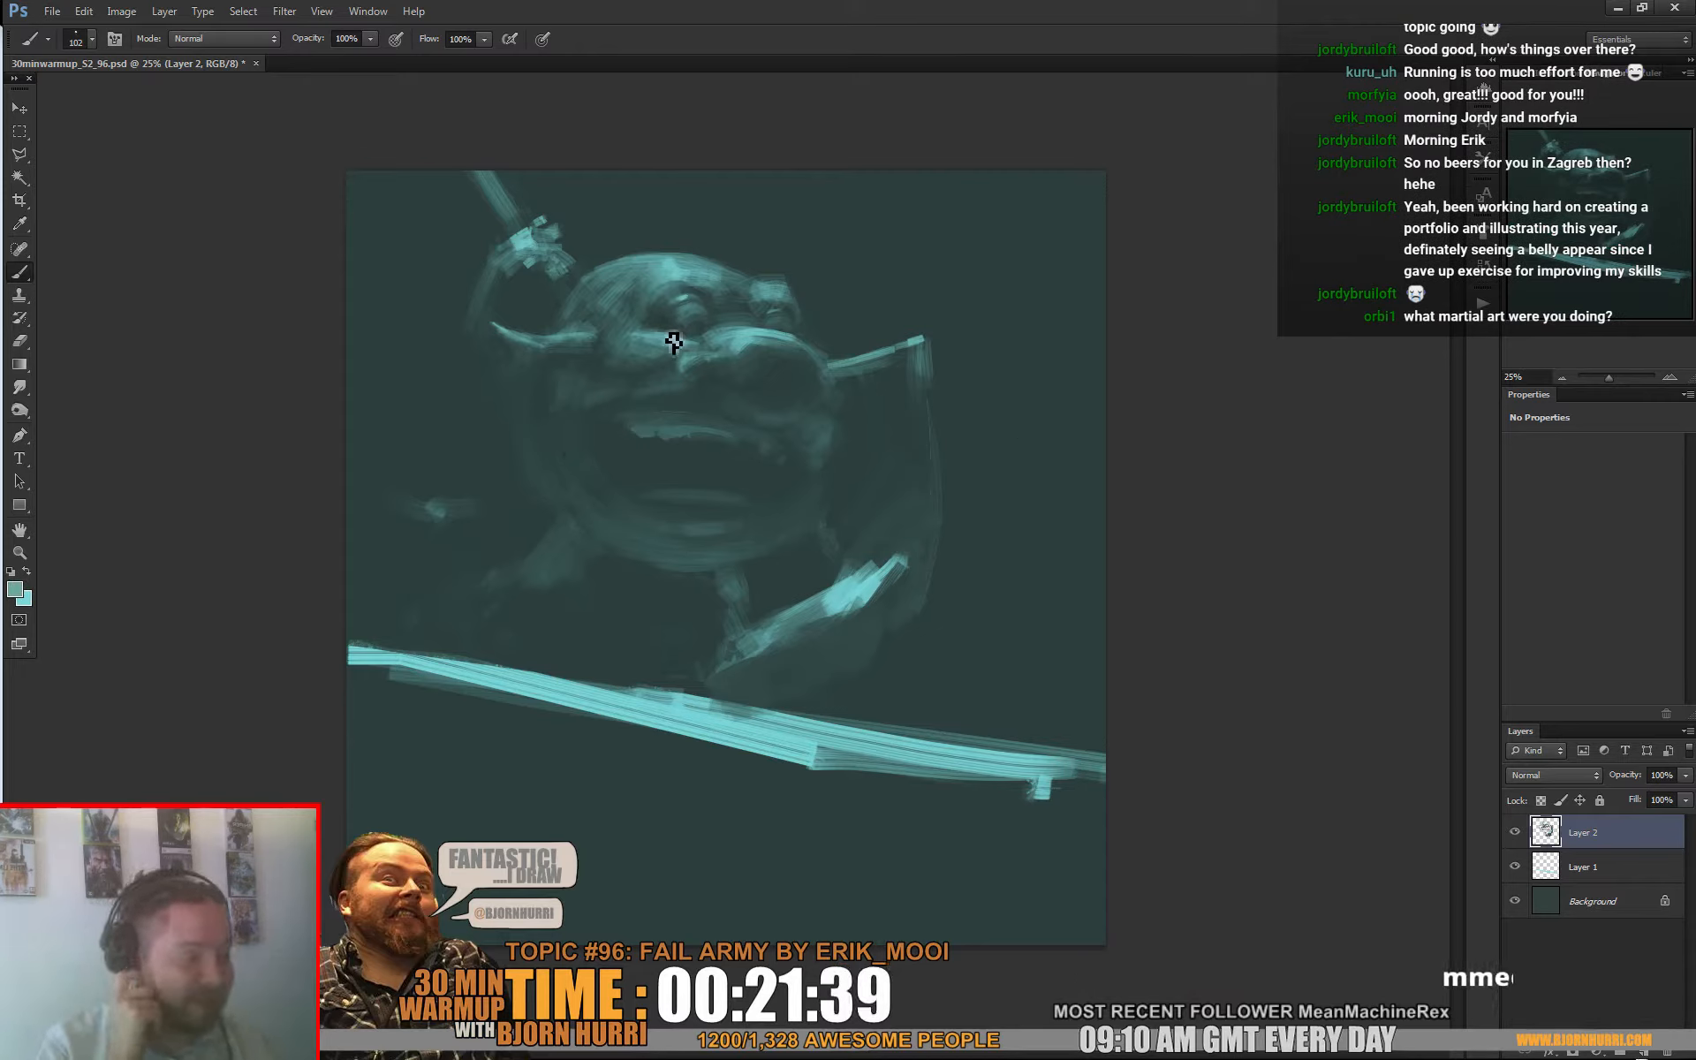
# Step: Build up the cheek highlight and the fold beside the nose with a 52 px brush and sampled teal tones
pyautogui.rightClick(760, 354)
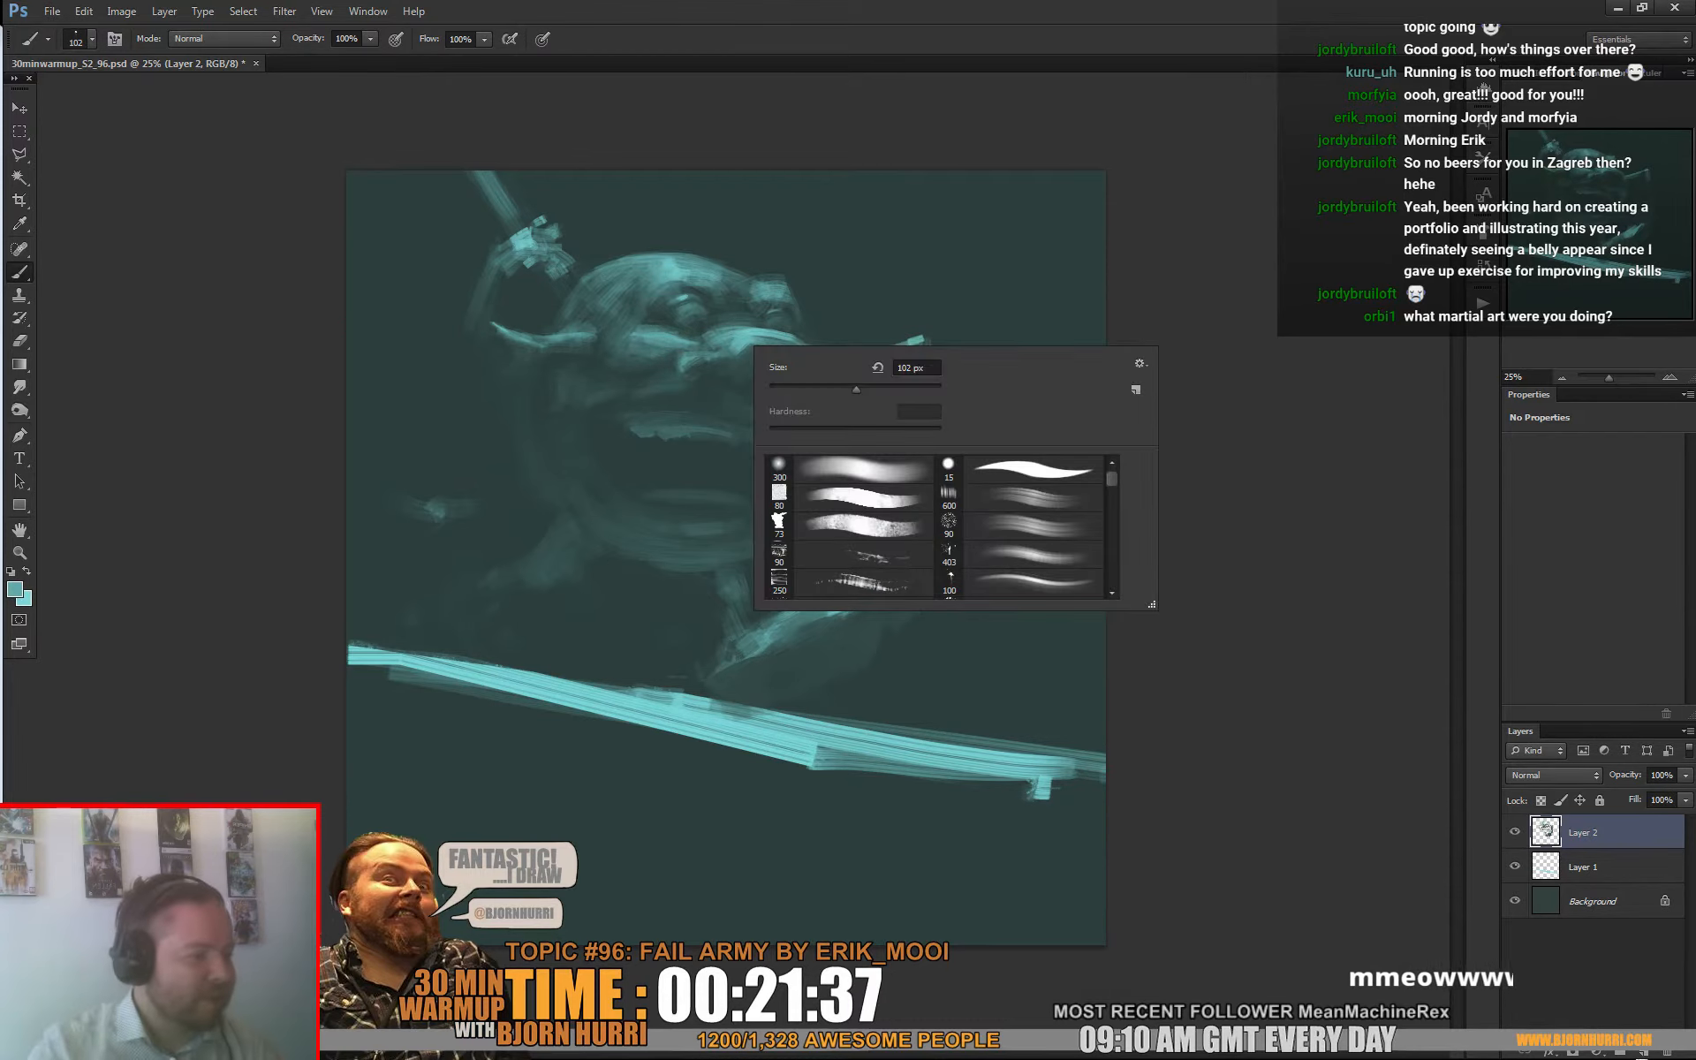
pyautogui.click(811, 392)
pyautogui.click(655, 341)
pyautogui.moveTo(639, 344); pyautogui.dragTo(651, 347)
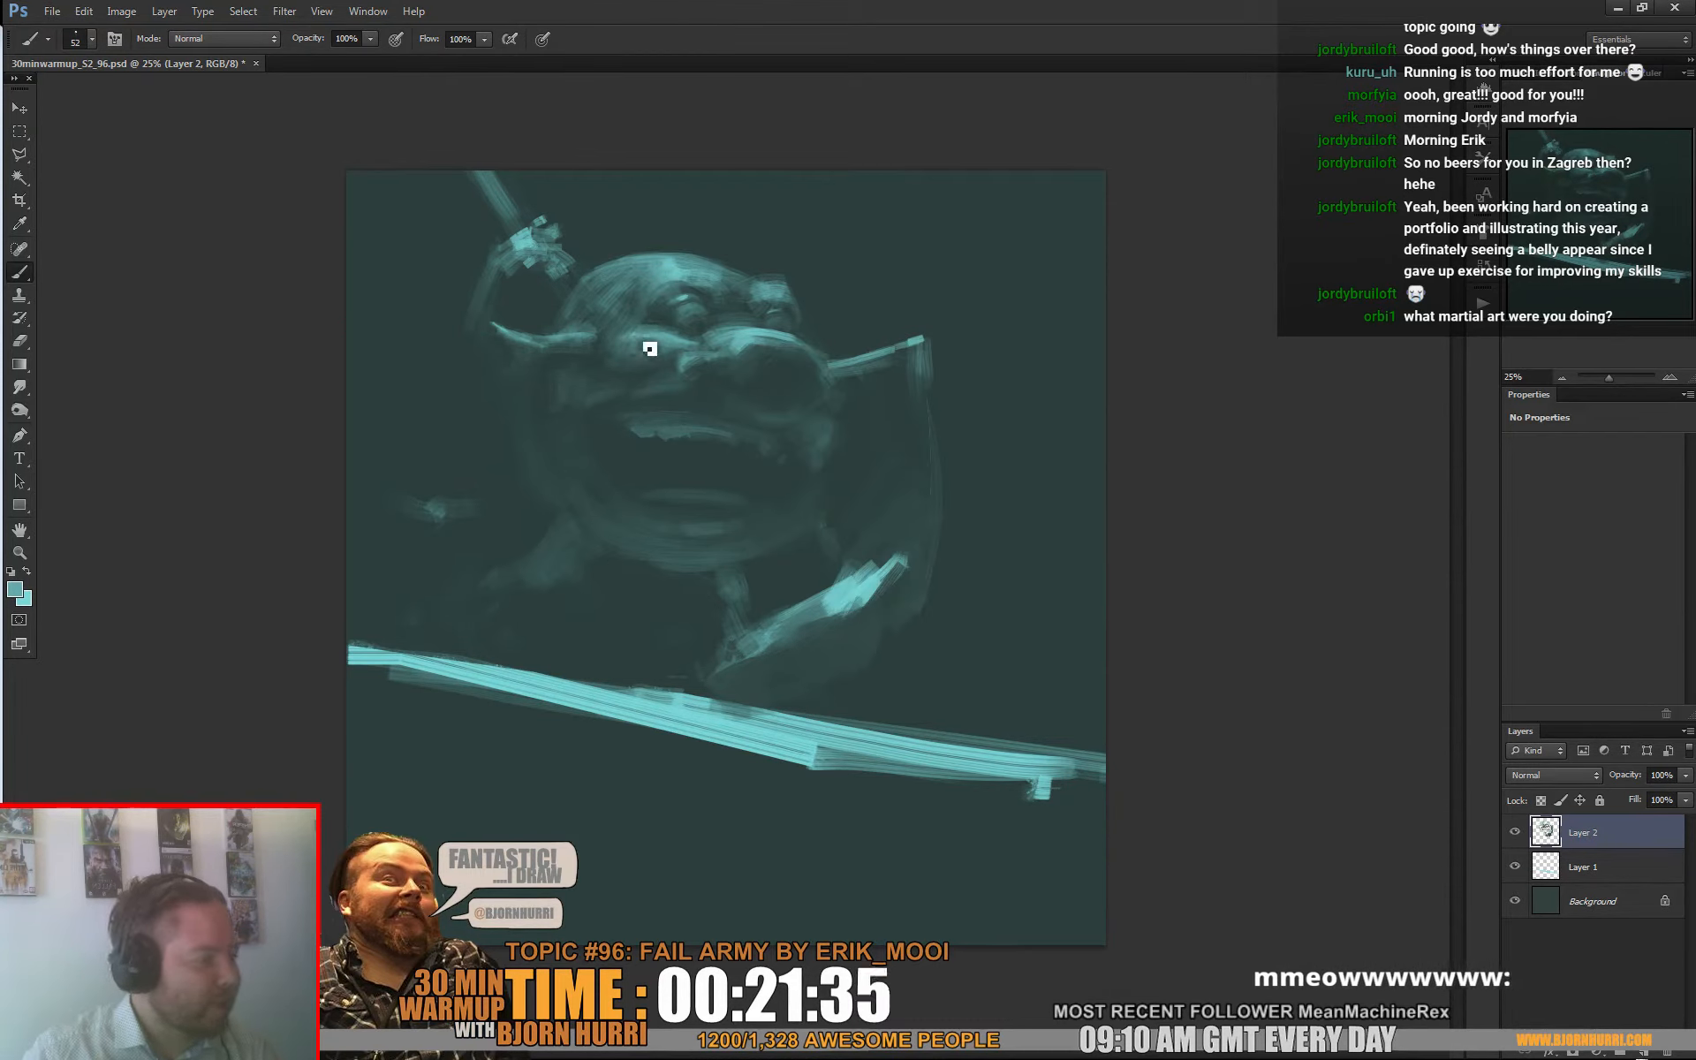
pyautogui.keyDown('alt'); pyautogui.click(620, 341); pyautogui.keyUp('alt')
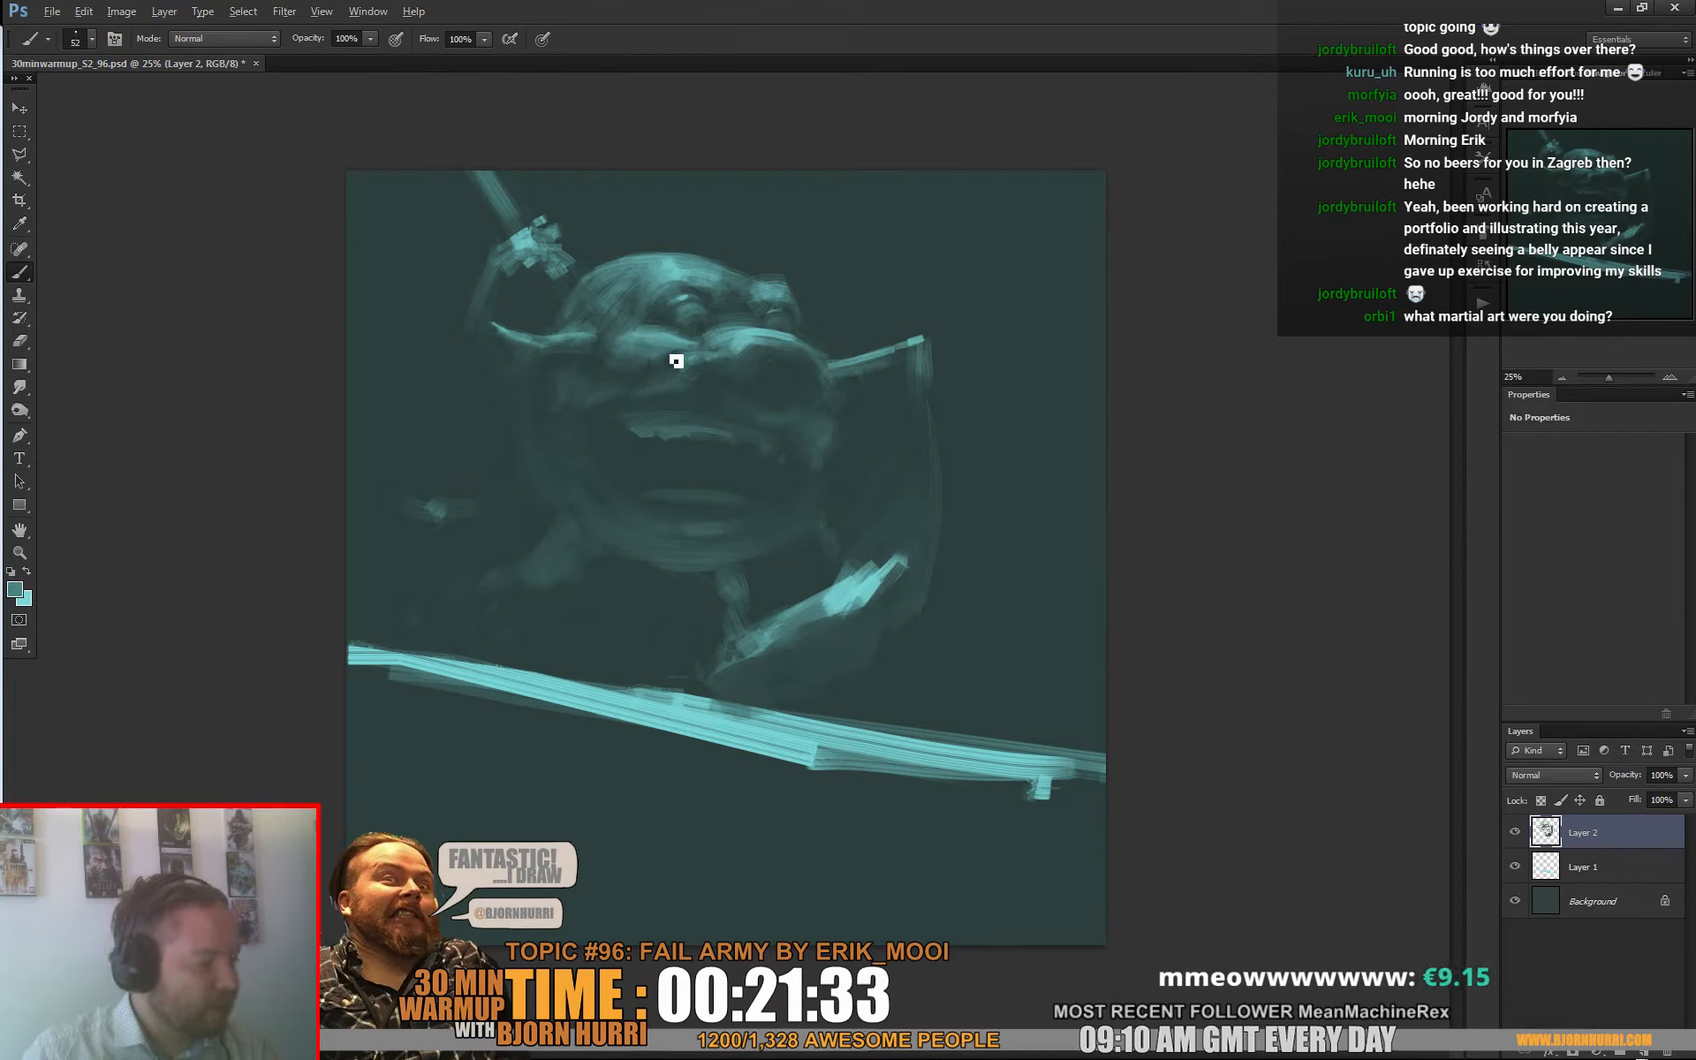
pyautogui.keyDown('alt'); pyautogui.click(684, 332); pyautogui.keyUp('alt')
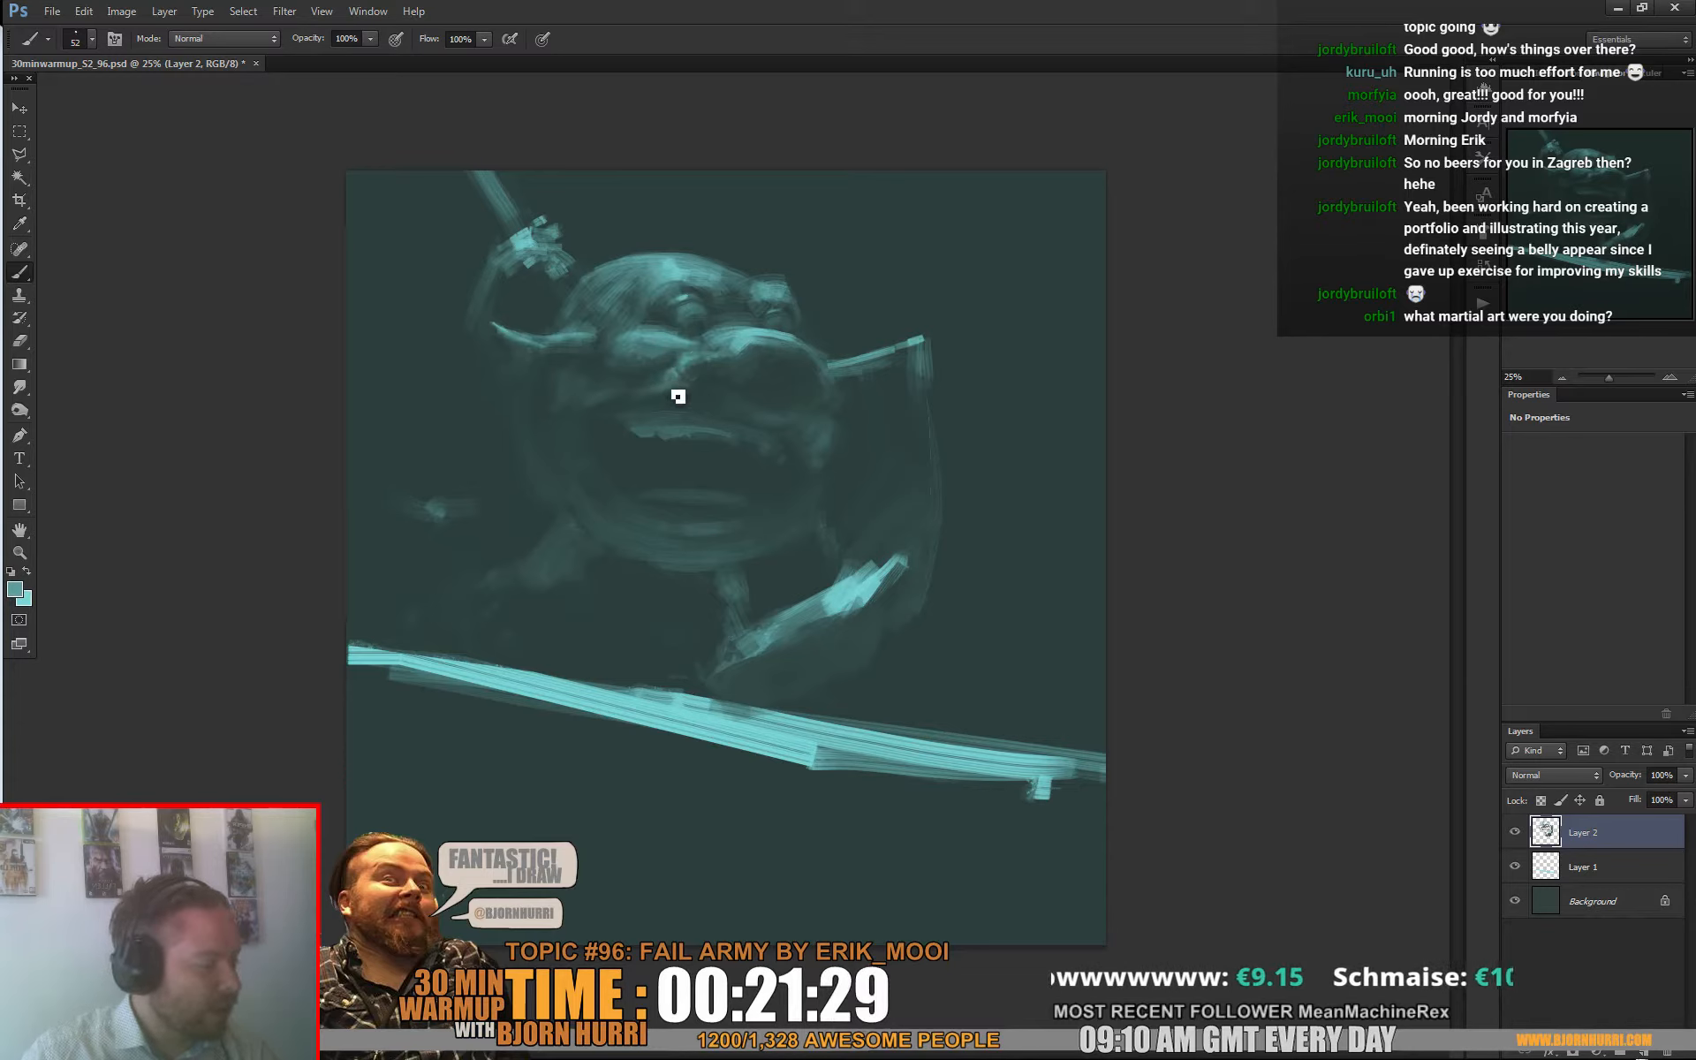
pyautogui.keyDown('alt'); pyautogui.click(693, 380); pyautogui.keyUp('alt')
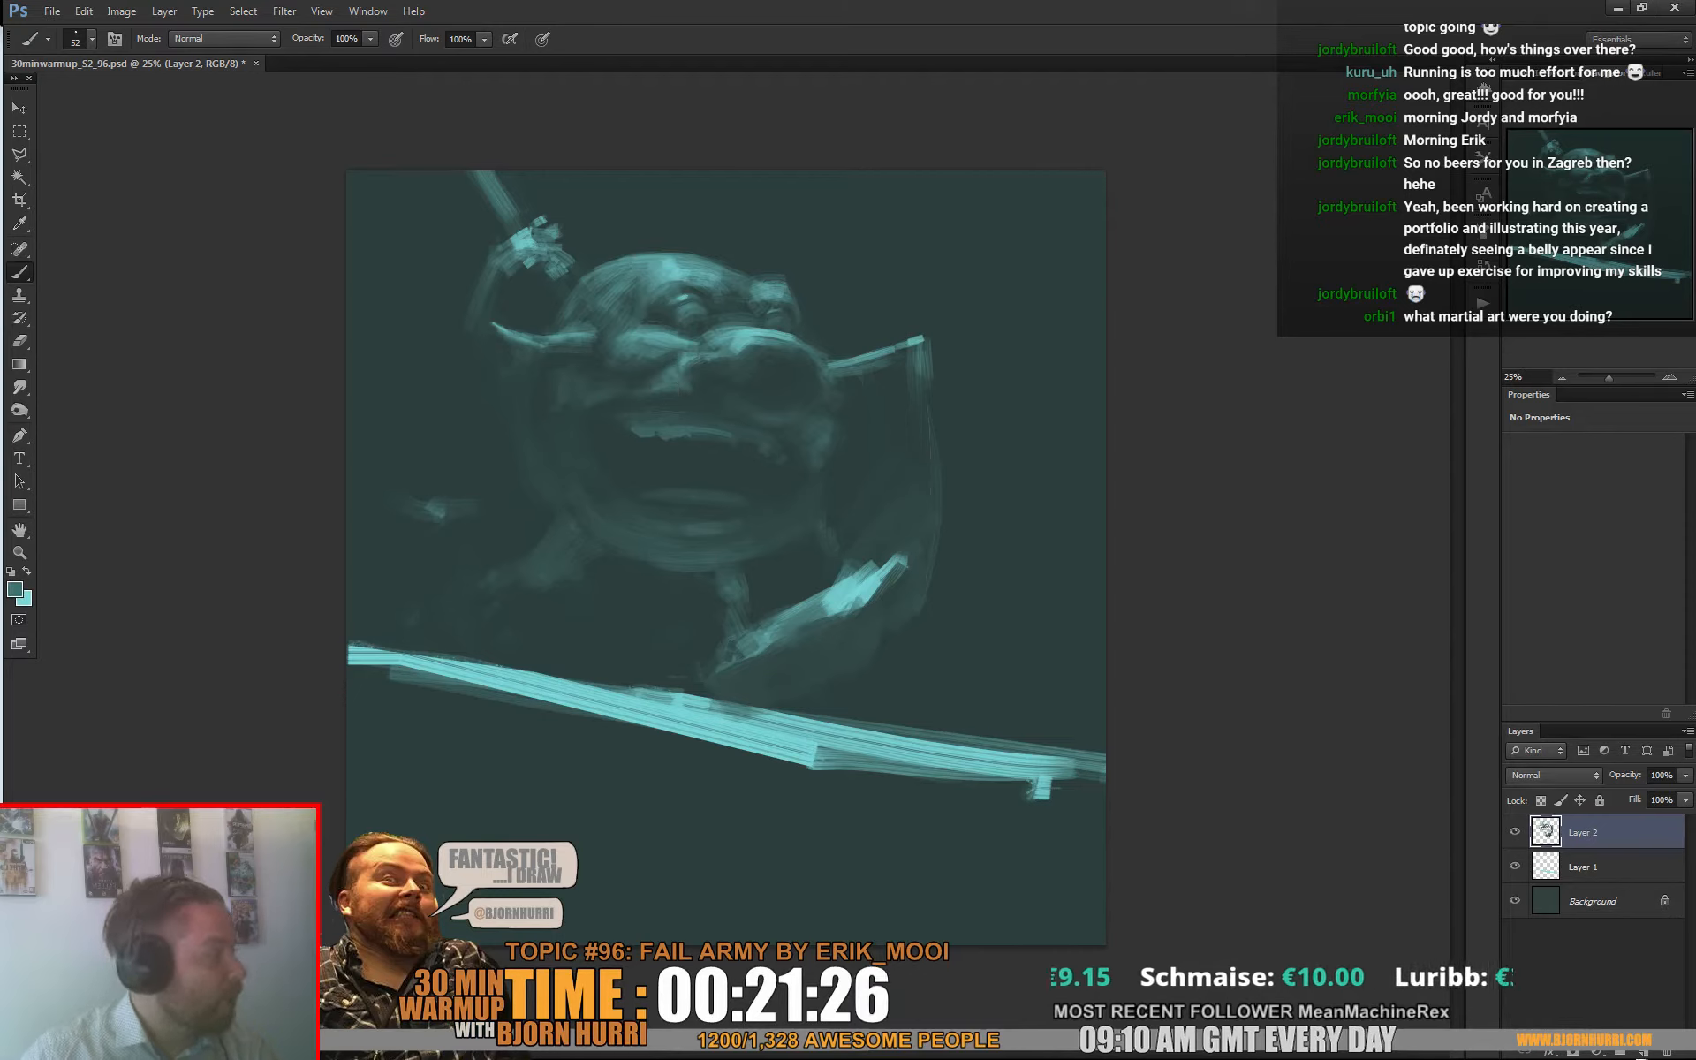
# Step: Blend the cheek into the pointed ear and soften the temple and forehead shading with a 98 px brush in sampled teal tones
pyautogui.rightClick(699, 354)
pyautogui.moveTo(755, 400); pyautogui.dragTo(798, 399)
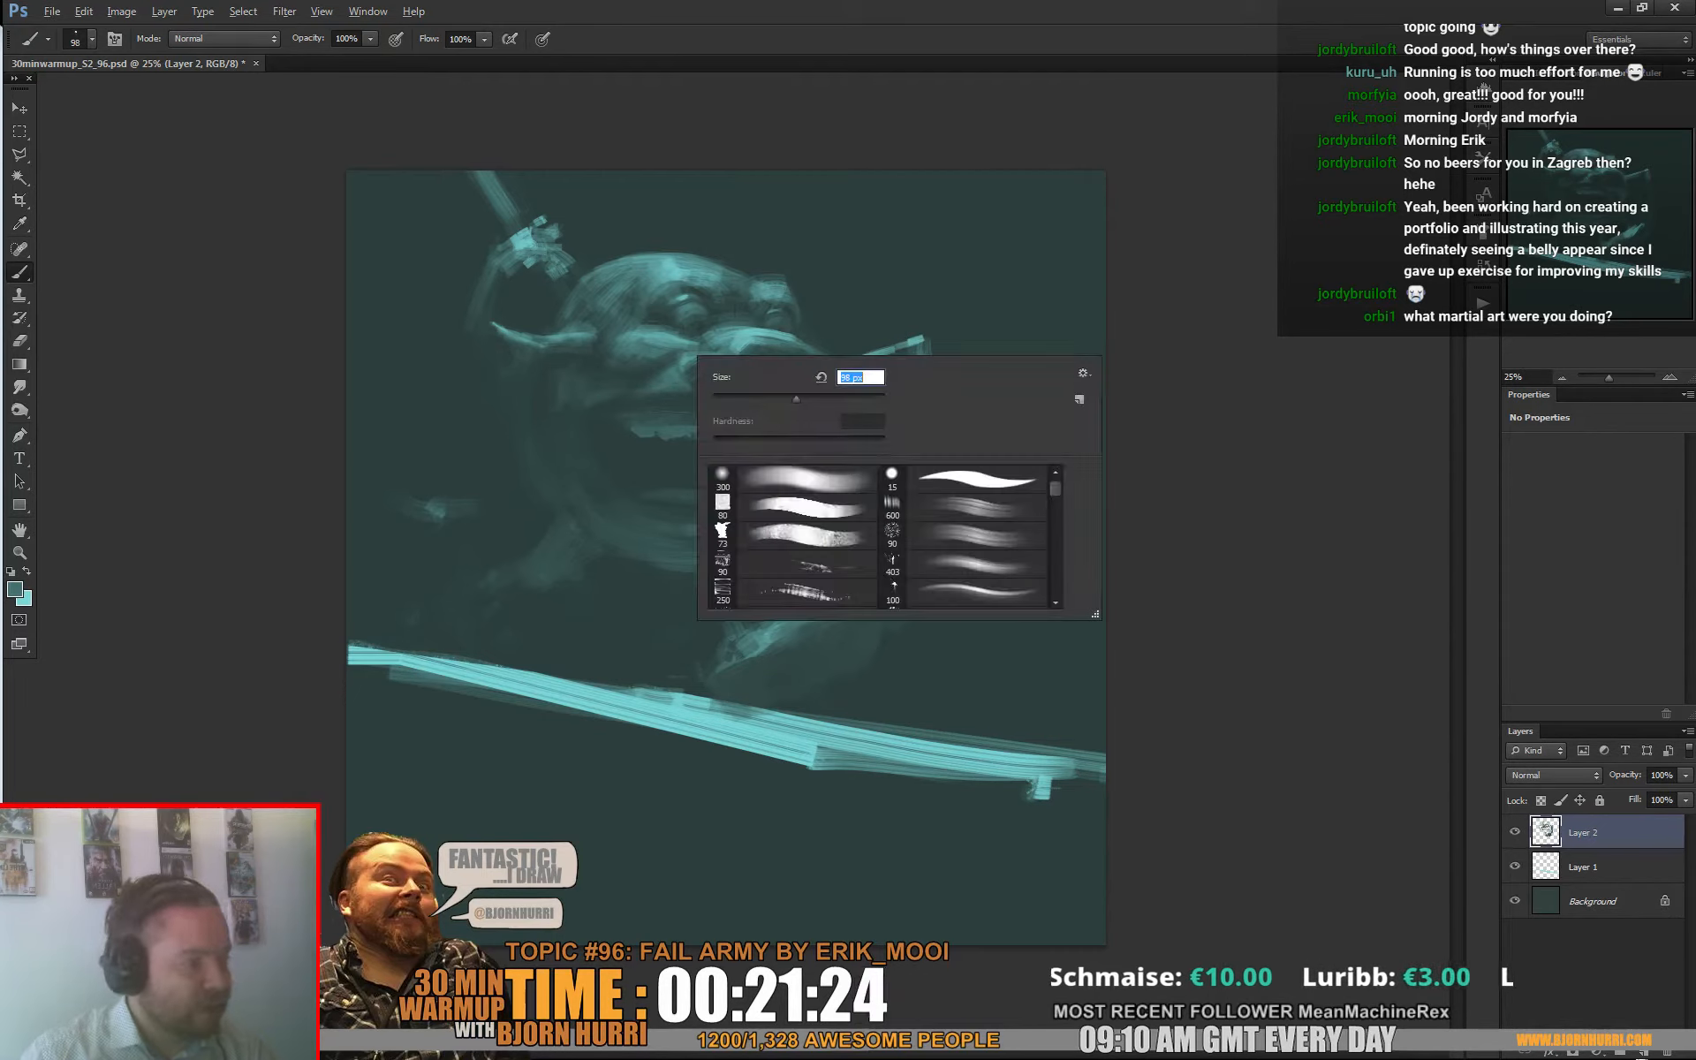
pyautogui.keyDown('alt'); pyautogui.click(636, 330); pyautogui.keyUp('alt')
pyautogui.moveTo(608, 356); pyautogui.dragTo(597, 341)
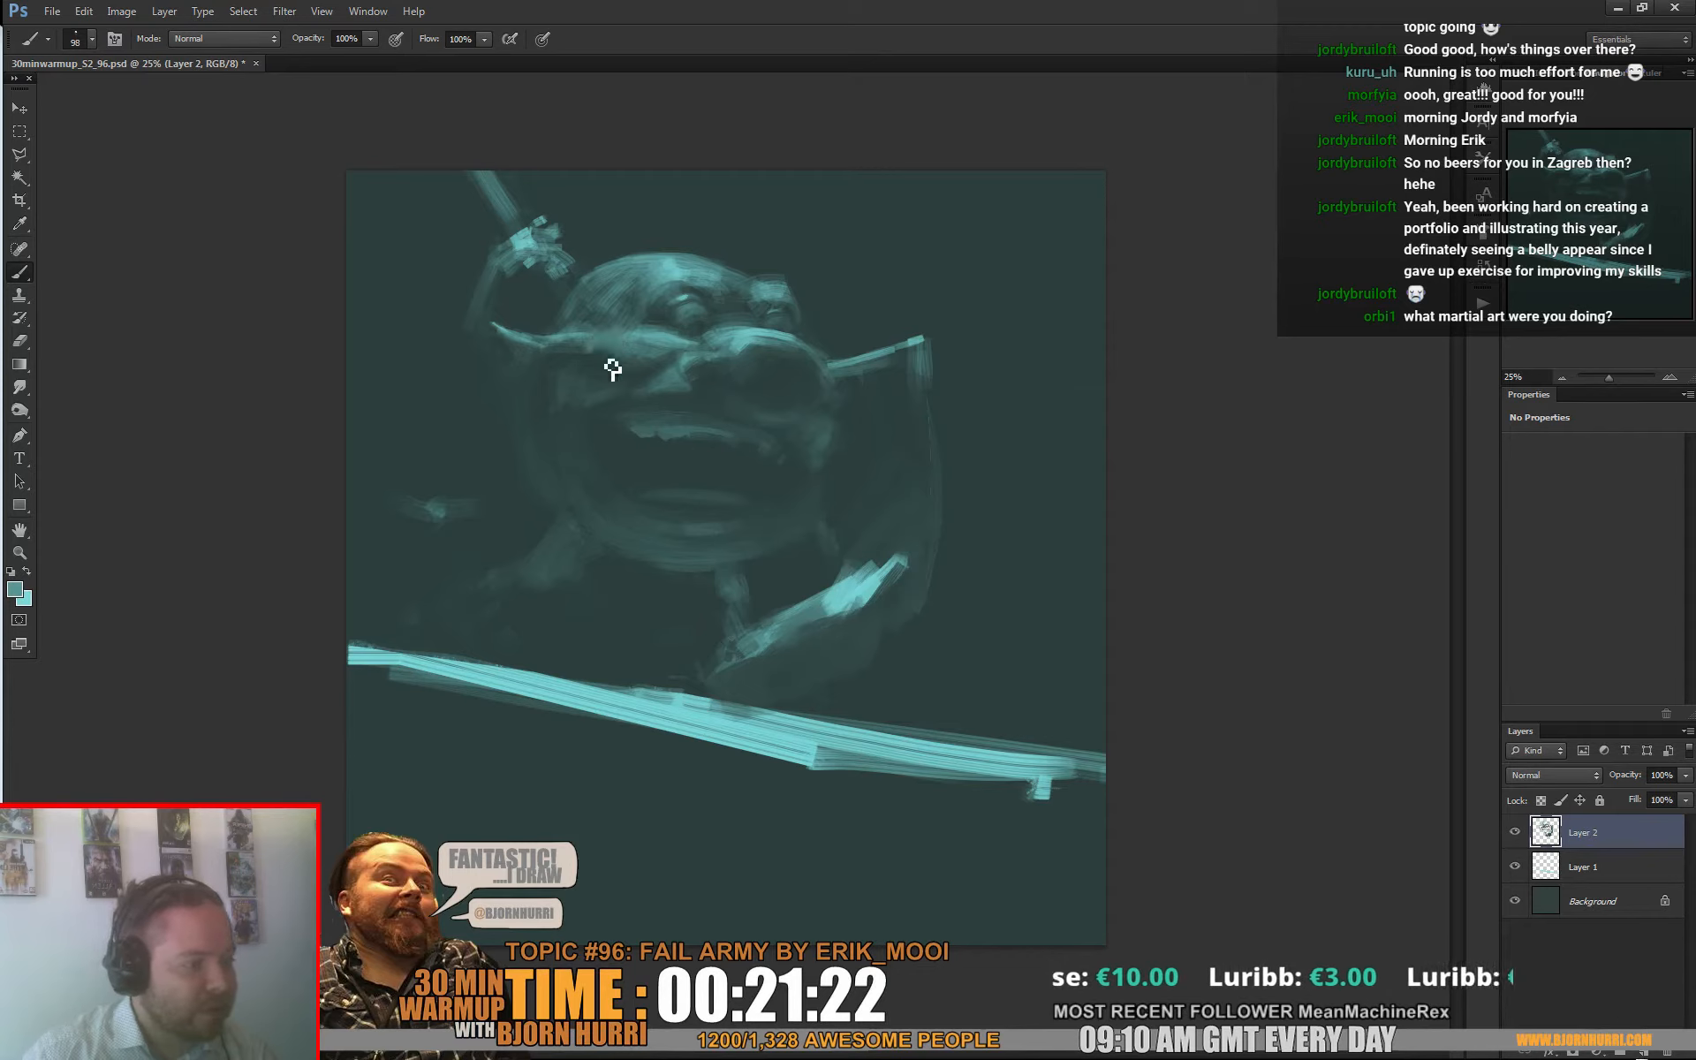
pyautogui.keyDown('alt'); pyautogui.click(575, 352); pyautogui.keyUp('alt')
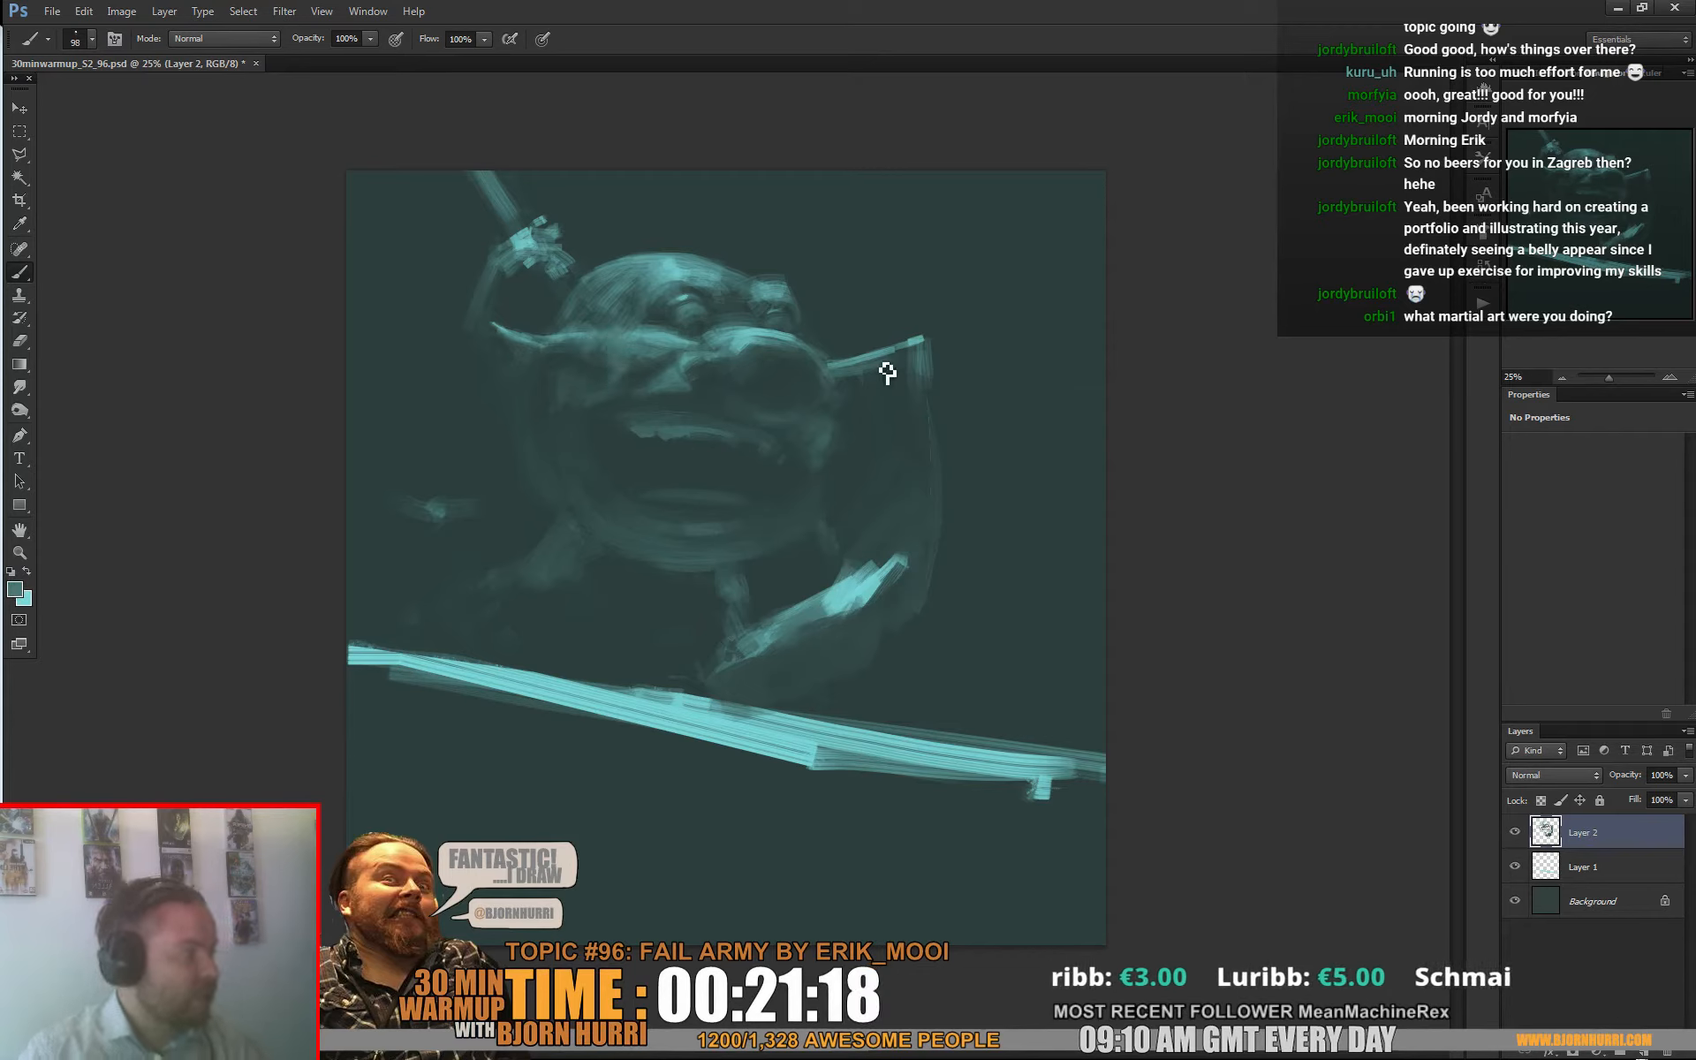
pyautogui.keyDown('alt'); pyautogui.click(613, 364); pyautogui.keyUp('alt')
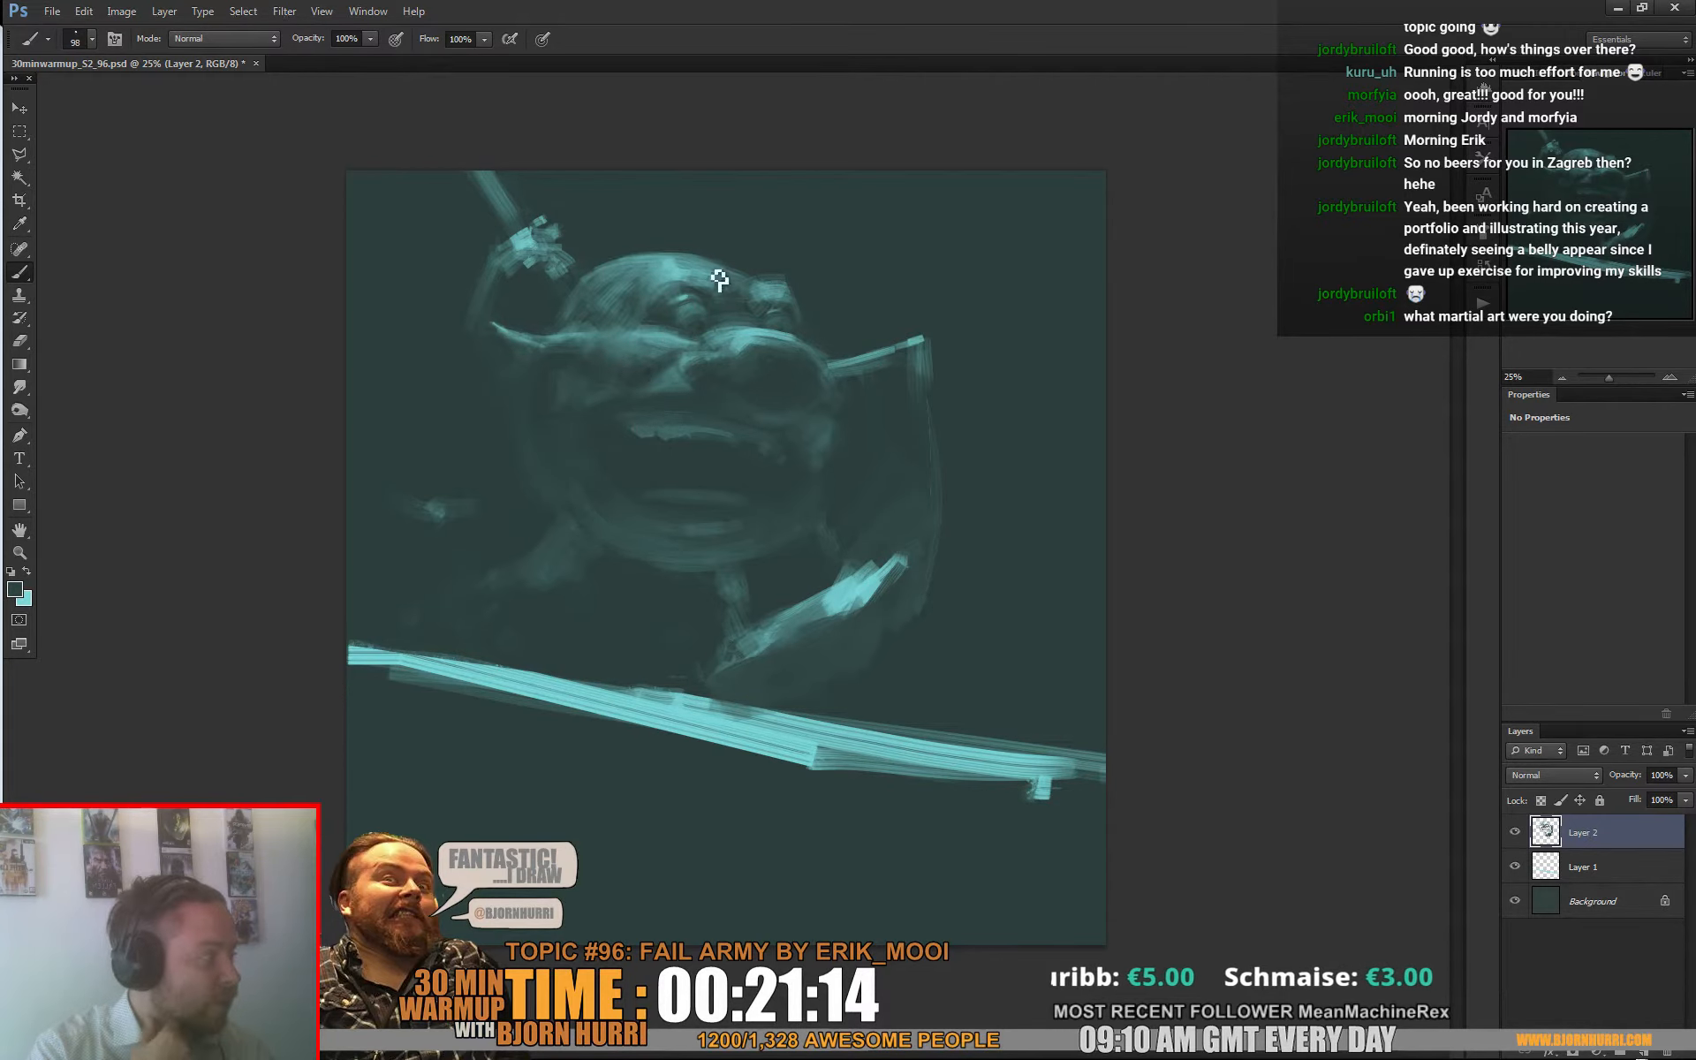
pyautogui.keyDown('alt'); pyautogui.click(608, 346); pyautogui.keyUp('alt')
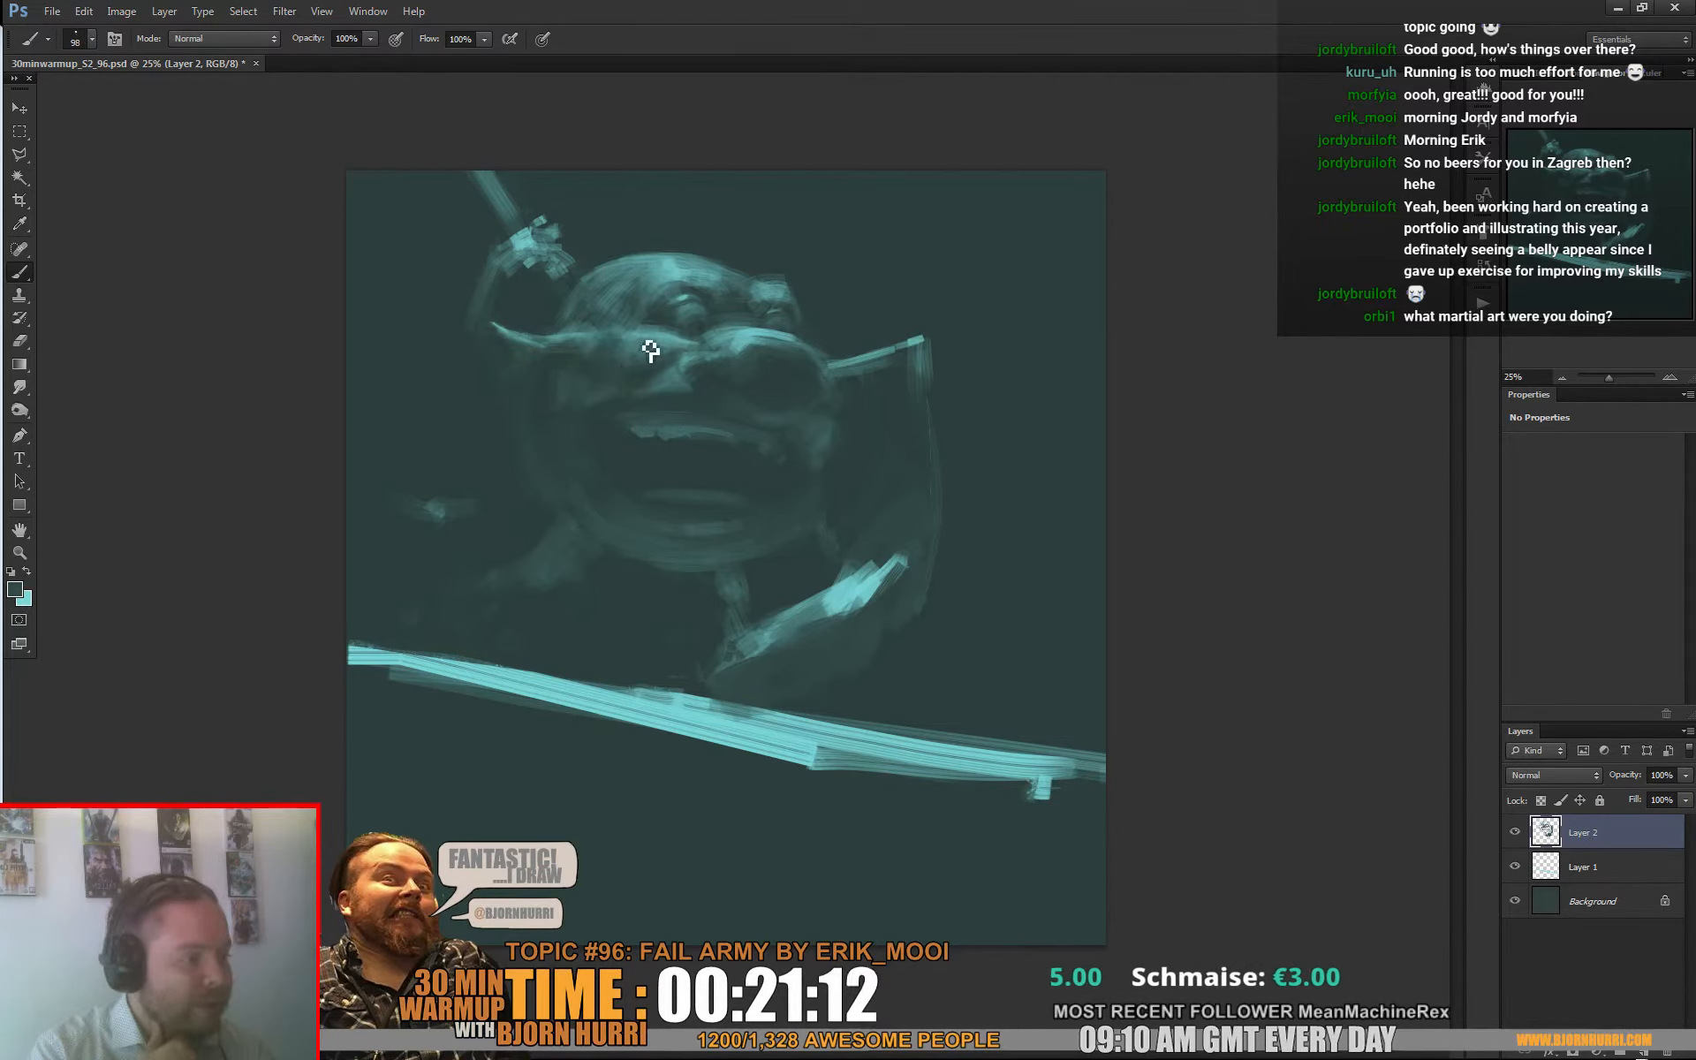
pyautogui.keyDown('alt'); pyautogui.click(648, 335); pyautogui.keyUp('alt')
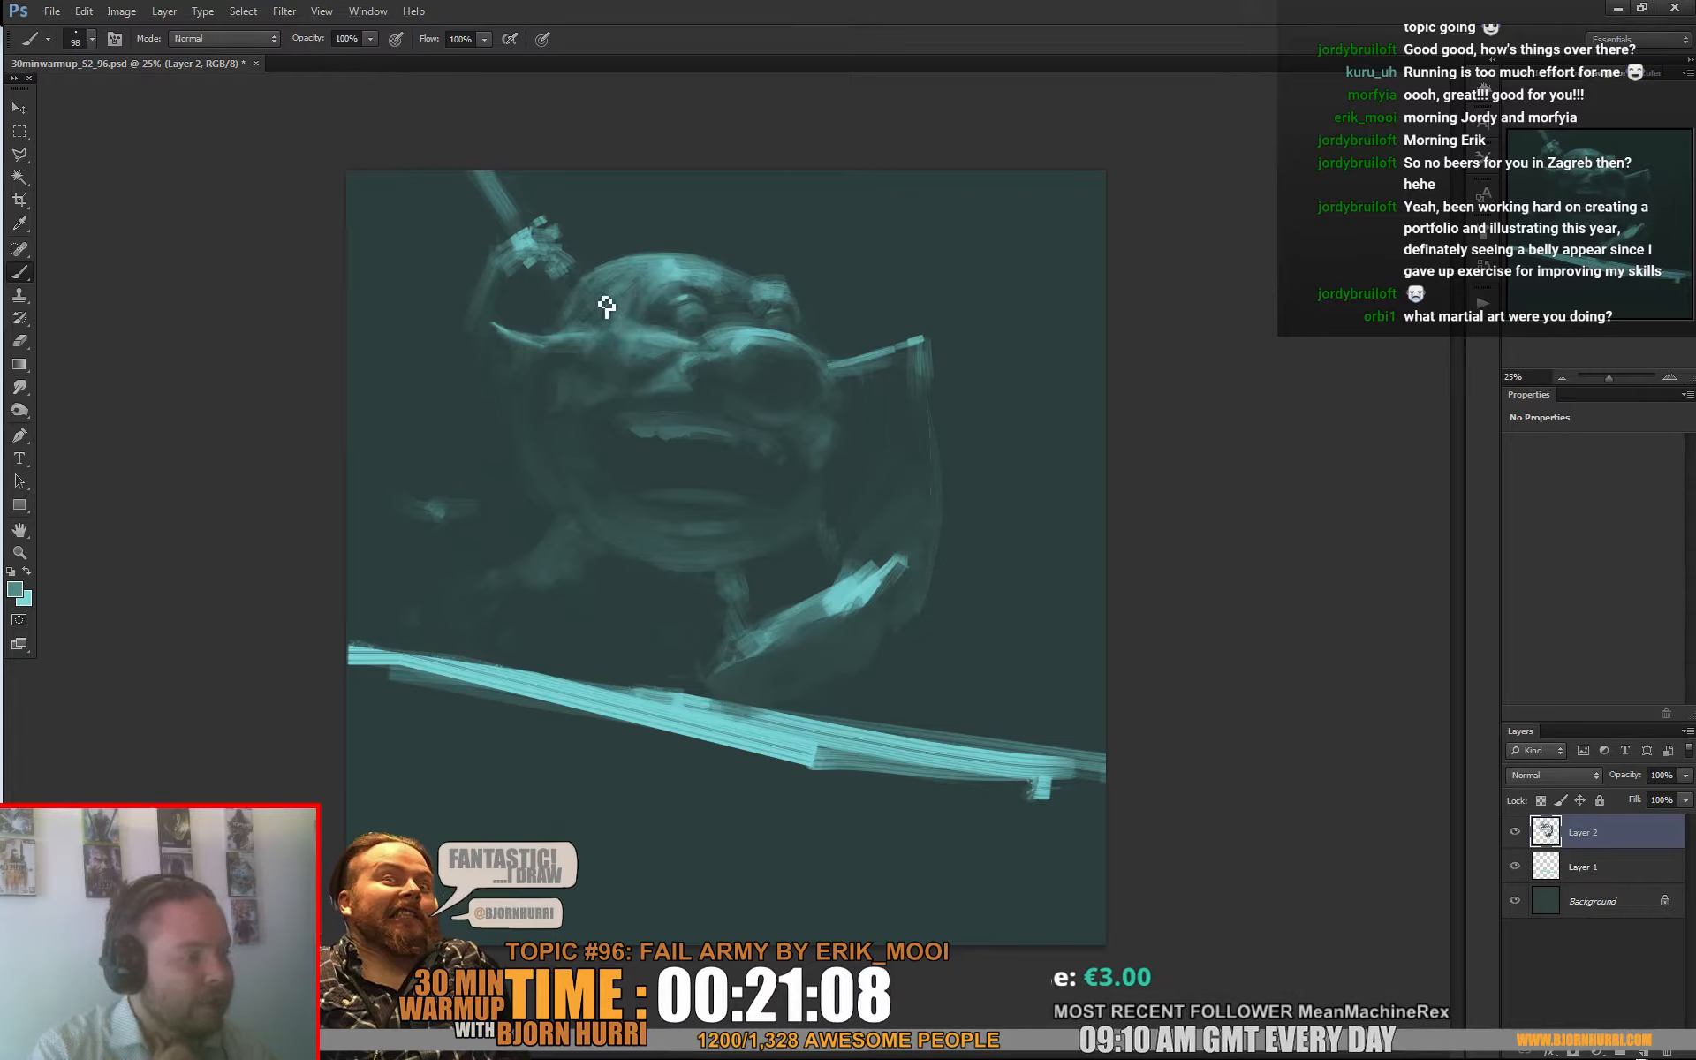
pyautogui.keyDown('alt'); pyautogui.click(668, 265); pyautogui.keyUp('alt')
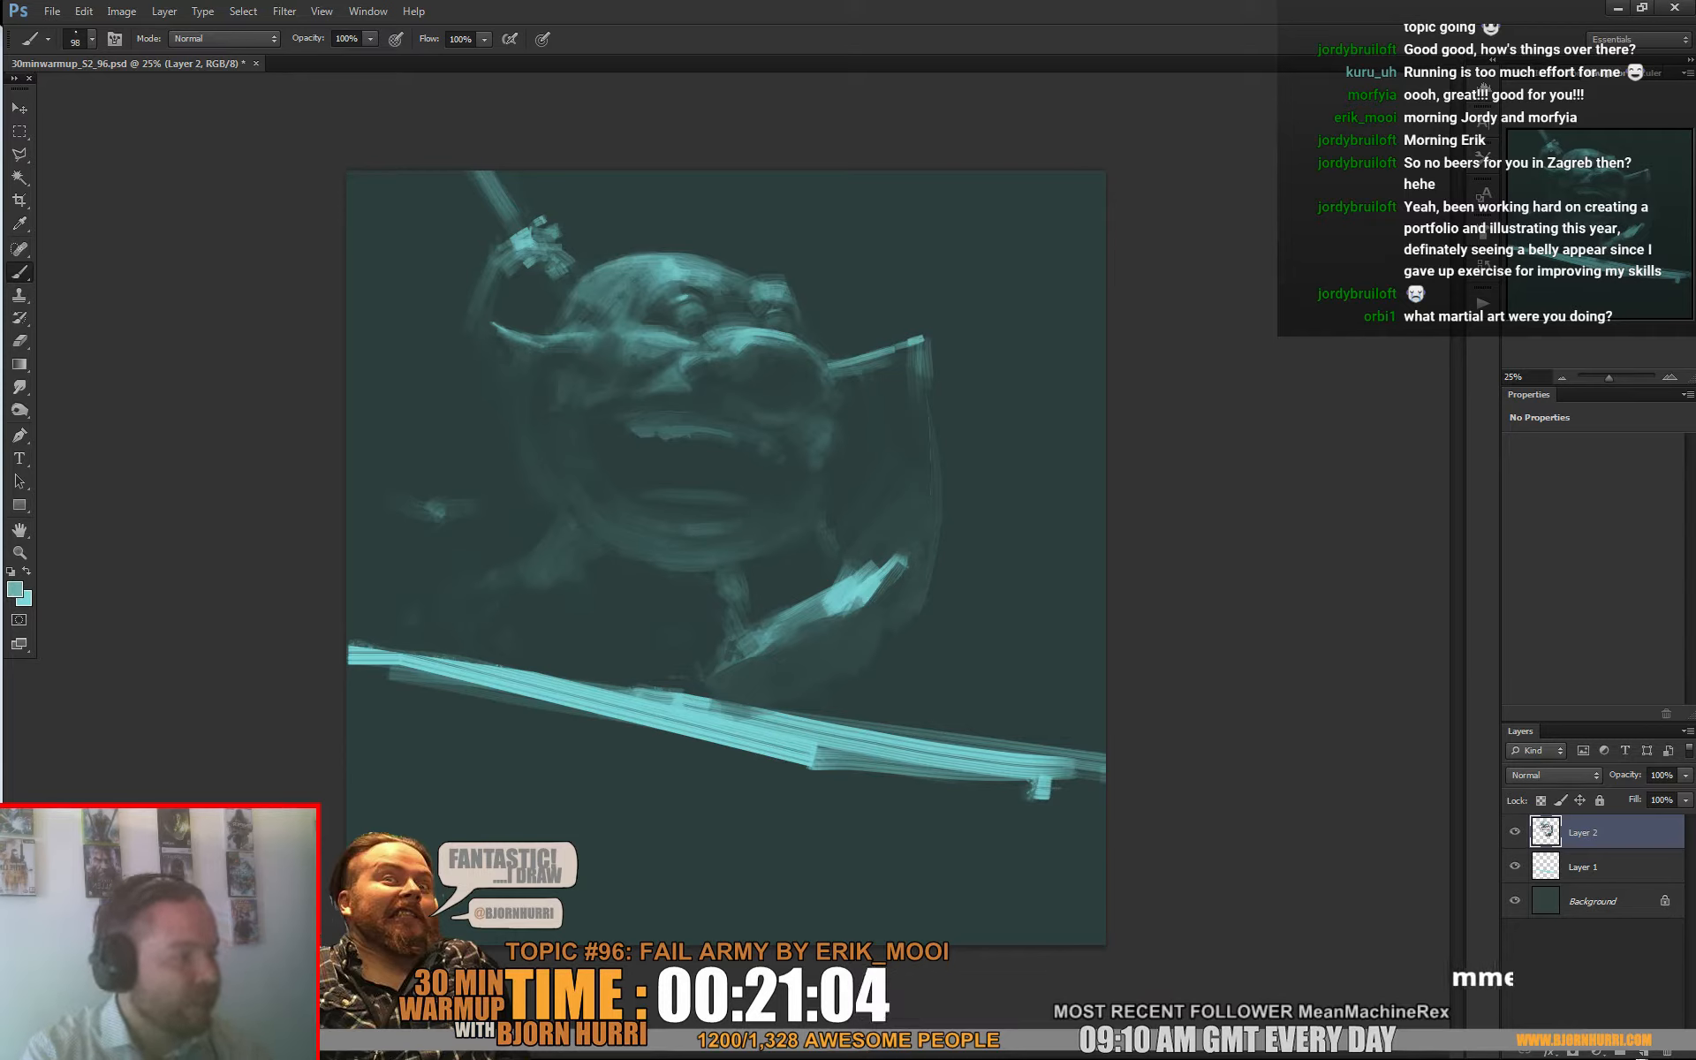
# Step: Add a new layer and paint a curved crossguard above the raised fist with a 38 px brush in sampled light teal
pyautogui.keyDown('alt'); pyautogui.click(629, 321); pyautogui.keyUp('alt')
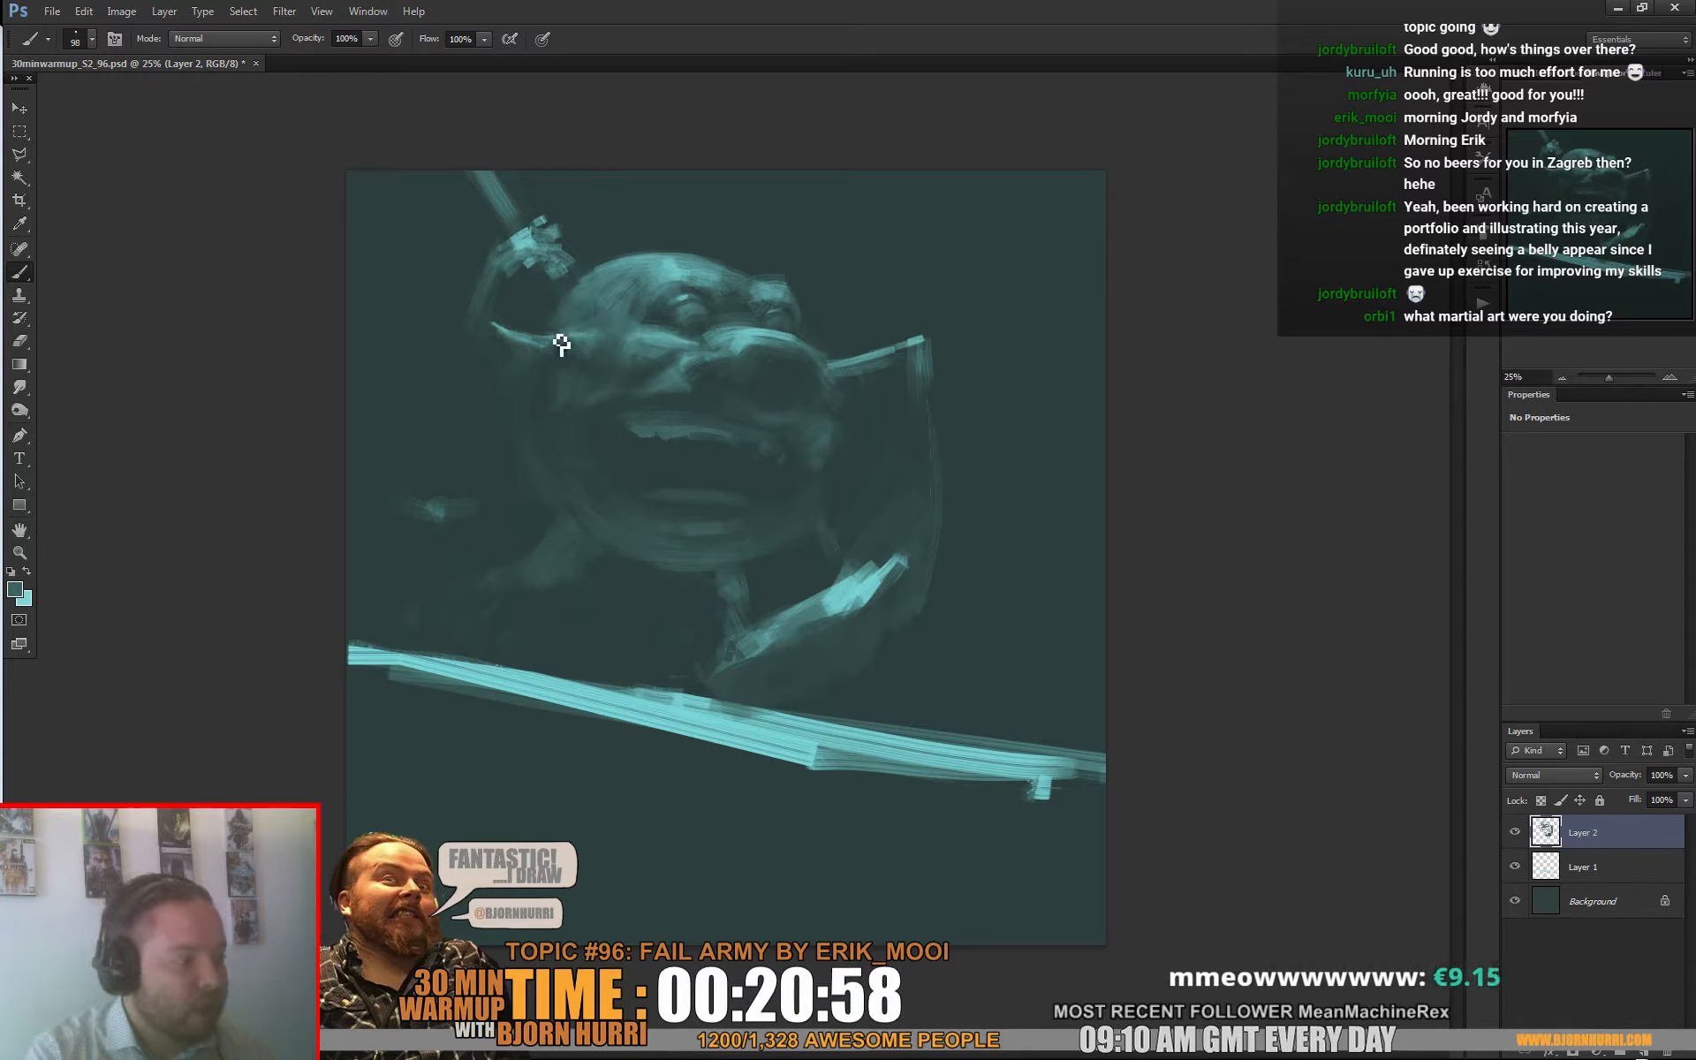
pyautogui.hotkey('ctrl', 'shift', 'alt', 'n')
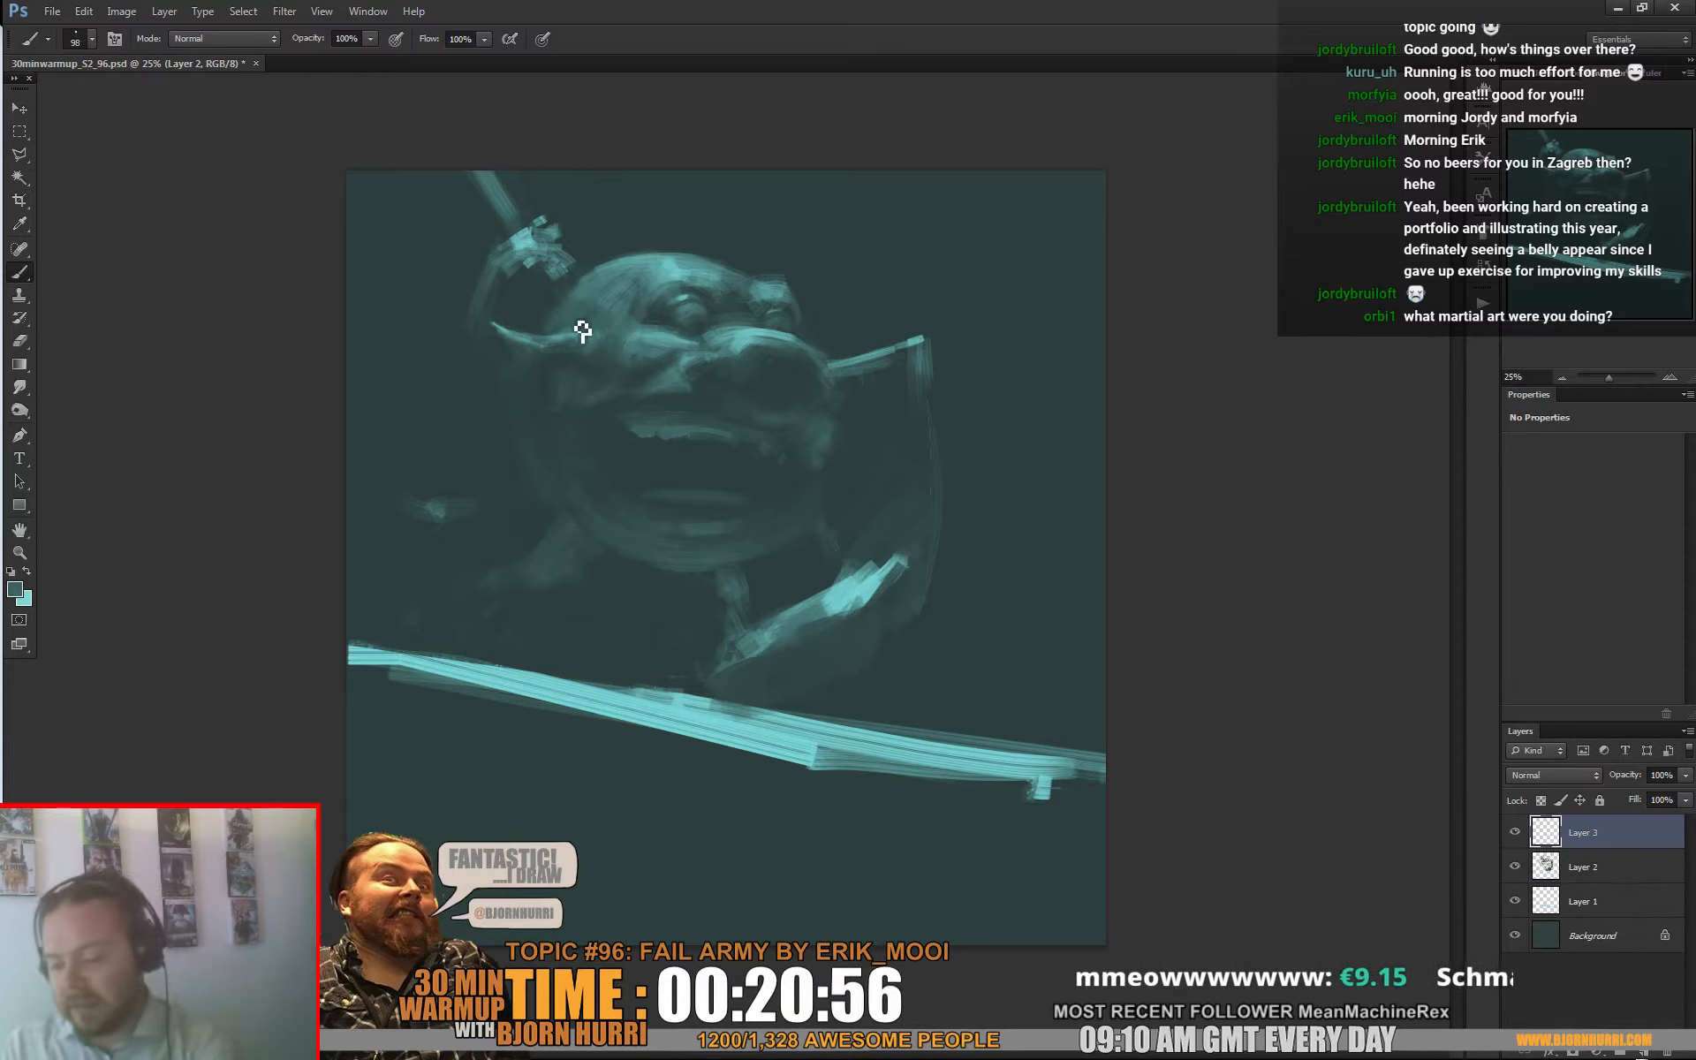
pyautogui.keyDown('alt'); pyautogui.click(530, 265); pyautogui.keyUp('alt')
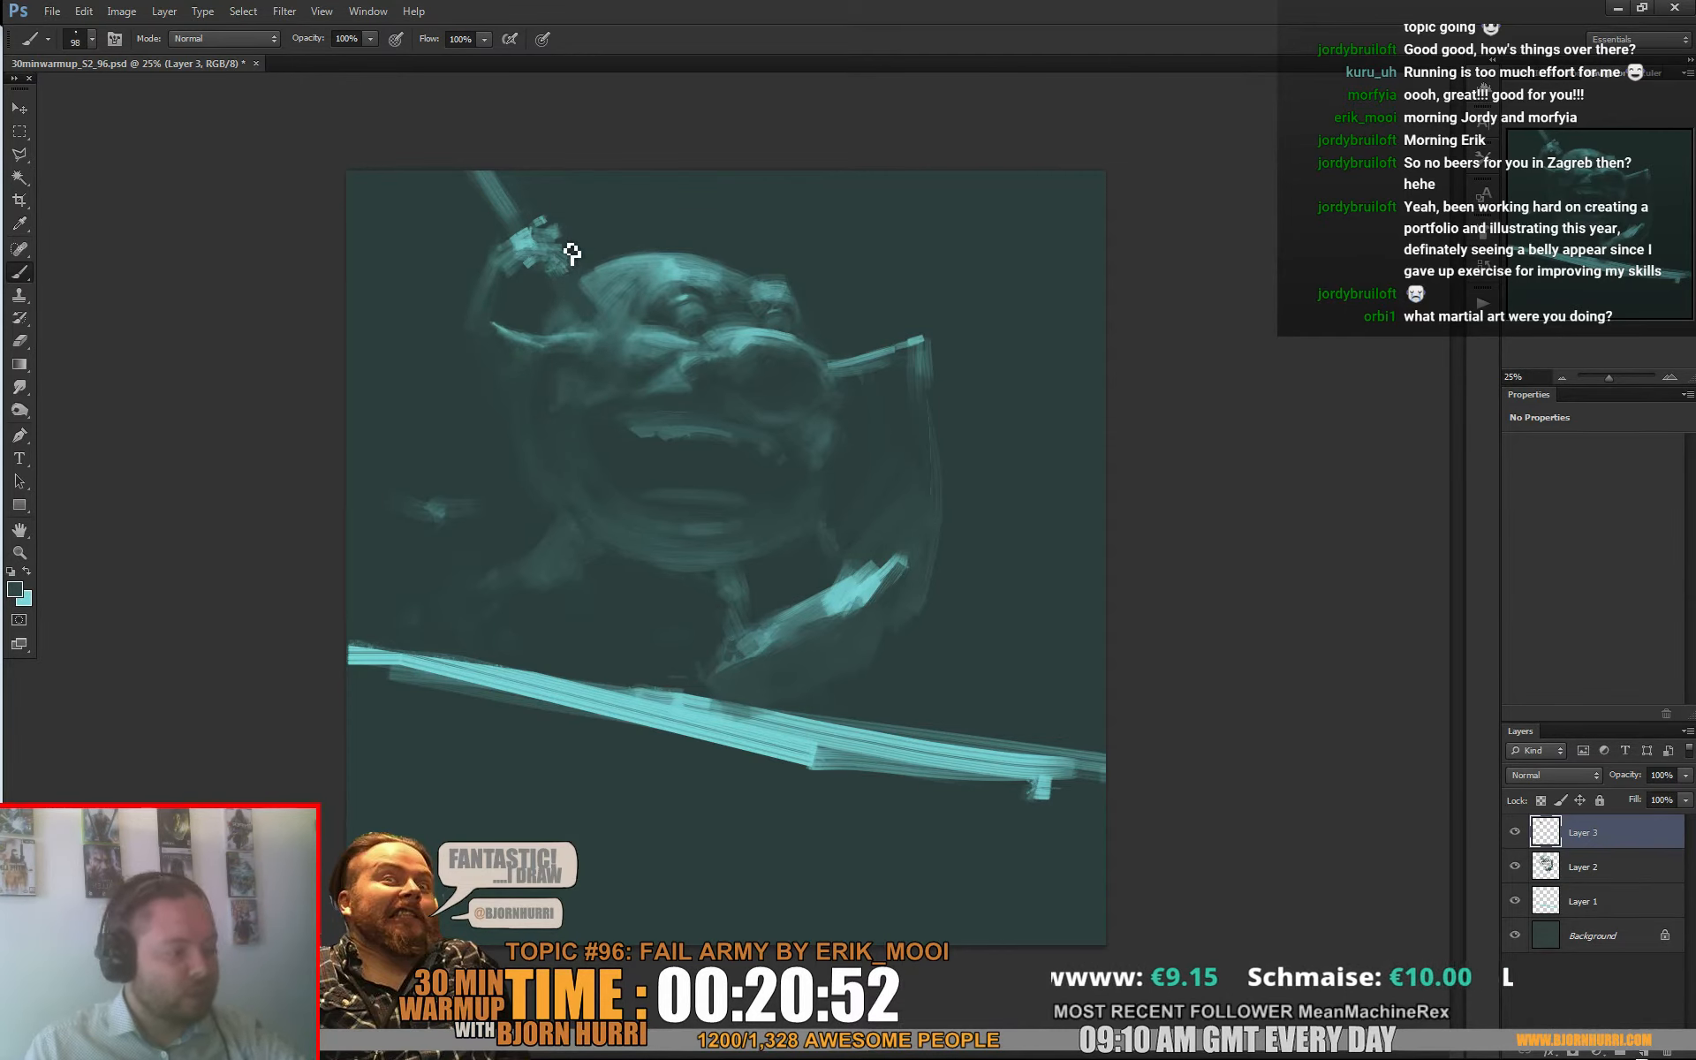
pyautogui.keyDown('alt'); pyautogui.click(552, 226); pyautogui.keyUp('alt')
pyautogui.rightClick(557, 223)
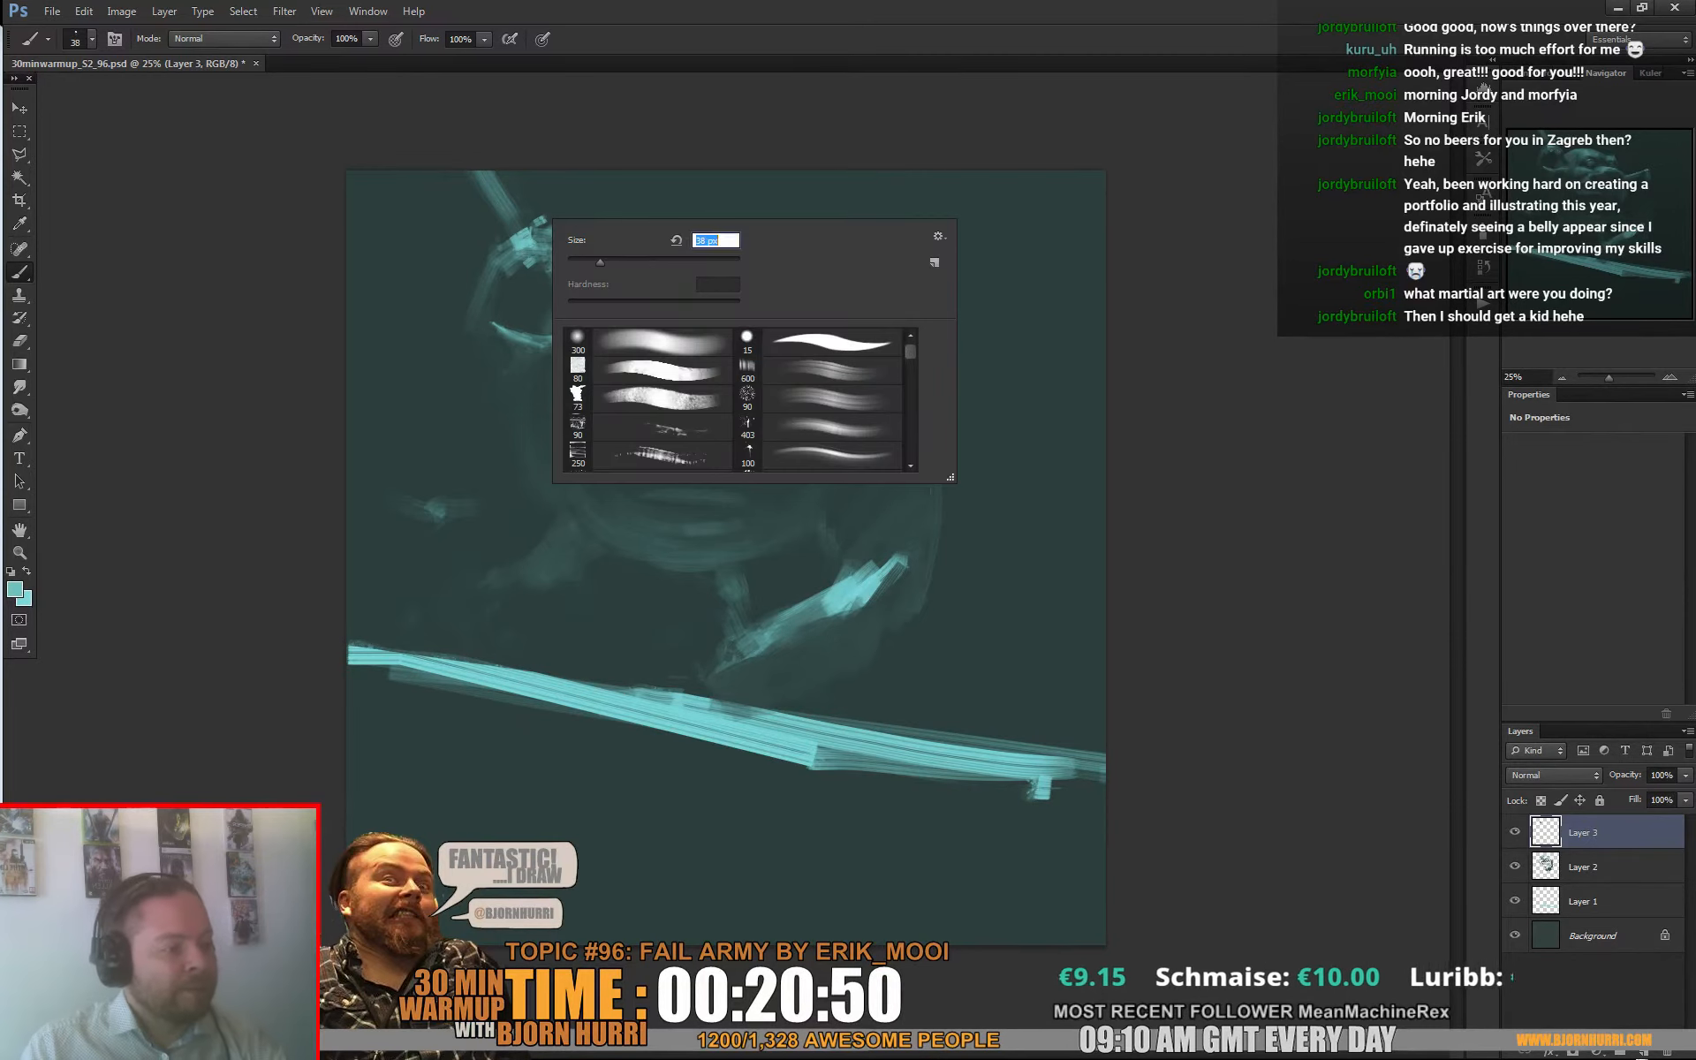
pyautogui.press('Return')
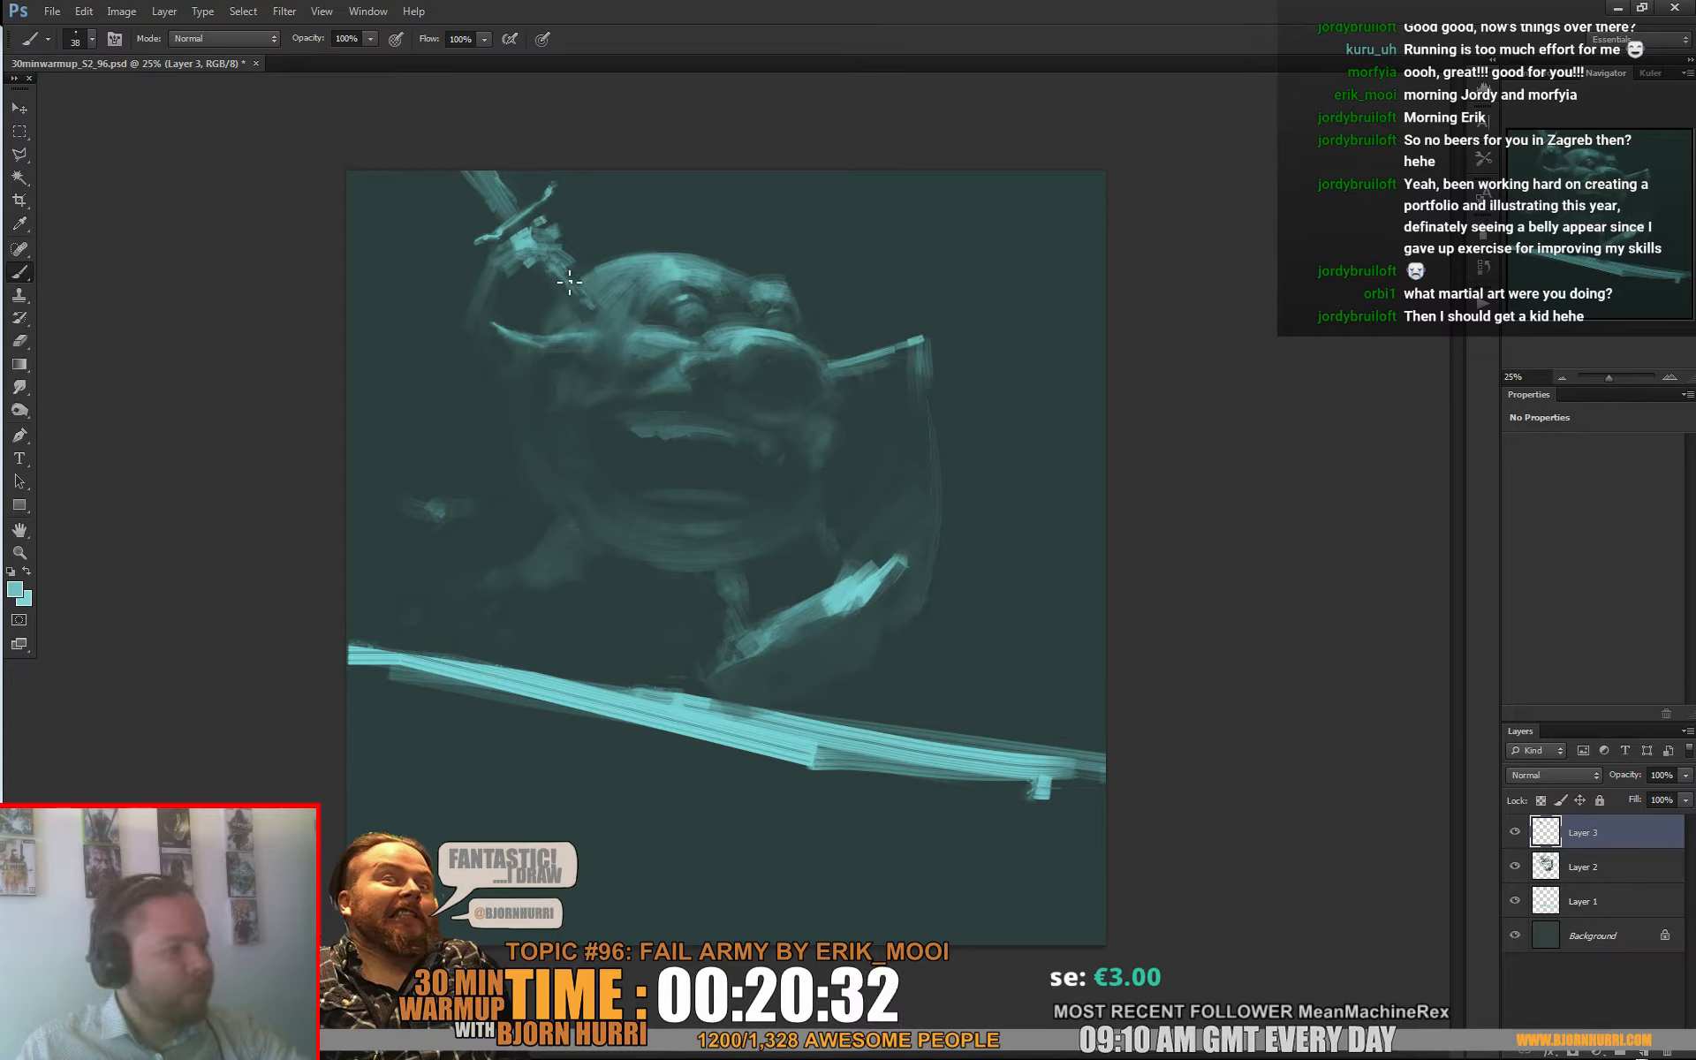
# Step: Refine the sword grip and the hand around it with small strokes in sampled dark and light teal tones
pyautogui.keyDown('alt'); pyautogui.click(610, 156); pyautogui.keyUp('alt')
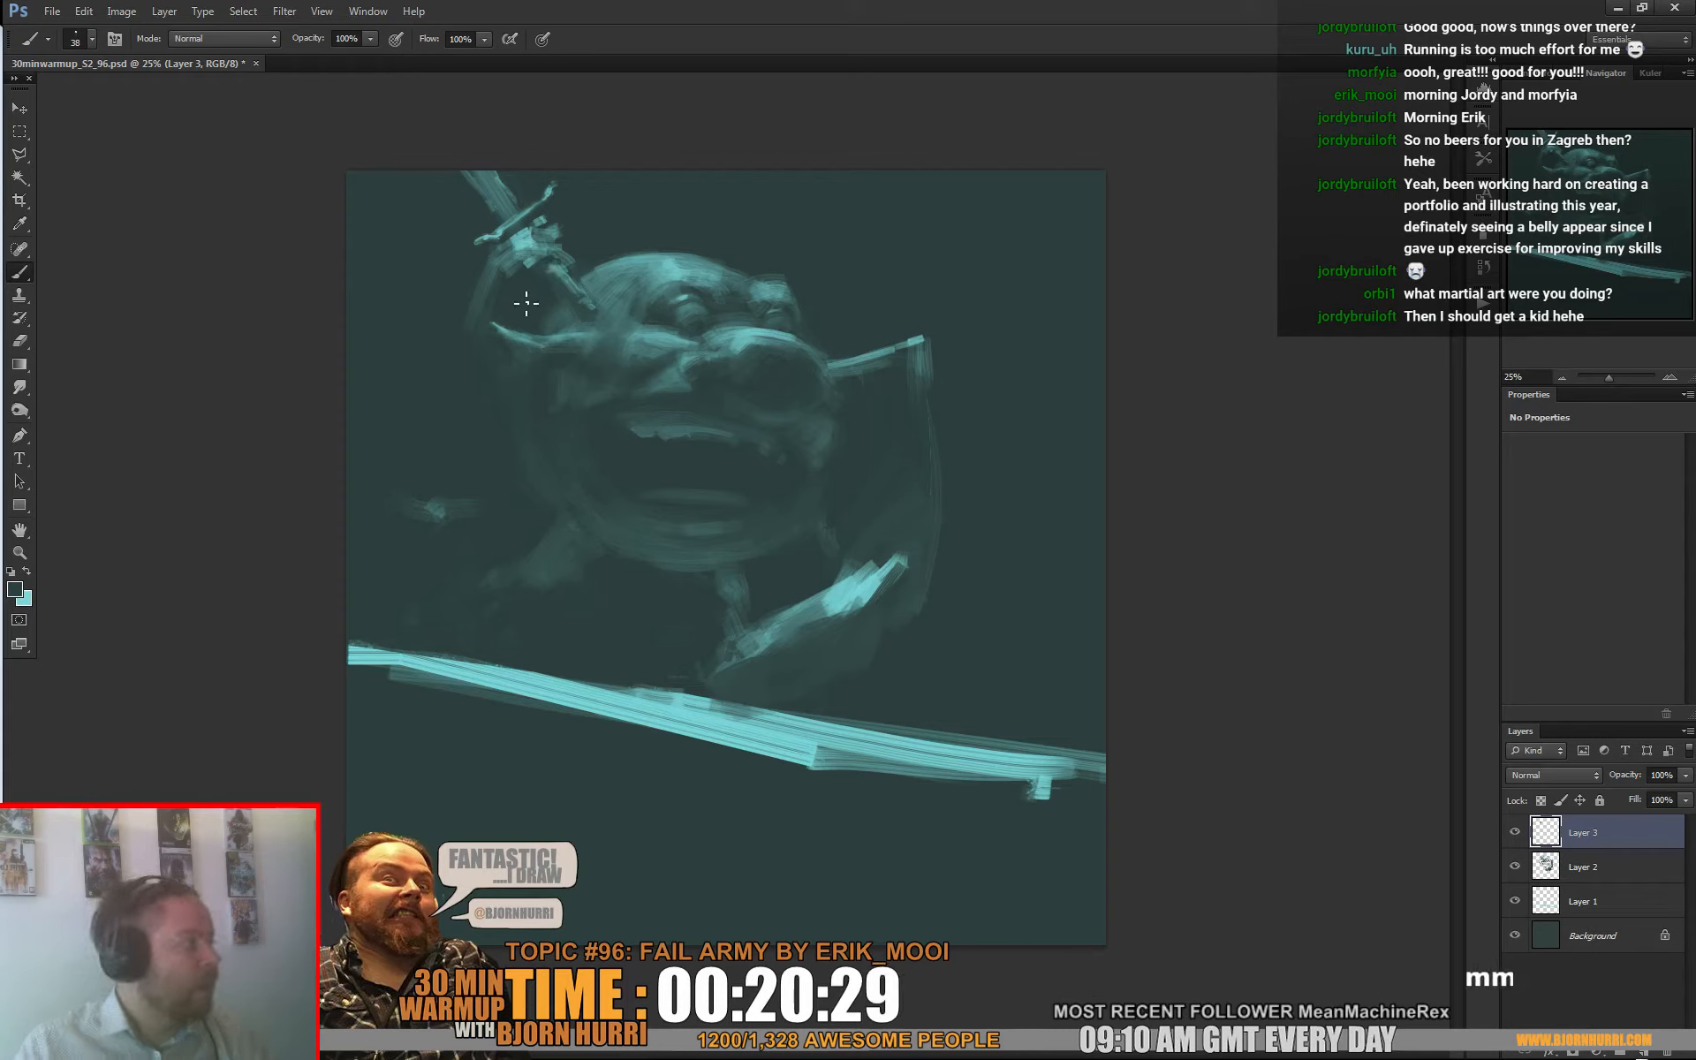
pyautogui.keyDown('alt'); pyautogui.click(519, 228); pyautogui.keyUp('alt')
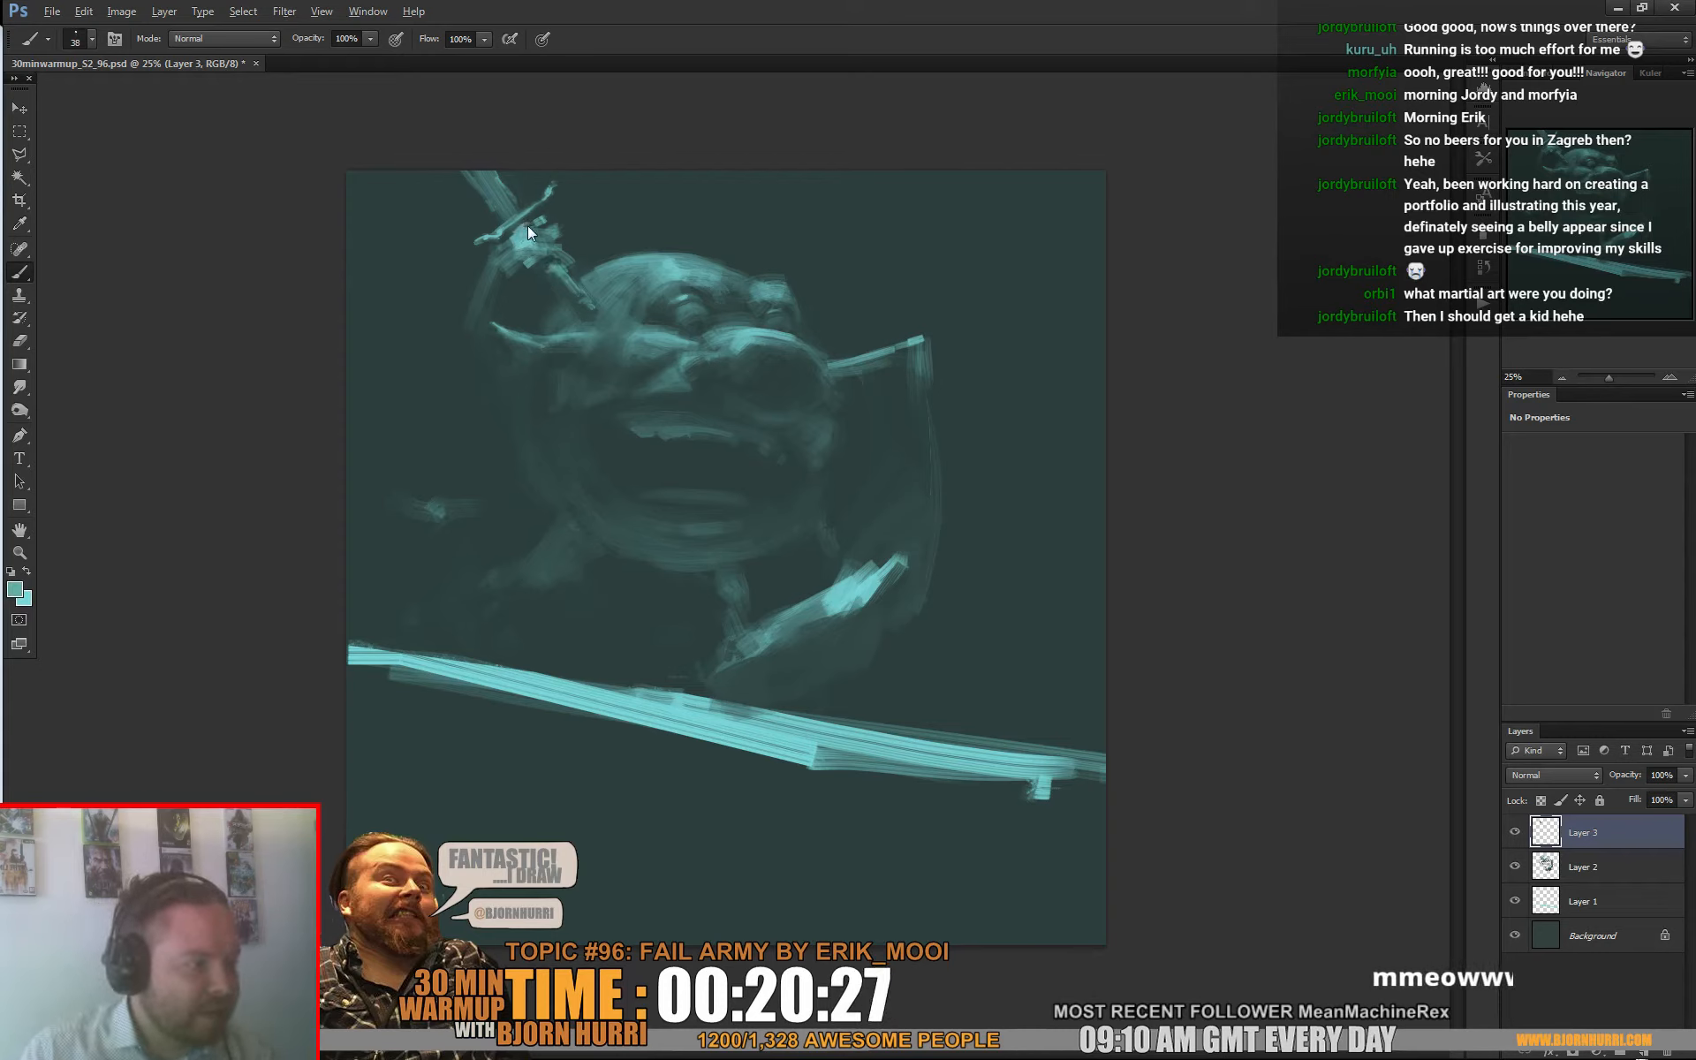
pyautogui.moveTo(515, 230); pyautogui.dragTo(508, 248)
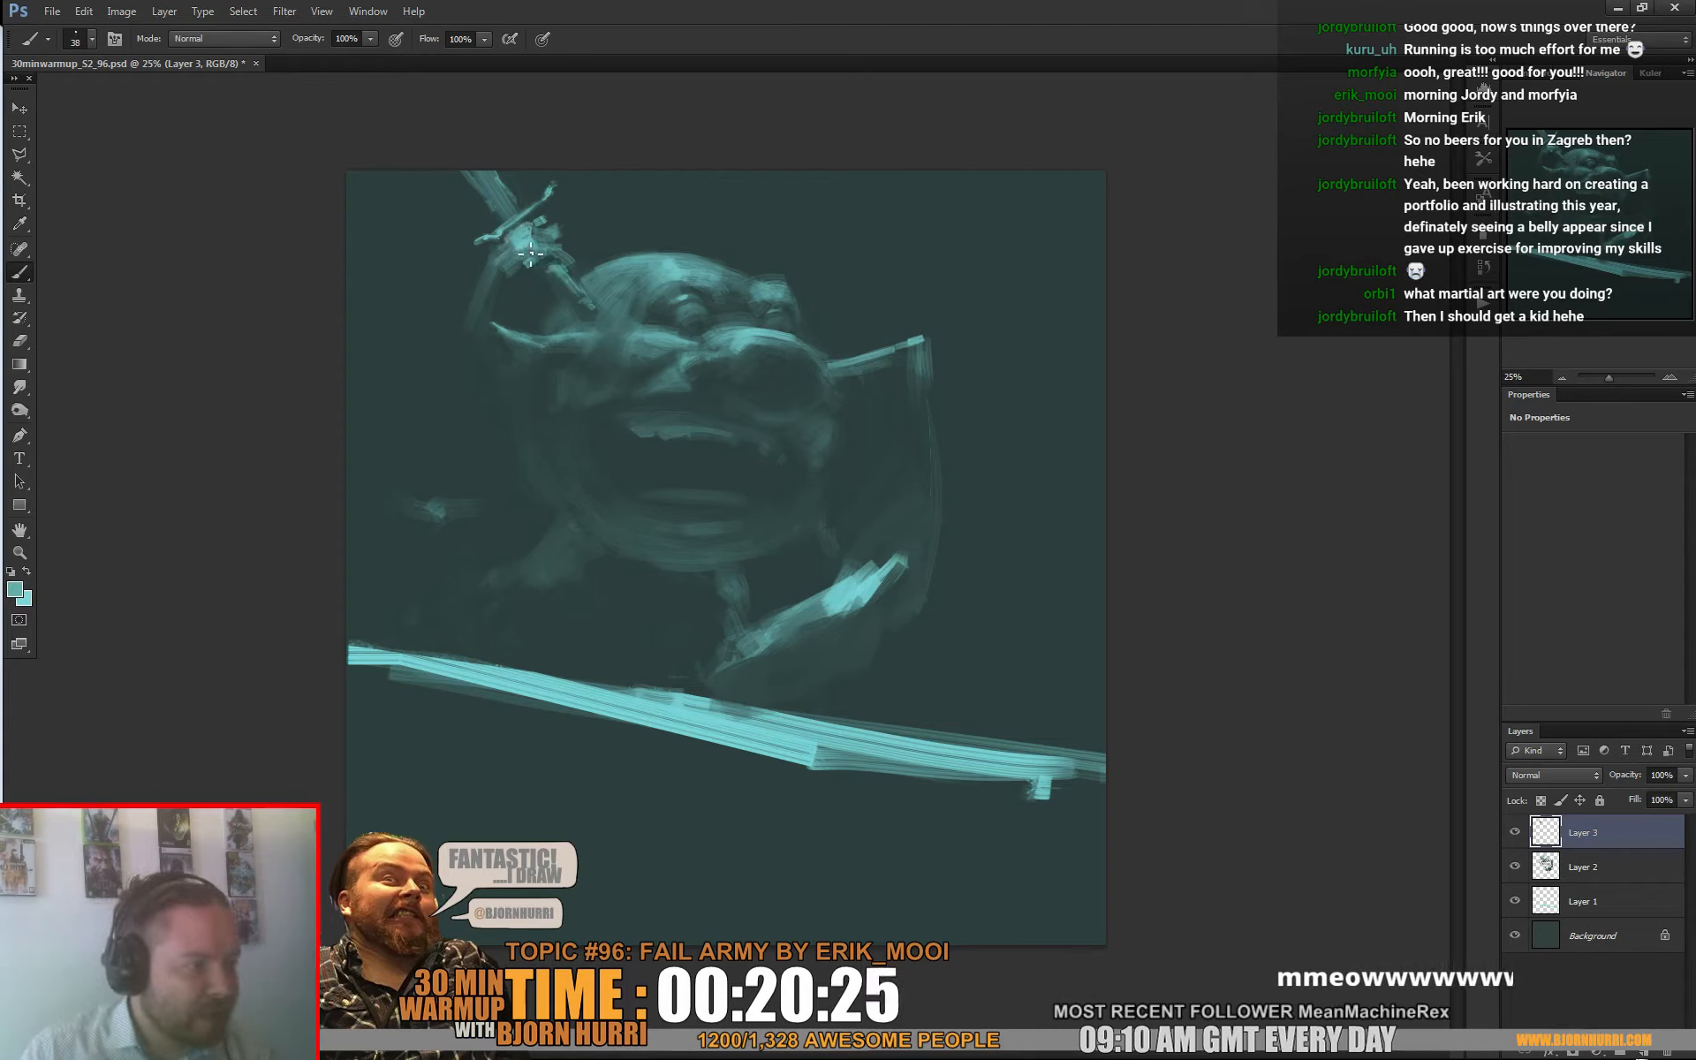
pyautogui.keyDown('alt'); pyautogui.click(505, 258); pyautogui.keyUp('alt')
pyautogui.keyDown('alt'); pyautogui.click(530, 246); pyautogui.keyUp('alt')
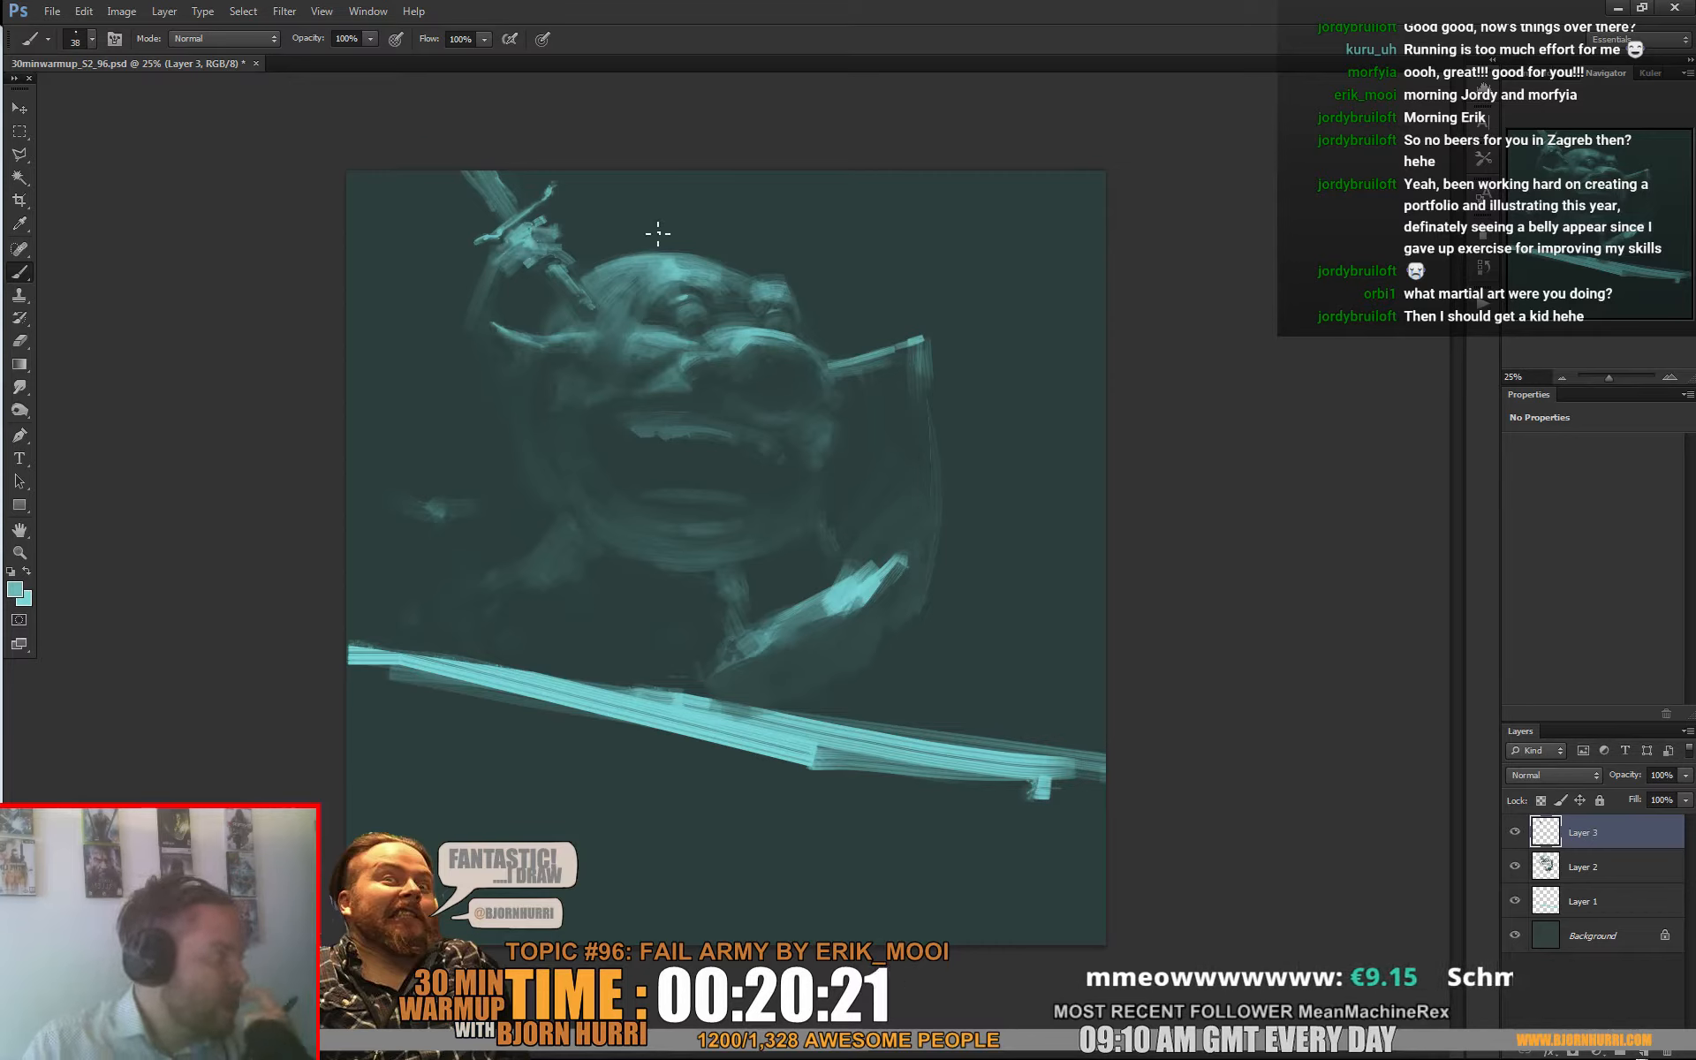
pyautogui.keyDown('alt'); pyautogui.click(512, 243); pyautogui.keyUp('alt')
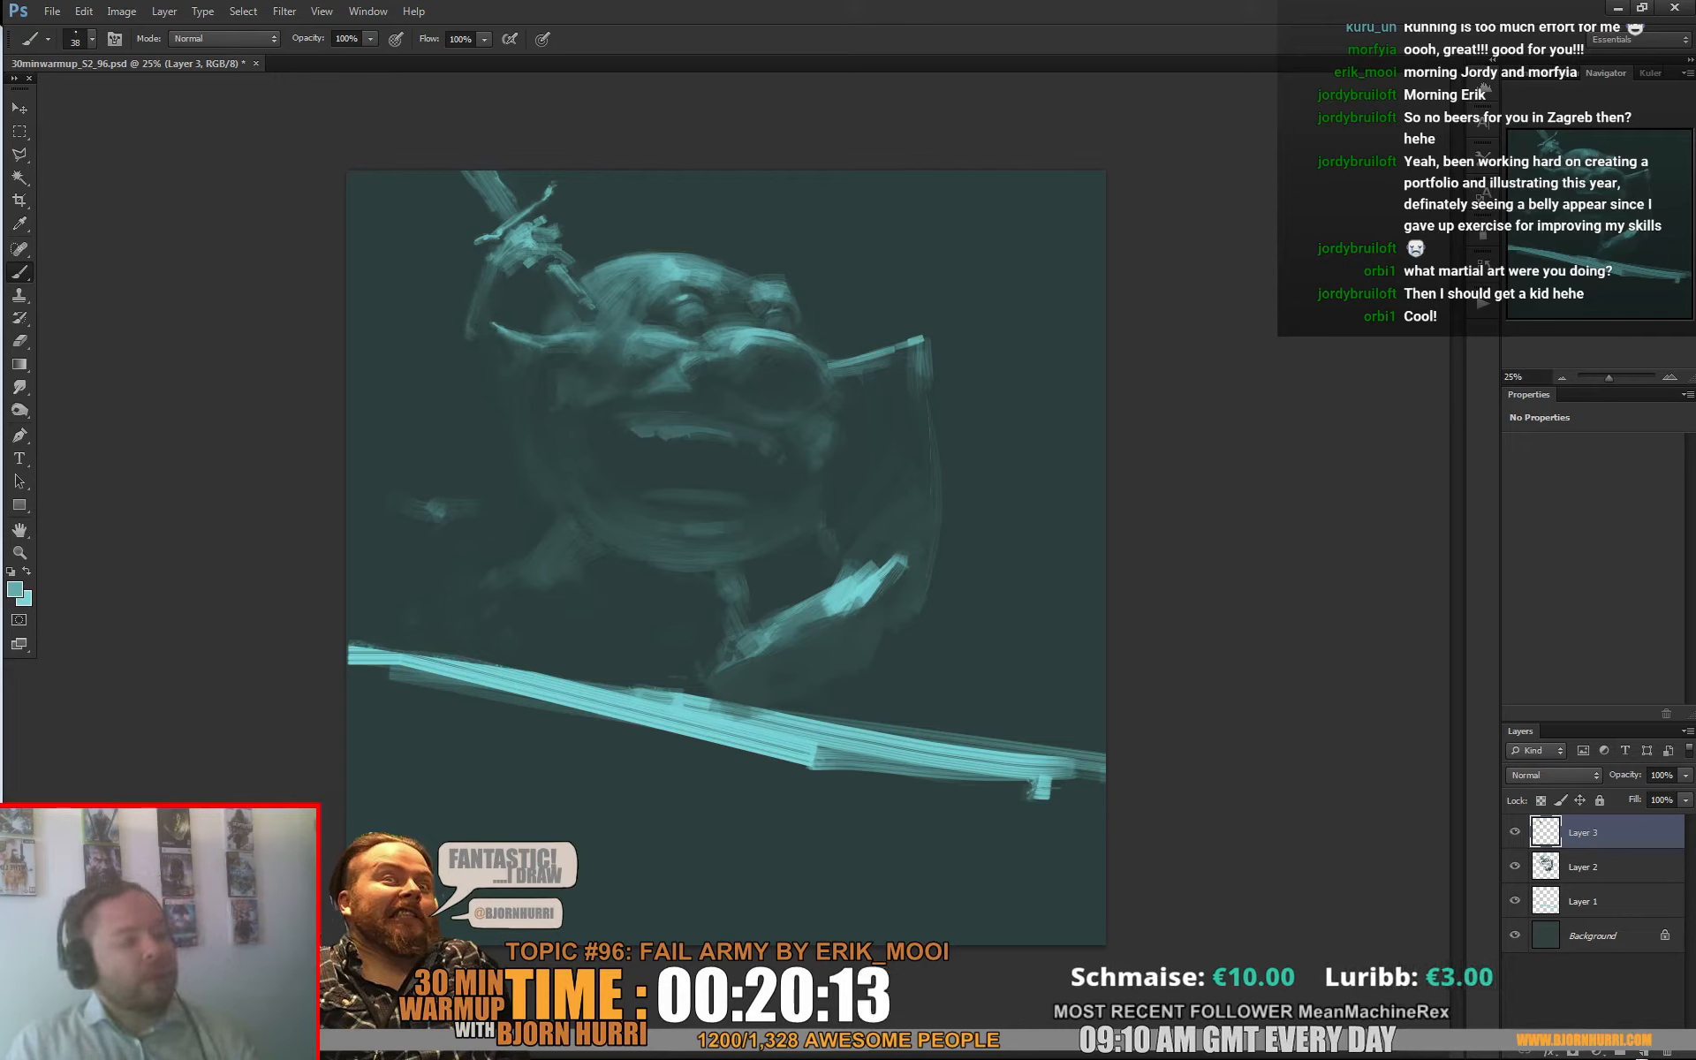
# Step: Define the raised forearm and blend it into the side of the head, using sampled teal tones and a 62 px brush
pyautogui.keyDown('alt'); pyautogui.click(477, 323); pyautogui.keyUp('alt')
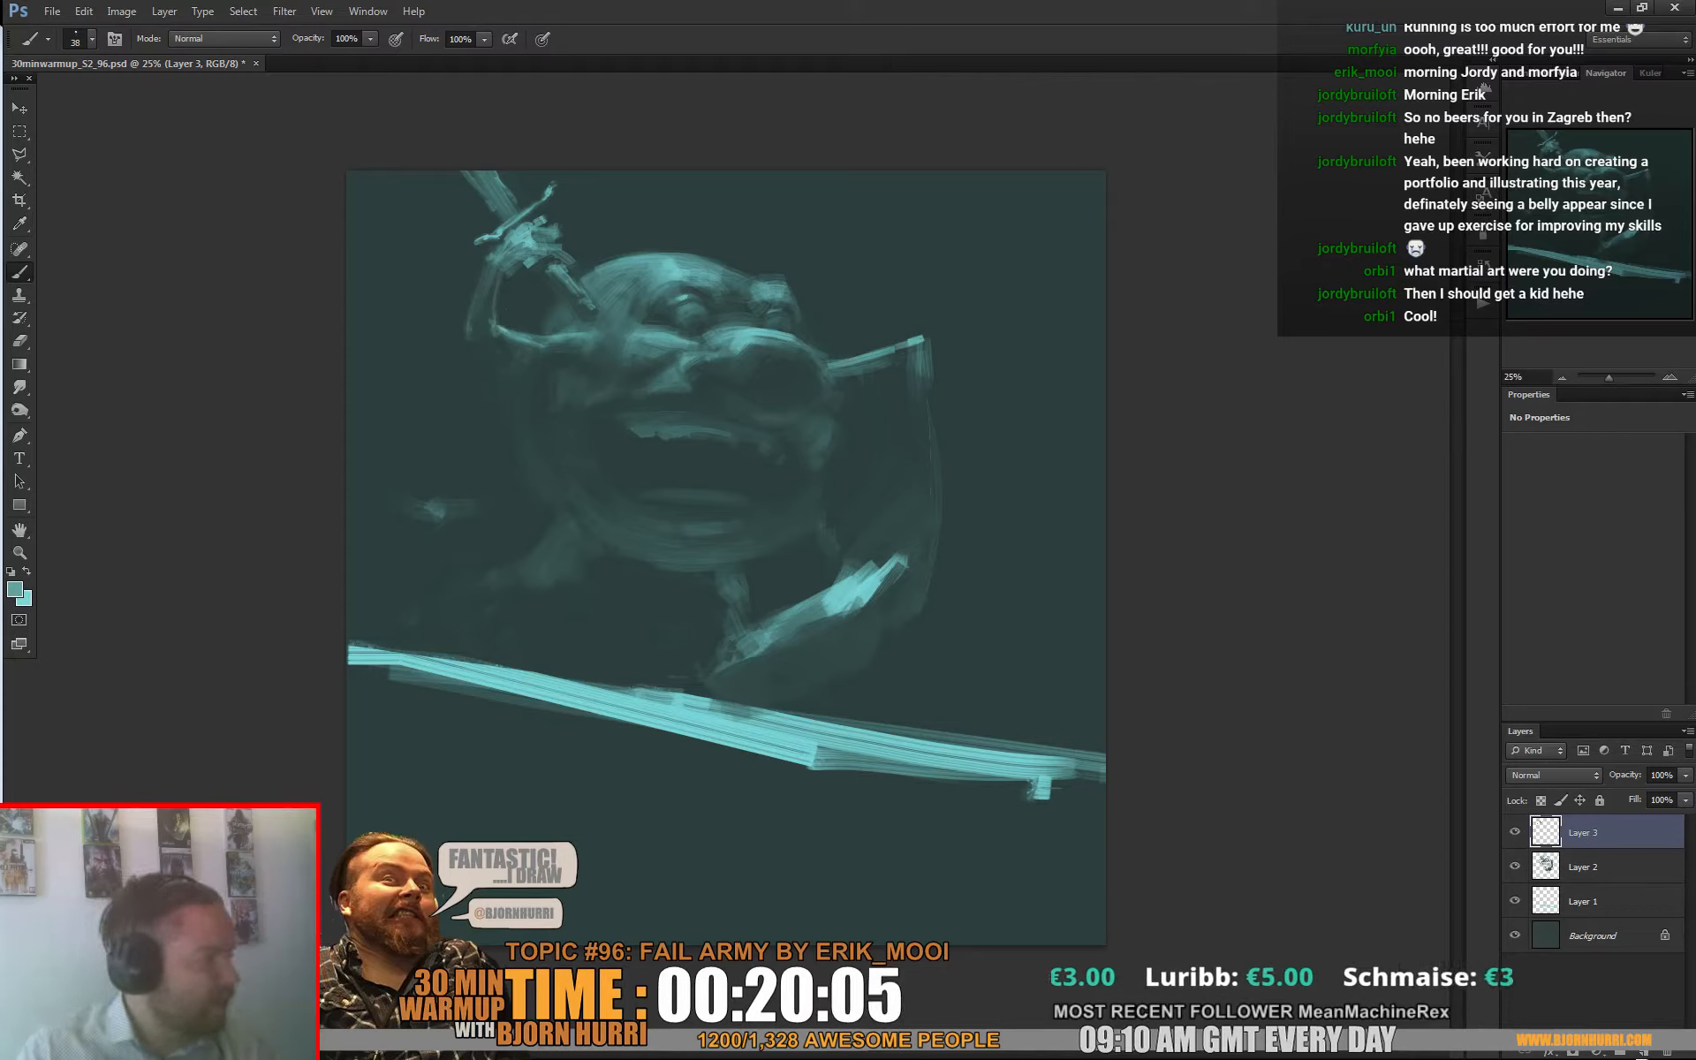
pyautogui.keyDown('alt'); pyautogui.click(500, 334); pyautogui.keyUp('alt')
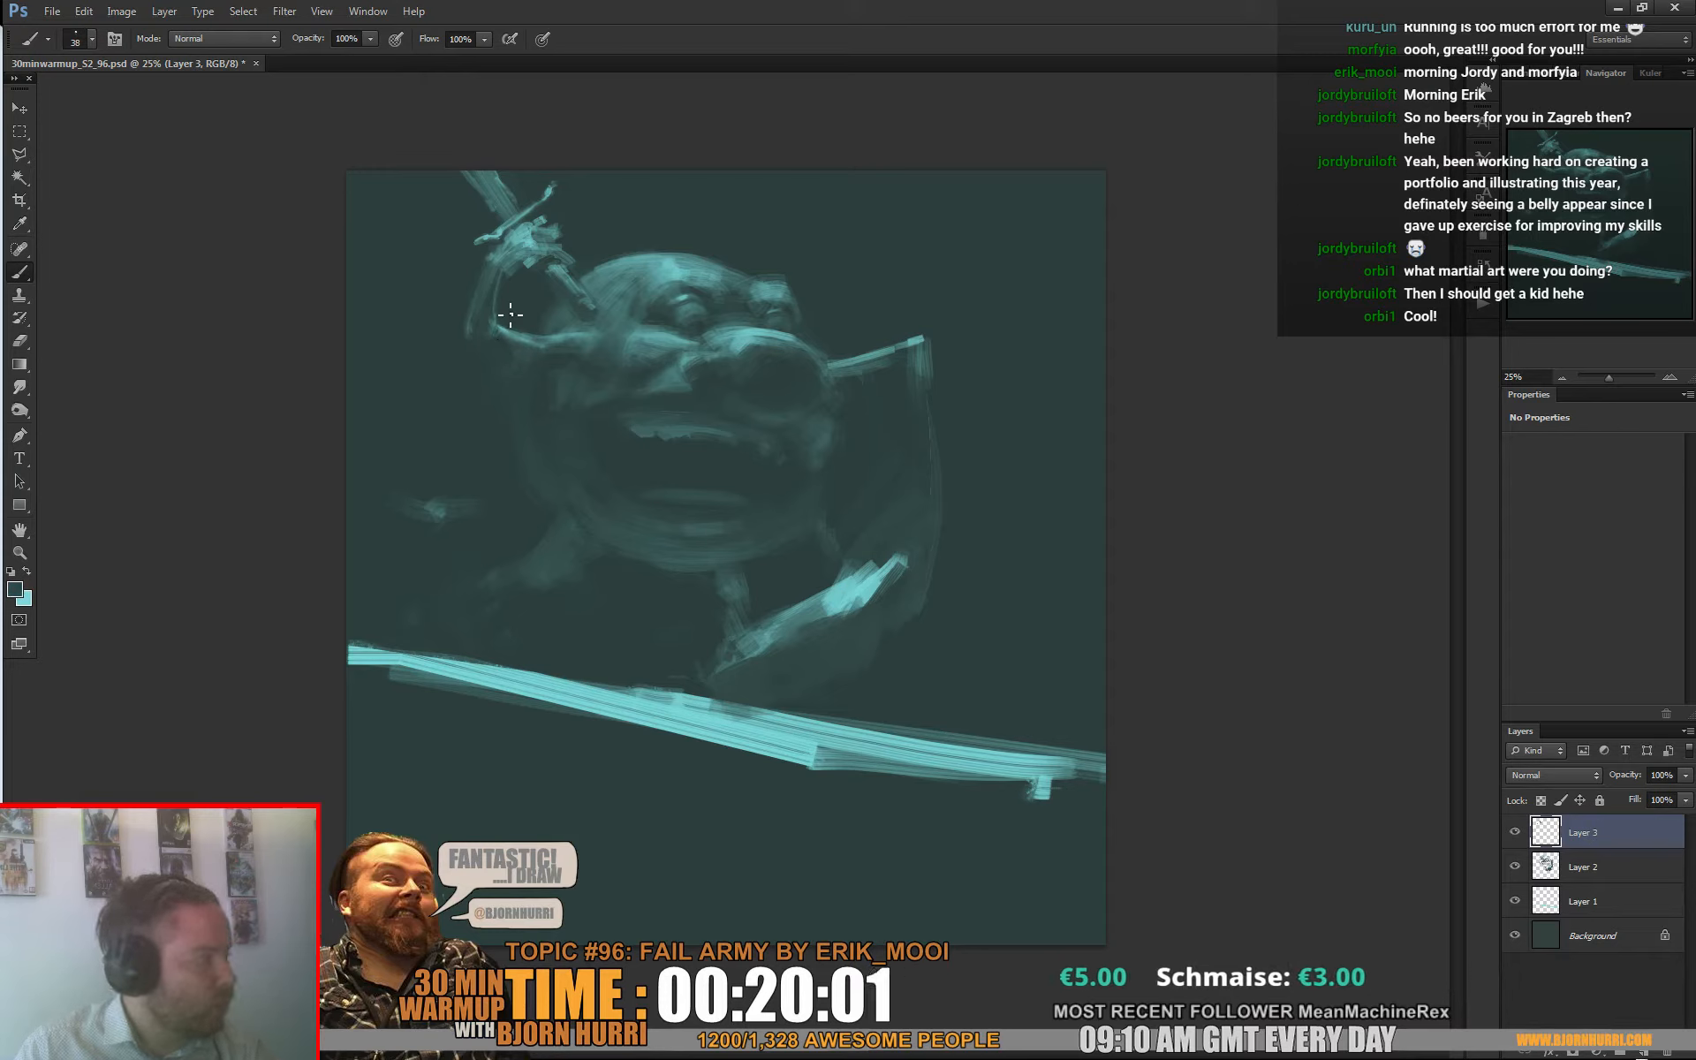
pyautogui.rightClick(574, 354)
pyautogui.moveTo(624, 397); pyautogui.dragTo(643, 397)
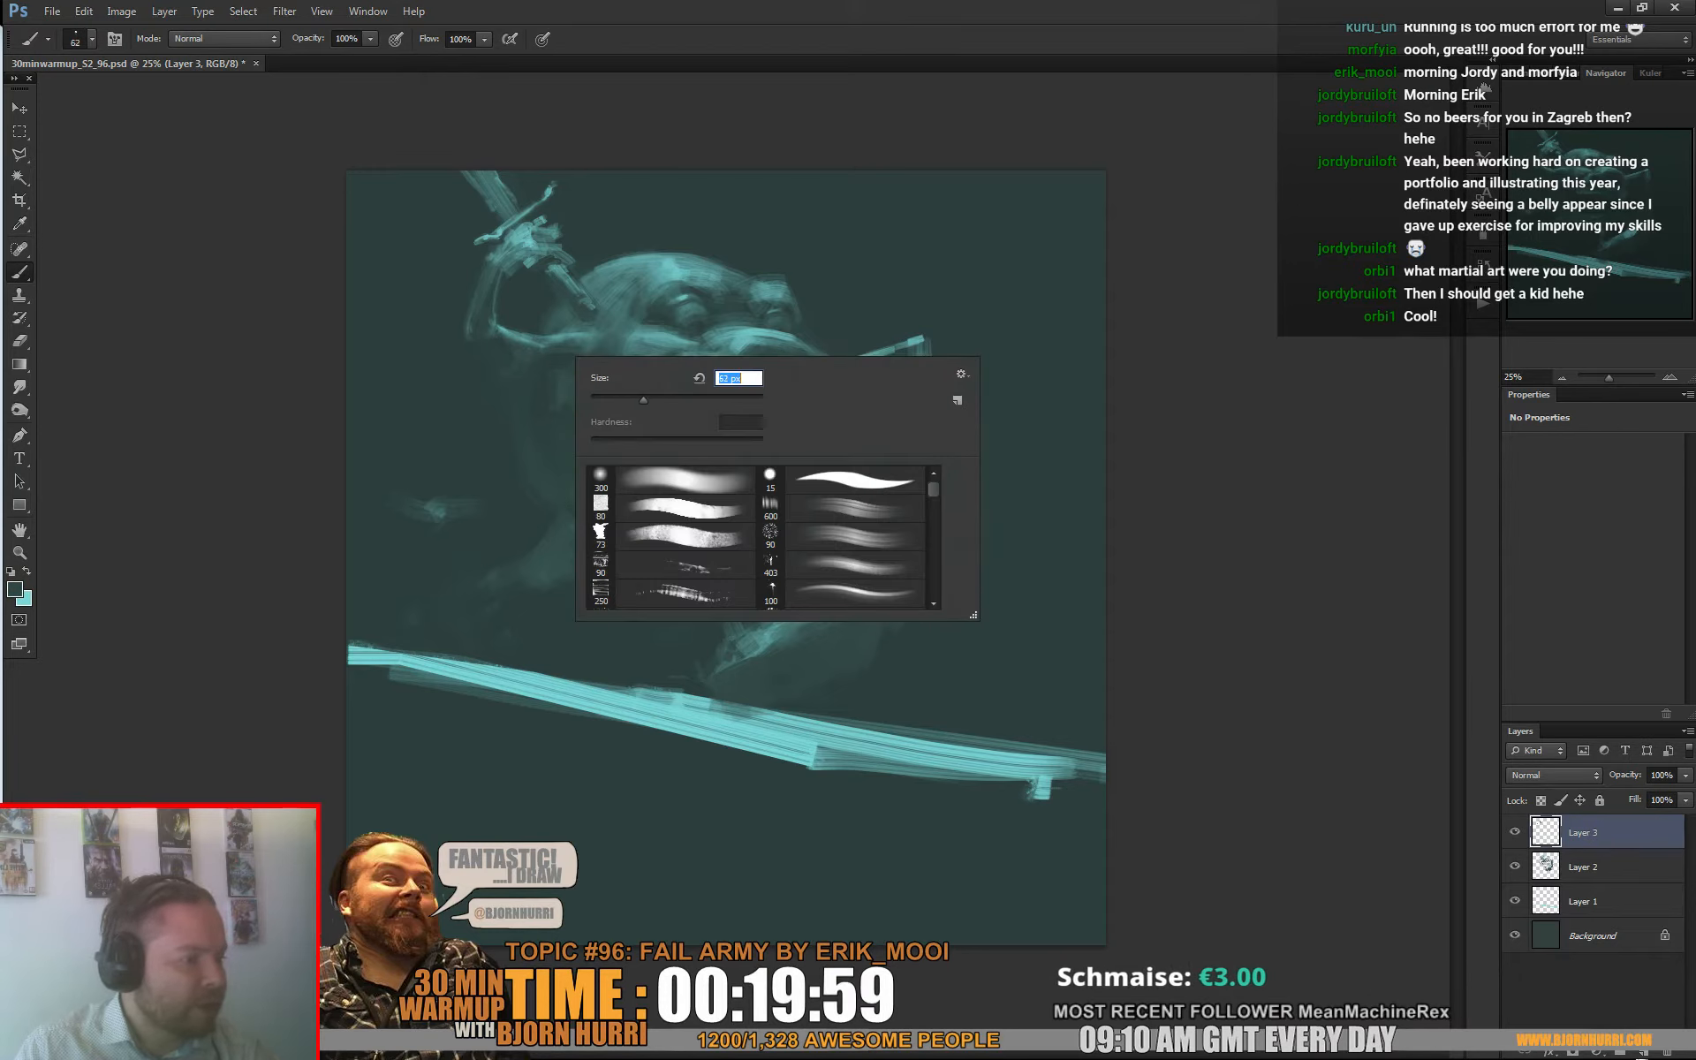
pyautogui.click(528, 354)
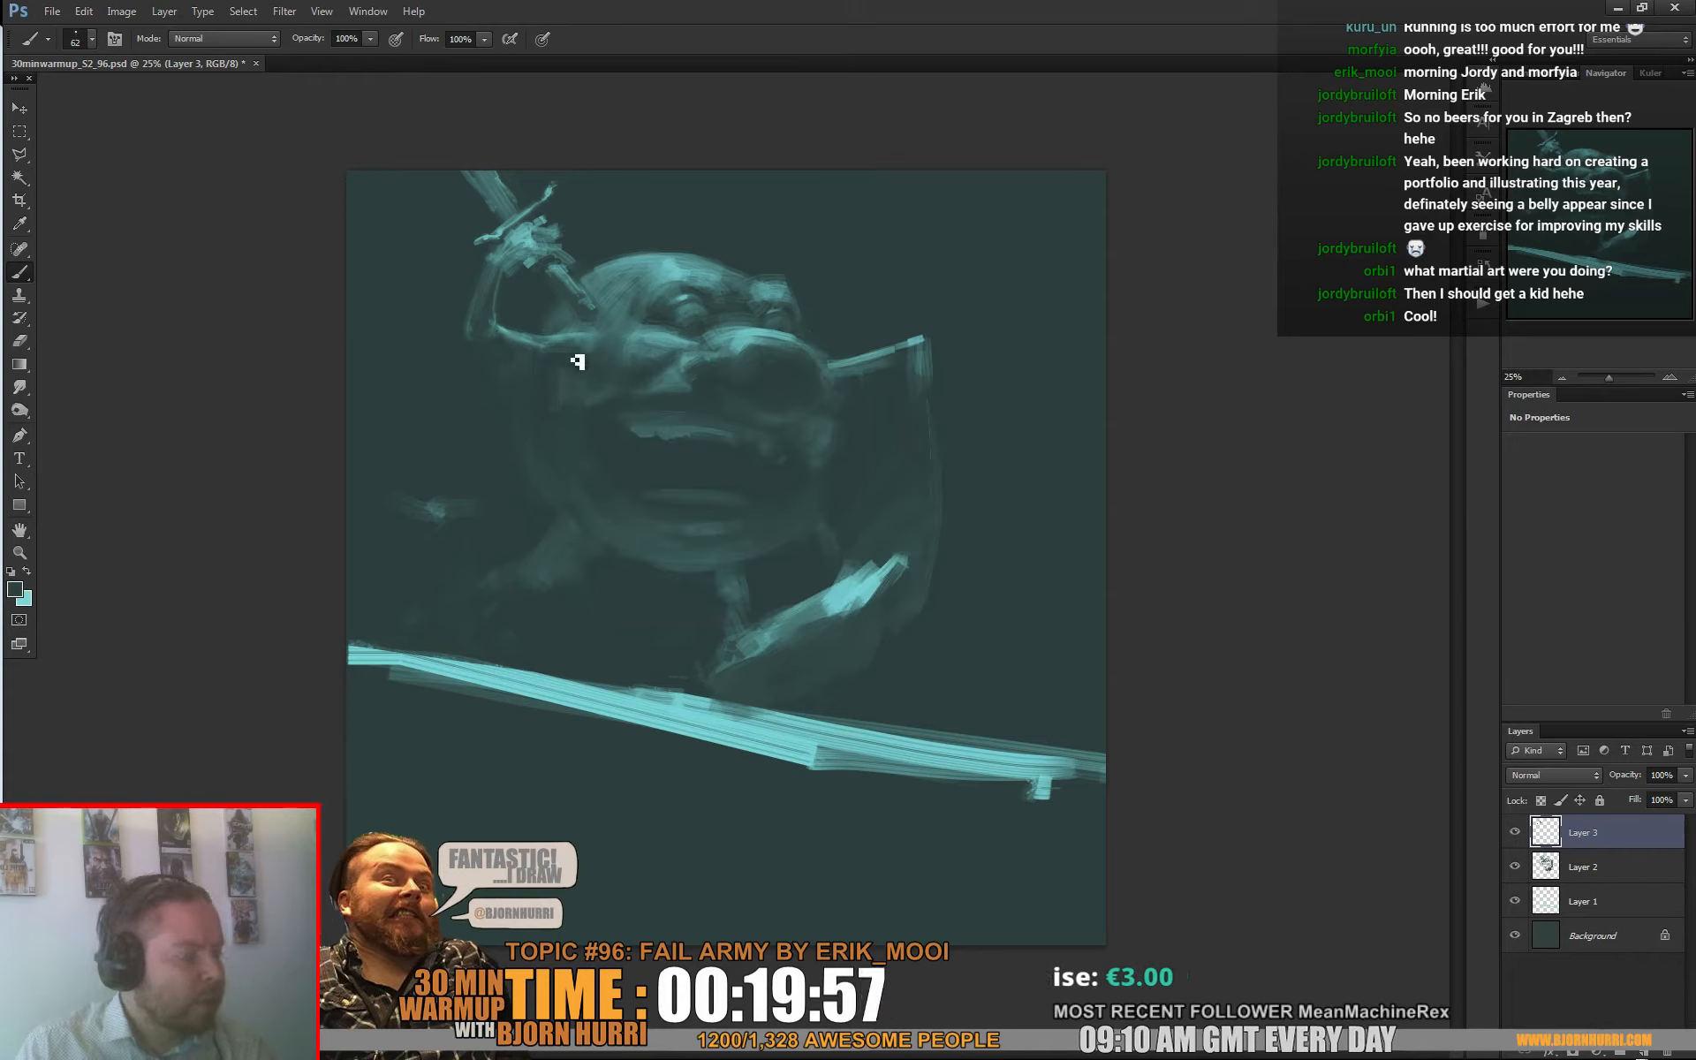
pyautogui.keyDown('alt'); pyautogui.click(592, 329); pyautogui.keyUp('alt')
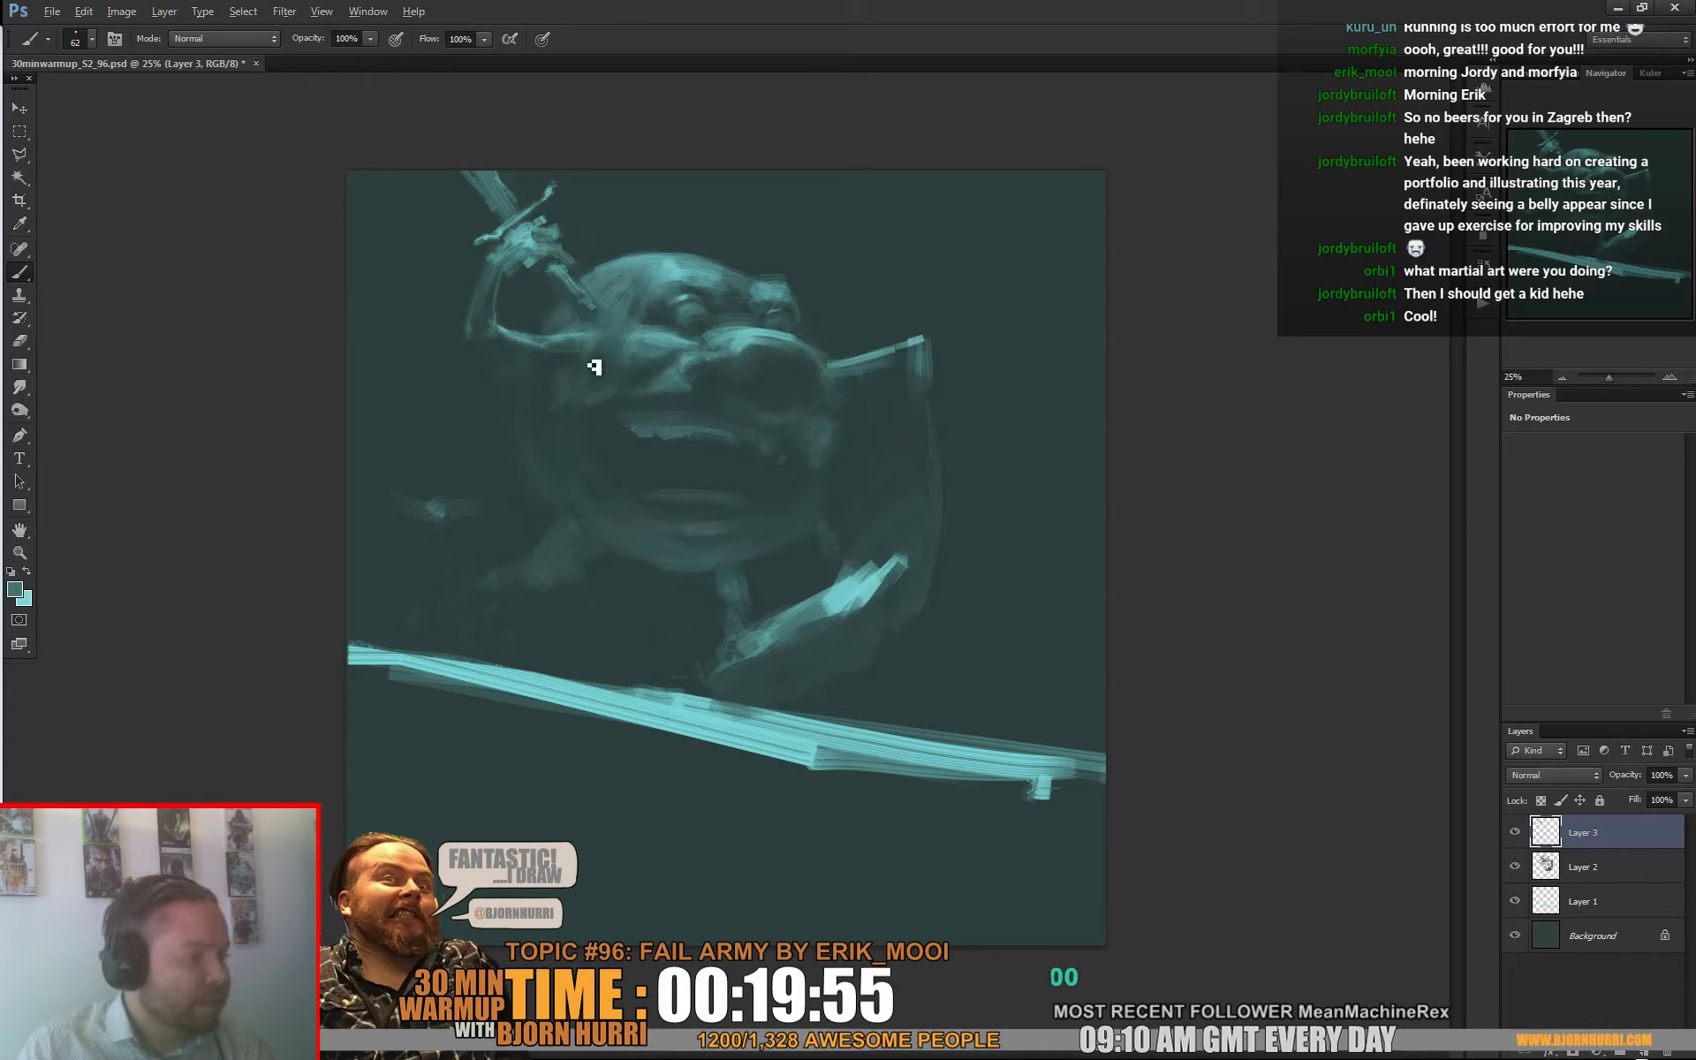
pyautogui.keyDown('alt'); pyautogui.click(602, 380); pyautogui.keyUp('alt')
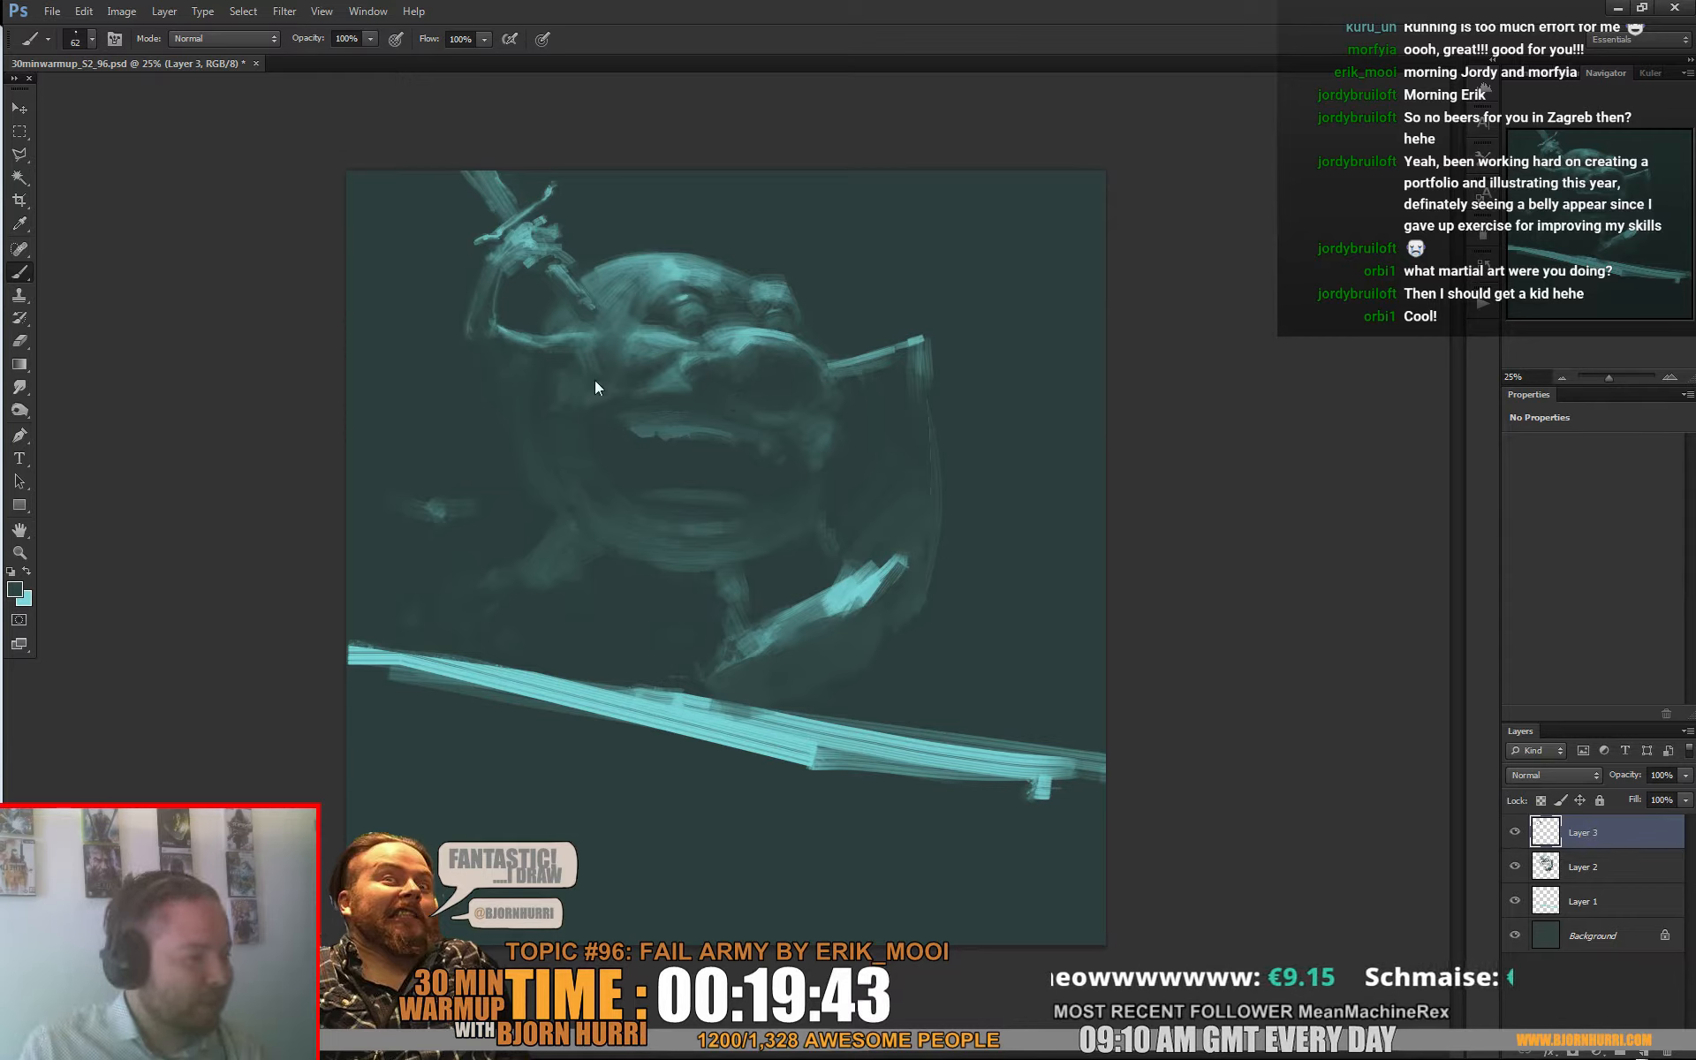
pyautogui.keyDown('alt'); pyautogui.click(567, 358); pyautogui.keyUp('alt')
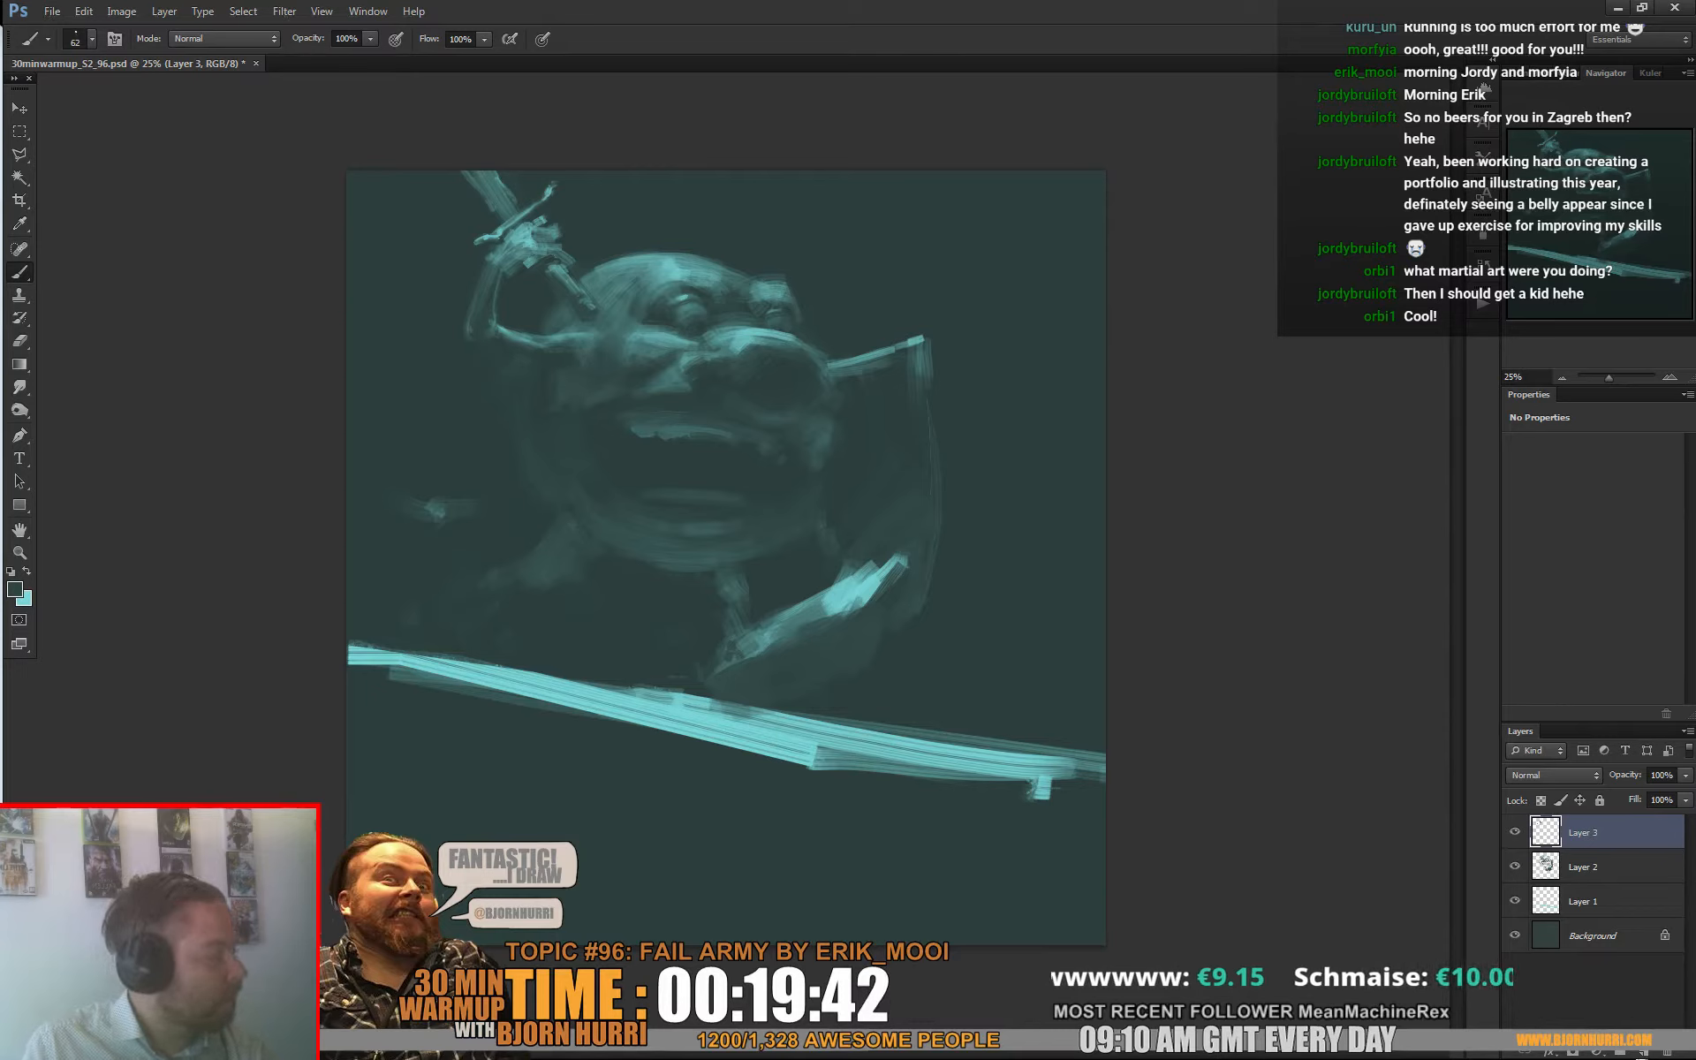
# Step: Shade the side of the head below the raised arm in sampled teal tones with the brush at 123 px and 55 px
pyautogui.rightClick(633, 341)
pyautogui.click(744, 412)
pyautogui.keyDown('alt'); pyautogui.click(544, 380); pyautogui.keyUp('alt')
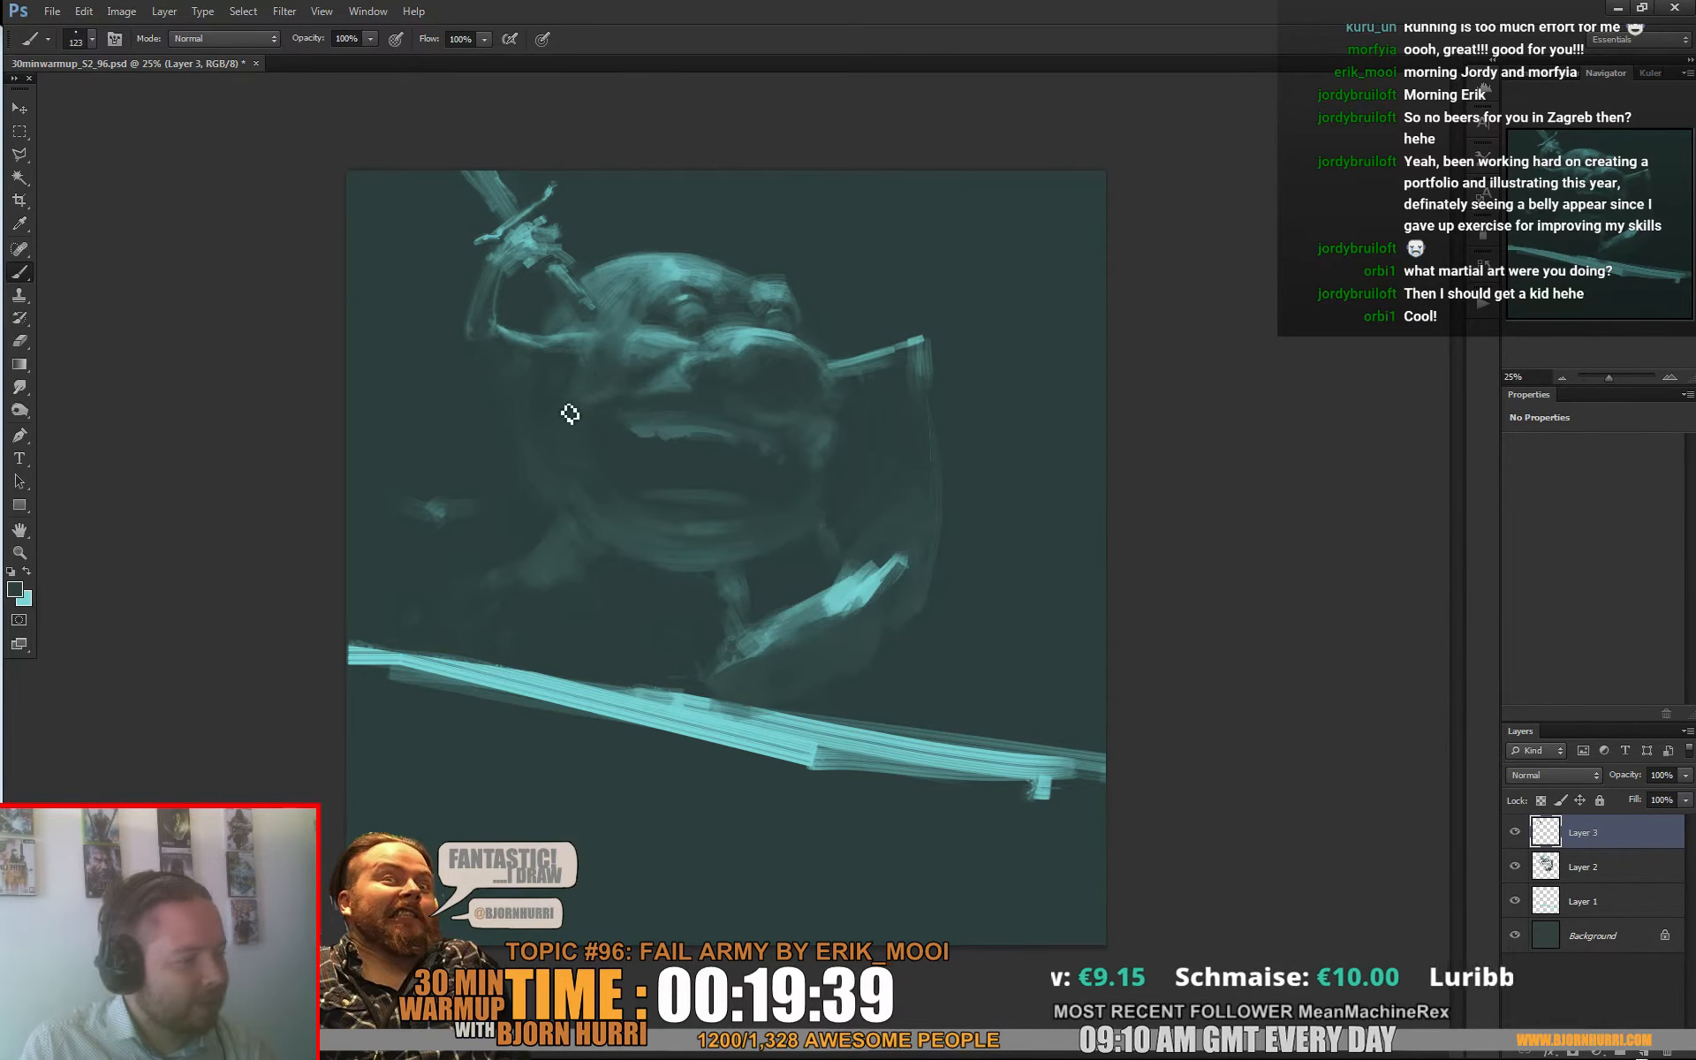
pyautogui.keyDown('alt'); pyautogui.click(582, 369); pyautogui.keyUp('alt')
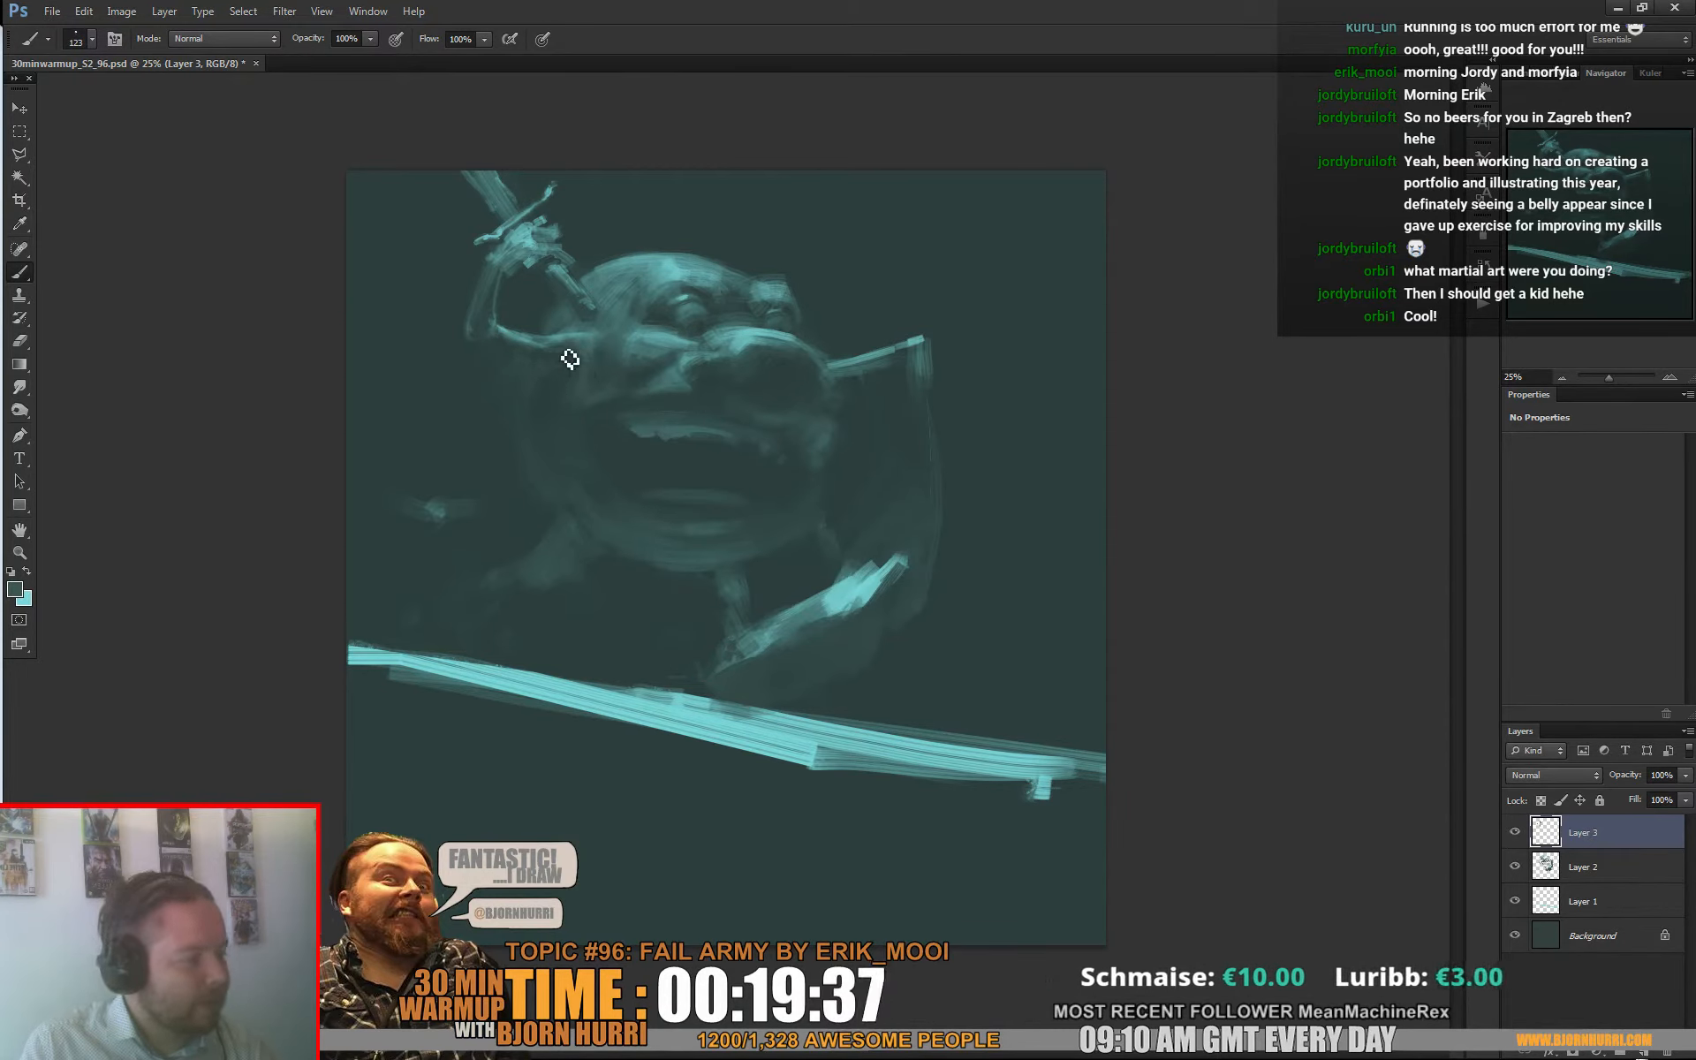
pyautogui.rightClick(555, 366)
pyautogui.click(636, 402)
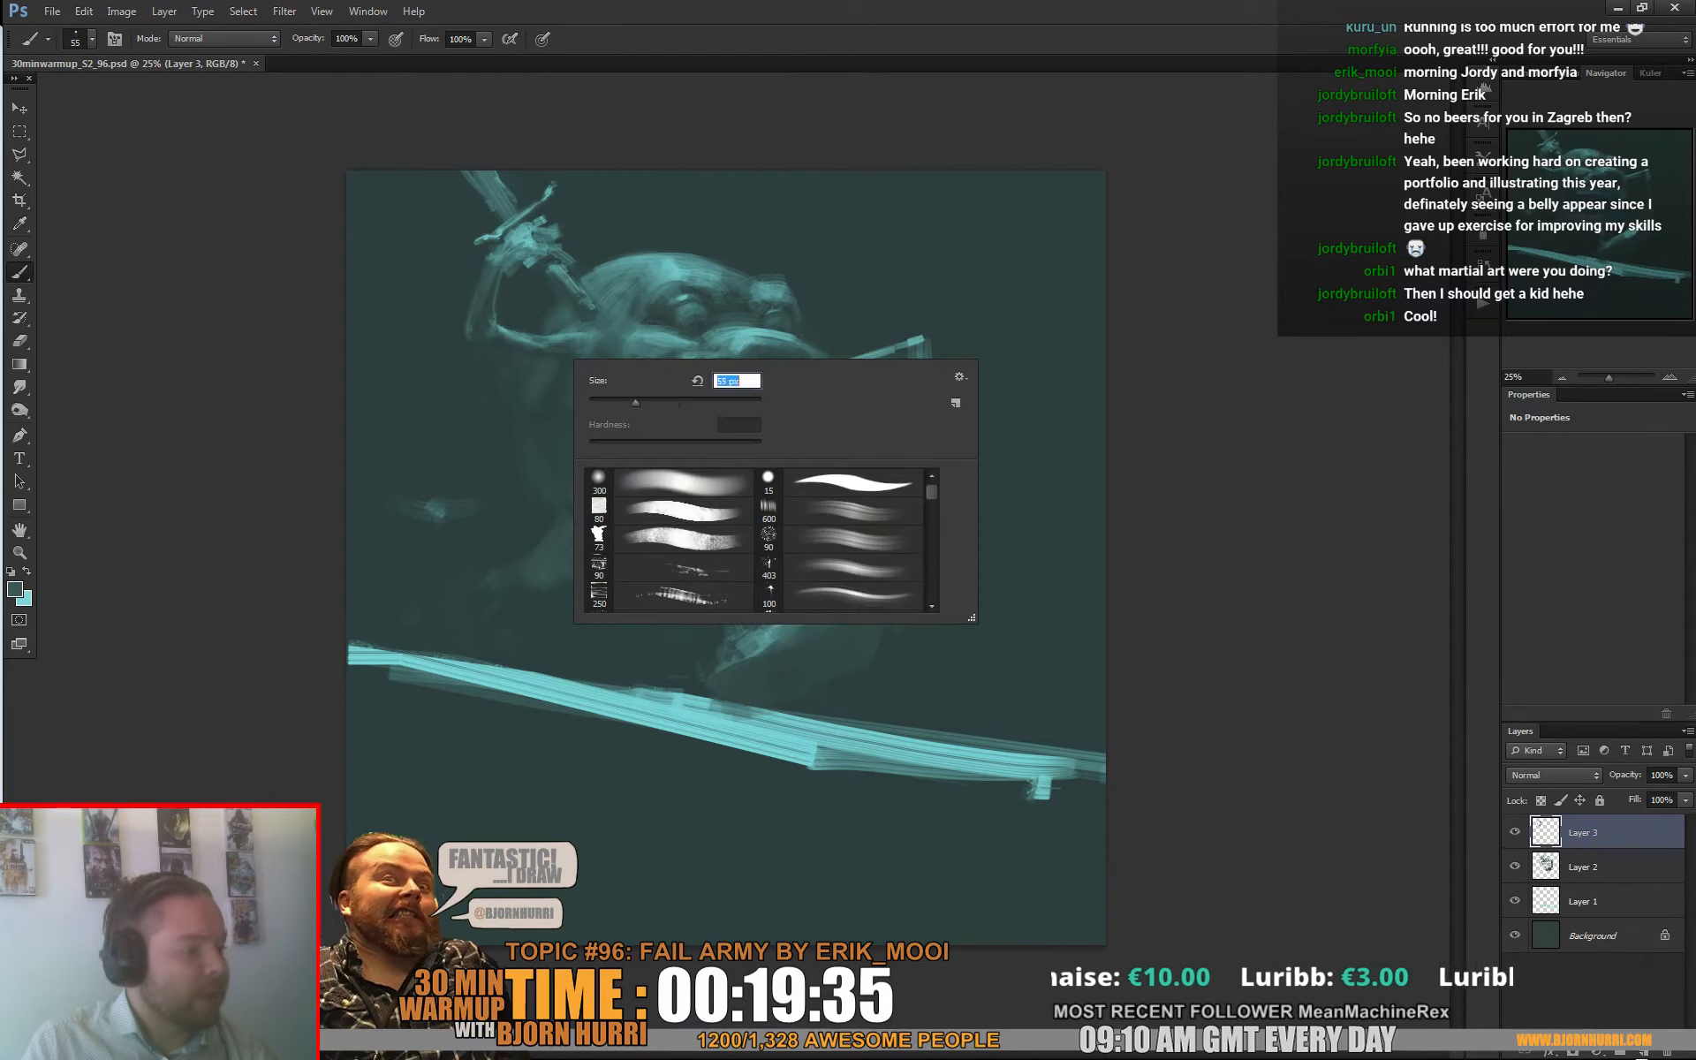
pyautogui.click(537, 378)
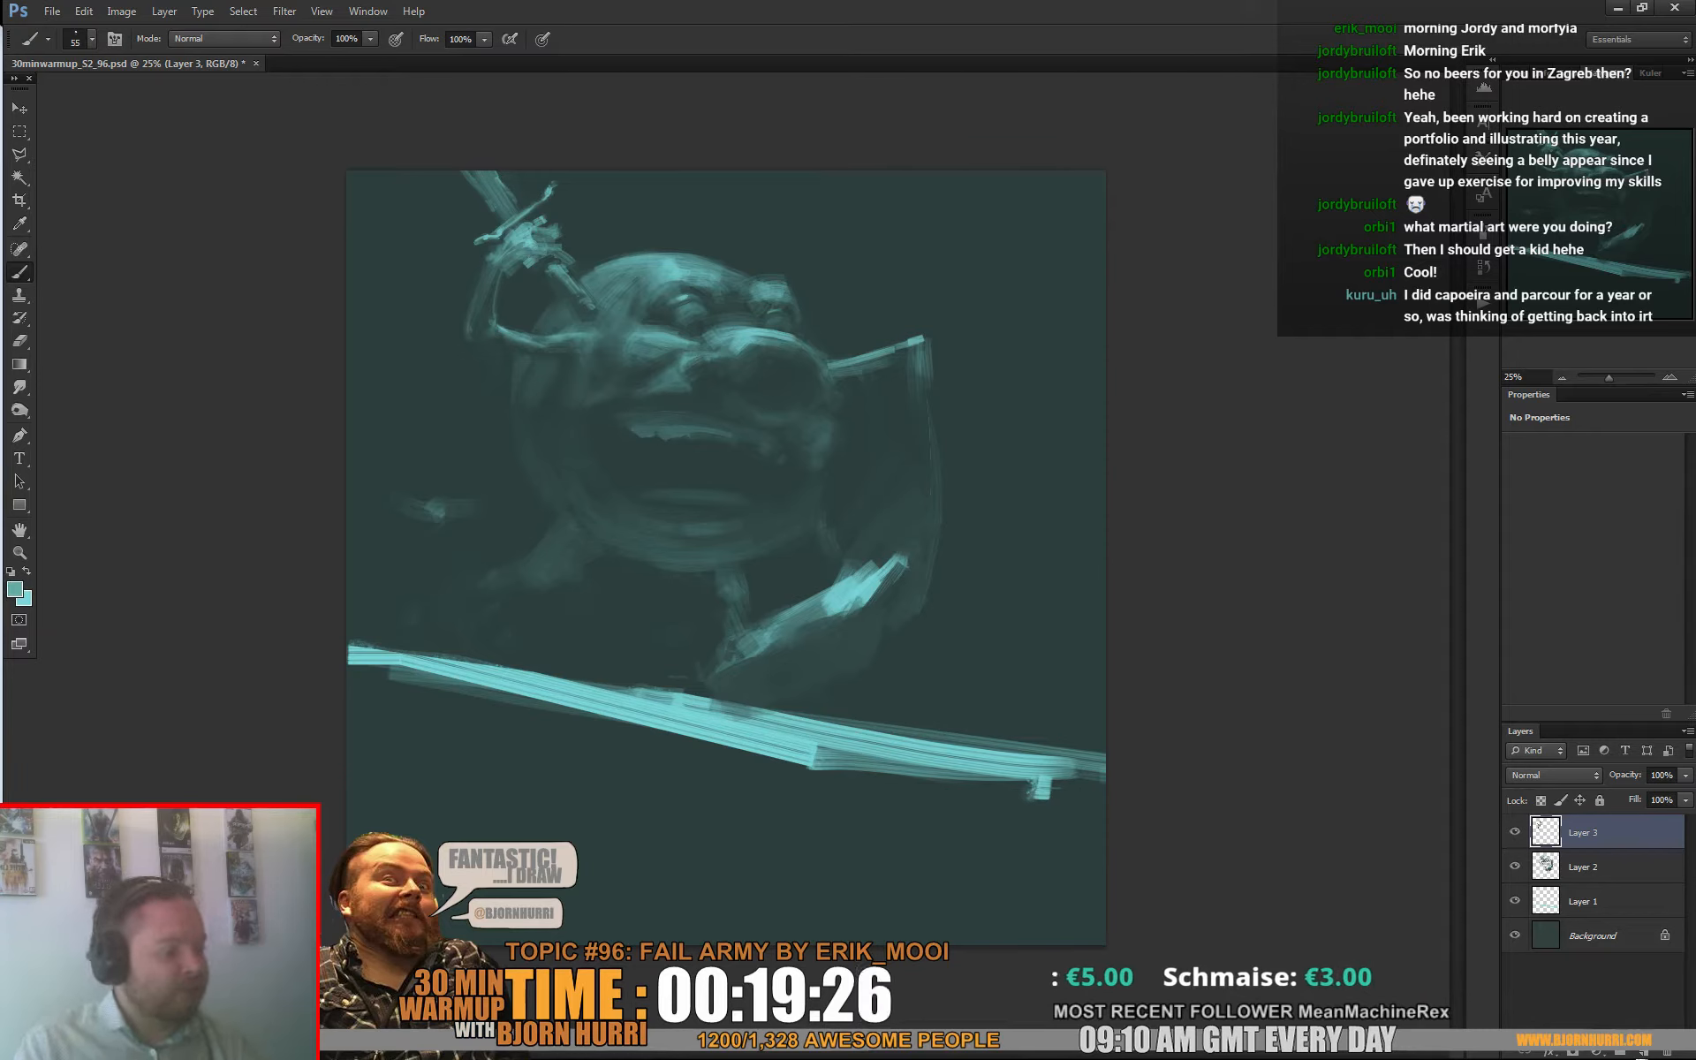
# Step: Add a light teal highlight to the limb beneath the head with a 112 px brush and sample tones around it
pyautogui.rightClick(570, 571)
pyautogui.click(683, 616)
pyautogui.click(542, 583)
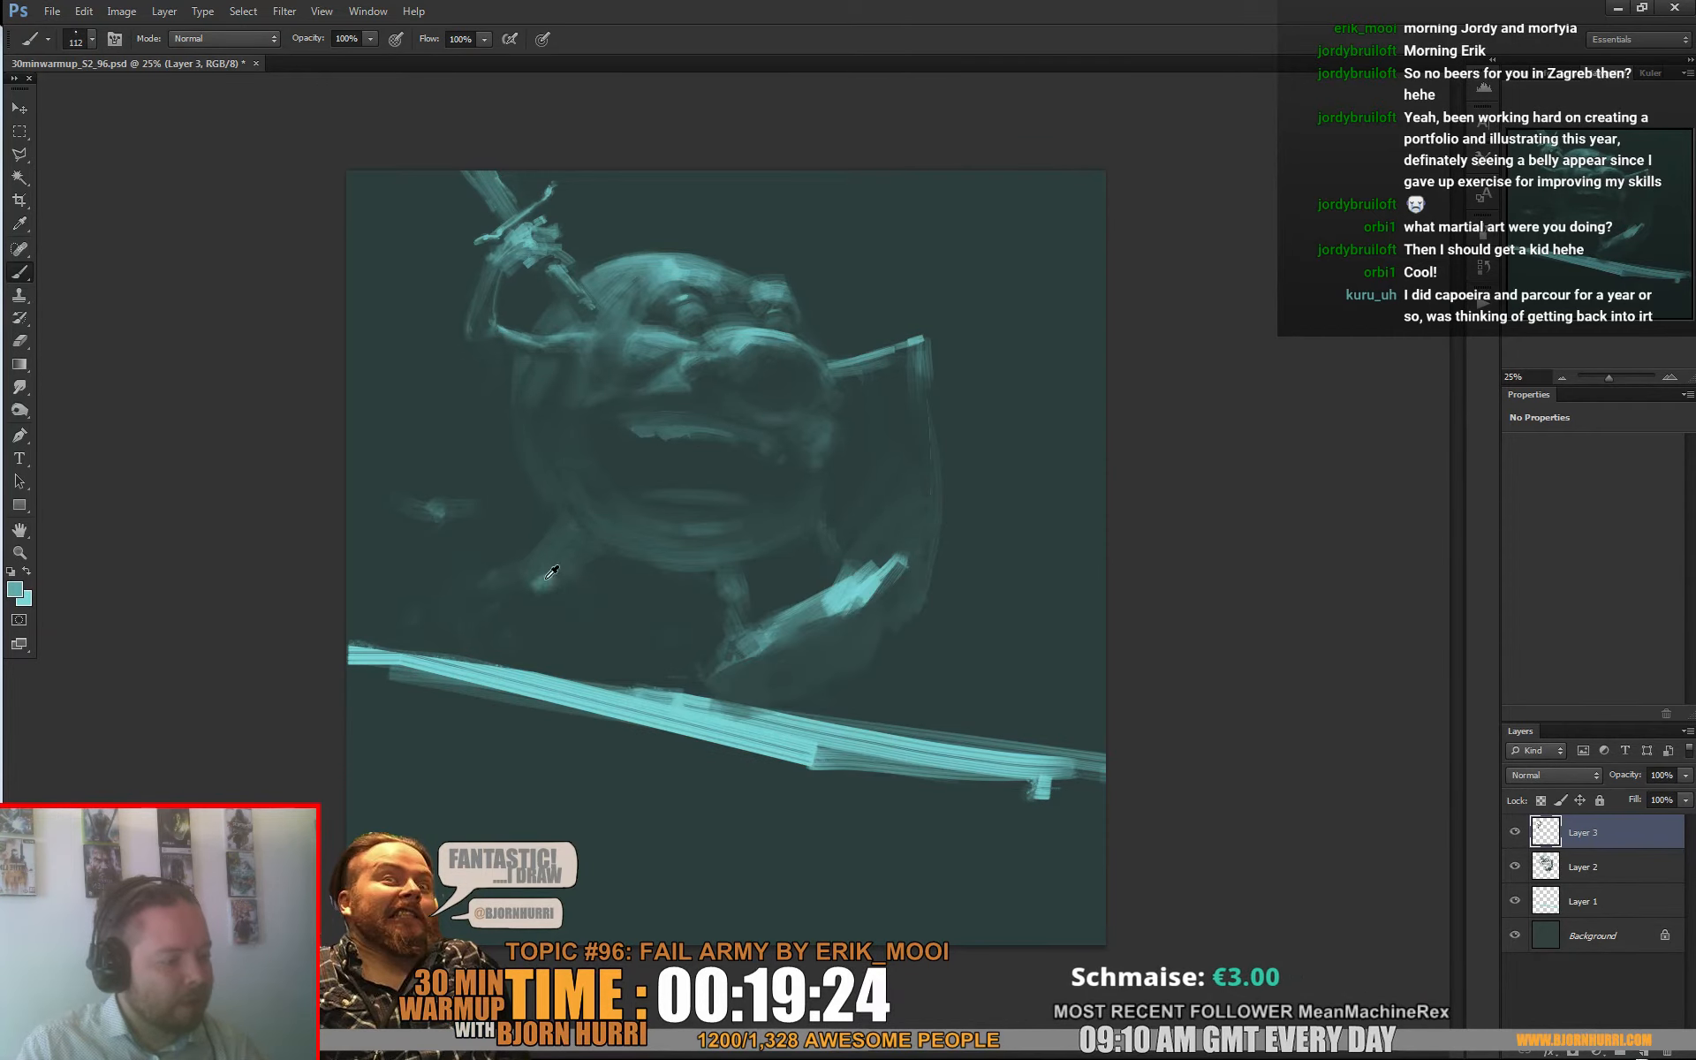
pyautogui.keyDown('alt'); pyautogui.click(540, 580); pyautogui.keyUp('alt')
pyautogui.keyDown('alt'); pyautogui.click(562, 567); pyautogui.keyUp('alt')
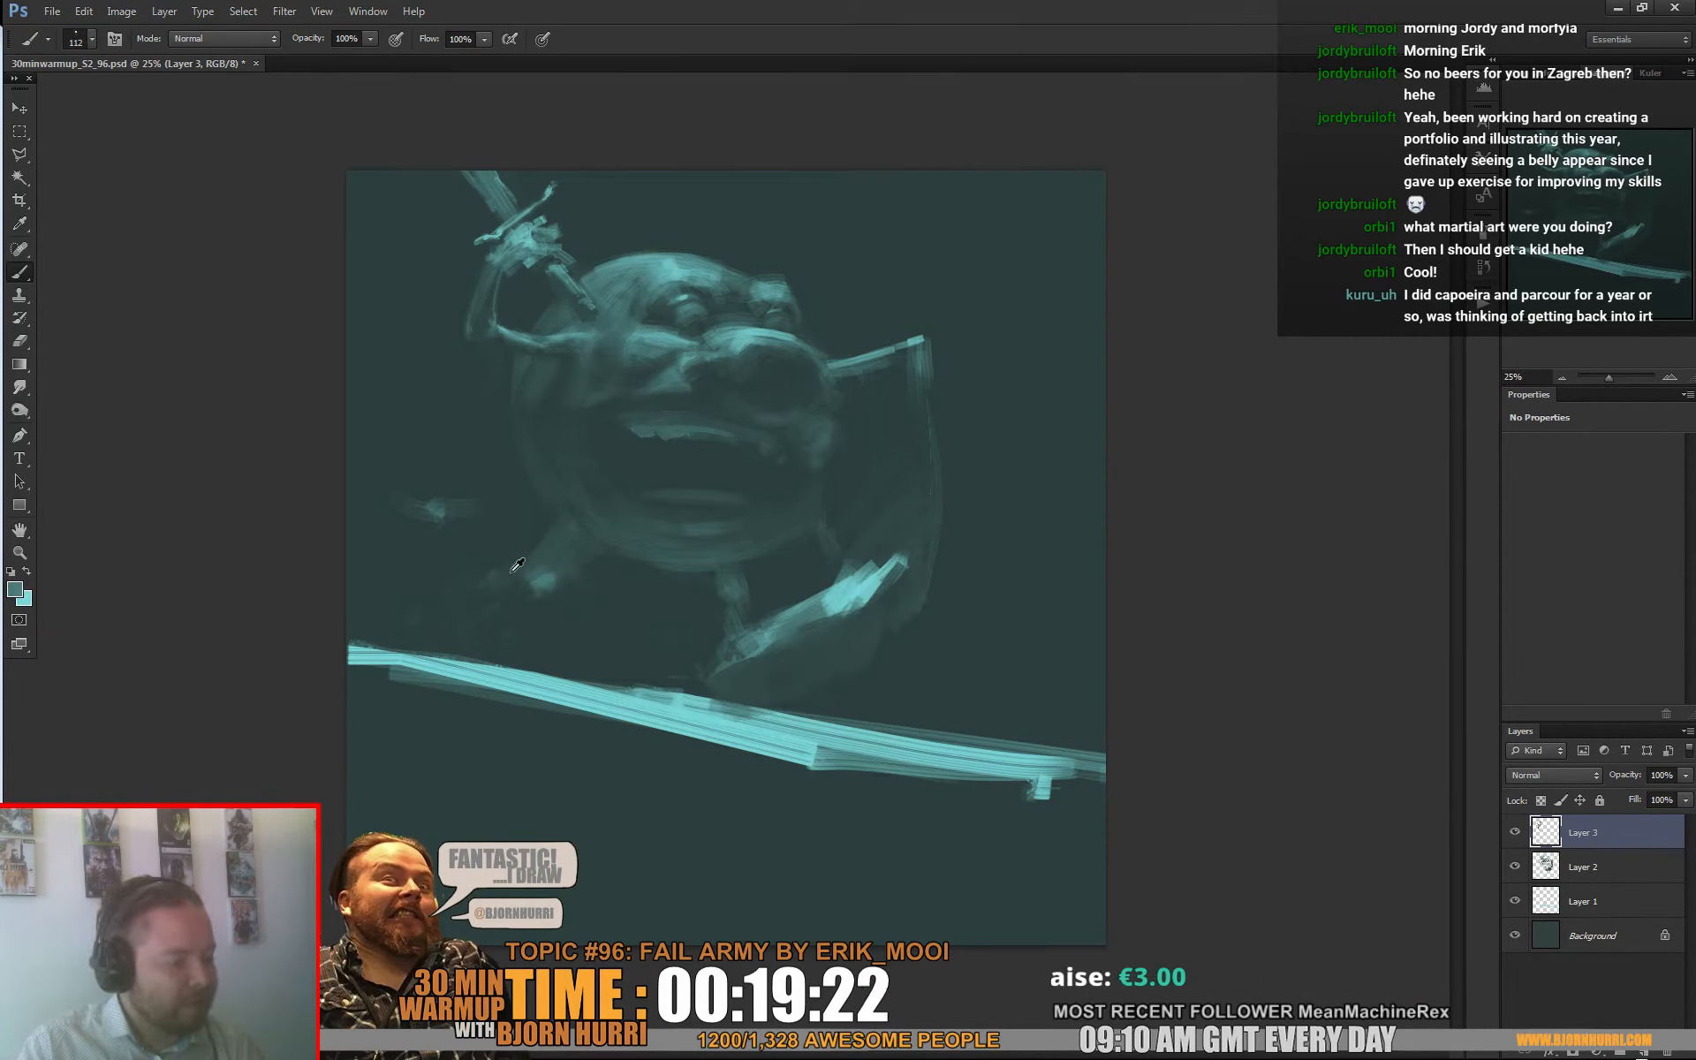
# Step: Sketch a faint bent limb behind the warrior, reaching down to the sloping band, with the brush at 41 px and 70 px
pyautogui.rightClick(499, 557)
pyautogui.click(677, 584)
pyautogui.click(474, 563)
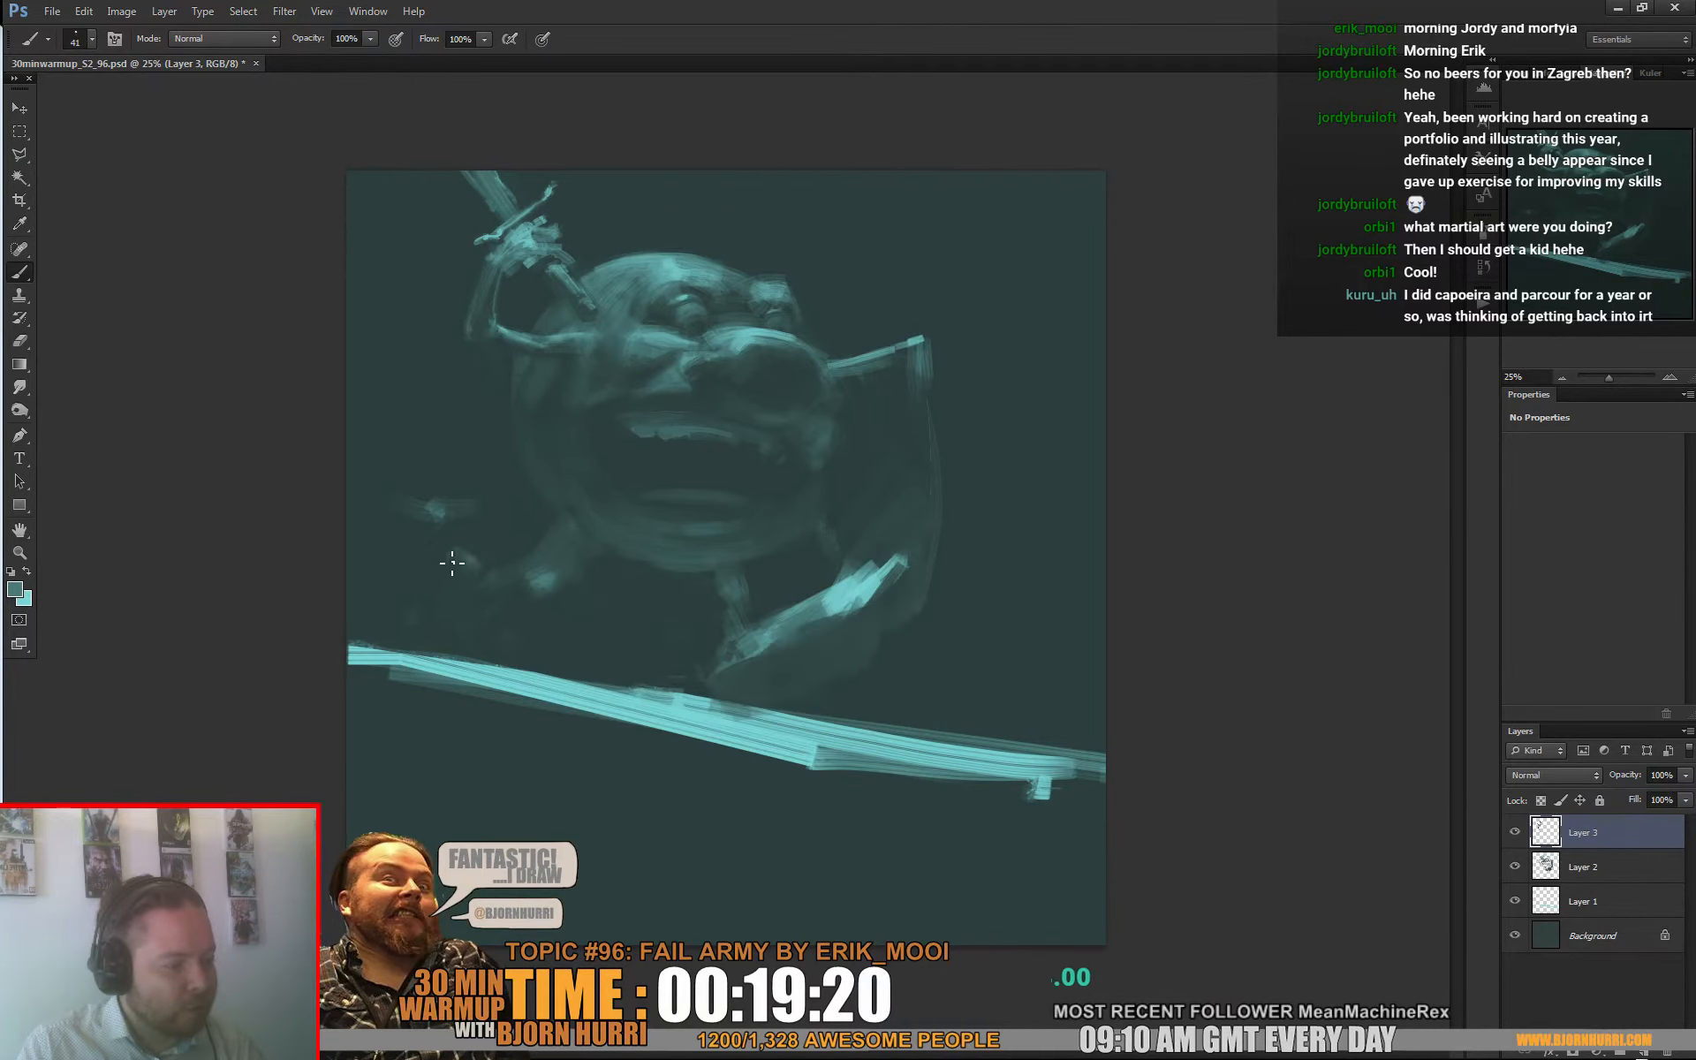
pyautogui.moveTo(452, 563); pyautogui.dragTo(418, 618)
pyautogui.rightClick(484, 626)
pyautogui.click(568, 670)
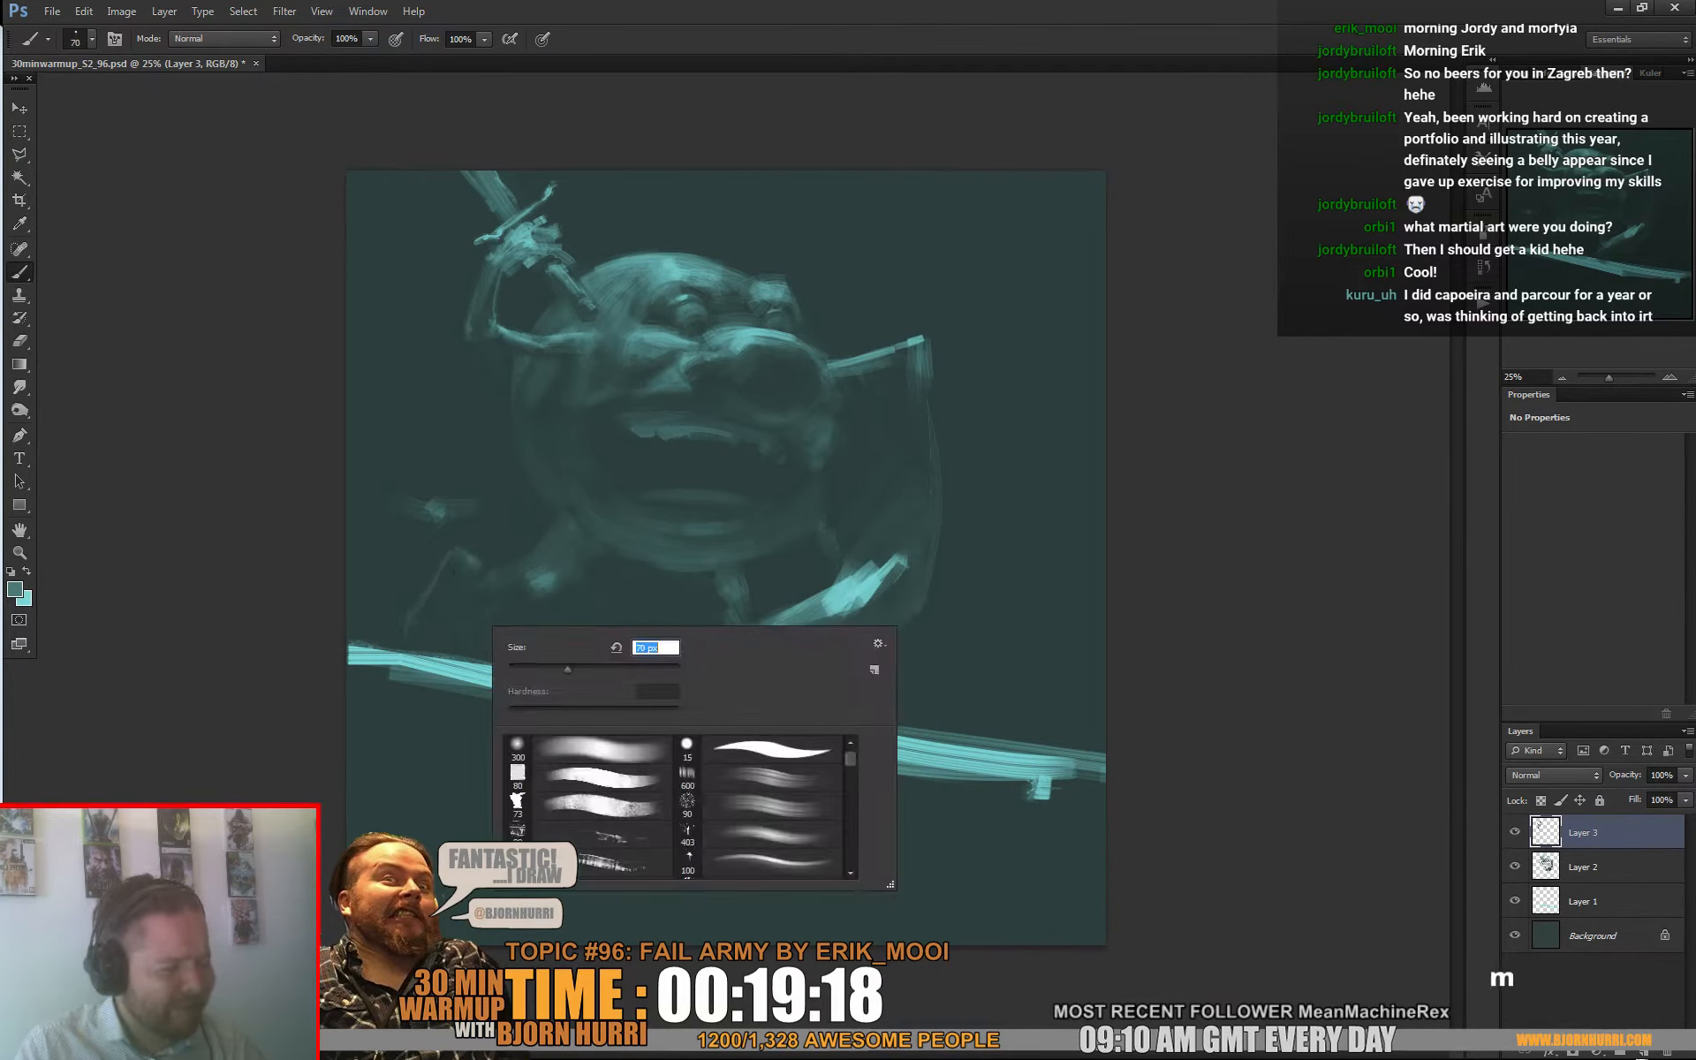
pyautogui.click(472, 646)
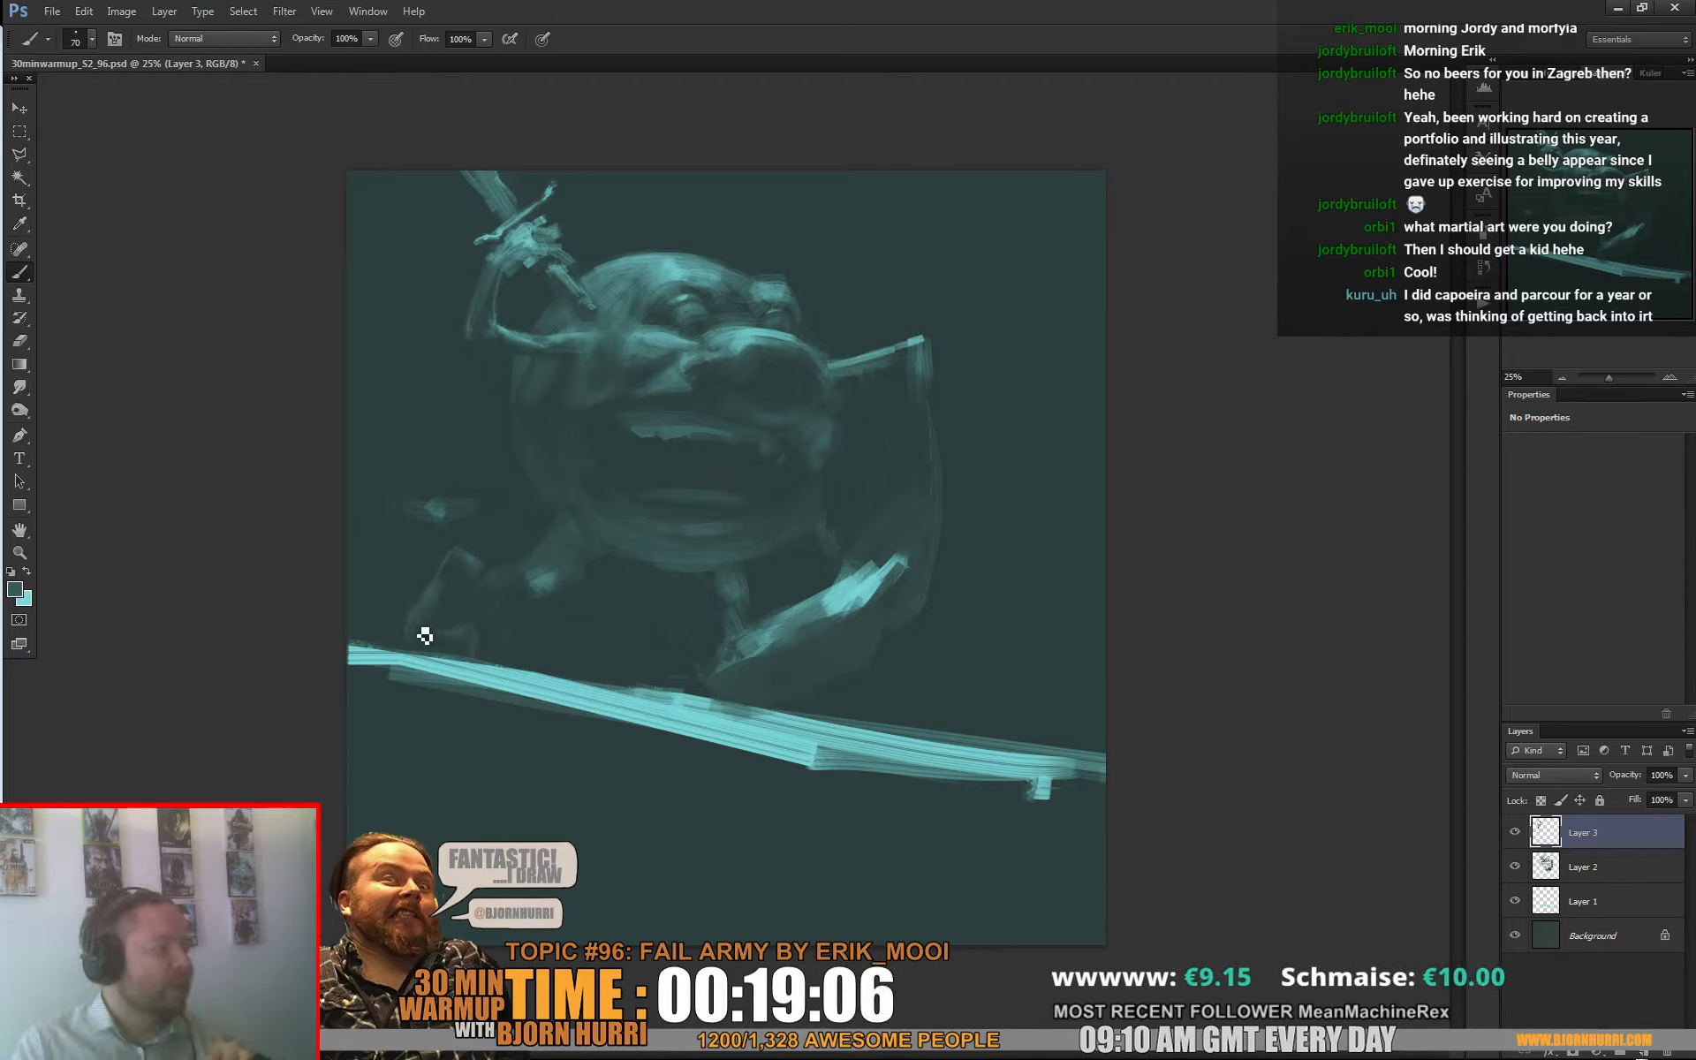
# Step: Block in dim background shapes behind the warrior above the band's raised end with a 158 px brush
pyautogui.rightClick(566, 578)
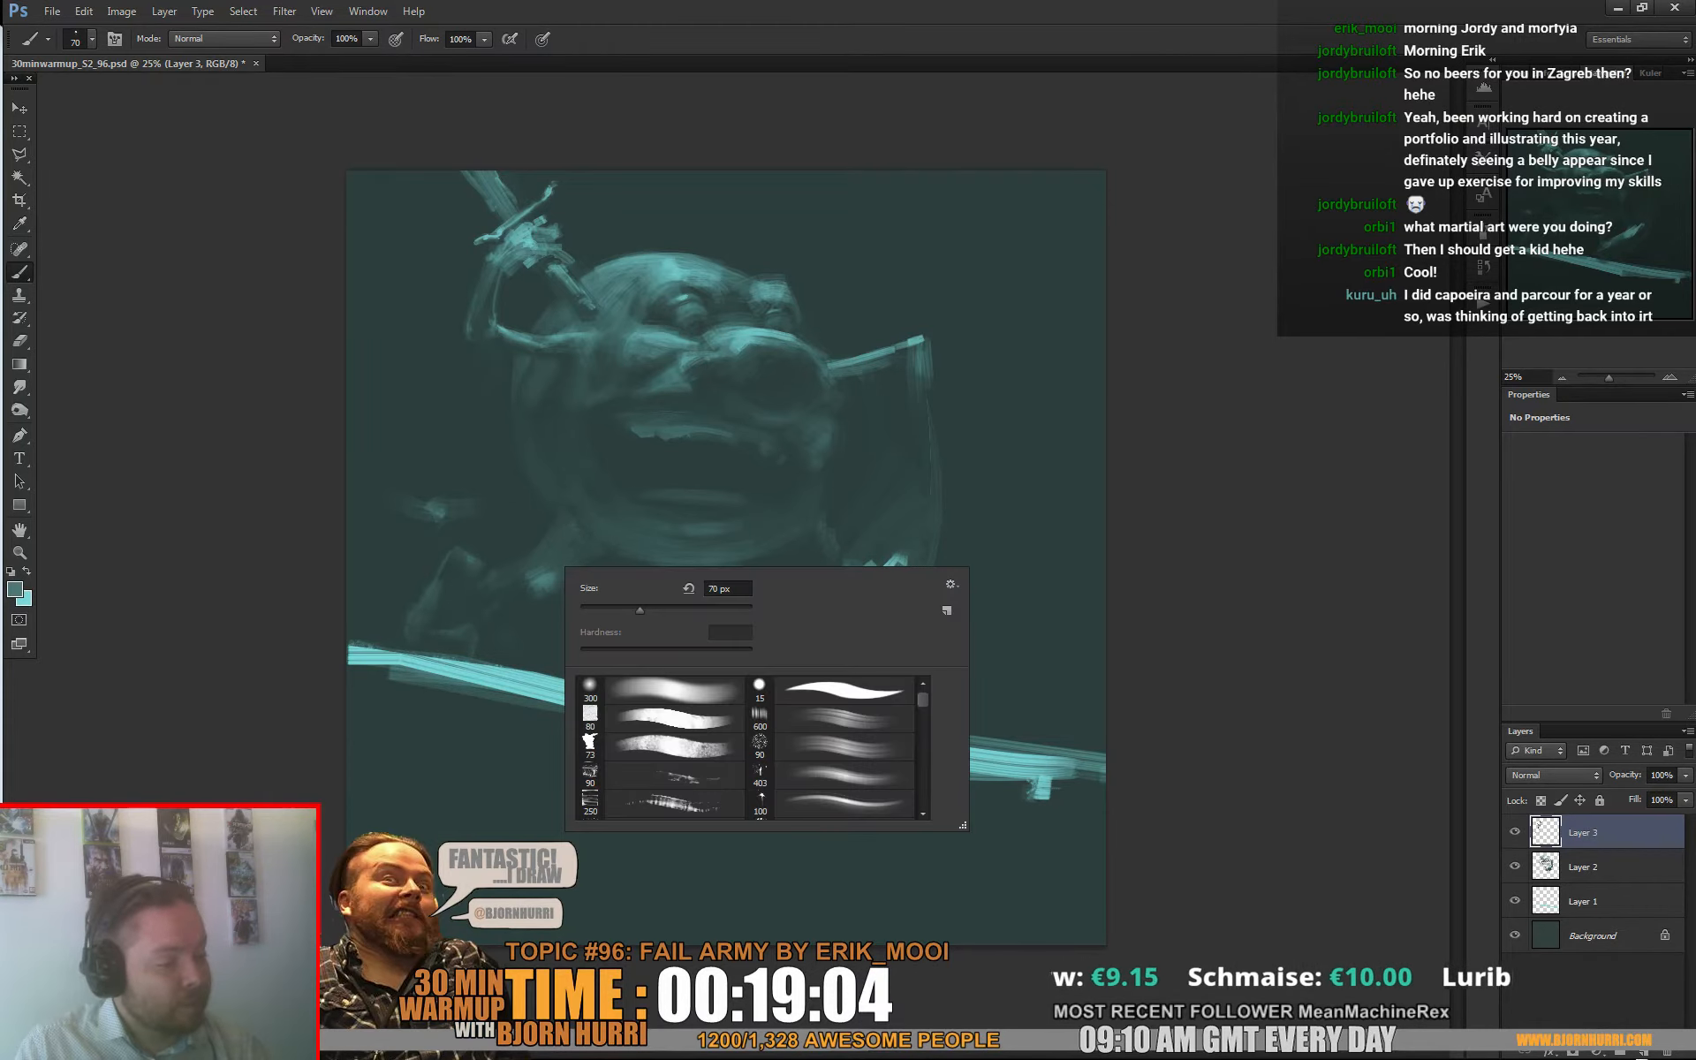
pyautogui.moveTo(639, 611); pyautogui.dragTo(675, 610)
pyautogui.press('Return')
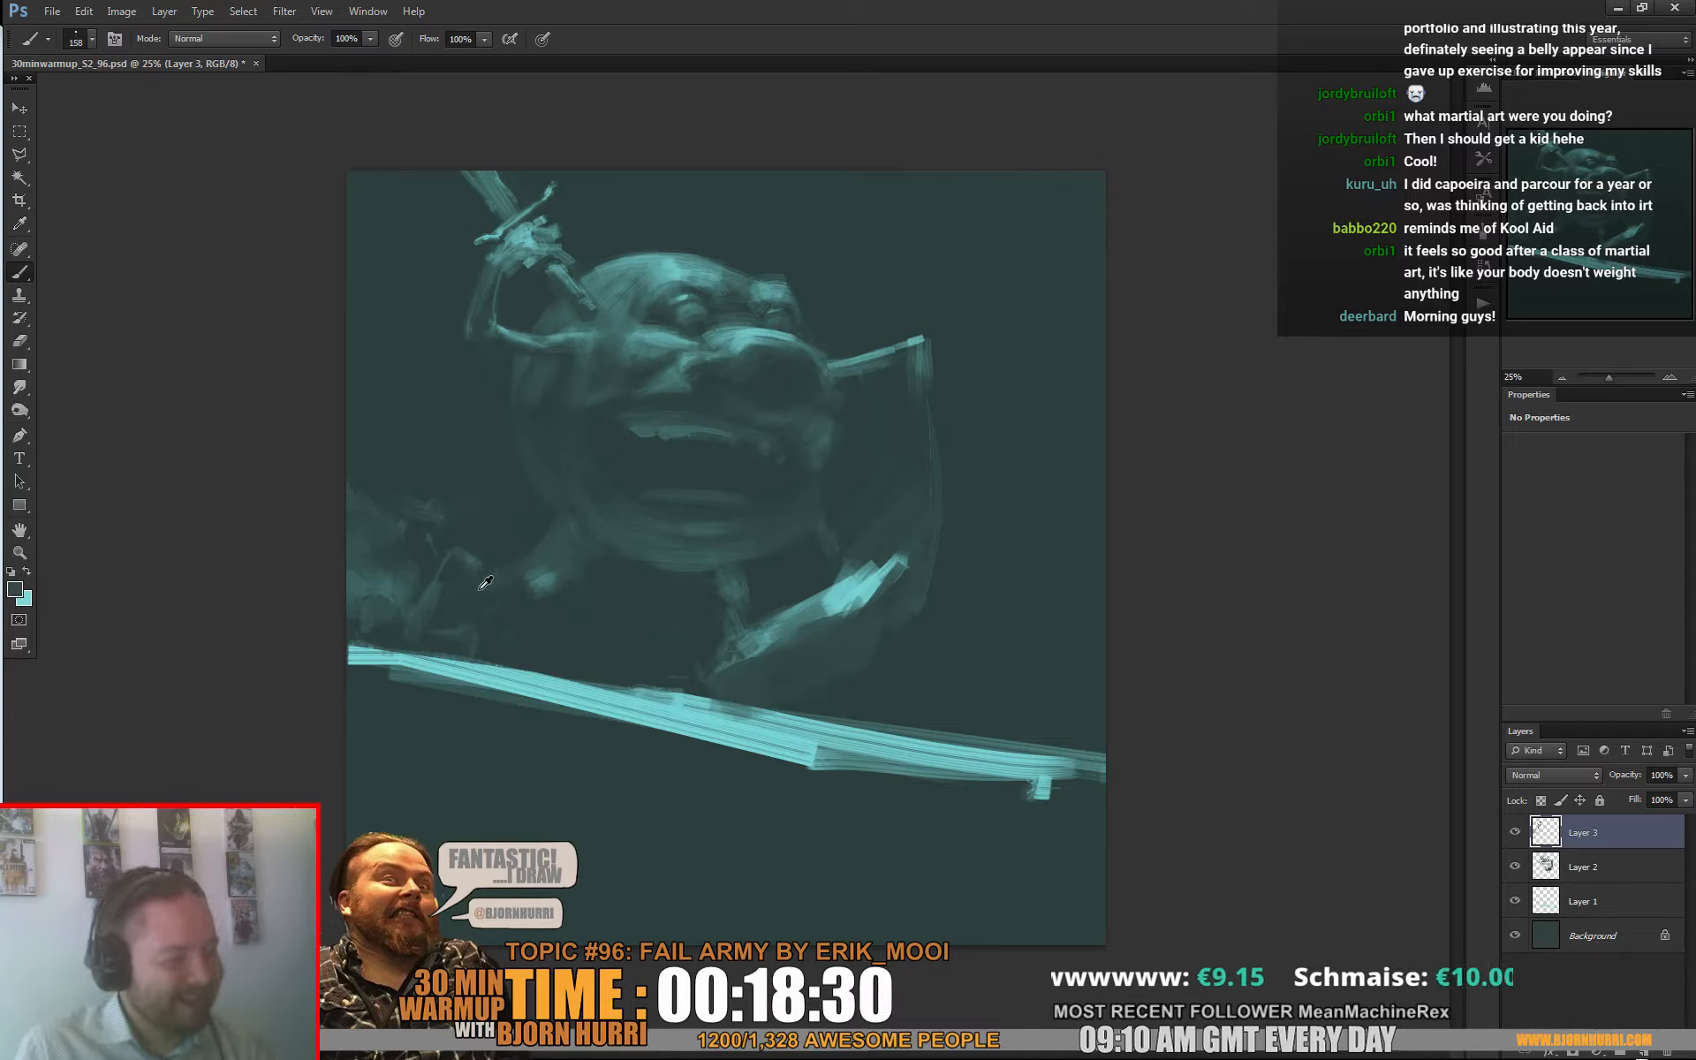
# Step: Texture the dim background shapes behind the warrior with a 600 px textured brush in mid teal
pyautogui.rightClick(409, 549)
pyautogui.click(720, 697)
pyautogui.press('Return')
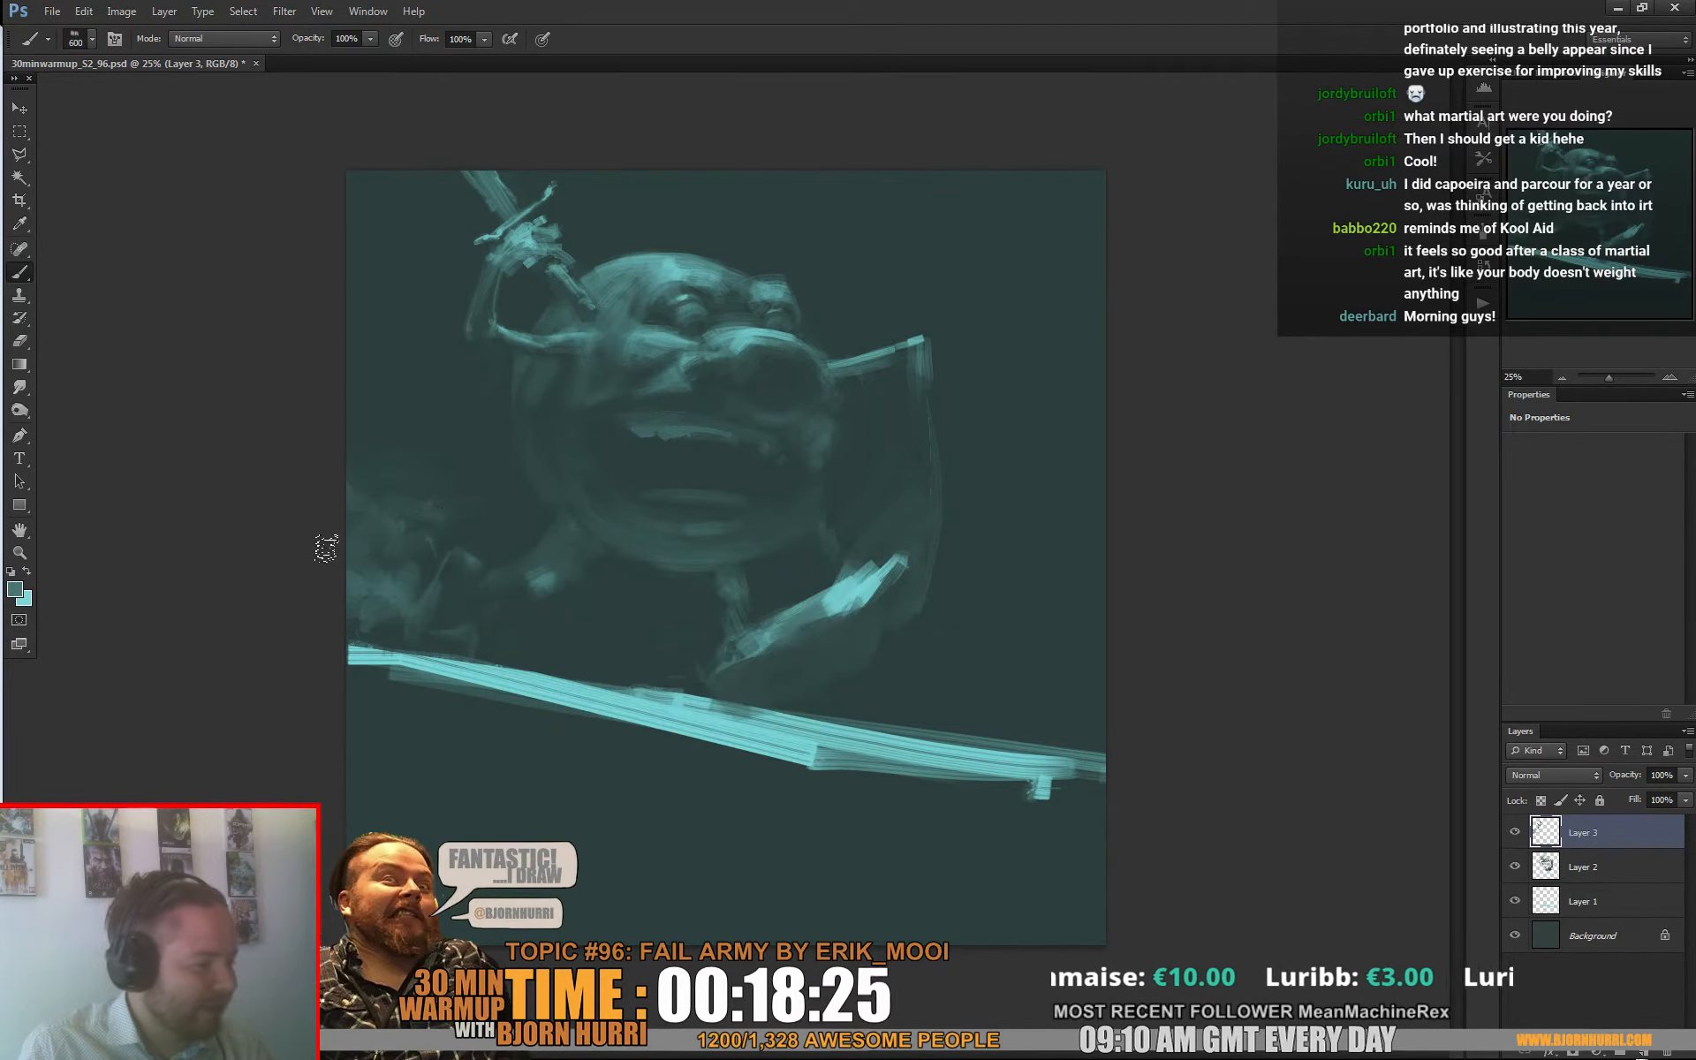
pyautogui.rightClick(491, 513)
pyautogui.press('Escape')
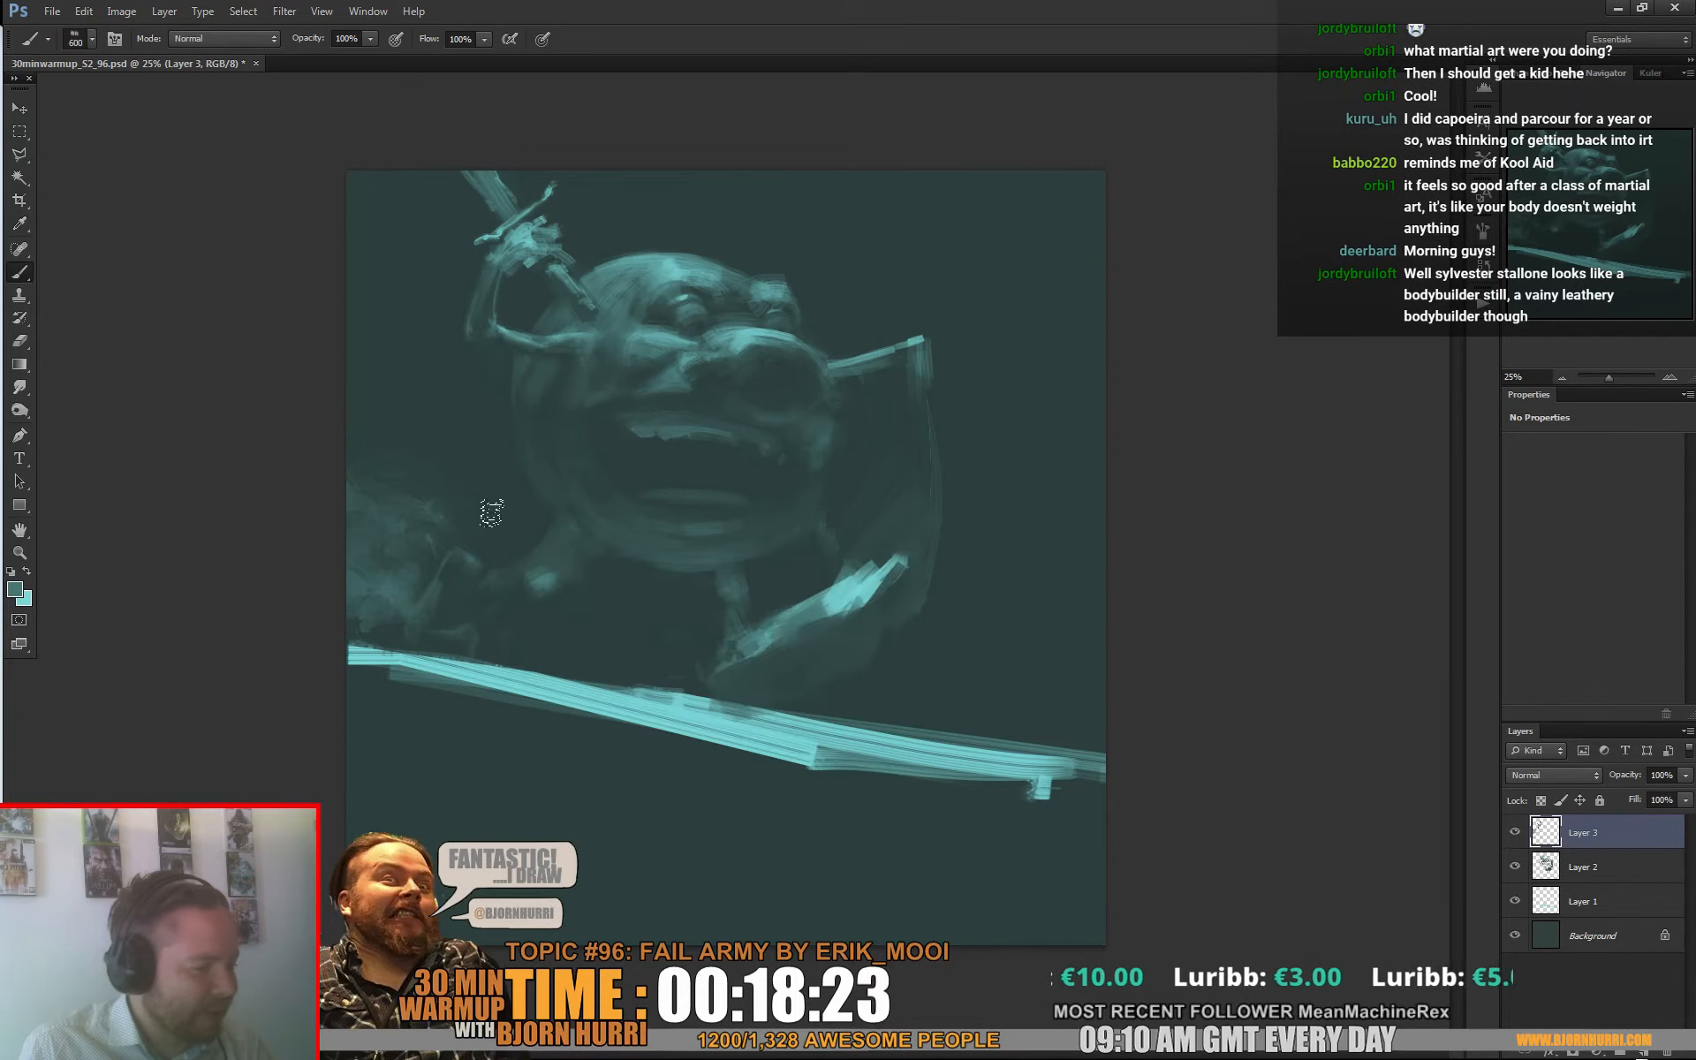
# Step: Paint rounded shapes rising from the sloping band below the warrior in sampled light teal, with the textured brush at 133 px and 298 px
pyautogui.rightClick(493, 515)
pyautogui.click(671, 609)
pyautogui.press('Return')
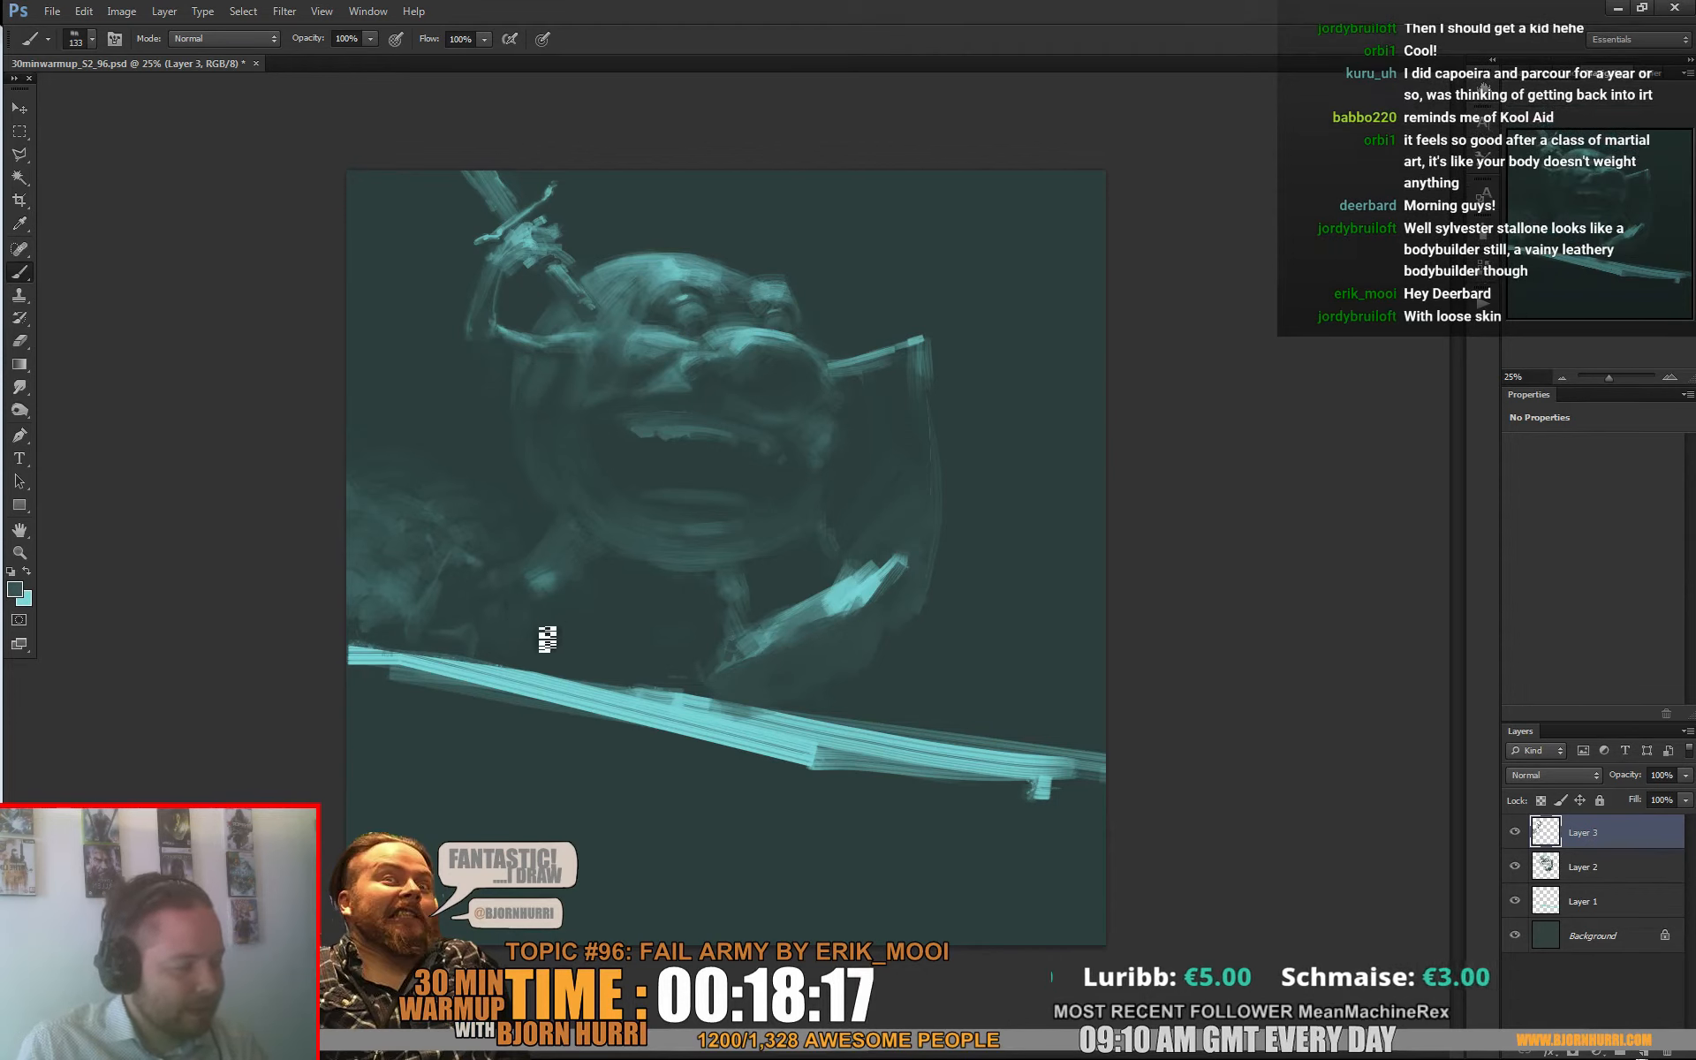
pyautogui.keyDown('alt'); pyautogui.click(526, 679); pyautogui.keyUp('alt')
pyautogui.moveTo(506, 647); pyautogui.dragTo(536, 656)
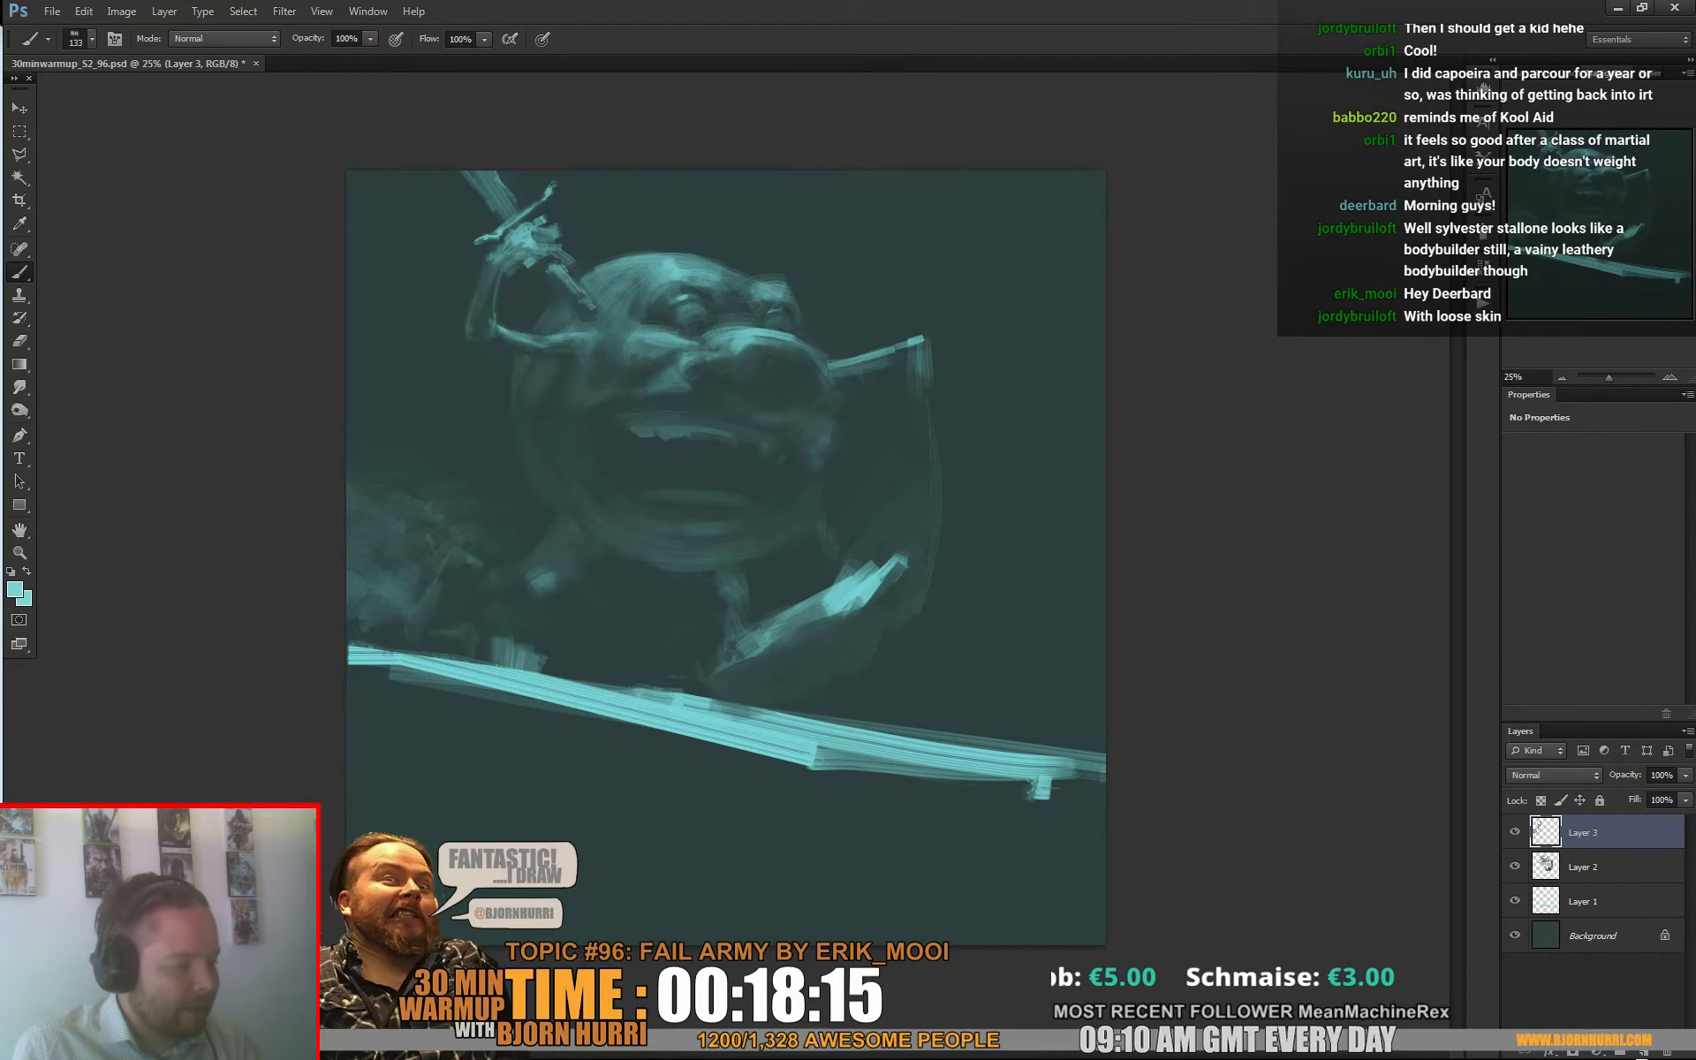
pyautogui.rightClick(580, 644)
pyautogui.moveTo(700, 686); pyautogui.dragTo(735, 686)
pyautogui.moveTo(510, 658)
pyautogui.mouseDown()
pyautogui.moveTo(584, 651)
pyautogui.moveTo(592, 672)
pyautogui.mouseUp()
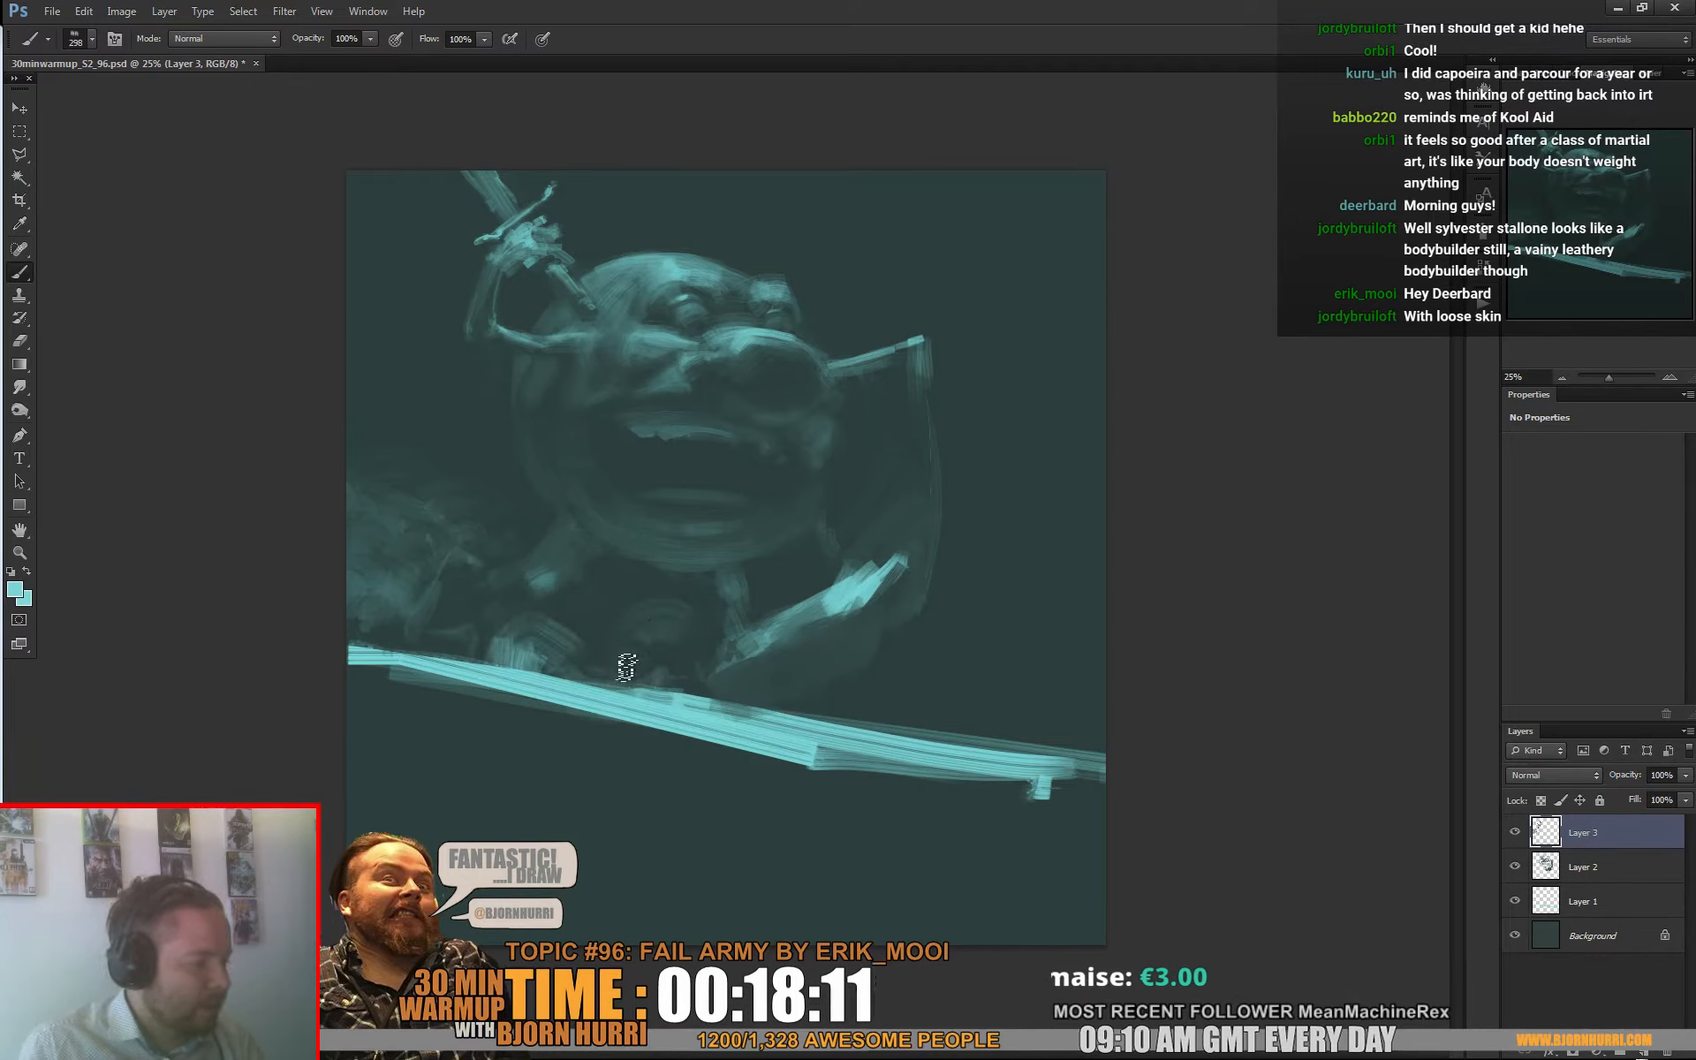
# Step: Build up the second shape on the band beneath the warrior's chin with textured strokes in sampled mid and light teal
pyautogui.keyDown('alt'); pyautogui.click(674, 640); pyautogui.keyUp('alt')
pyautogui.moveTo(659, 618)
pyautogui.mouseDown()
pyautogui.moveTo(681, 640)
pyautogui.moveTo(650, 660)
pyautogui.mouseUp()
pyautogui.keyDown('alt'); pyautogui.click(674, 700); pyautogui.keyUp('alt')
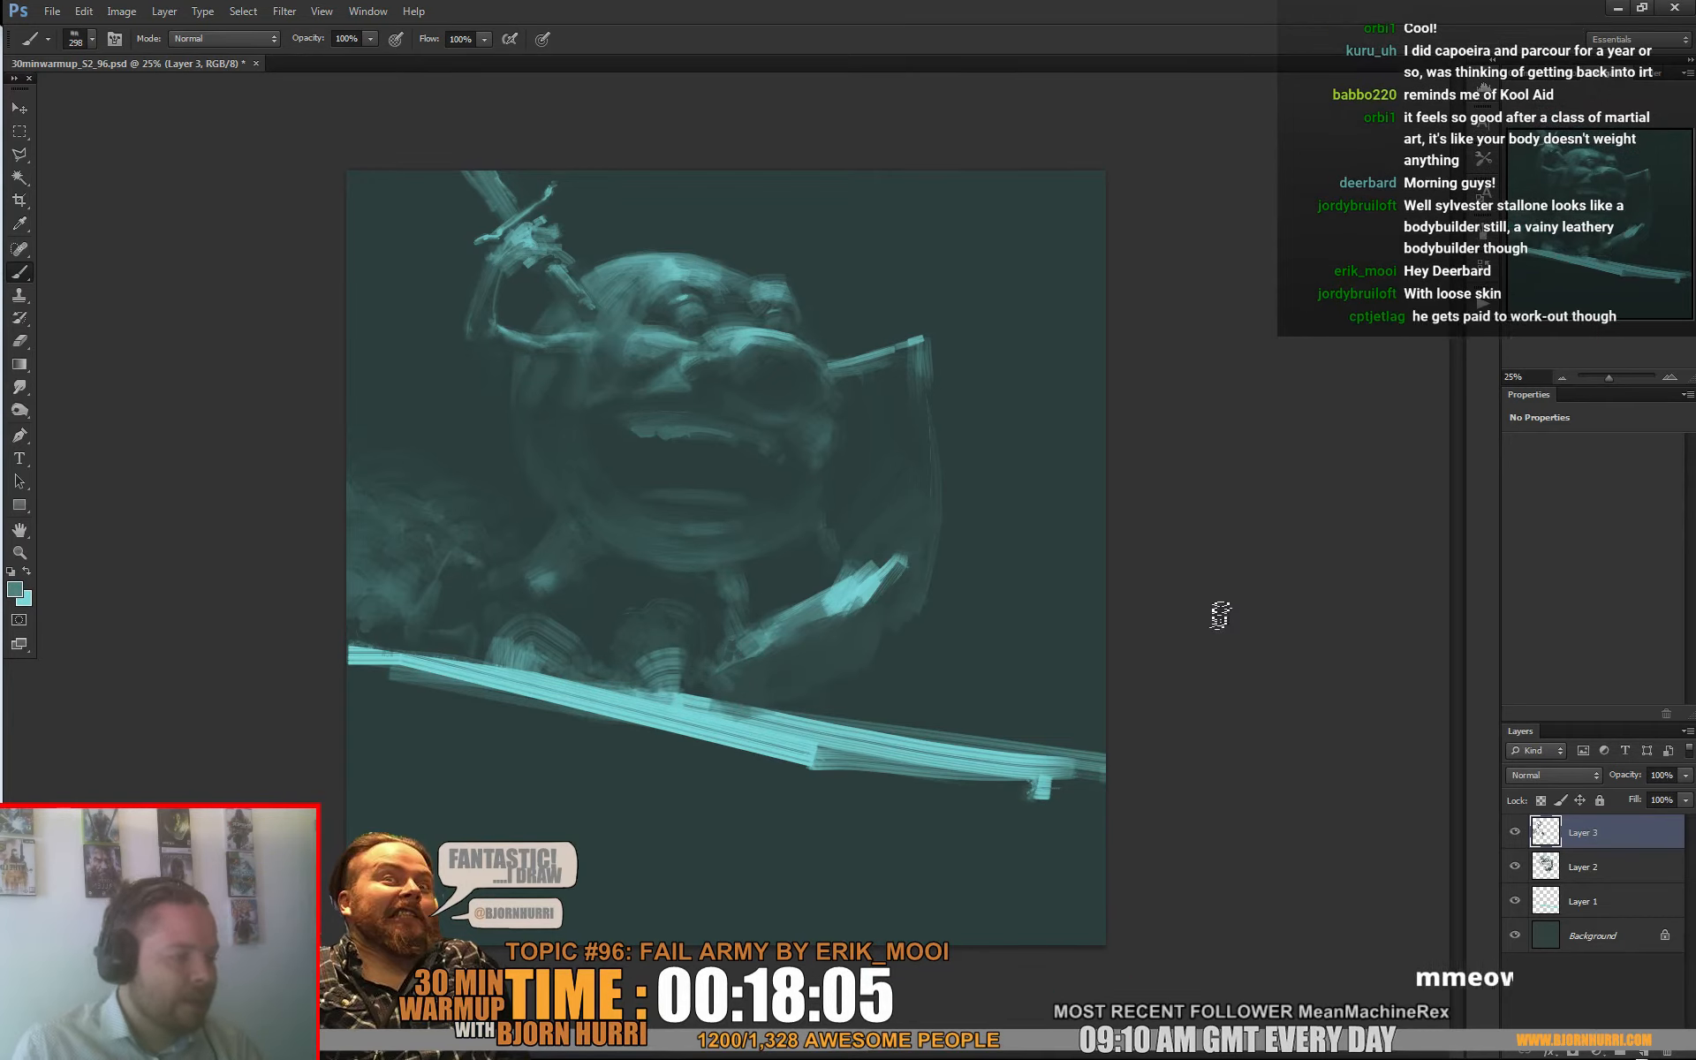
pyautogui.keyDown('alt'); pyautogui.click(429, 681); pyautogui.keyUp('alt')
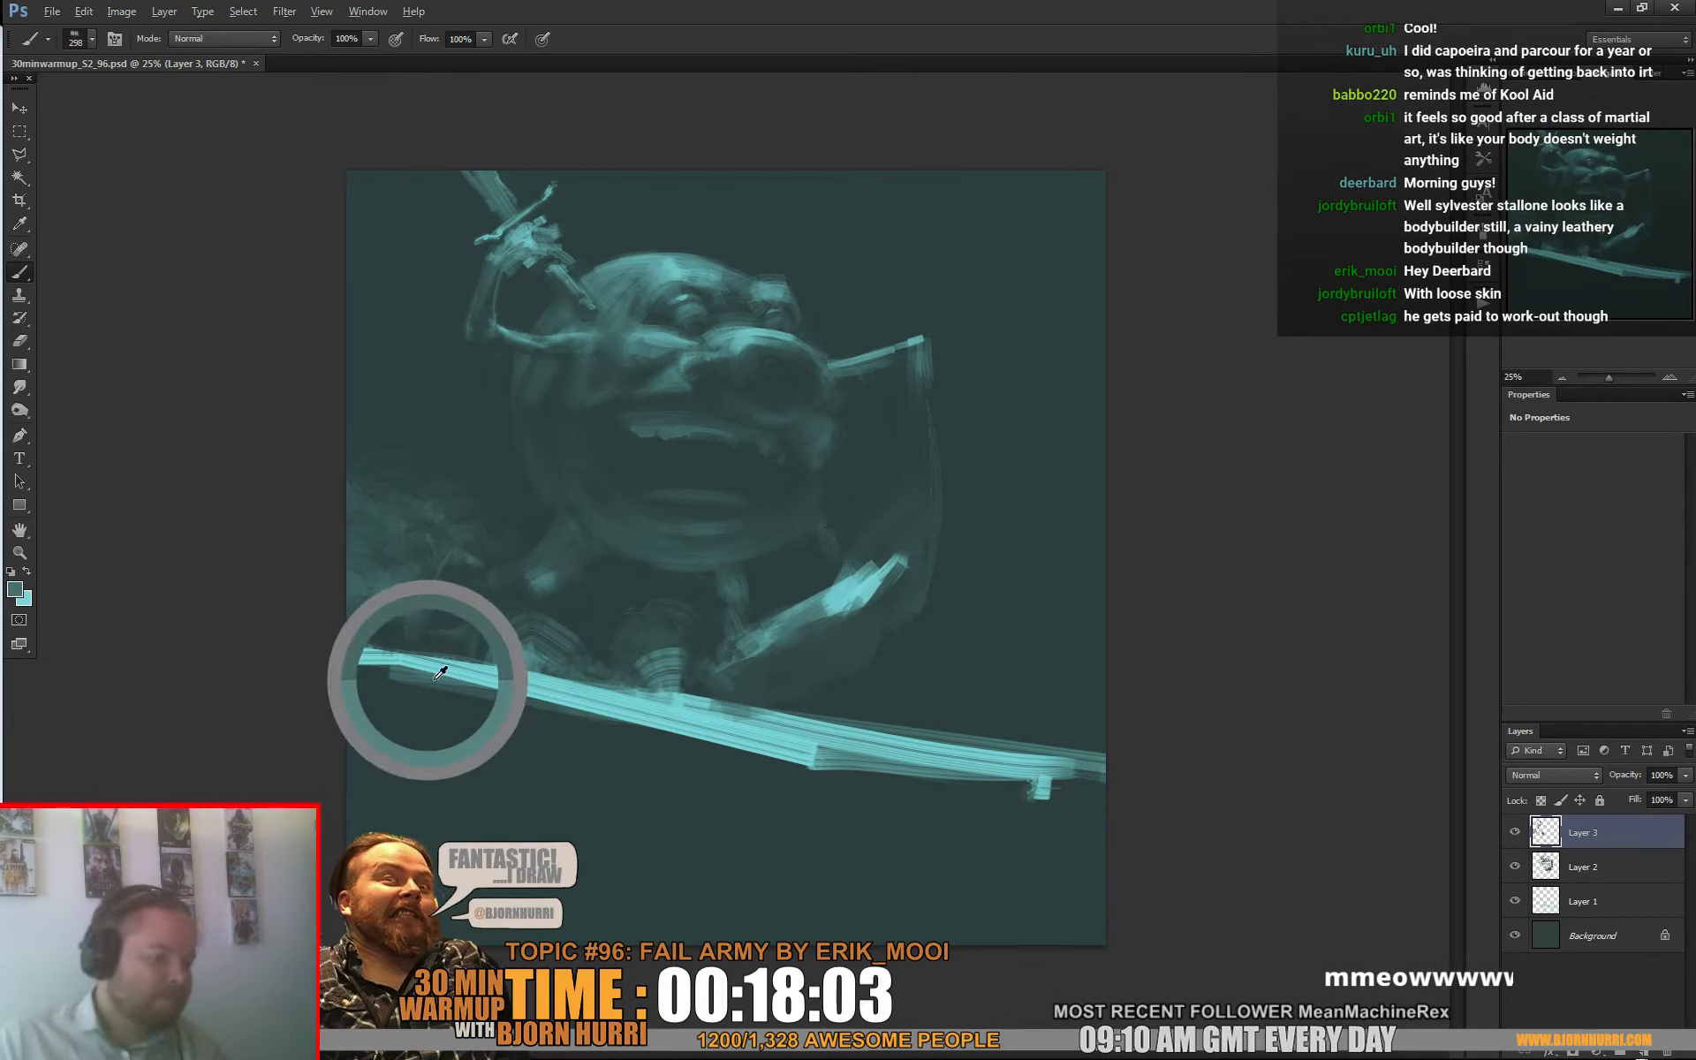
# Step: Paint a dim teal underside below the sloping band with broad strokes of the 298 px textured brush
pyautogui.moveTo(323, 640); pyautogui.dragTo(896, 784)
pyautogui.moveTo(700, 731)
pyautogui.mouseDown()
pyautogui.moveTo(1085, 833)
pyautogui.moveTo(719, 725)
pyautogui.moveTo(689, 757)
pyautogui.moveTo(946, 787)
pyautogui.mouseUp()
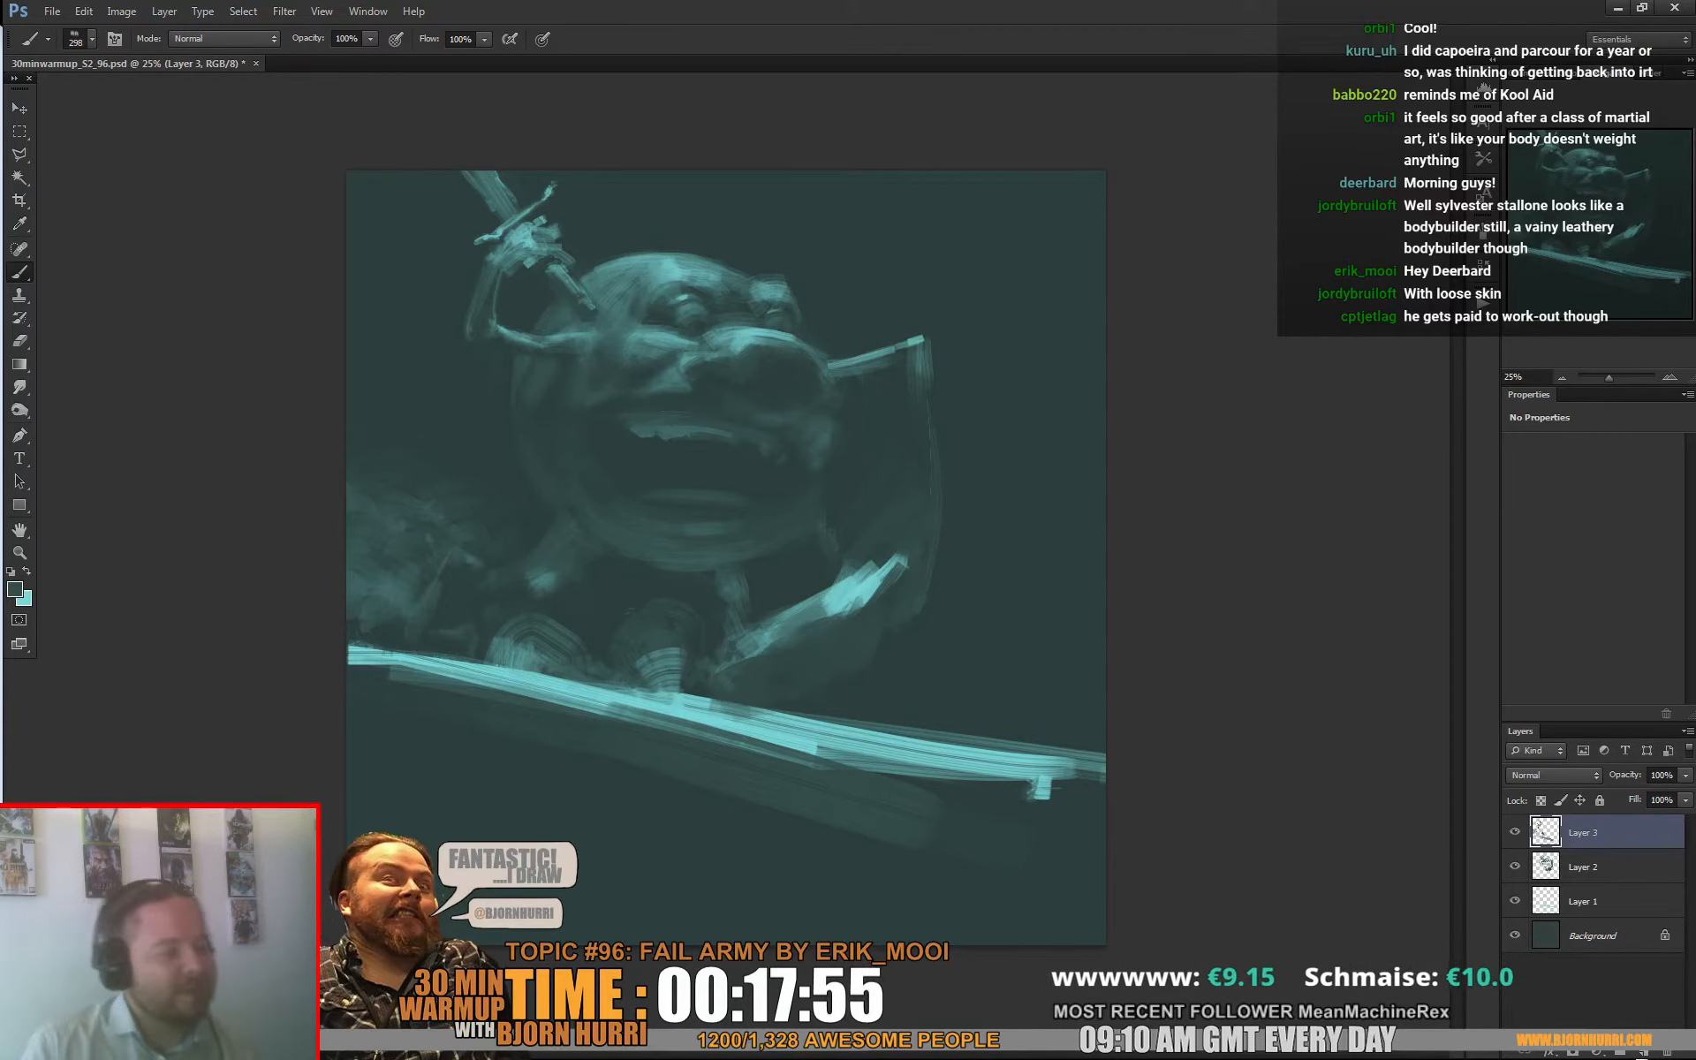
# Step: Refine the warrior's eyes with a 30 px brush in mid and light teal sampled from the eye and forehead
pyautogui.rightClick(736, 309)
pyautogui.doubleClick(898, 329)
pyautogui.write('30')
pyautogui.press('Return')
pyautogui.keyDown('alt'); pyautogui.click(685, 299); pyautogui.keyUp('alt')
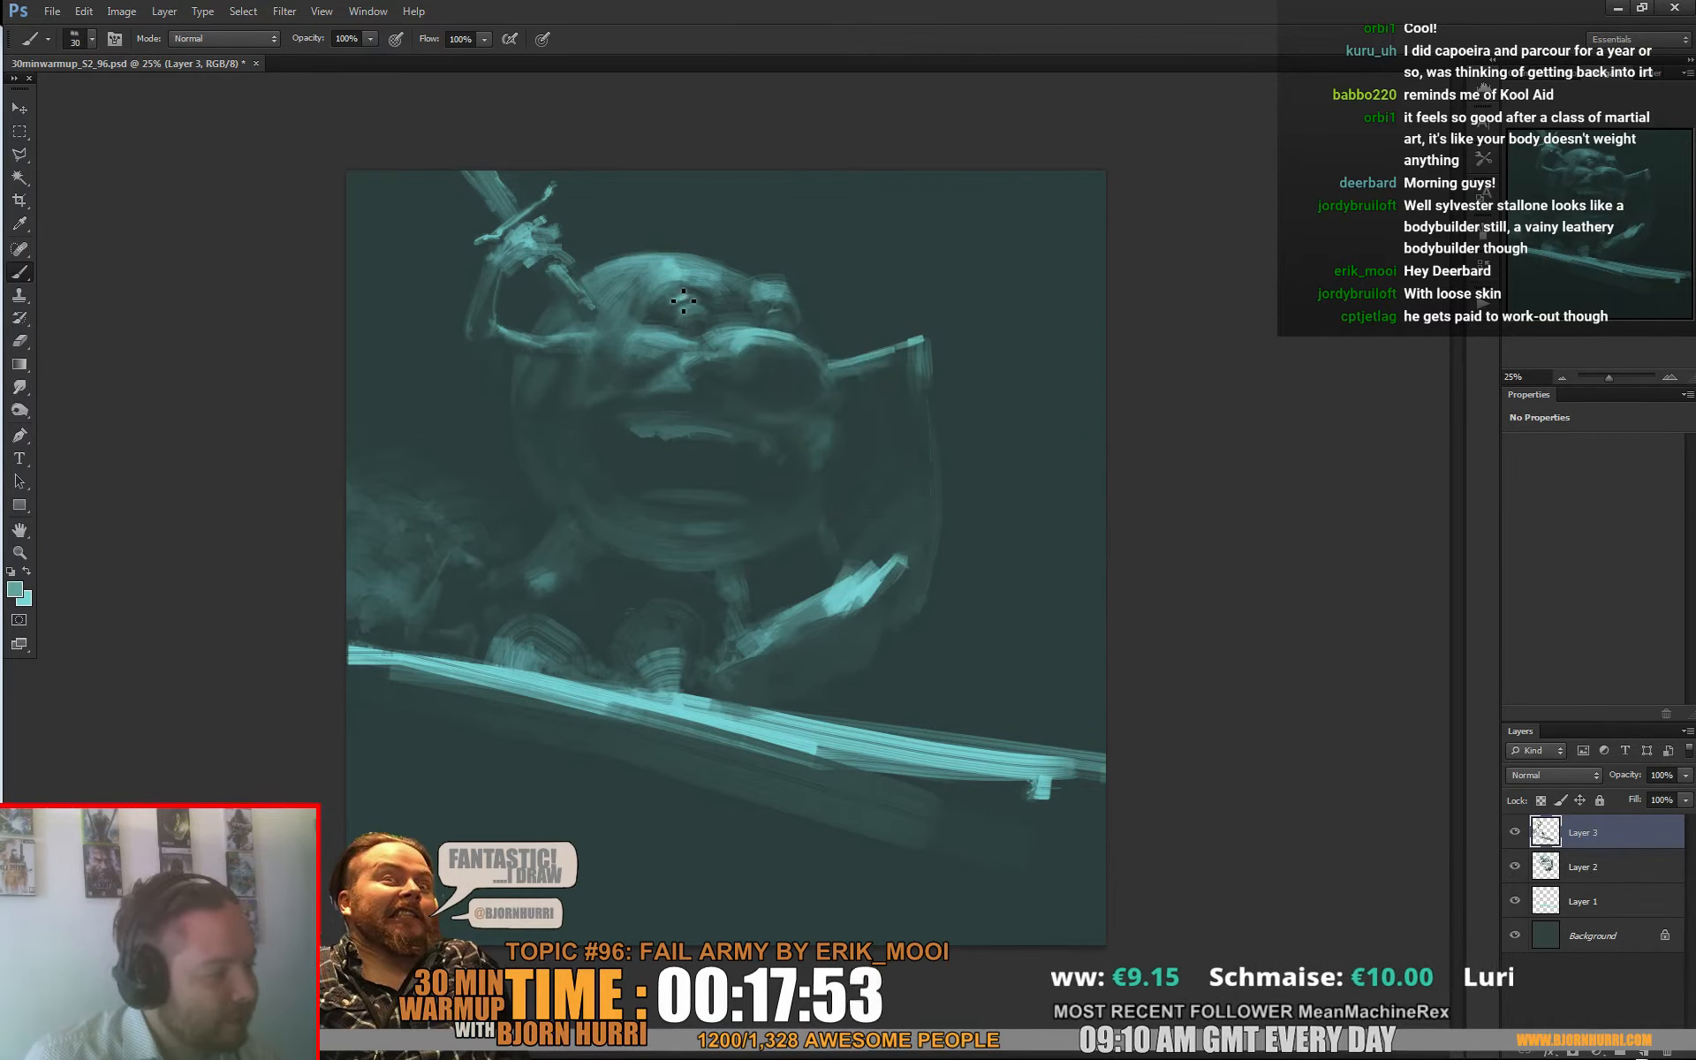
pyautogui.keyDown('alt'); pyautogui.click(676, 270); pyautogui.keyUp('alt')
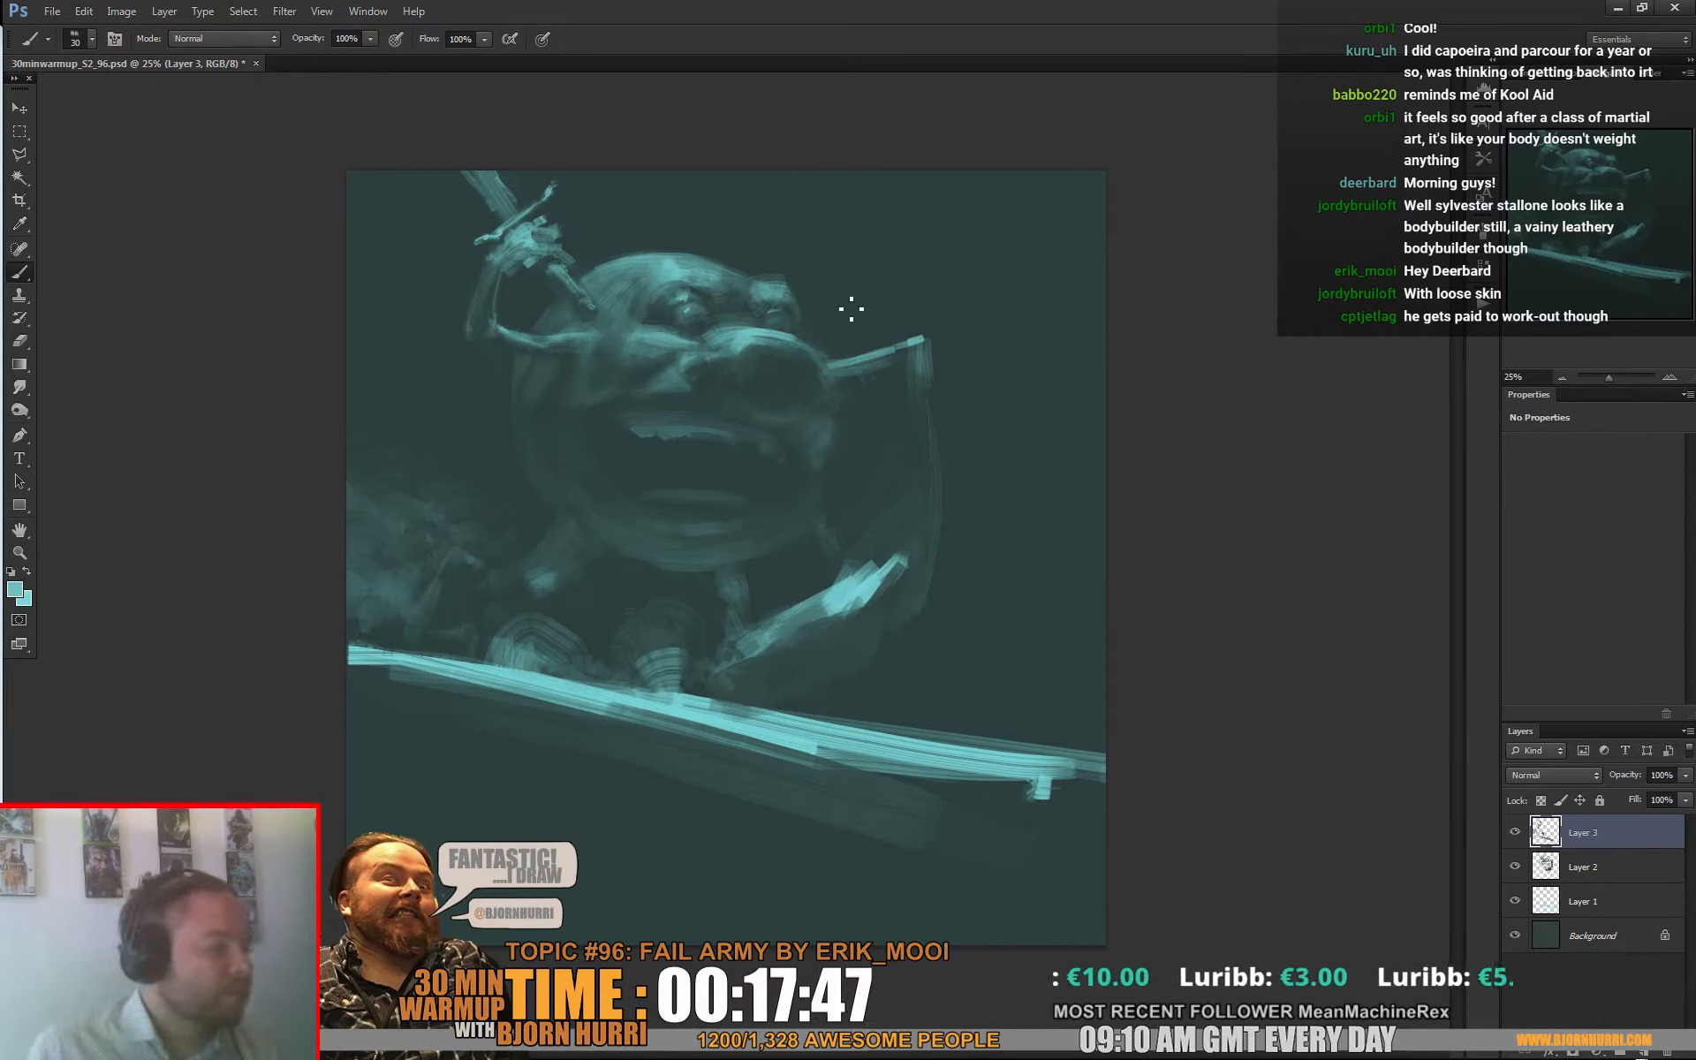
# Step: Flip the whole canvas horizontally
pyautogui.click(134, 12)
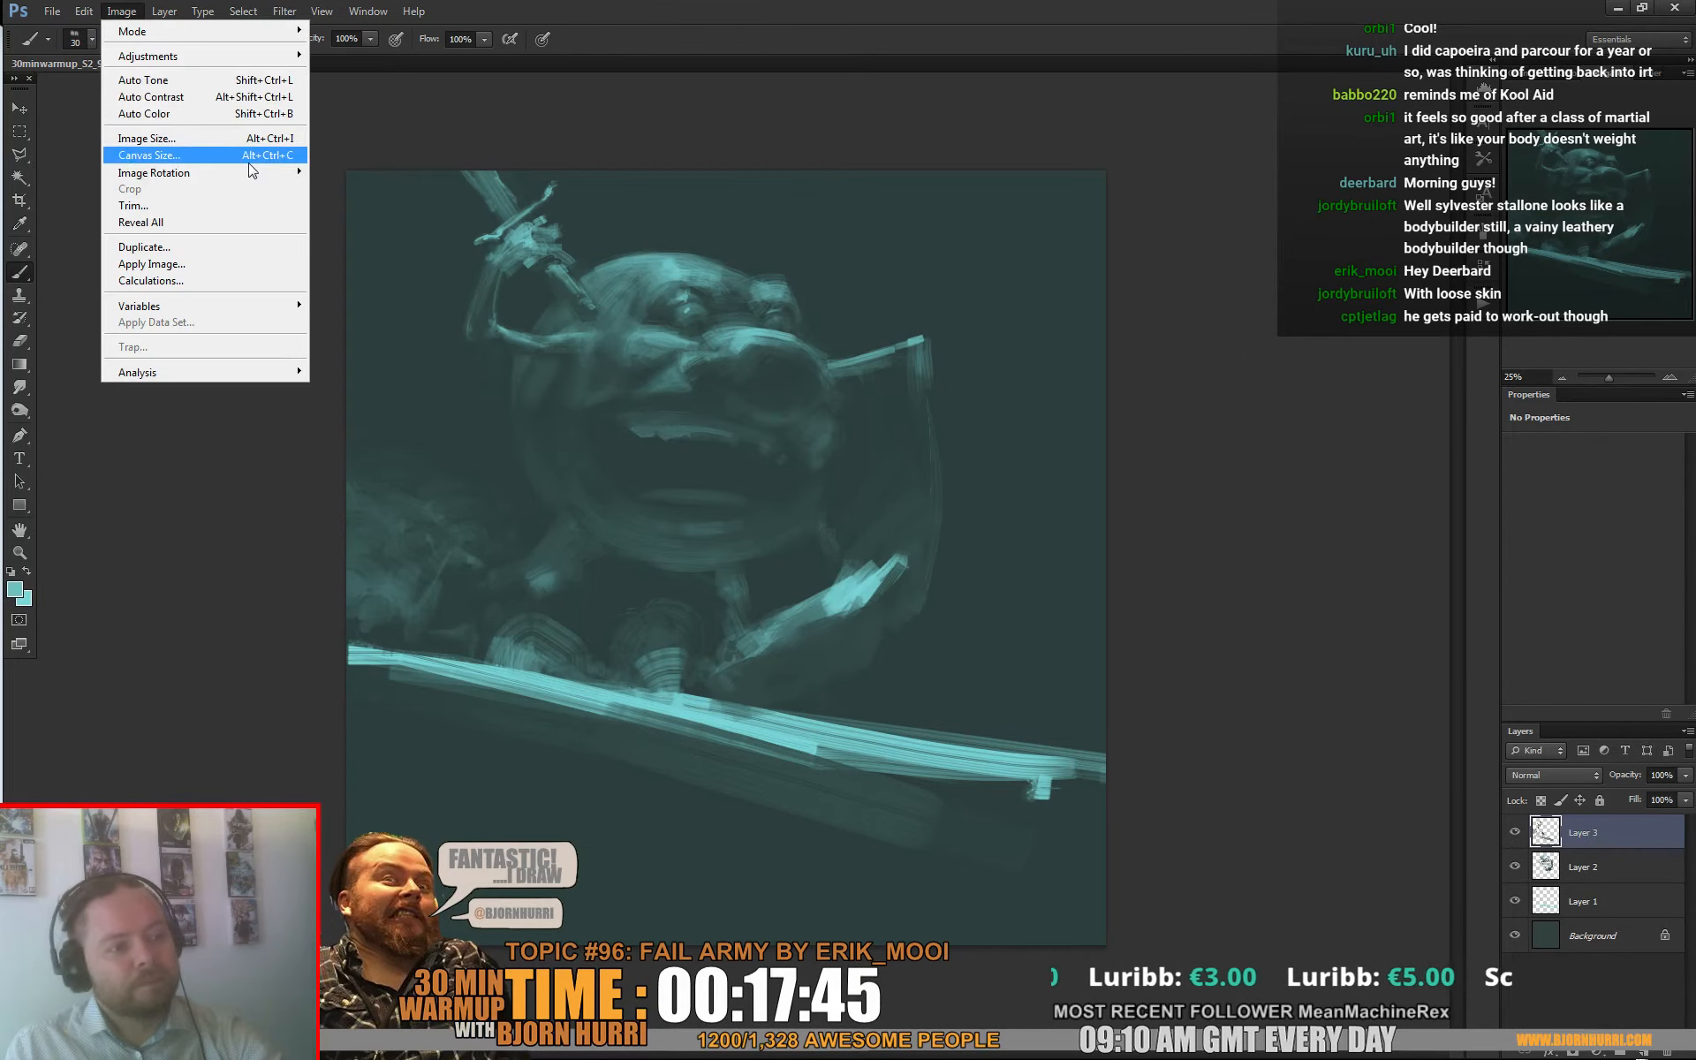
pyautogui.moveTo(265, 172)
pyautogui.click(411, 242)
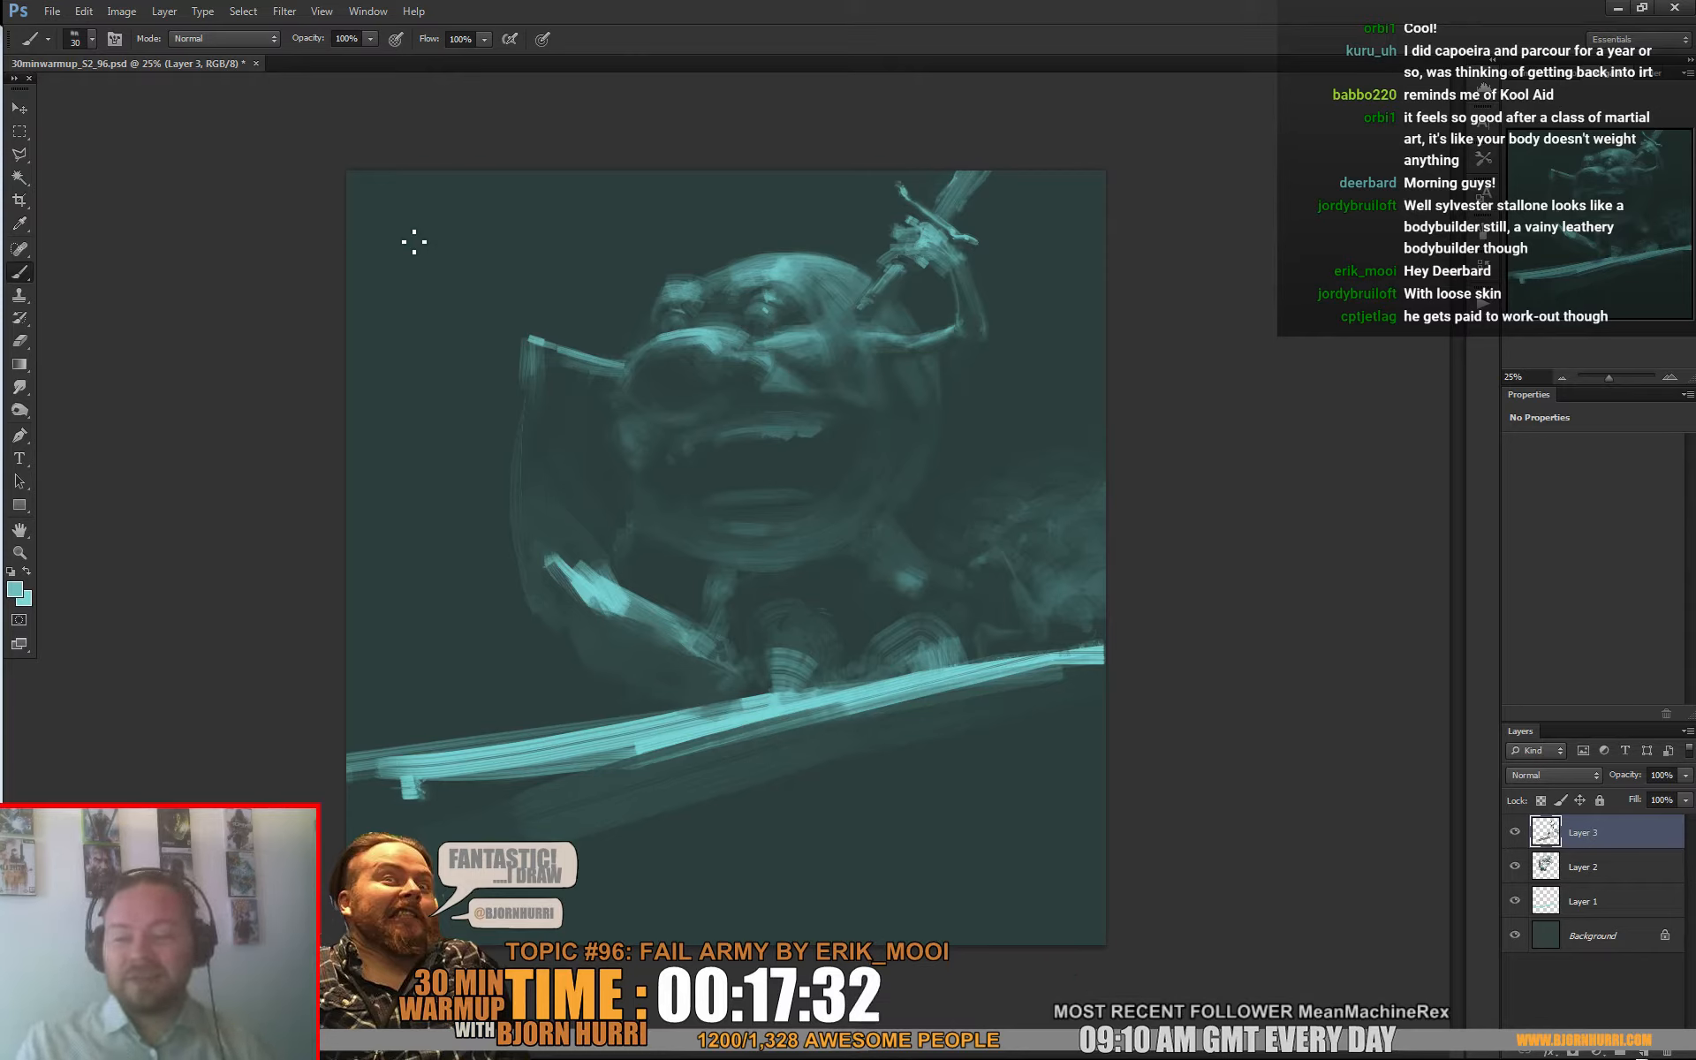
# Step: Strengthen the outer edge of the shield-like shape beside the warrior in sampled teal with a 46 px brush
pyautogui.keyDown('alt'); pyautogui.click(538, 338); pyautogui.keyUp('alt')
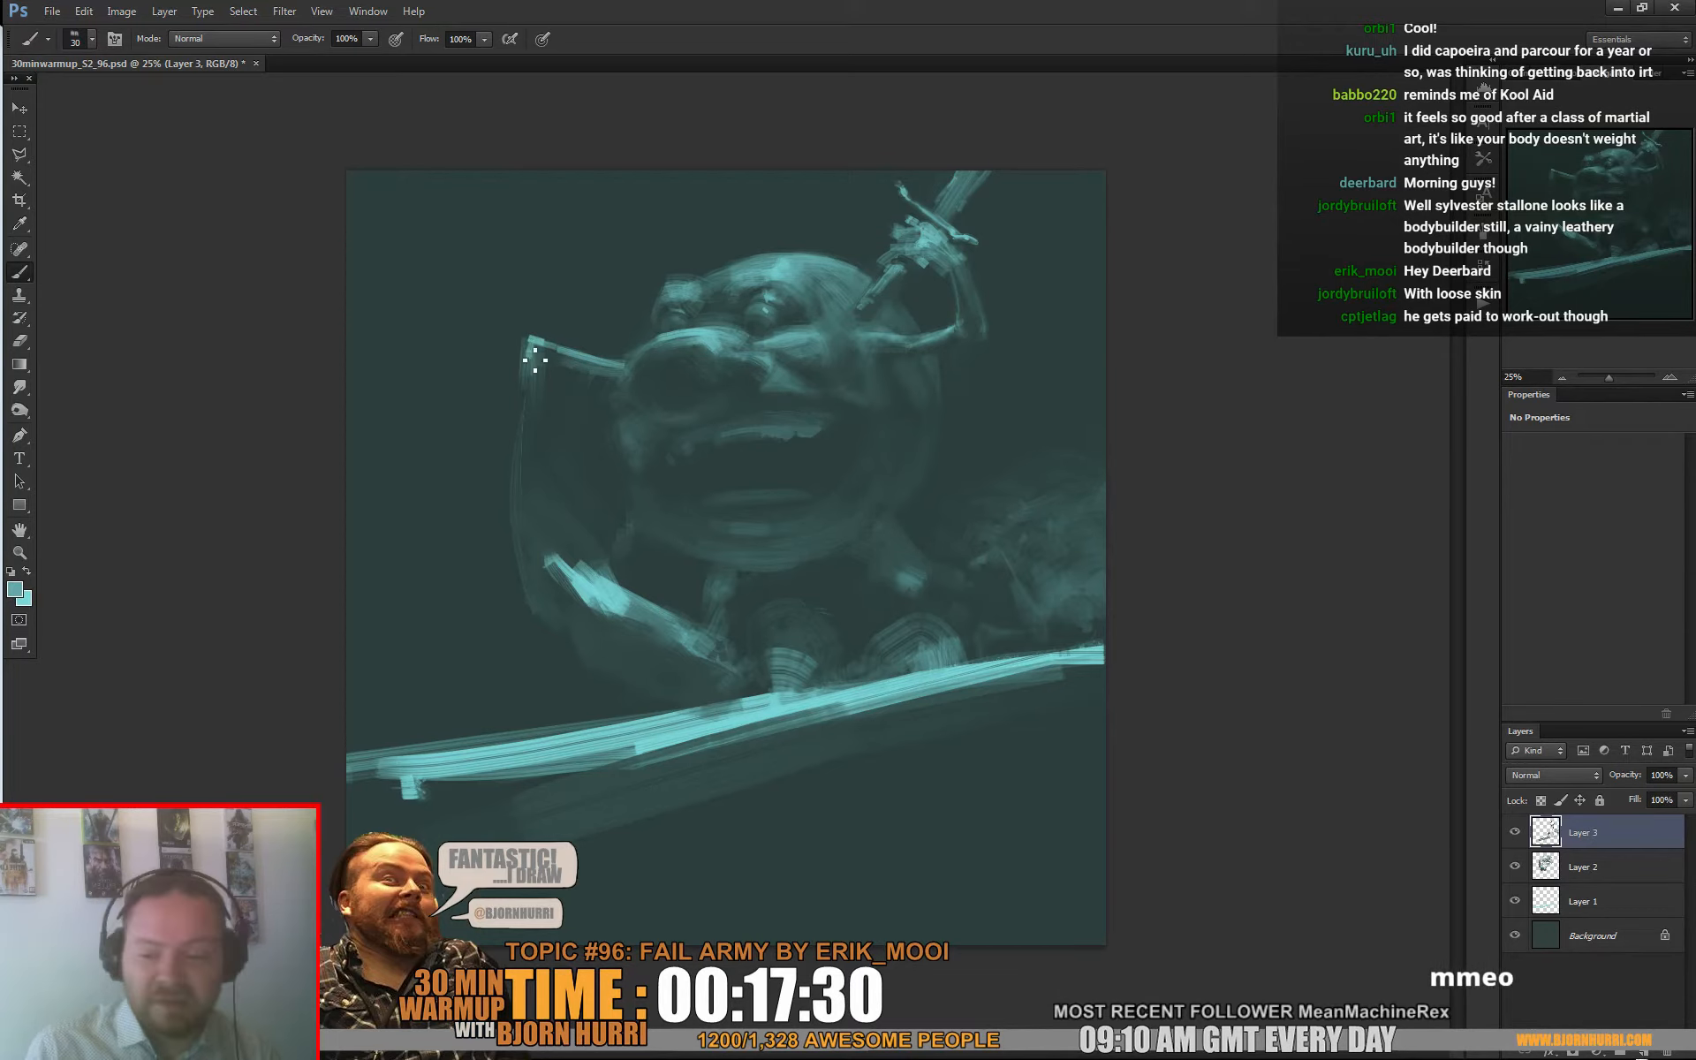
pyautogui.rightClick(614, 422)
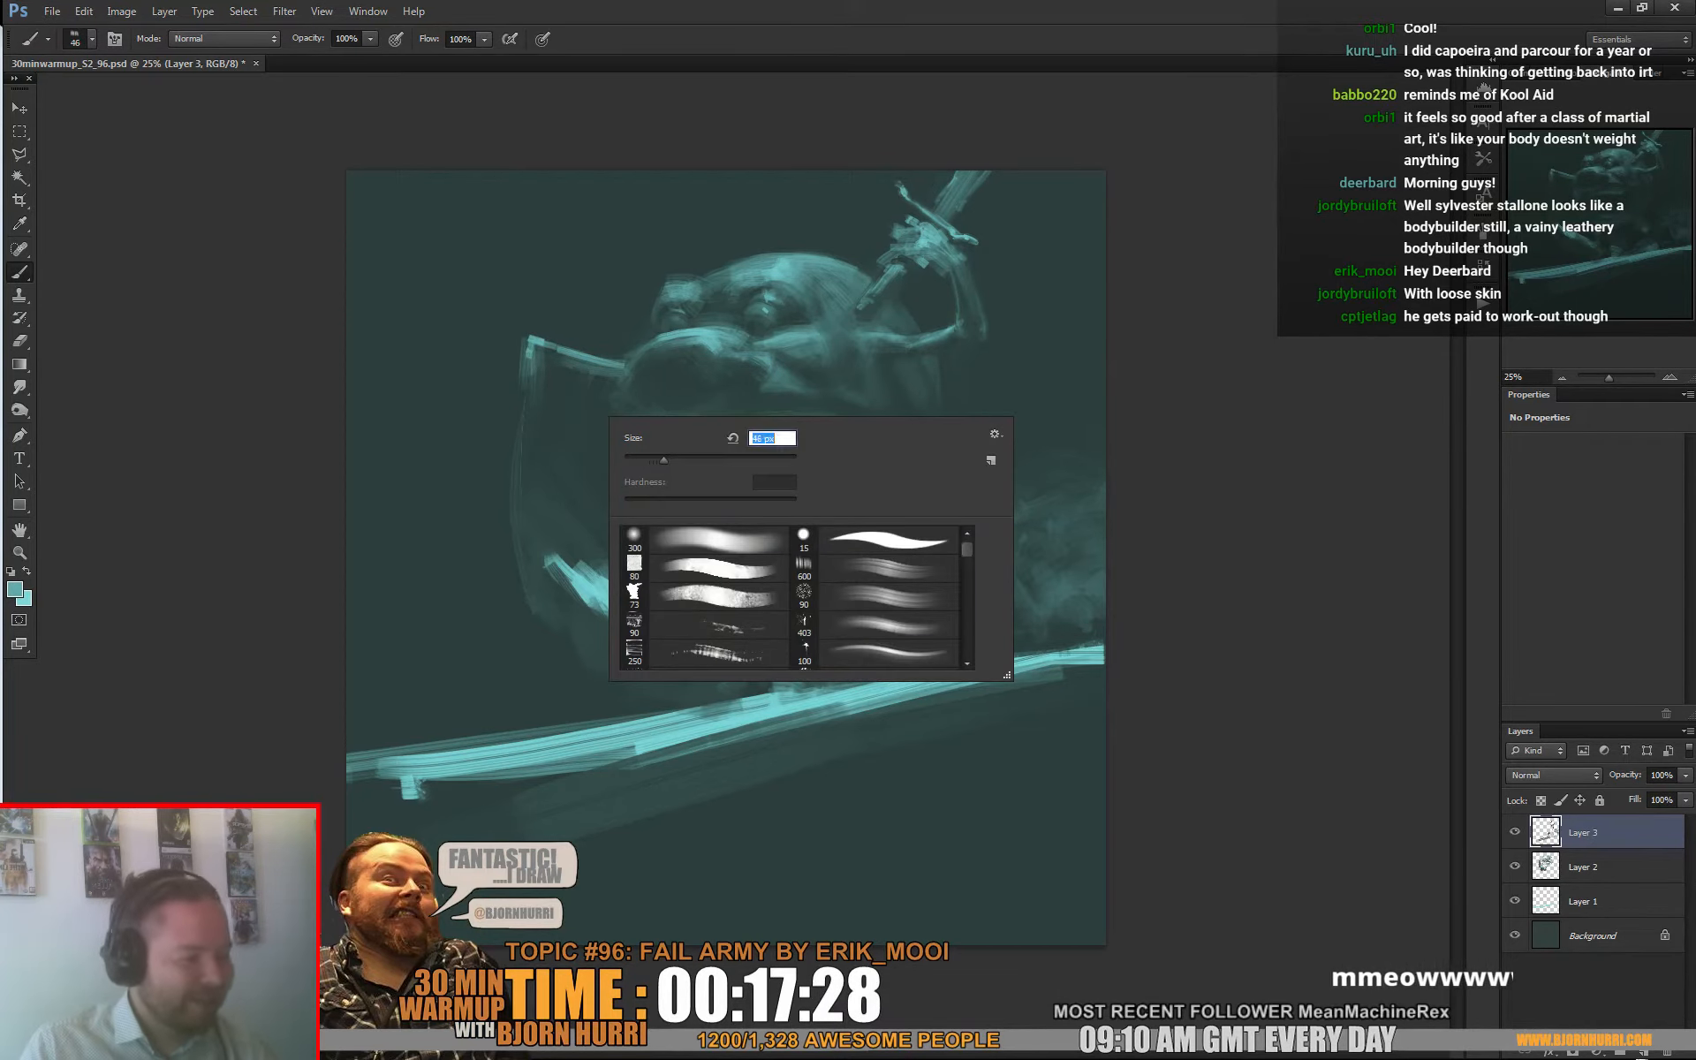
pyautogui.press('Return')
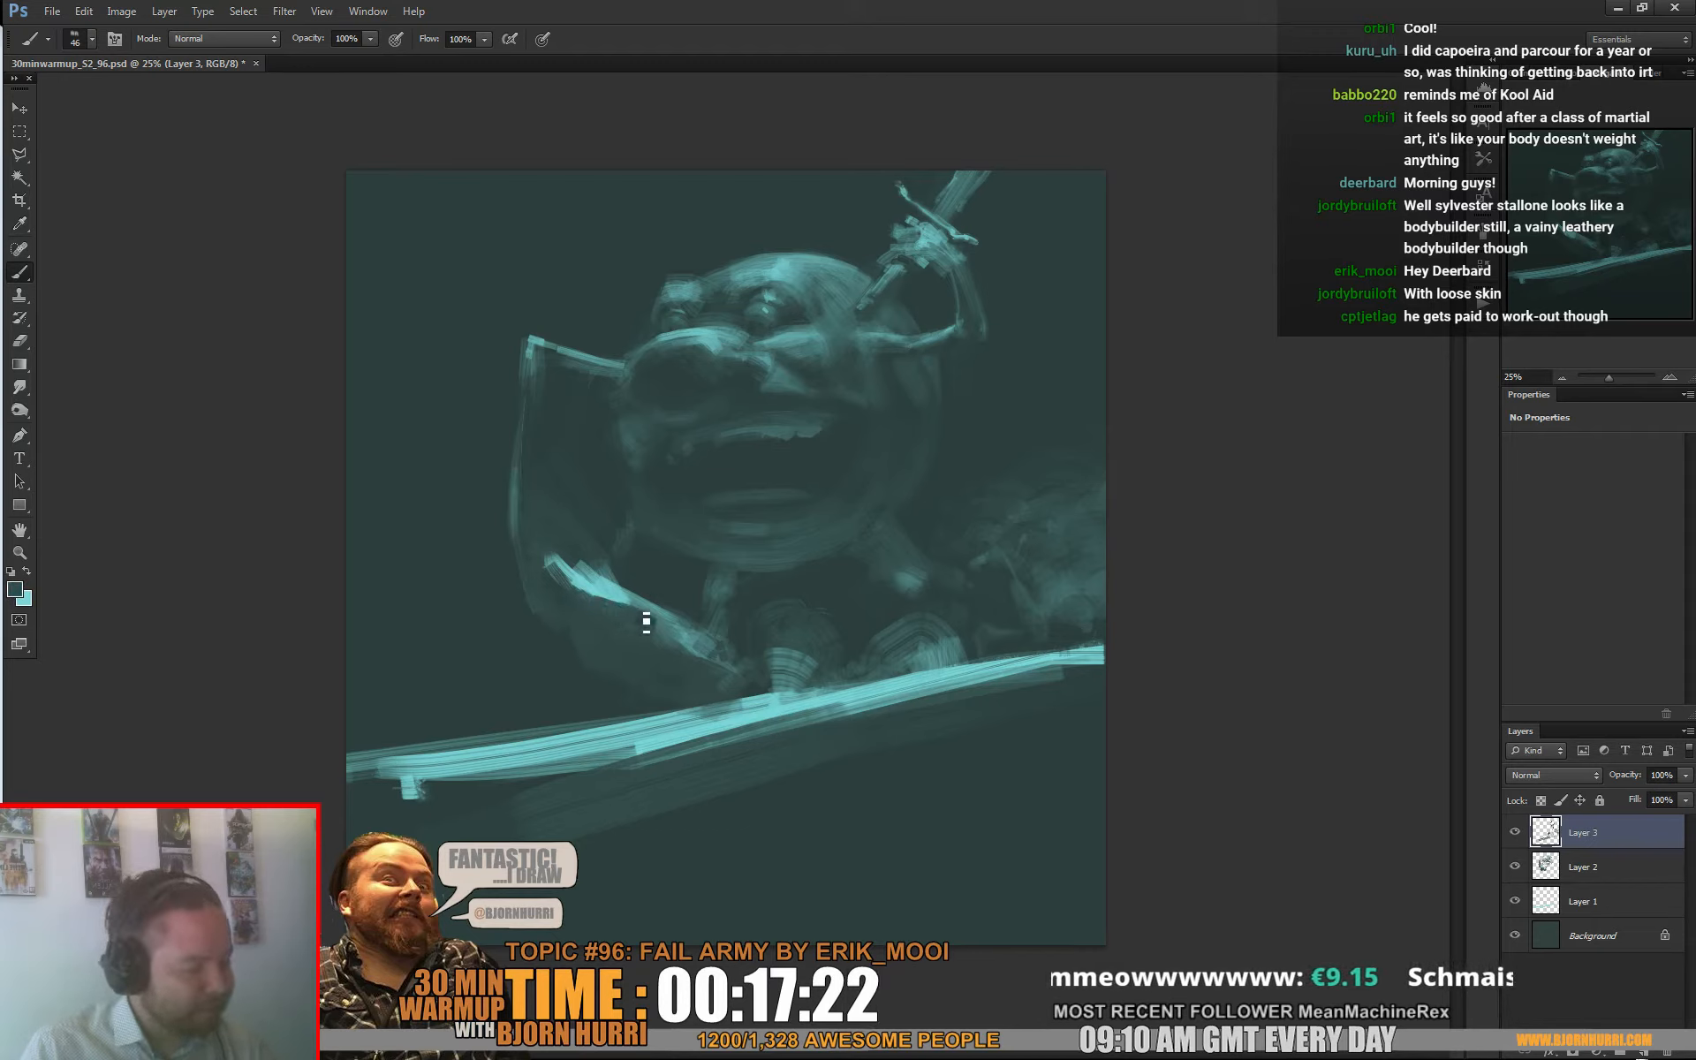
# Step: Refine the lower end of the bright strip and the adjoining leg with teal tones sampled from around them
pyautogui.keyDown('alt'); pyautogui.click(701, 639); pyautogui.keyUp('alt')
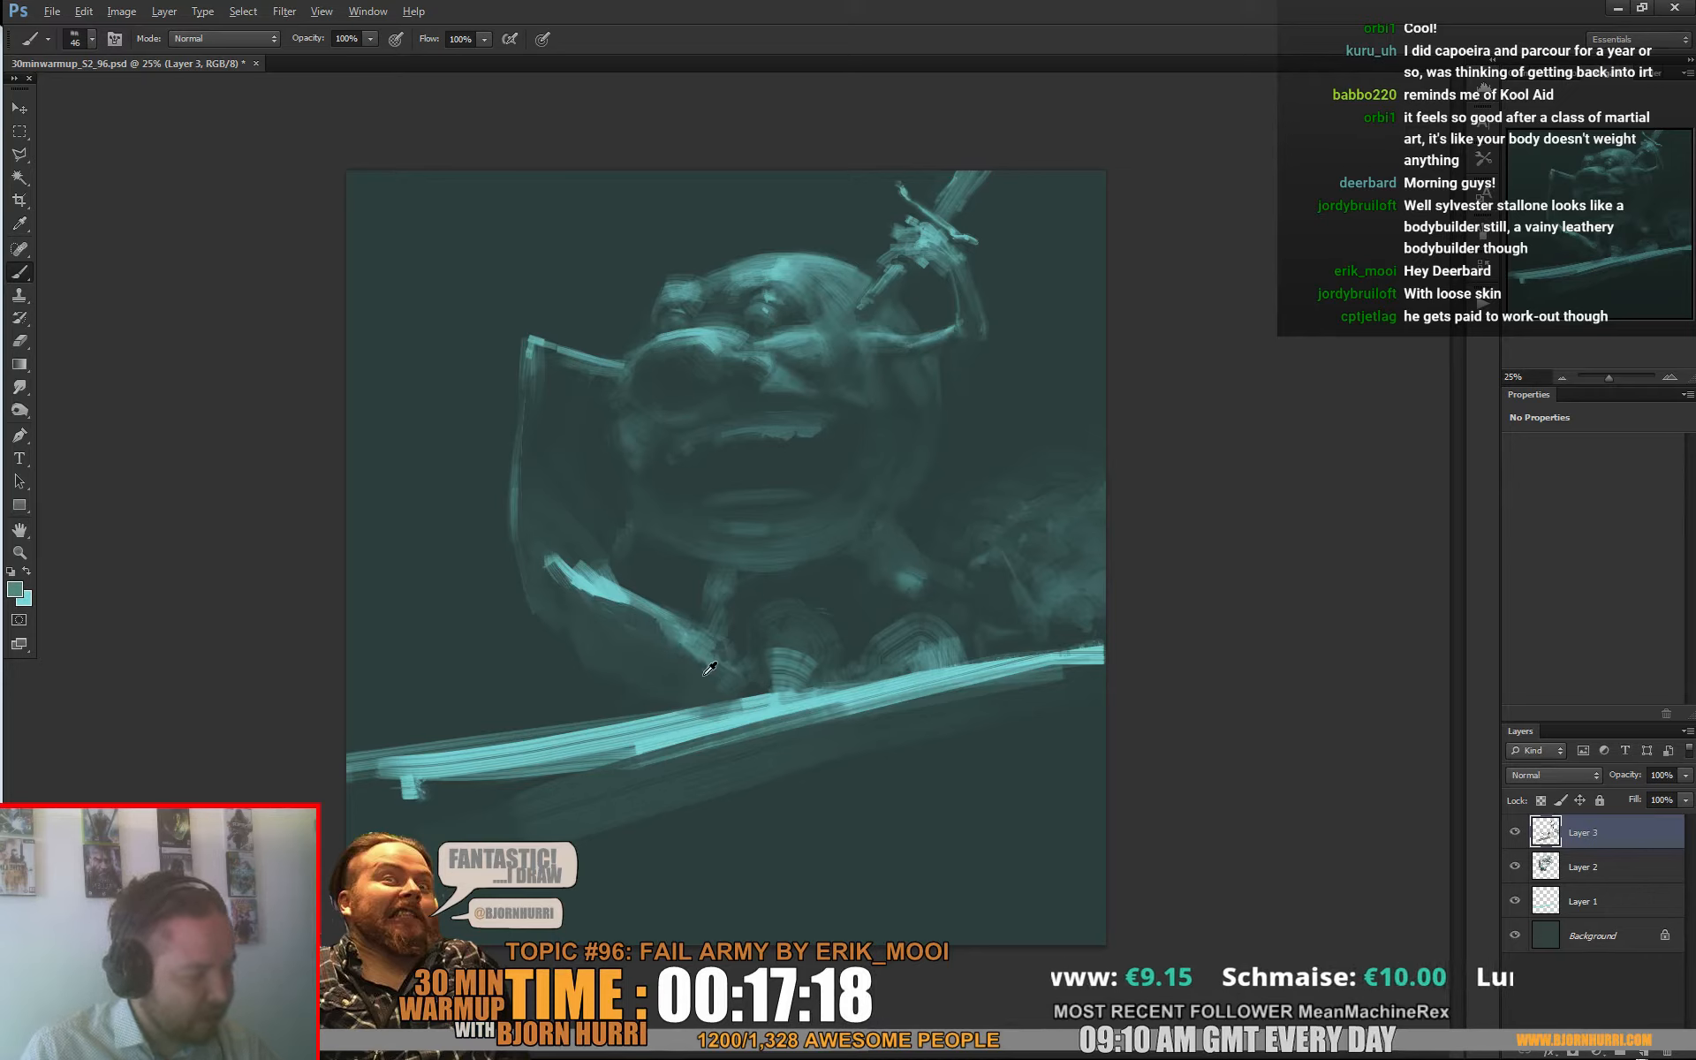
pyautogui.keyDown('alt'); pyautogui.click(721, 669); pyautogui.keyUp('alt')
pyautogui.keyDown('alt'); pyautogui.click(716, 670); pyautogui.keyUp('alt')
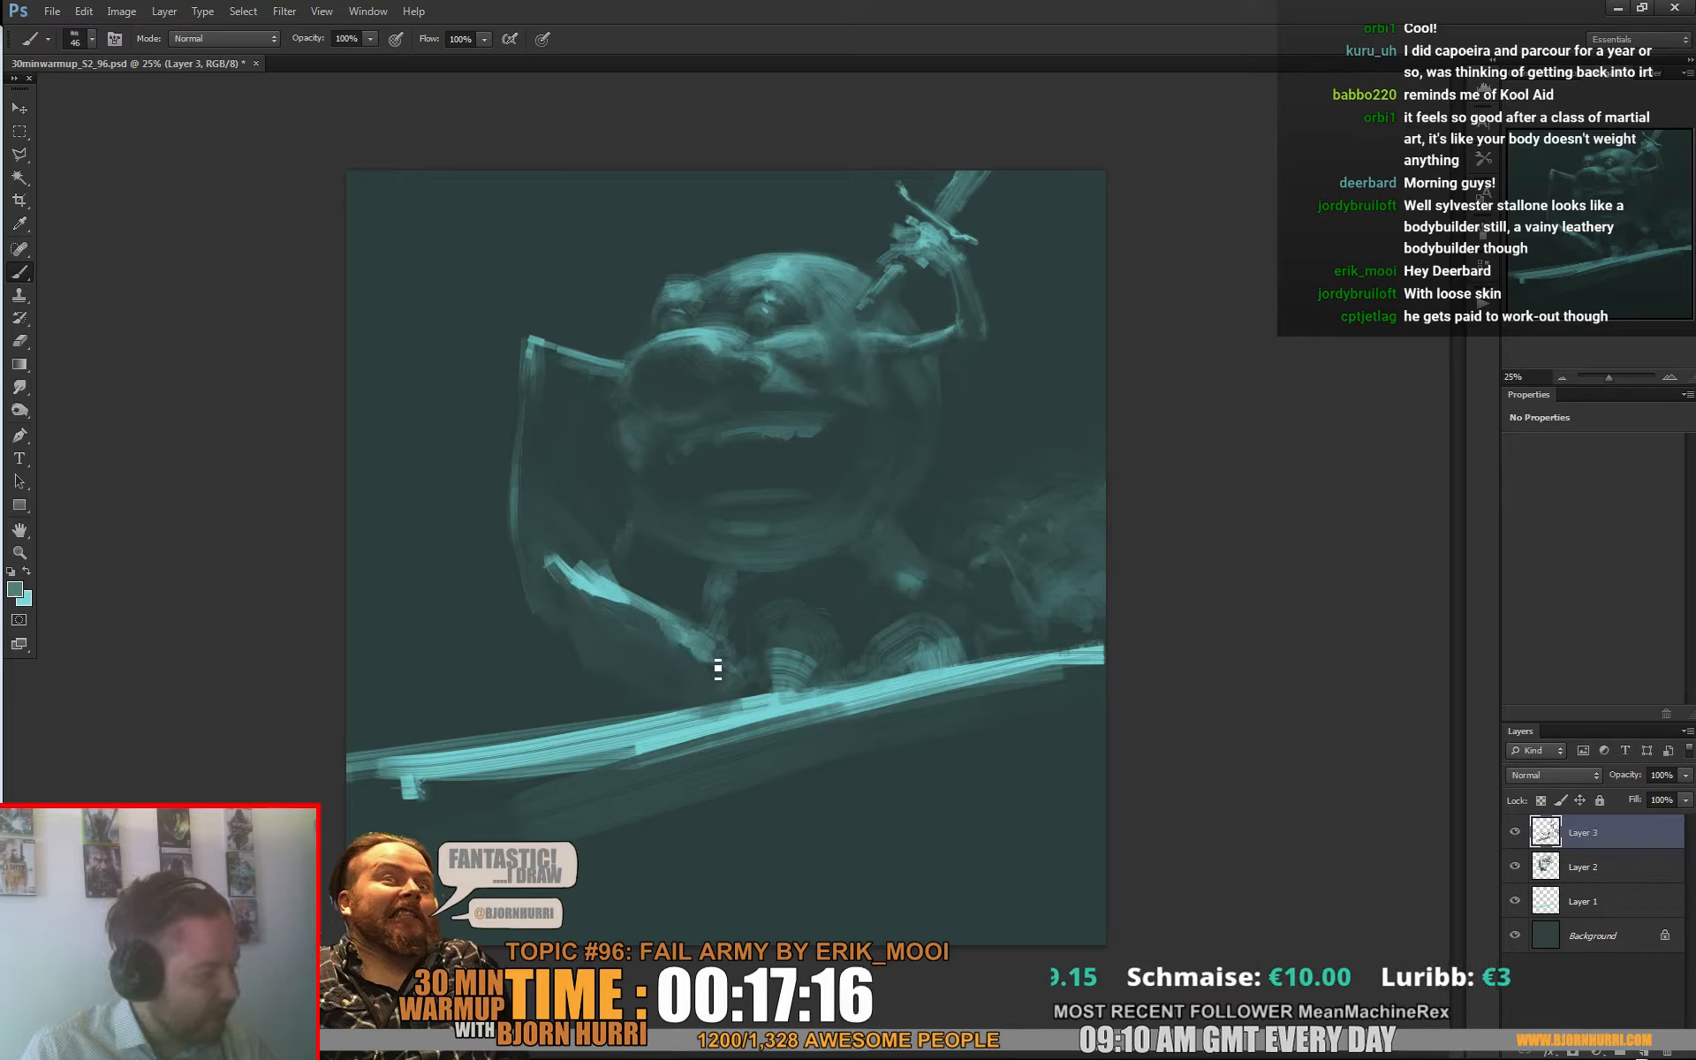
pyautogui.keyDown('alt'); pyautogui.click(717, 604); pyautogui.keyUp('alt')
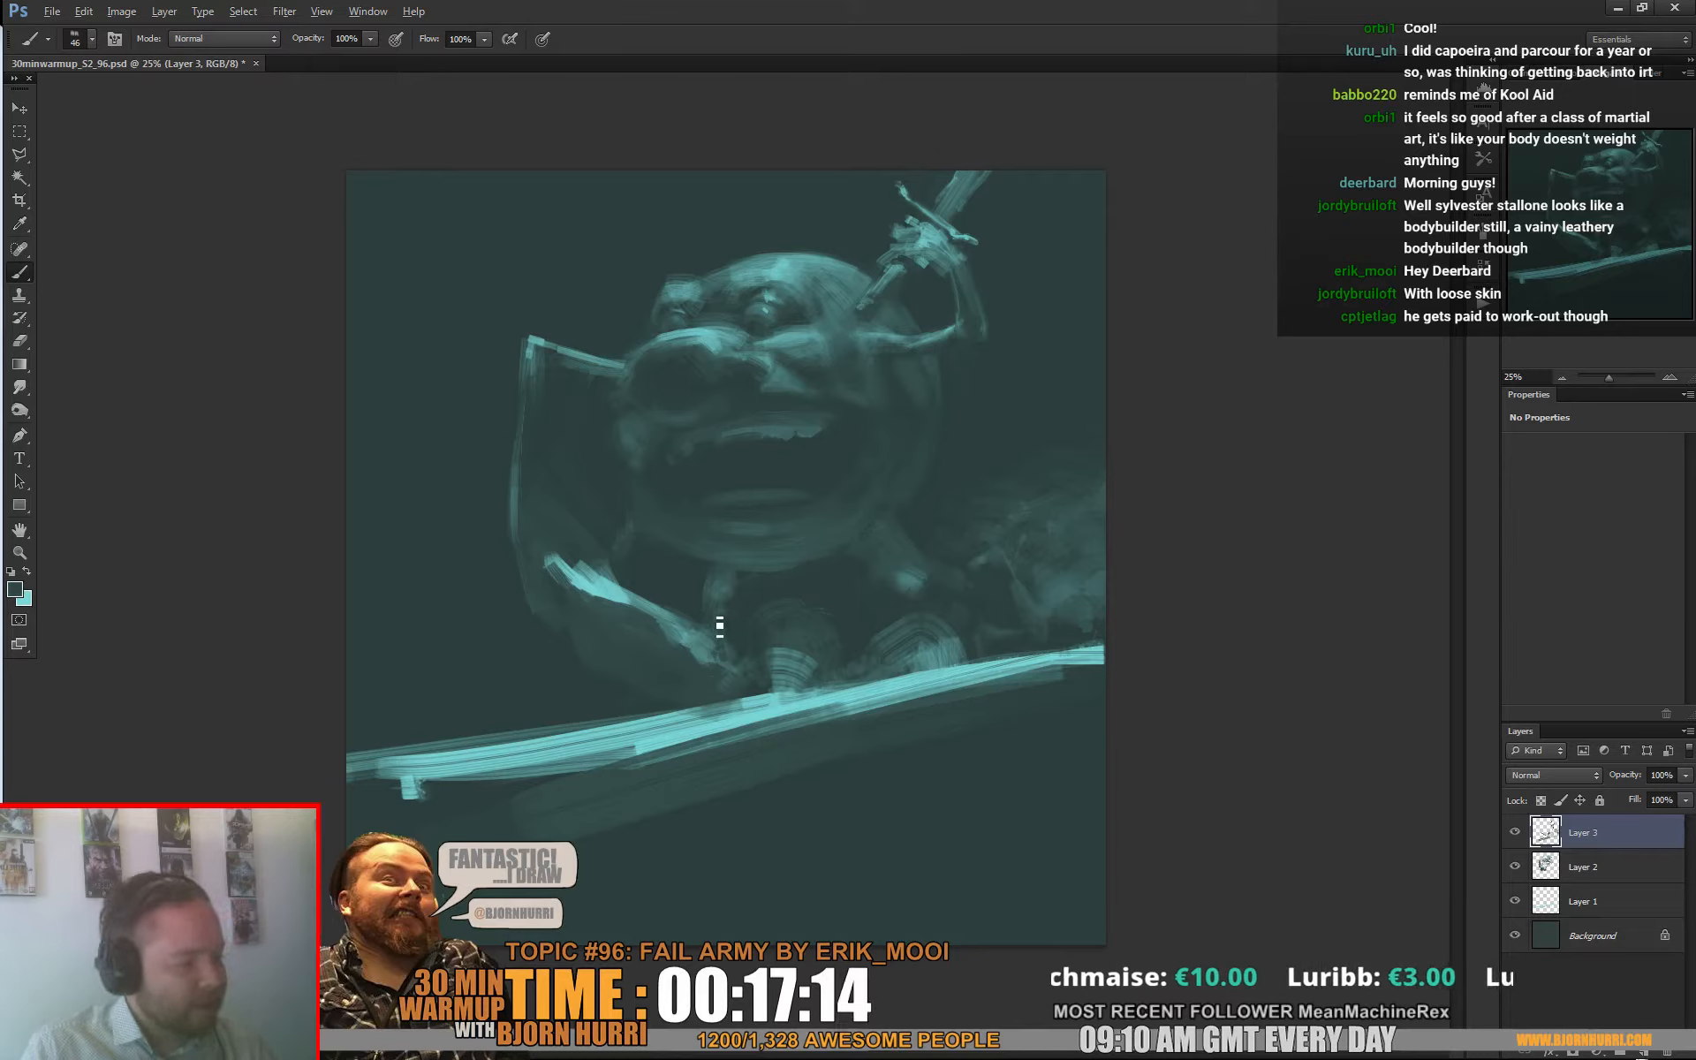
pyautogui.keyDown('alt'); pyautogui.click(734, 557); pyautogui.keyUp('alt')
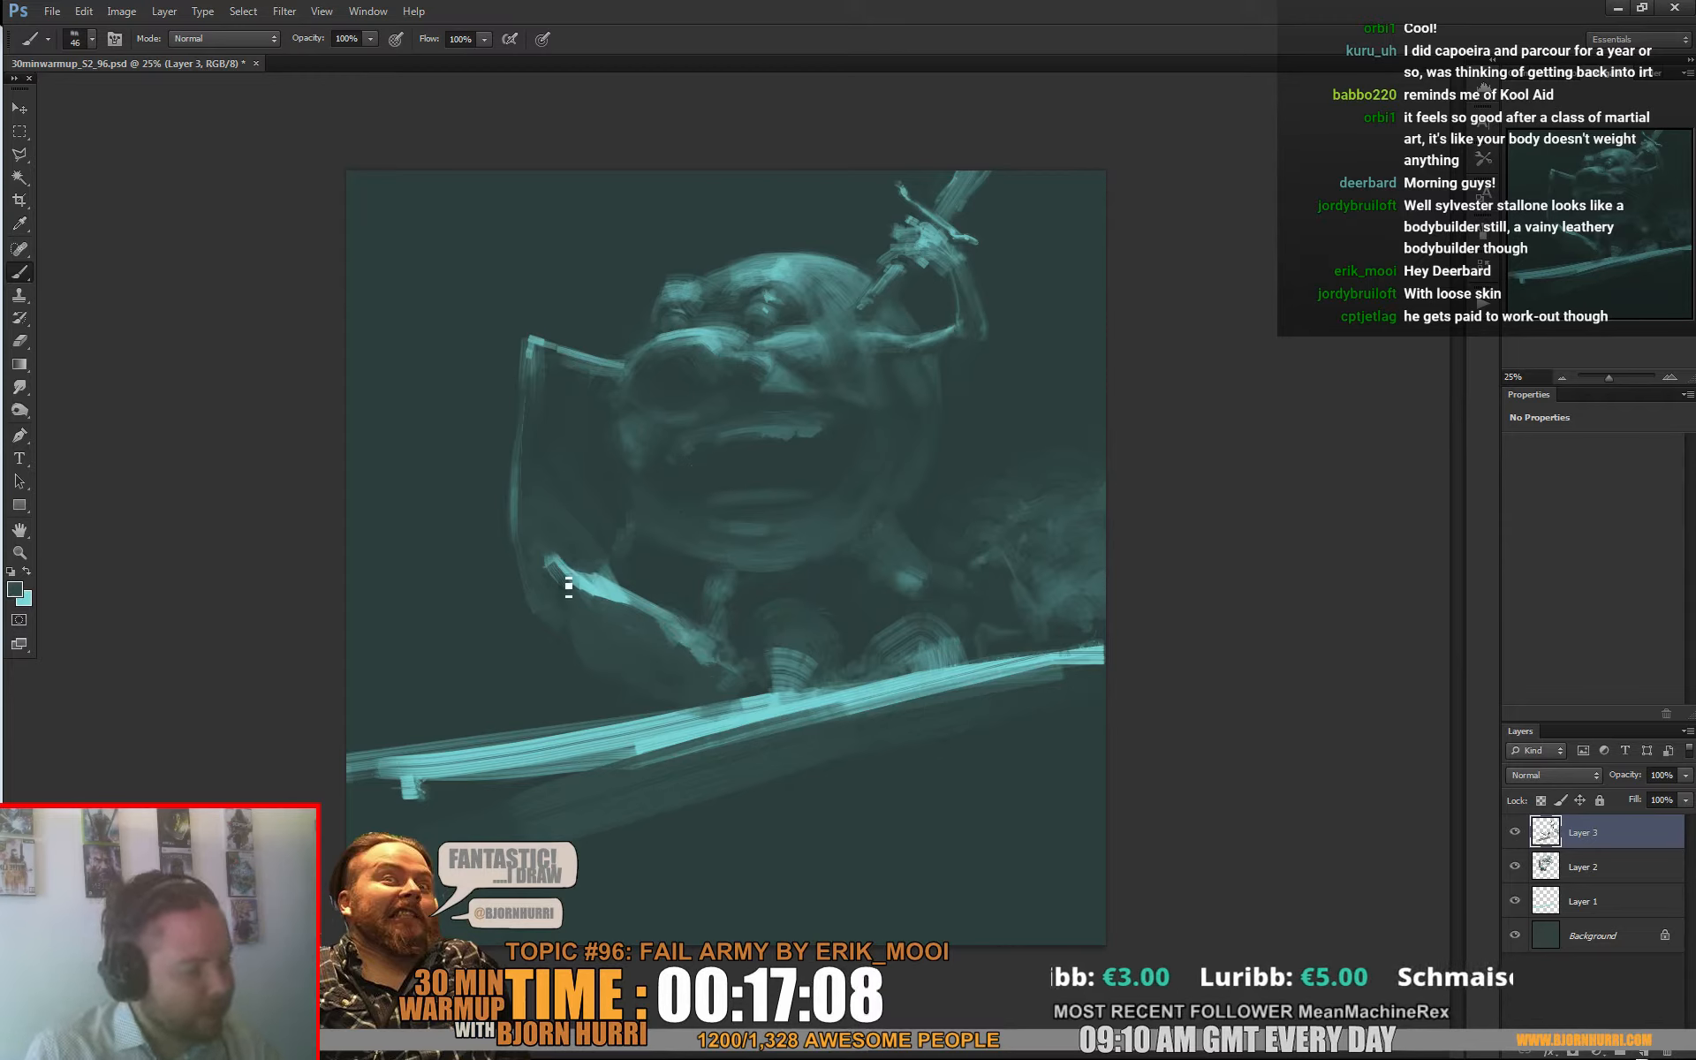
# Step: Clean up the bright strip's upper end and the lower corner of the shield-like shape with sampled dark teal
pyautogui.keyDown('alt'); pyautogui.click(585, 617); pyautogui.keyUp('alt')
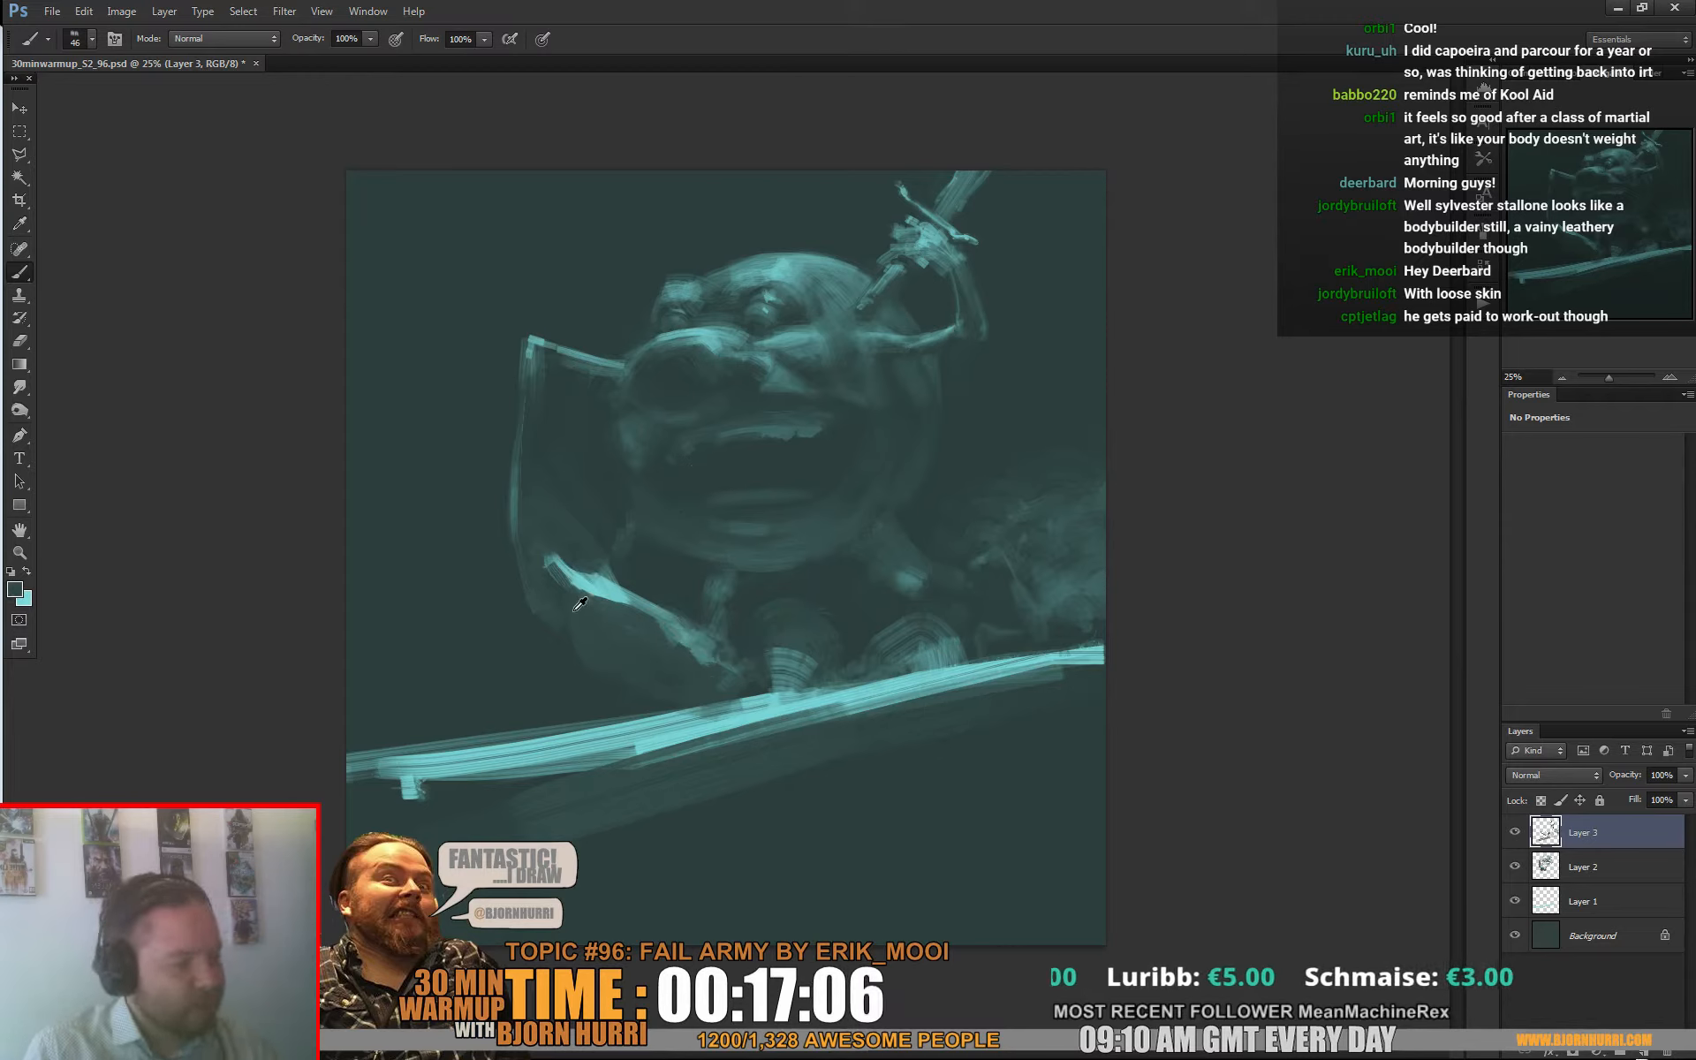
pyautogui.moveTo(558, 579); pyautogui.dragTo(574, 597)
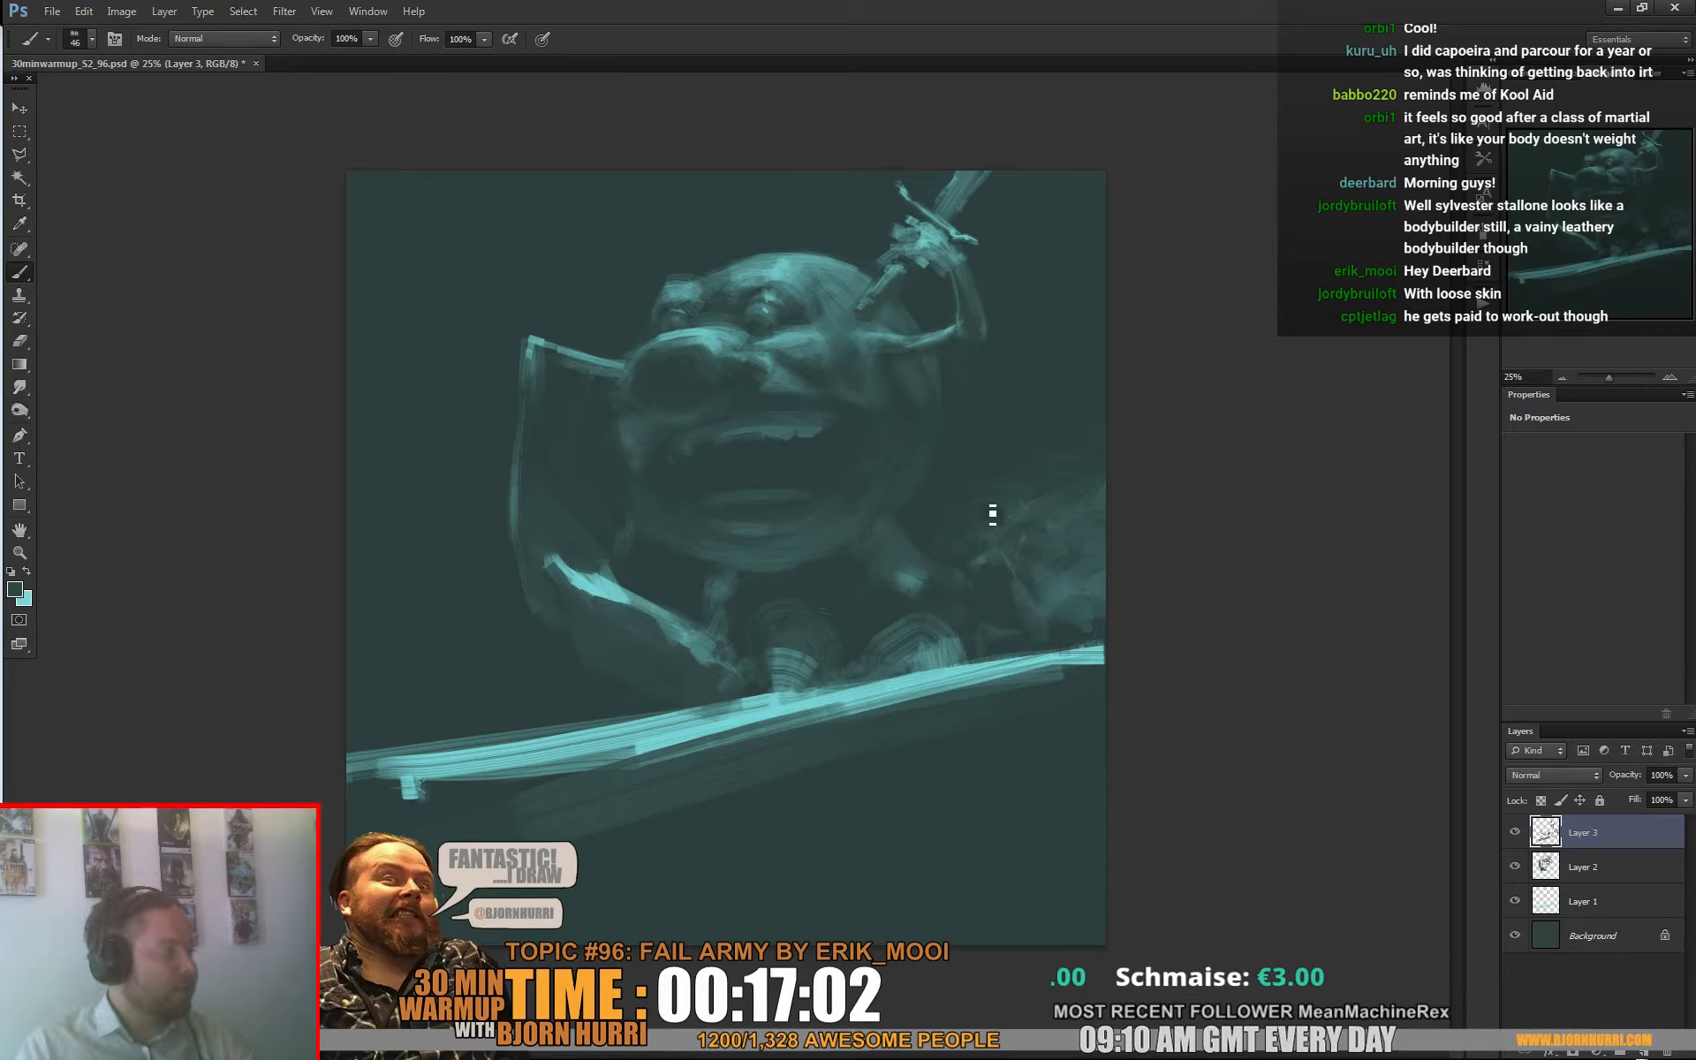
pyautogui.keyDown('alt'); pyautogui.click(534, 605); pyautogui.keyUp('alt')
pyautogui.moveTo(541, 610); pyautogui.dragTo(580, 648)
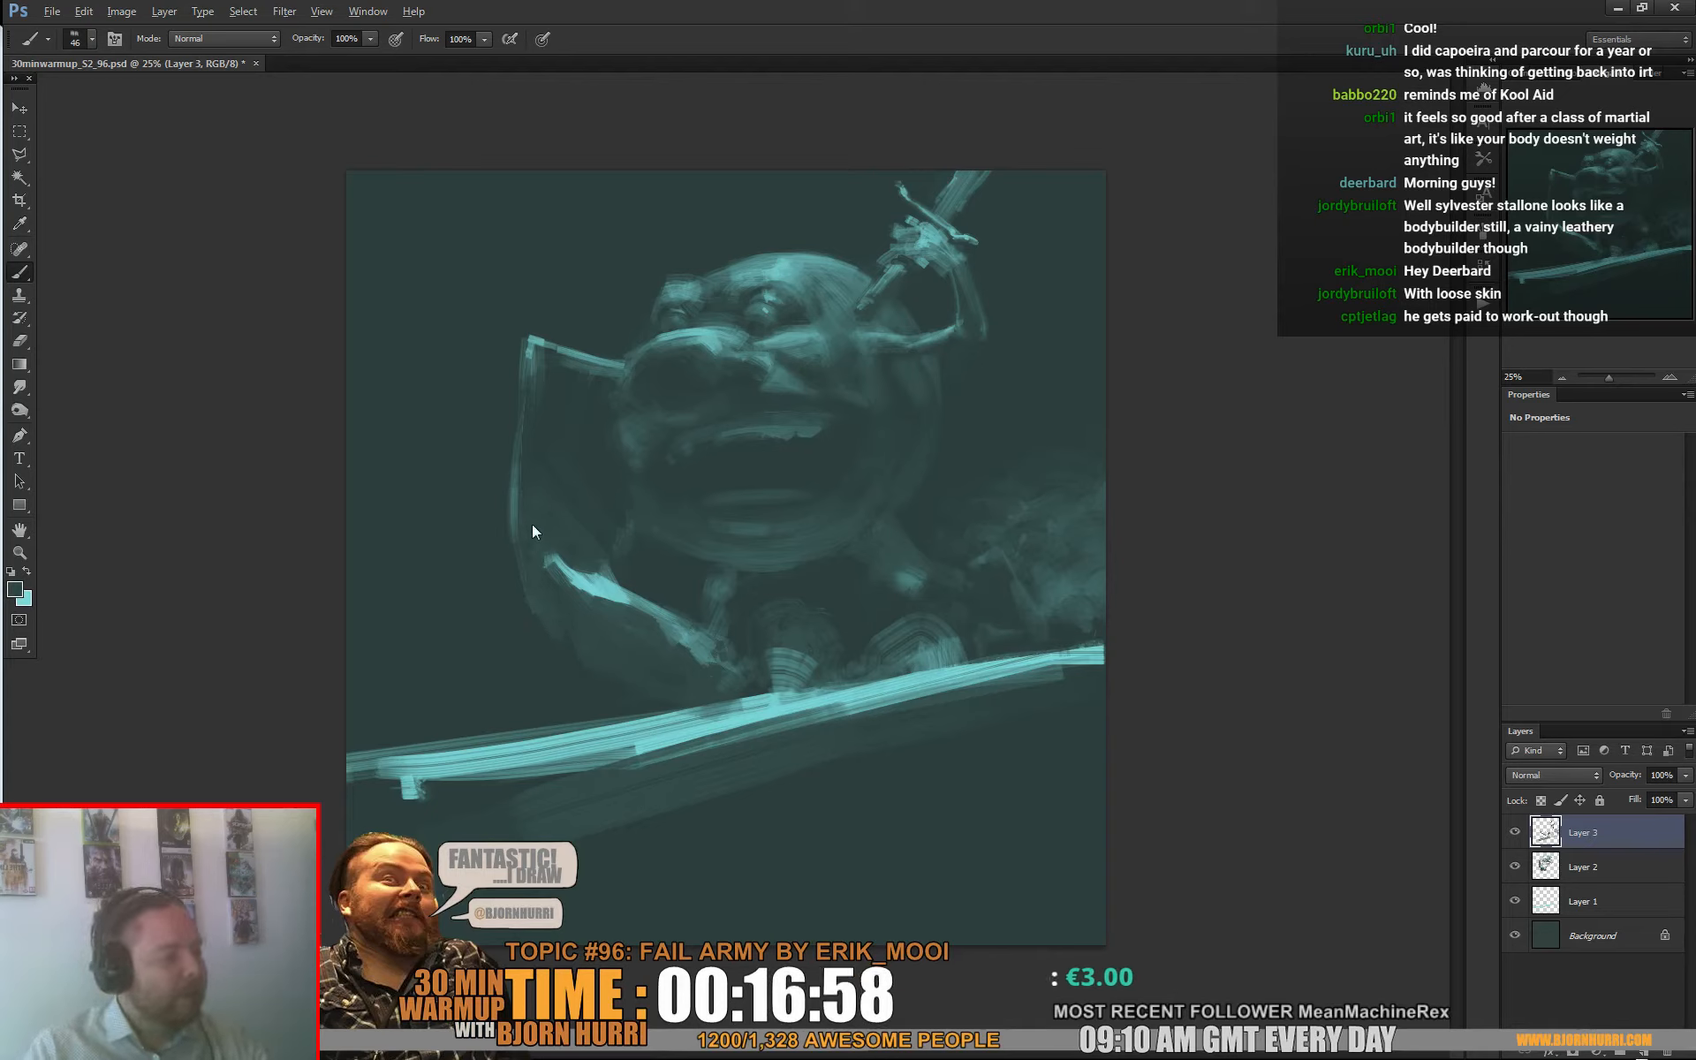
pyautogui.keyDown('alt'); pyautogui.click(538, 409); pyautogui.keyUp('alt')
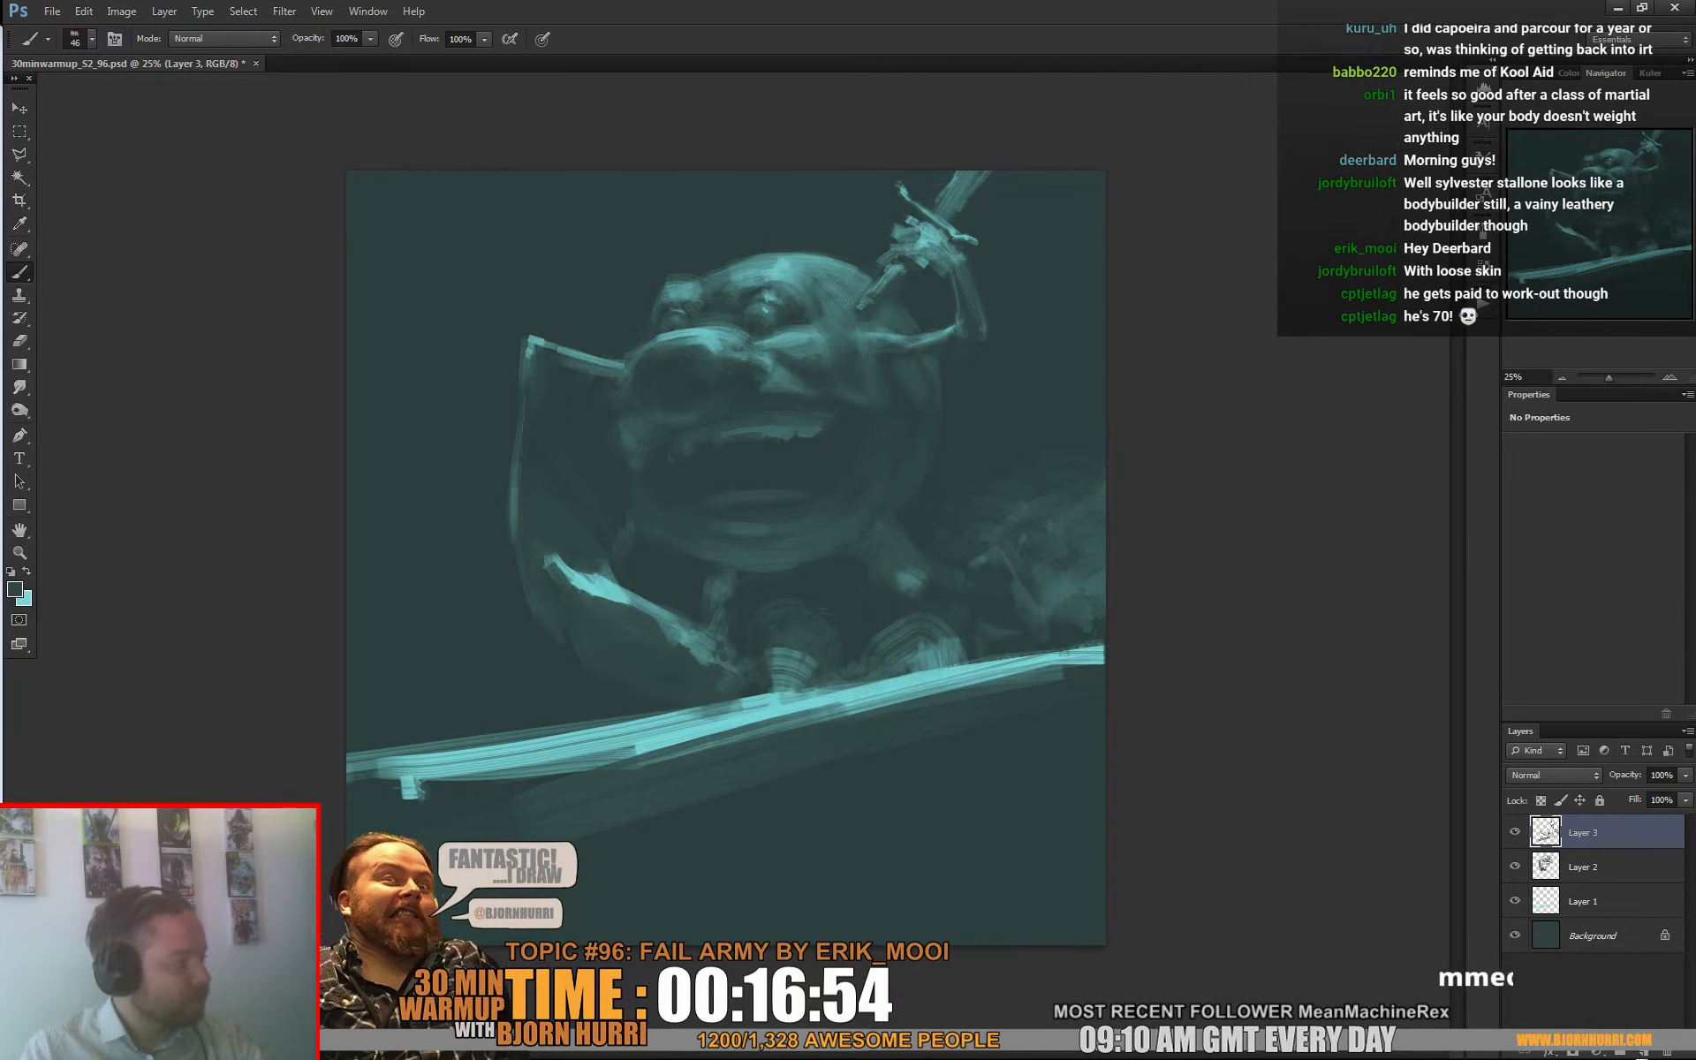
# Step: Add a new layer and define the warrior's face contour below the nose with a 40 px brush in sampled teal
pyautogui.hotkey('ctrl', 'shift', 'alt', 'n')
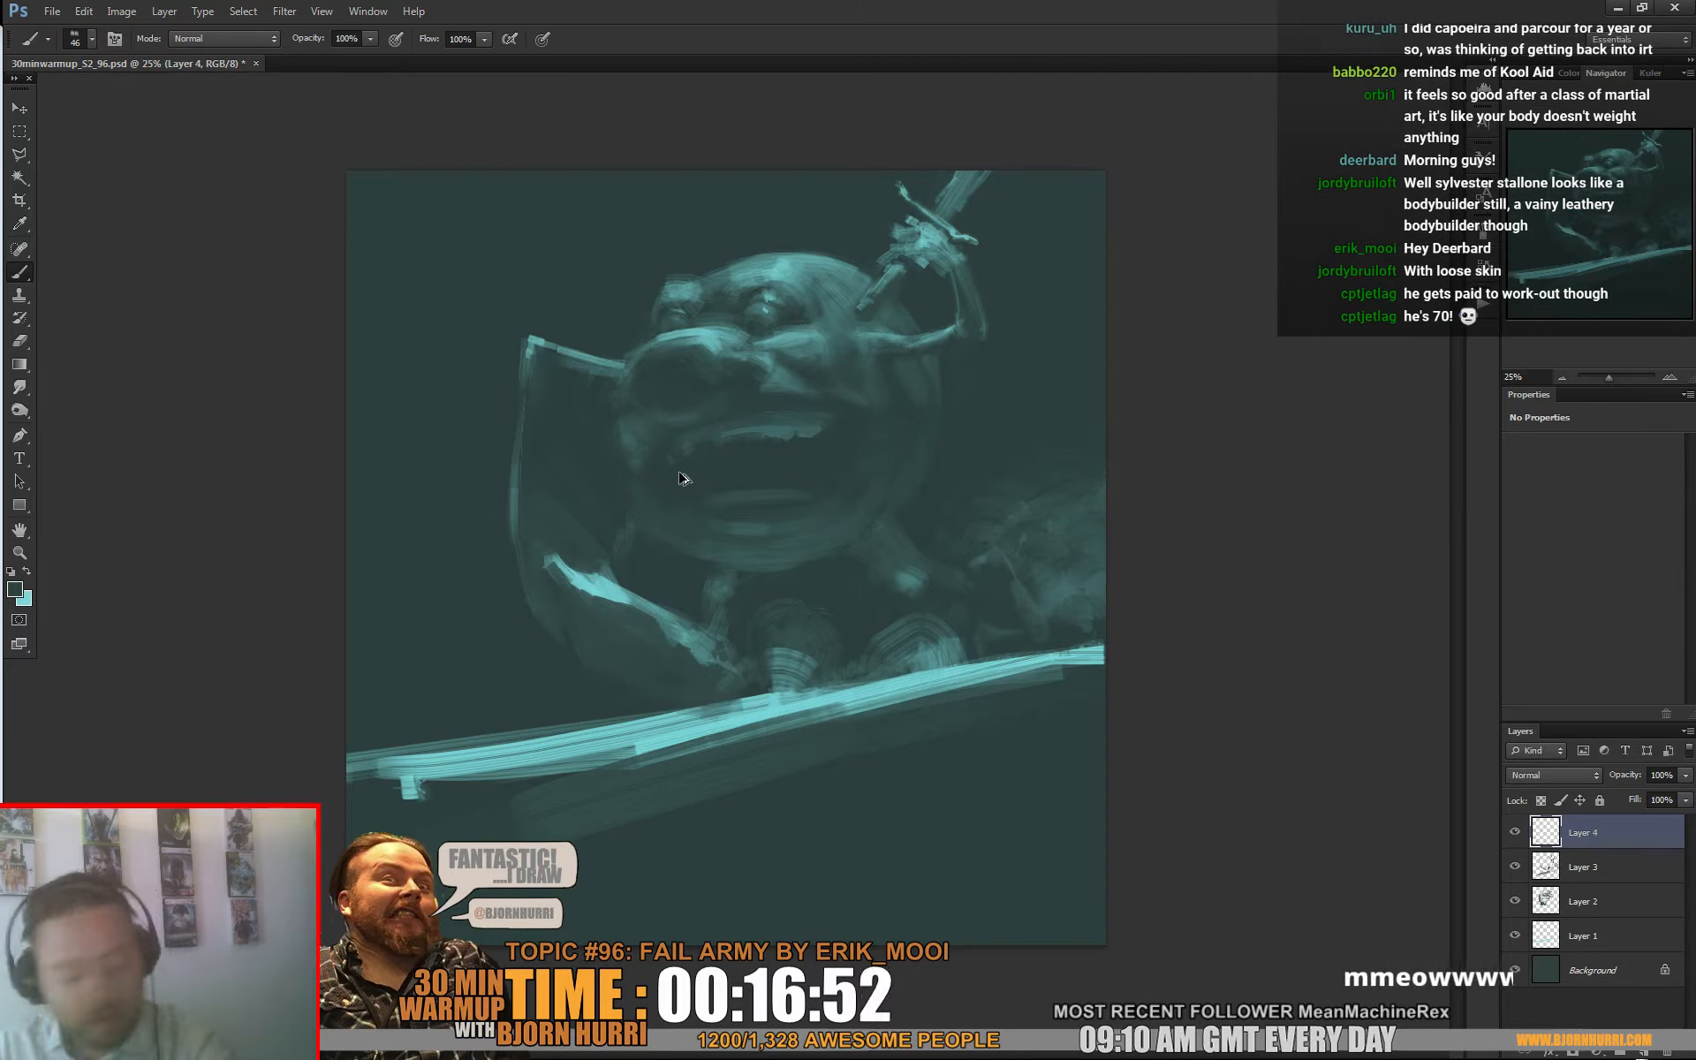
pyautogui.keyDown('alt'); pyautogui.click(698, 330); pyautogui.keyUp('alt')
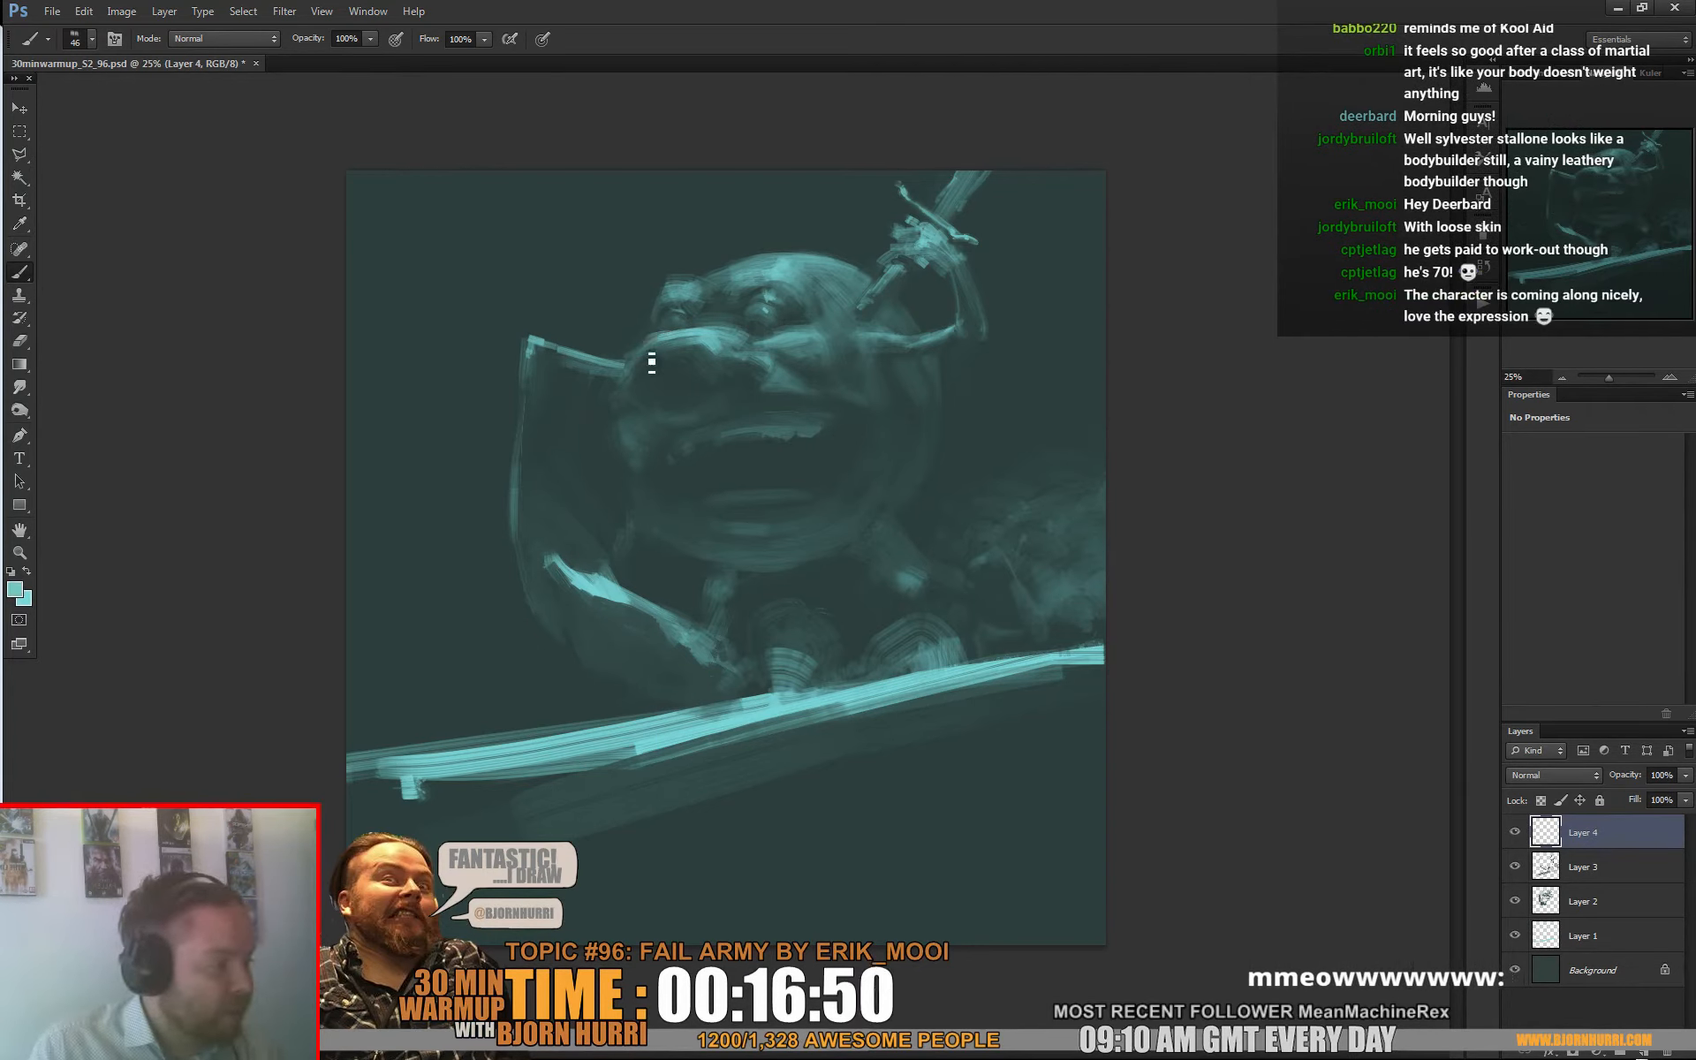
pyautogui.rightClick(722, 404)
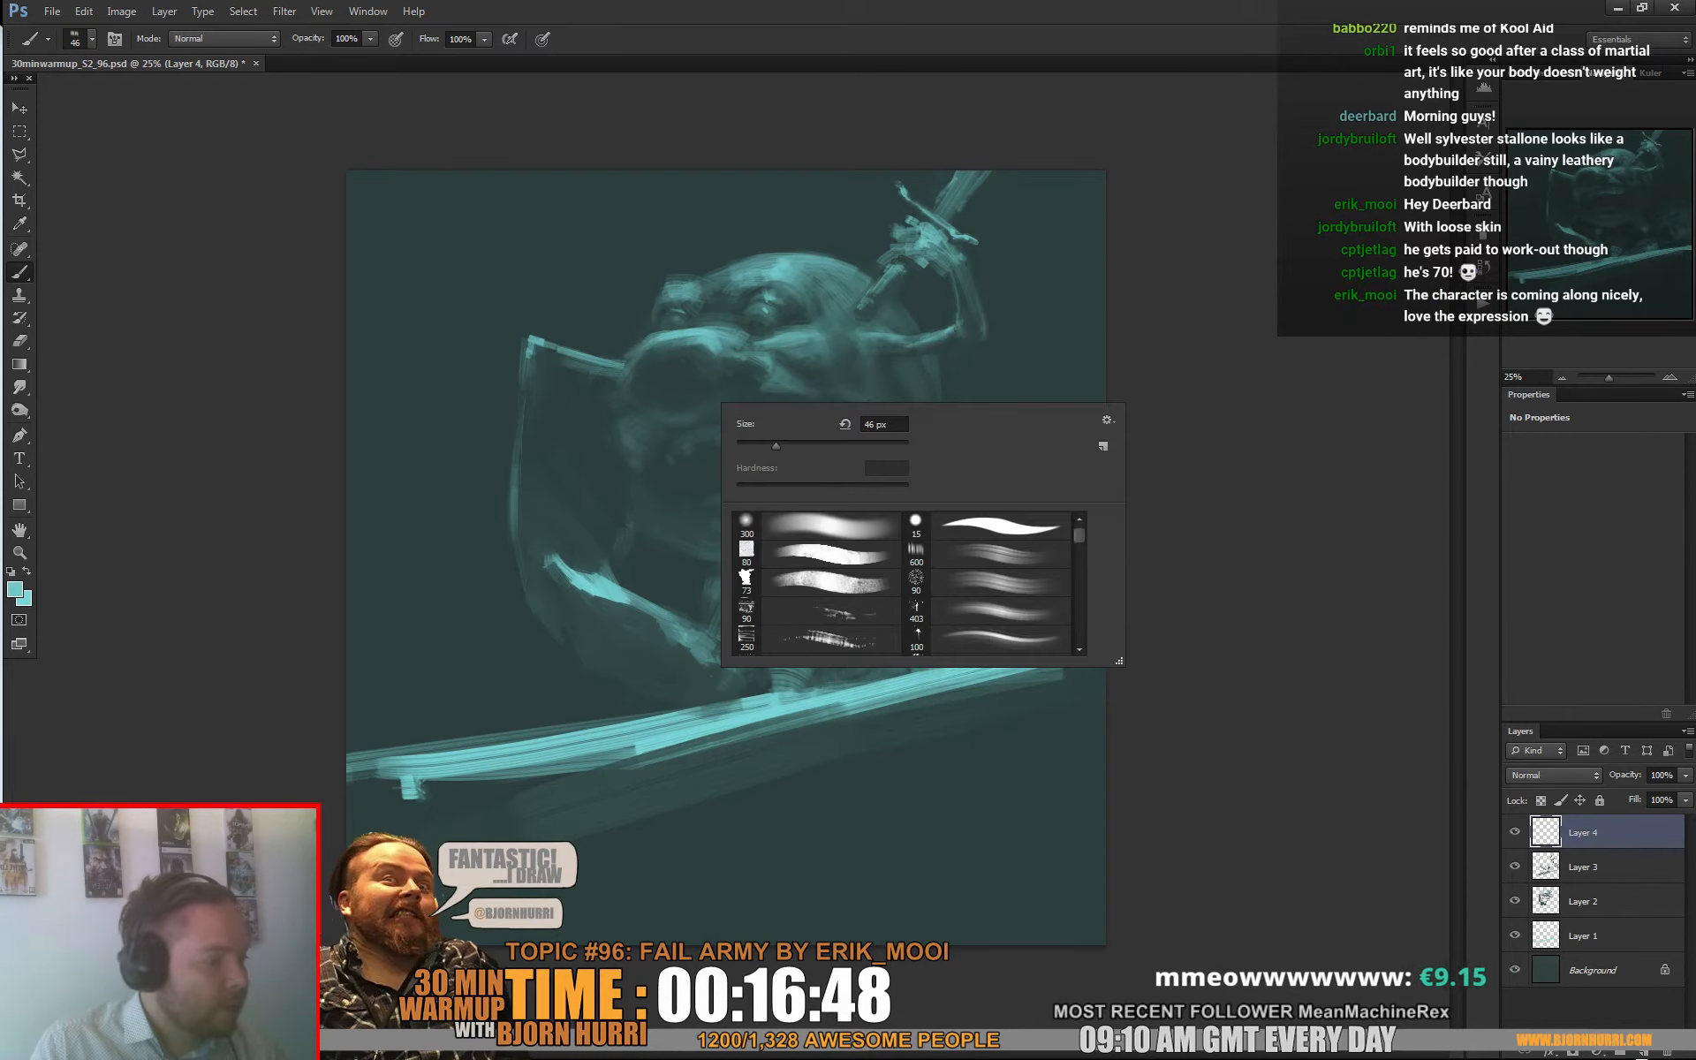
pyautogui.write('40')
pyautogui.press('Return')
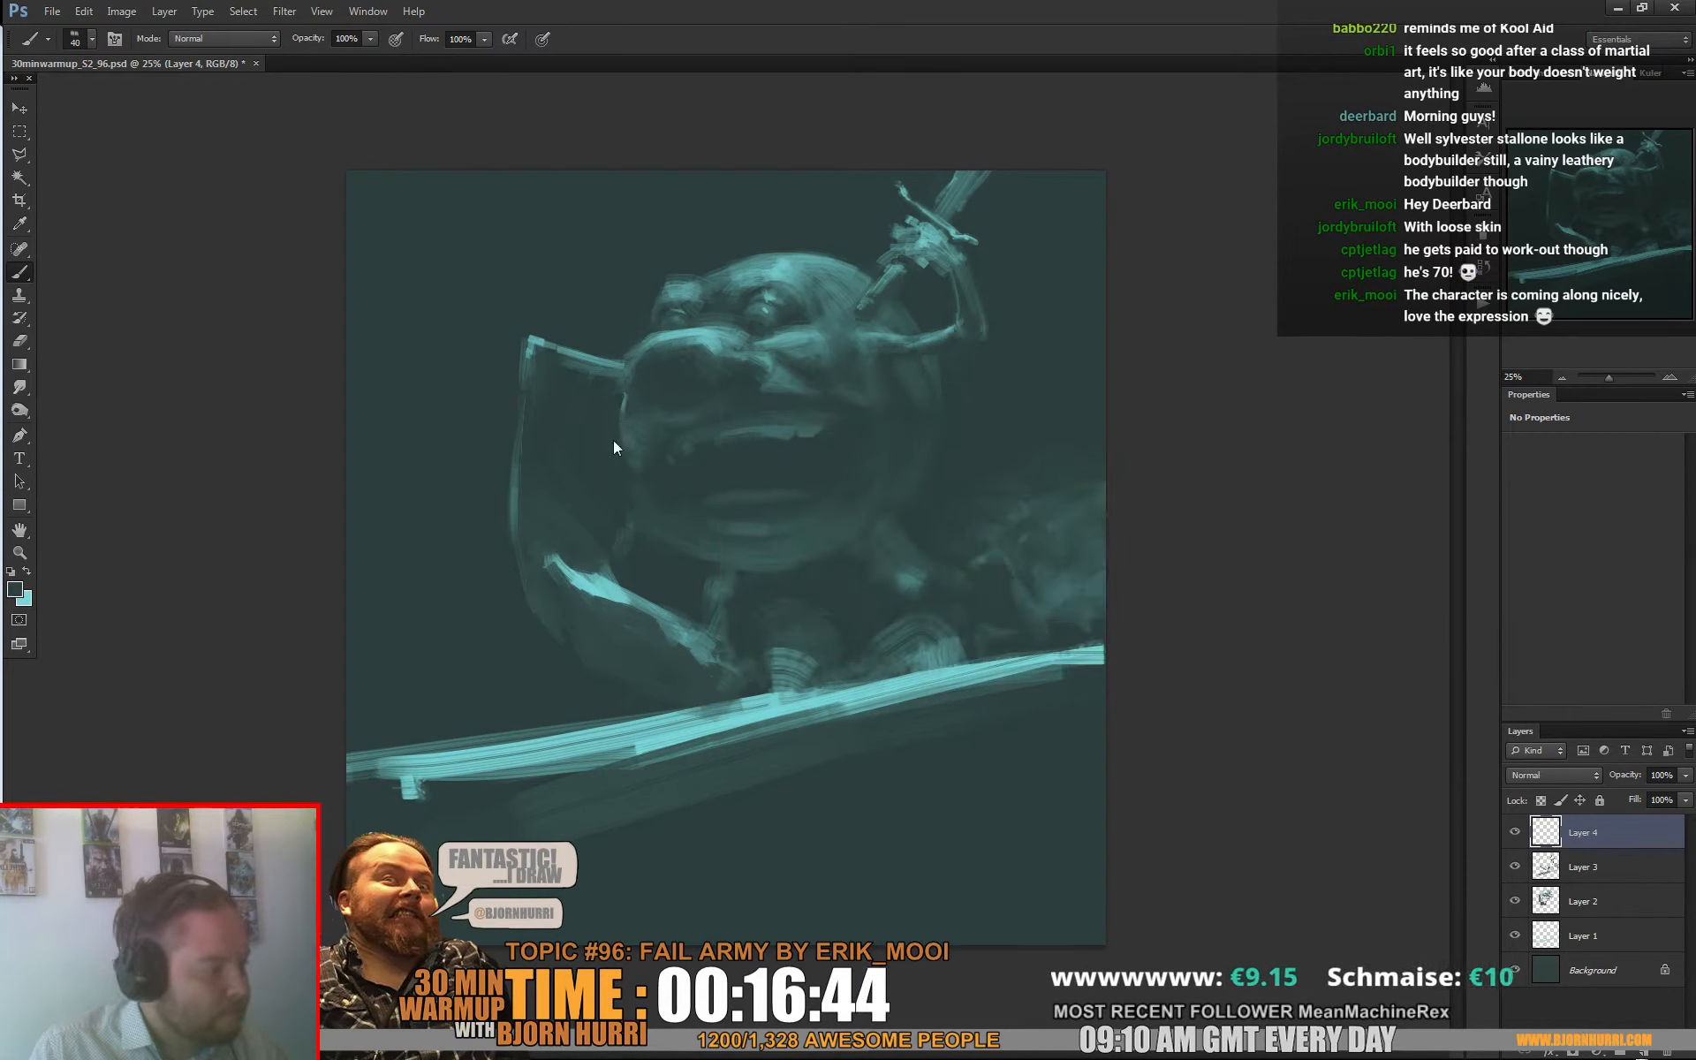
# Step: Soften the shading around the warrior's mouth and cheek with a 59 px brush in sampled dark teal
pyautogui.rightClick(795, 398)
pyautogui.write('59')
pyautogui.press('Return')
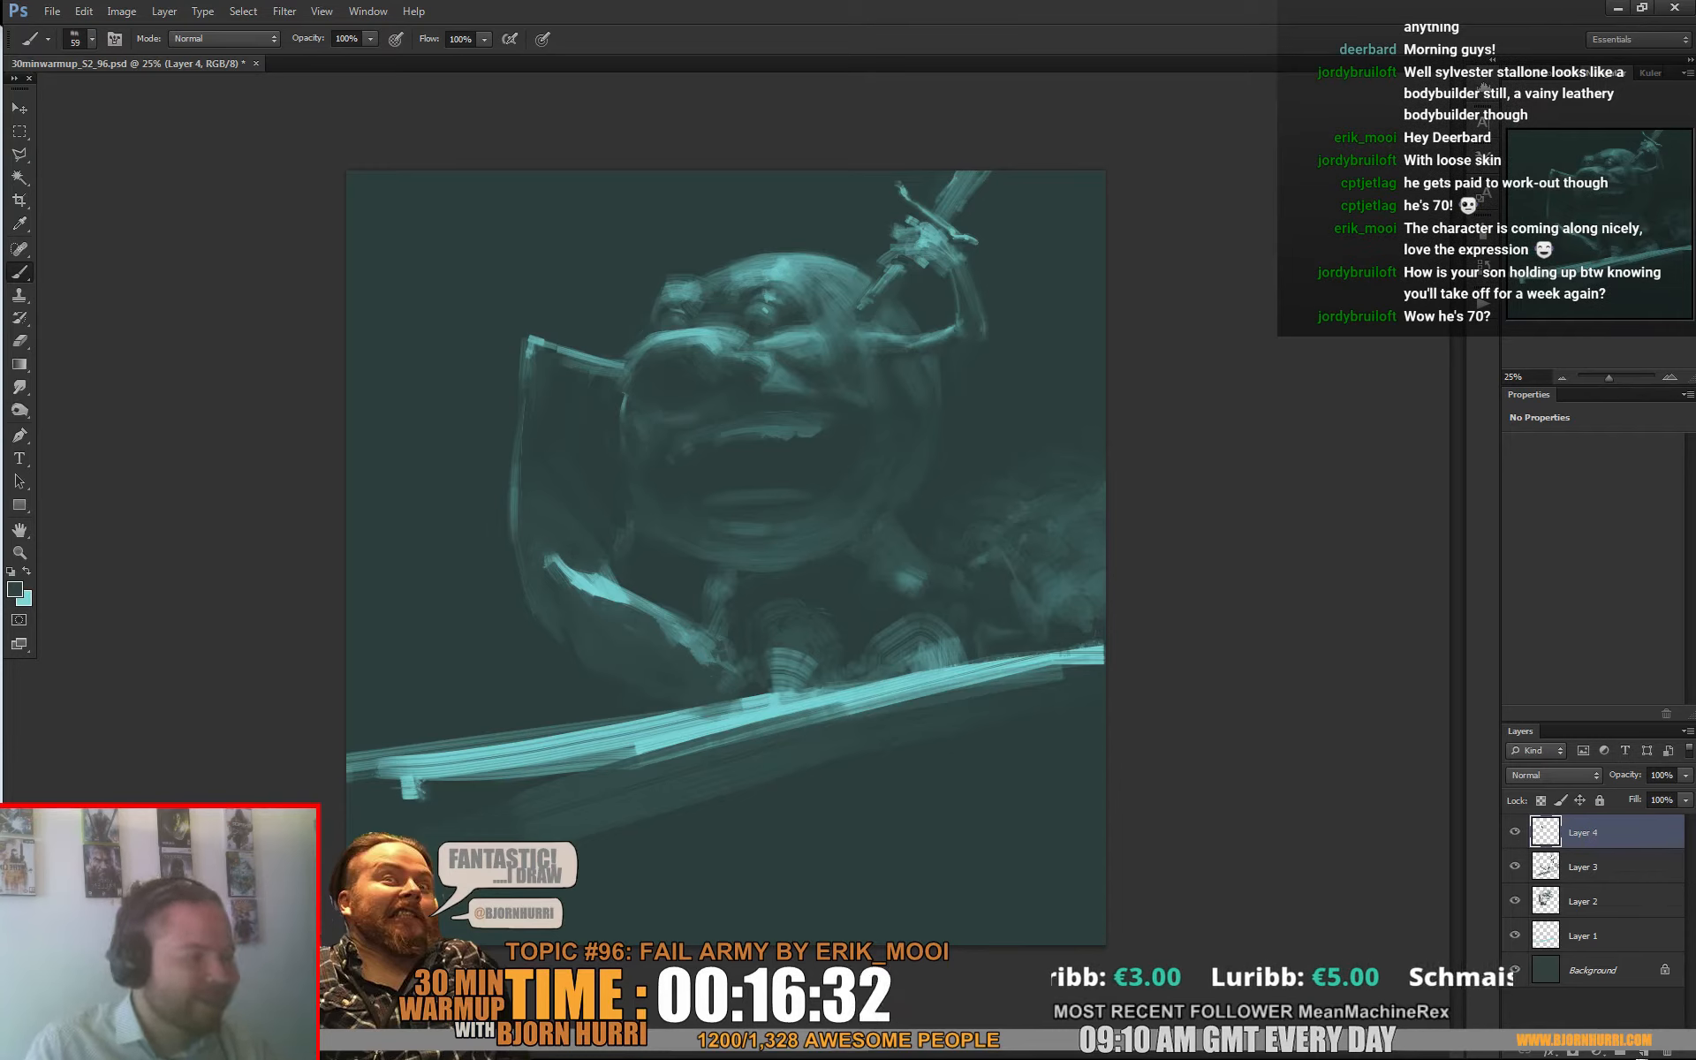
pyautogui.press('alt')
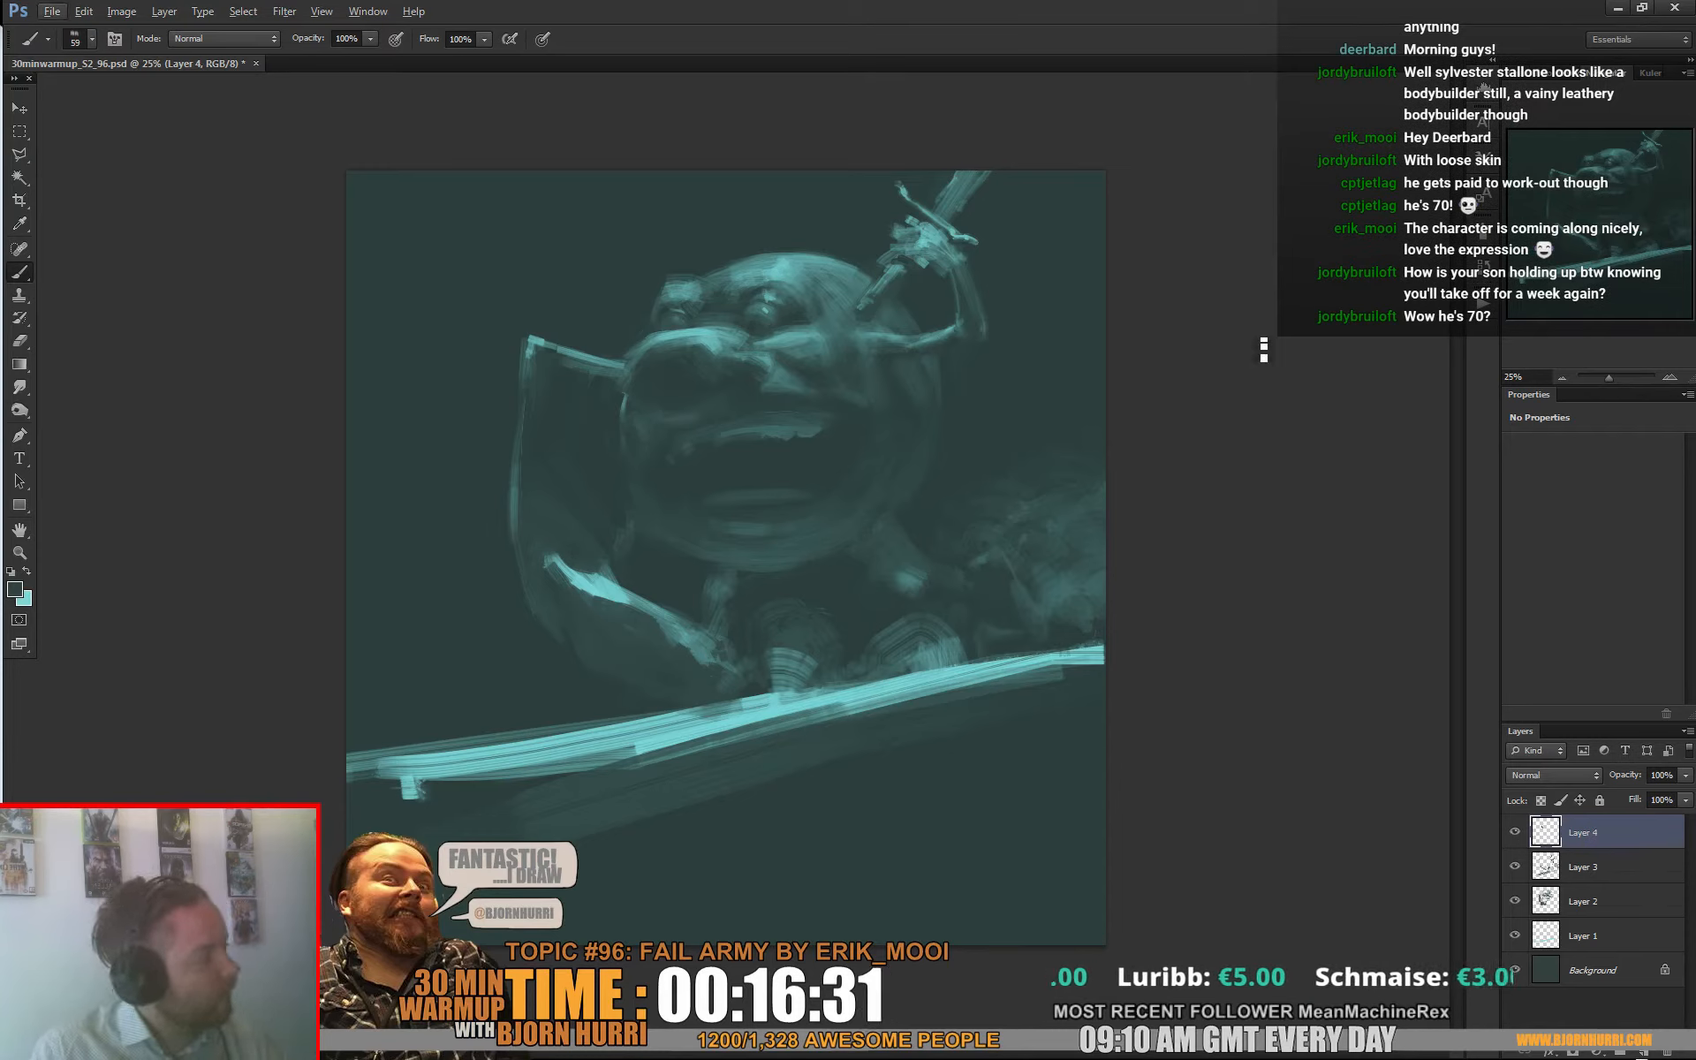
pyautogui.keyDown('alt'); pyautogui.click(657, 465); pyautogui.keyUp('alt')
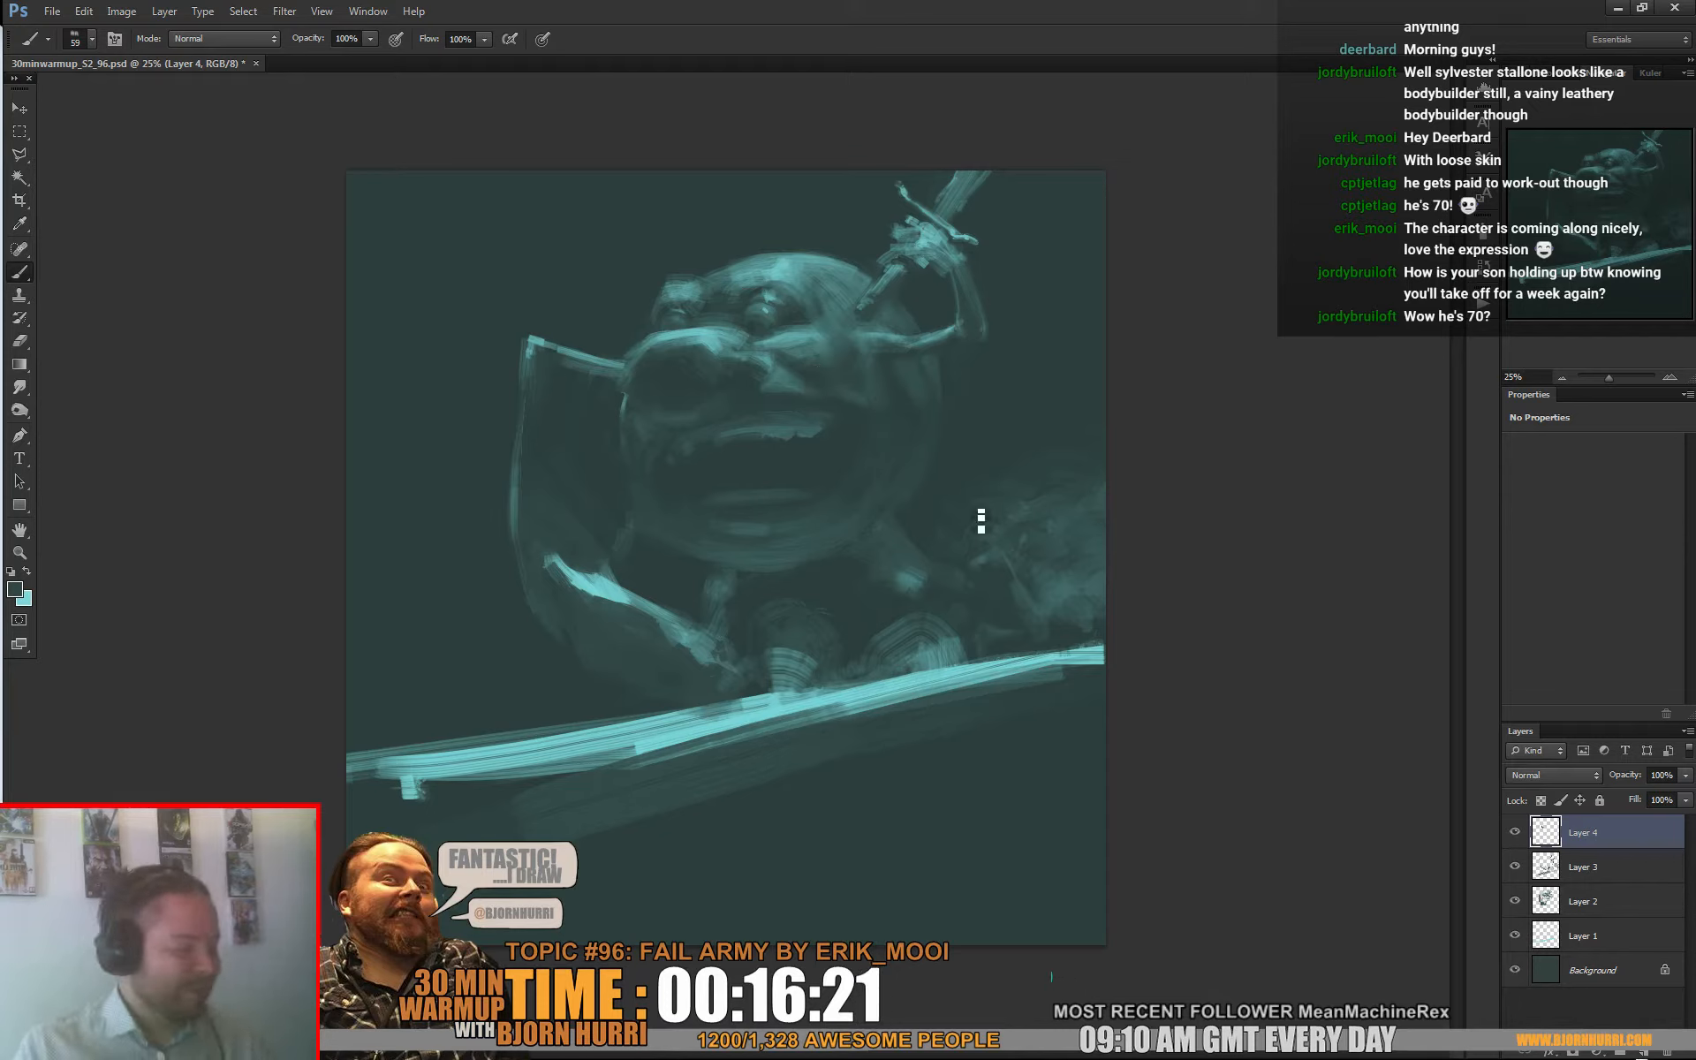
# Step: Highlight the warrior's forehead and brow with a 29 px brush in light teal sampled from the band
pyautogui.keyDown('alt'); pyautogui.click(893, 691); pyautogui.keyUp('alt')
pyautogui.press('[')
pyautogui.press('[')
pyautogui.press('[')
pyautogui.rightClick(847, 493)
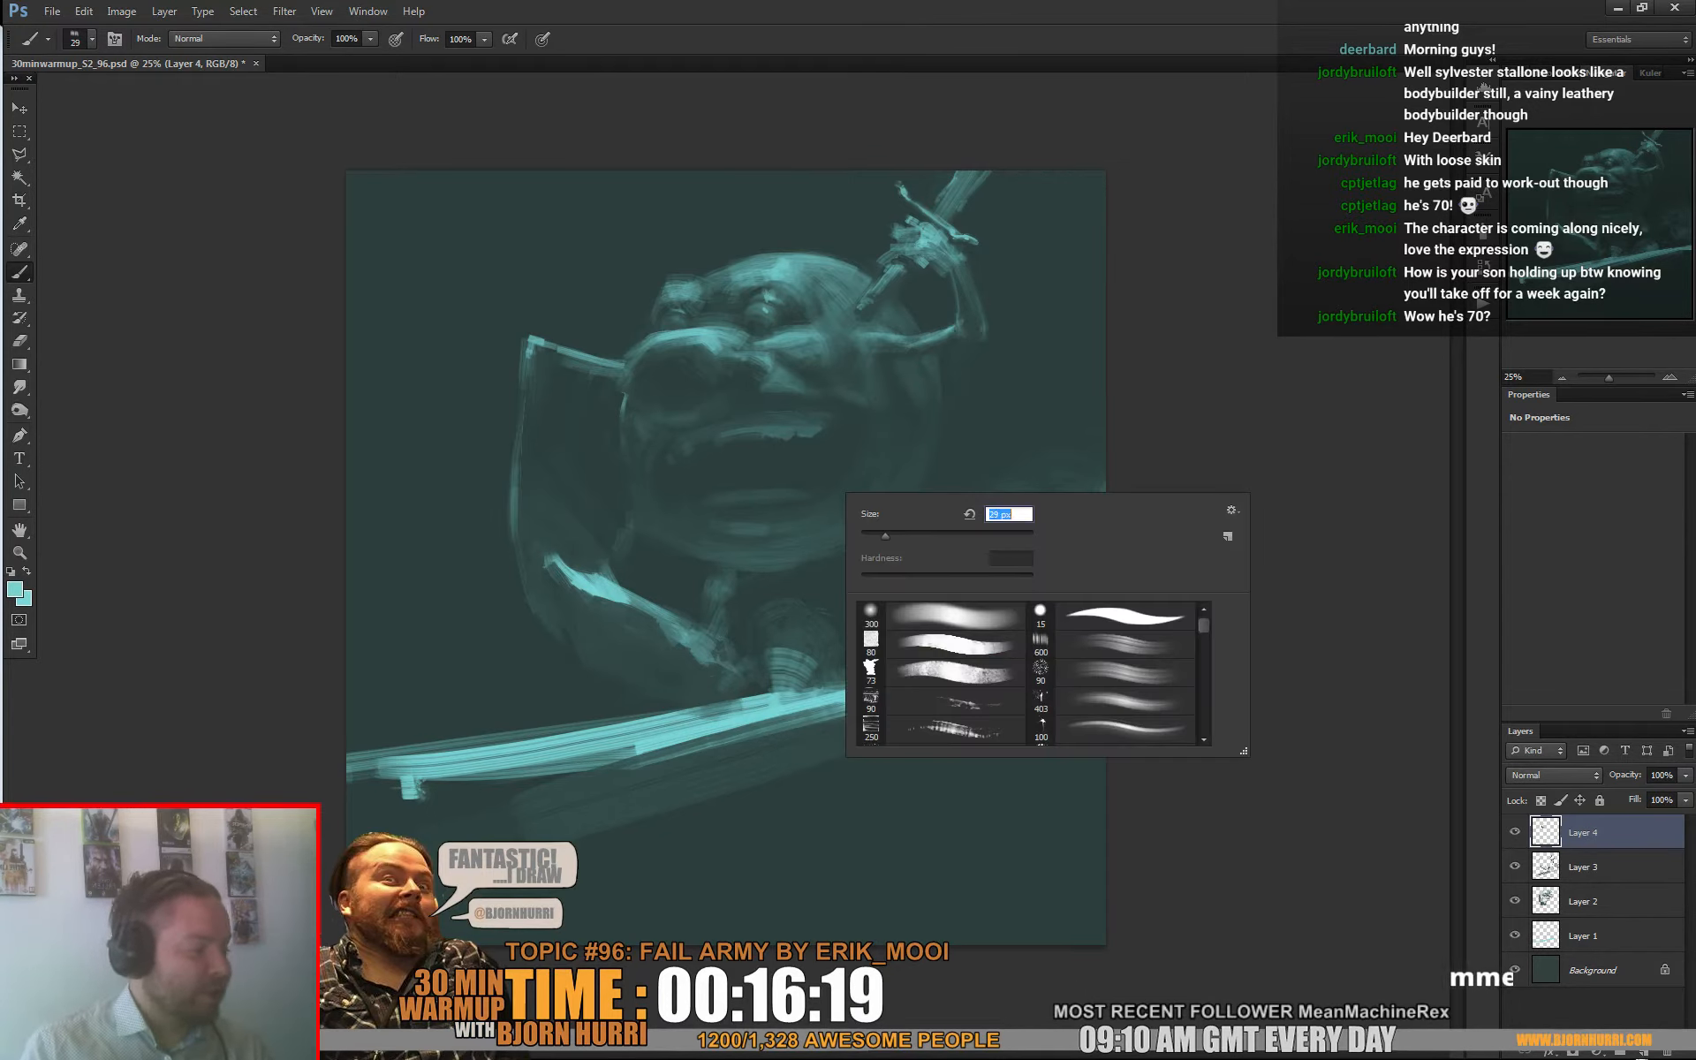
pyautogui.press('Return')
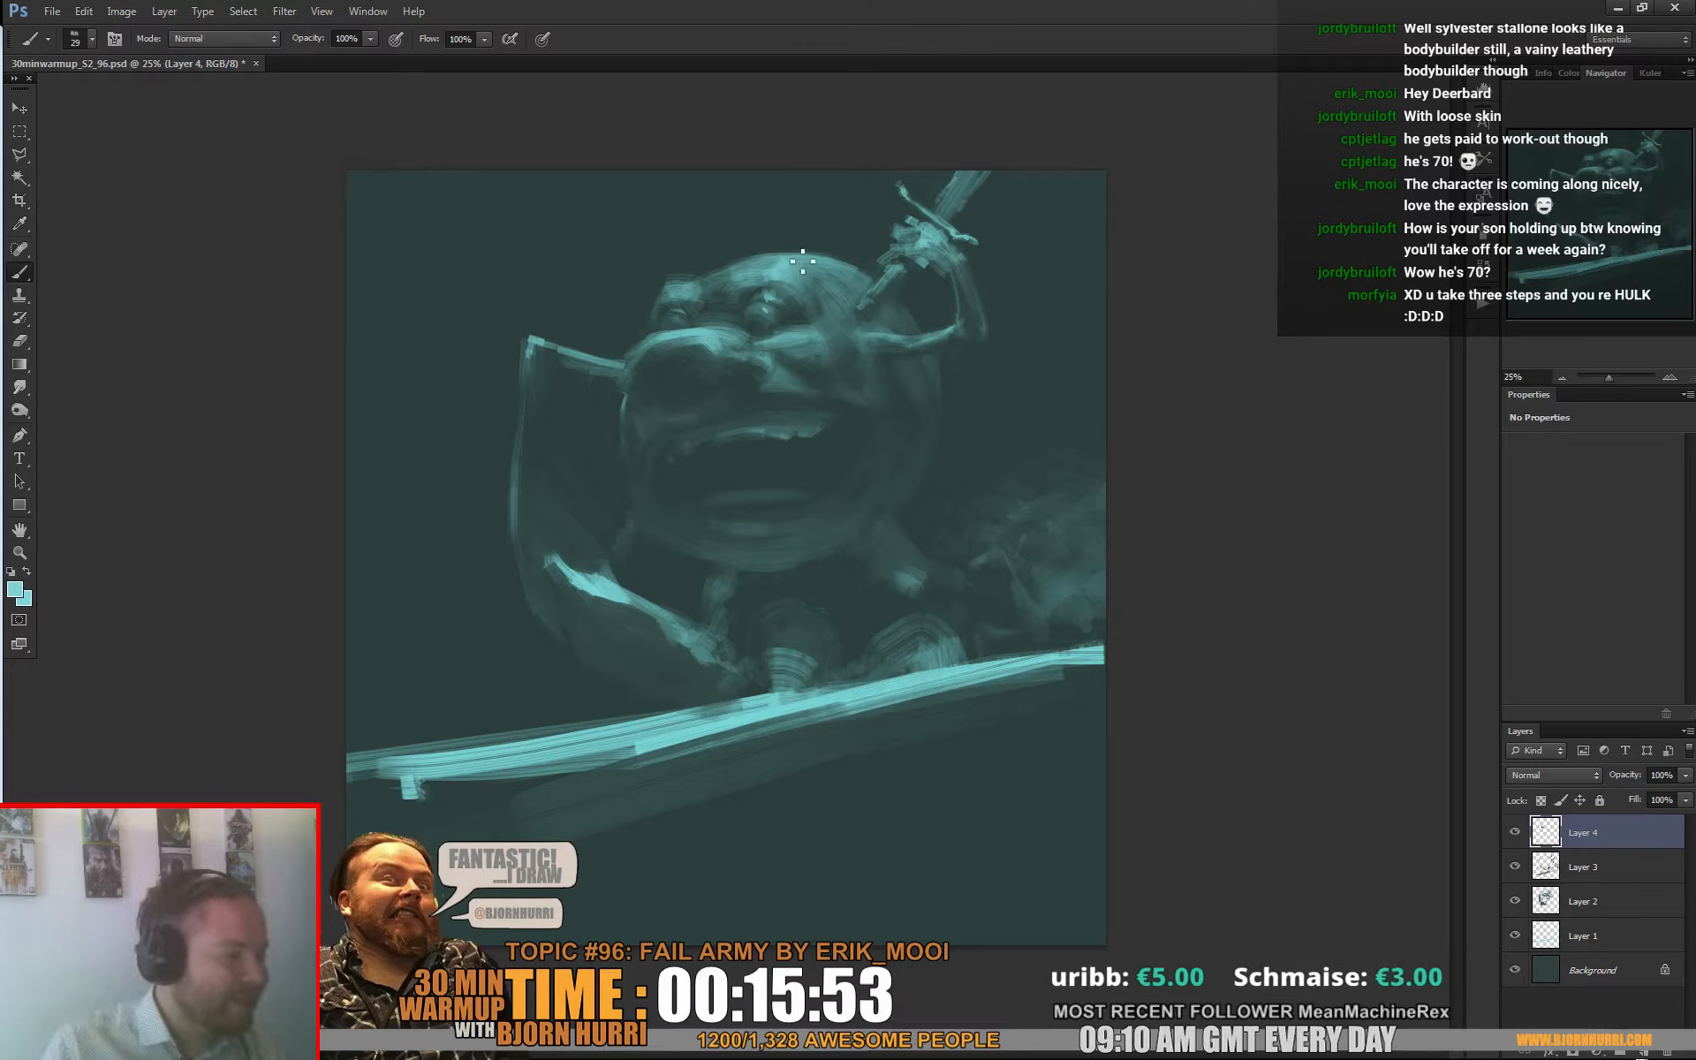
pyautogui.keyDown('alt'); pyautogui.click(751, 705); pyautogui.keyUp('alt')
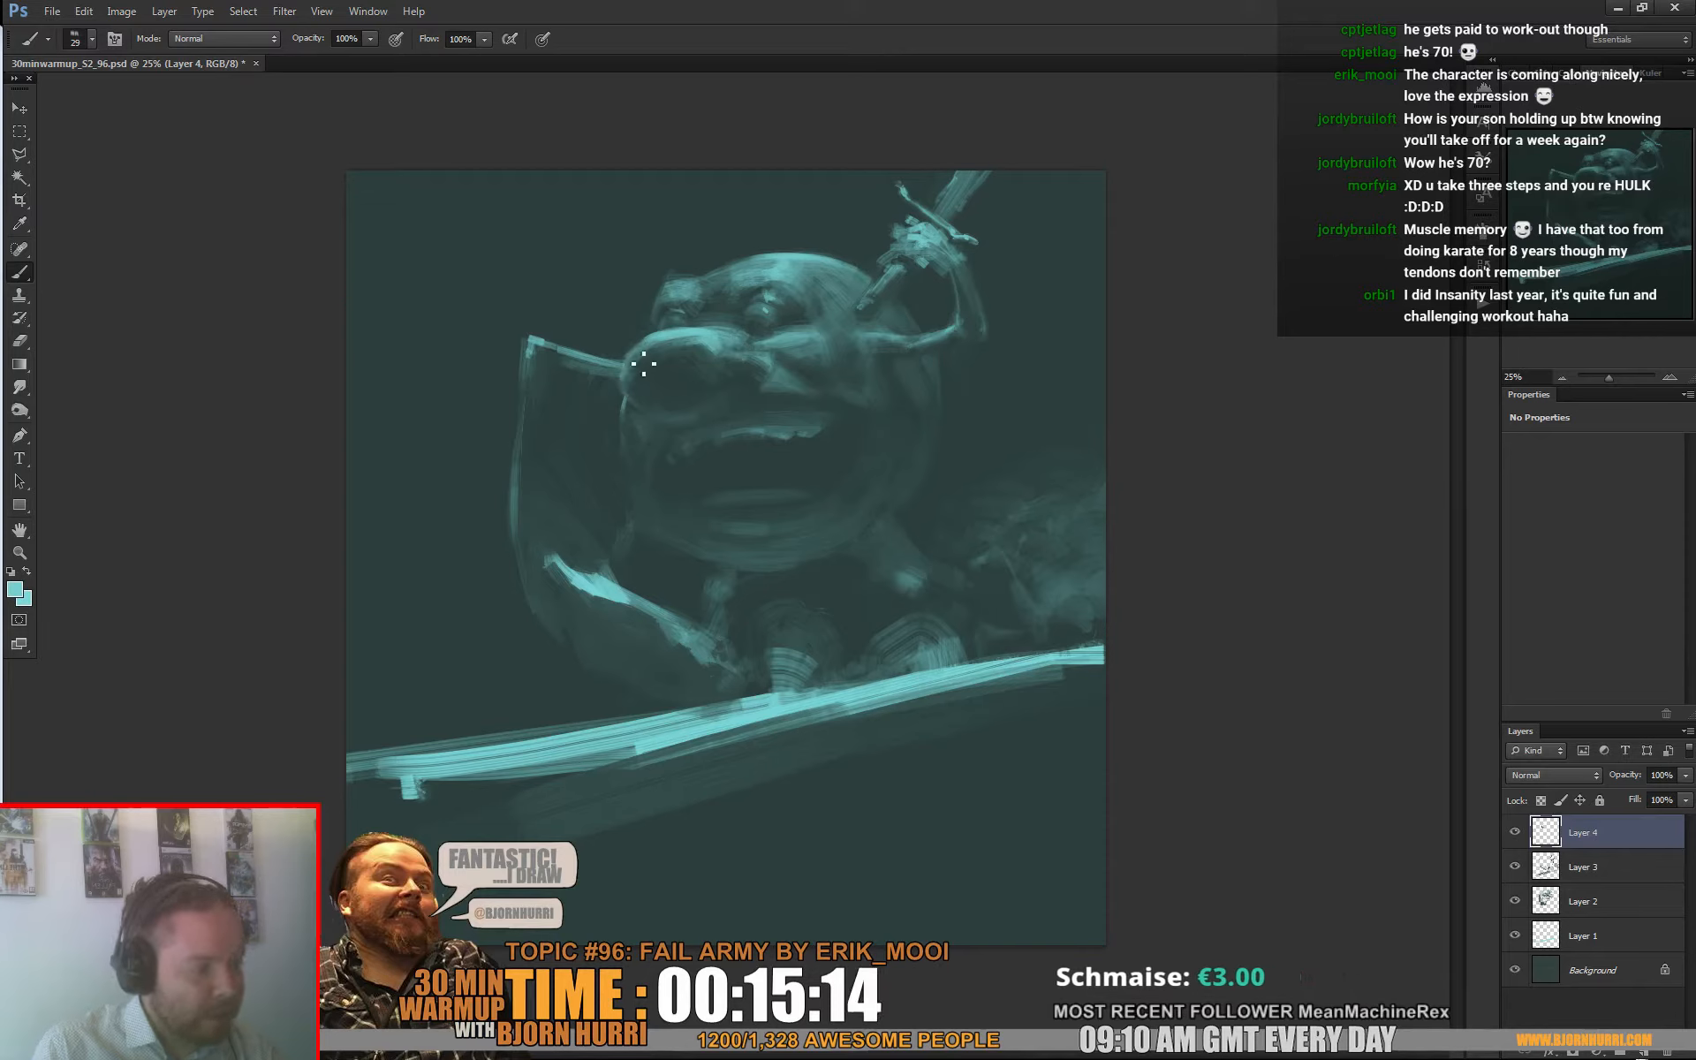
# Step: Model the warrior's nose with sampled dark, mid and light teal, using the brush at 64 px and 39 px
pyautogui.keyDown('alt'); pyautogui.click(655, 377); pyautogui.keyUp('alt')
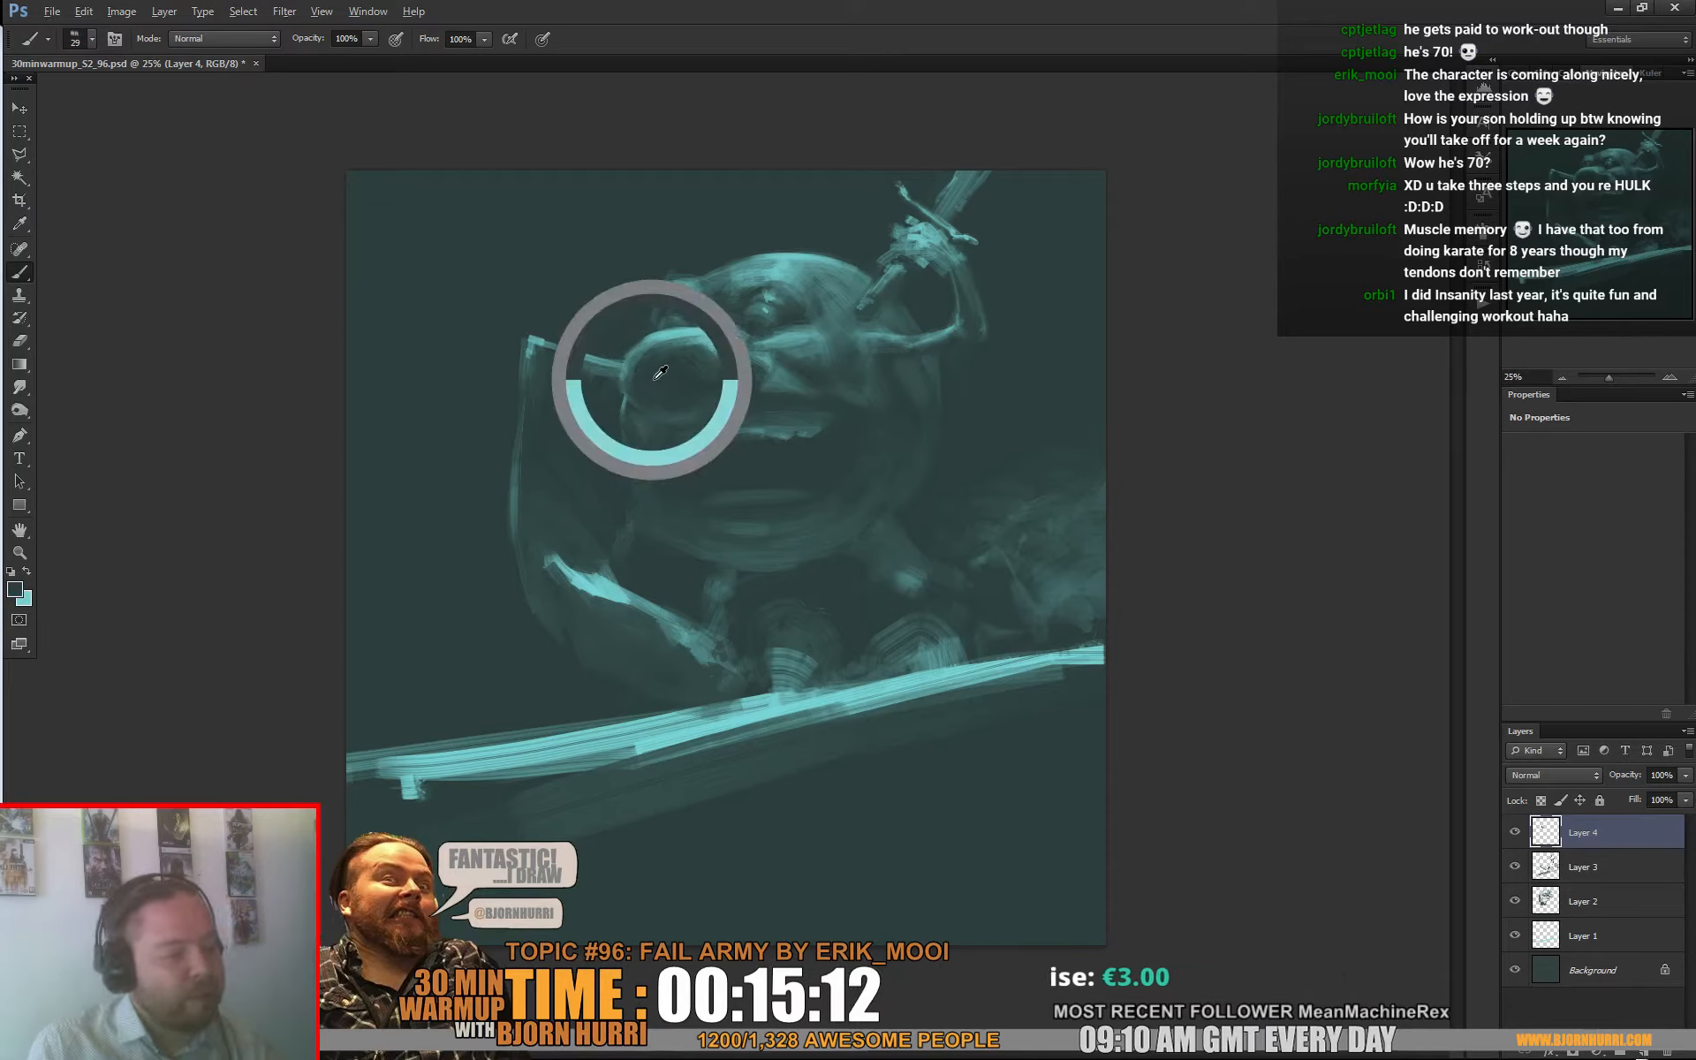
pyautogui.rightClick(655, 378)
pyautogui.click(748, 413)
pyautogui.press('Return')
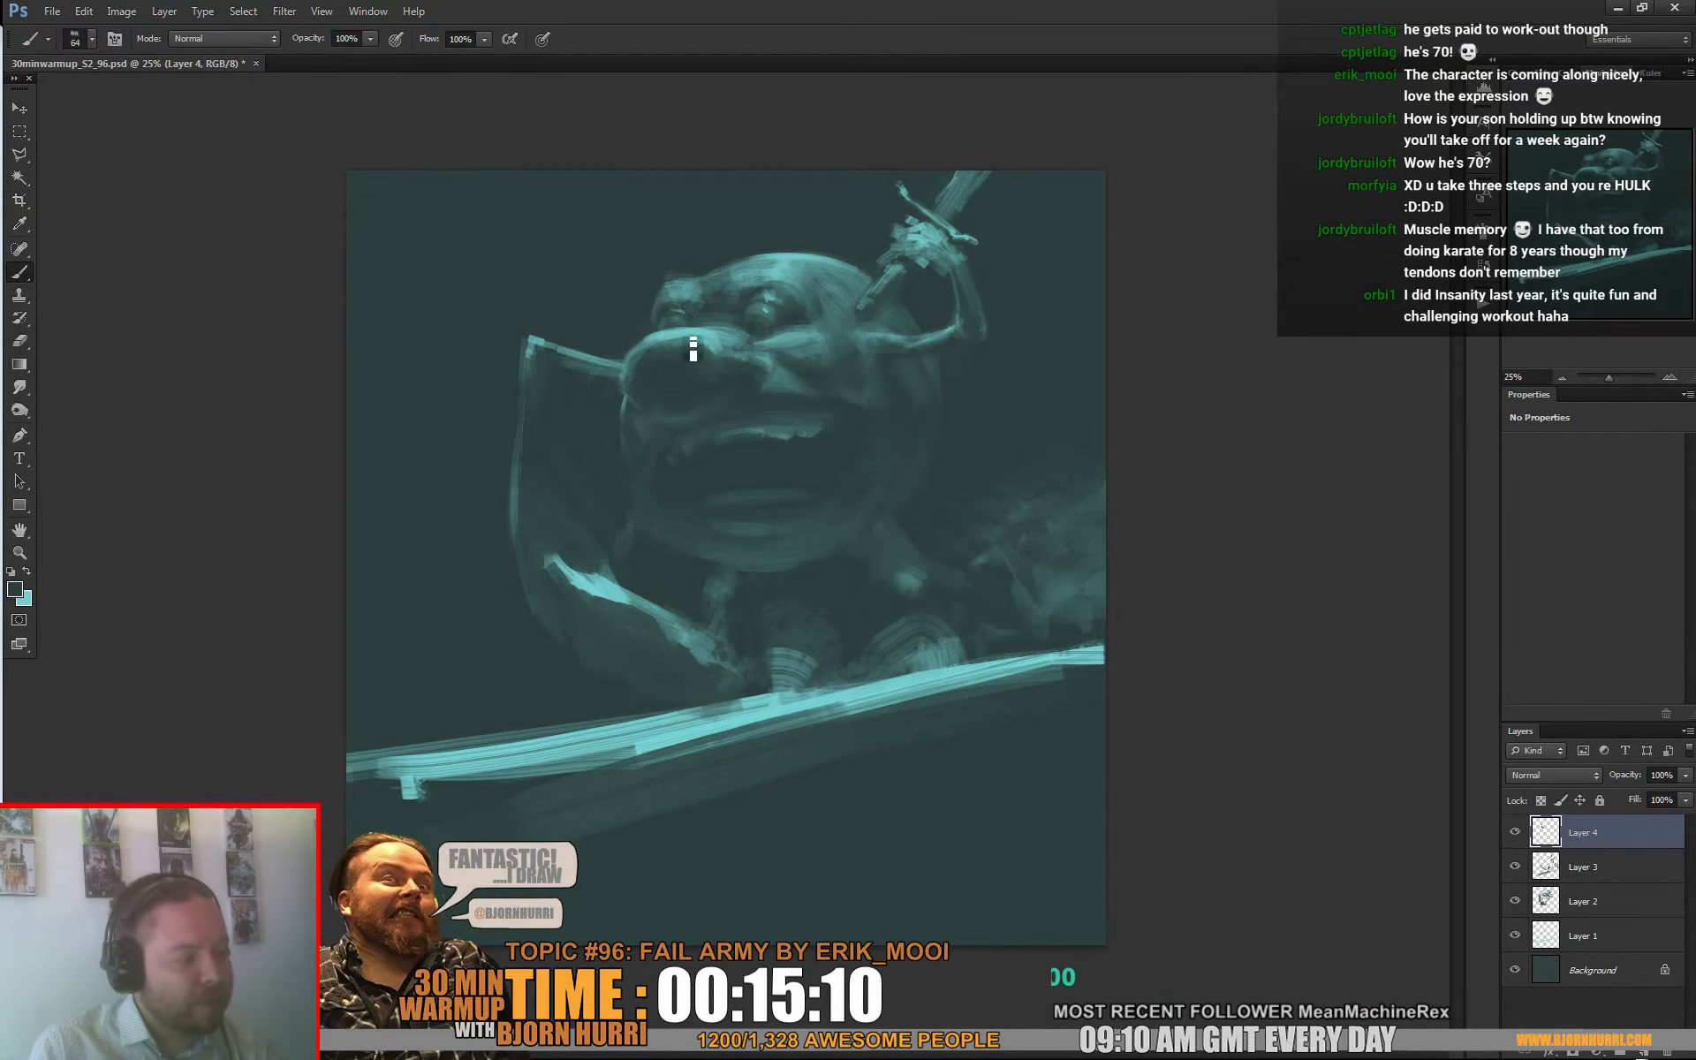
pyautogui.keyDown('alt'); pyautogui.click(693, 349); pyautogui.keyUp('alt')
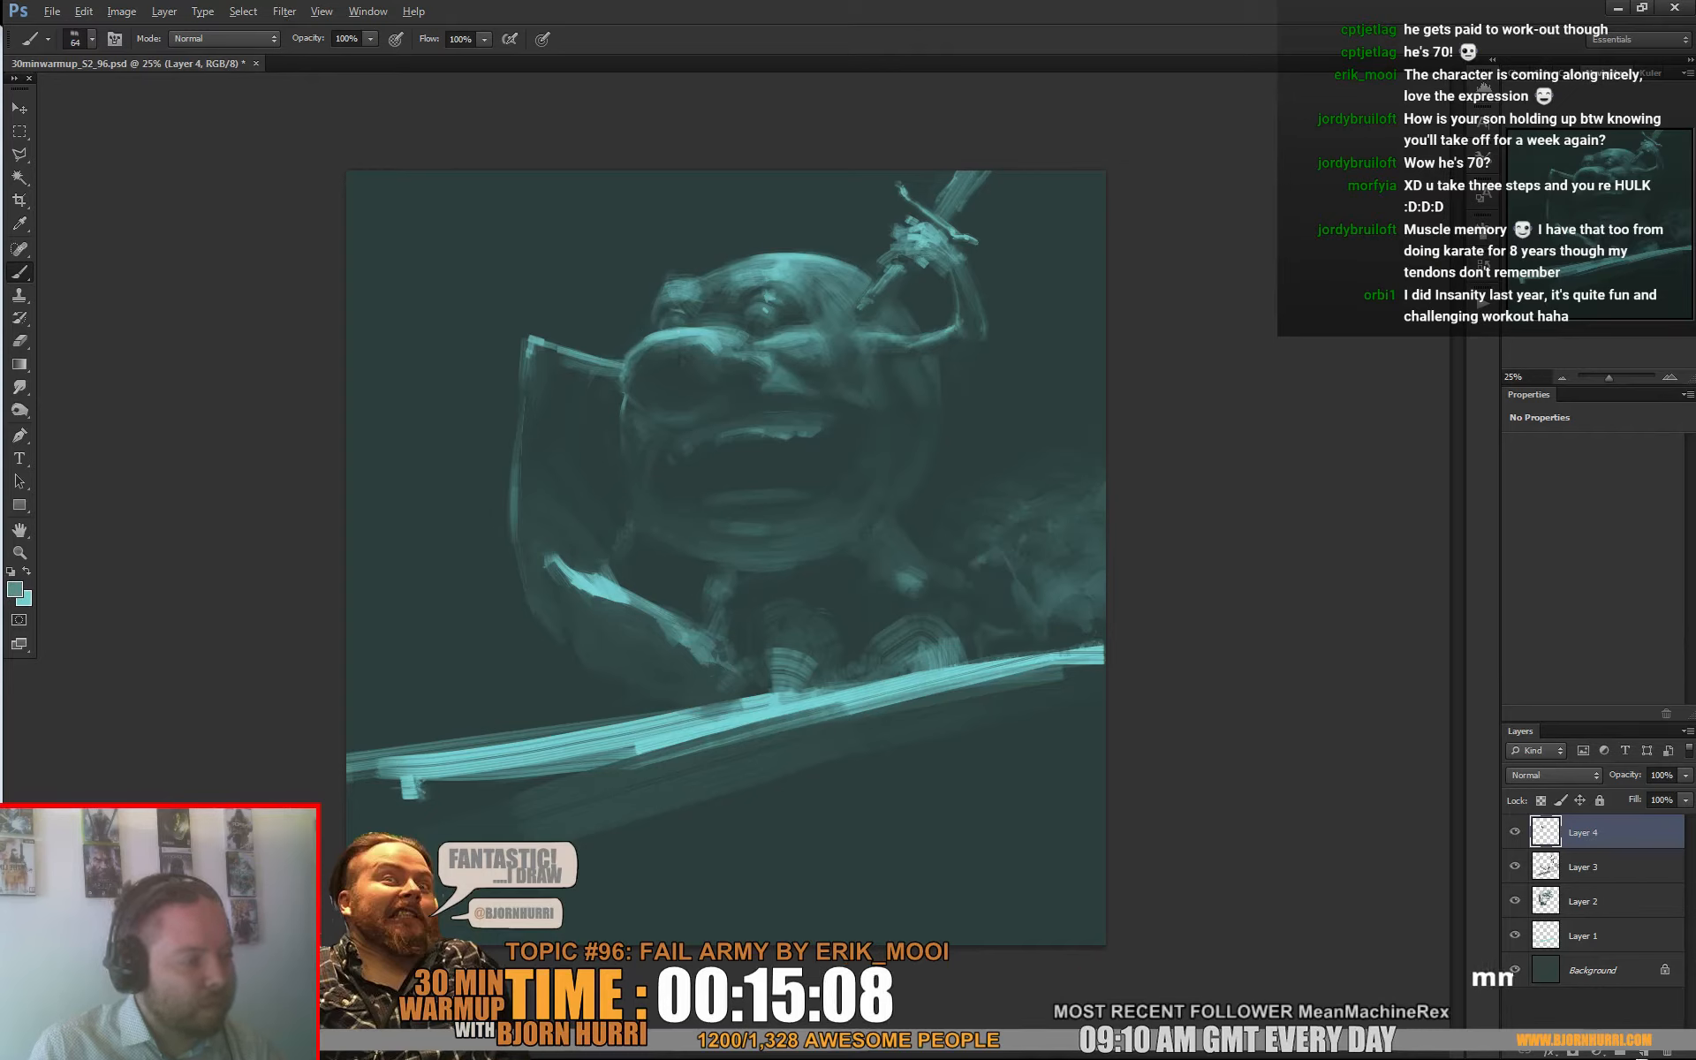
pyautogui.keyDown('alt'); pyautogui.click(667, 356); pyautogui.keyUp('alt')
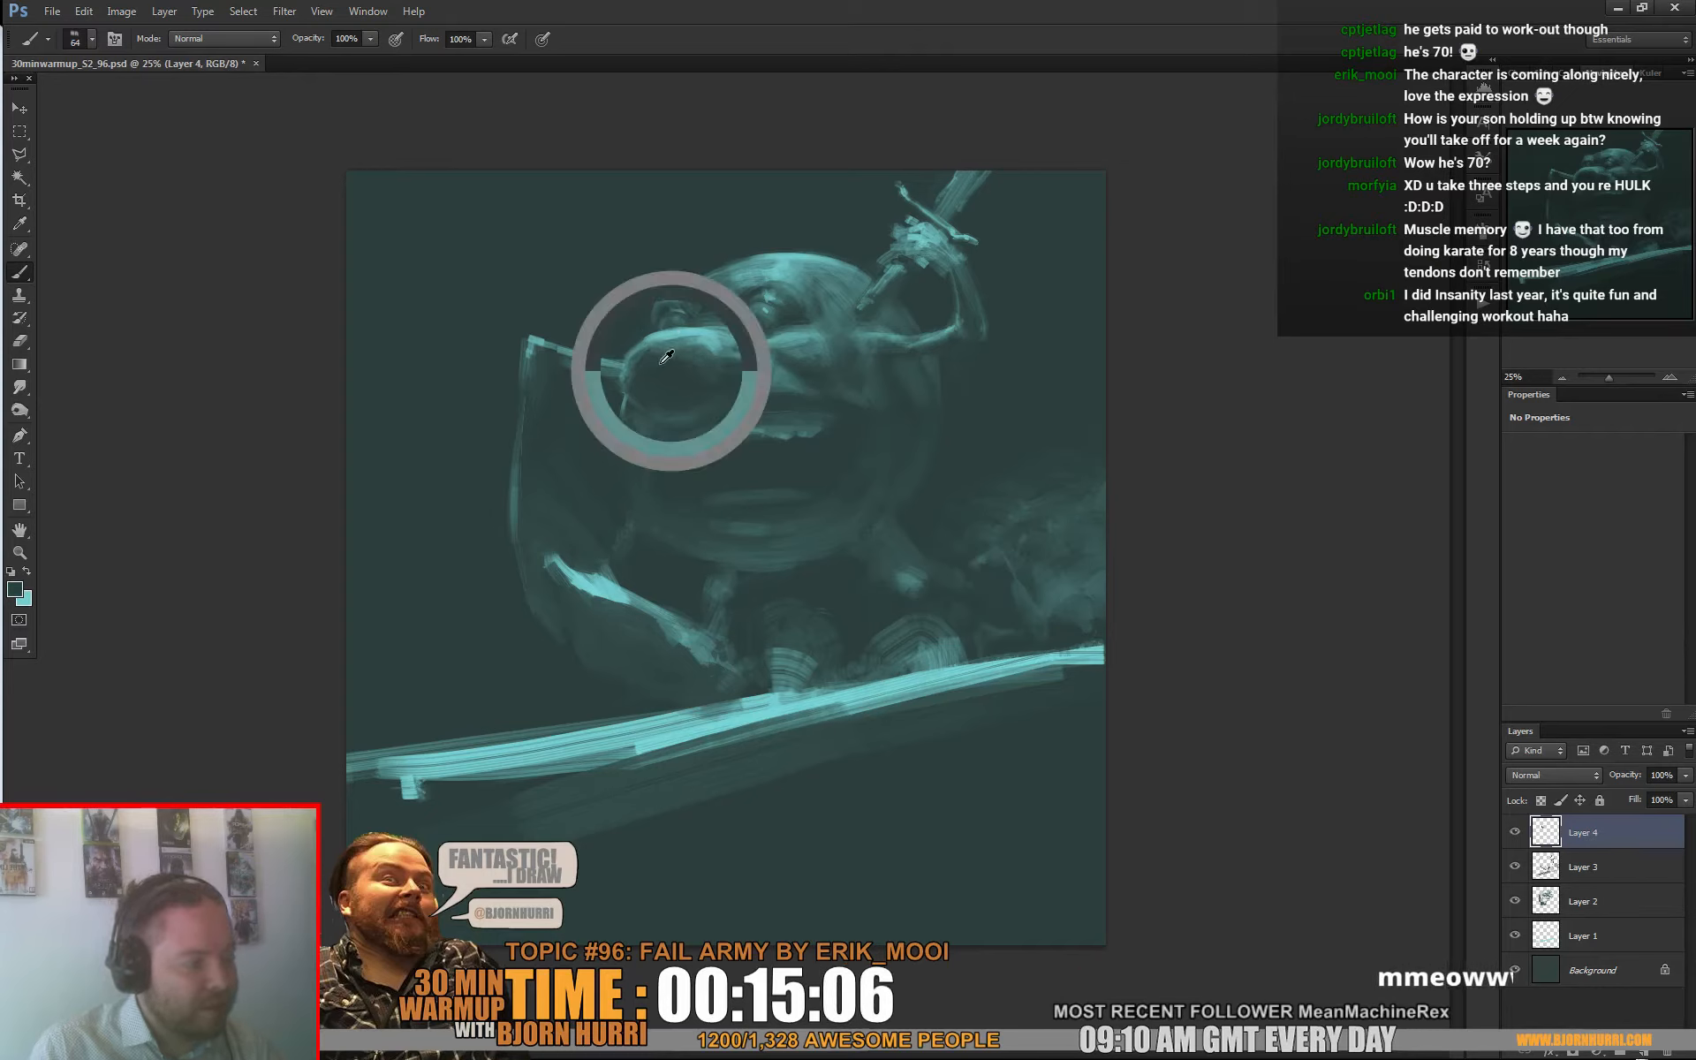
pyautogui.keyDown('alt'); pyautogui.click(683, 343); pyautogui.keyUp('alt')
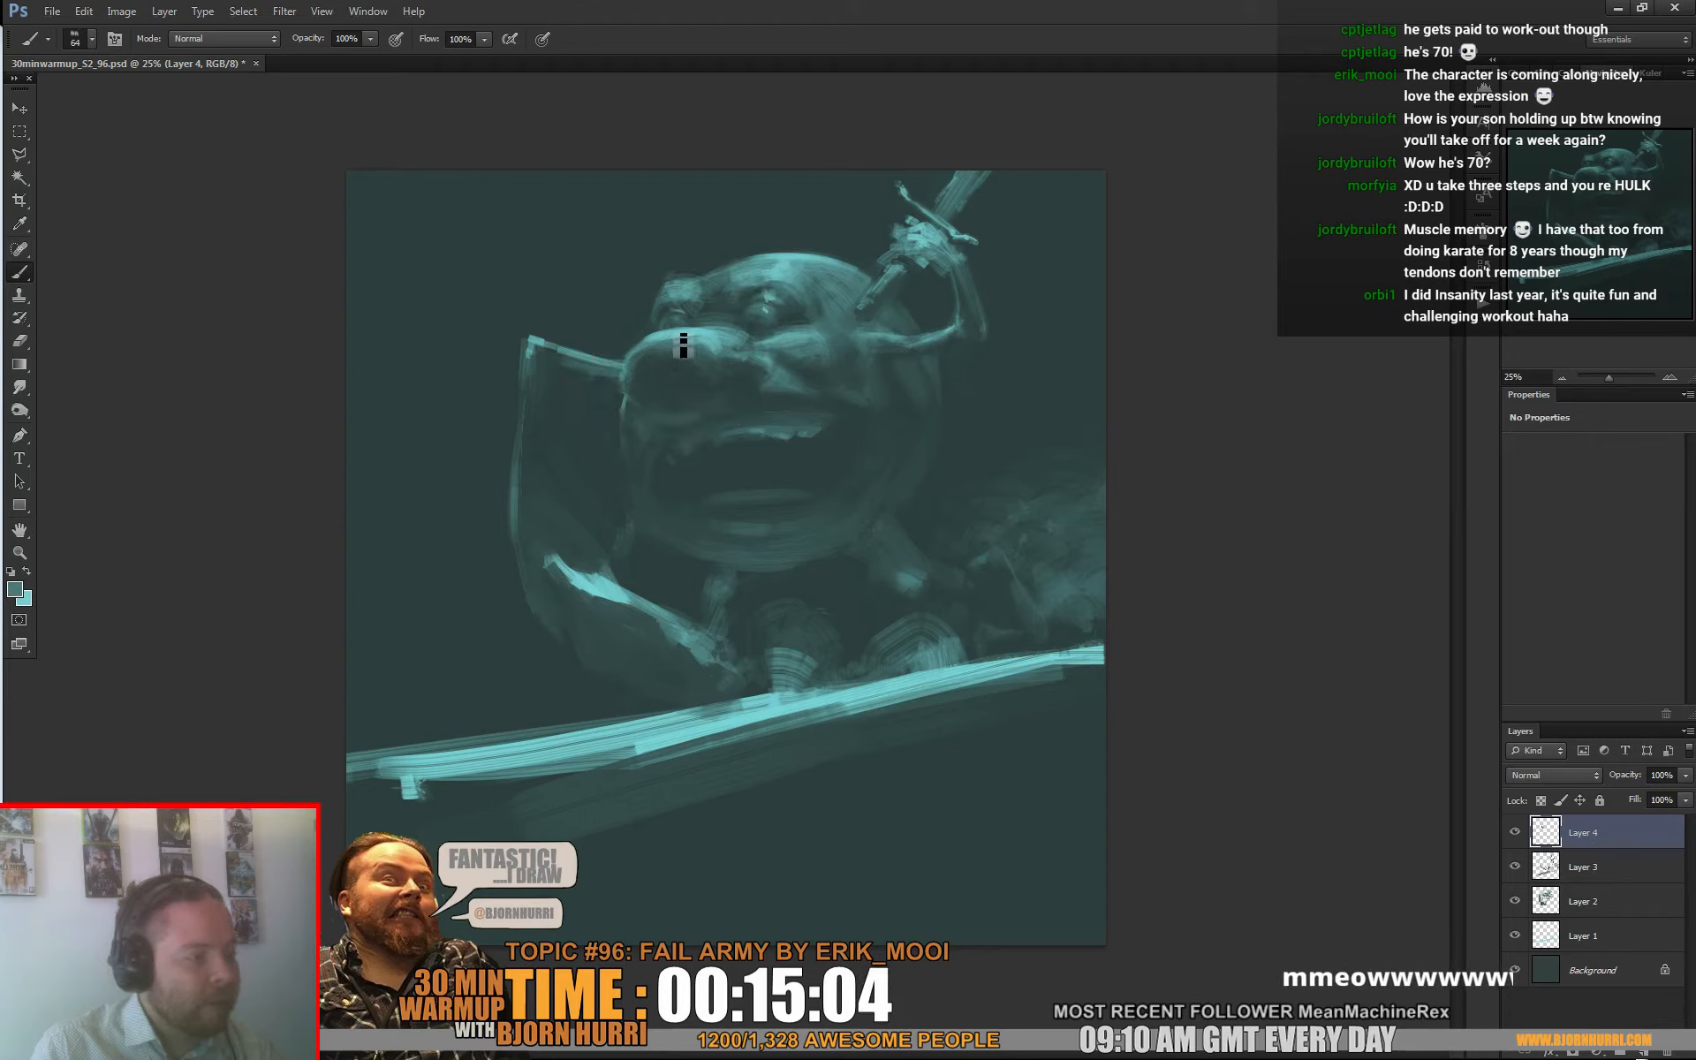
pyautogui.rightClick(733, 343)
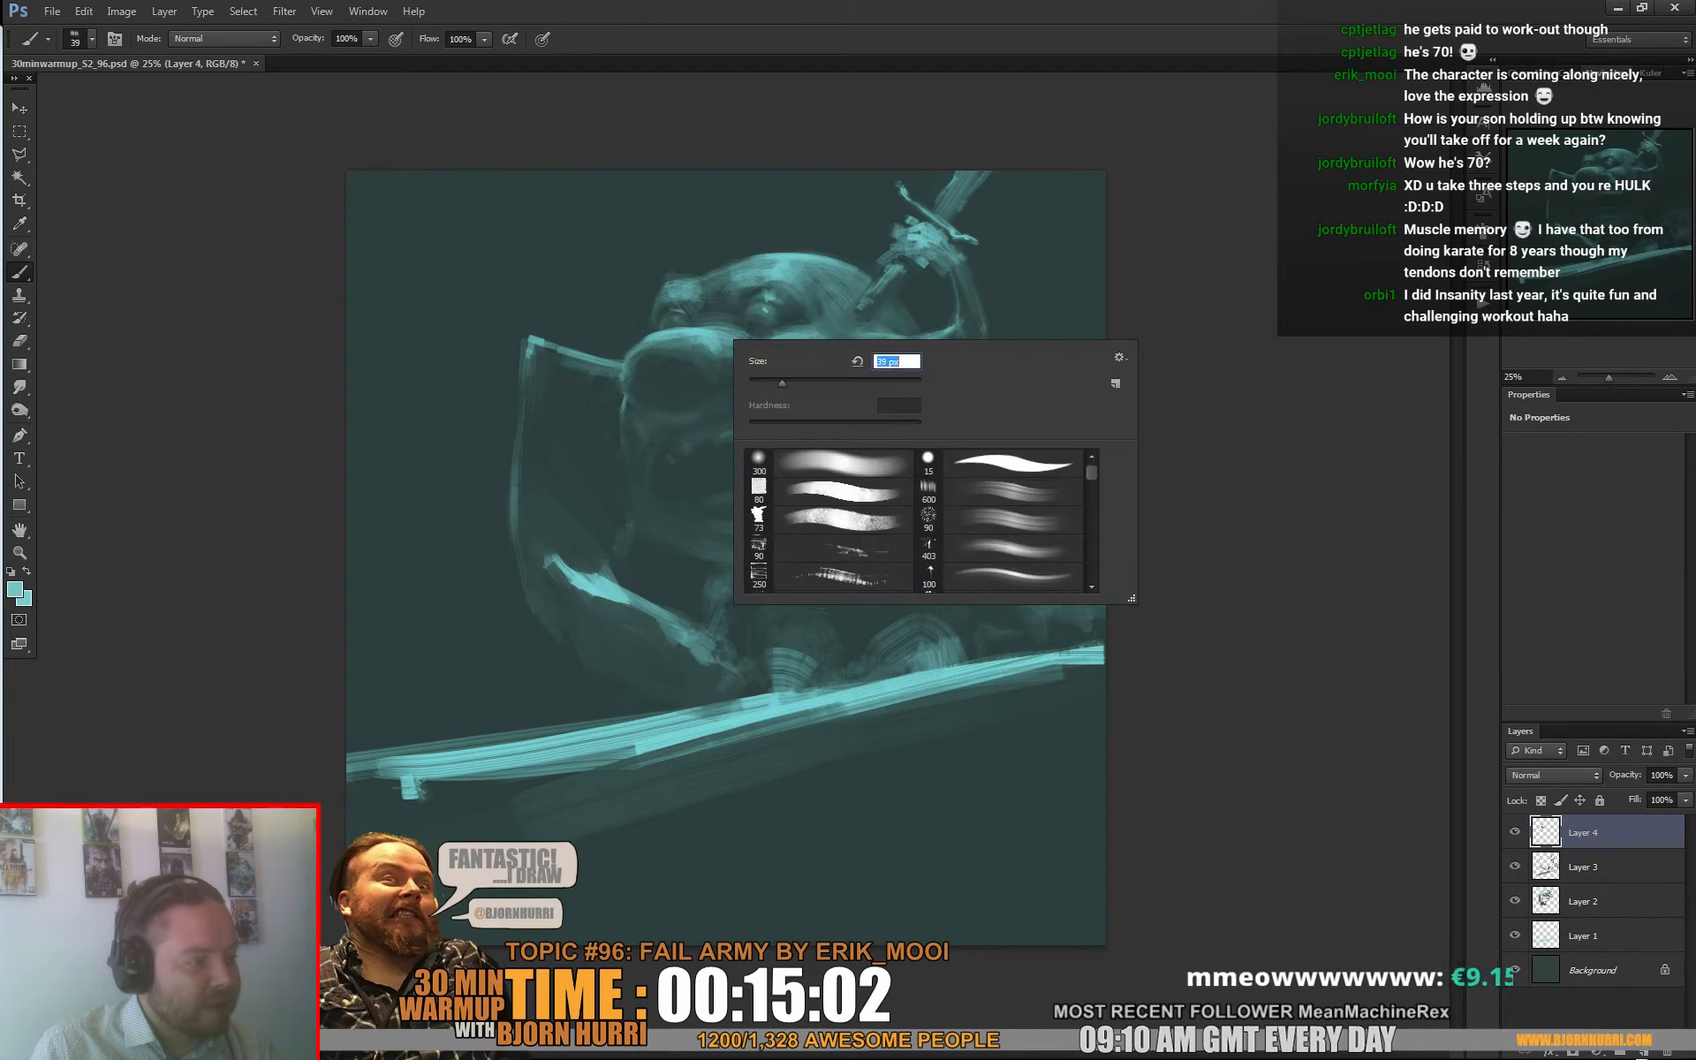
pyautogui.click(704, 345)
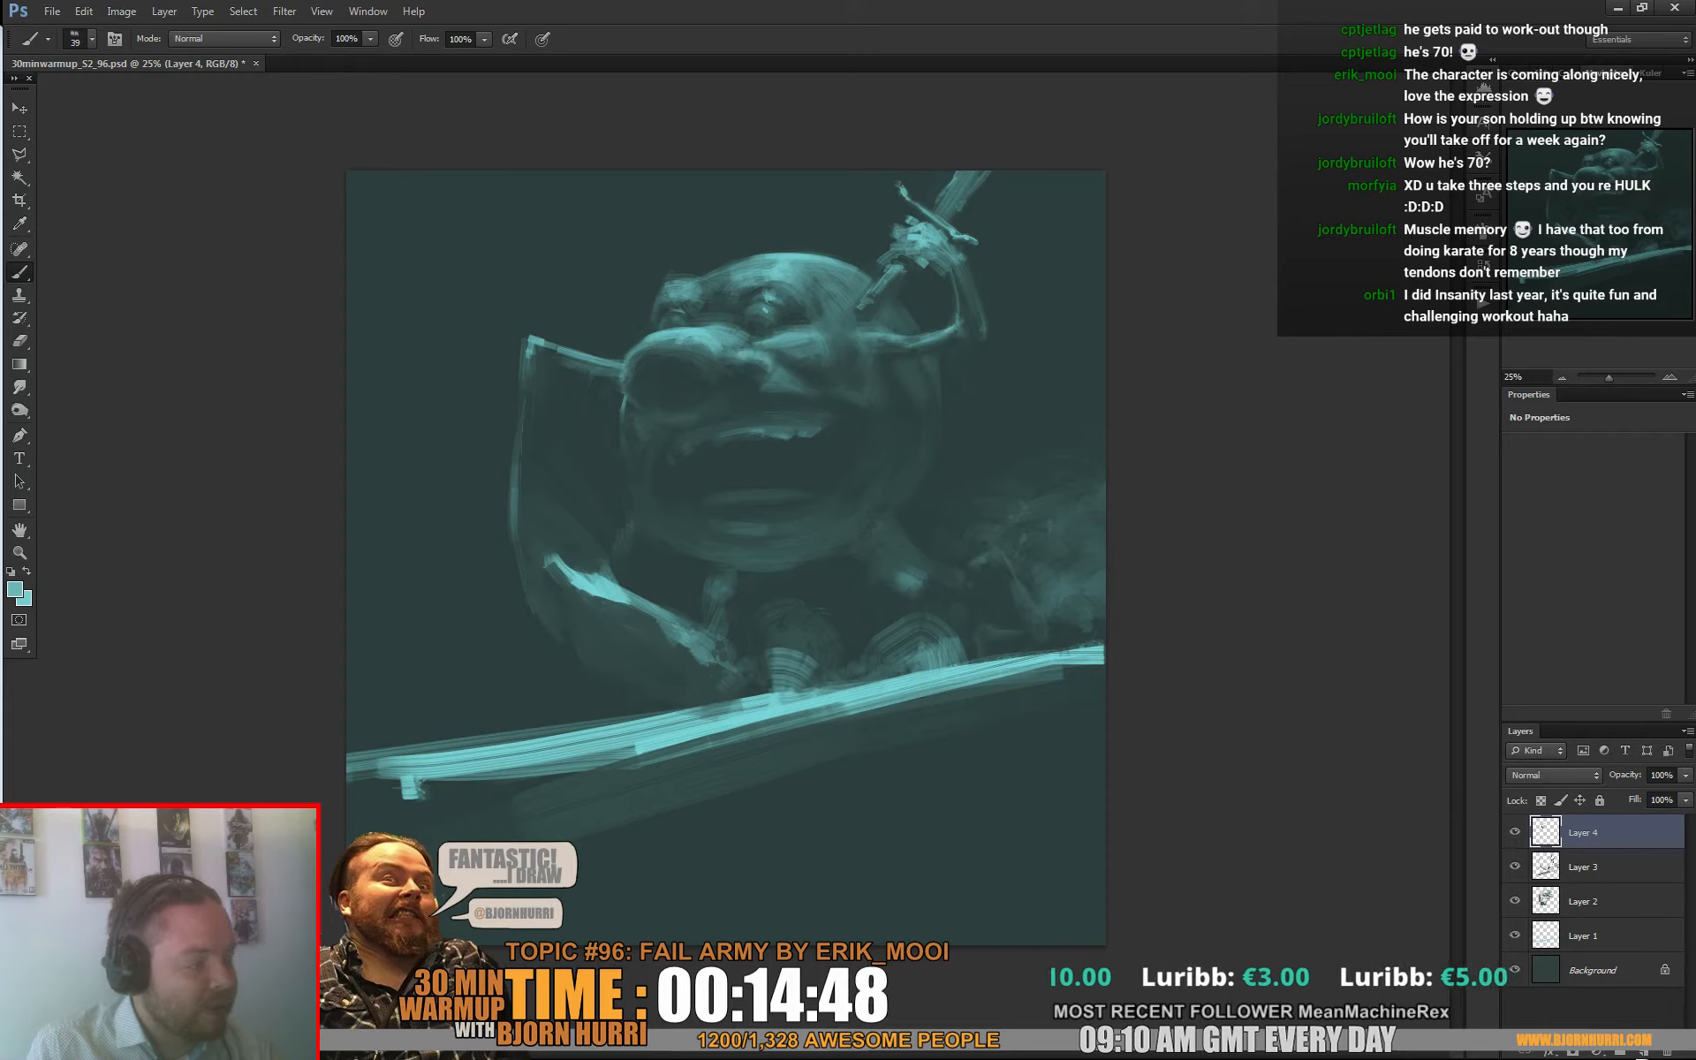
# Step: Sharpen the details around the warrior's eyes and brow with a 21 px brush in light teal
pyautogui.rightClick(817, 337)
pyautogui.moveTo(864, 377); pyautogui.dragTo(849, 377)
pyautogui.click(764, 336)
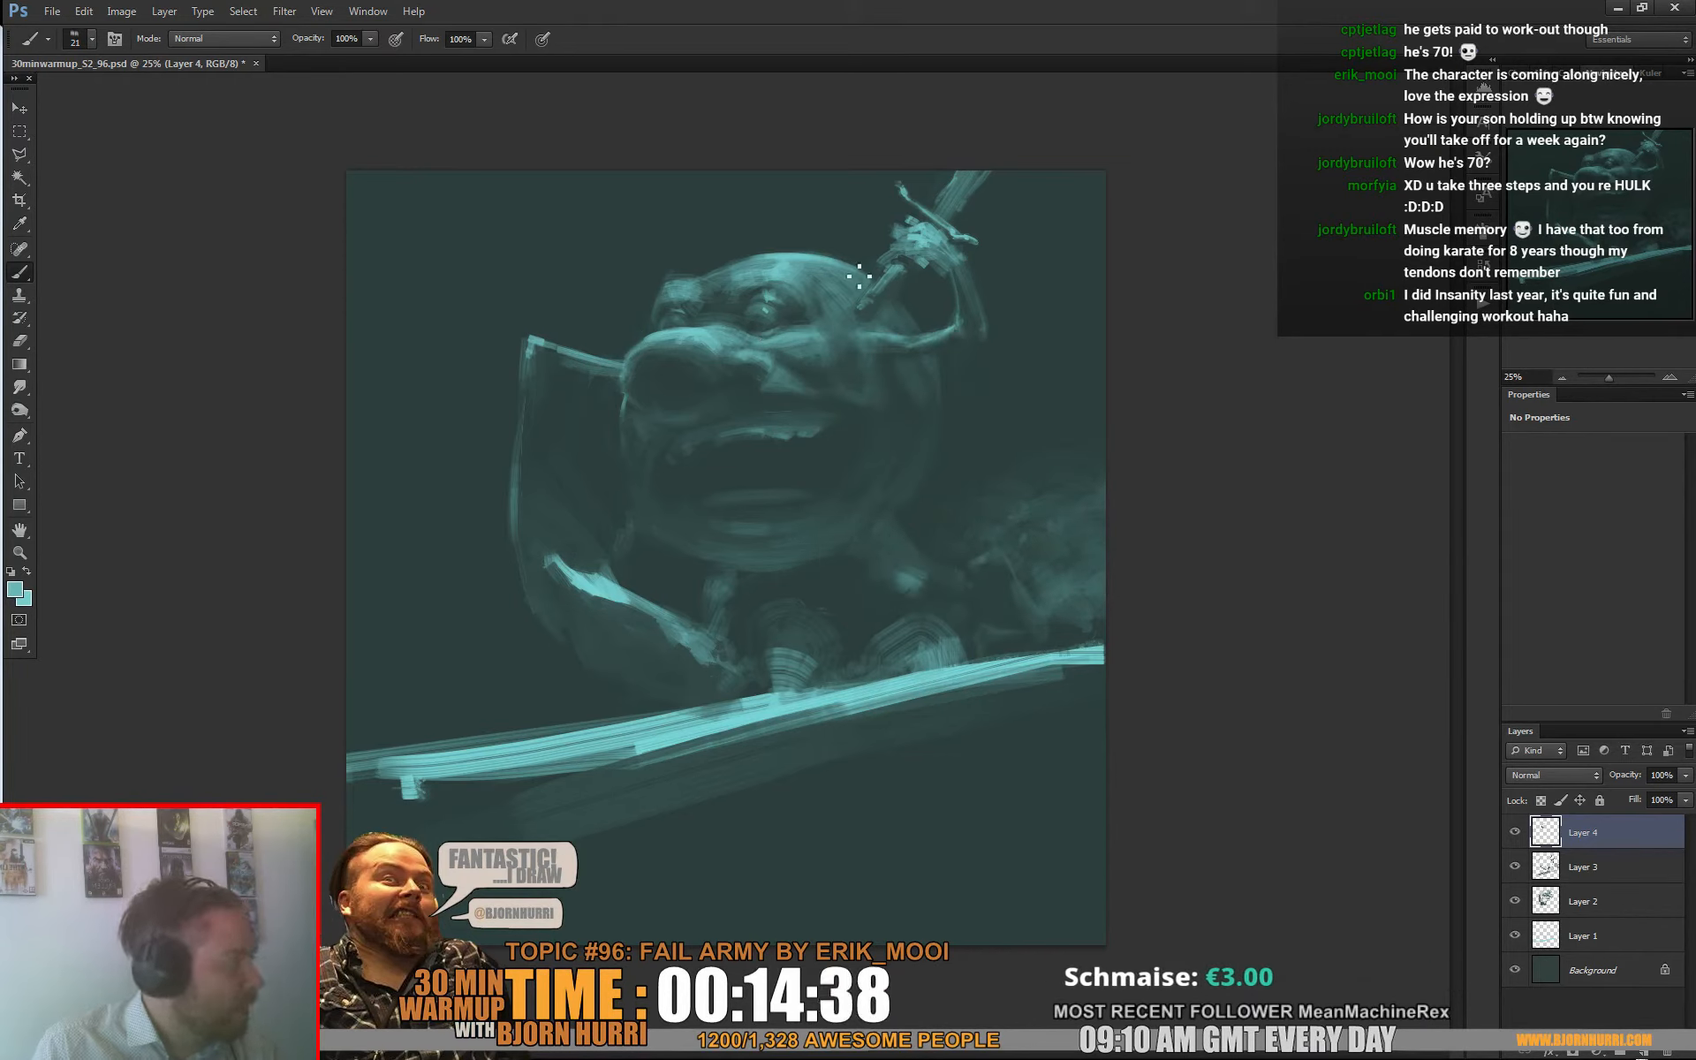
pyautogui.press('space')
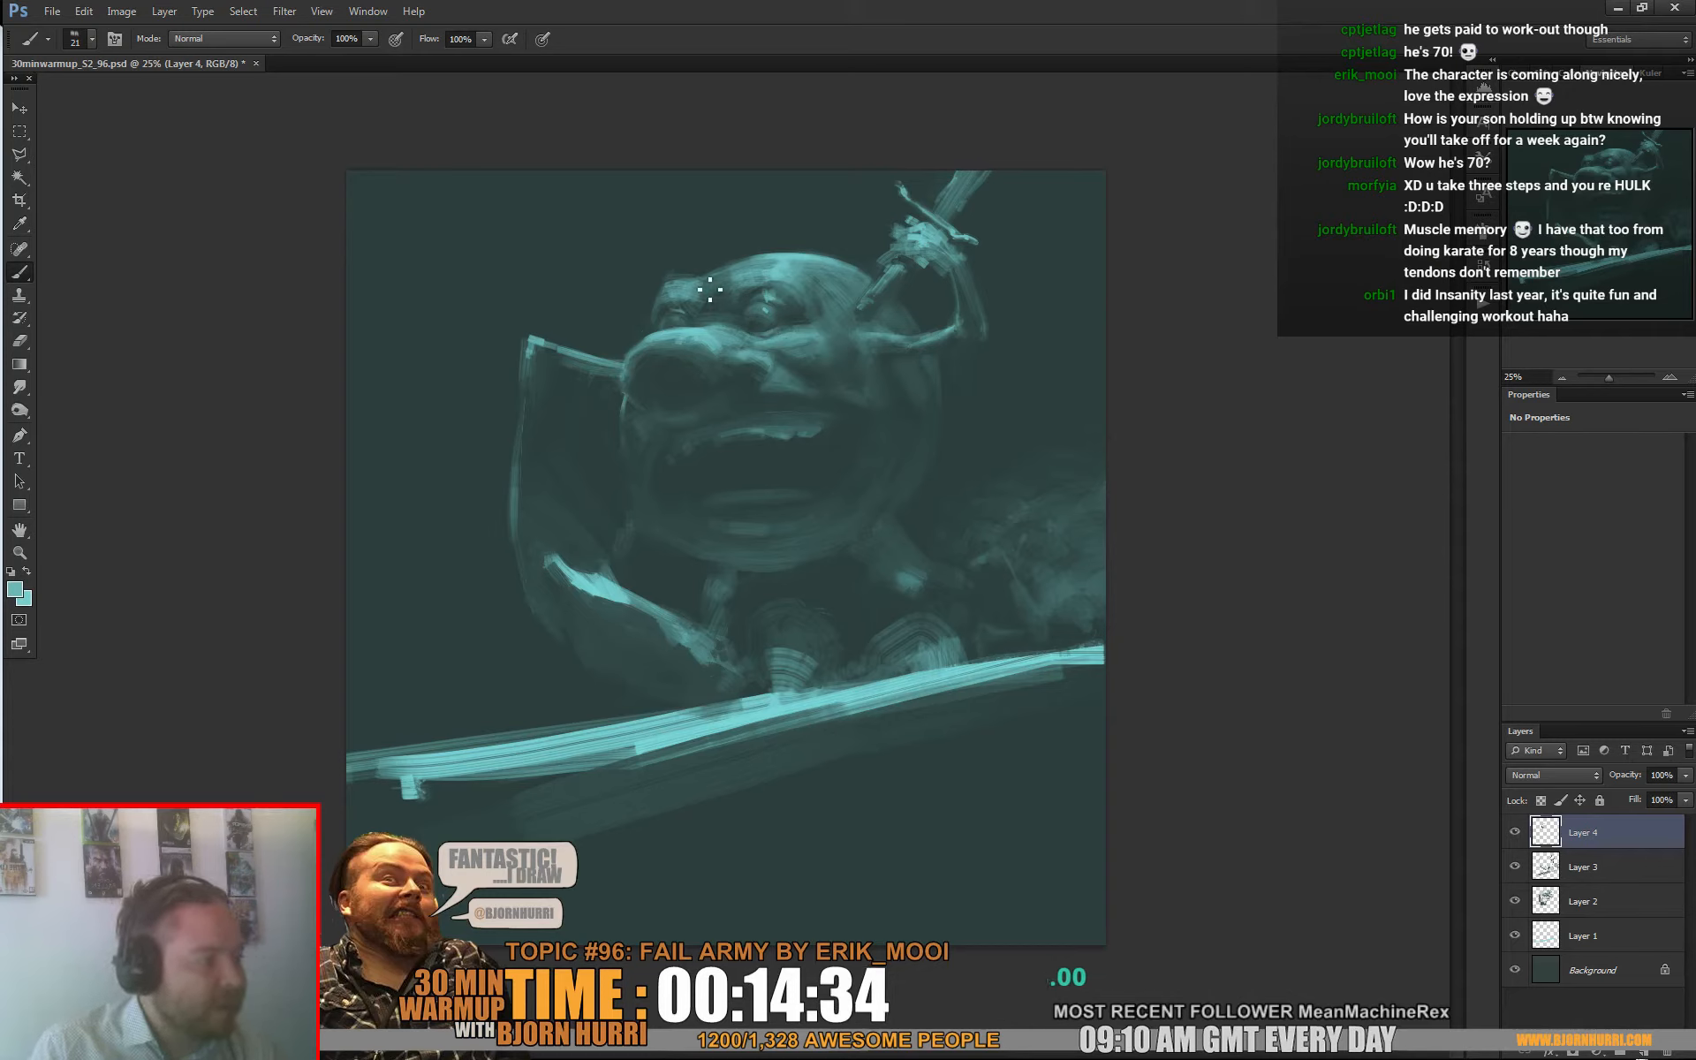
# Step: Refine the warrior's far eye and brow with a 21 px brush, alternating sampled dark and light teal
pyautogui.keyDown('alt'); pyautogui.click(662, 281); pyautogui.keyUp('alt')
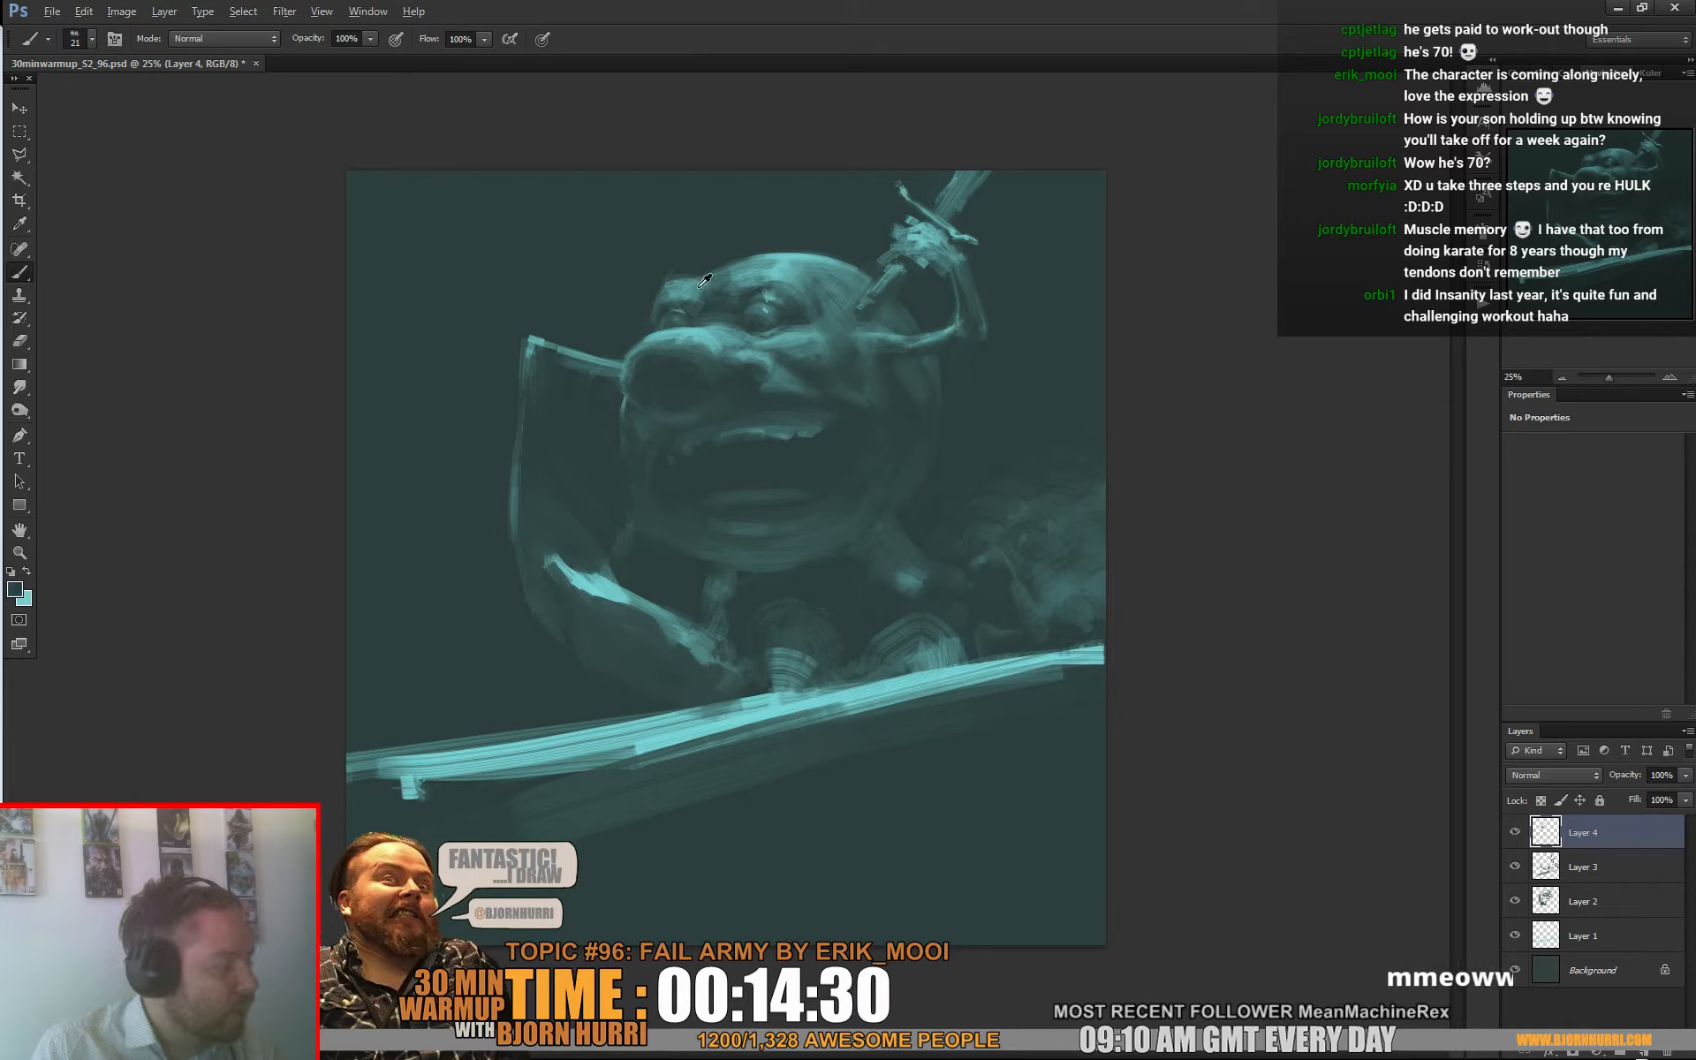
pyautogui.keyDown('alt'); pyautogui.click(691, 288); pyautogui.keyUp('alt')
pyautogui.keyDown('alt'); pyautogui.click(785, 257); pyautogui.keyUp('alt')
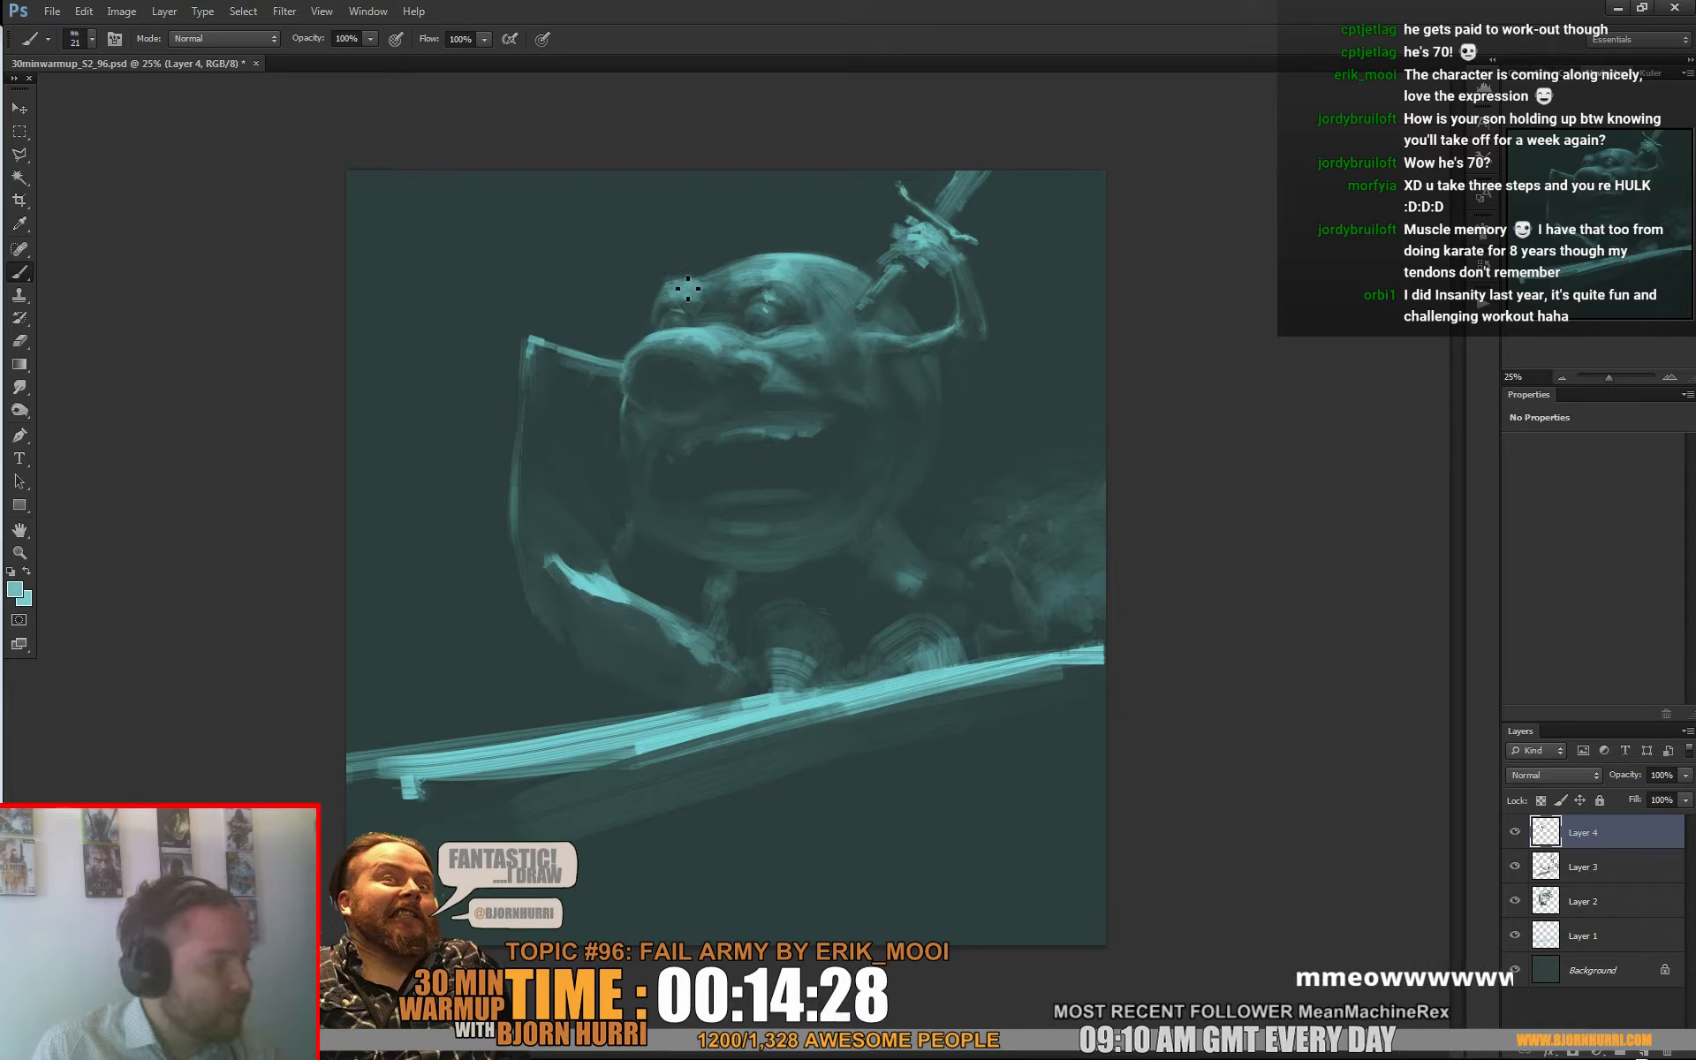
pyautogui.moveTo(679, 296); pyautogui.dragTo(692, 290)
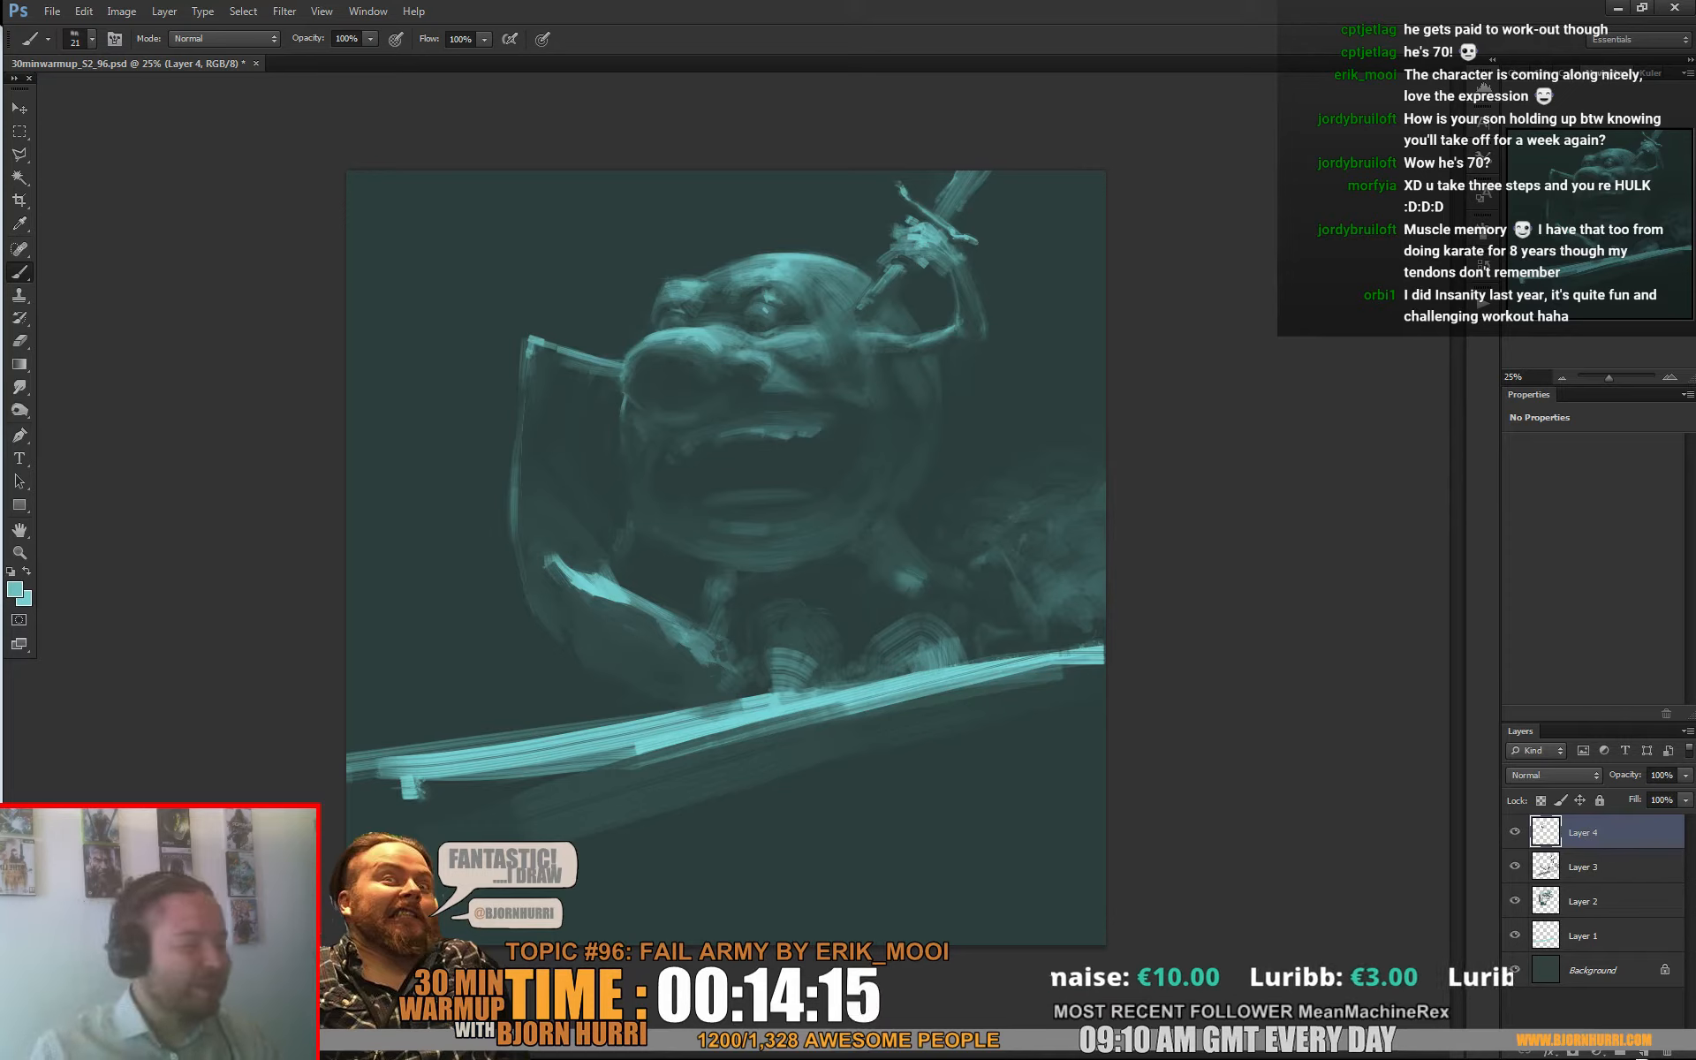
pyautogui.keyDown('alt'); pyautogui.click(644, 361); pyautogui.keyUp('alt')
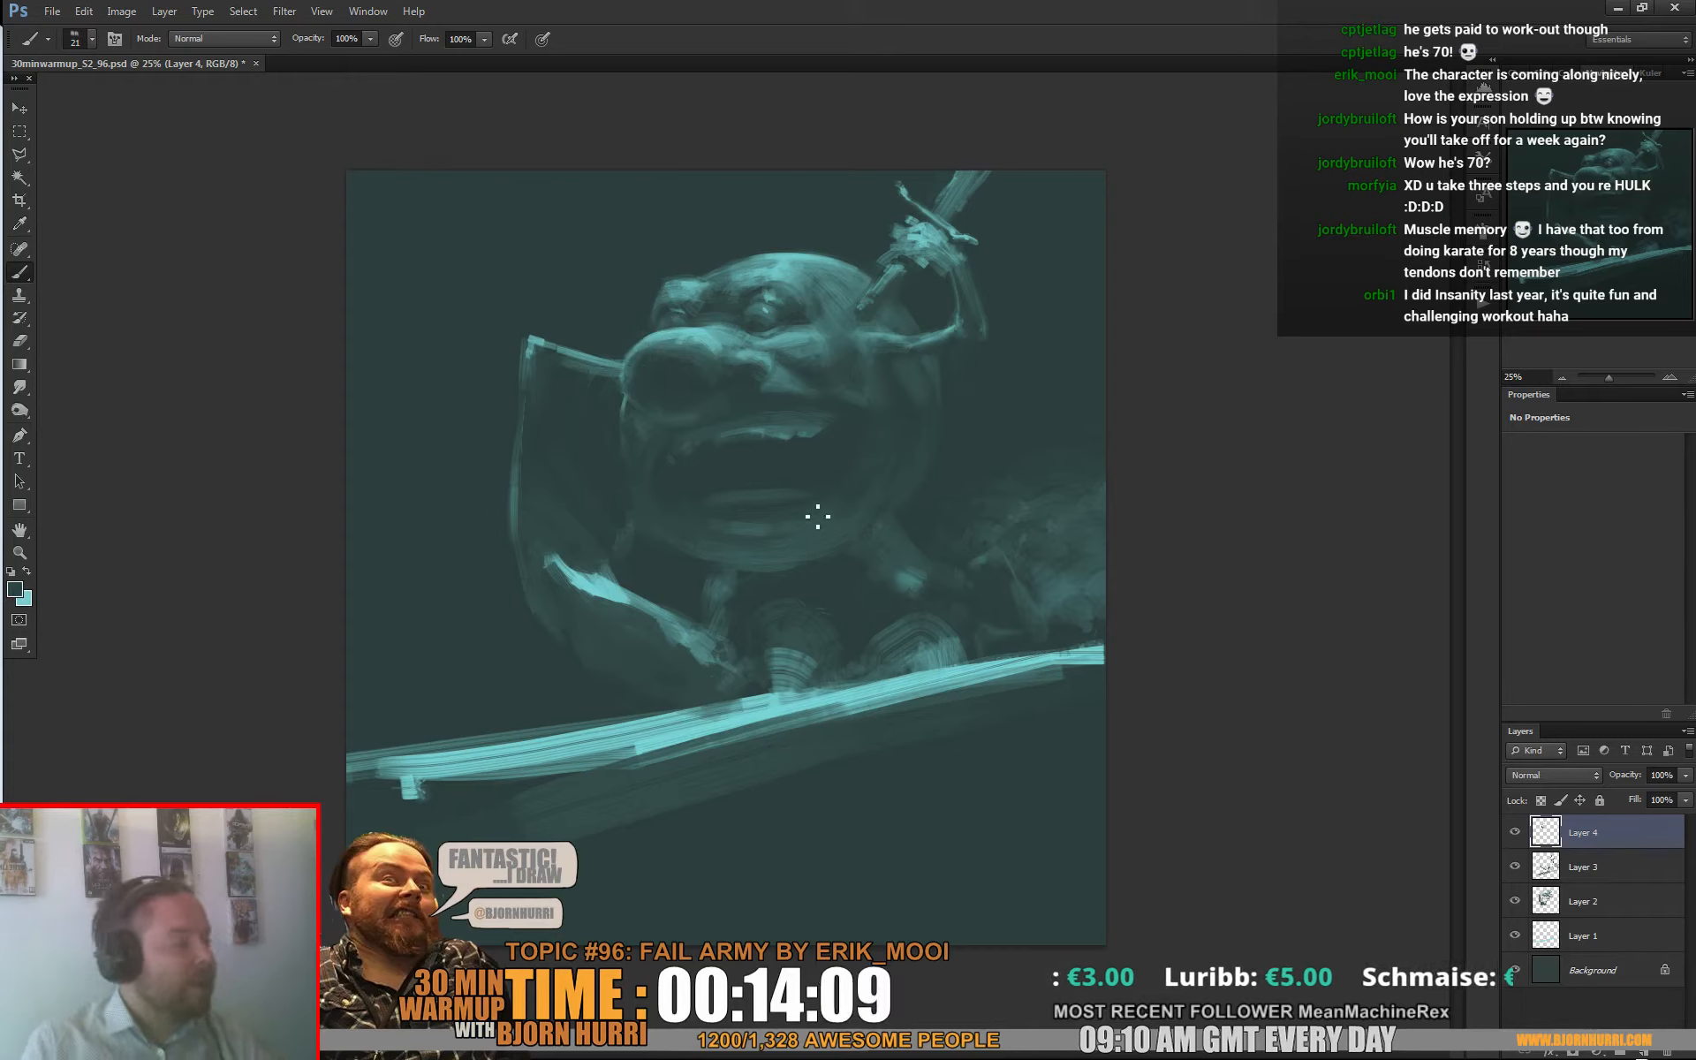
# Step: Enlarge the brush to 46 px and sample teal from the shield's upper corner
pyautogui.rightClick(659, 469)
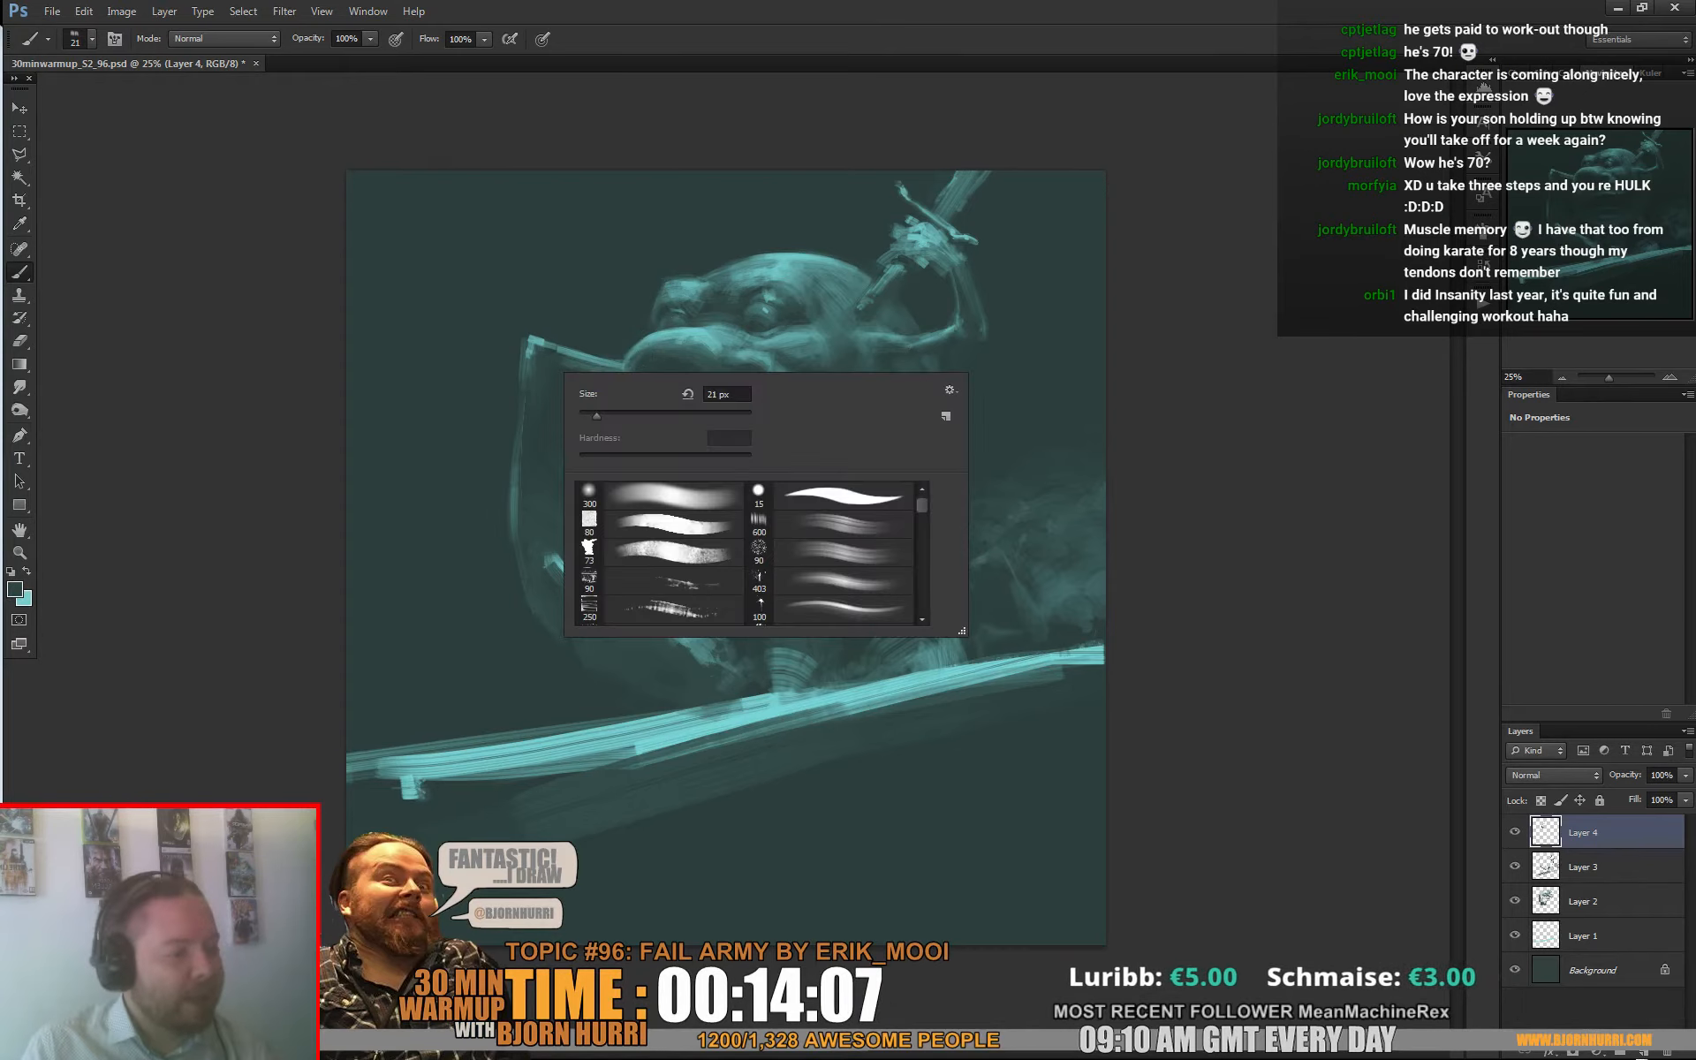
pyautogui.moveTo(619, 411); pyautogui.dragTo(633, 411)
pyautogui.press('Return')
pyautogui.keyDown('alt'); pyautogui.click(534, 339); pyautogui.keyUp('alt')
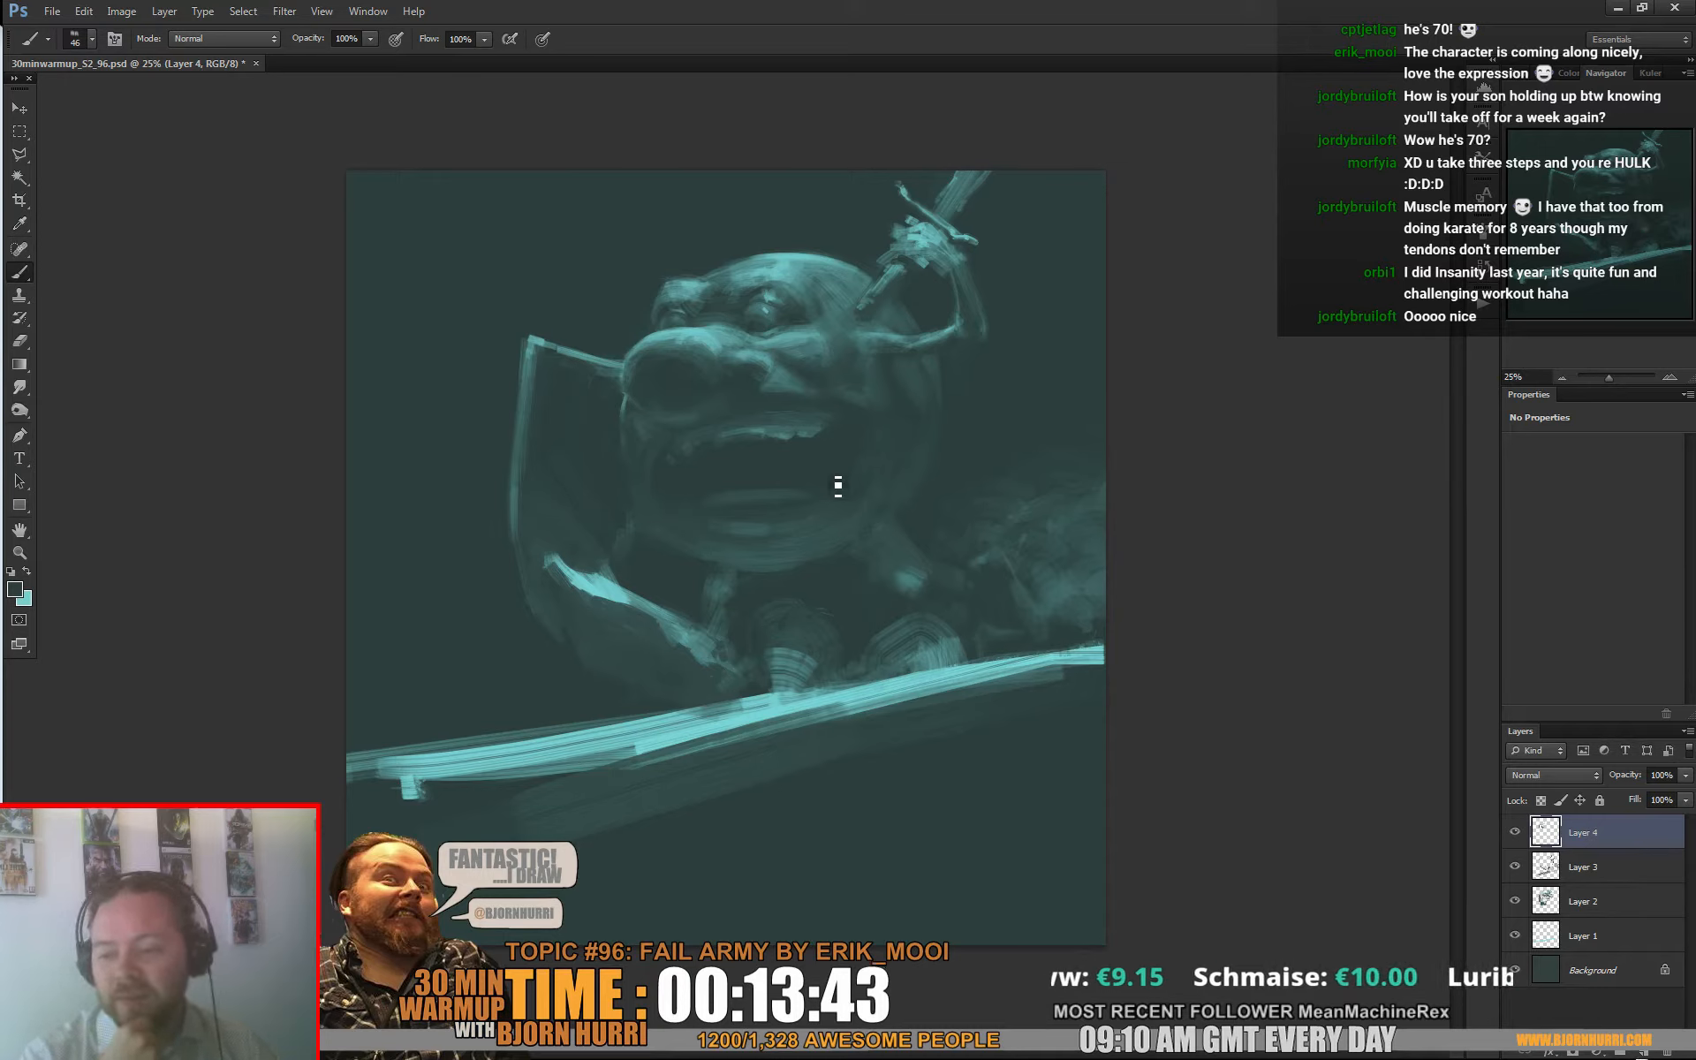
# Step: Soften the shield's upper corner with a 133 px brush, alternating sampled light and dark teal
pyautogui.keyDown('alt'); pyautogui.click(665, 334); pyautogui.keyUp('alt')
pyautogui.rightClick(708, 333)
pyautogui.click(825, 373)
pyautogui.click(549, 323)
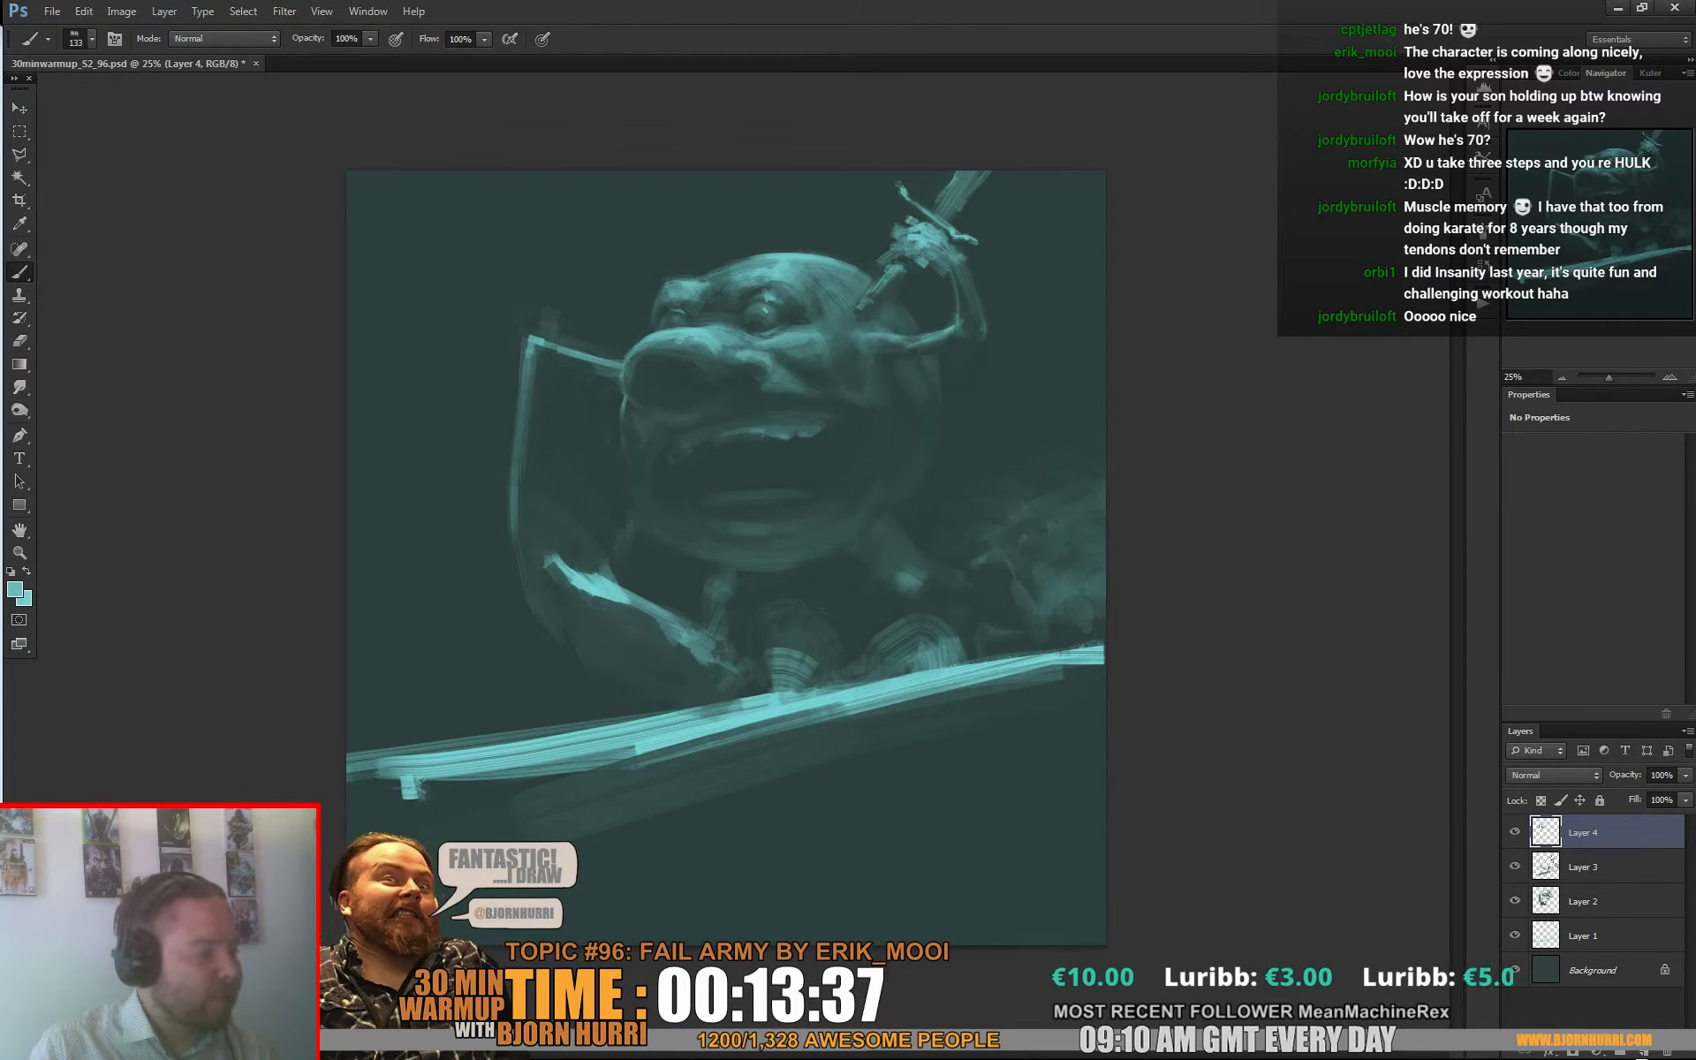
pyautogui.keyDown('alt'); pyautogui.click(558, 279); pyautogui.keyUp('alt')
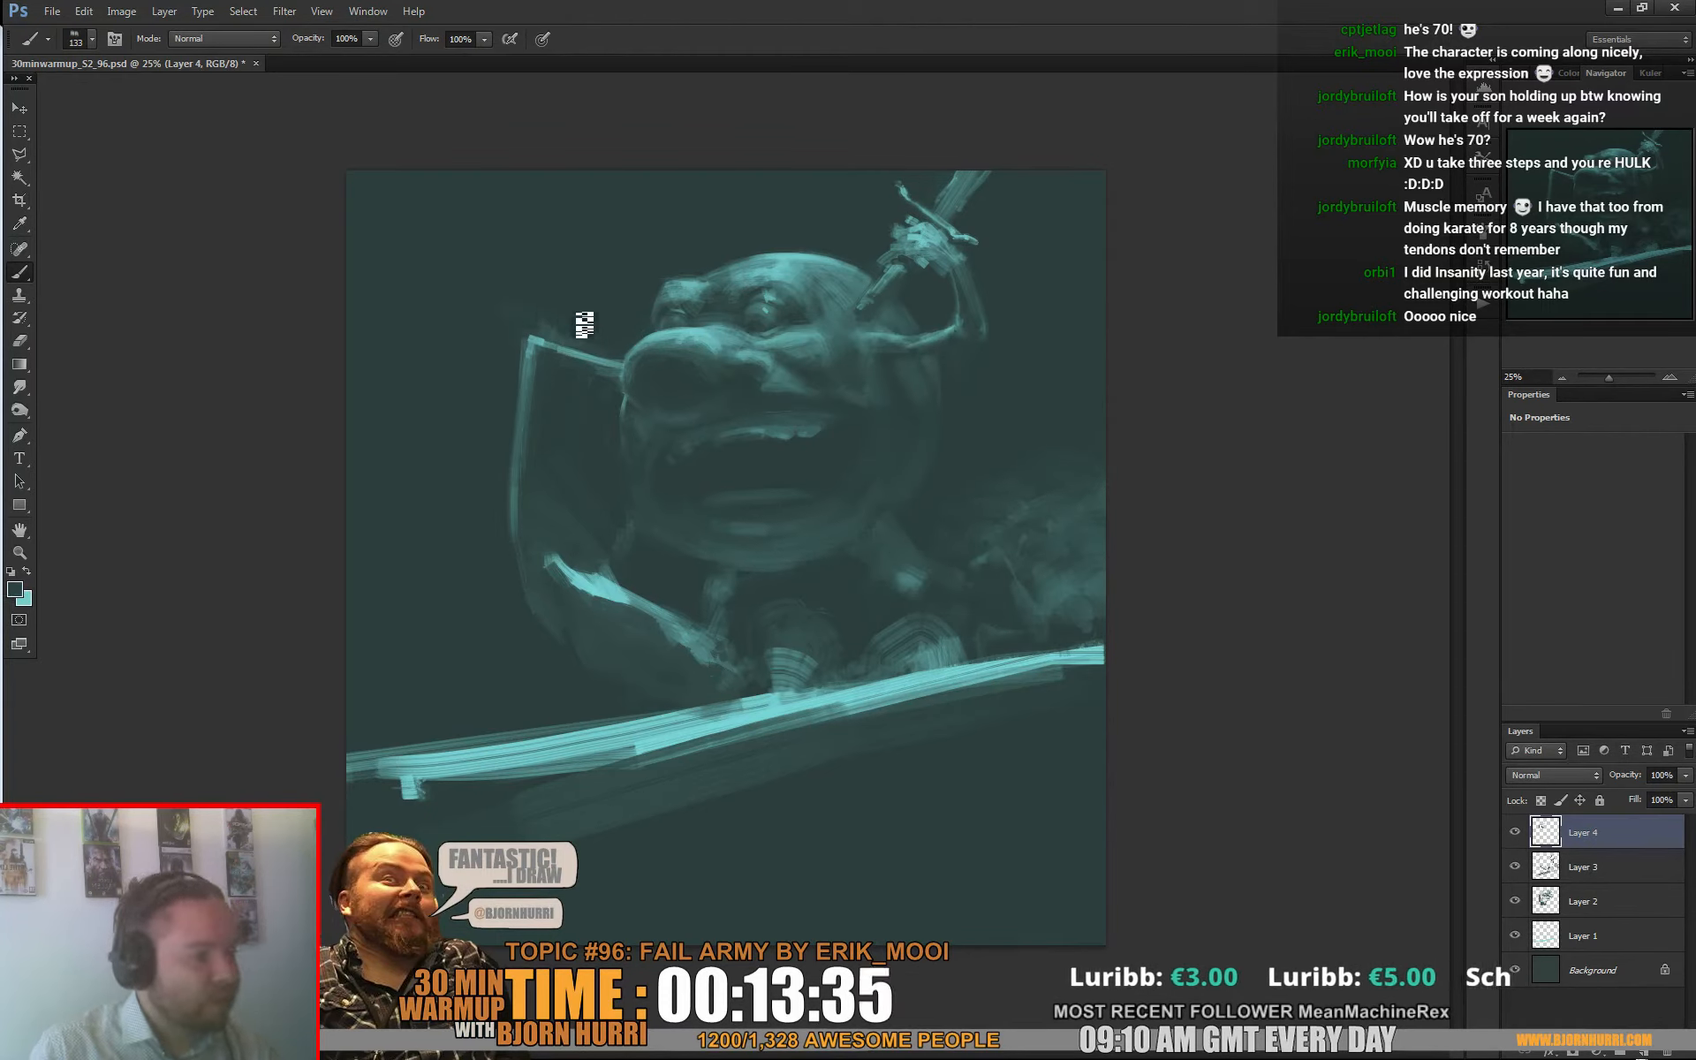
pyautogui.keyDown('alt'); pyautogui.click(602, 352); pyautogui.keyUp('alt')
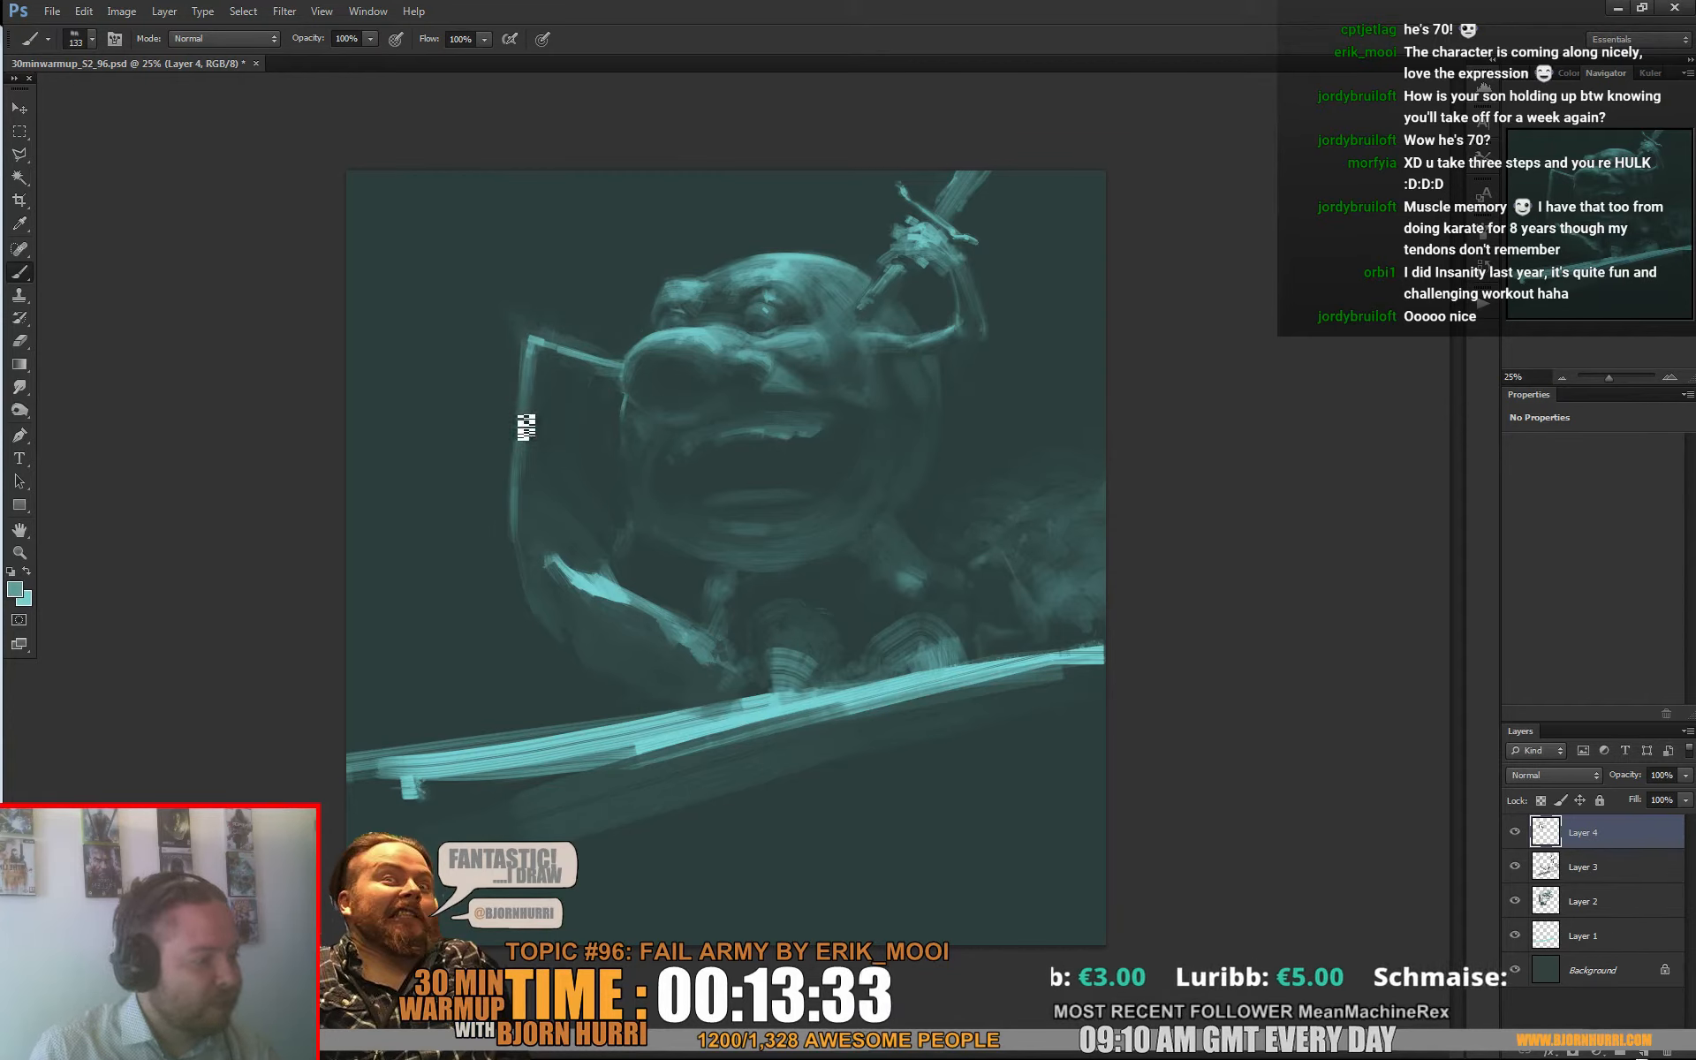
# Step: Try a 1057 px brush on the background beside the shield, add a new layer and reduce the brush to 391 px
pyautogui.rightClick(570, 397)
pyautogui.press('Return')
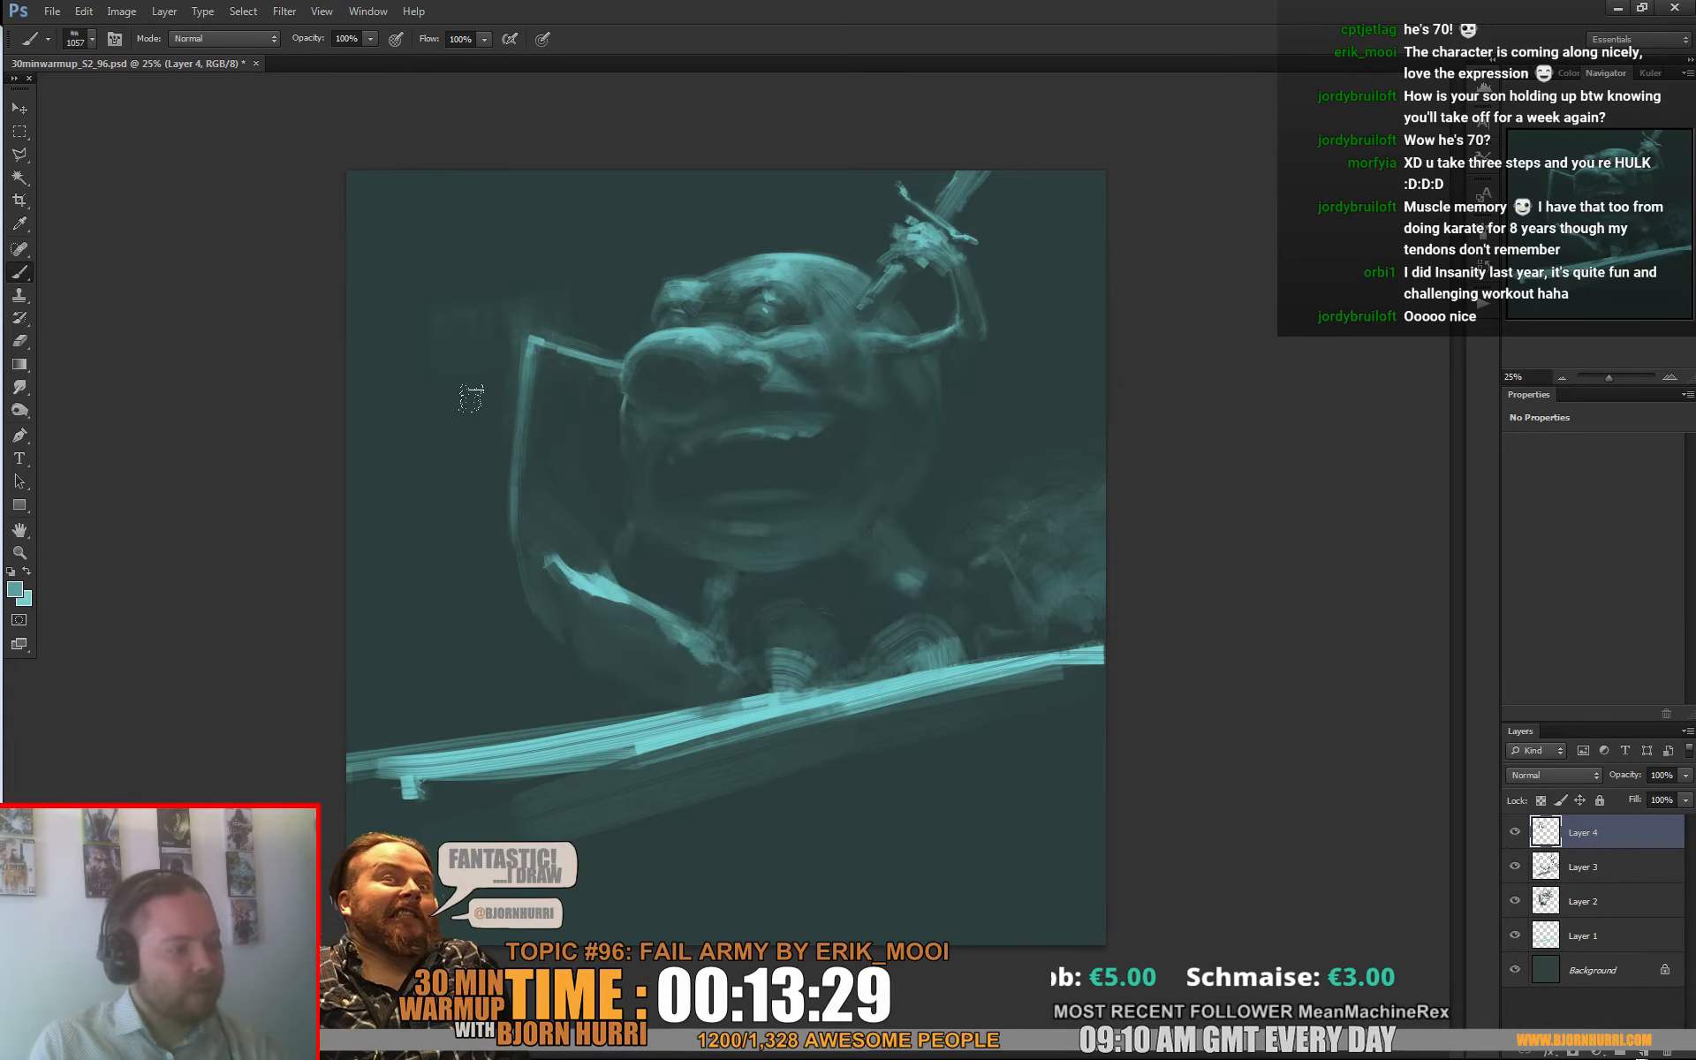
pyautogui.hotkey('ctrl', 'shift', 'alt', 'n')
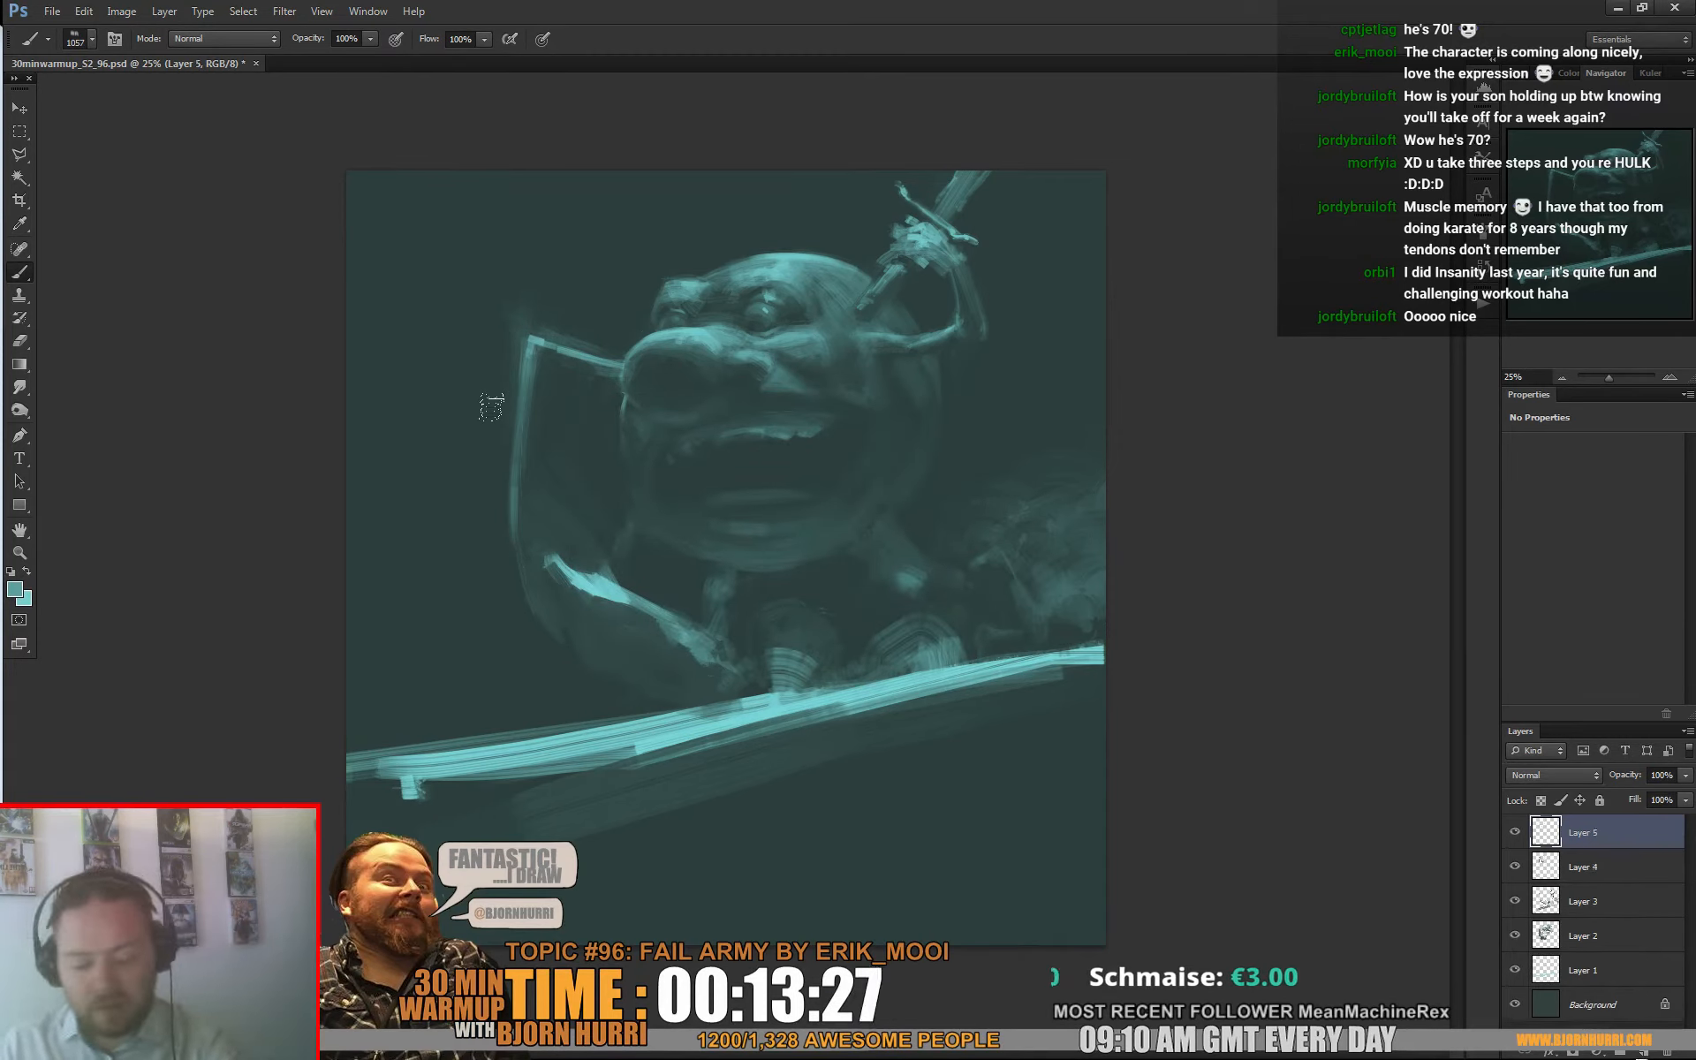
pyautogui.rightClick(639, 367)
pyautogui.moveTo(814, 412); pyautogui.dragTo(803, 412)
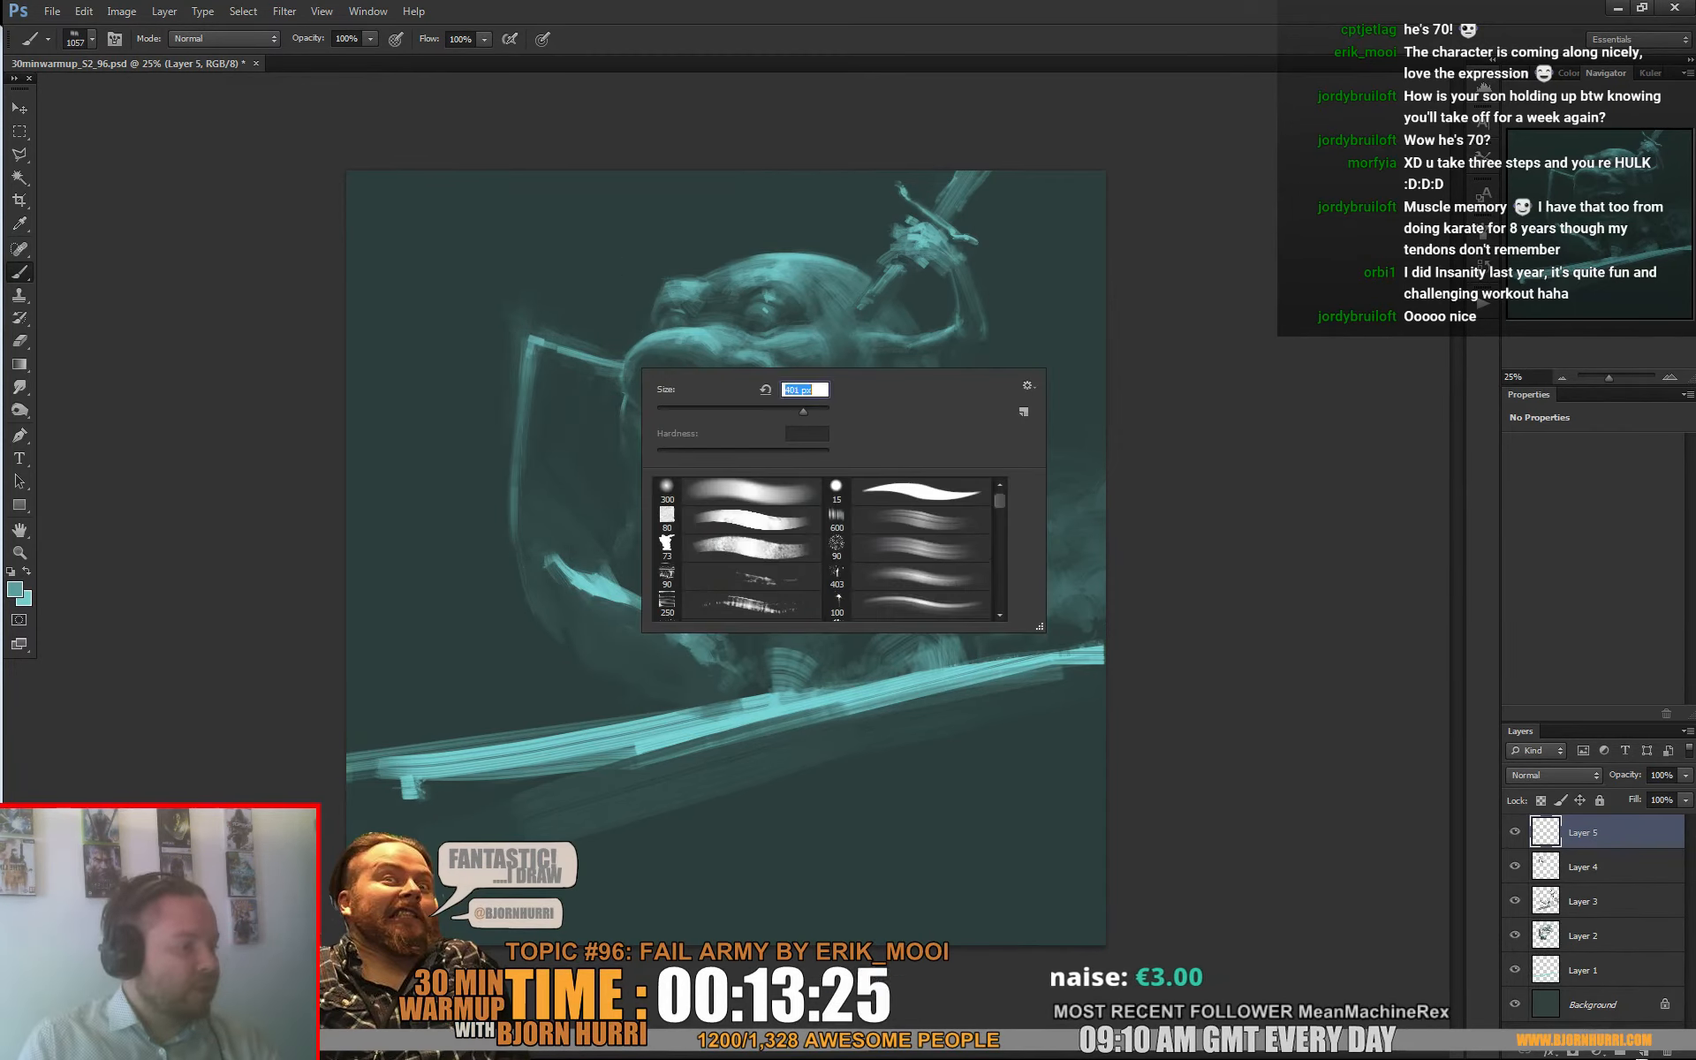
pyautogui.press('Return')
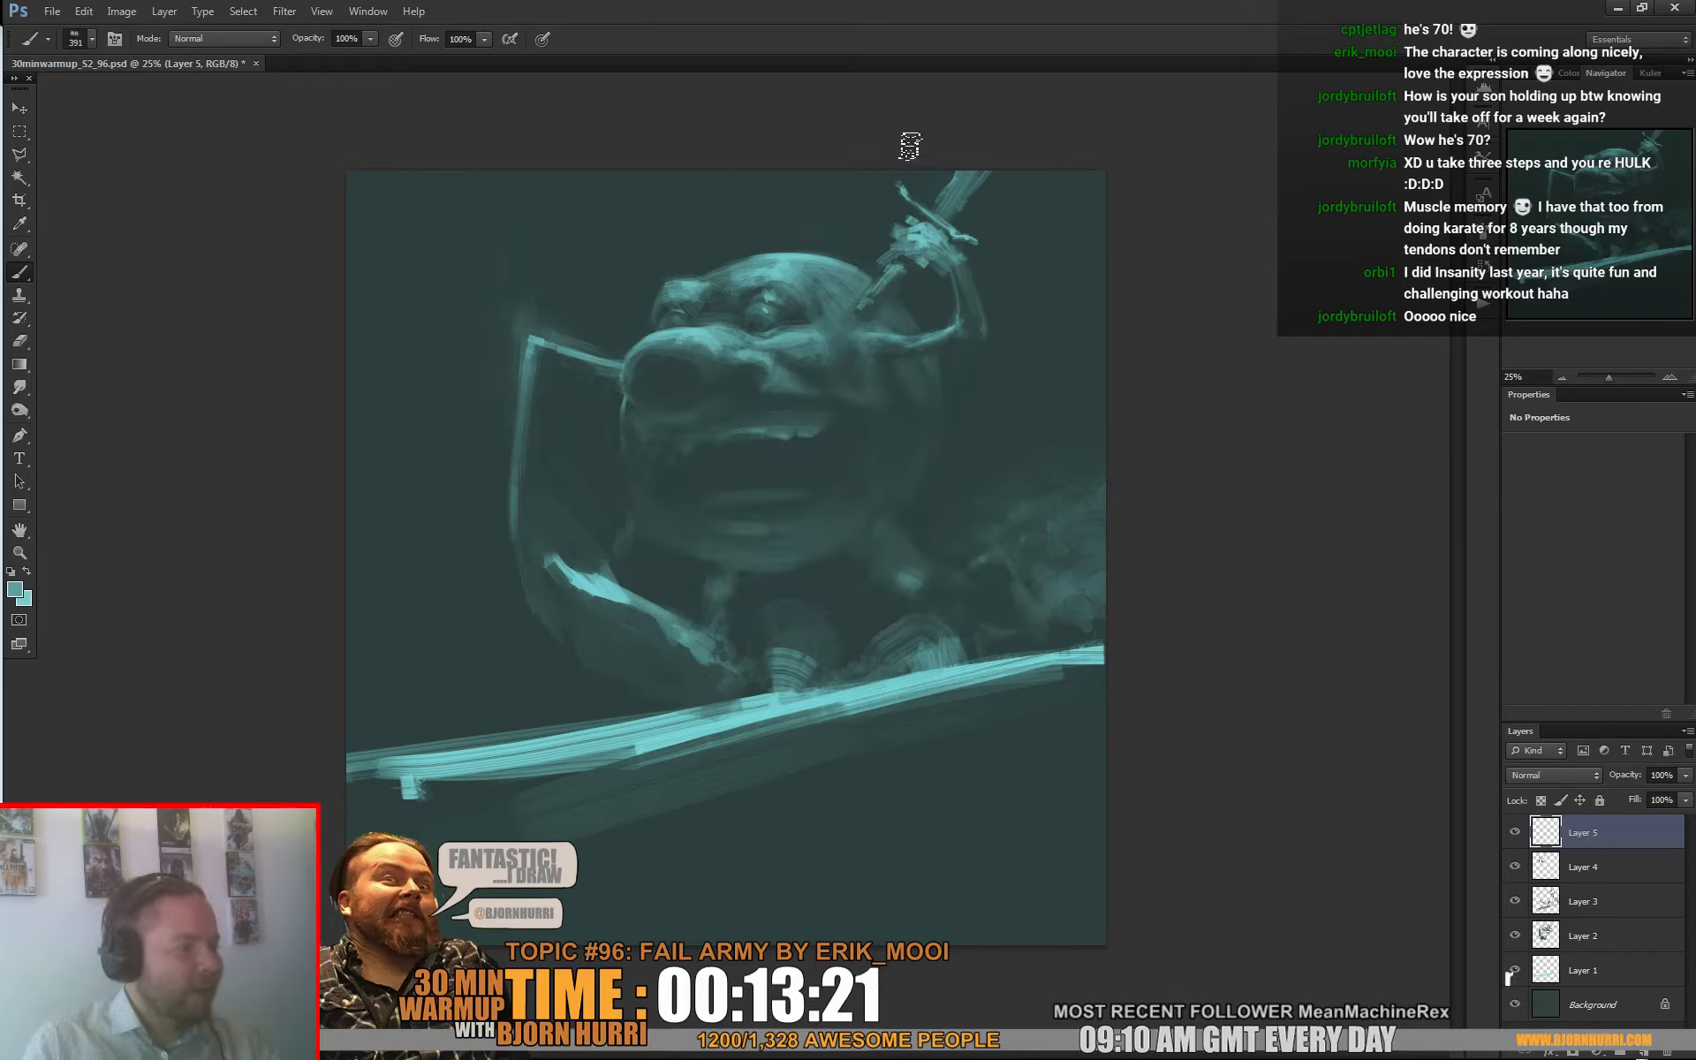
# Step: Add another layer and paint light teal haze across the upper background with the 403 px brush preset enlarged to 1289 px
pyautogui.hotkey('ctrl', 'shift', 'alt', 'n')
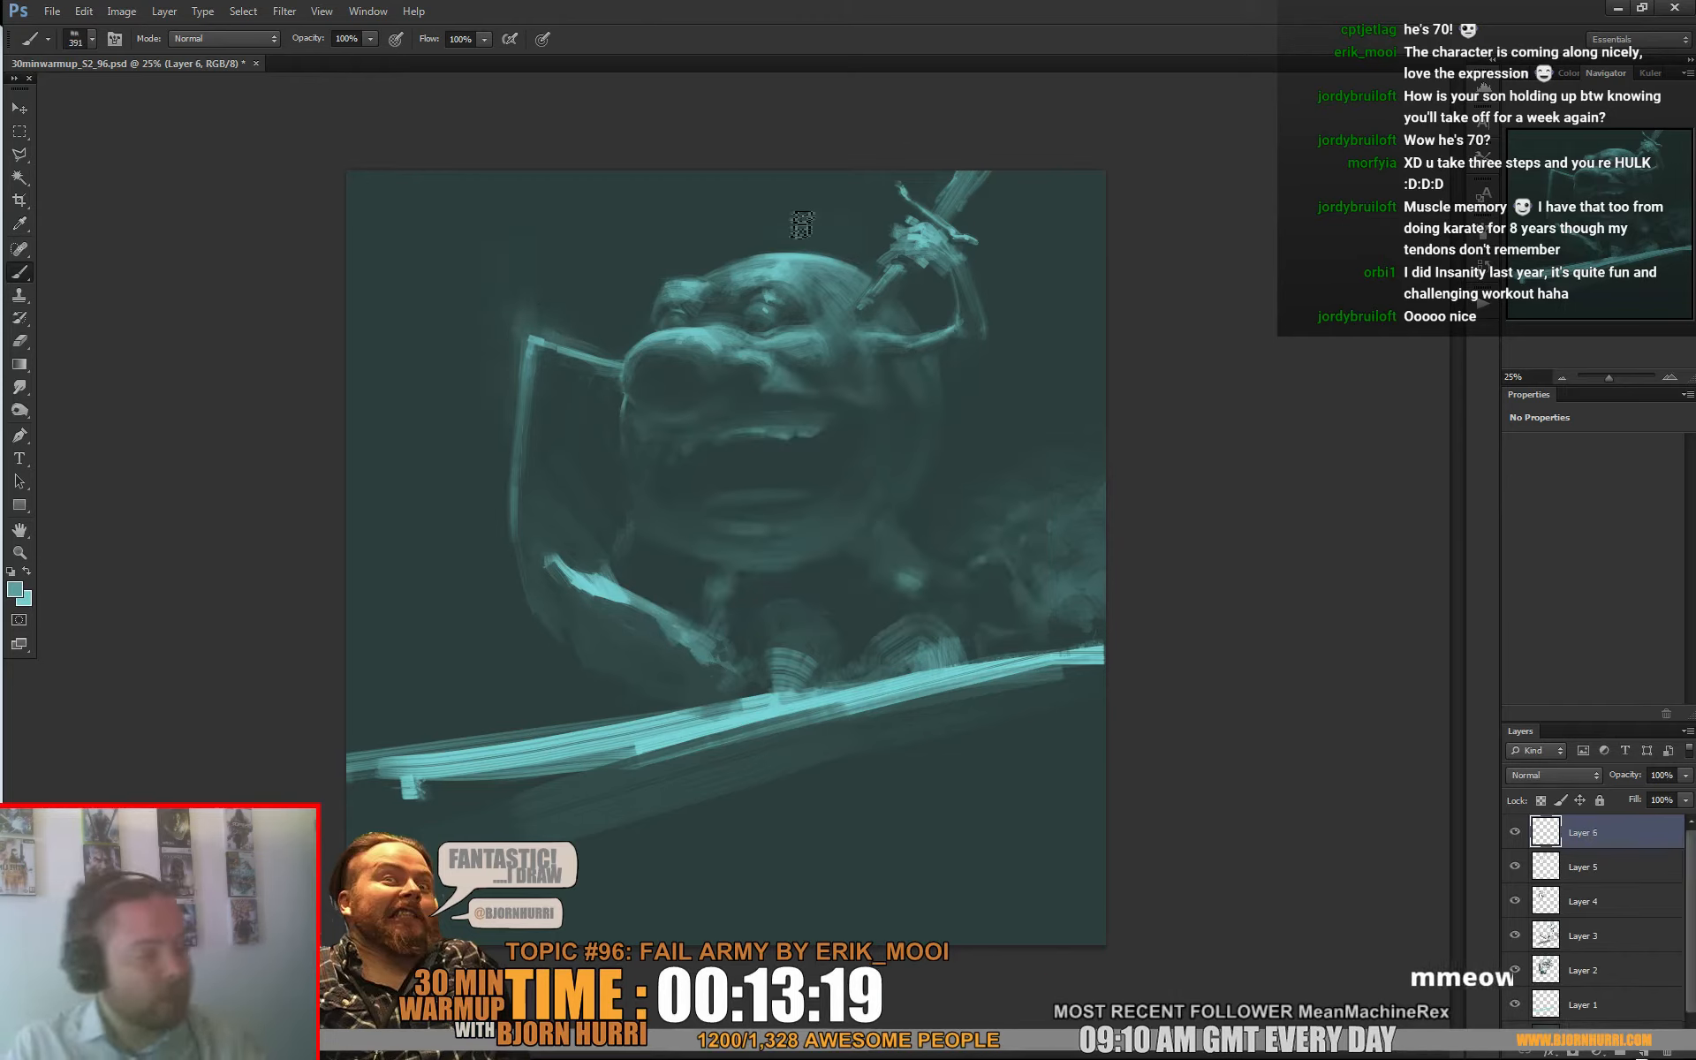
pyautogui.keyDown('alt'); pyautogui.click(798, 242); pyautogui.keyUp('alt')
pyautogui.keyDown('alt'); pyautogui.click(796, 245); pyautogui.keyUp('alt')
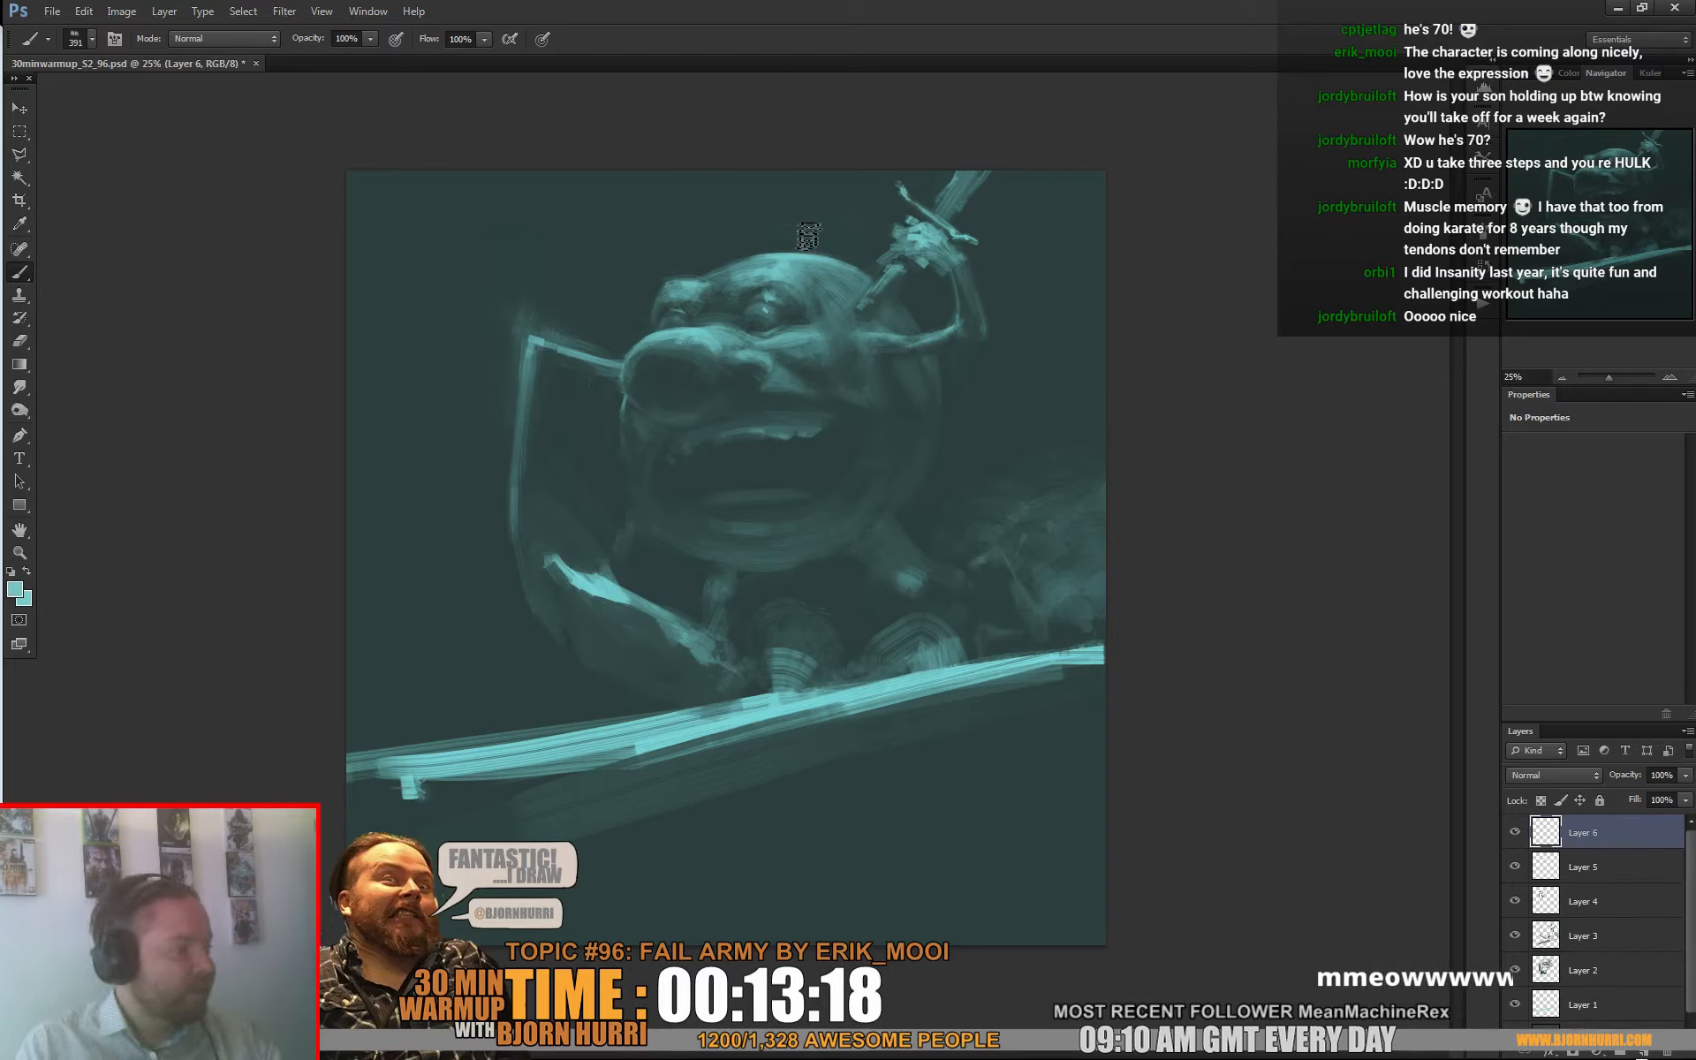
pyautogui.rightClick(867, 194)
pyautogui.click(1097, 408)
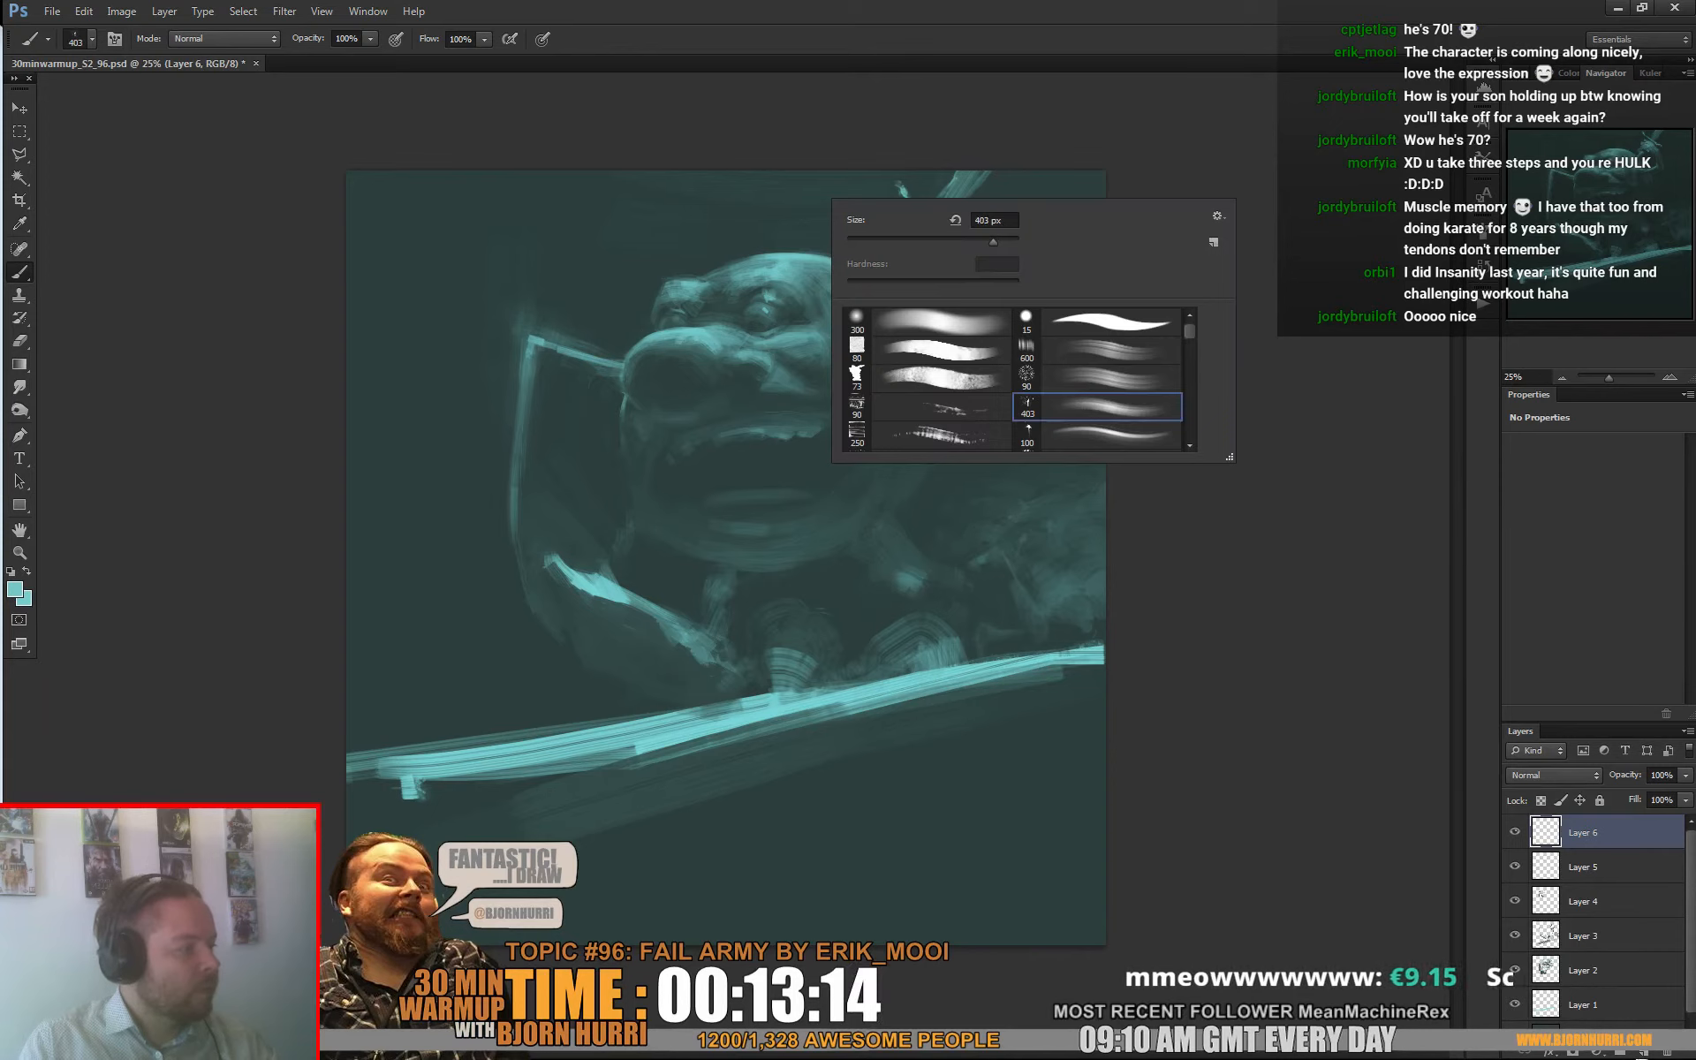
pyautogui.moveTo(993, 241); pyautogui.dragTo(1005, 241)
pyautogui.moveTo(685, 205); pyautogui.dragTo(1161, 136)
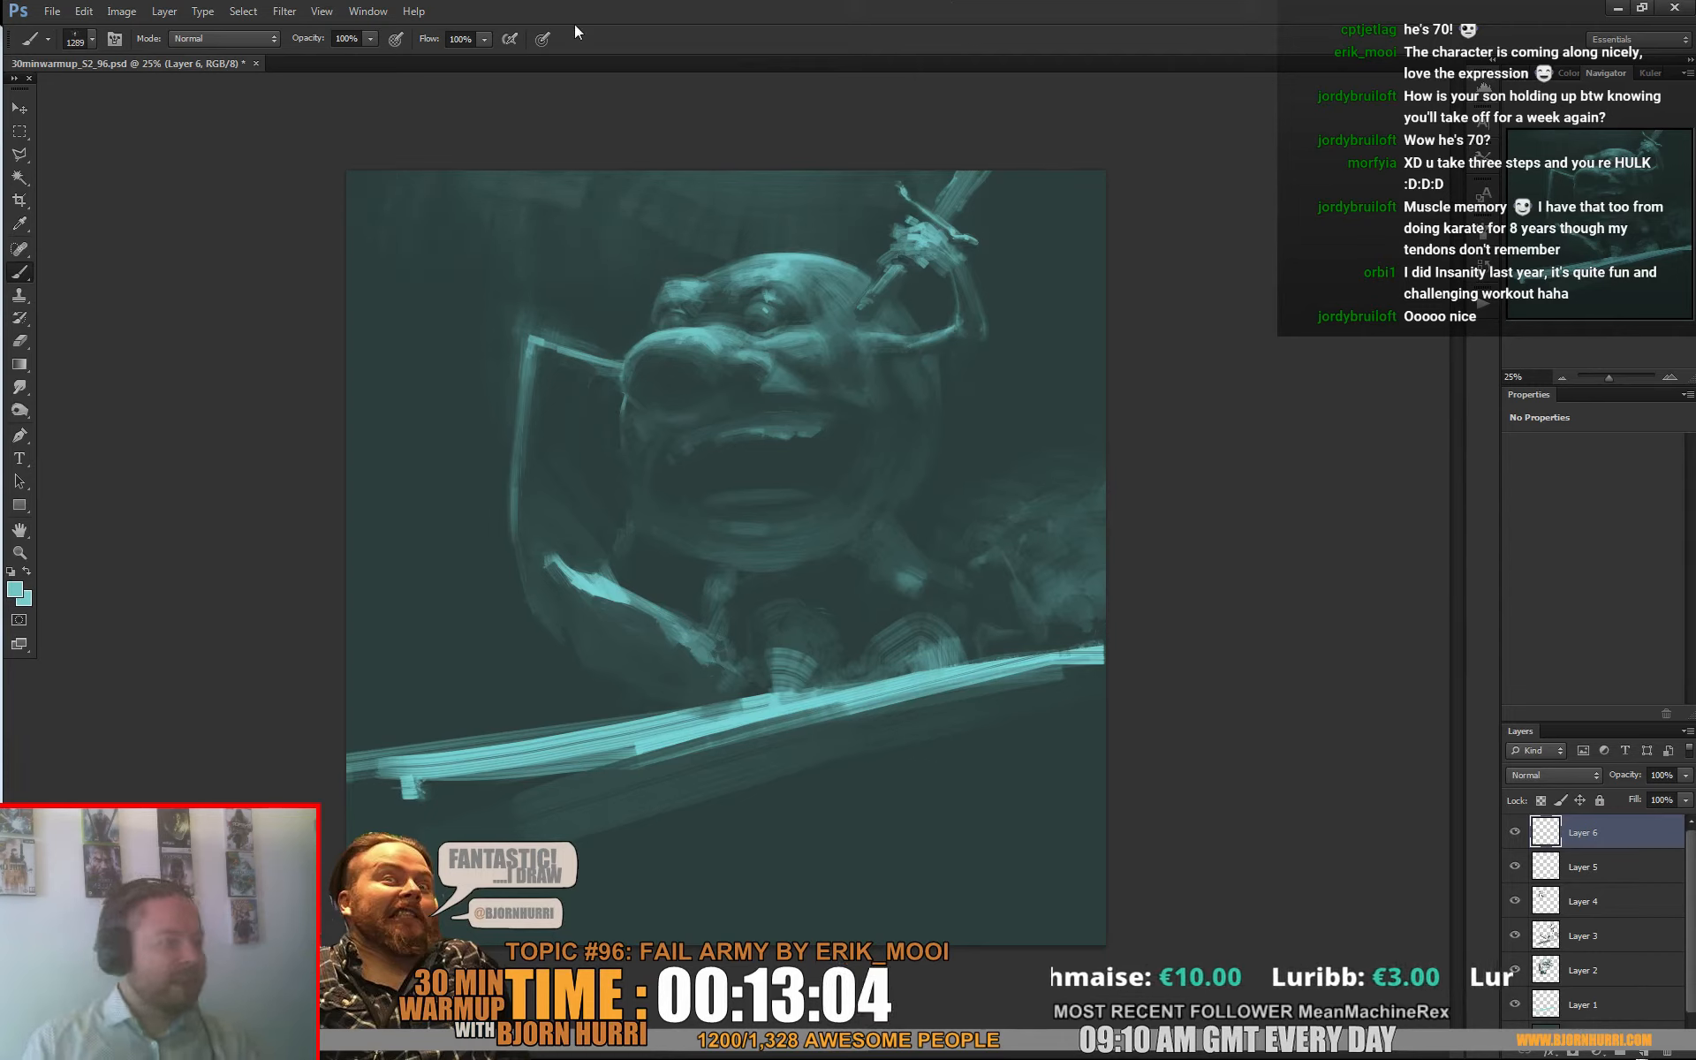
pyautogui.press('e')
pyautogui.rightClick(570, 226)
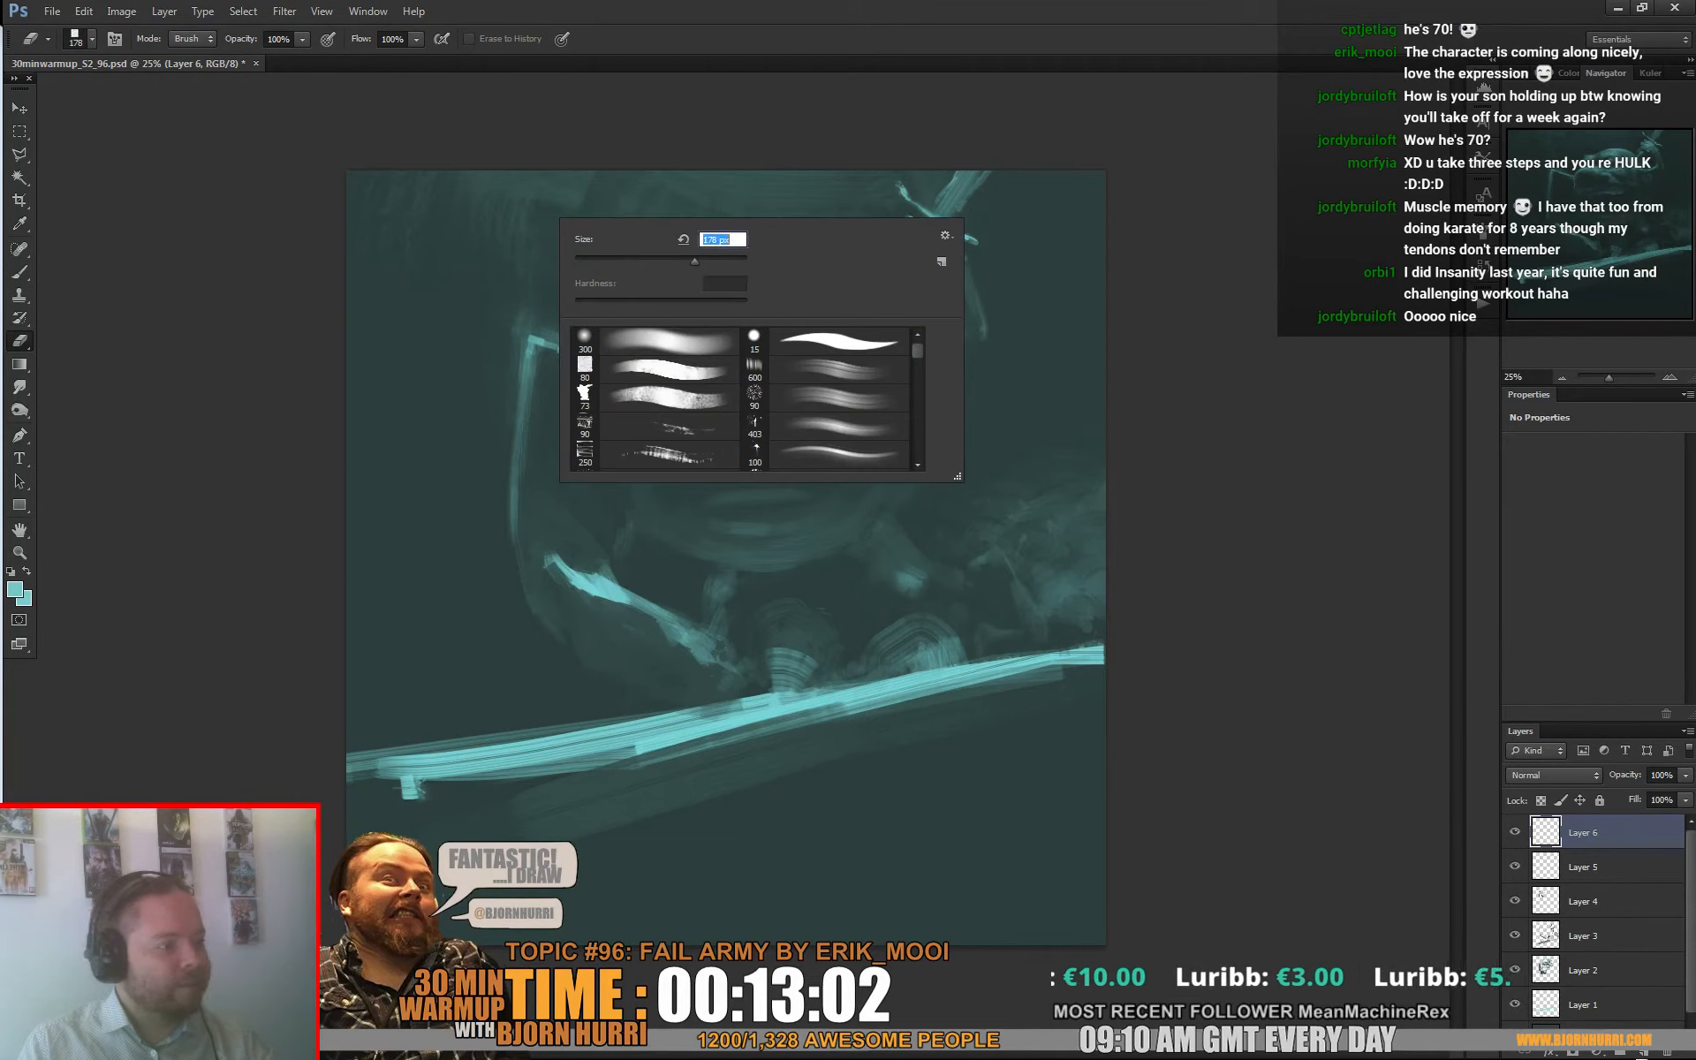
pyautogui.click(493, 110)
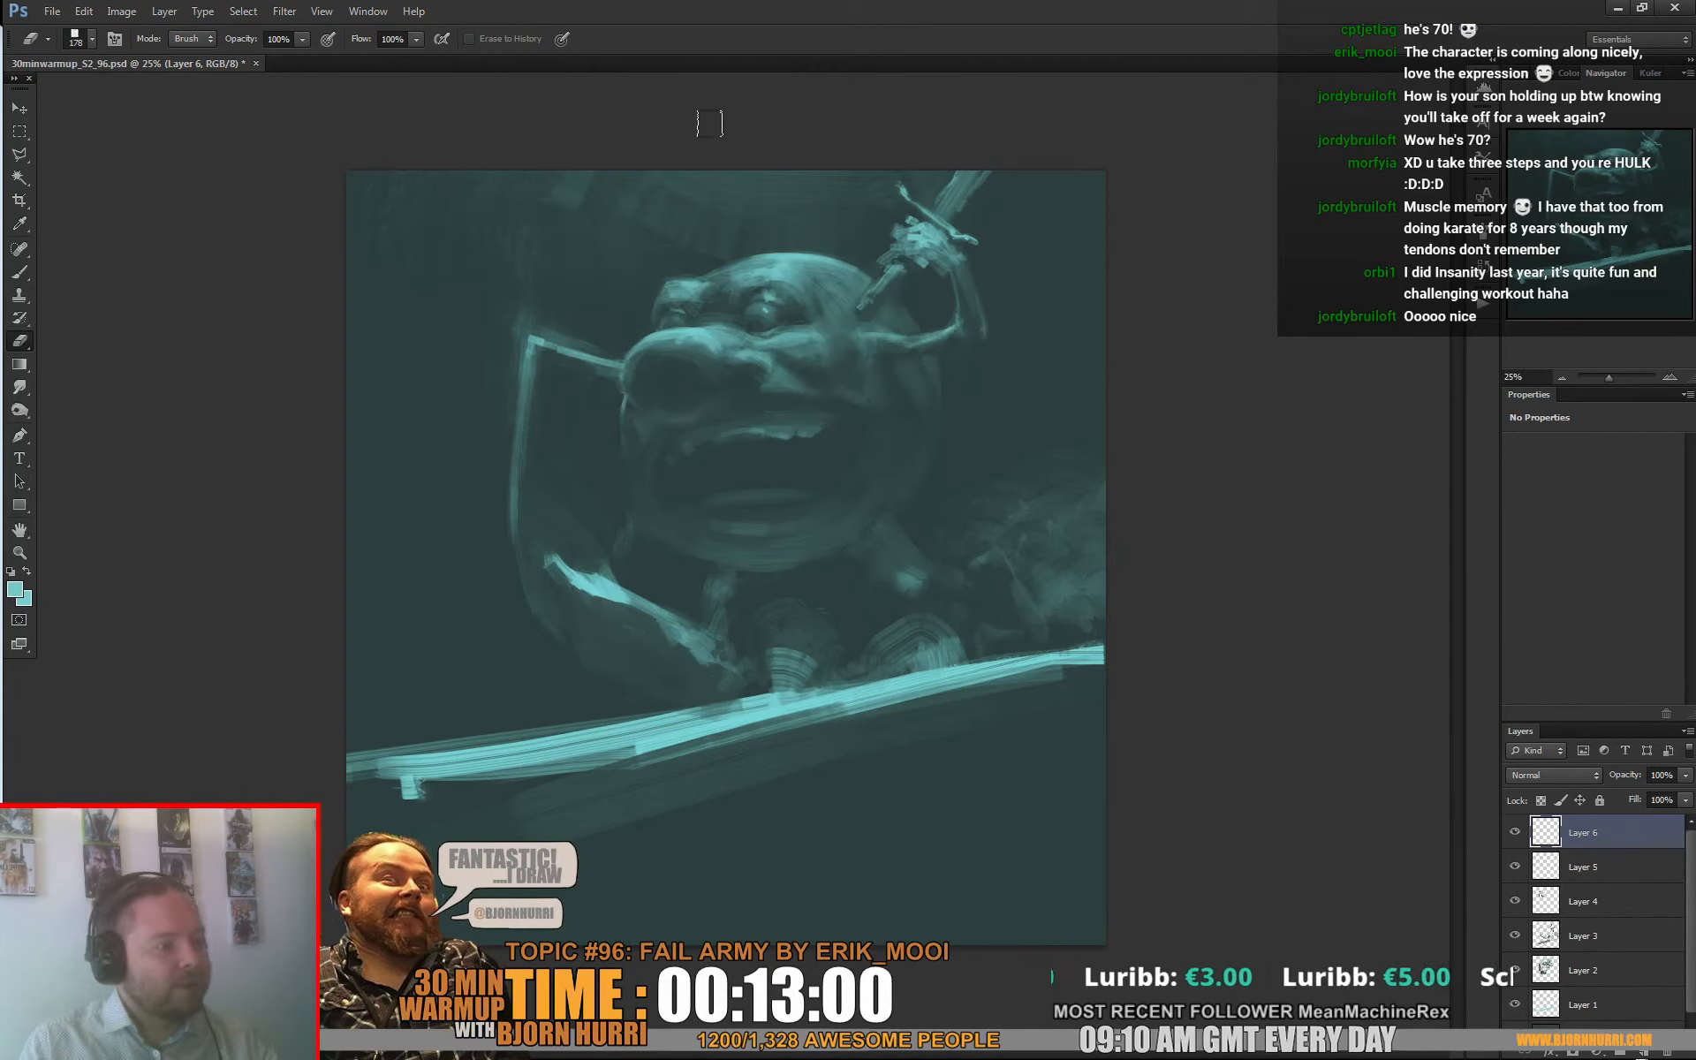
pyautogui.press('b')
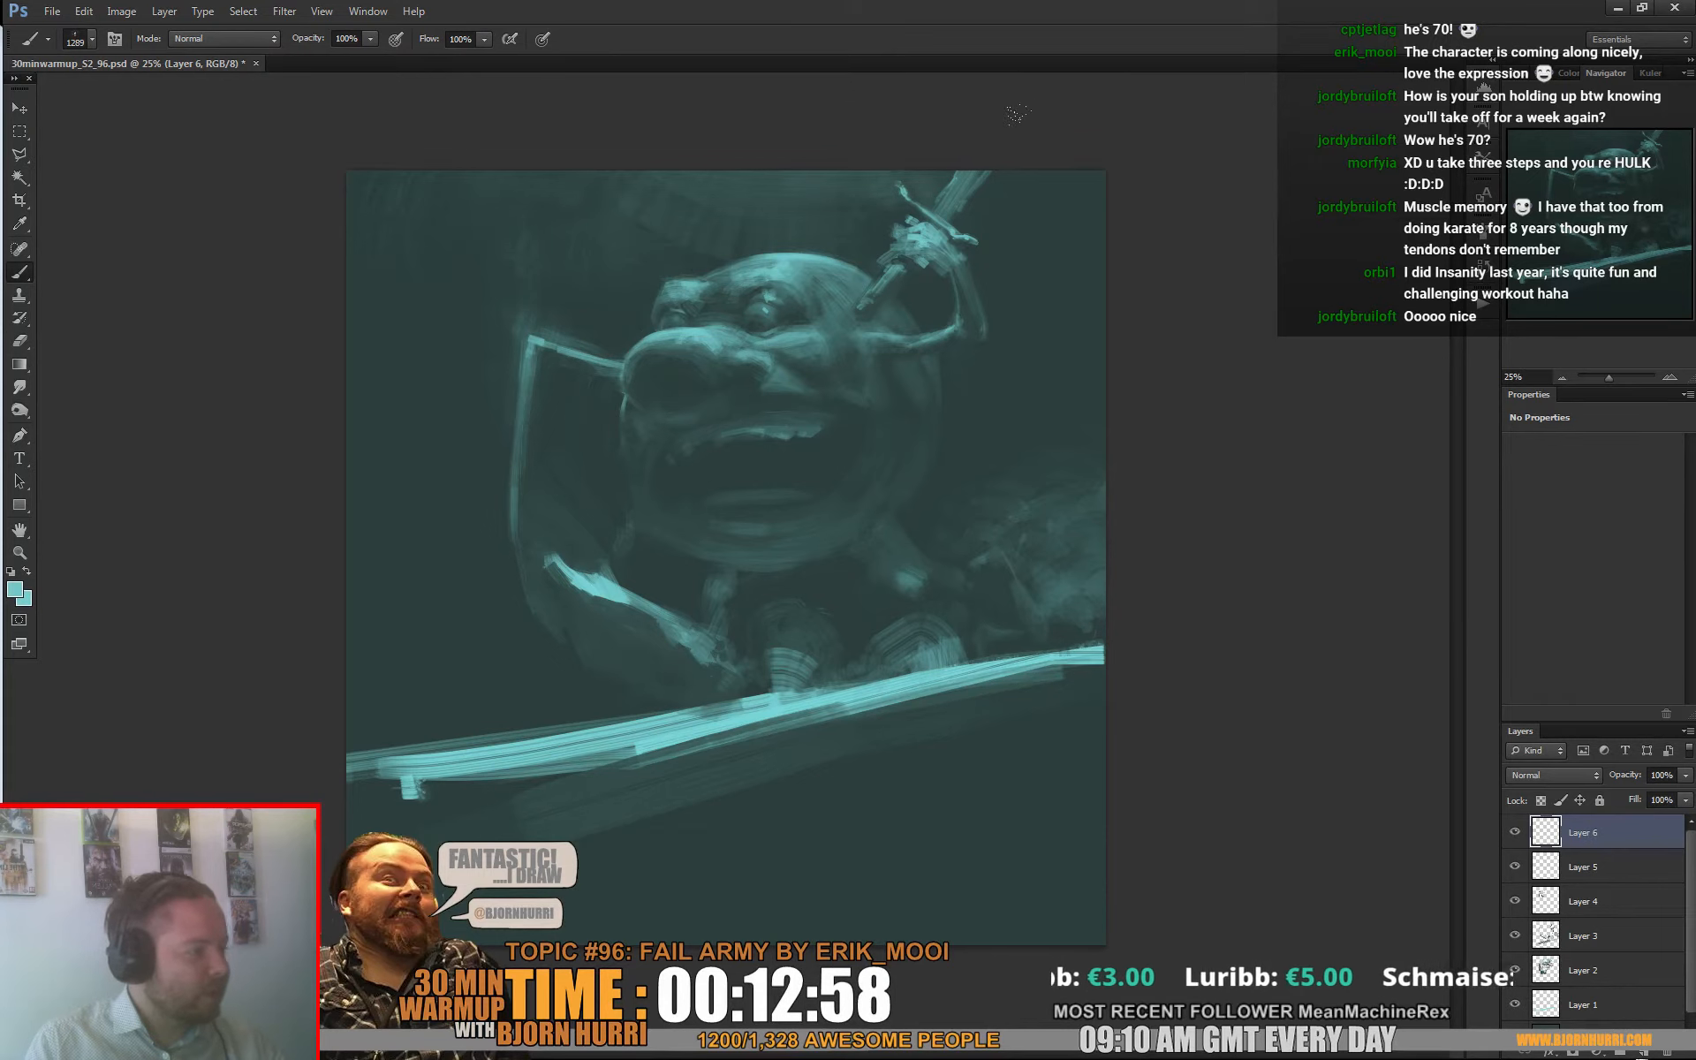
# Step: Streak the upper background with the 600 px brush preset in light teal, and reduce the brush to 43 px
pyautogui.rightClick(855, 263)
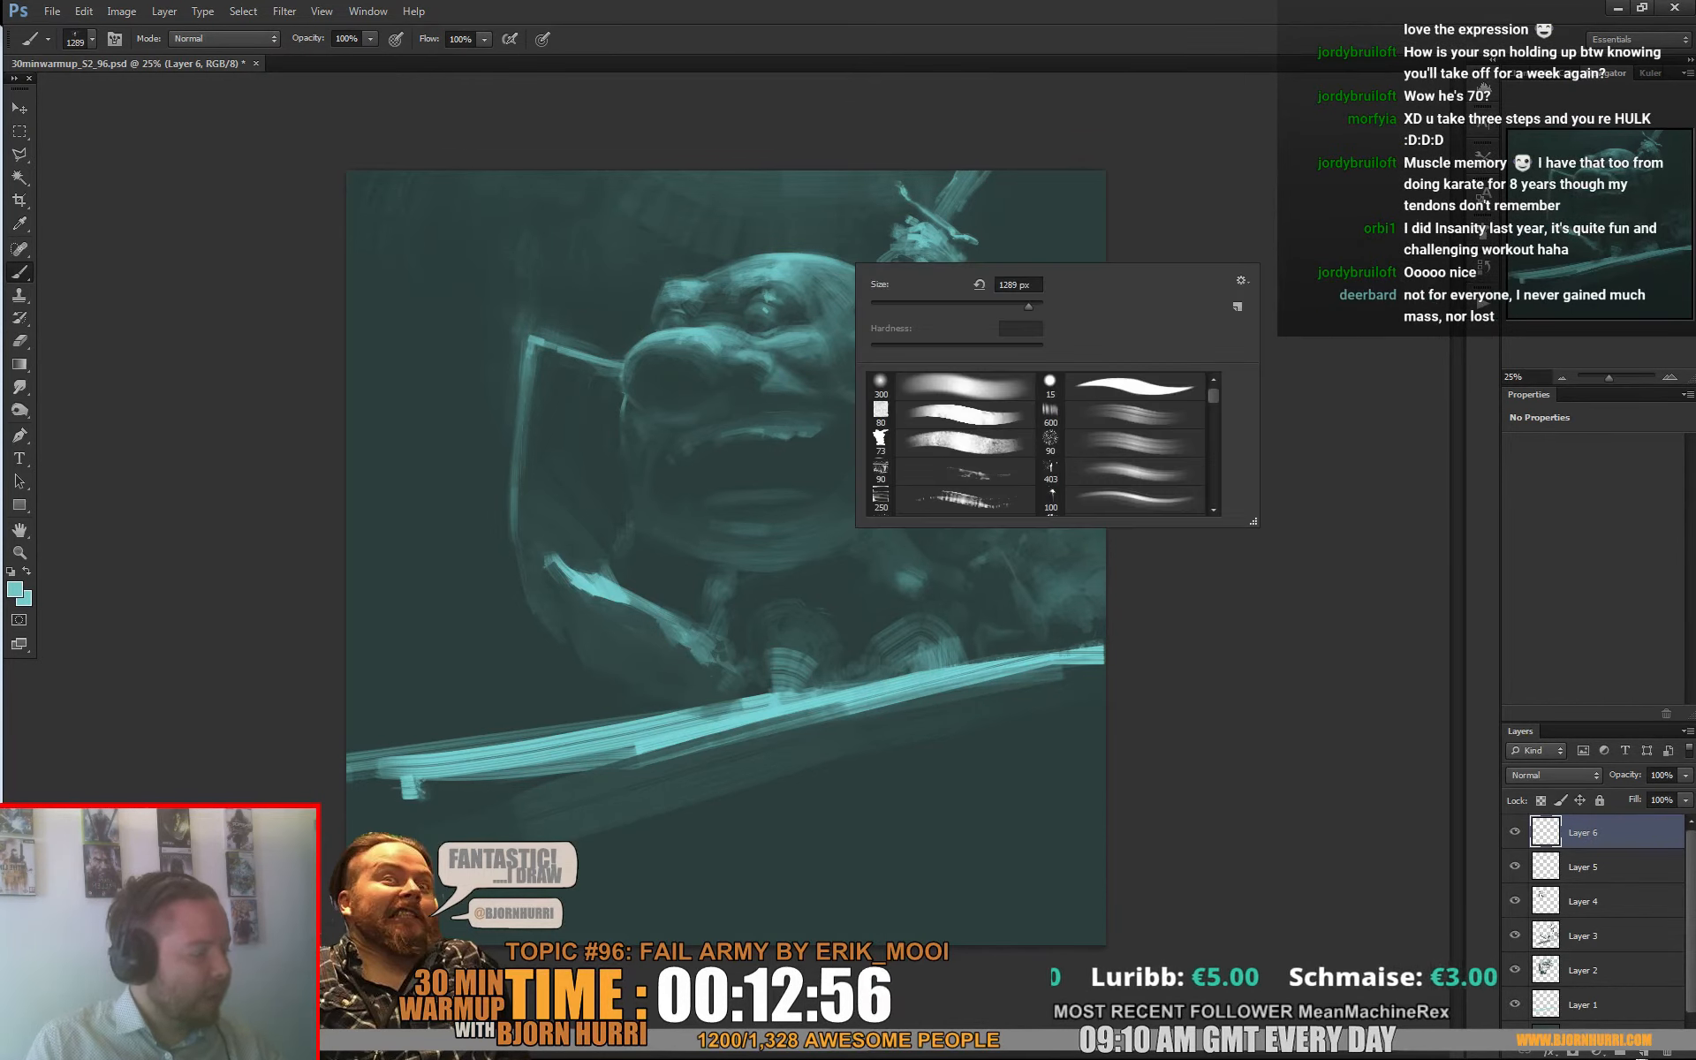
pyautogui.click(1050, 411)
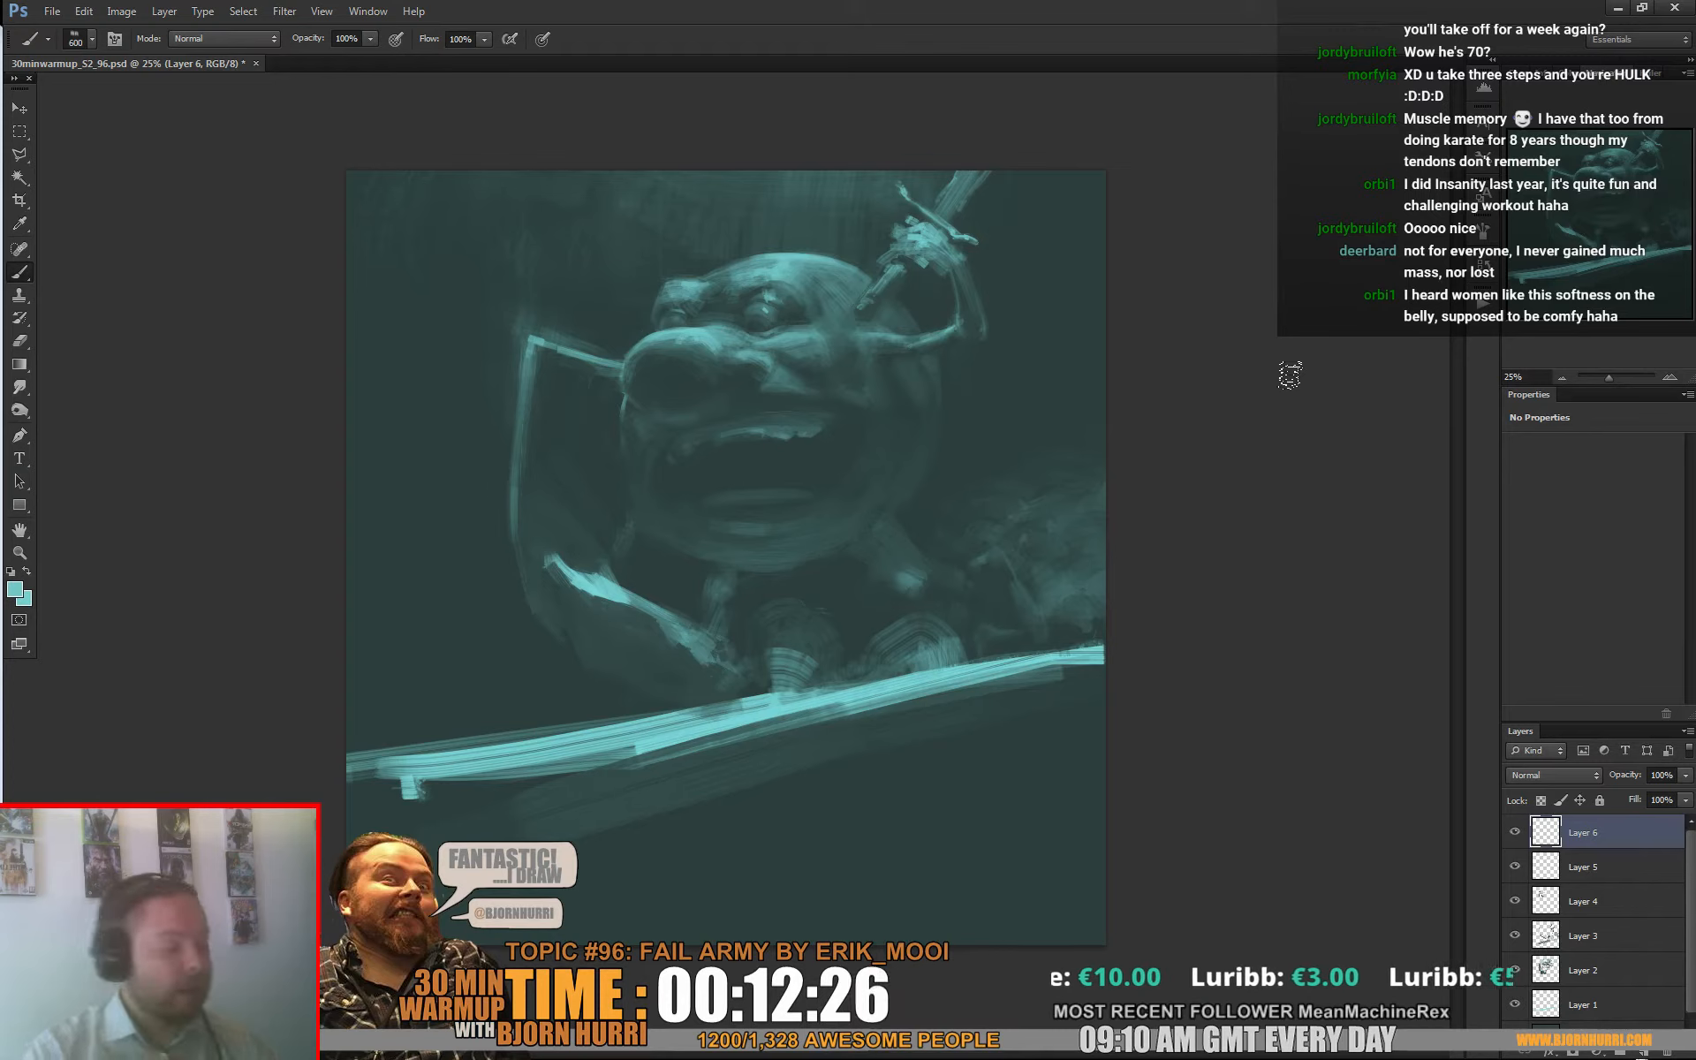
pyautogui.rightClick(862, 552)
pyautogui.click(912, 594)
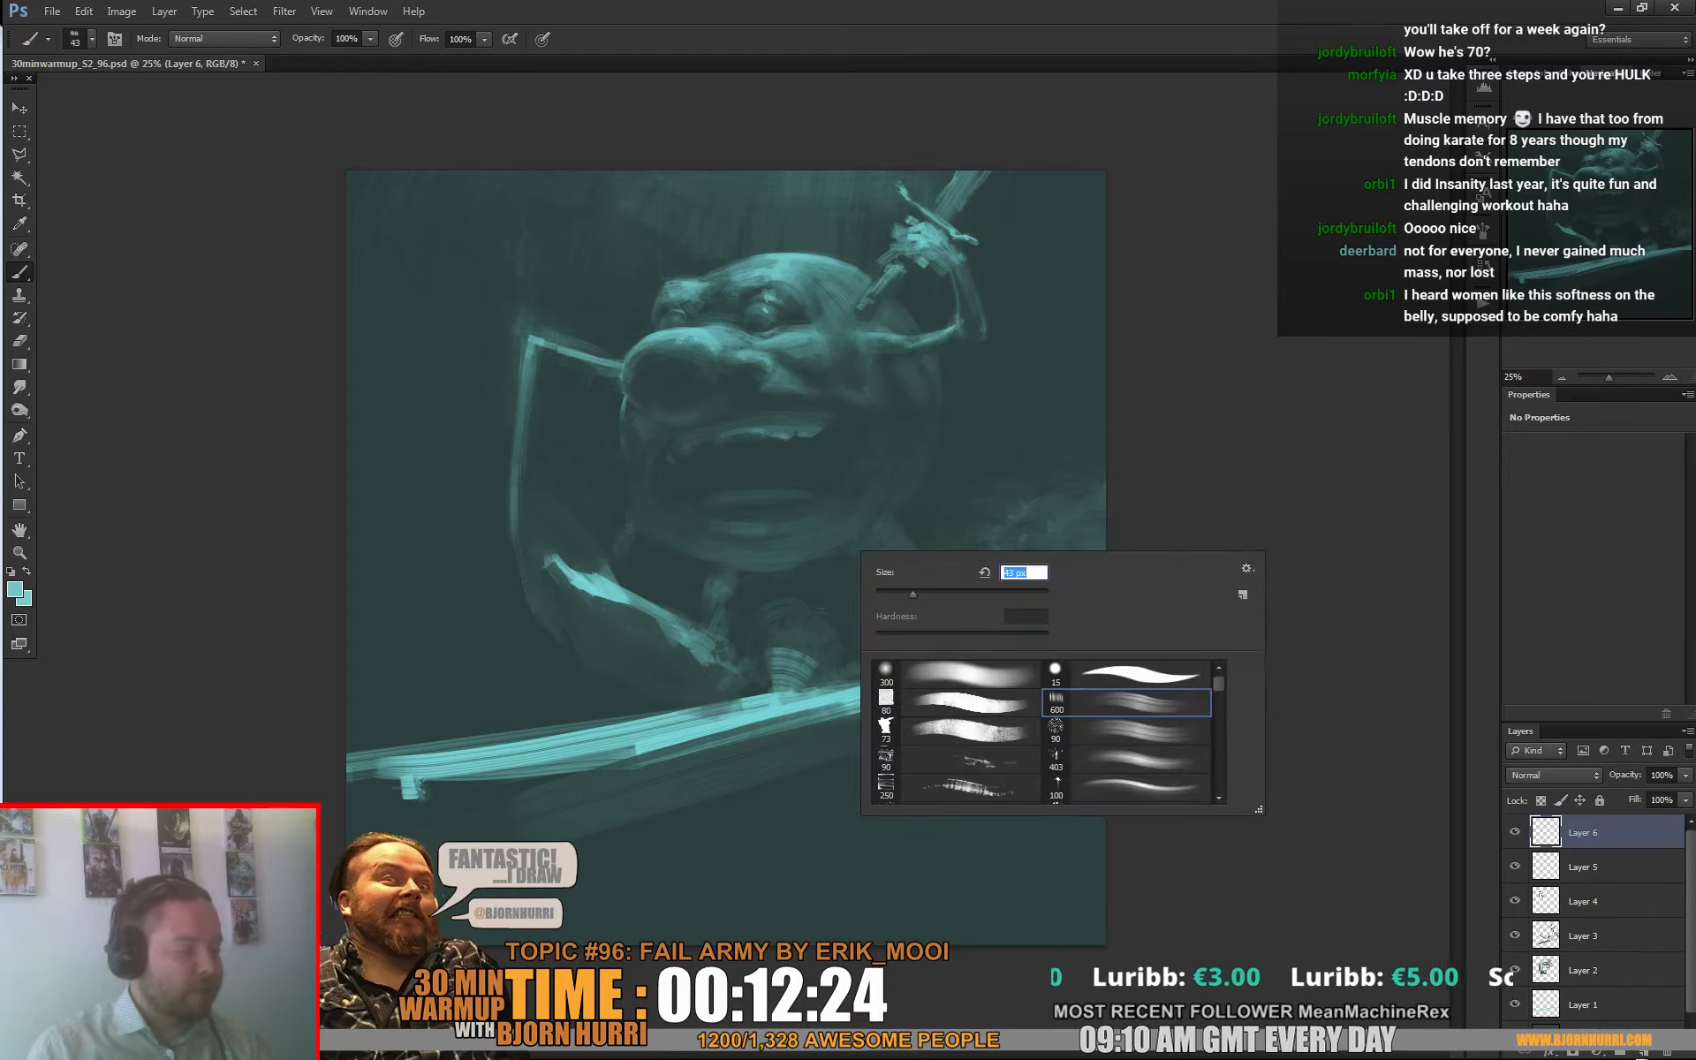
pyautogui.press('Return')
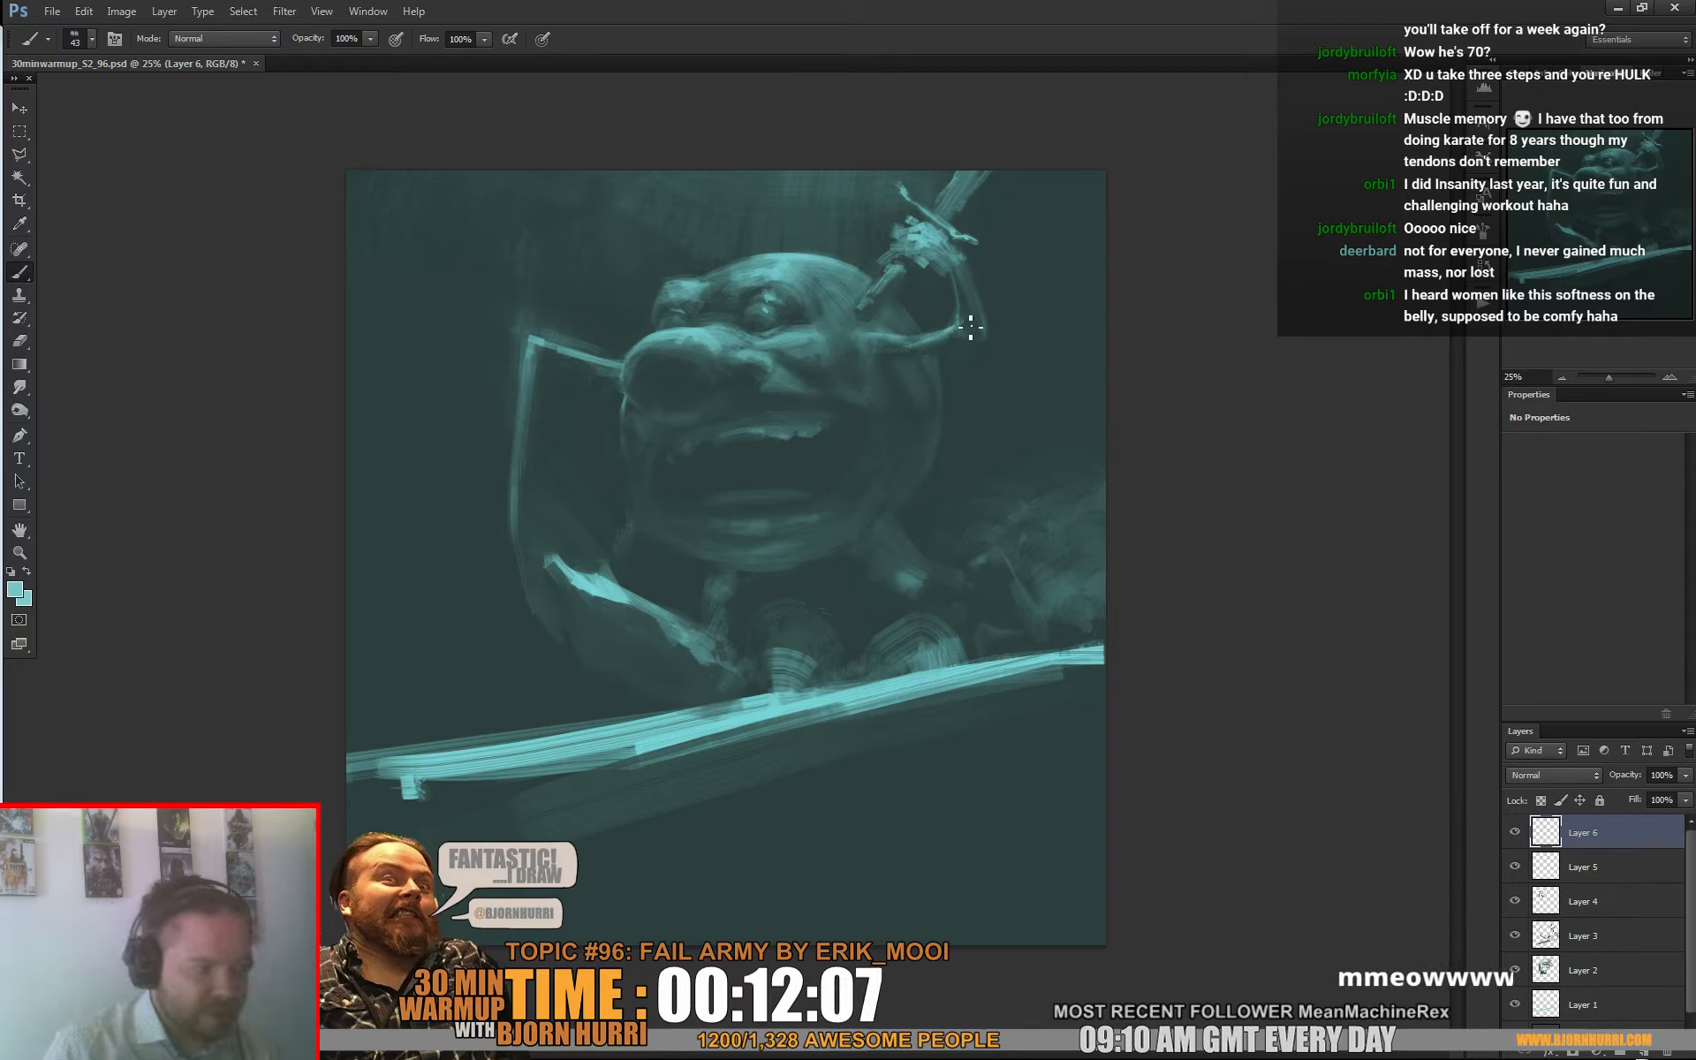
# Step: Block in a small hand between the shield and the warrior's cheek with a 78 px brush in light and sampled dark teal
pyautogui.rightClick(1110, 560)
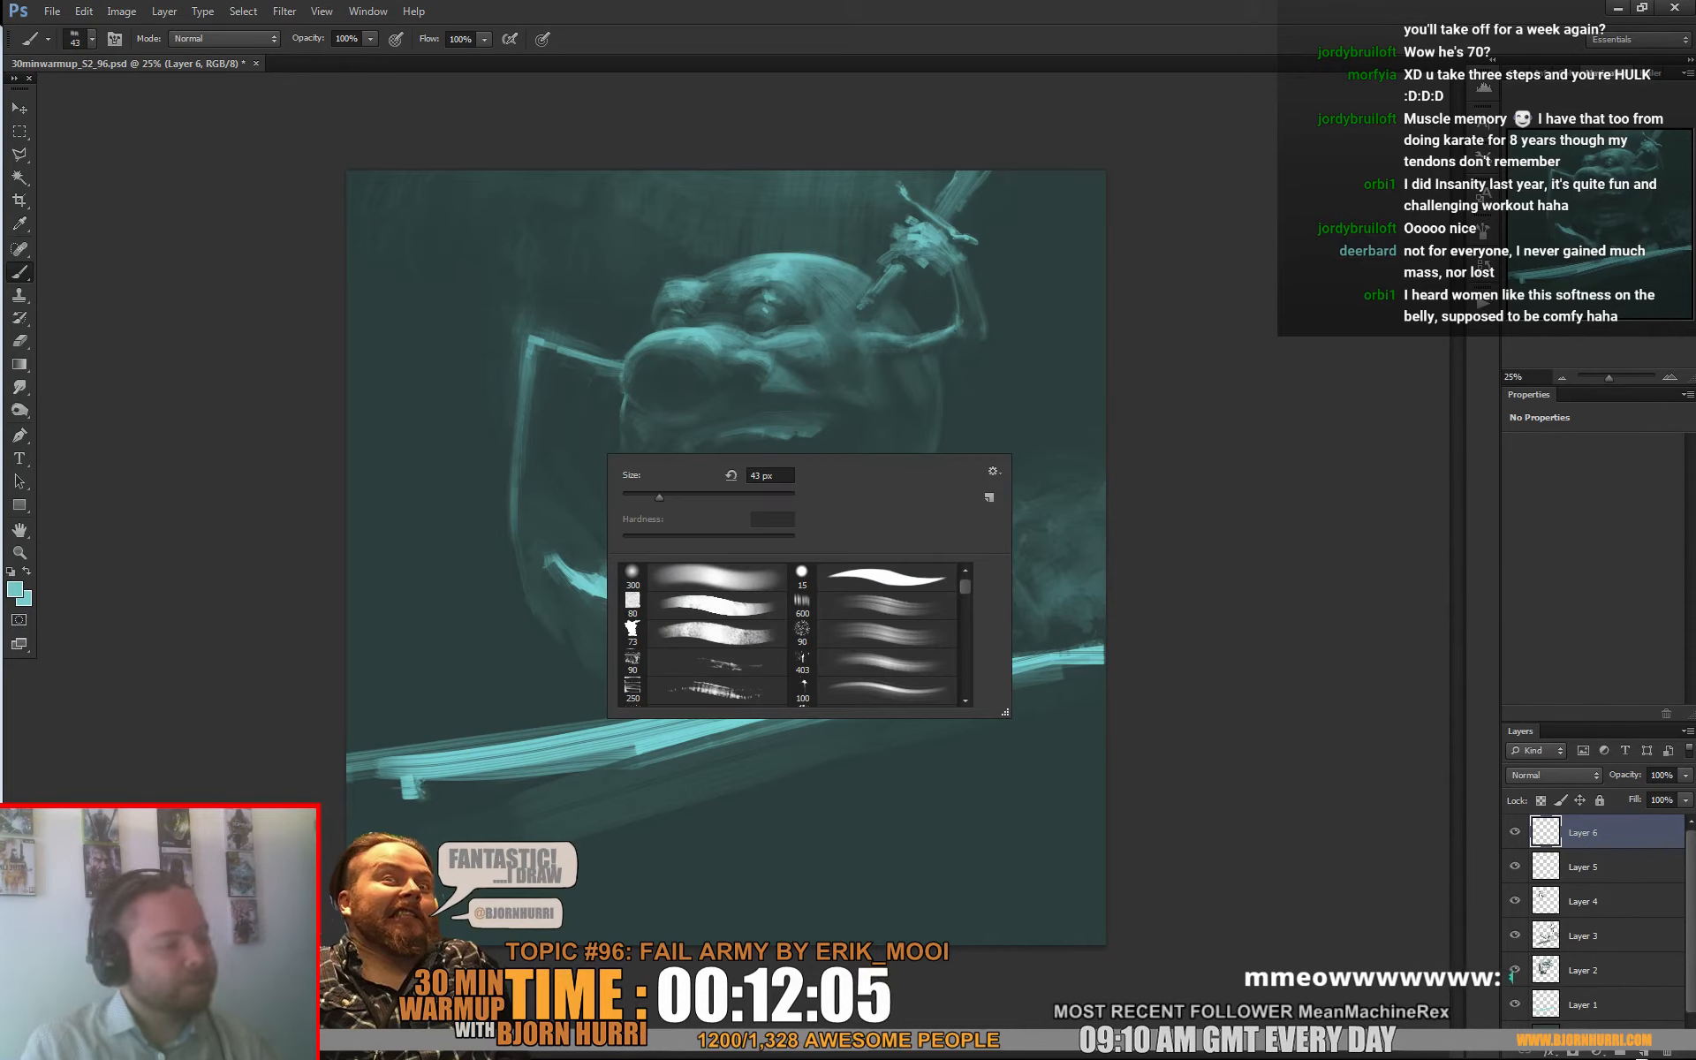
pyautogui.moveTo(659, 497); pyautogui.dragTo(689, 497)
pyautogui.click(580, 428)
pyautogui.moveTo(580, 426); pyautogui.dragTo(562, 428)
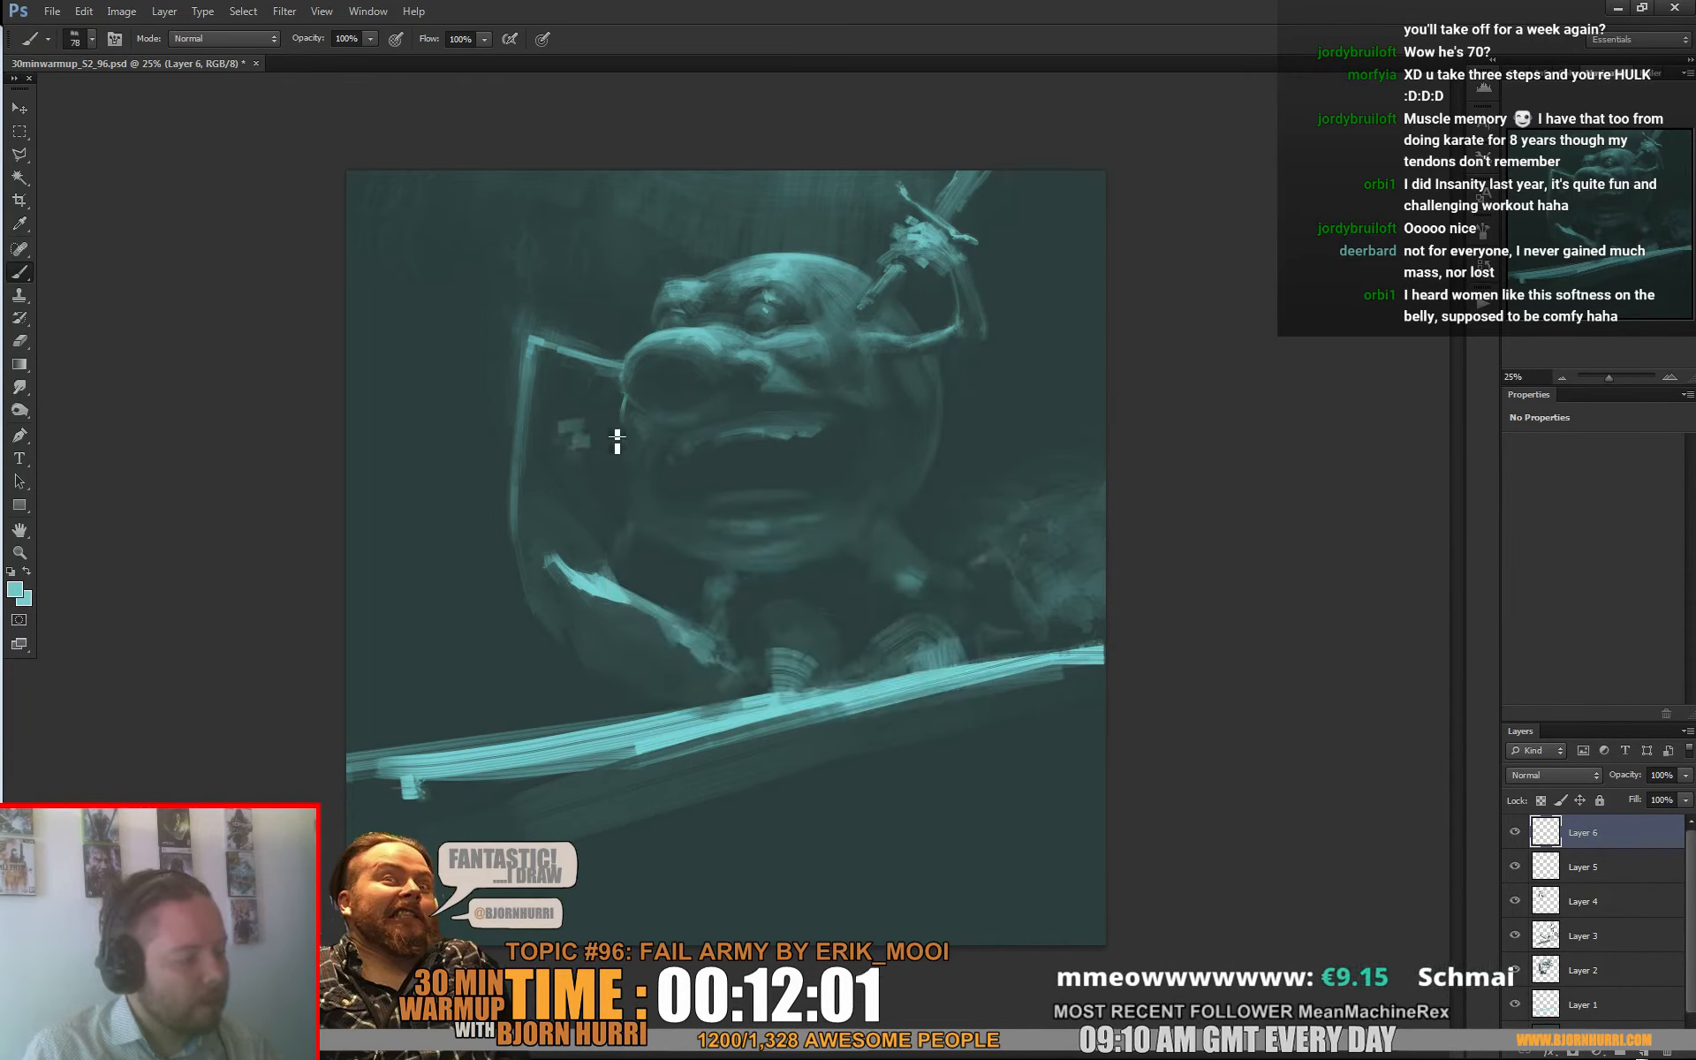
pyautogui.keyDown('alt'); pyautogui.click(598, 449); pyautogui.keyUp('alt')
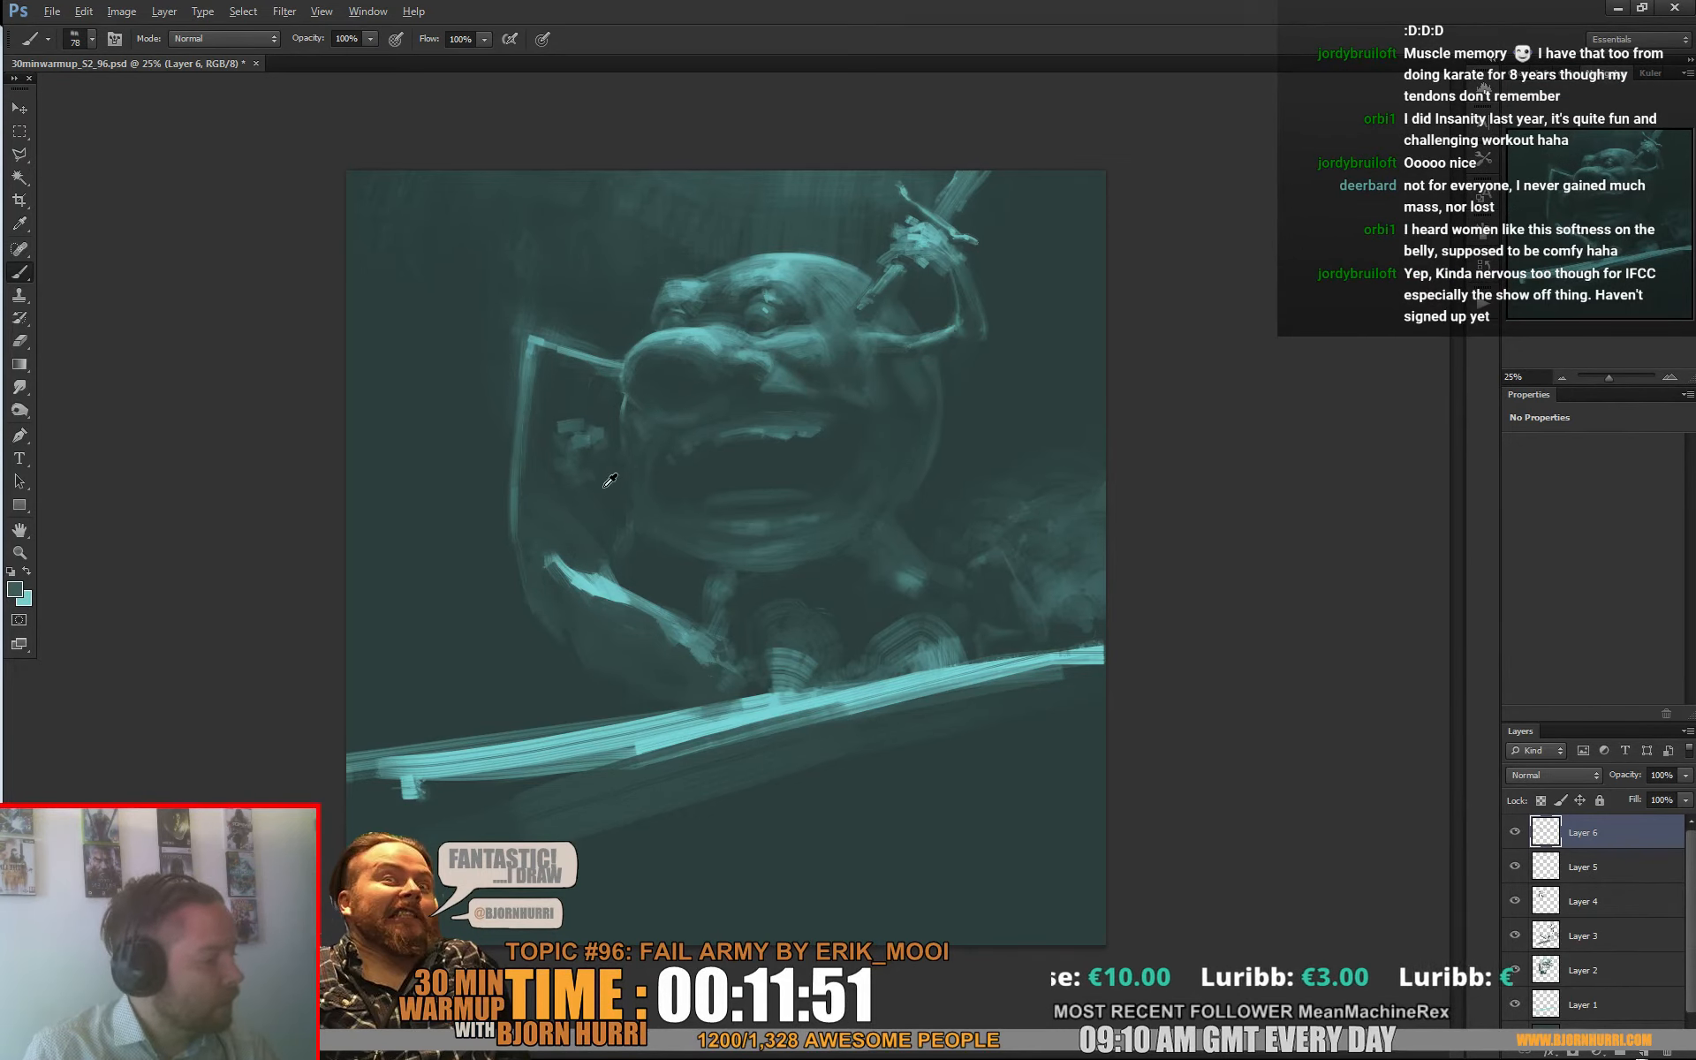
pyautogui.keyDown('alt'); pyautogui.click(607, 481); pyautogui.keyUp('alt')
pyautogui.moveTo(585, 427)
pyautogui.mouseDown()
pyautogui.moveTo(558, 424)
pyautogui.moveTo(568, 449)
pyautogui.mouseUp()
pyautogui.keyDown('alt'); pyautogui.click(552, 428); pyautogui.keyUp('alt')
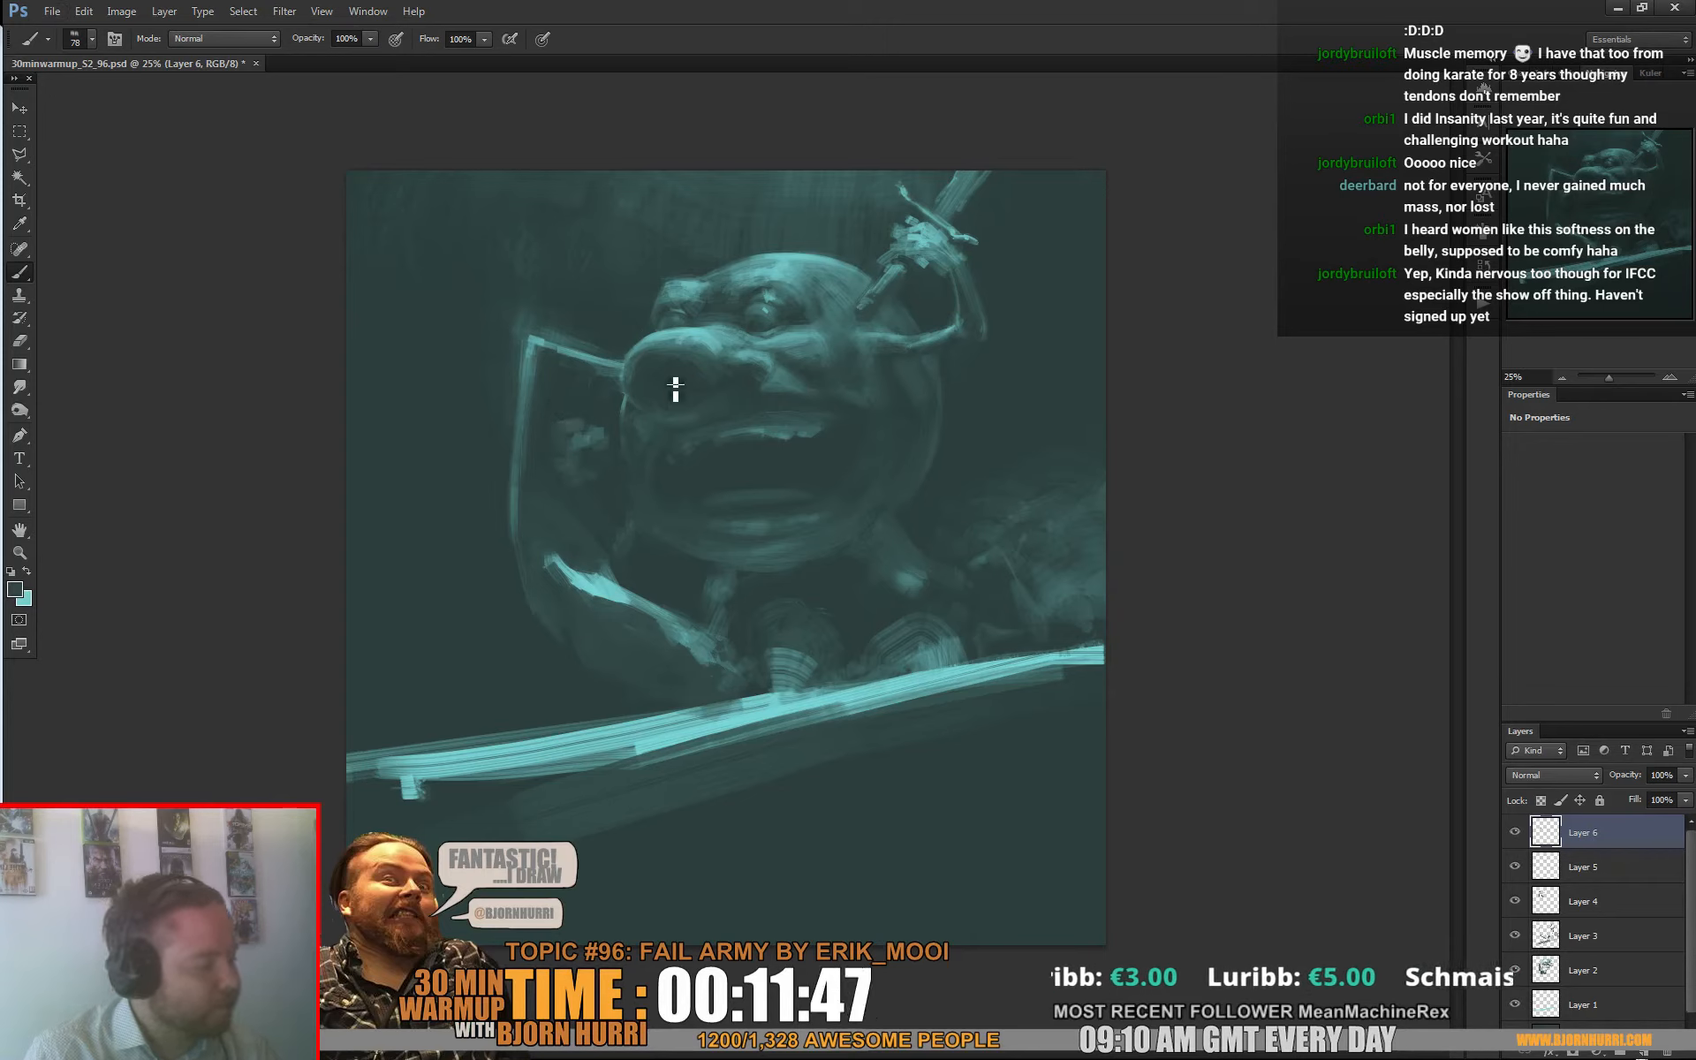
# Step: Shape the edges of the hand inside the shield with dark teal, using the brush at 45 px and 67 px
pyautogui.rightClick(603, 427)
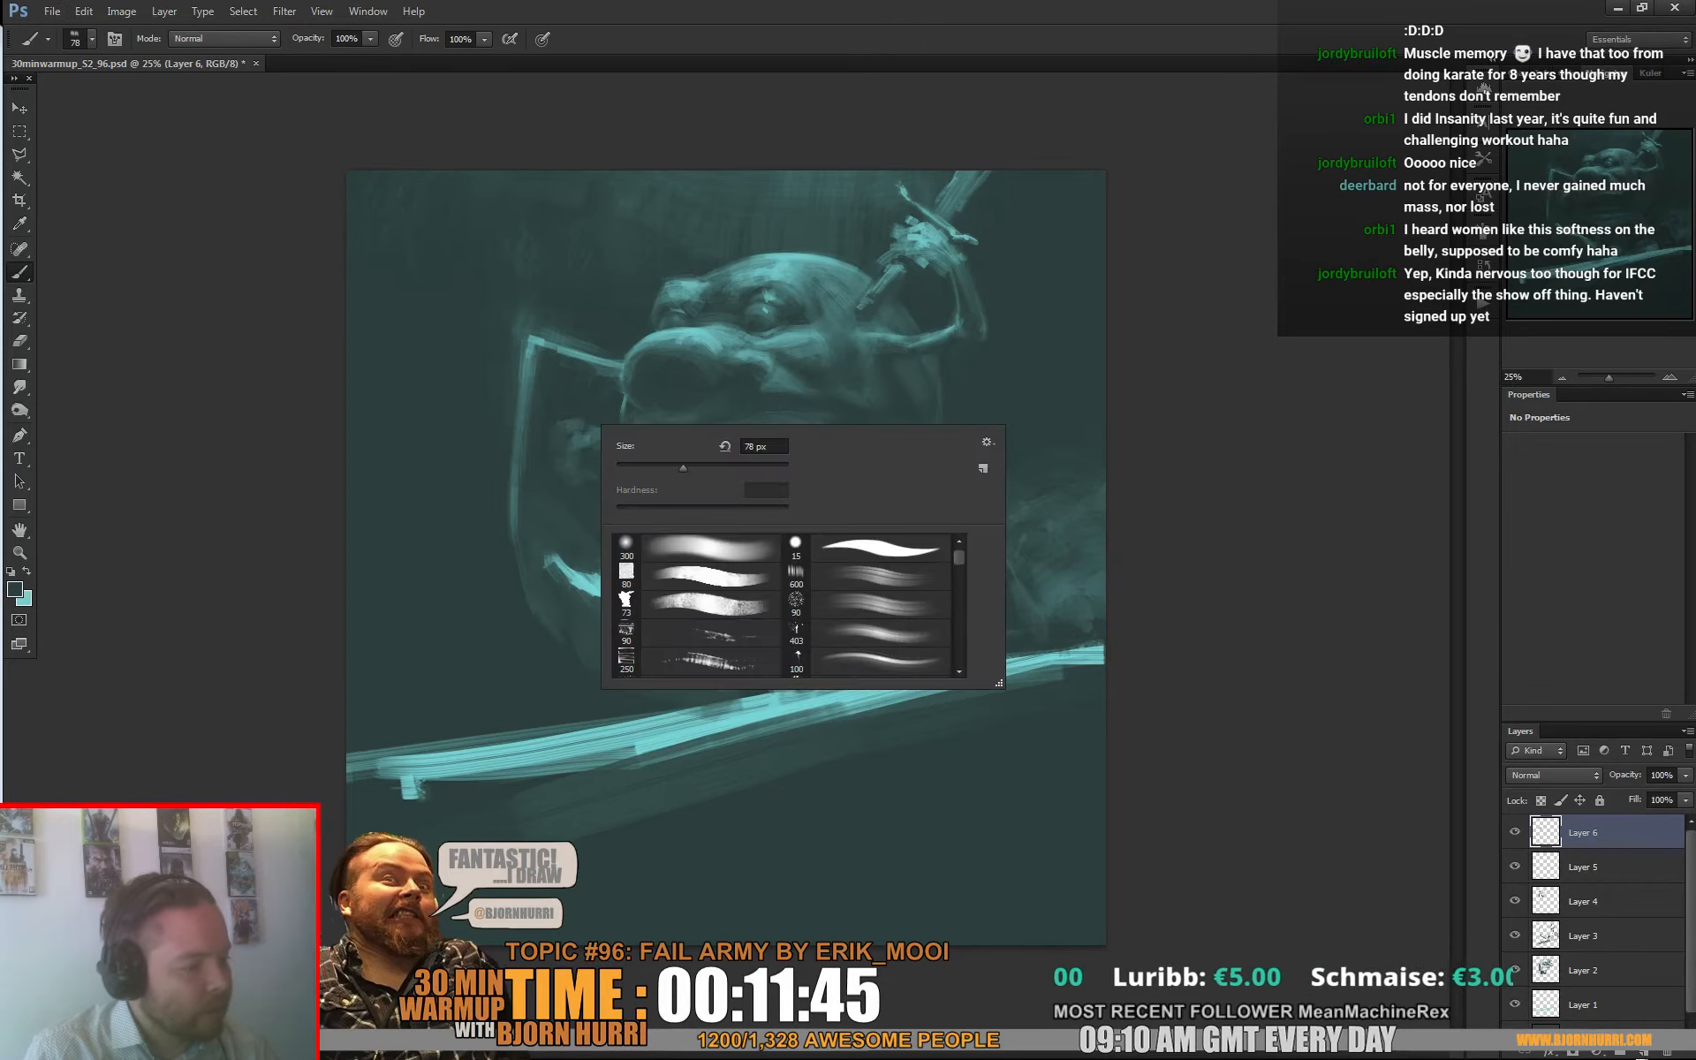
pyautogui.write('45')
pyautogui.press('Return')
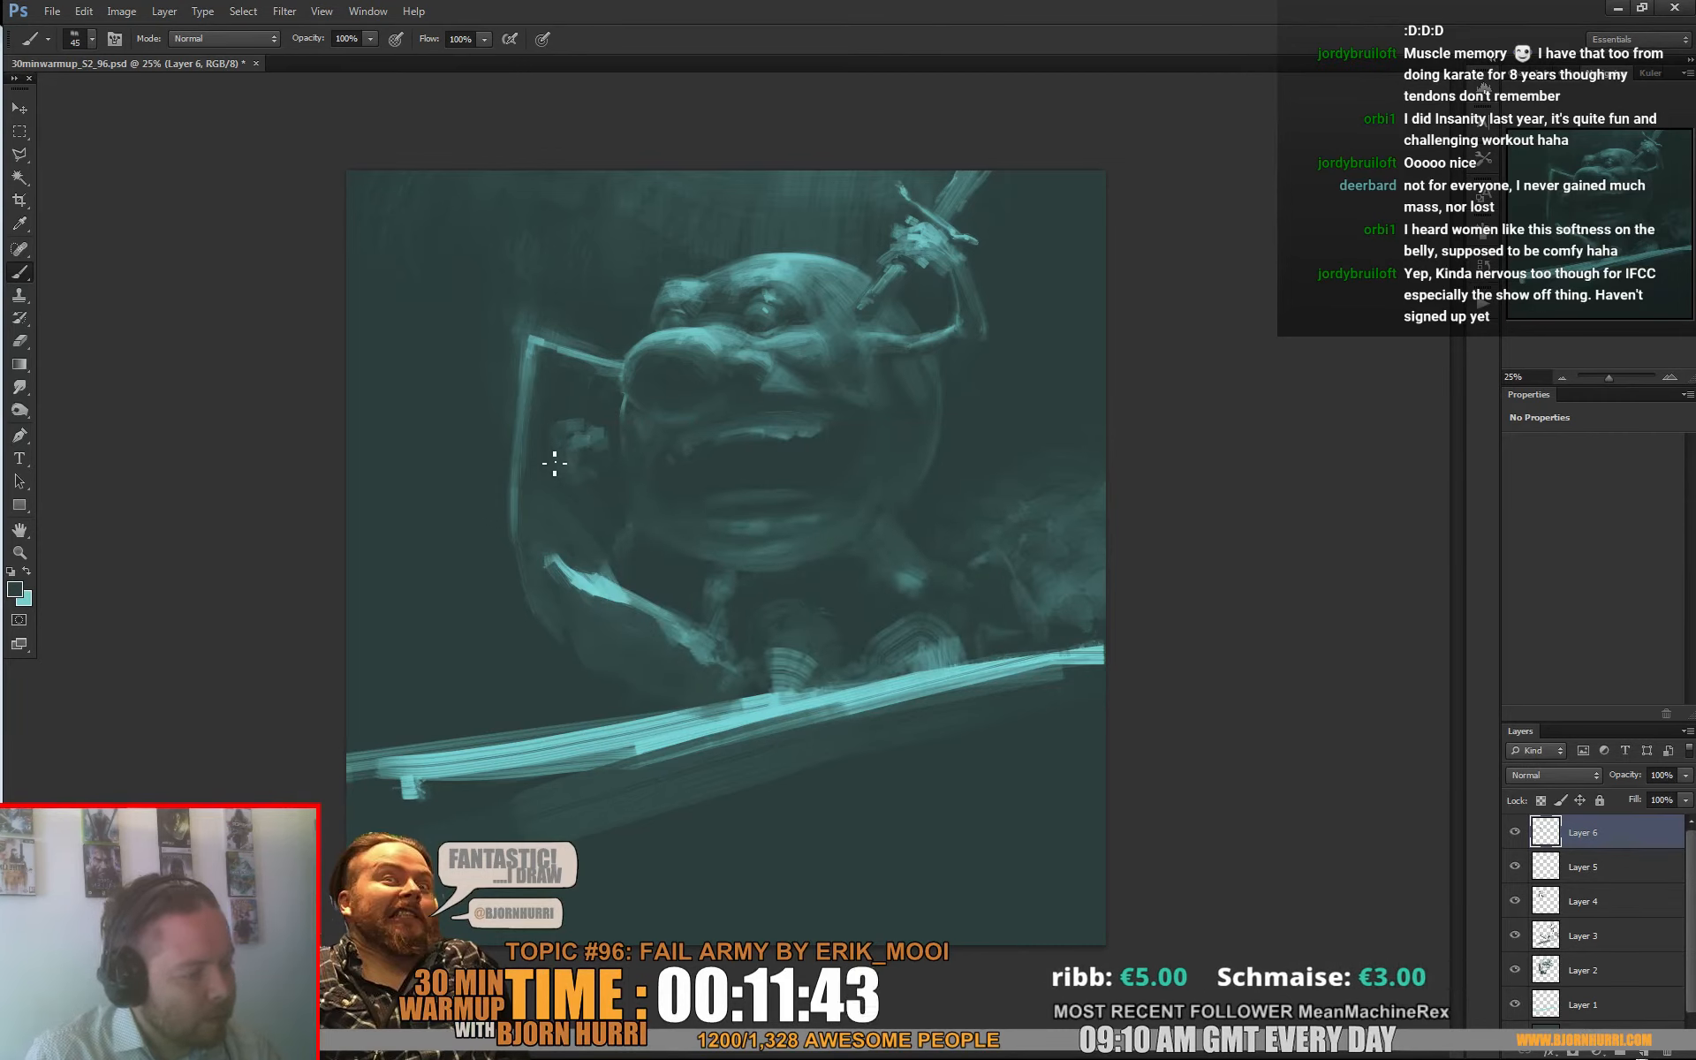
pyautogui.rightClick(607, 482)
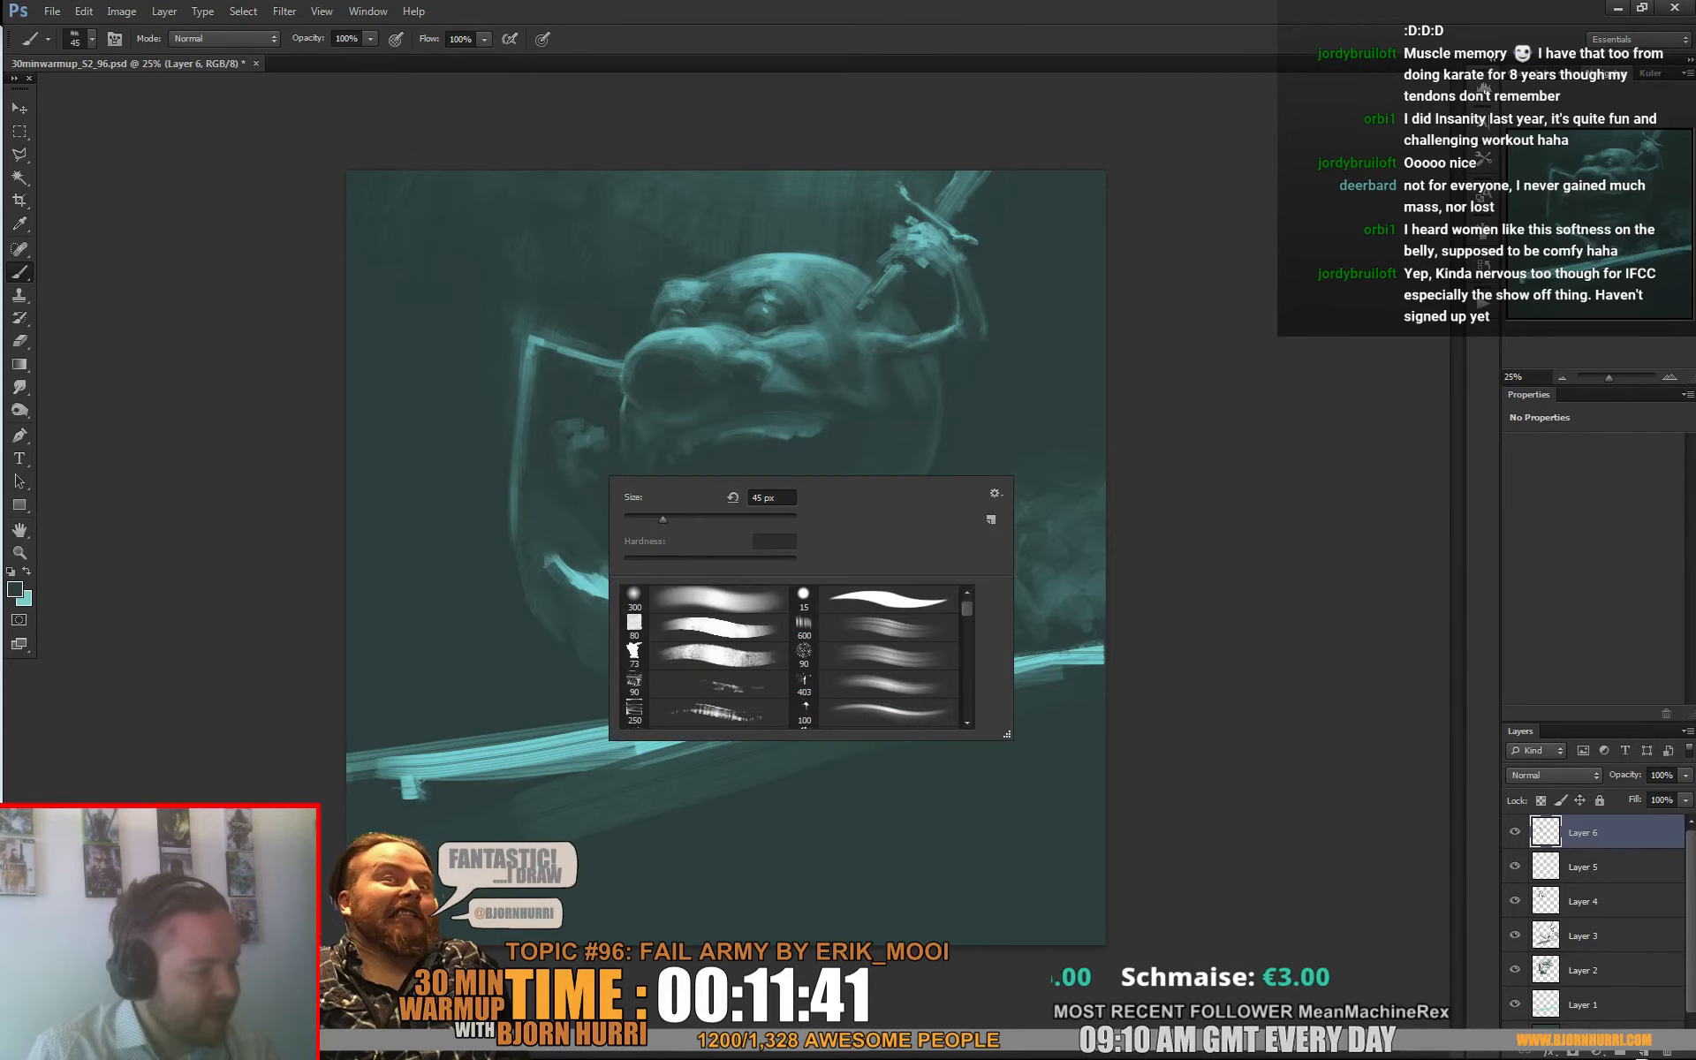
pyautogui.write('67')
pyautogui.press('Return')
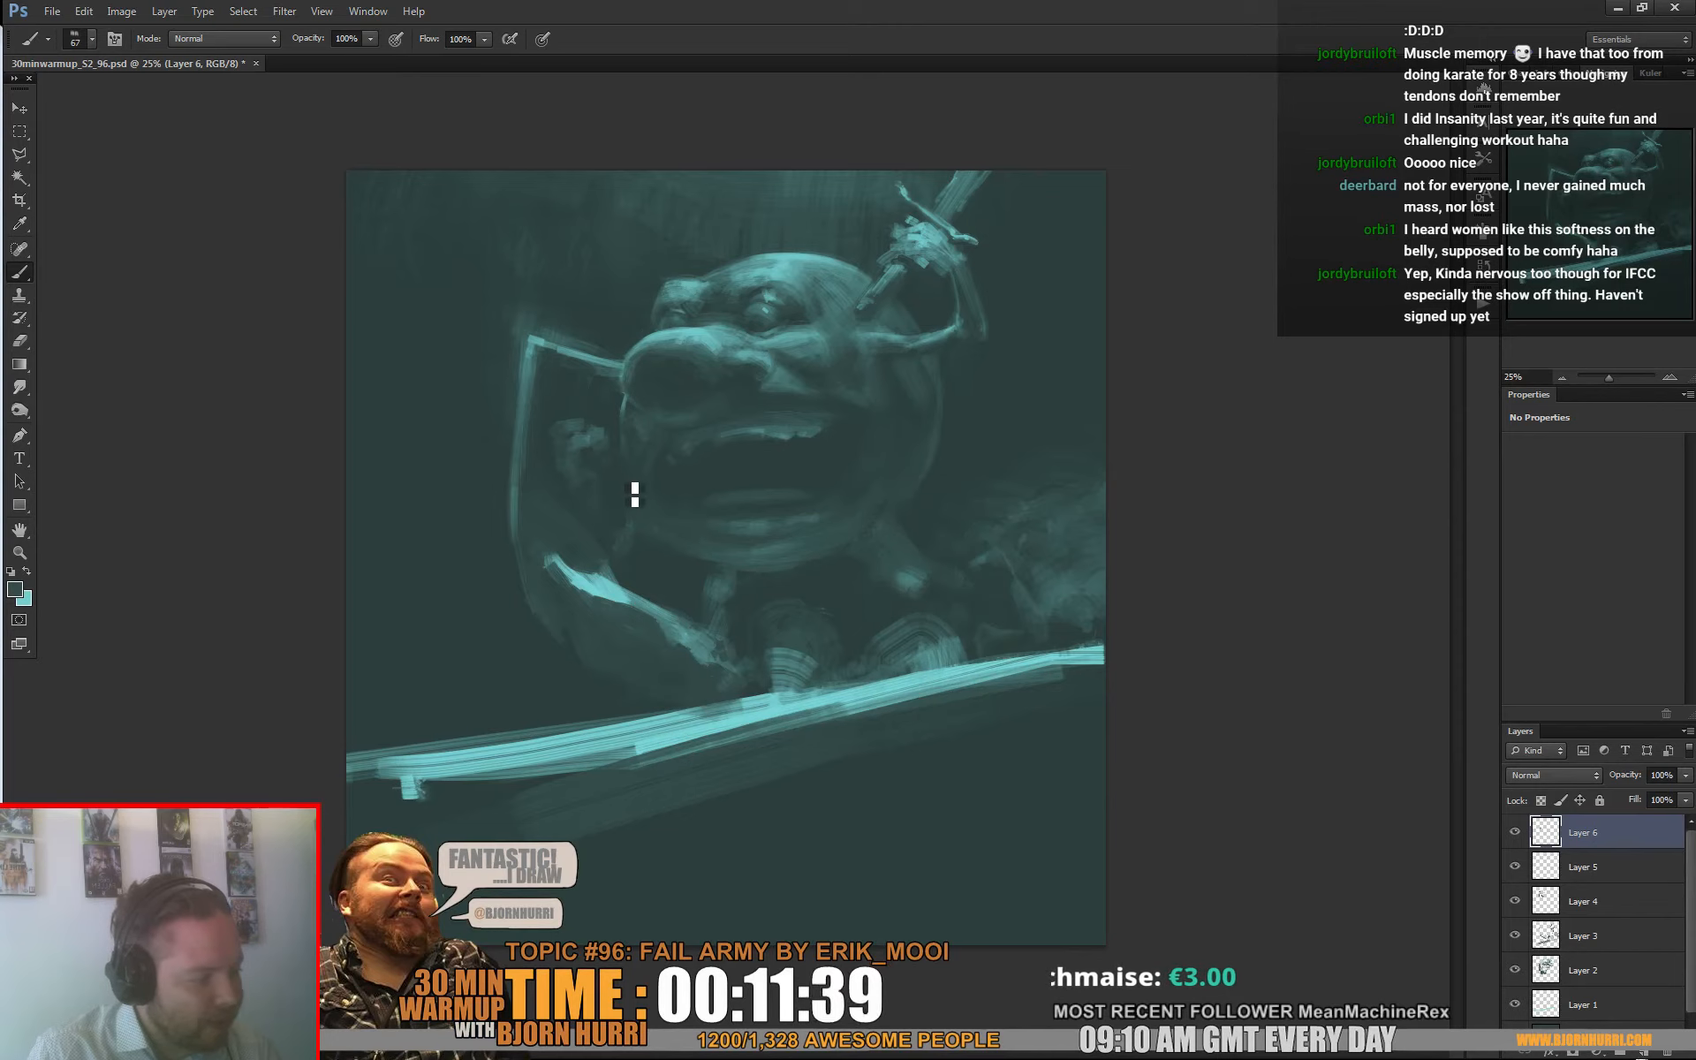
# Step: Define the underside of the hand and the area below it in dark teal at 32 px and 53 px
pyautogui.rightClick(635, 483)
pyautogui.write('32')
pyautogui.press('Return')
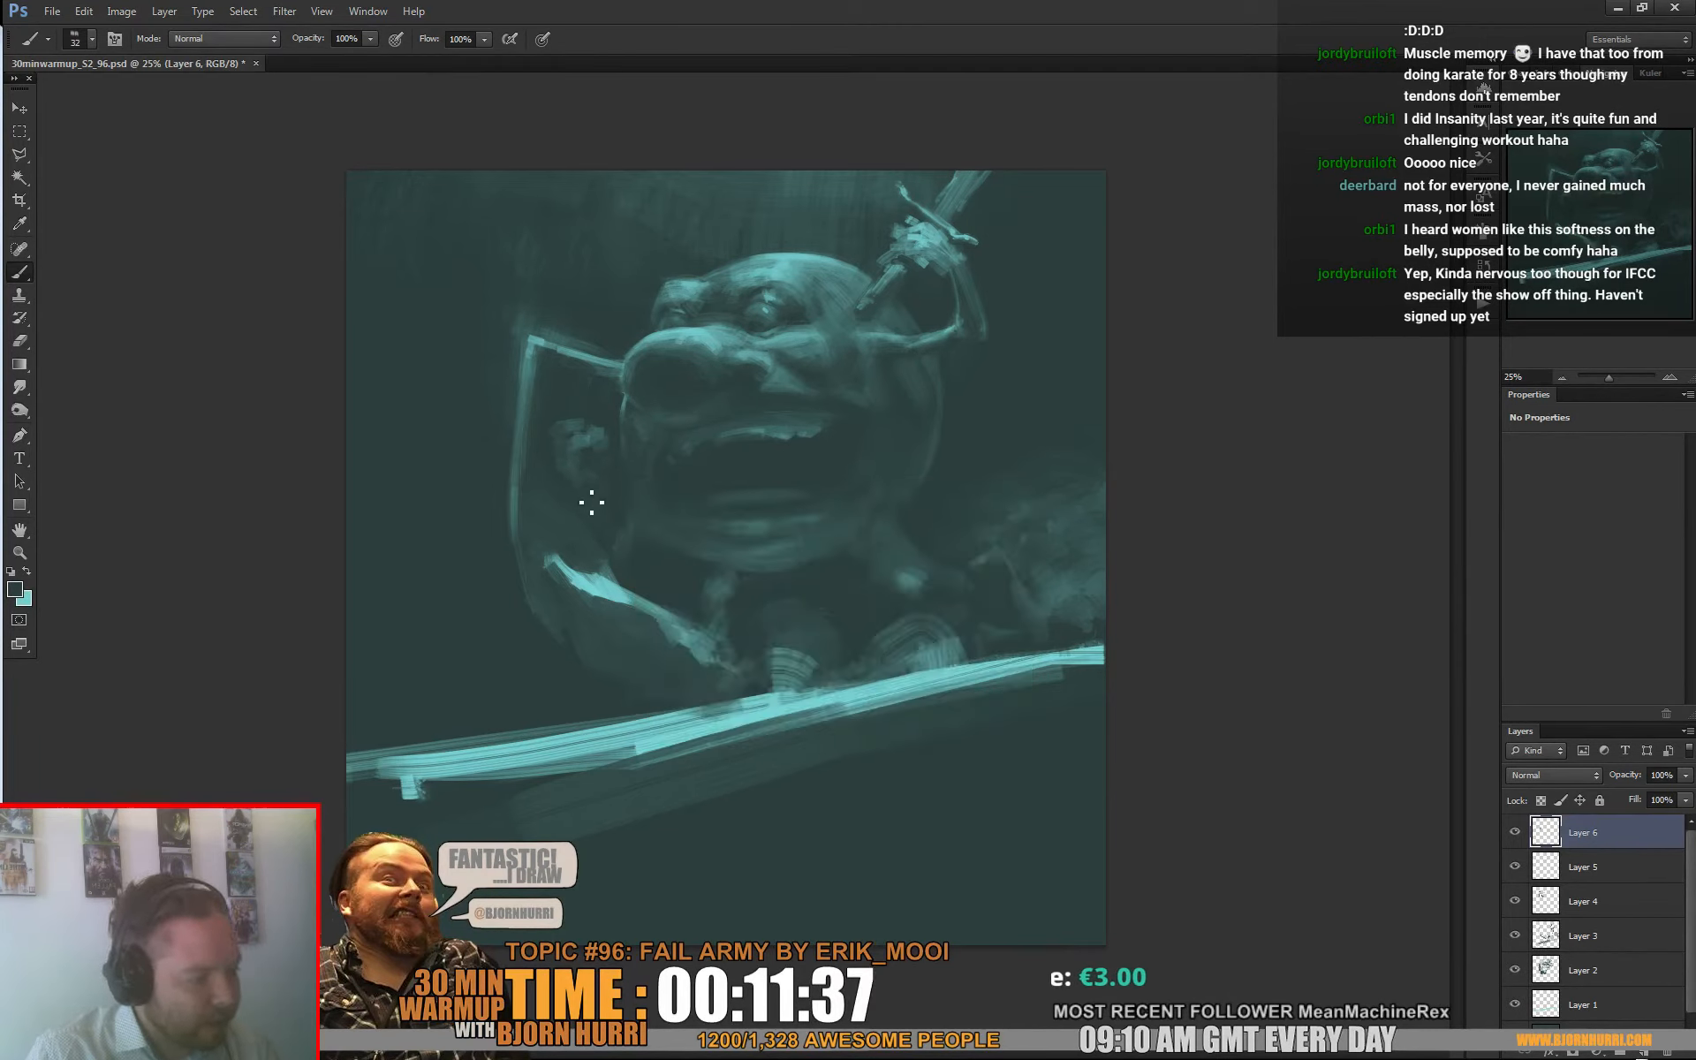
pyautogui.rightClick(659, 528)
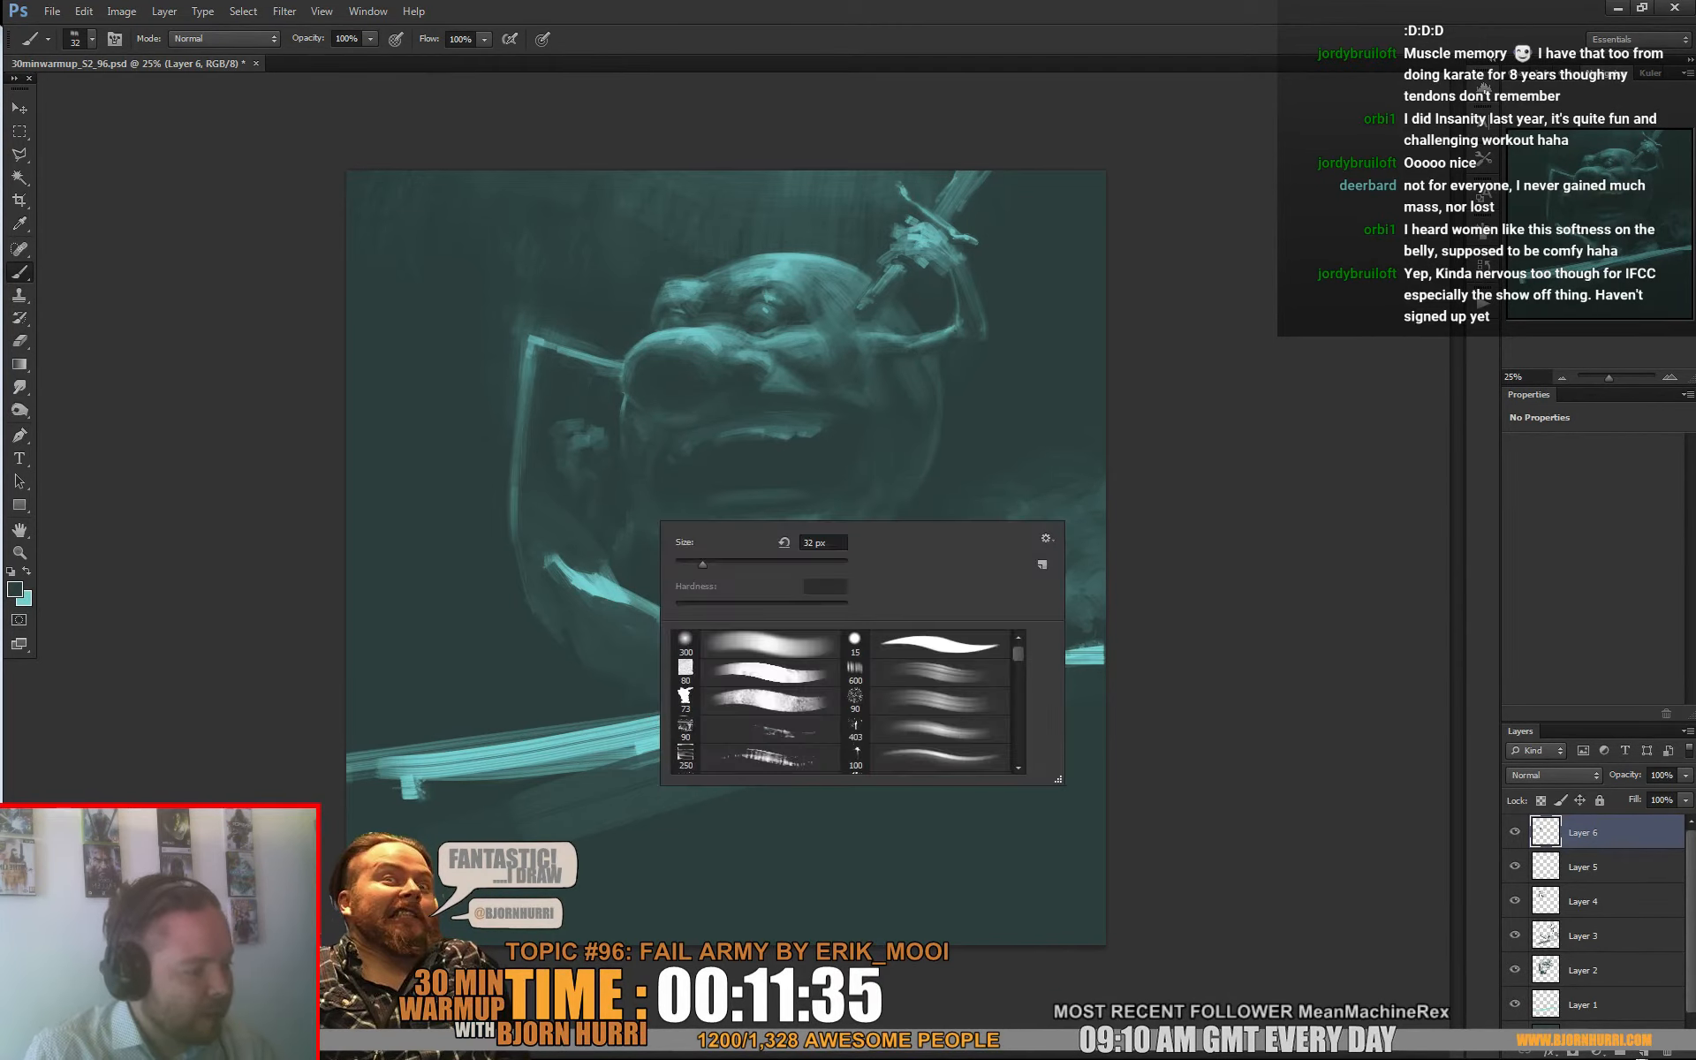
pyautogui.write('53')
pyautogui.press('Return')
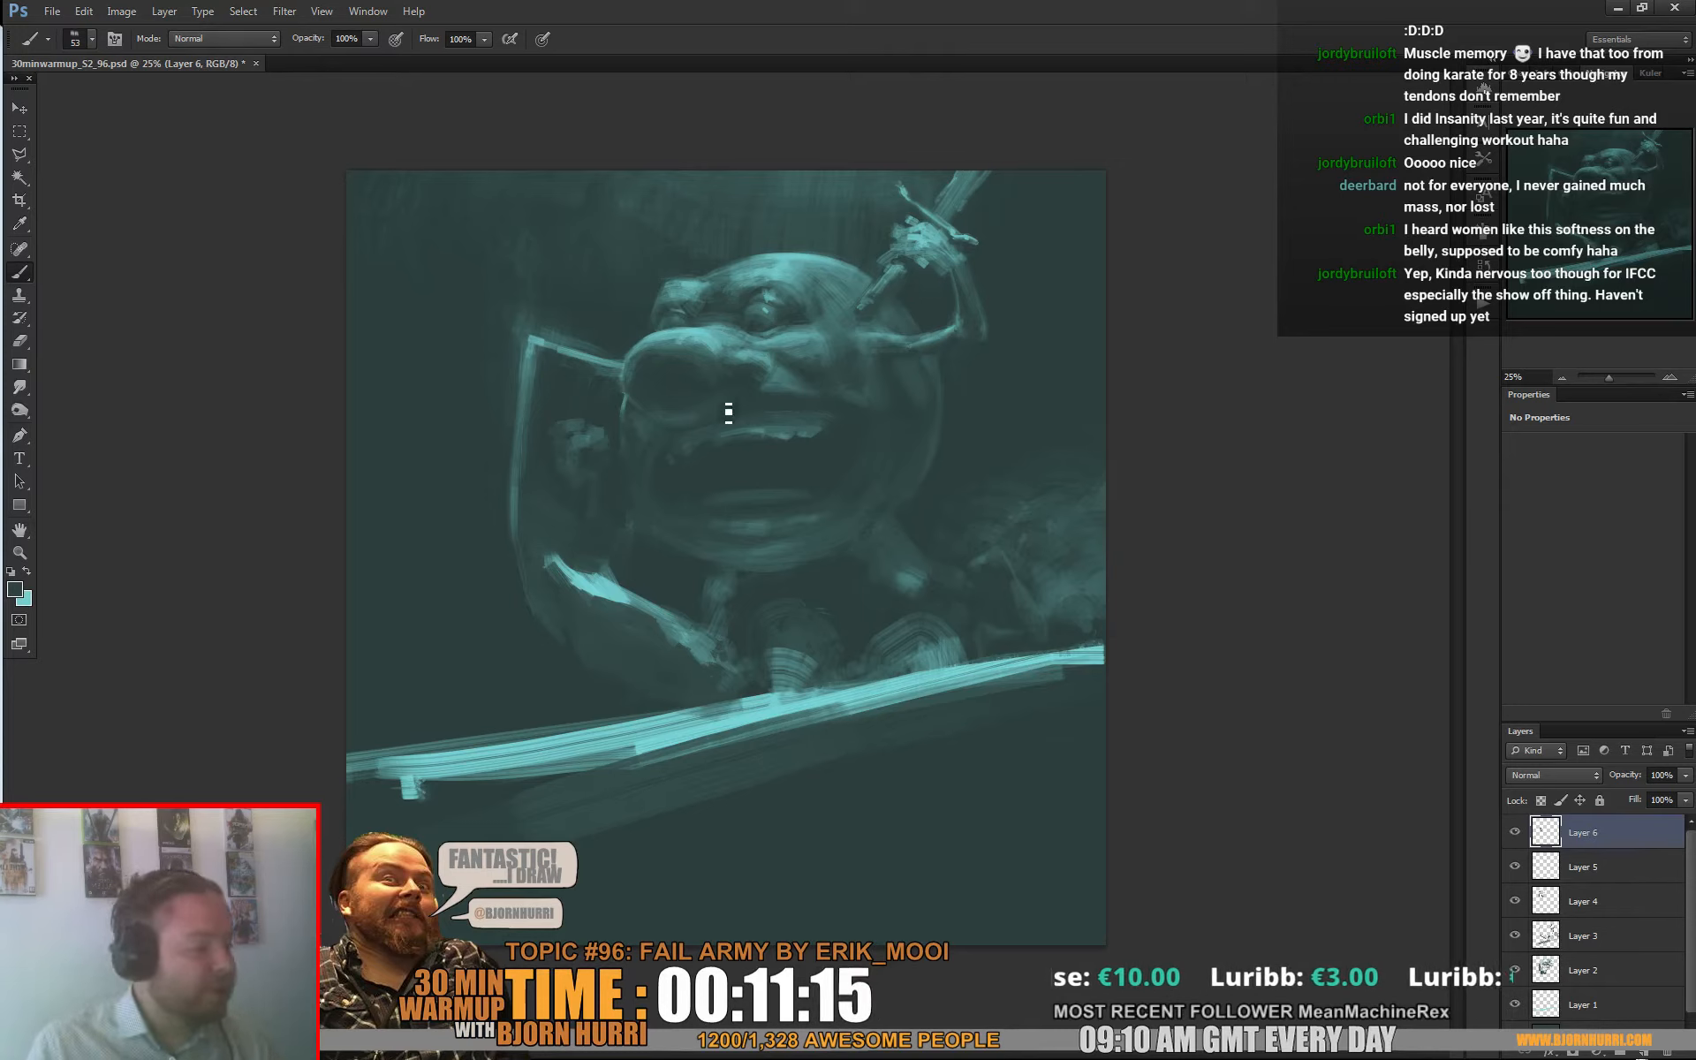
# Step: Refine the knuckles of the hand inside the shield in light teal with the brush at 19 px
pyautogui.rightClick(661, 394)
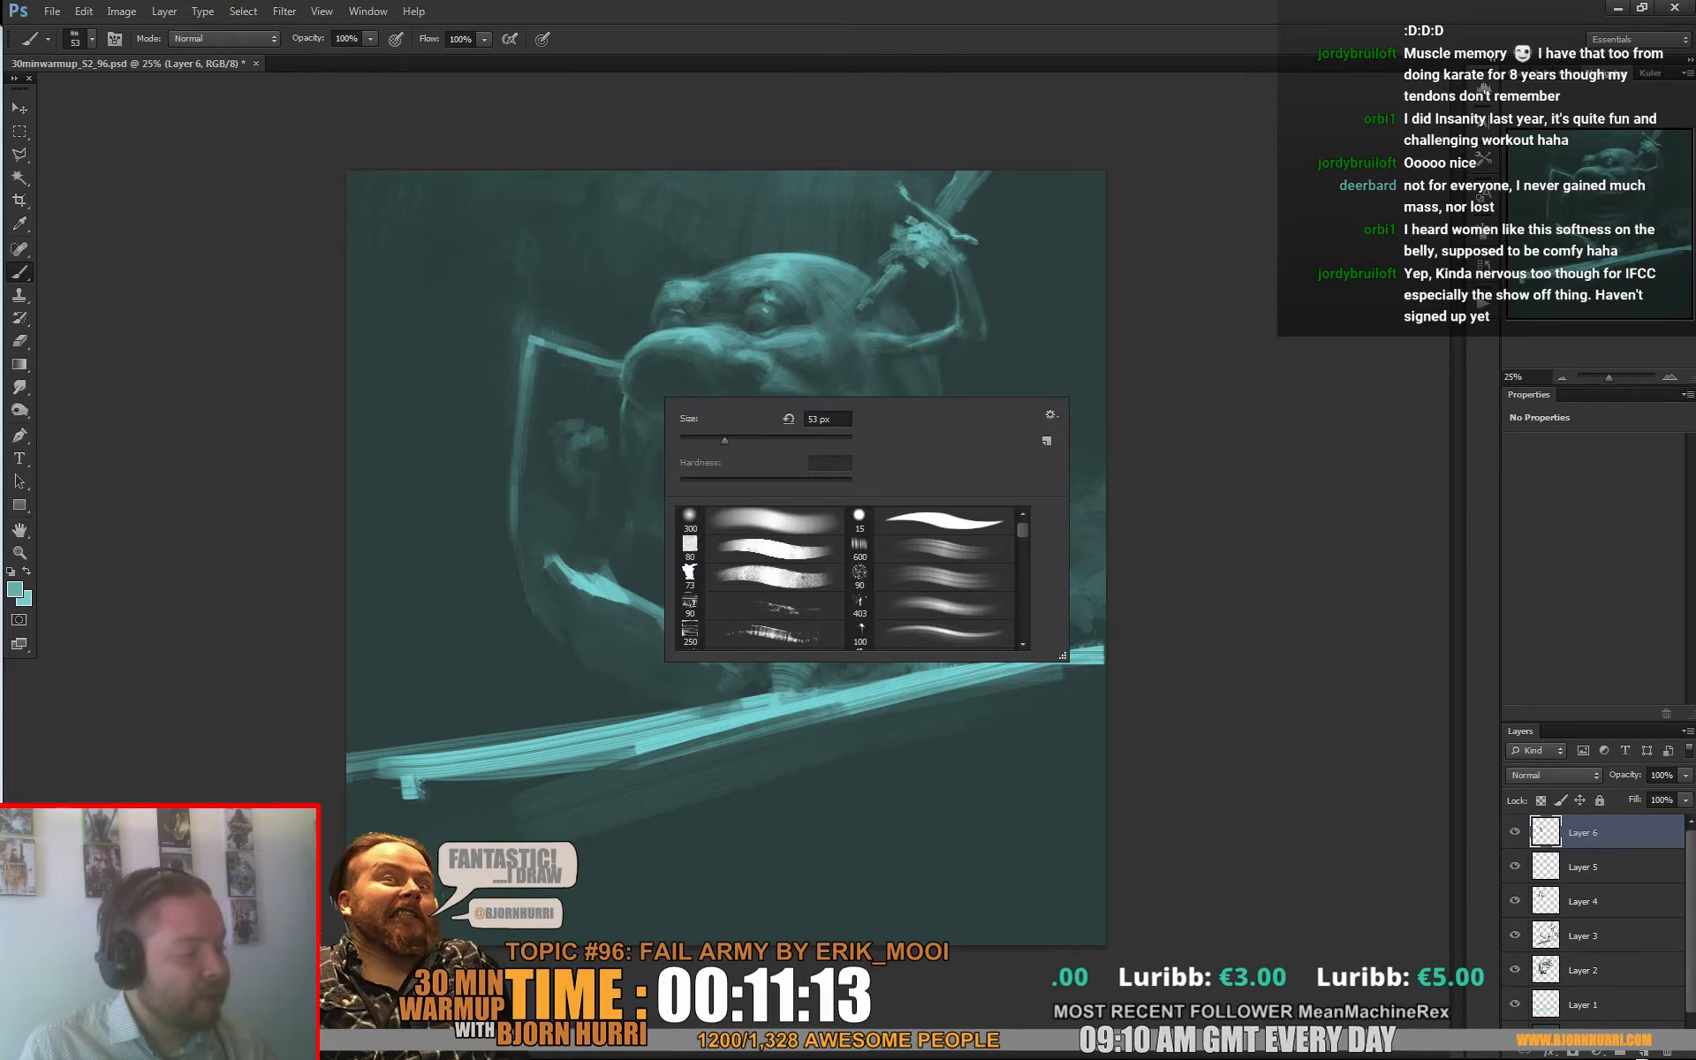
pyautogui.moveTo(723, 440); pyautogui.dragTo(688, 440)
pyautogui.click(572, 427)
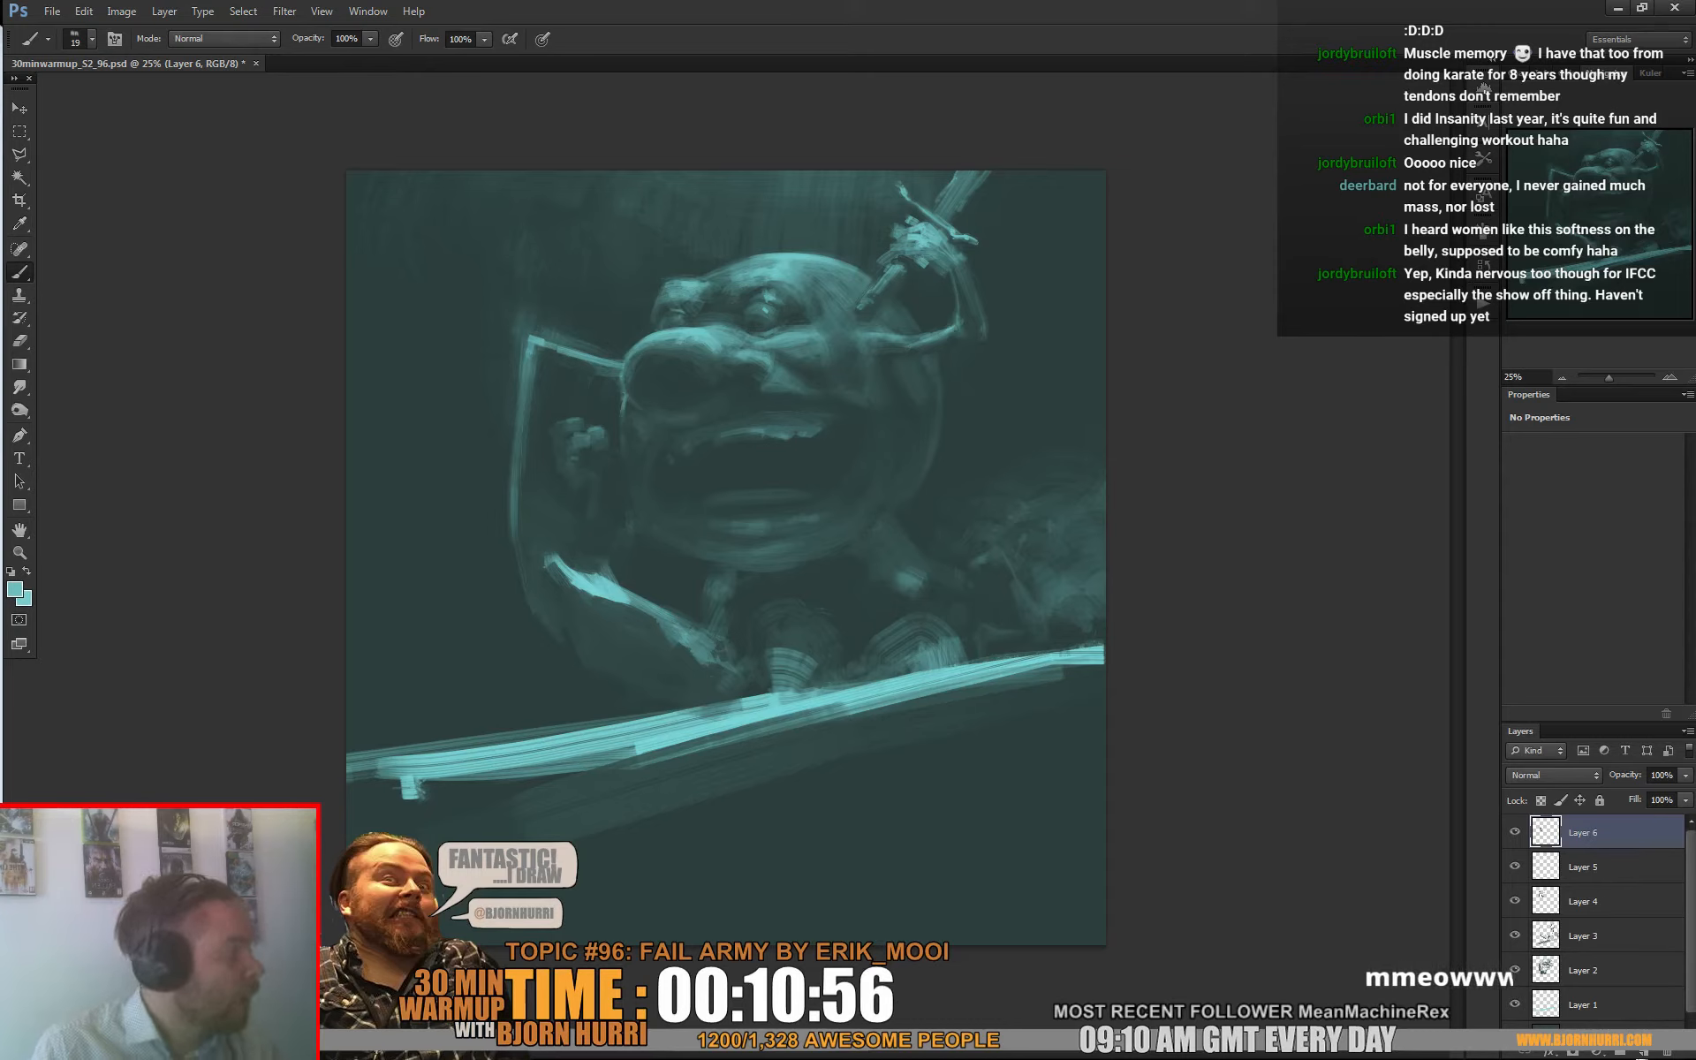
# Step: Refine the brow, the area between the eyes and the forehead with sampled teal tones at 35 px
pyautogui.keyDown('alt'); pyautogui.click(694, 314); pyautogui.keyUp('alt')
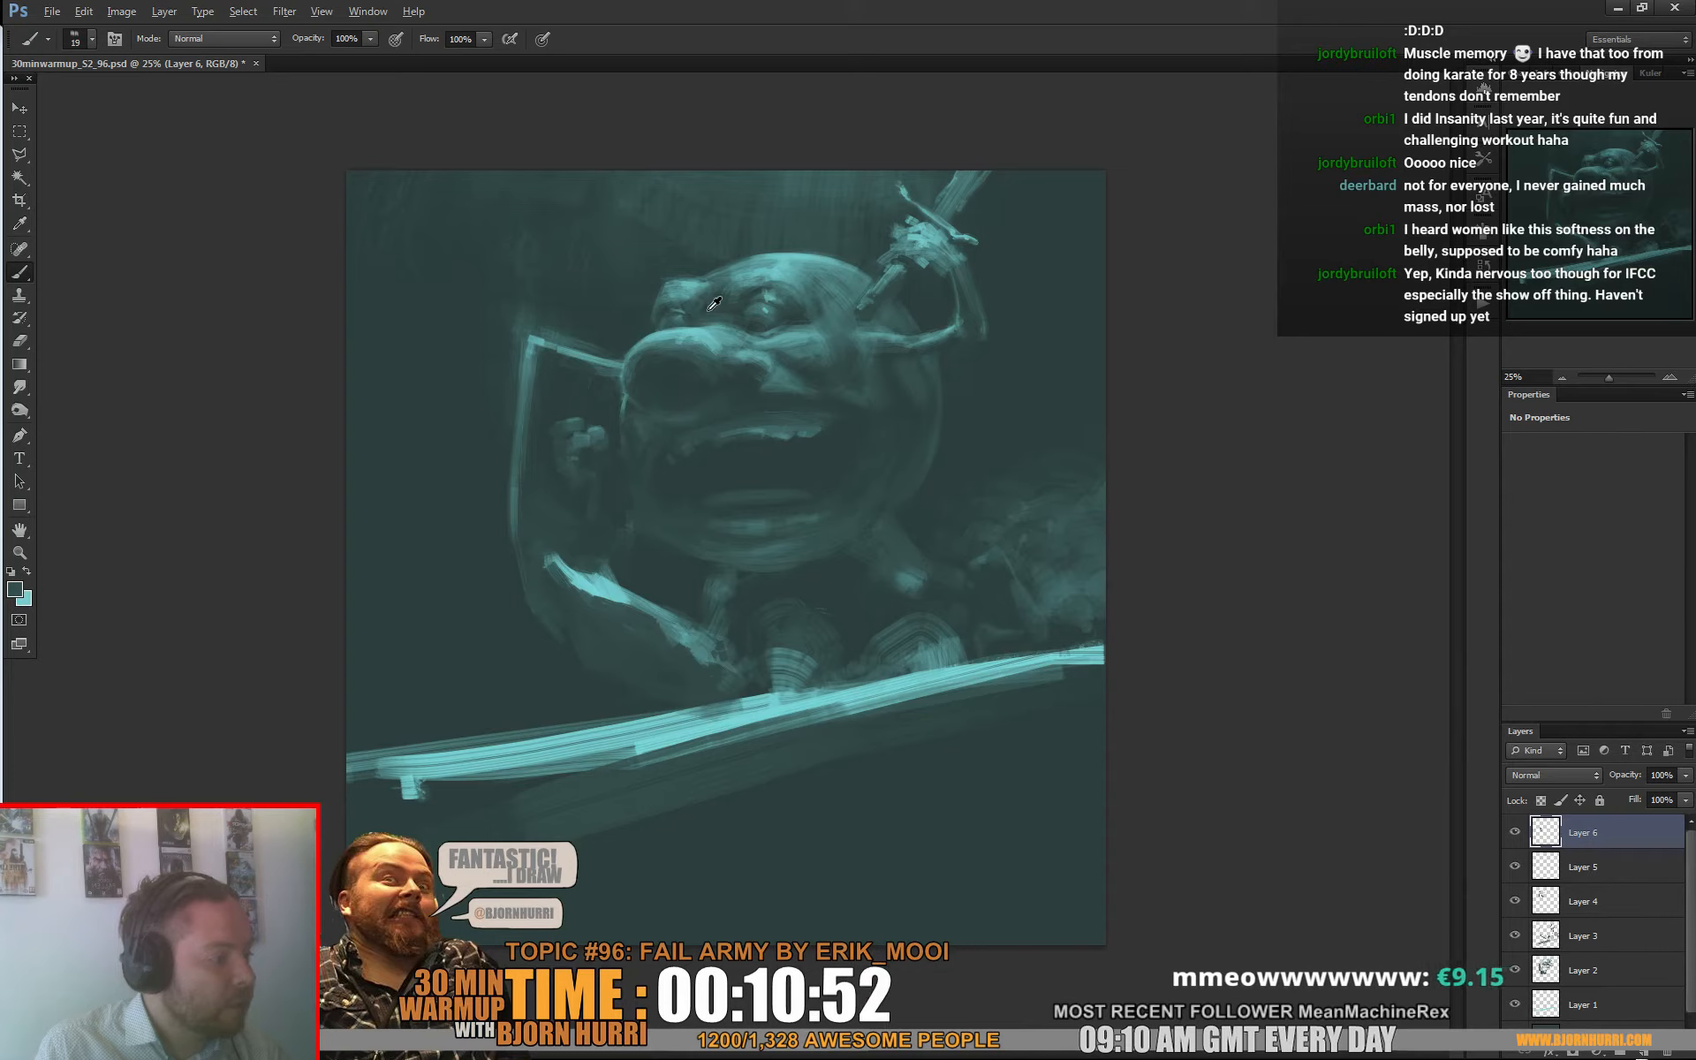
pyautogui.rightClick(698, 300)
pyautogui.keyDown('alt'); pyautogui.click(695, 281); pyautogui.keyUp('alt')
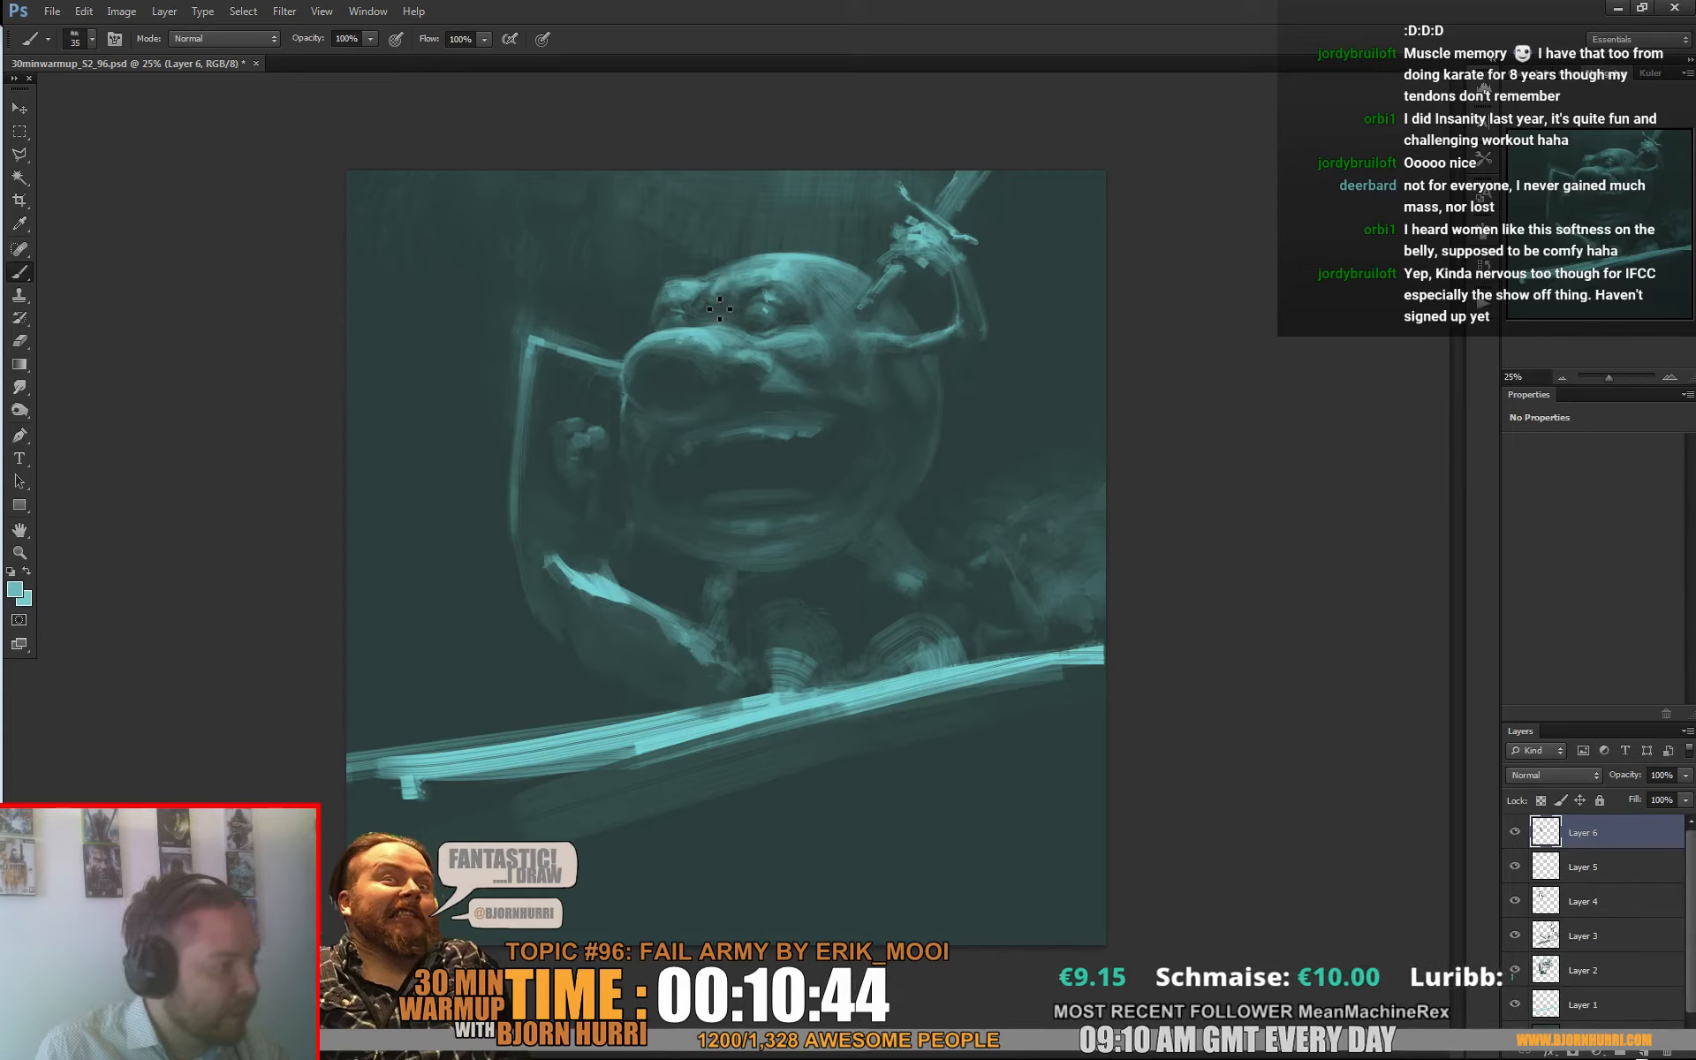
pyautogui.keyDown('alt'); pyautogui.click(738, 302); pyautogui.keyUp('alt')
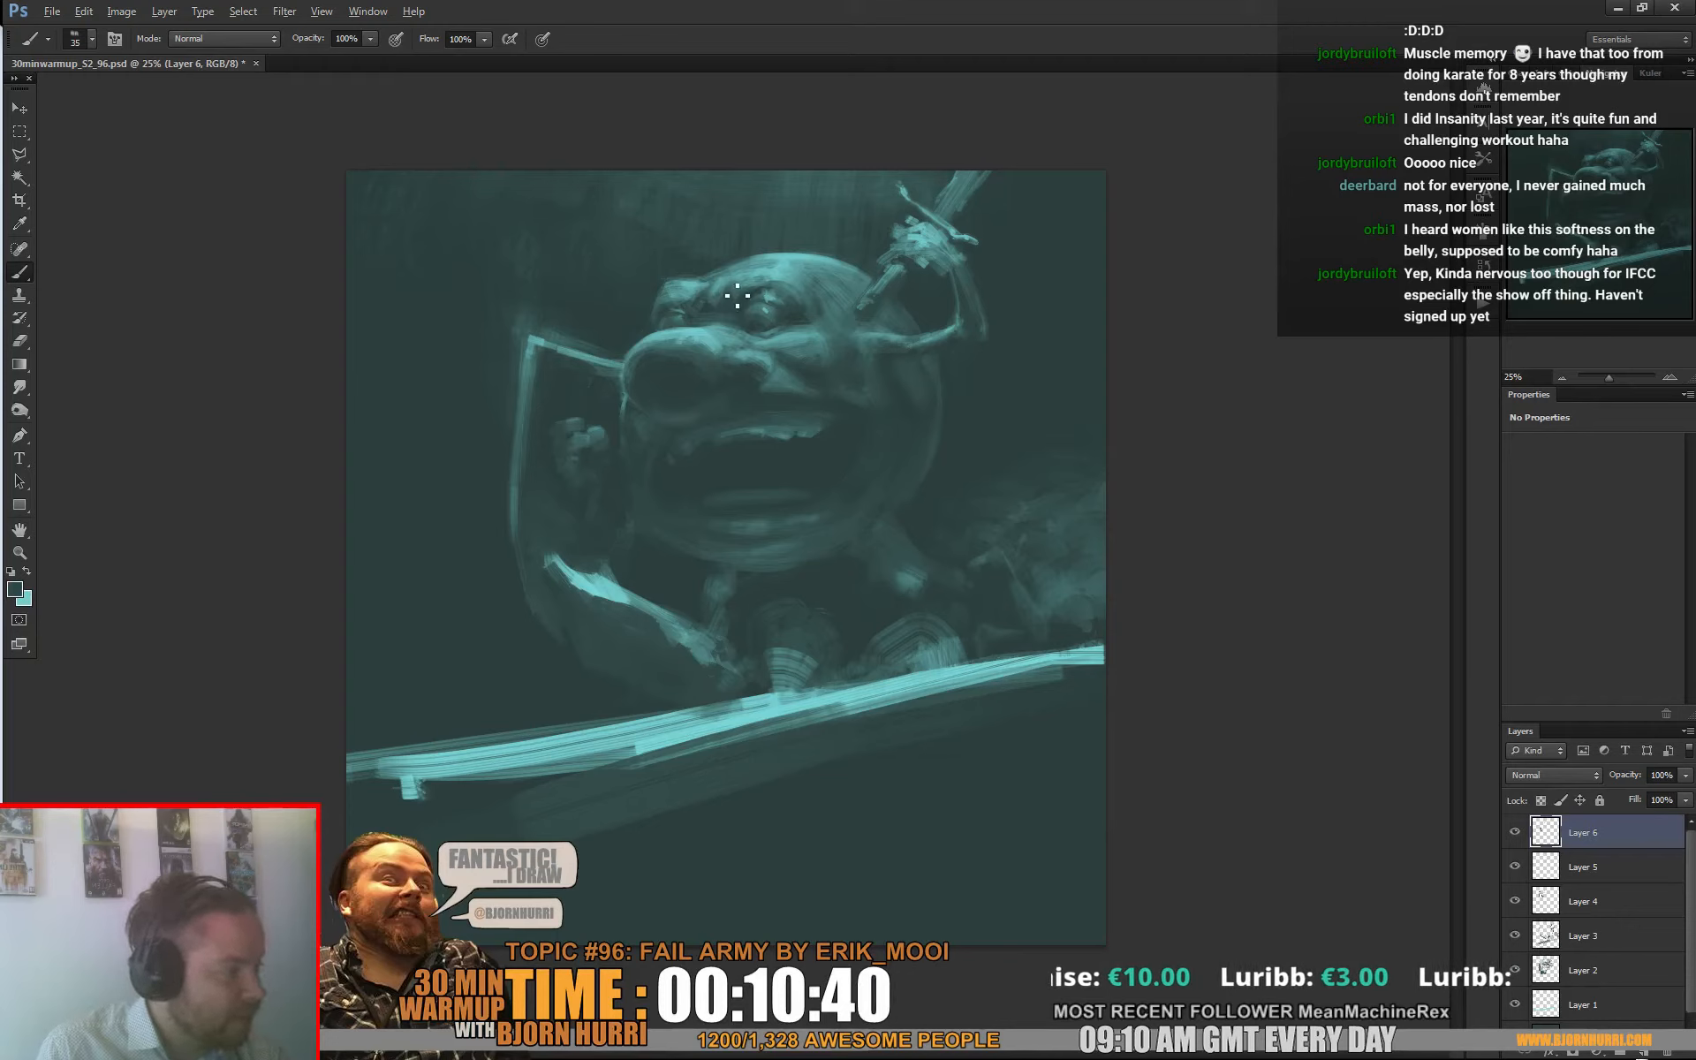
pyautogui.keyDown('alt'); pyautogui.click(782, 270); pyautogui.keyUp('alt')
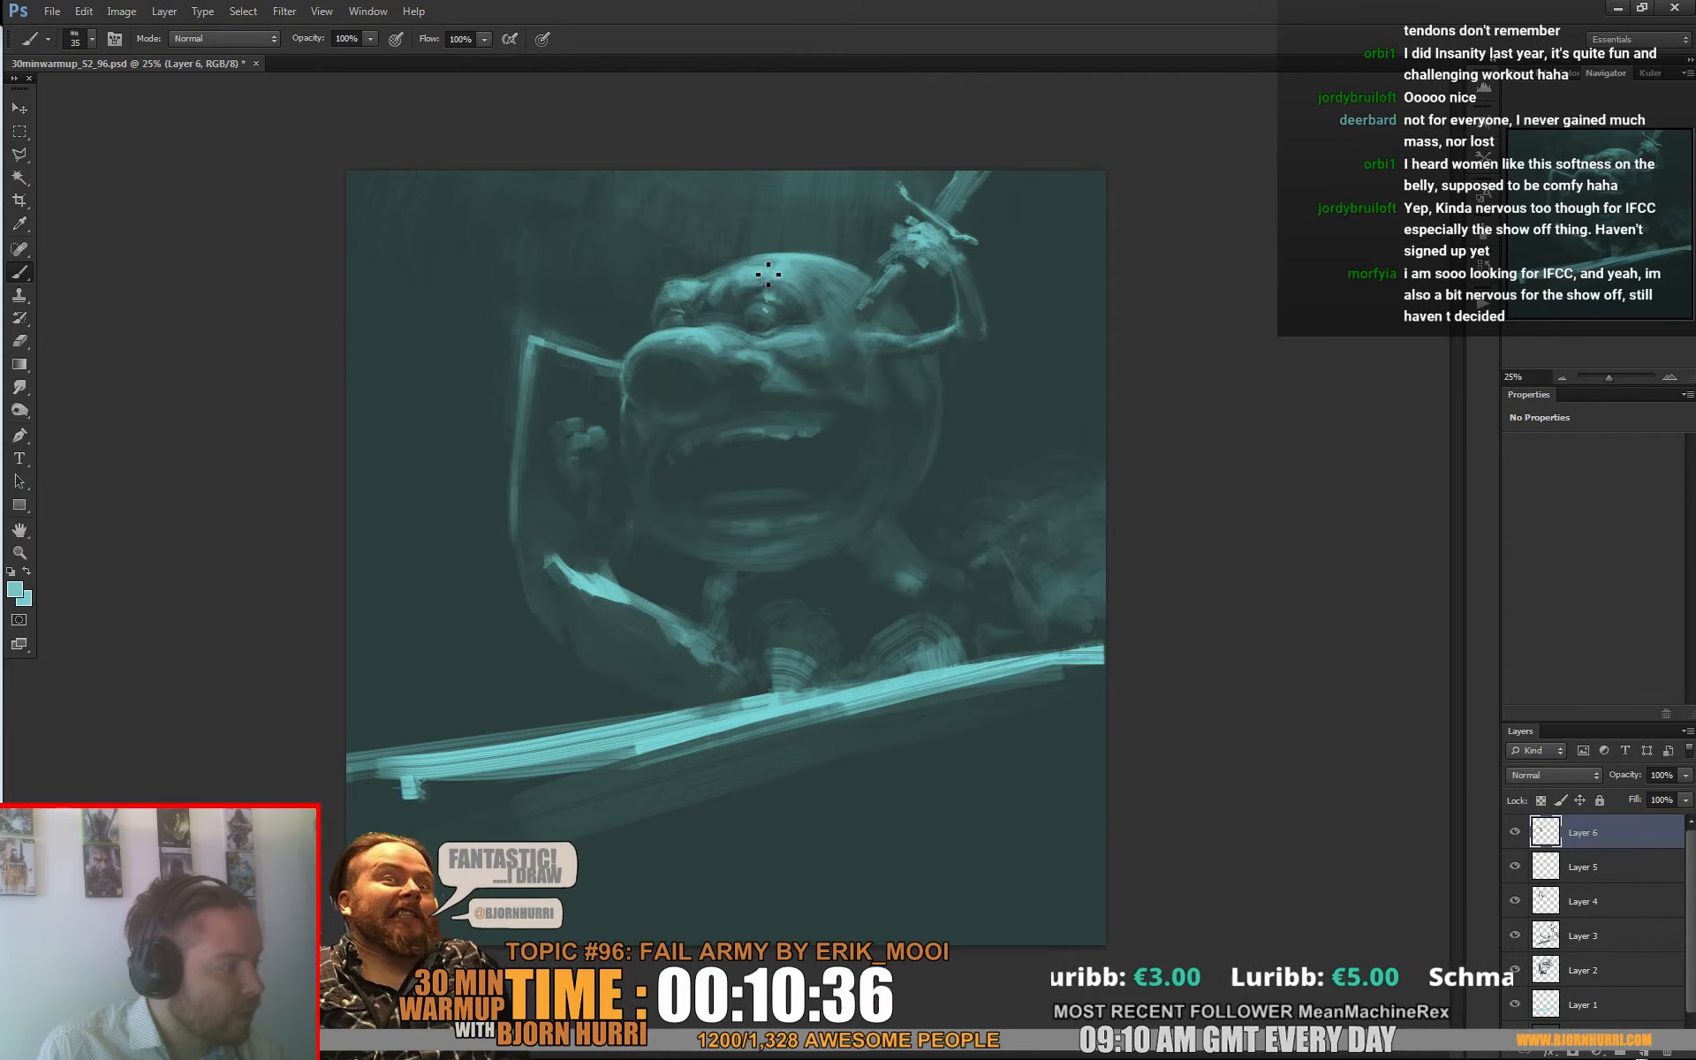
pyautogui.keyDown('alt'); pyautogui.click(789, 255); pyautogui.keyUp('alt')
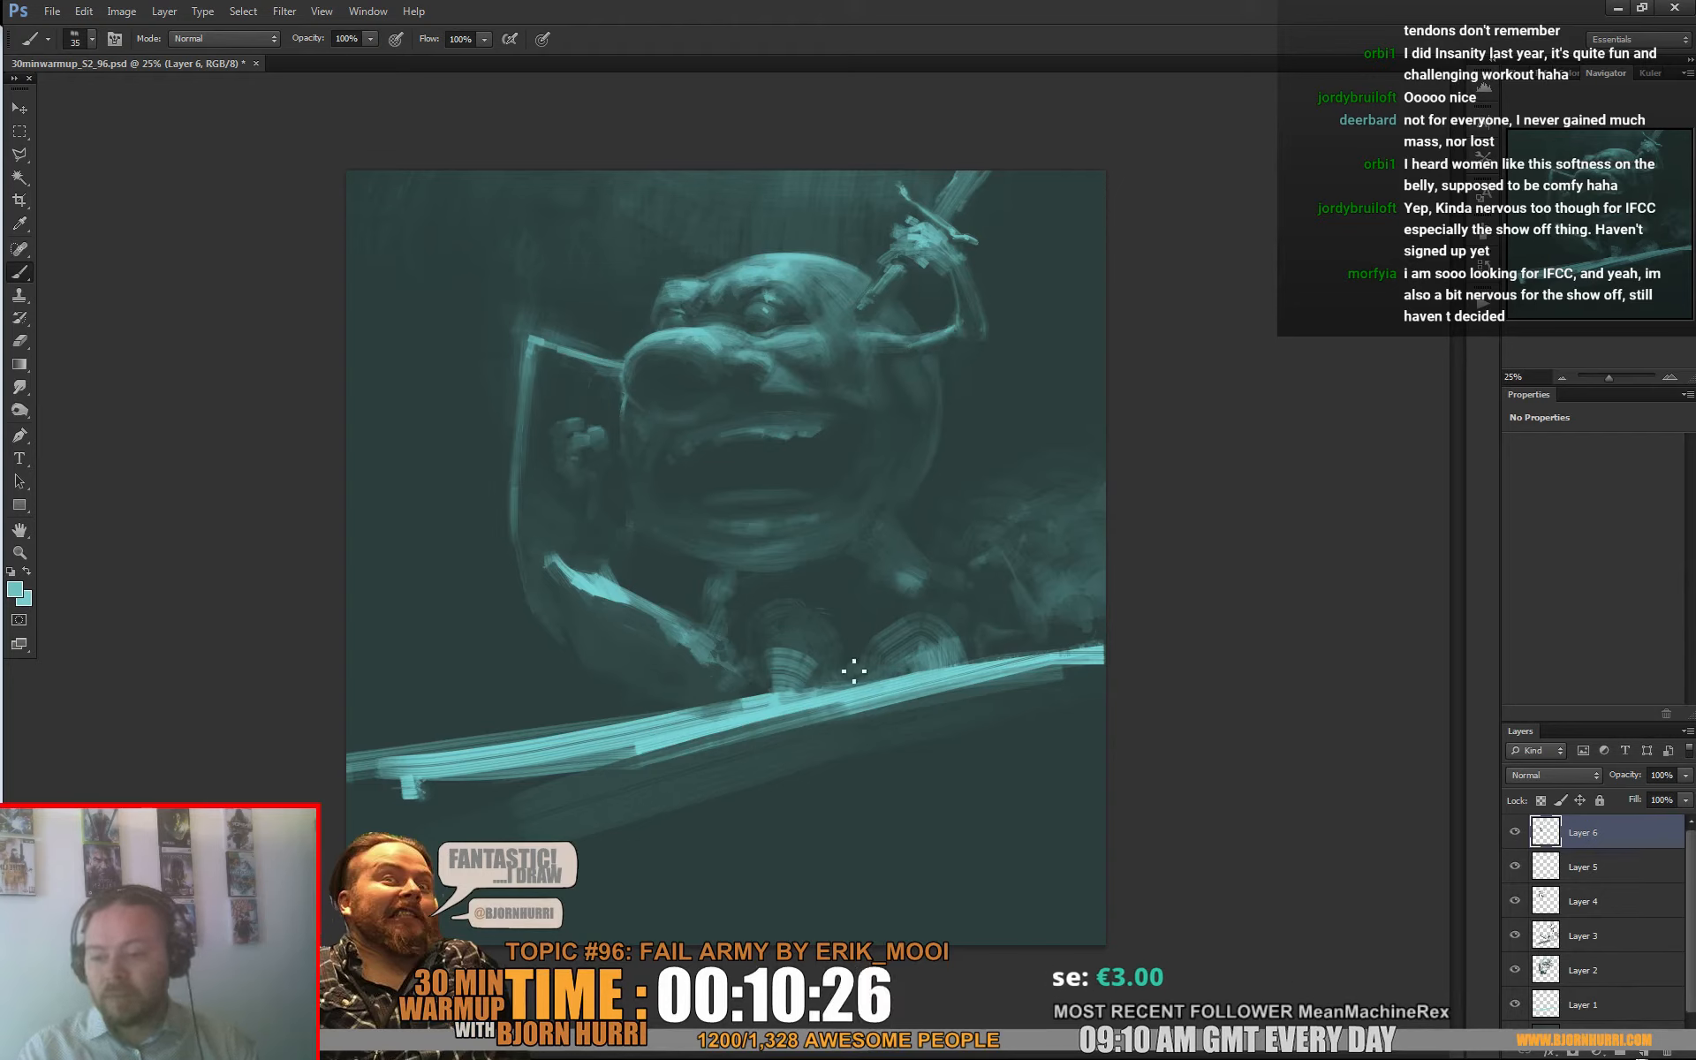
# Step: Create a new layer and streak the background between the shield and the ledge with sampled teals using a 463 px brush
pyautogui.rightClick(835, 750)
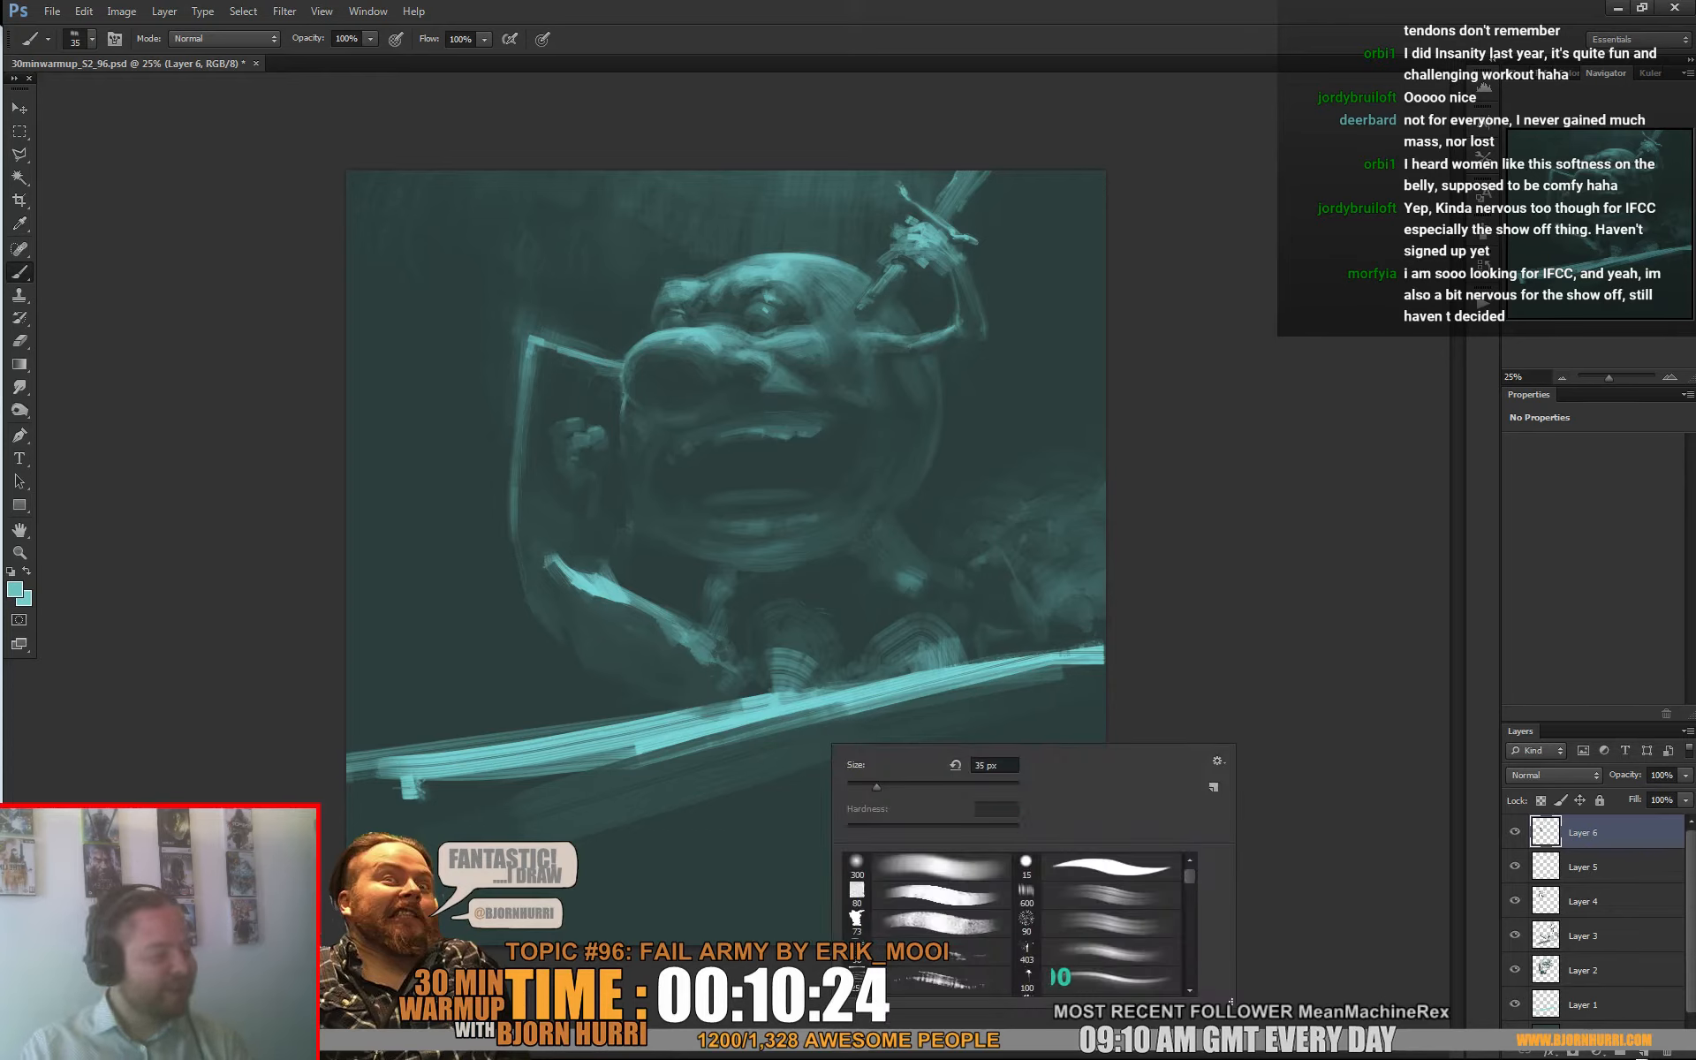
pyautogui.write('463')
pyautogui.press('Return')
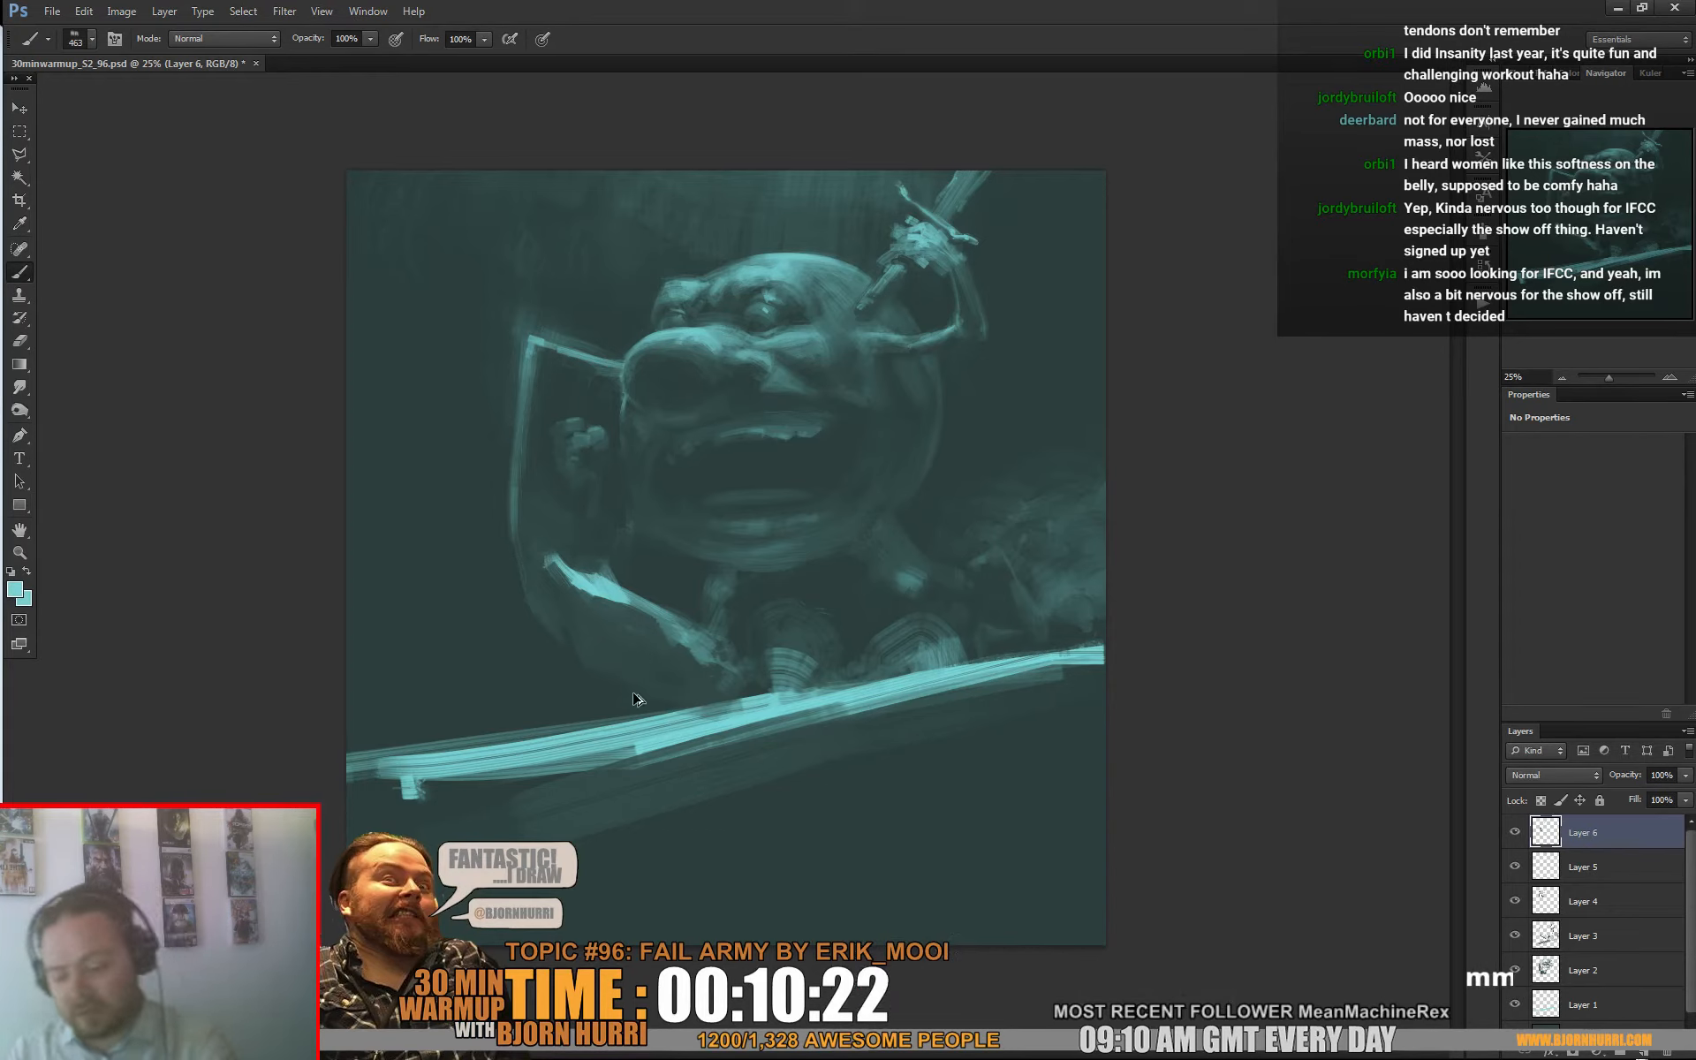
pyautogui.hotkey('ctrl', 'shift', 'alt', 'n')
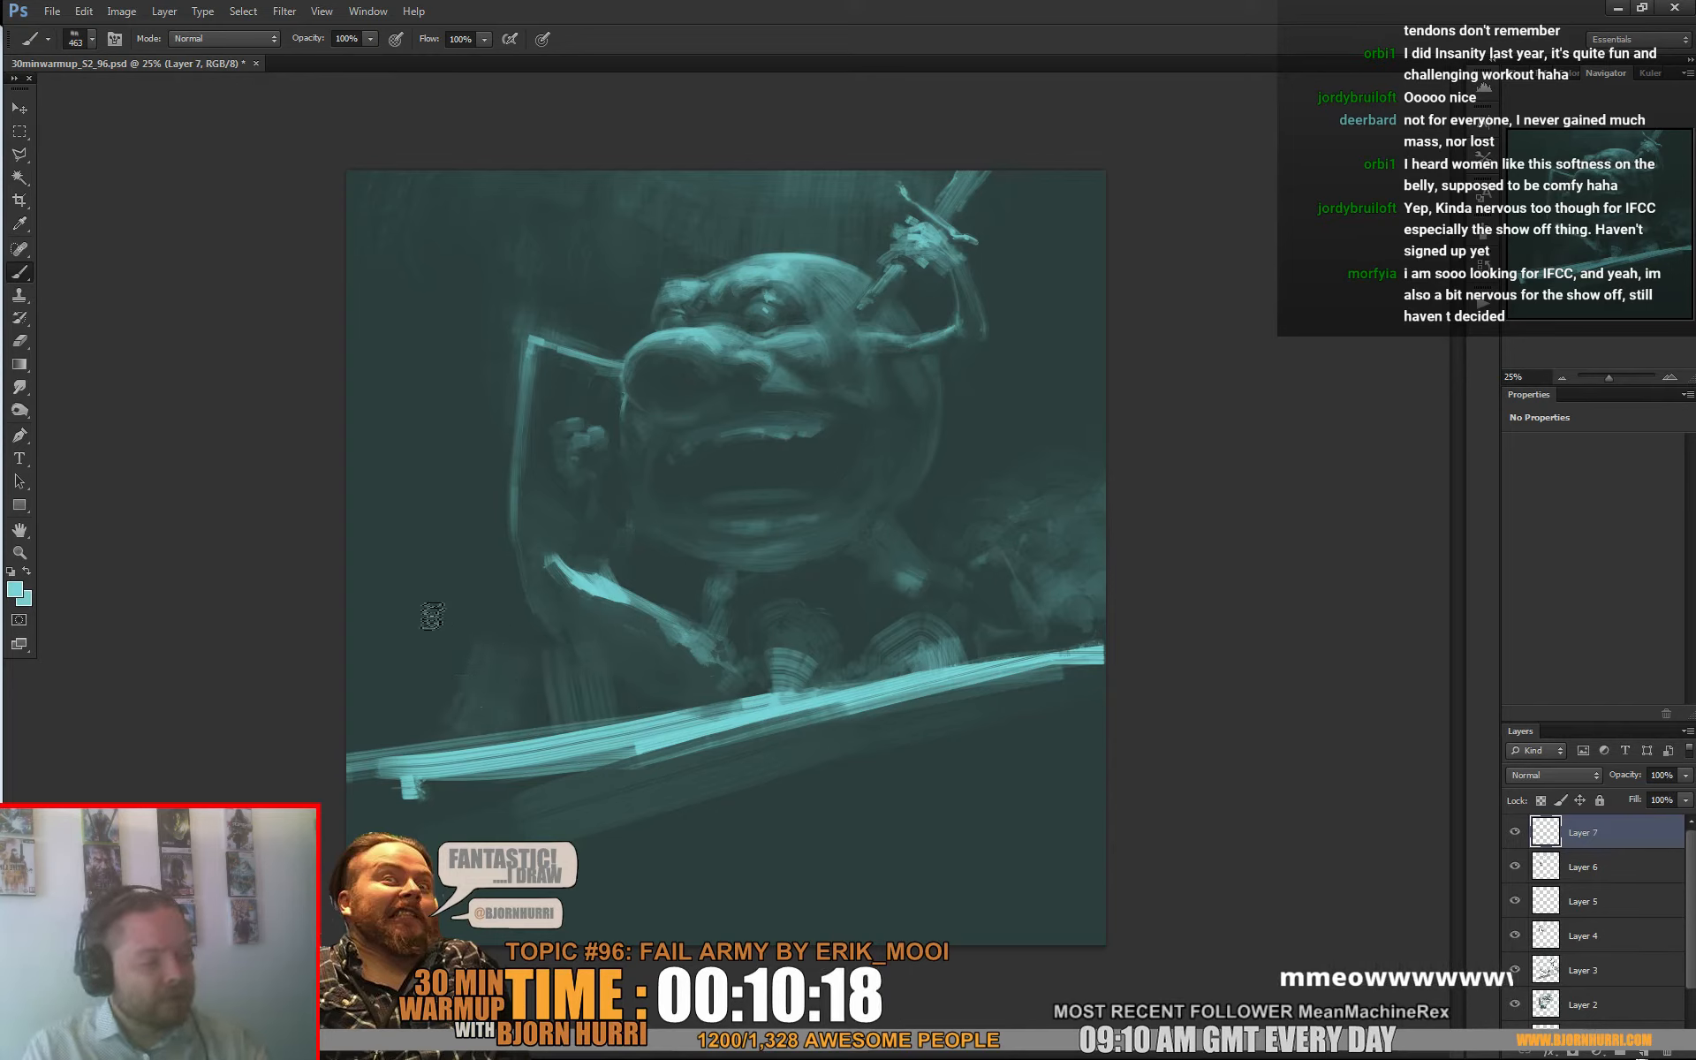
pyautogui.moveTo(401, 621); pyautogui.dragTo(366, 689)
pyautogui.moveTo(464, 609); pyautogui.dragTo(442, 508)
pyautogui.keyDown('alt'); pyautogui.click(411, 556); pyautogui.keyUp('alt')
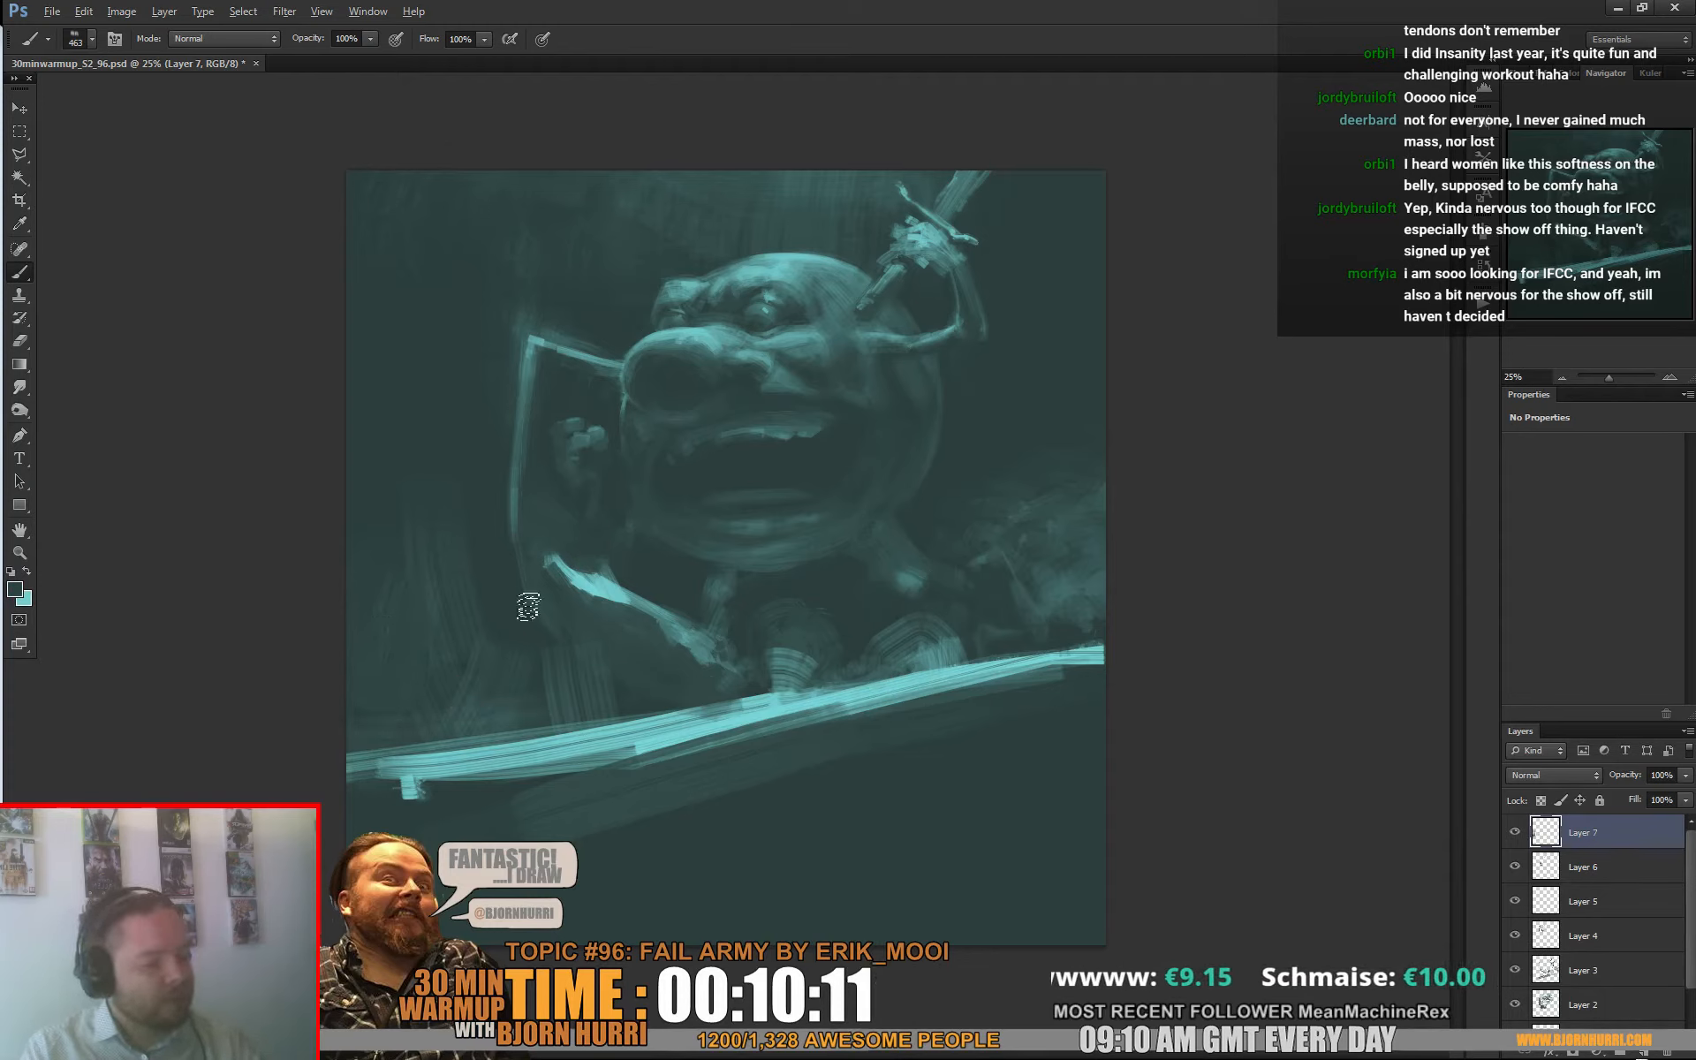
pyautogui.keyDown('alt'); pyautogui.click(623, 700); pyautogui.keyUp('alt')
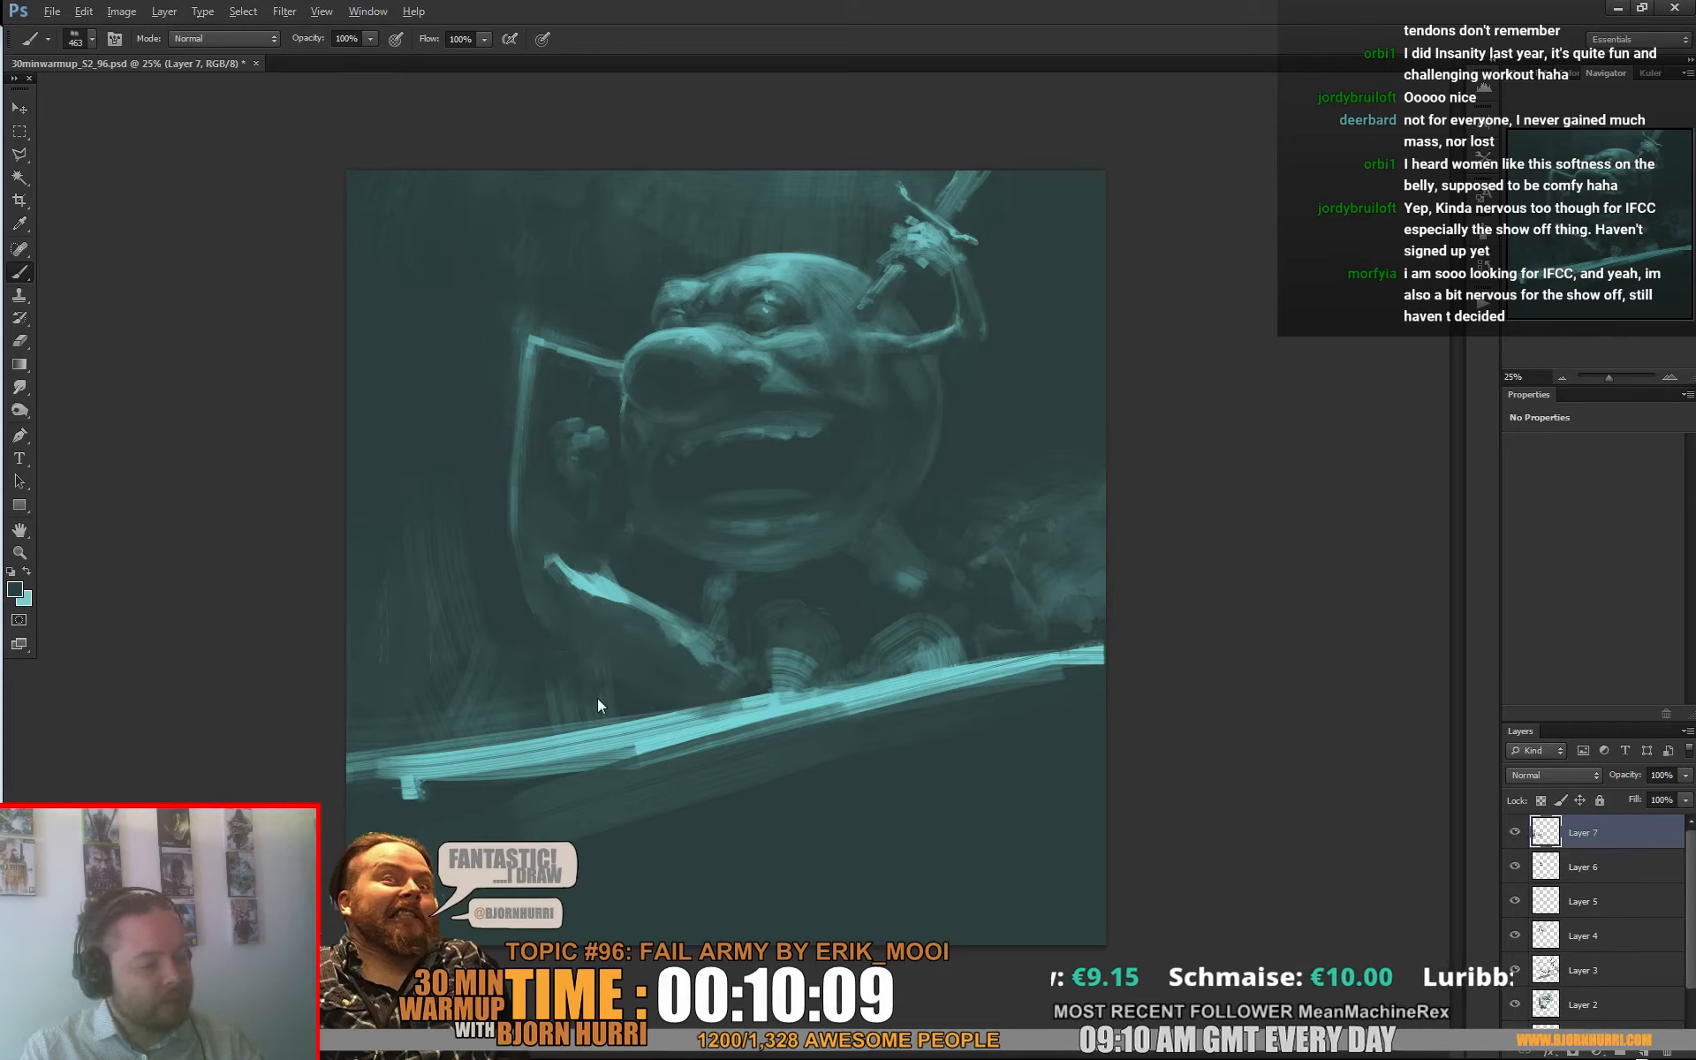
pyautogui.keyDown('alt'); pyautogui.click(627, 726); pyautogui.keyUp('alt')
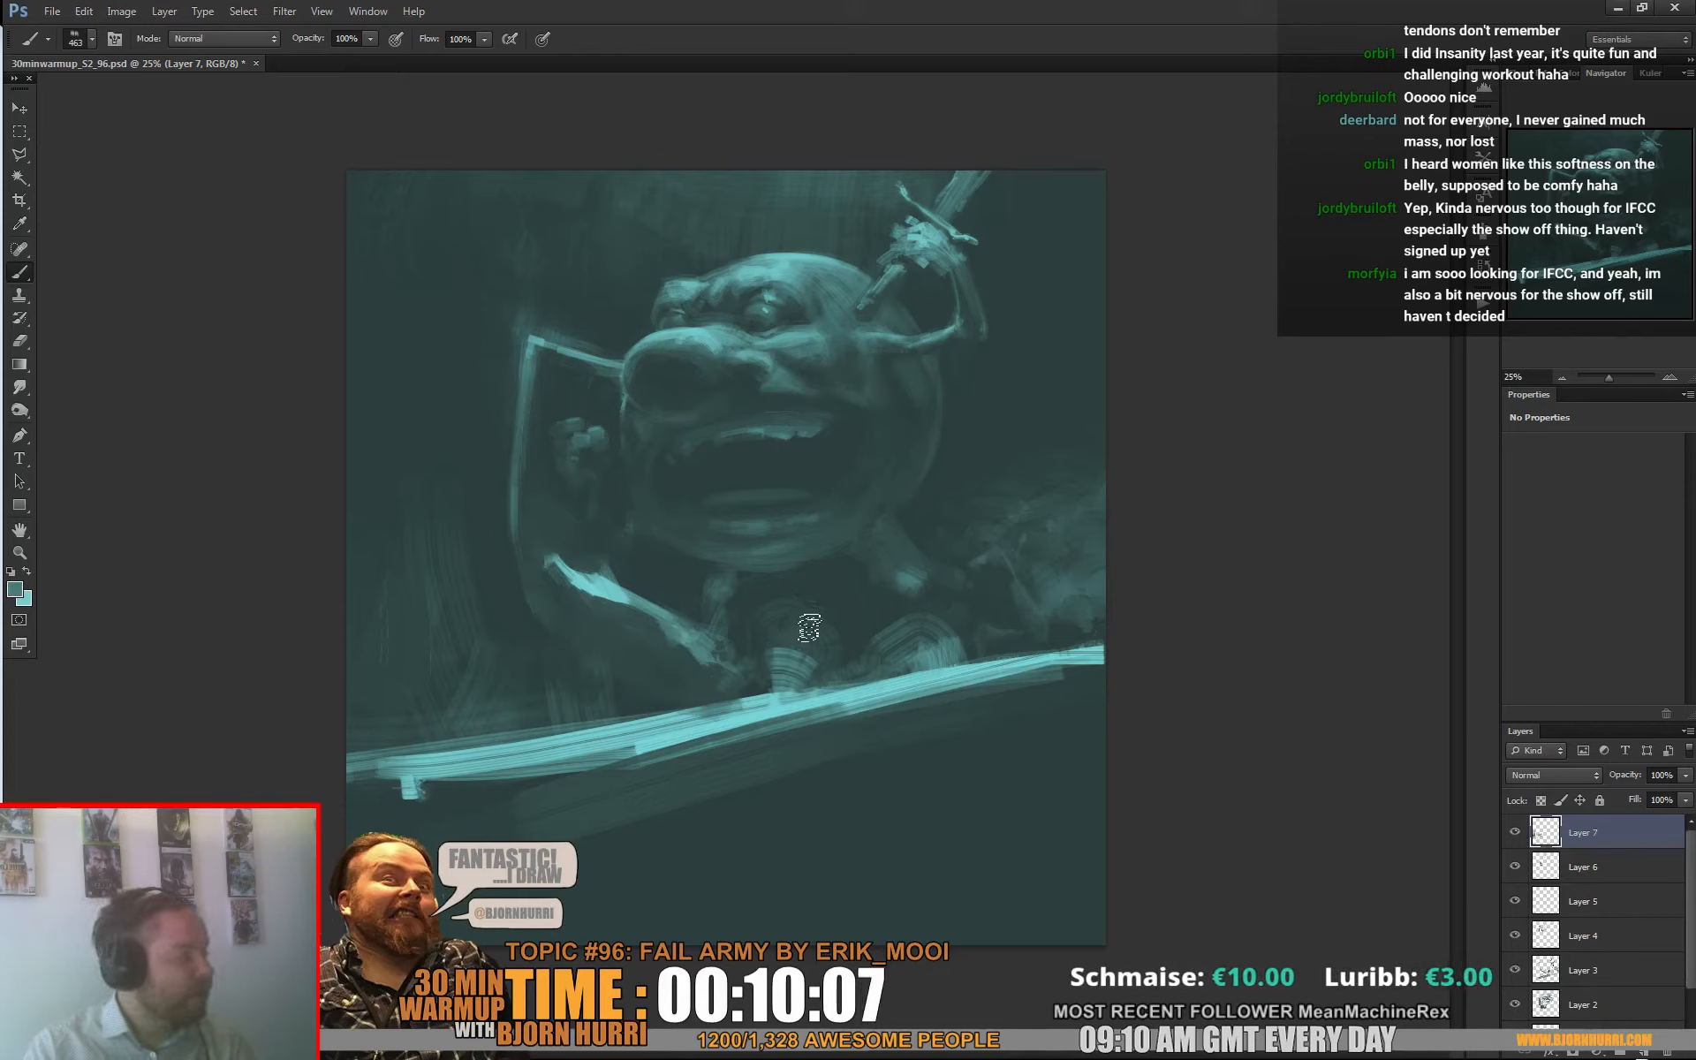
# Step: Add a soft light teal glow along the ledge's upper edge below the shield with the soft round brush at 300 px and 504 px
pyautogui.rightClick(601, 710)
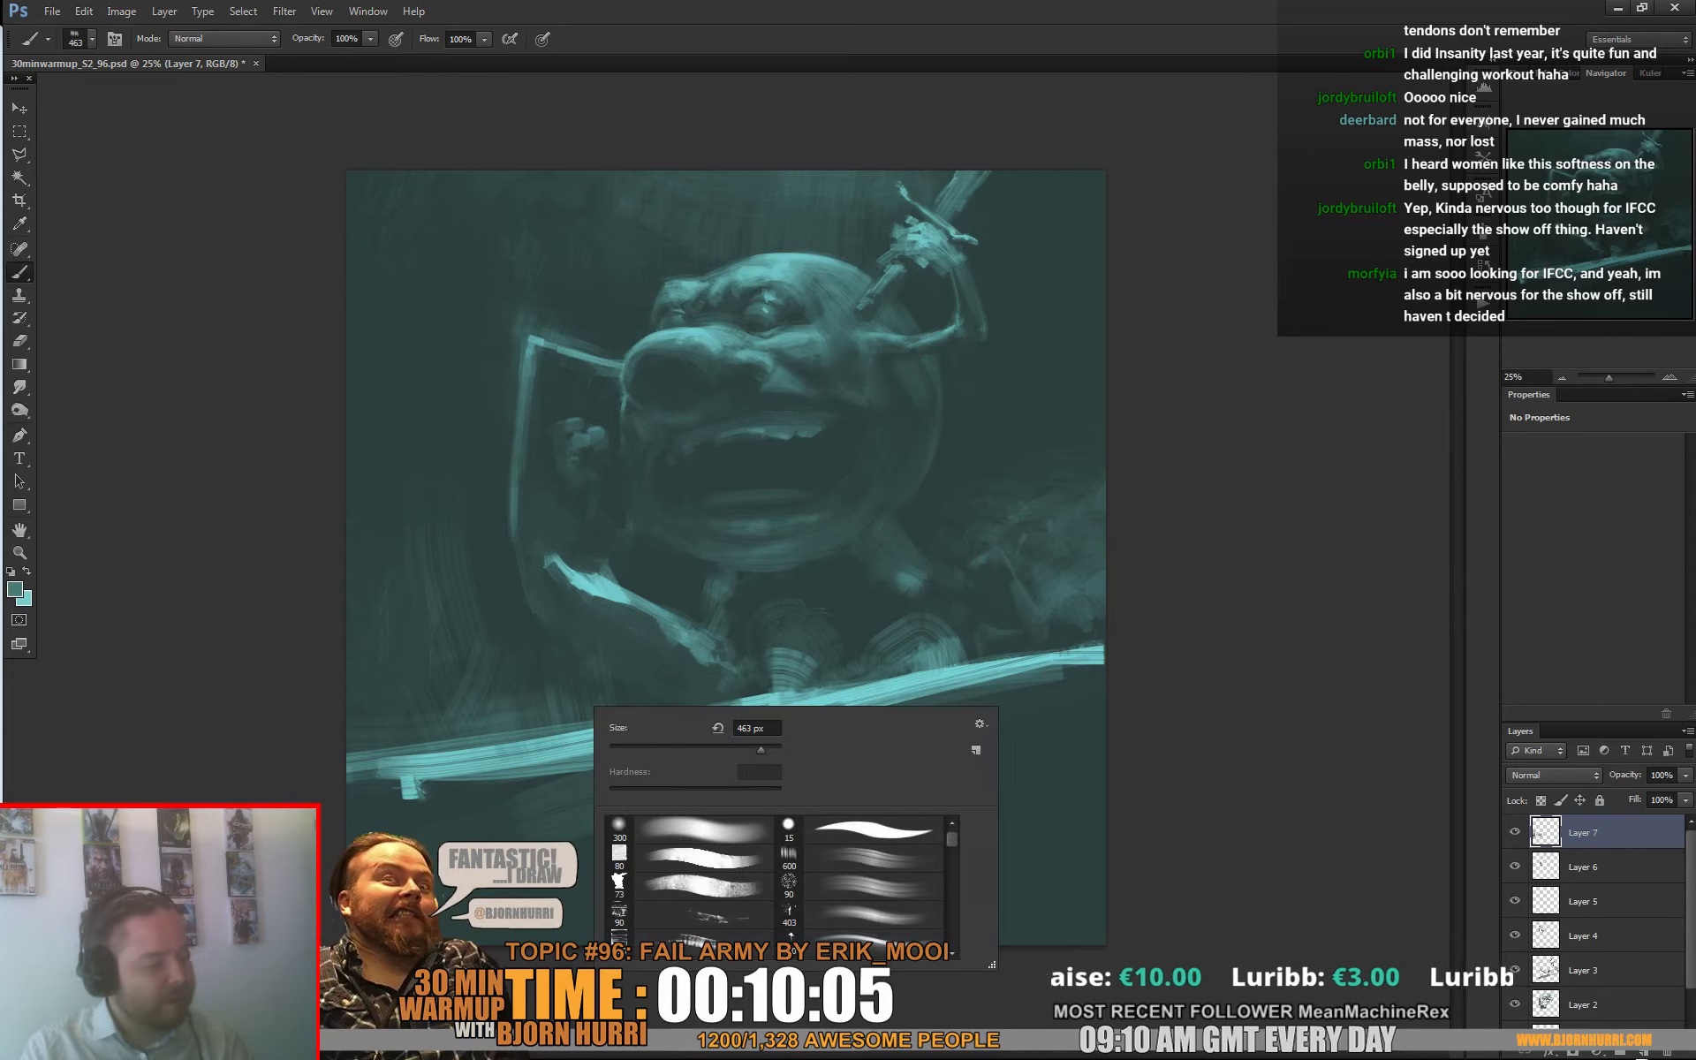
pyautogui.click(689, 831)
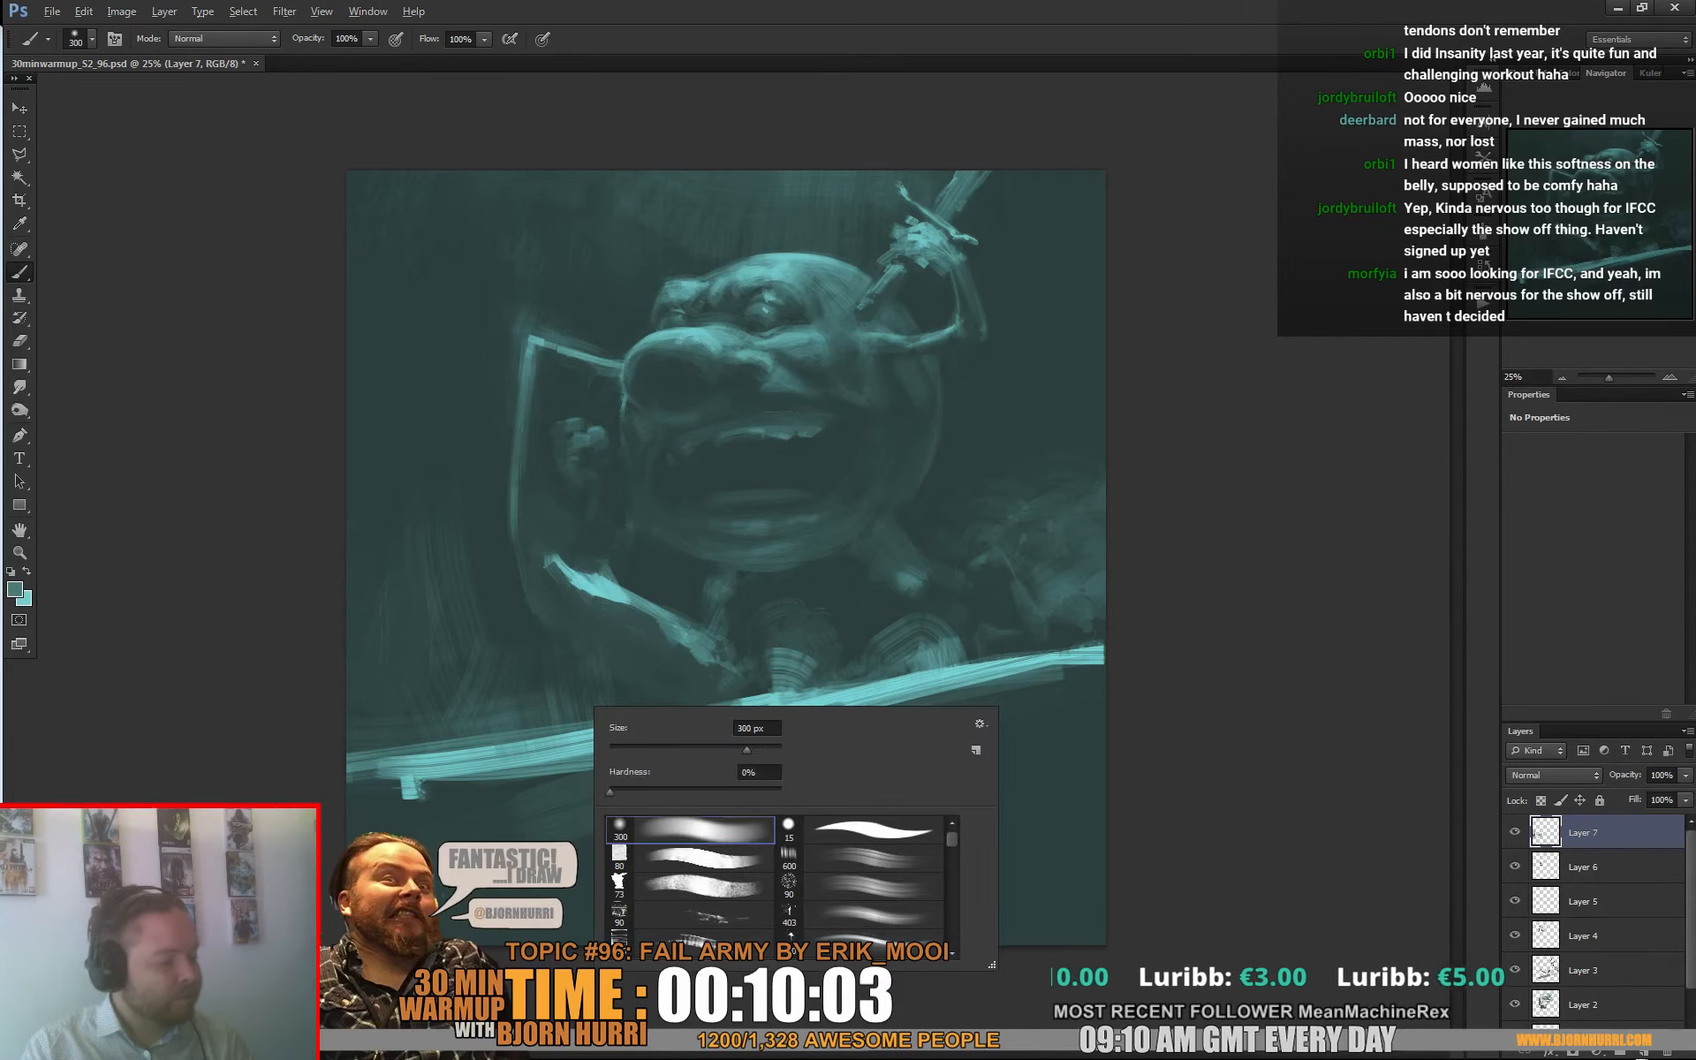
pyautogui.keyDown('alt'); pyautogui.click(568, 749); pyautogui.keyUp('alt')
pyautogui.moveTo(358, 742); pyautogui.dragTo(592, 726)
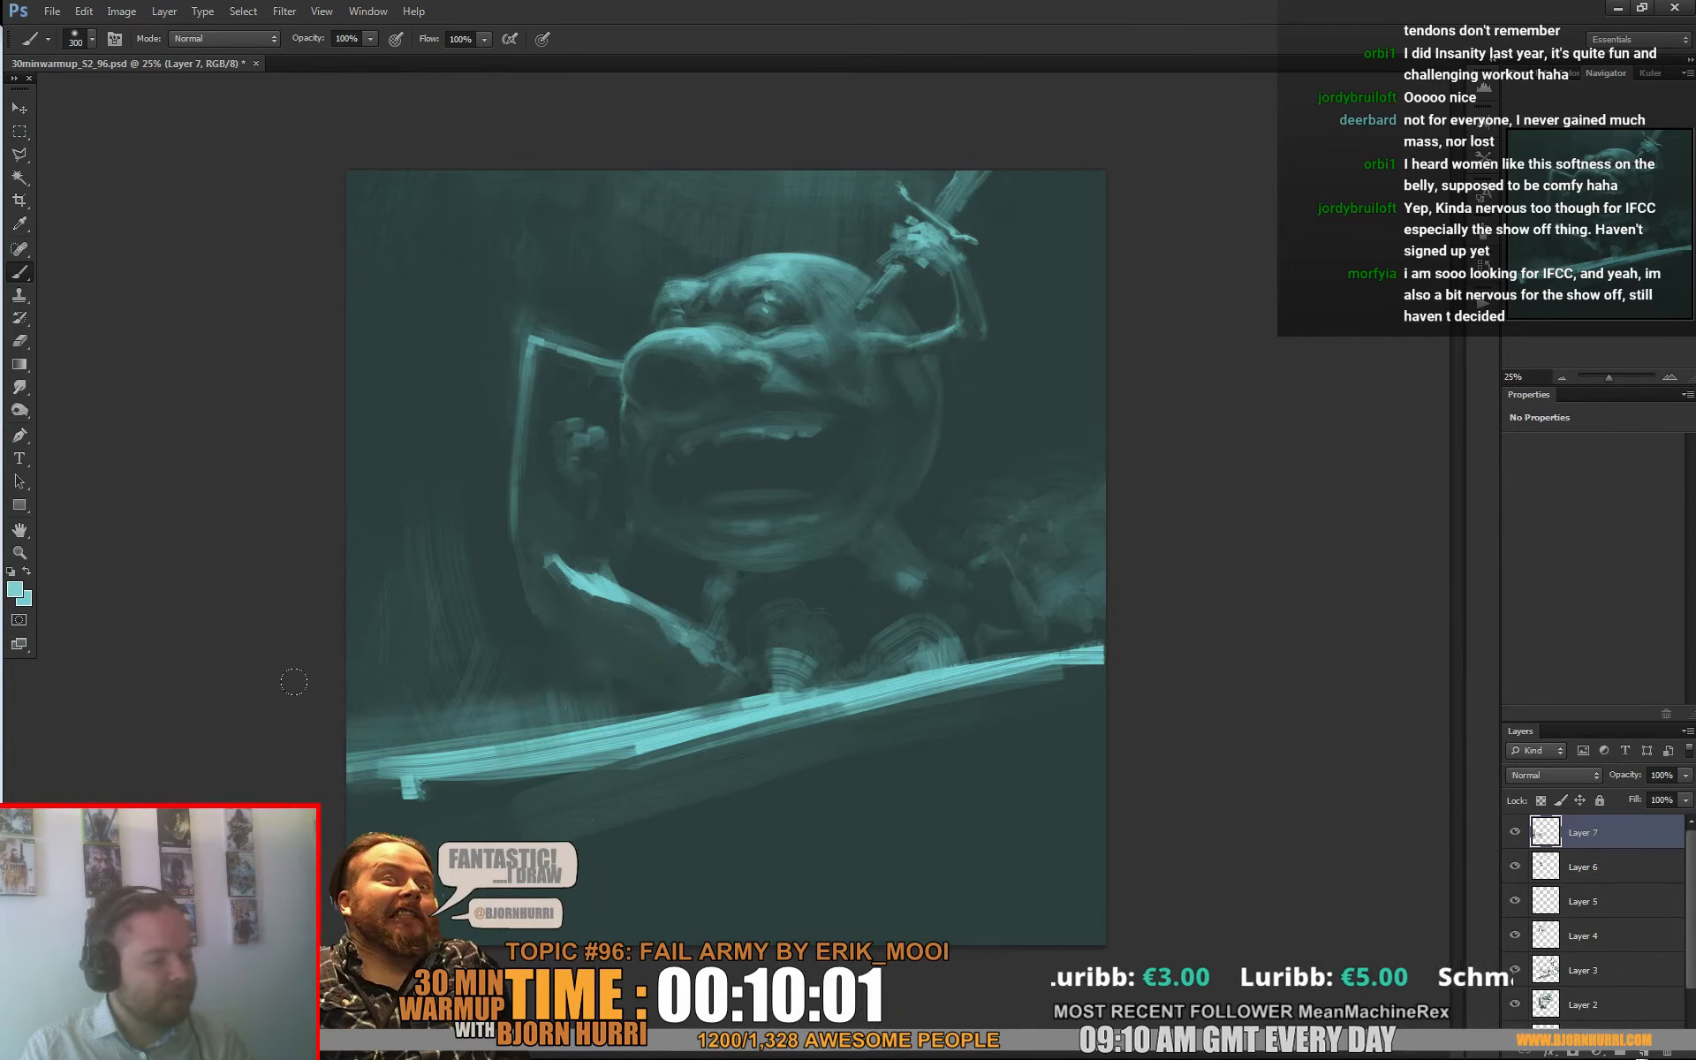
pyautogui.rightClick(729, 709)
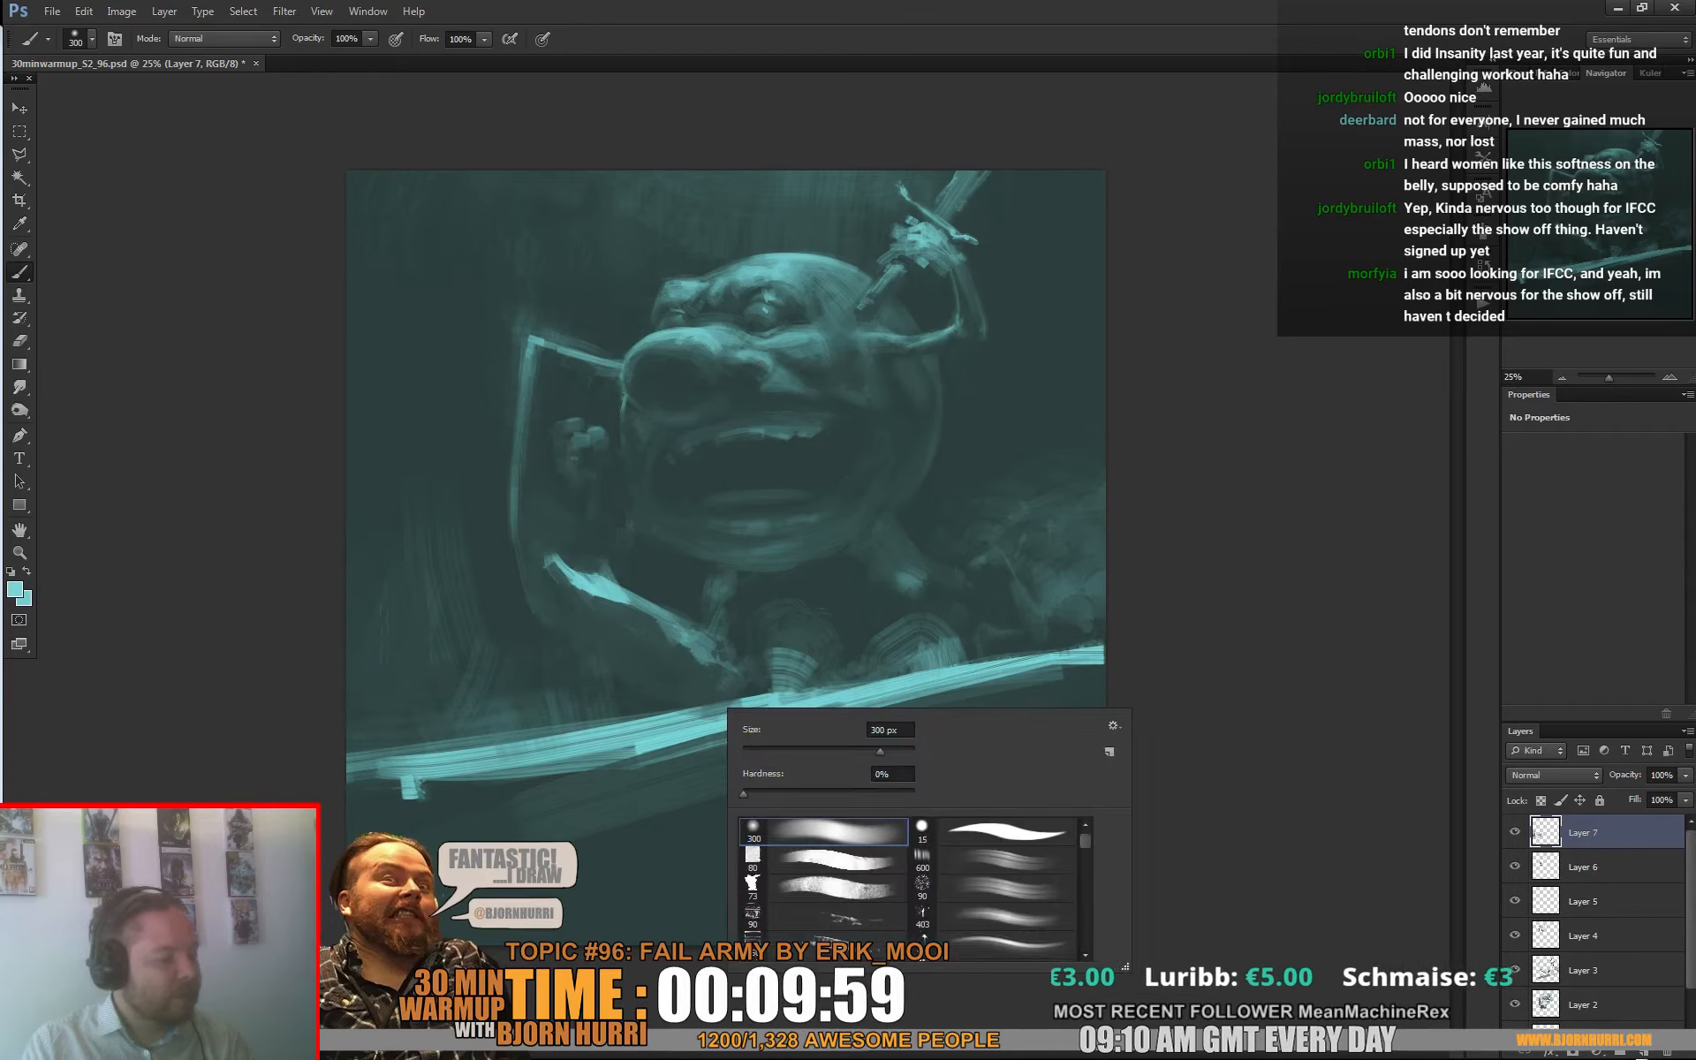
pyautogui.moveTo(880, 752); pyautogui.dragTo(892, 752)
pyautogui.moveTo(371, 762); pyautogui.dragTo(571, 729)
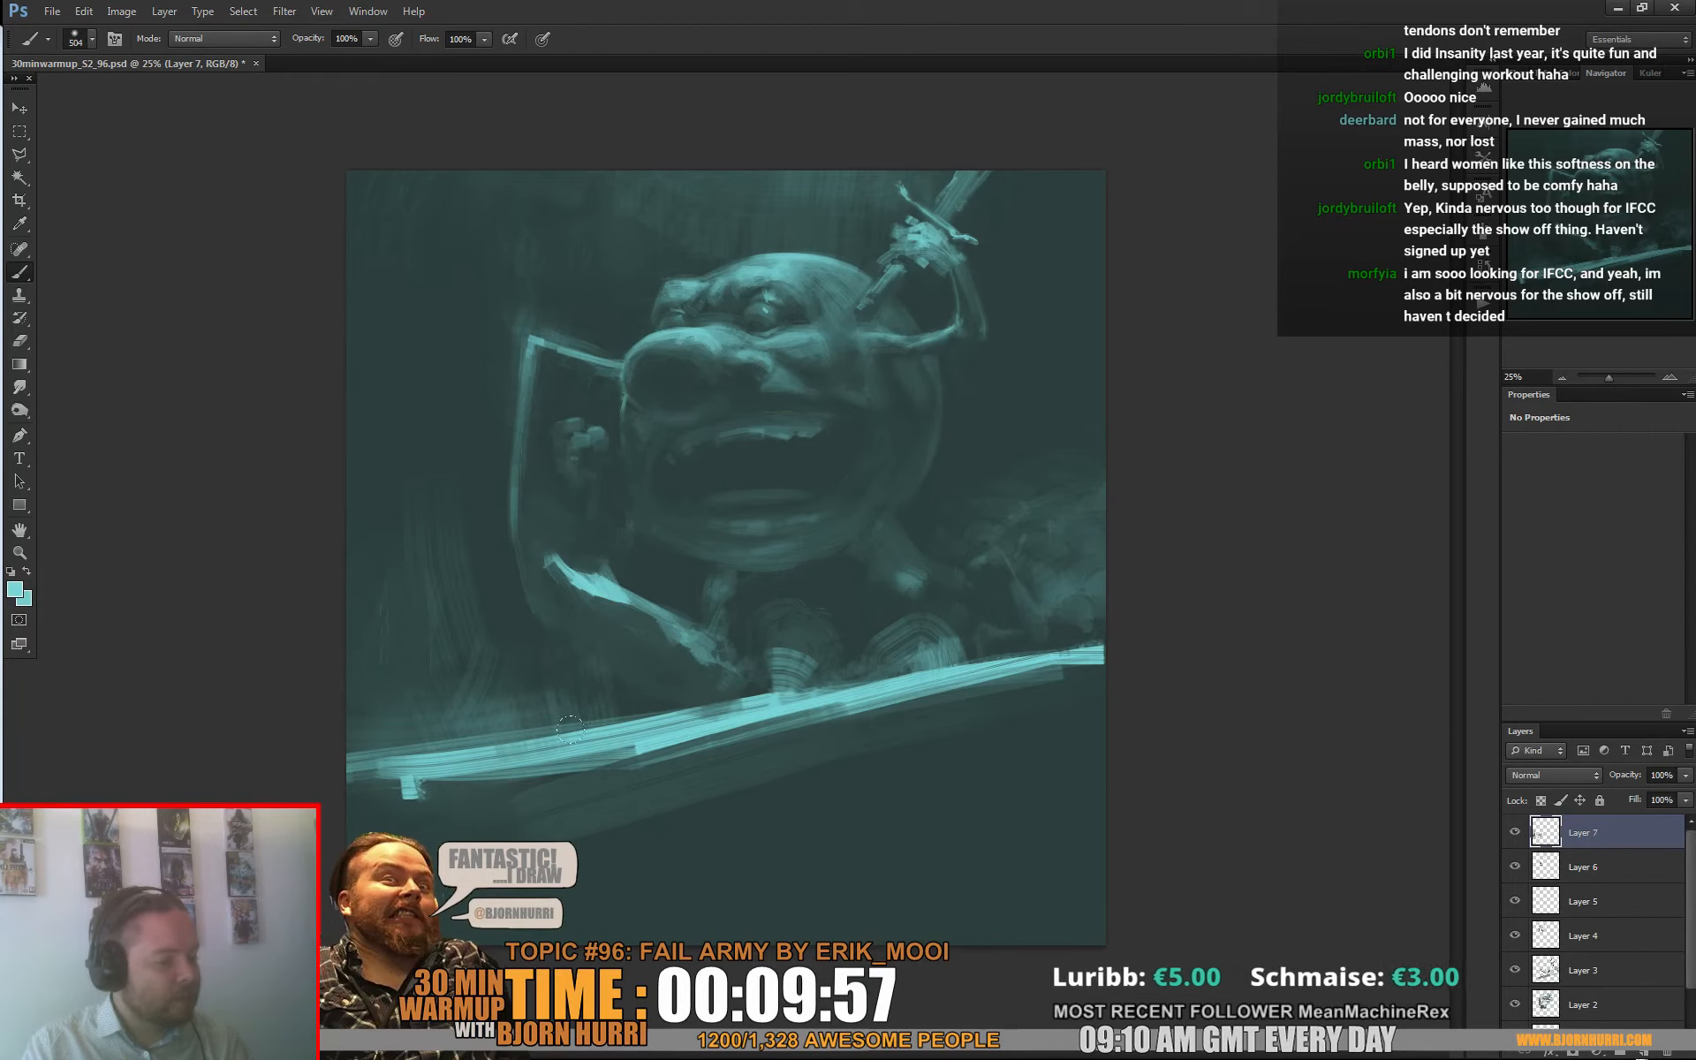
pyautogui.press('e')
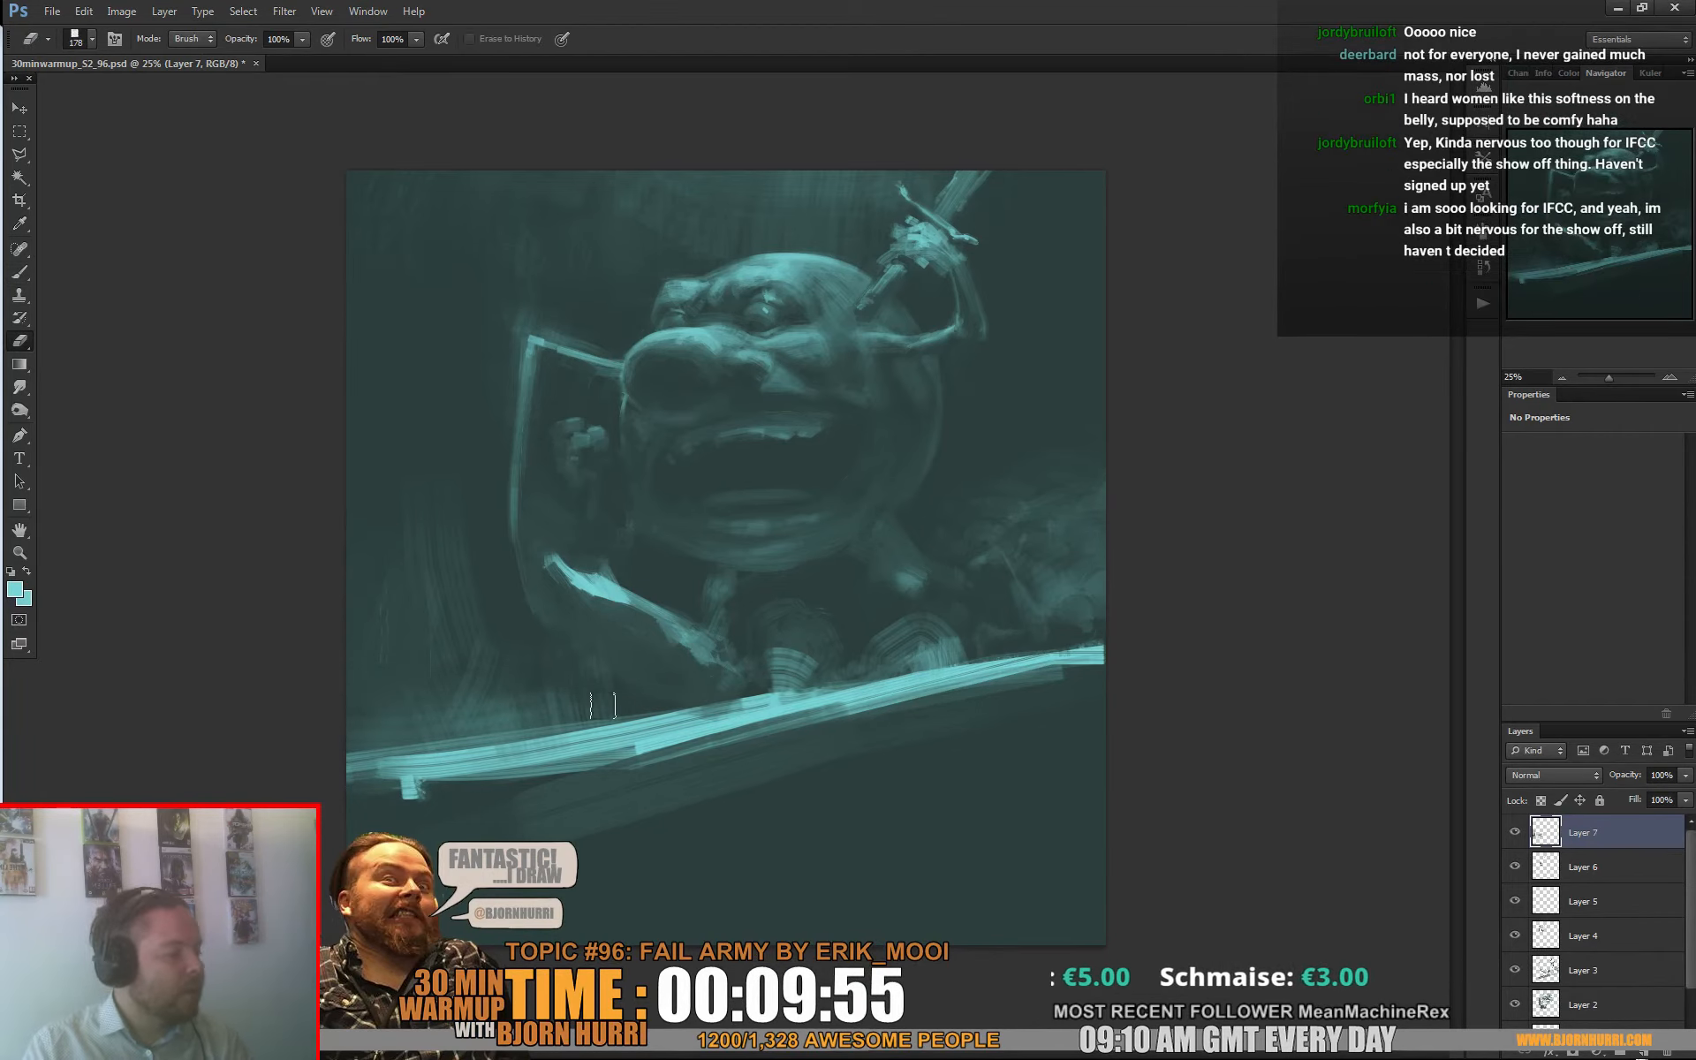
pyautogui.press('b')
# Step: Create another layer and spread soft light teal haze over the right side around the ledge, with the soft brush at 1753 px
pyautogui.rightClick(1039, 616)
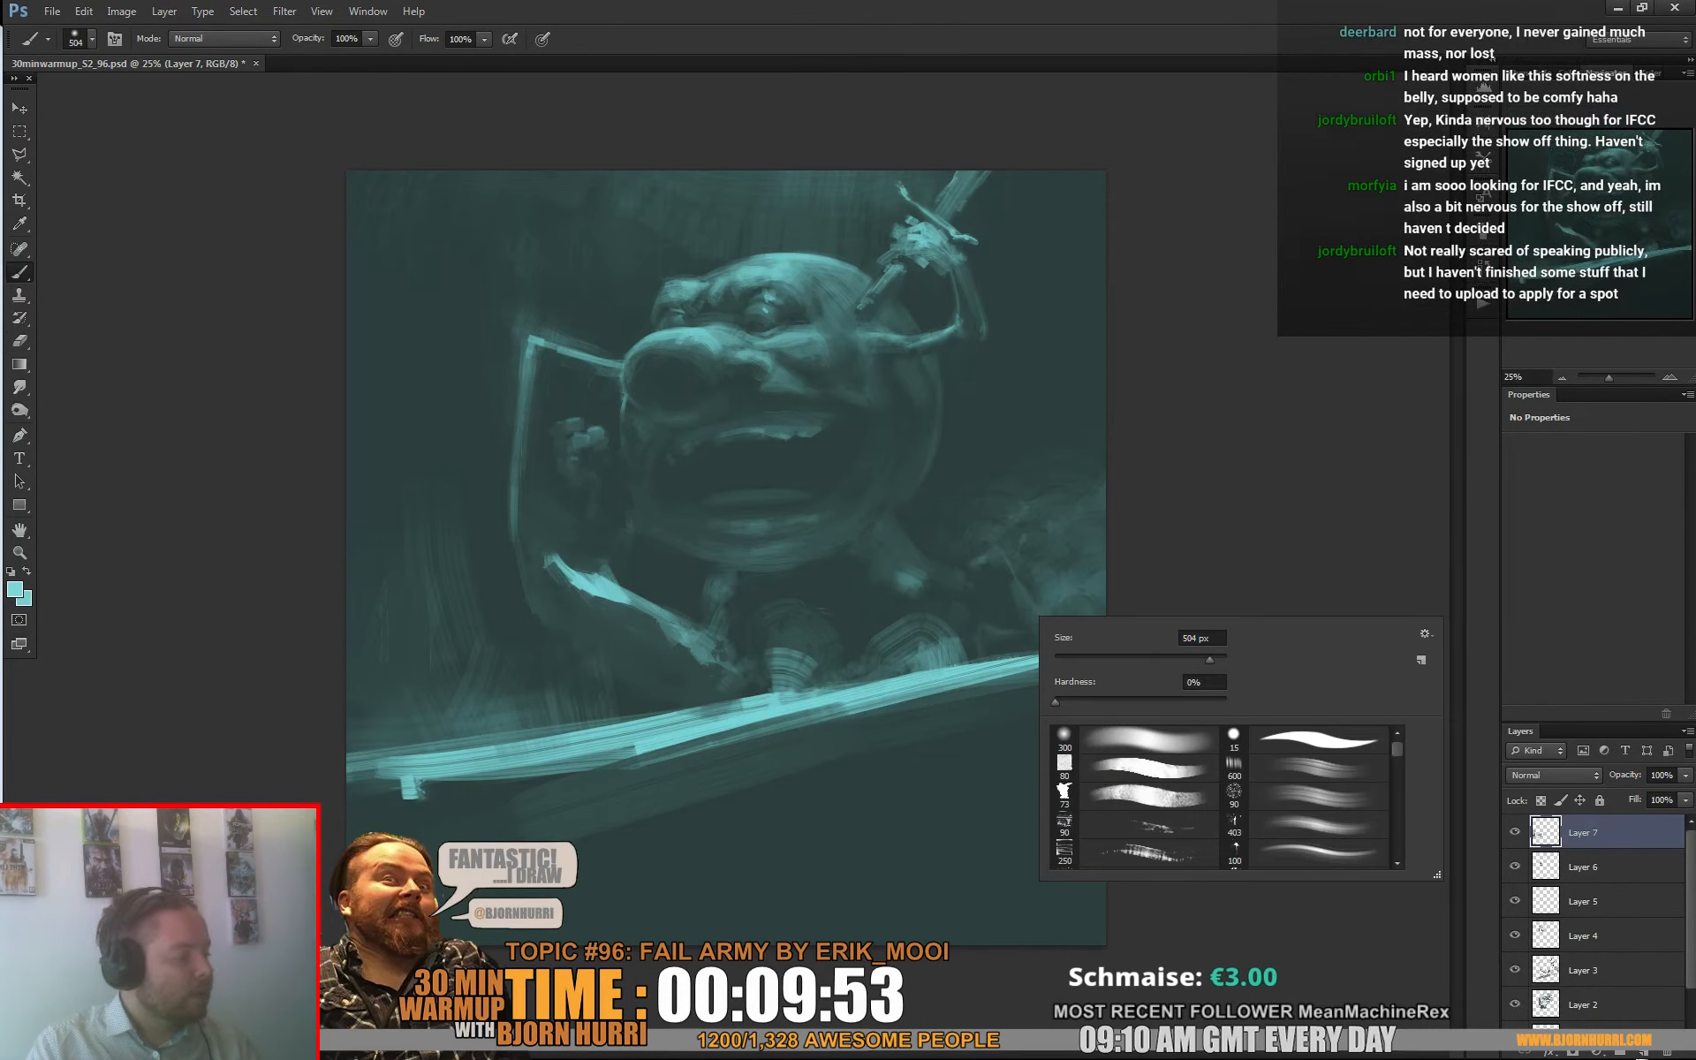
pyautogui.click(1219, 659)
pyautogui.press('Return')
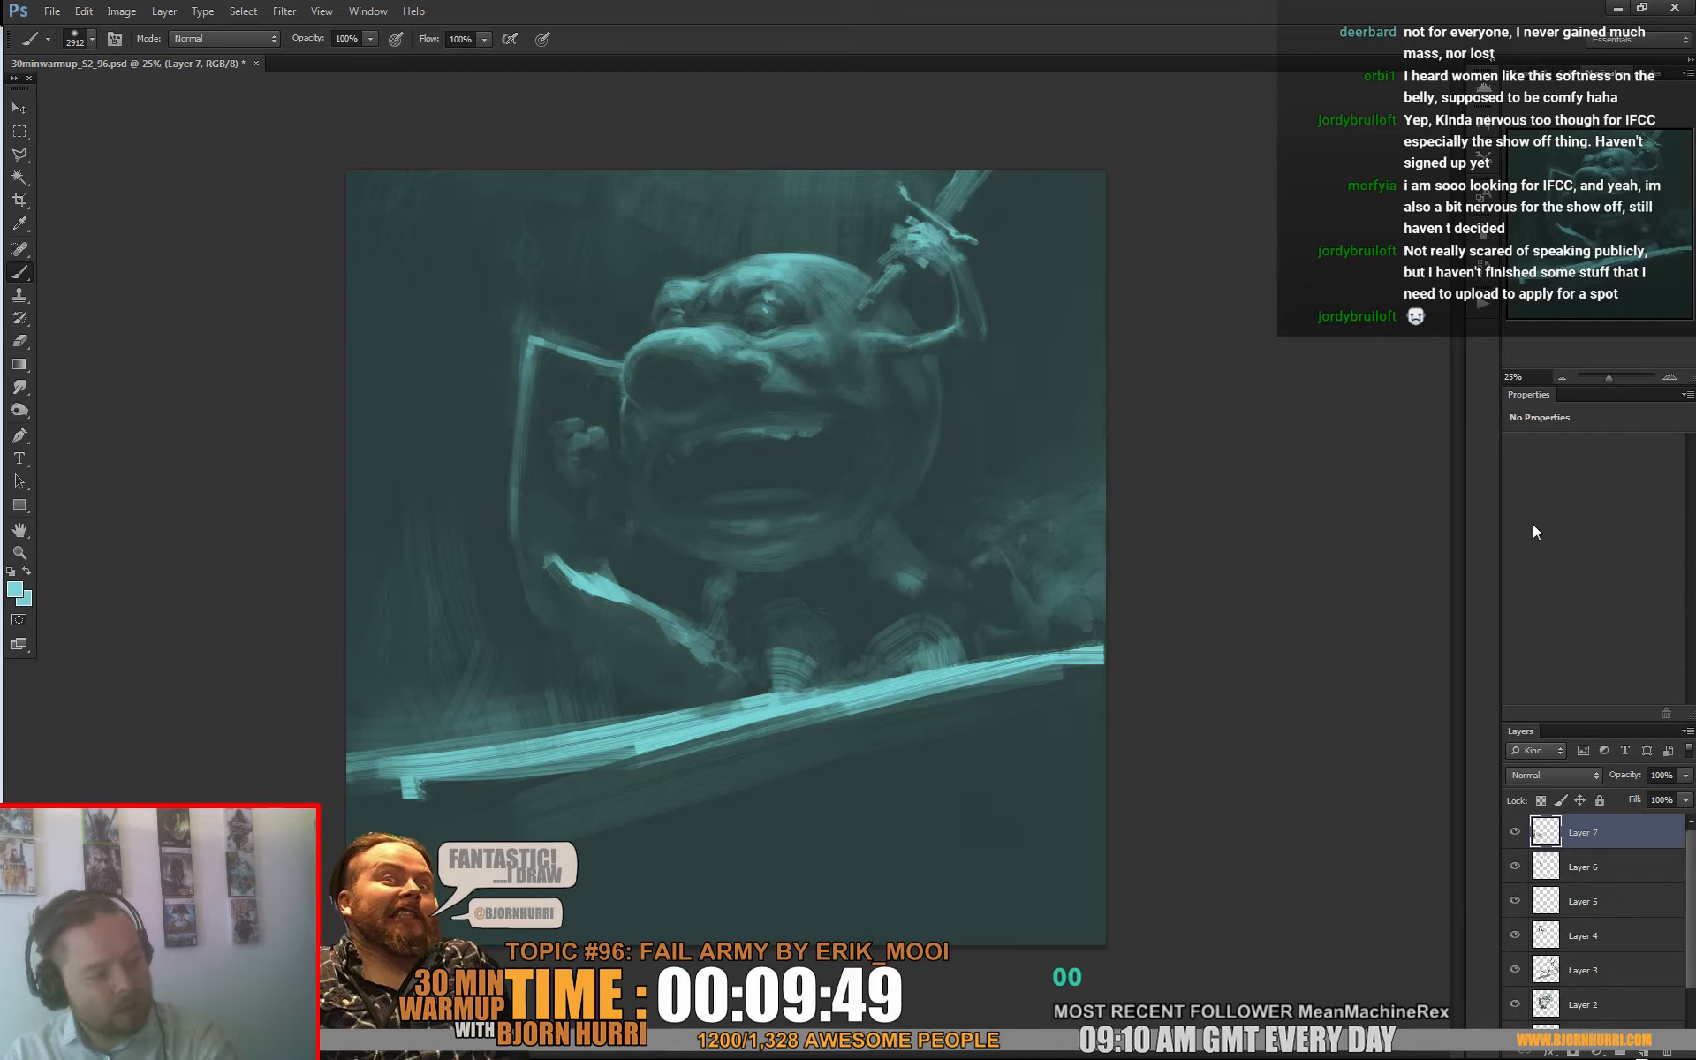
pyautogui.hotkey('ctrl', 'shift', 'alt', 'n')
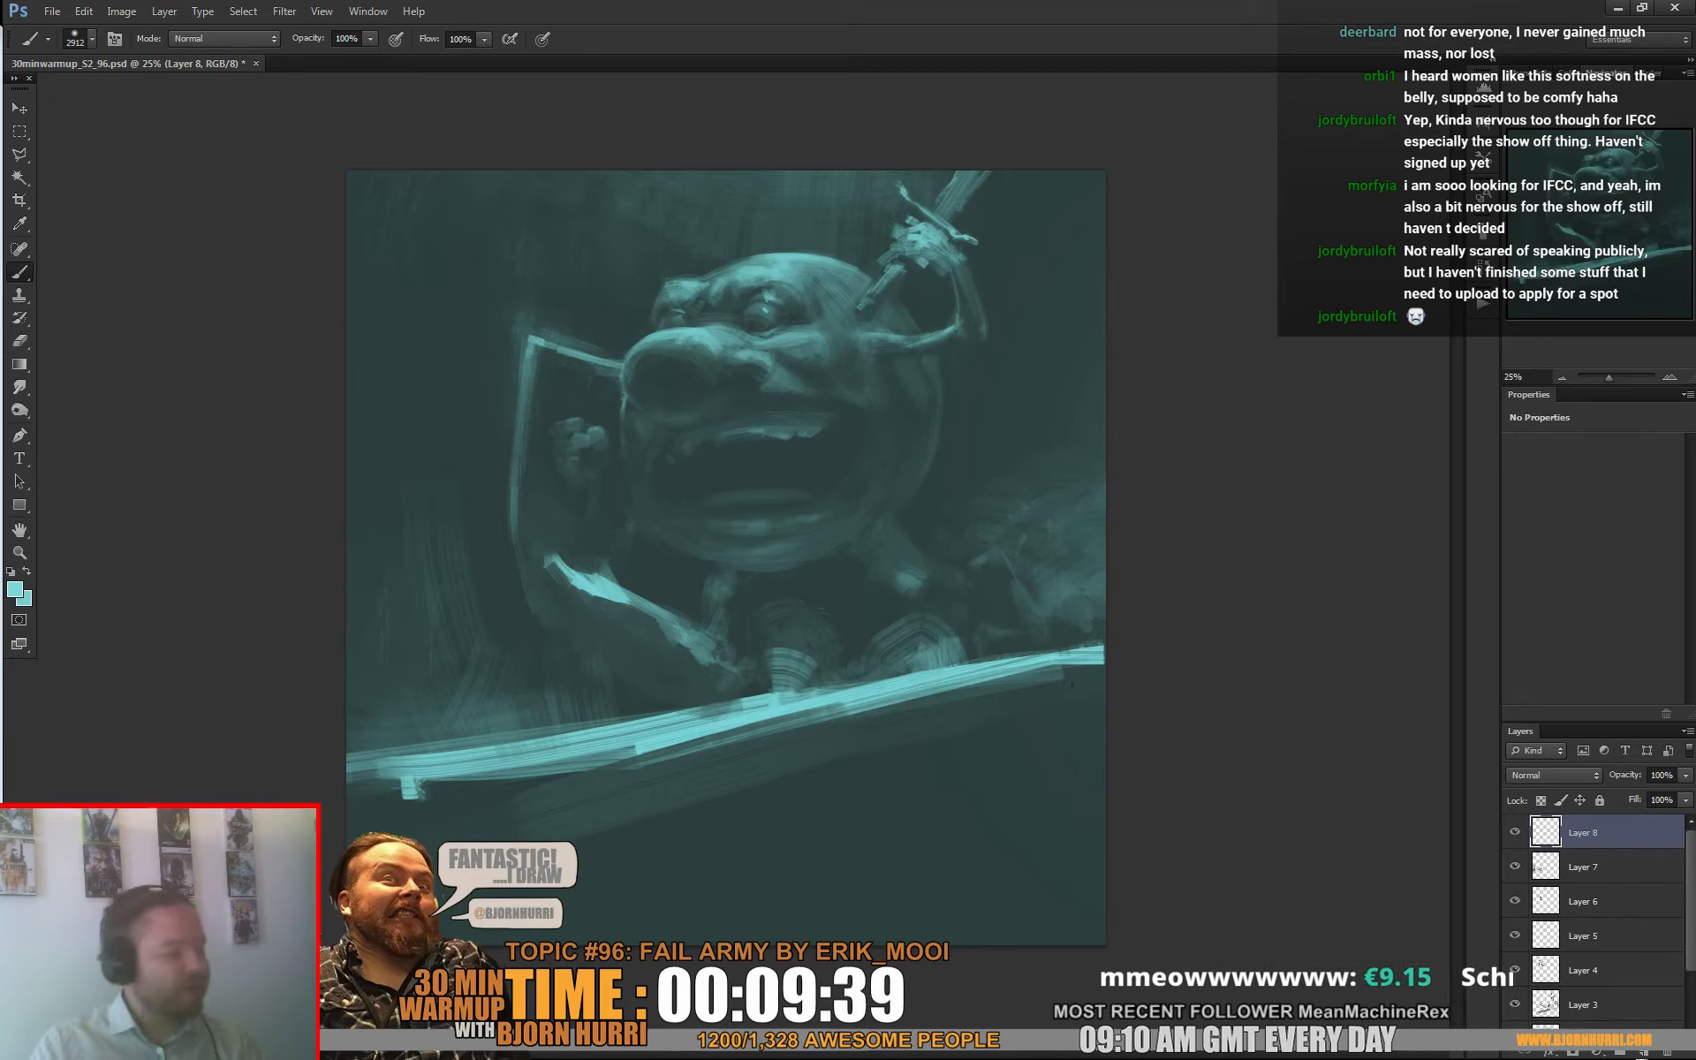
pyautogui.rightClick(1072, 683)
pyautogui.moveTo(1249, 728); pyautogui.dragTo(1248, 728)
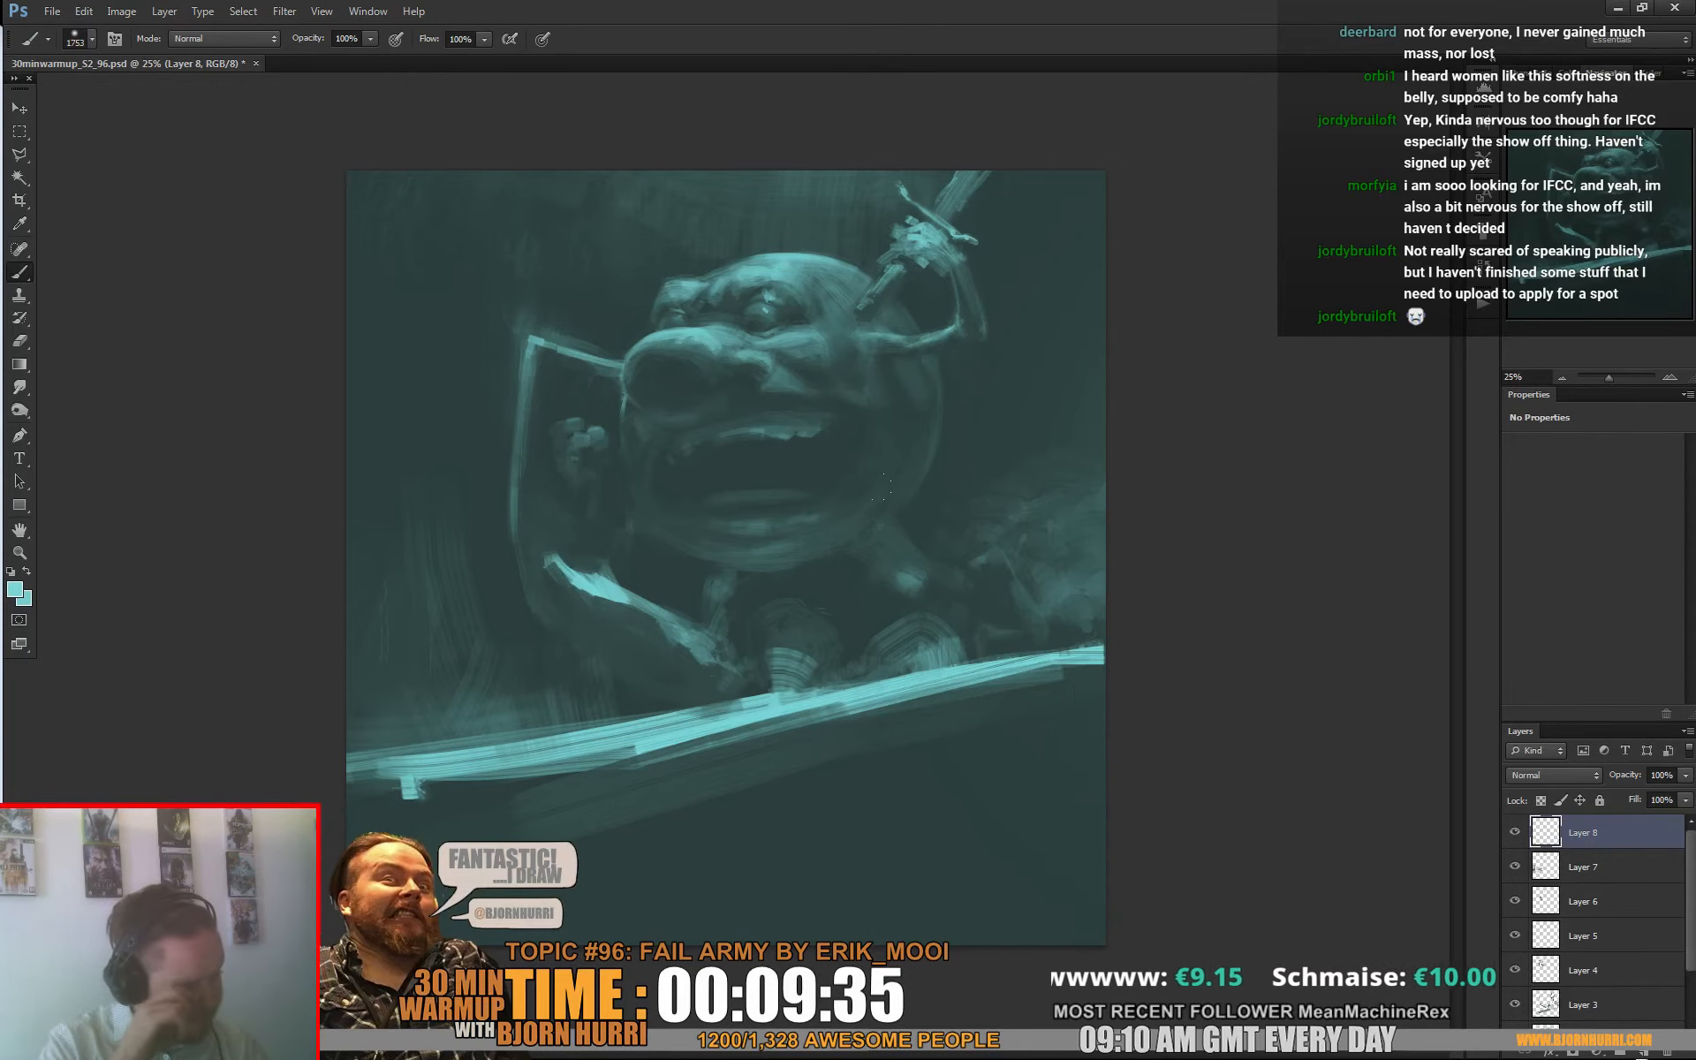
pyautogui.press('Return')
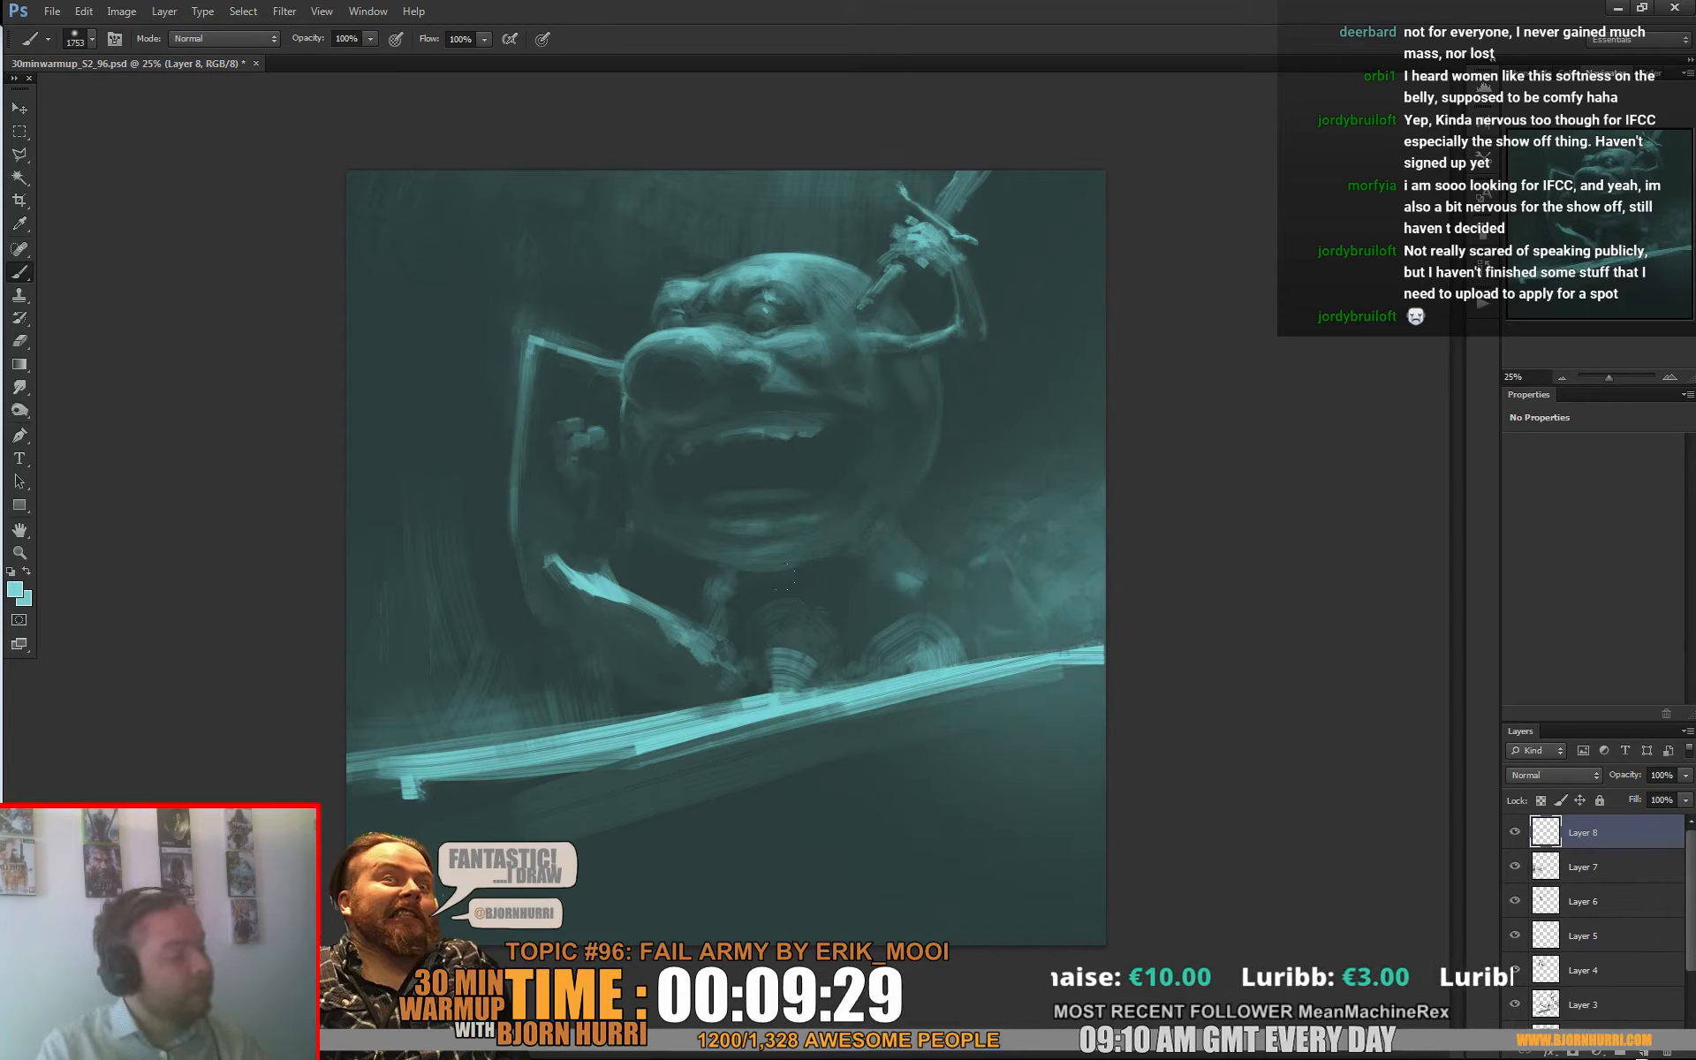
# Step: Erase the haze in a band below the ledge to define its dark front face, enlarging the eraser to 319 px
pyautogui.press('e')
pyautogui.moveTo(819, 764)
pyautogui.mouseDown()
pyautogui.moveTo(1138, 673)
pyautogui.moveTo(801, 755)
pyautogui.mouseUp()
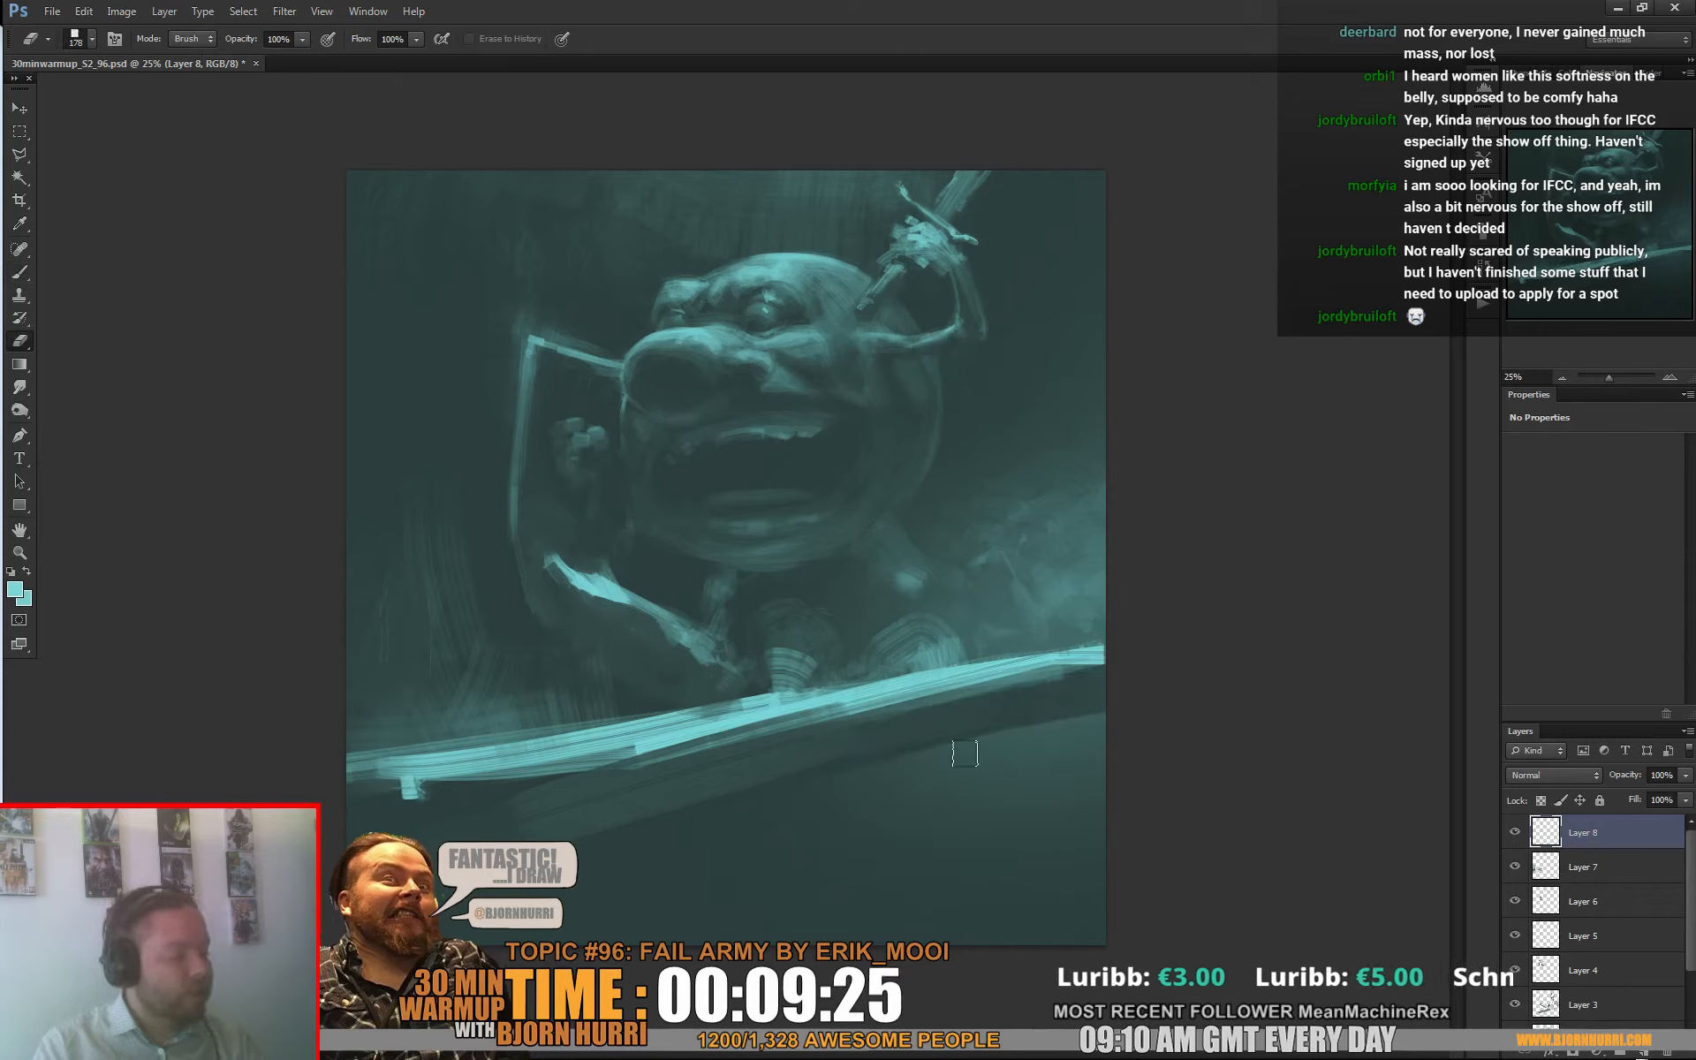
pyautogui.moveTo(1105, 730); pyautogui.dragTo(873, 778)
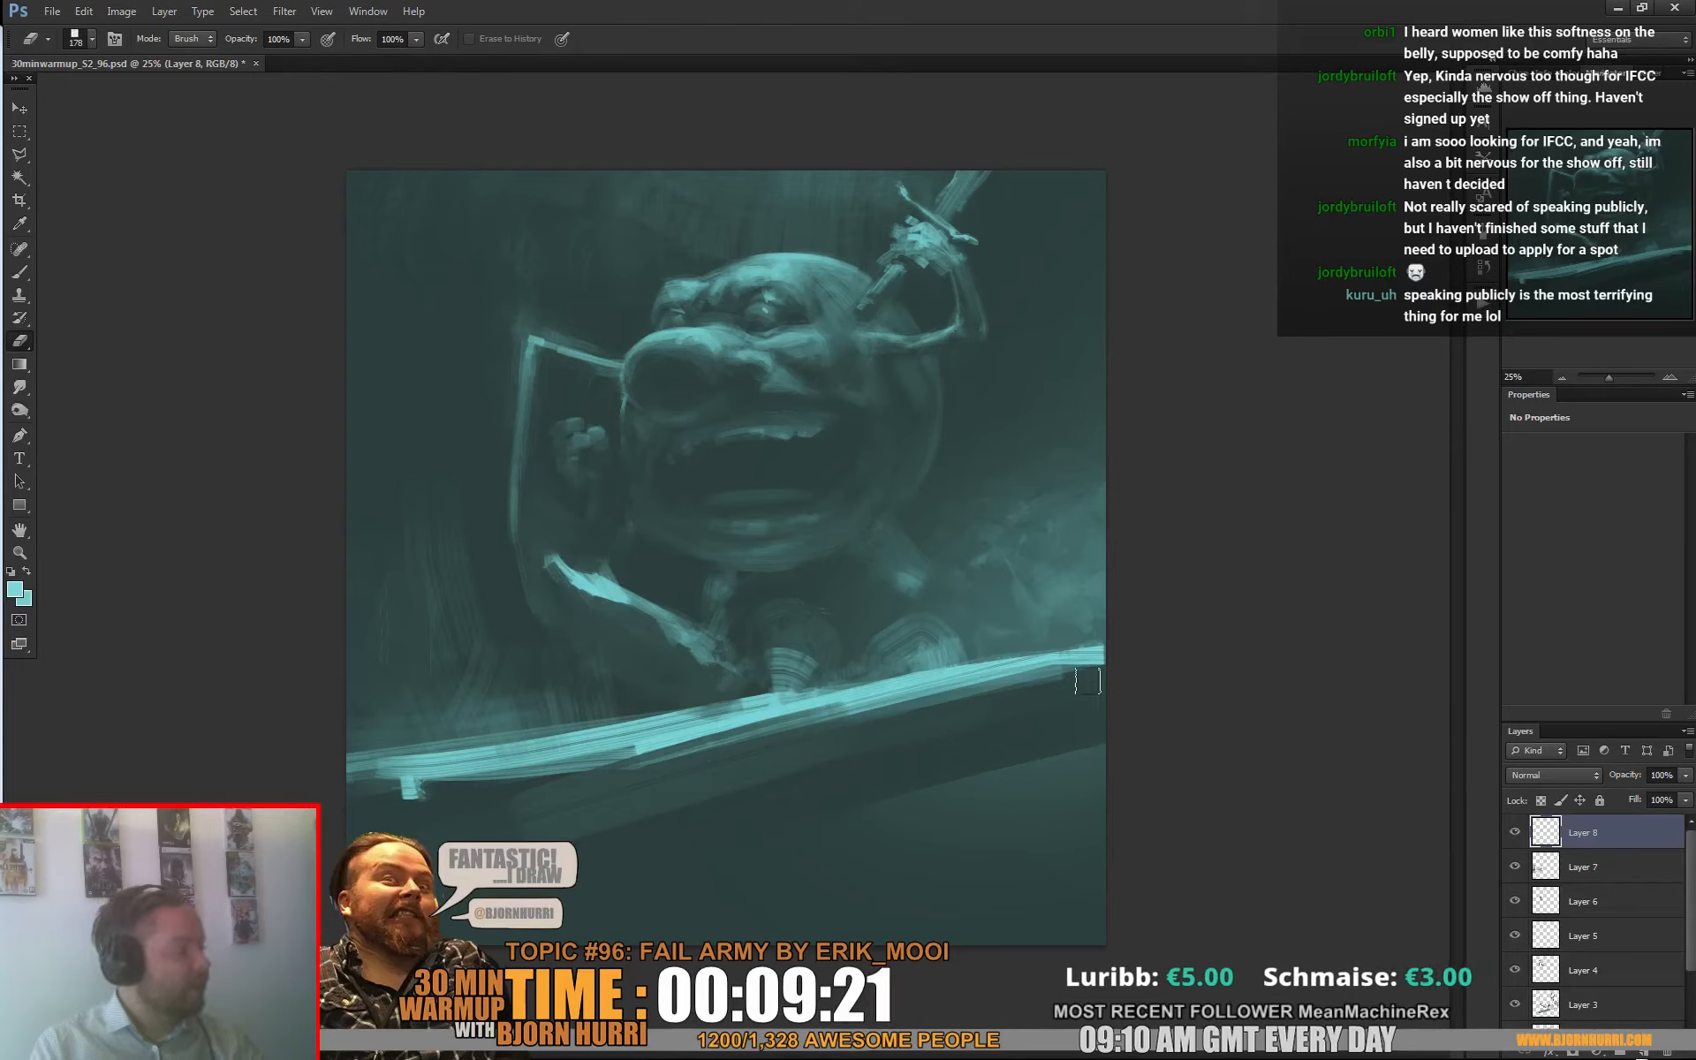
pyautogui.rightClick(1141, 692)
pyautogui.click(1170, 838)
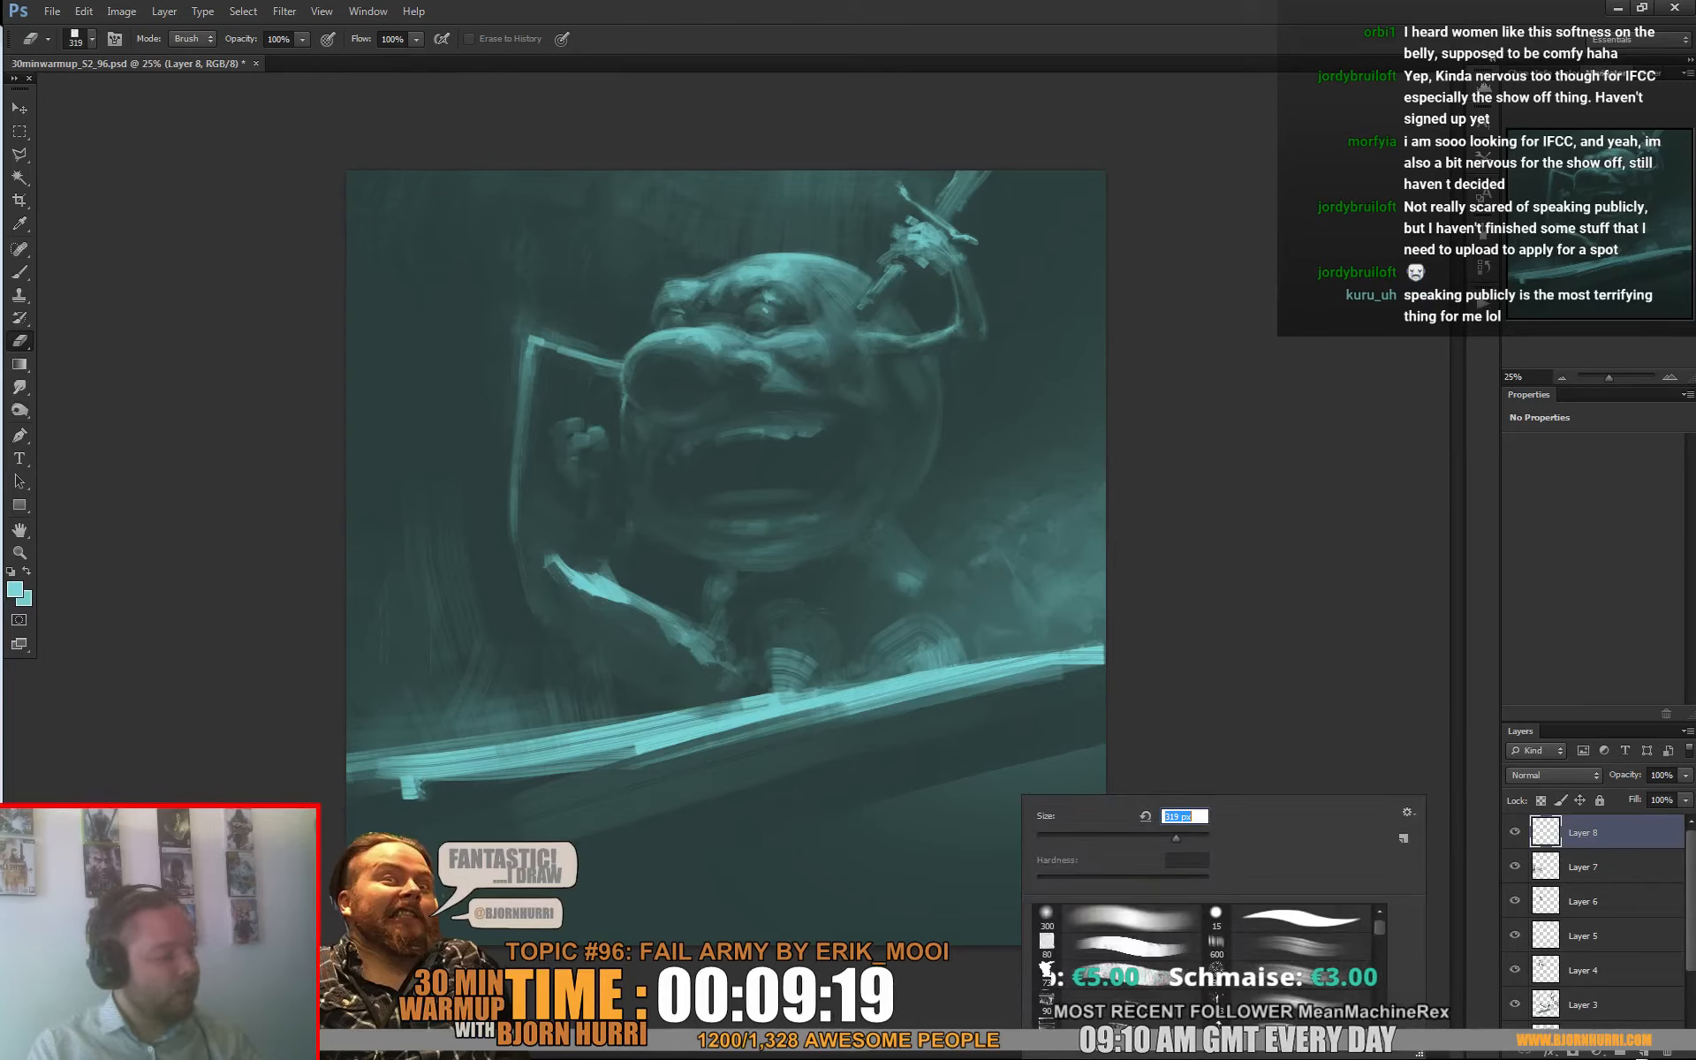
pyautogui.click(835, 793)
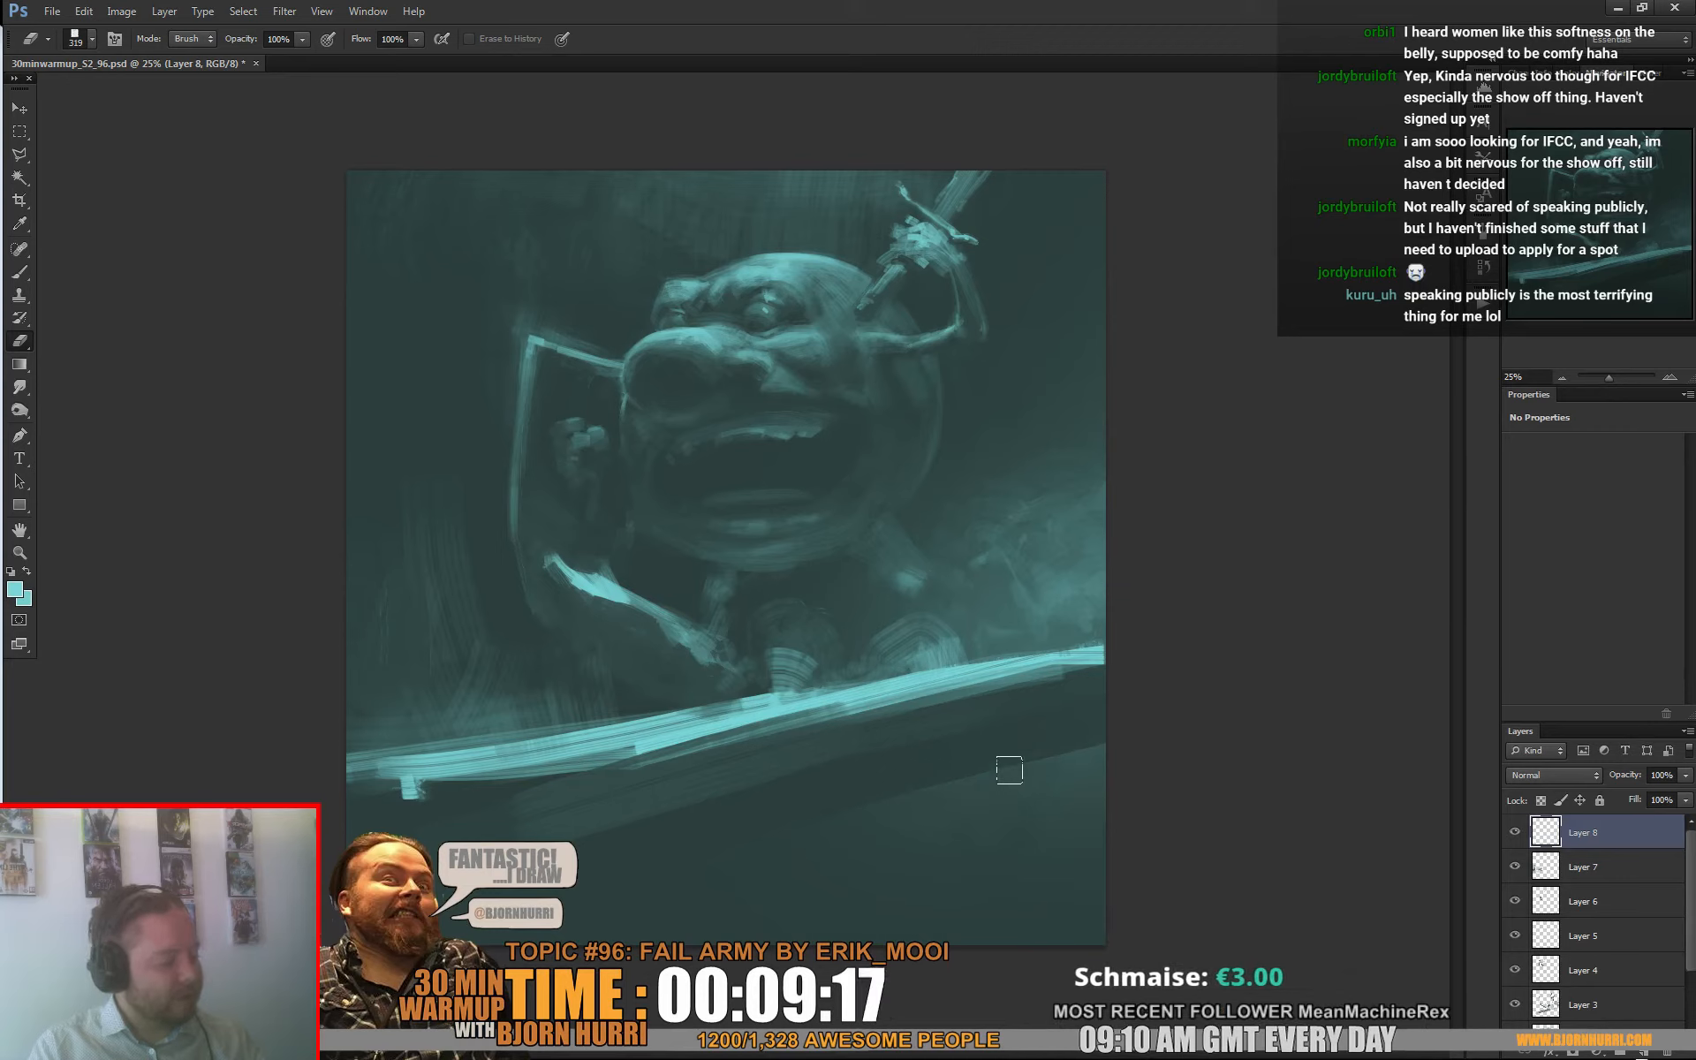
# Step: Refine the ledge's dark front face and the underside of its bright edge with sampled teals, using the square textured brush at 70 px
pyautogui.press('b')
pyautogui.rightClick(985, 588)
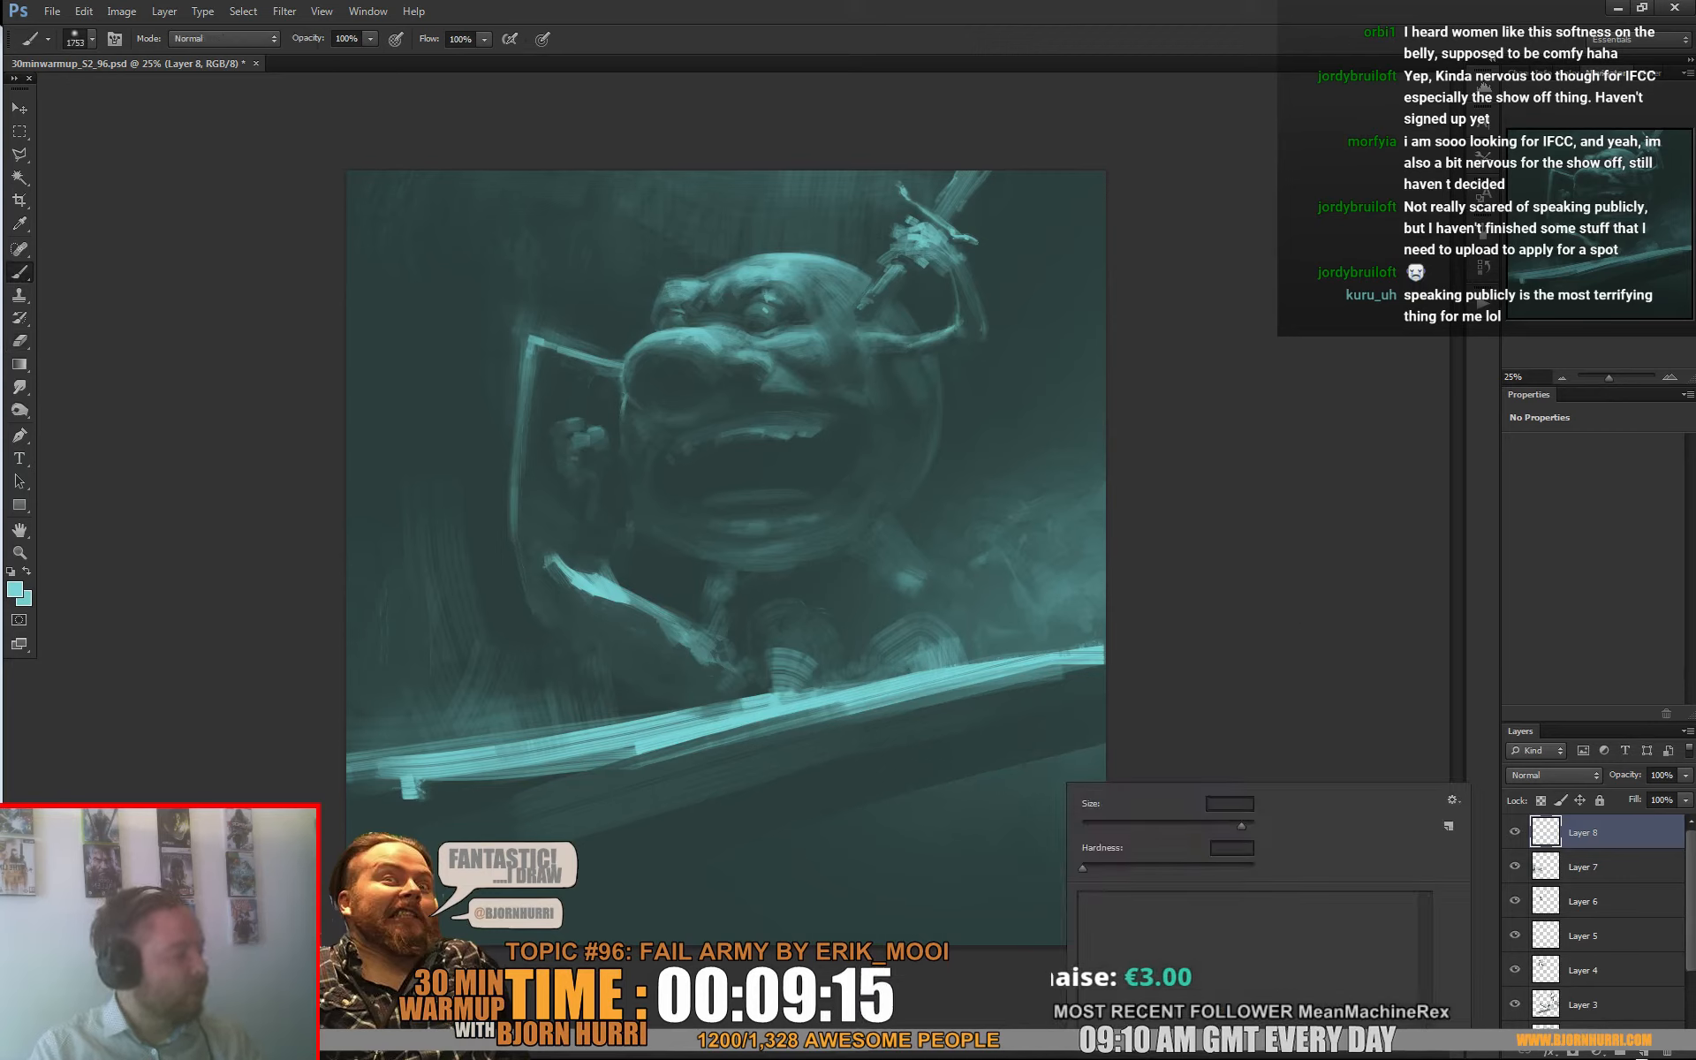
pyautogui.click(1163, 935)
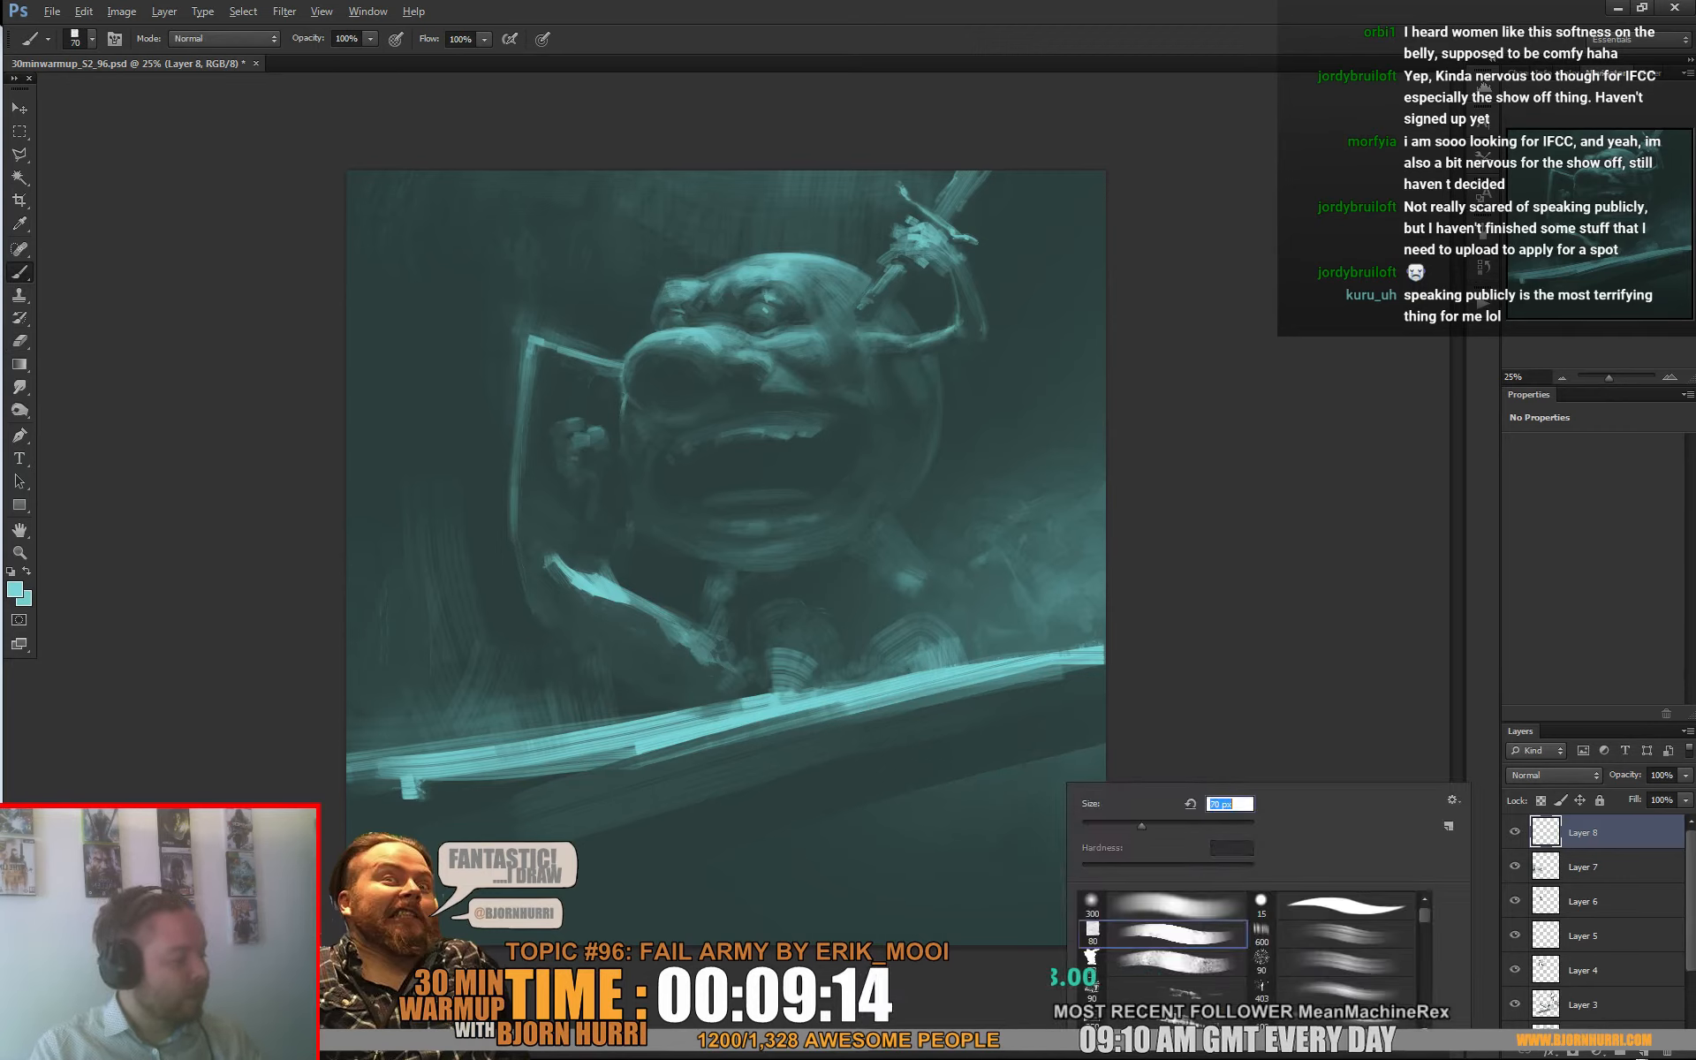
pyautogui.keyDown('alt'); pyautogui.click(1042, 753); pyautogui.keyUp('alt')
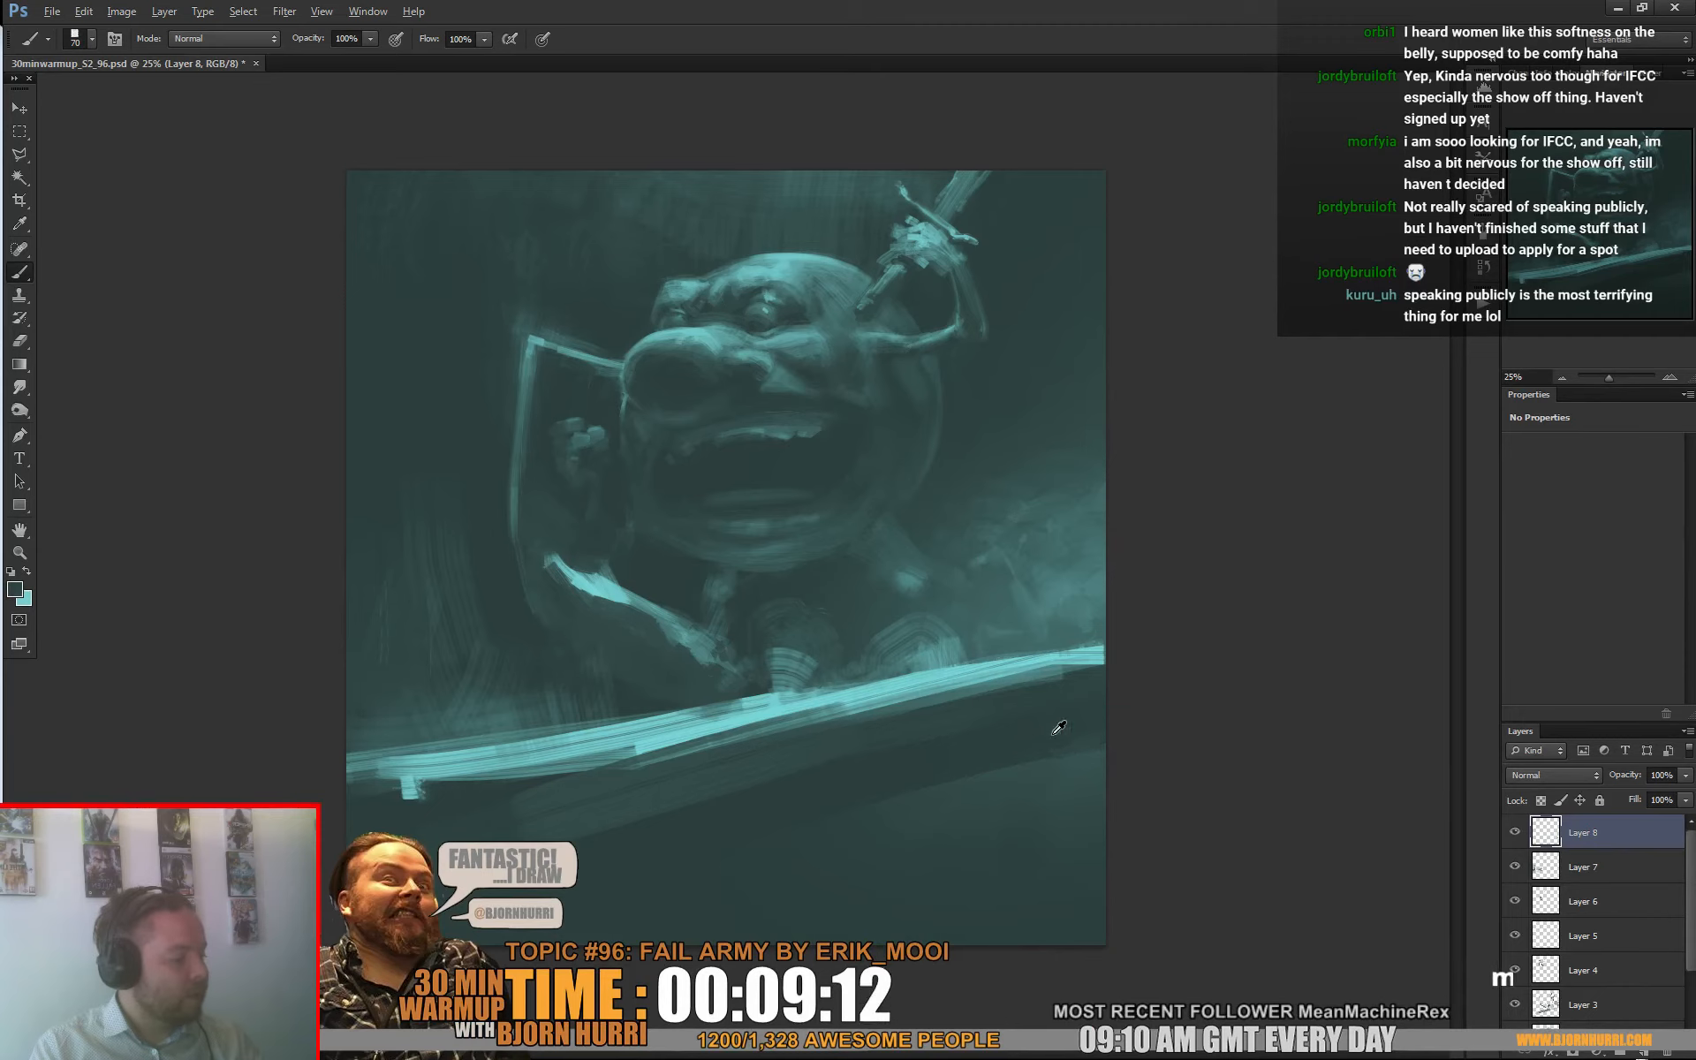
pyautogui.keyDown('alt'); pyautogui.click(1067, 730); pyautogui.keyUp('alt')
pyautogui.keyDown('alt'); pyautogui.click(1076, 747); pyautogui.keyUp('alt')
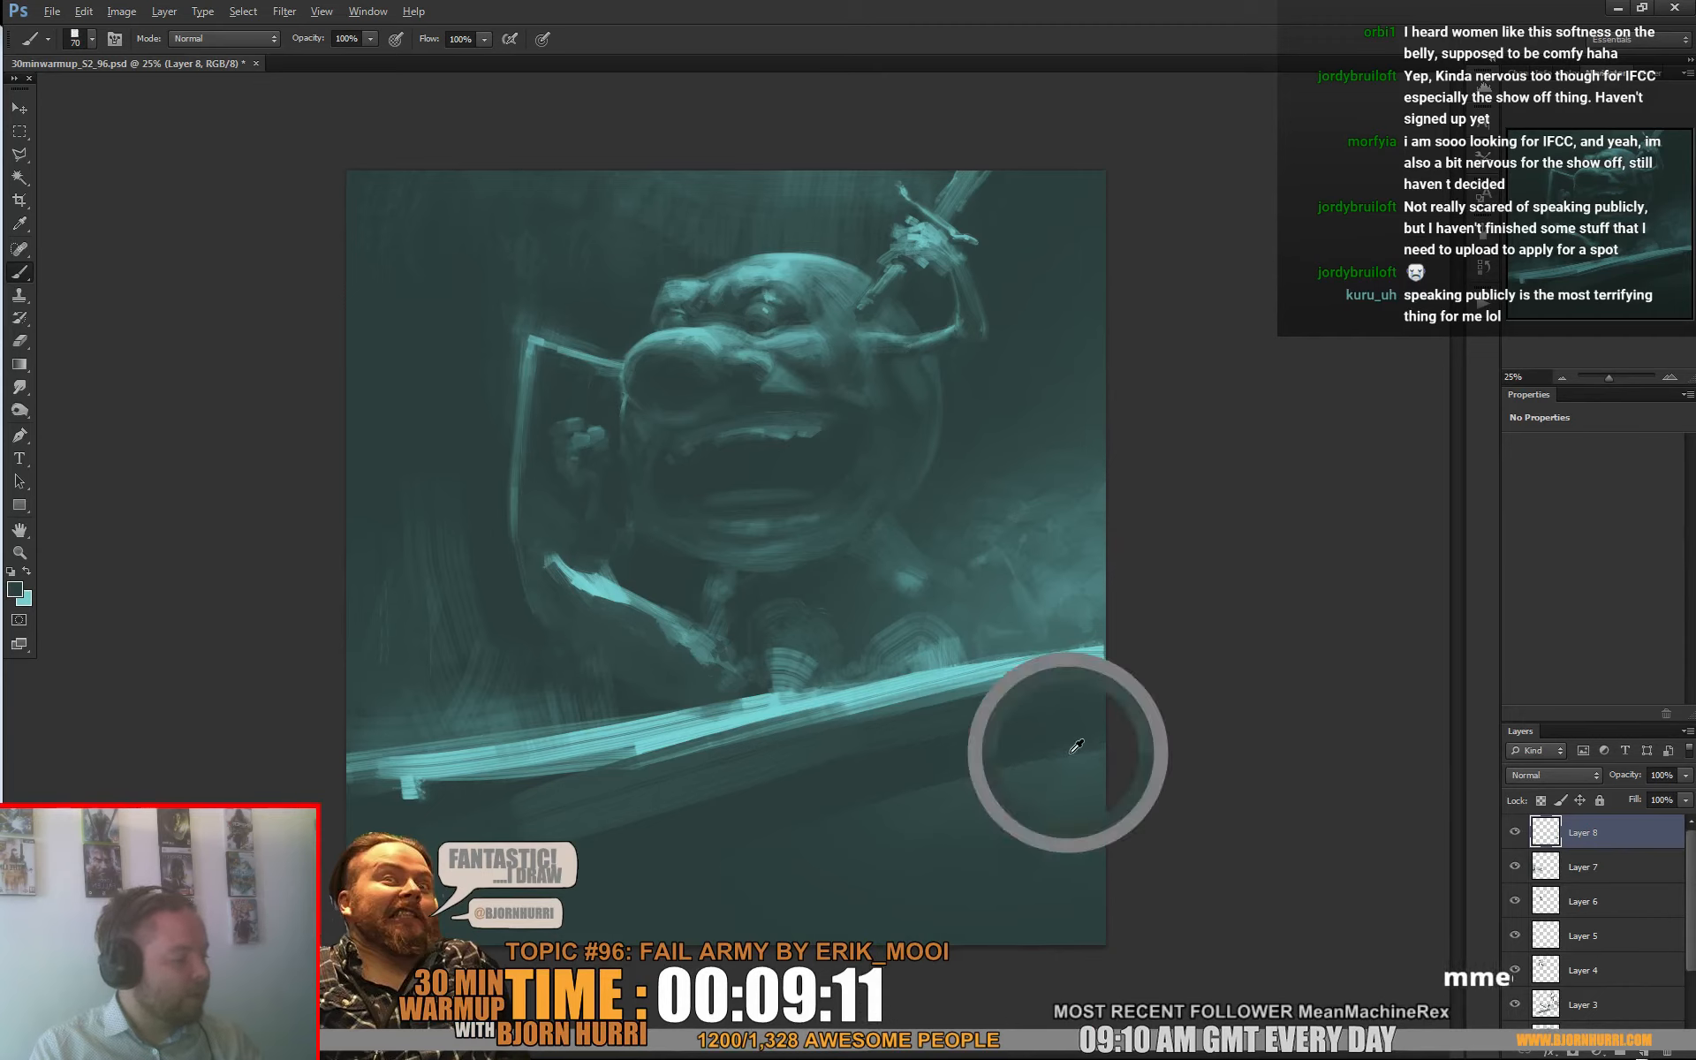
pyautogui.keyDown('alt'); pyautogui.click(798, 836); pyautogui.keyUp('alt')
pyautogui.keyDown('alt'); pyautogui.click(735, 850); pyautogui.keyUp('alt')
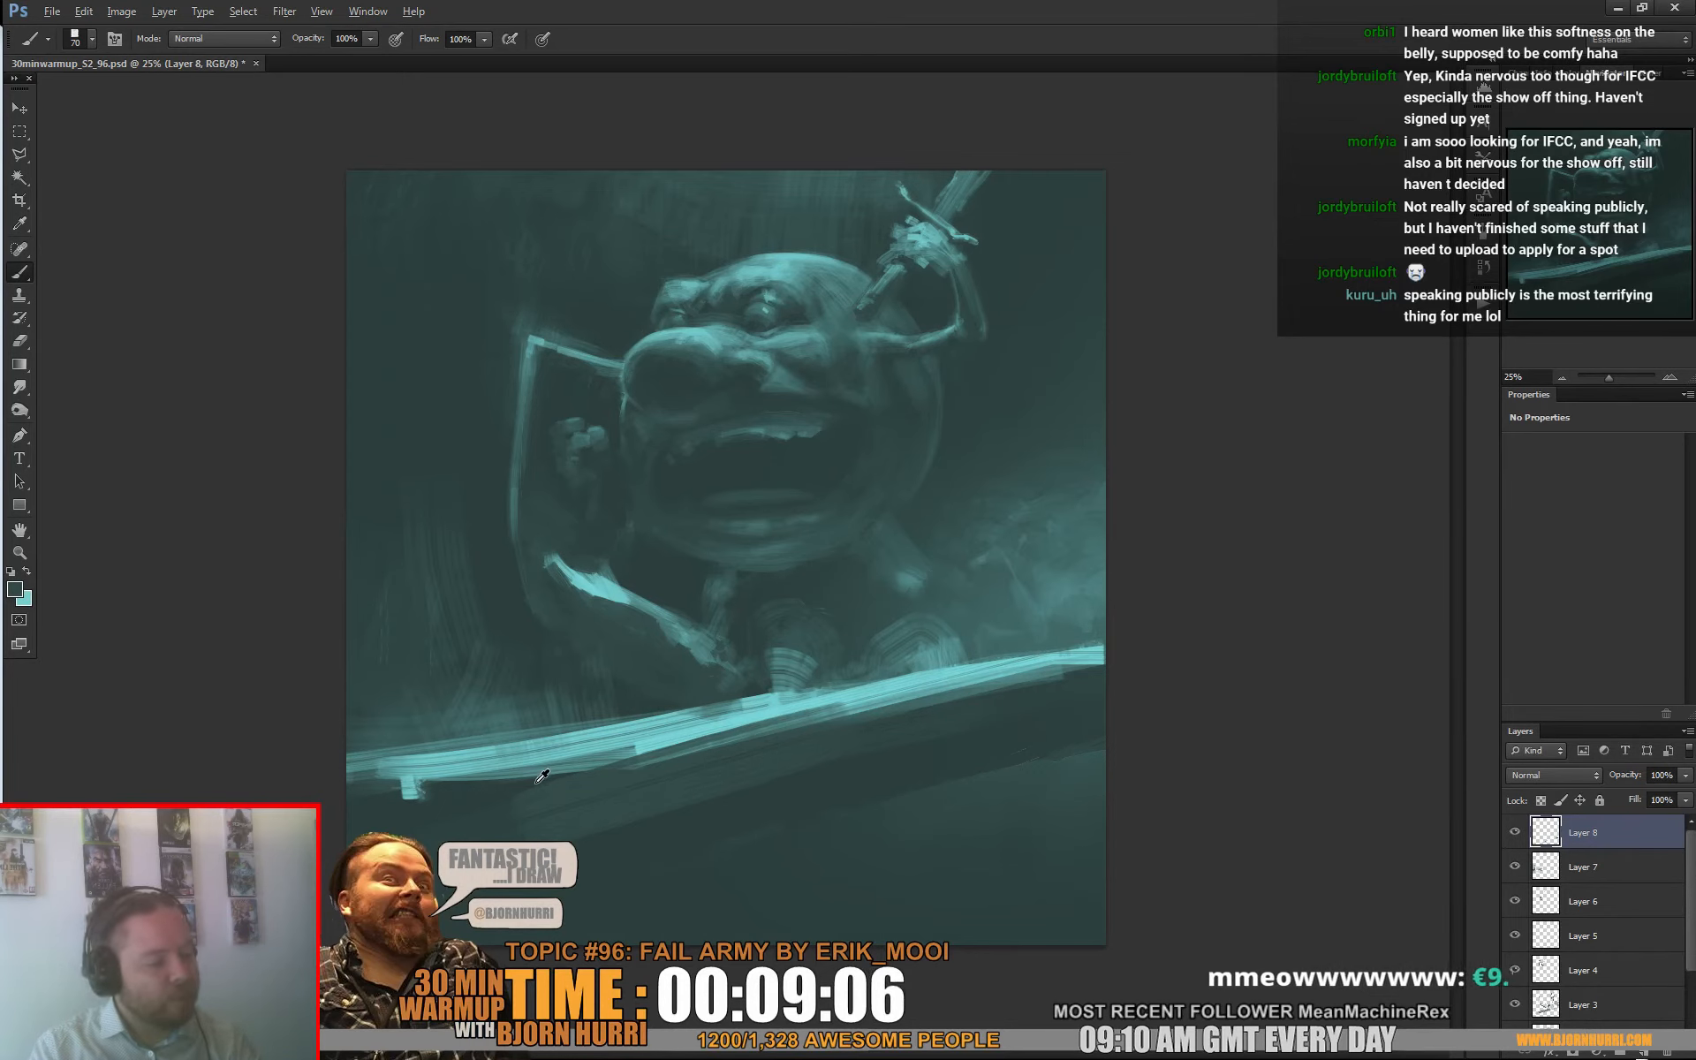
pyautogui.keyDown('alt'); pyautogui.click(511, 774); pyautogui.keyUp('alt')
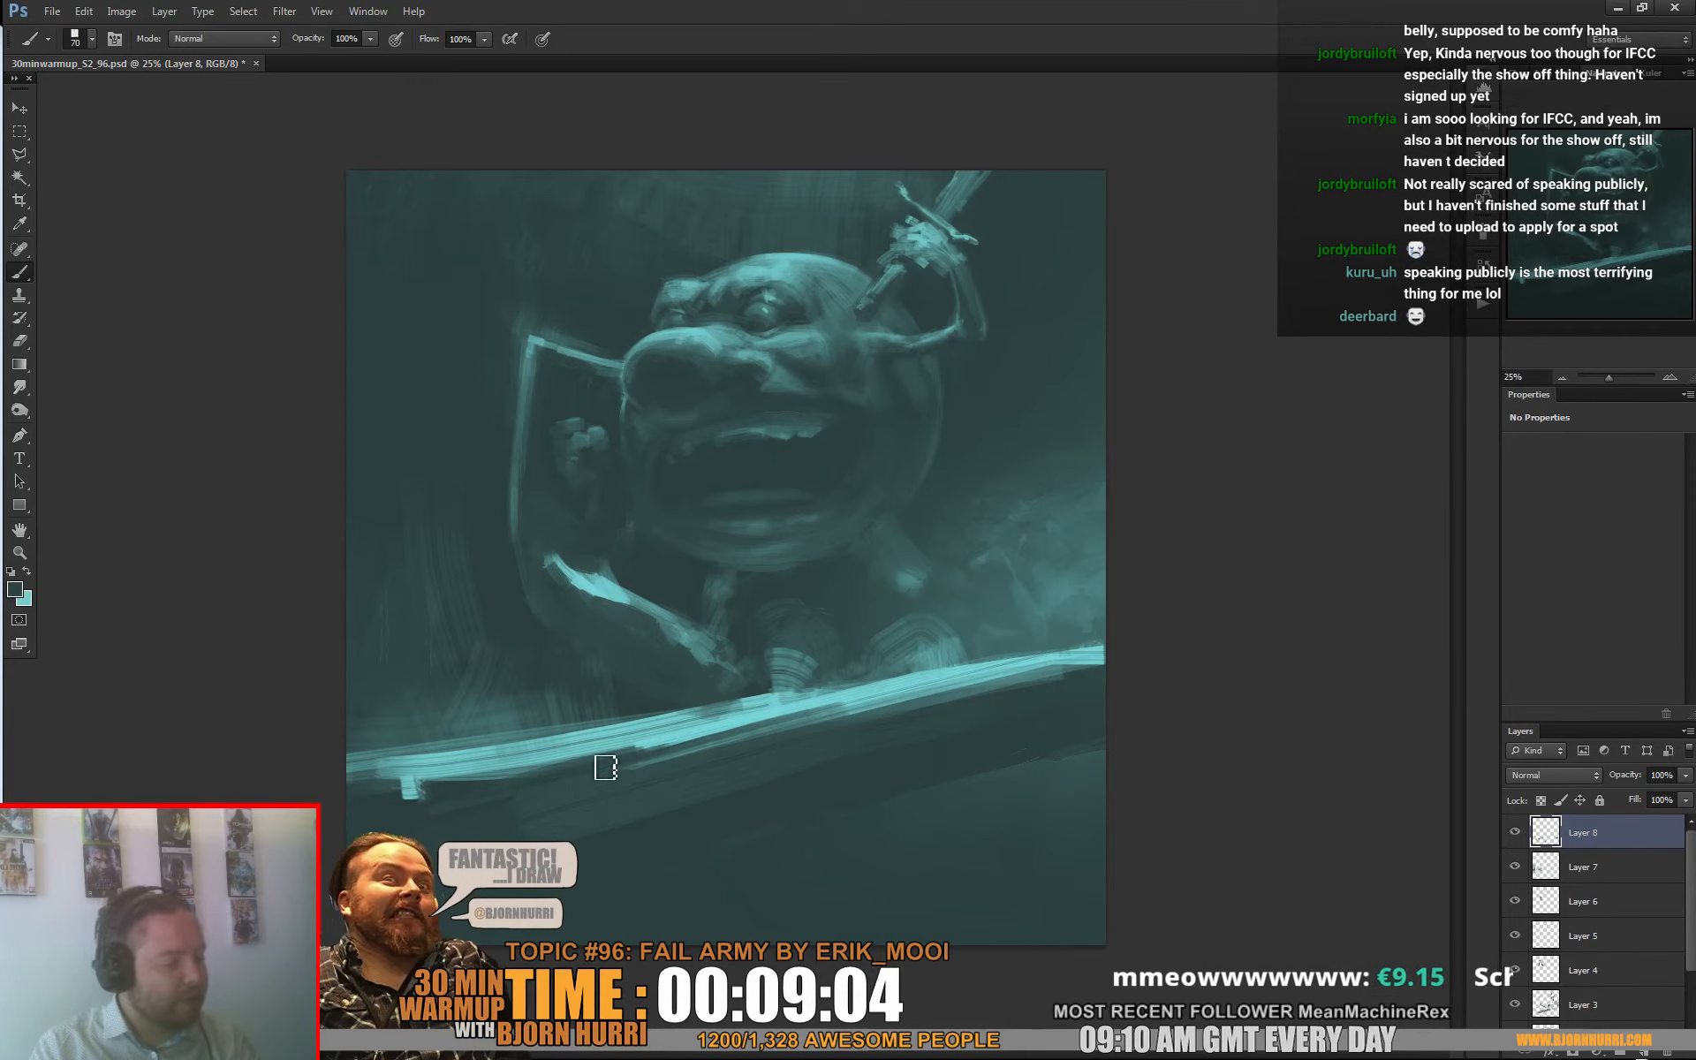
pyautogui.keyDown('alt'); pyautogui.click(809, 705); pyautogui.keyUp('alt')
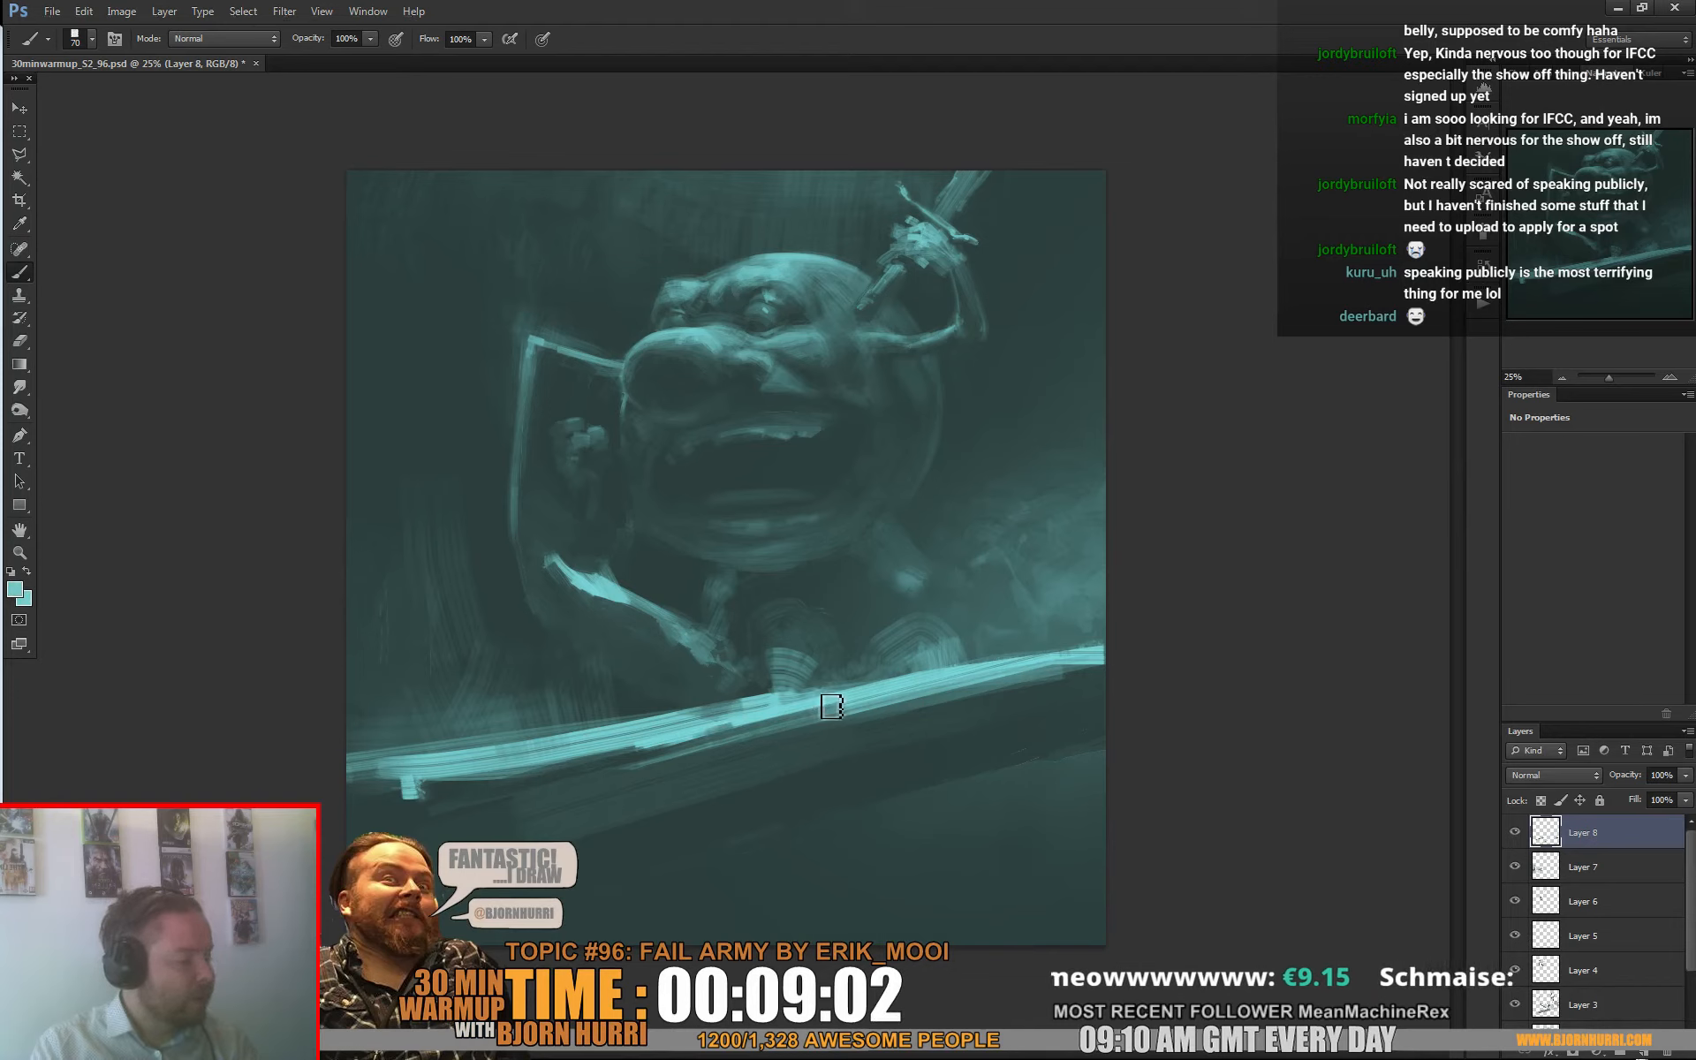
# Step: Blend the foot beside the shield's lower tip into haze above the ledge with sampled teals, using the brush at 494 px and 119 px
pyautogui.rightClick(835, 707)
pyautogui.click(1005, 732)
pyautogui.keyDown('alt'); pyautogui.click(775, 657); pyautogui.keyUp('alt')
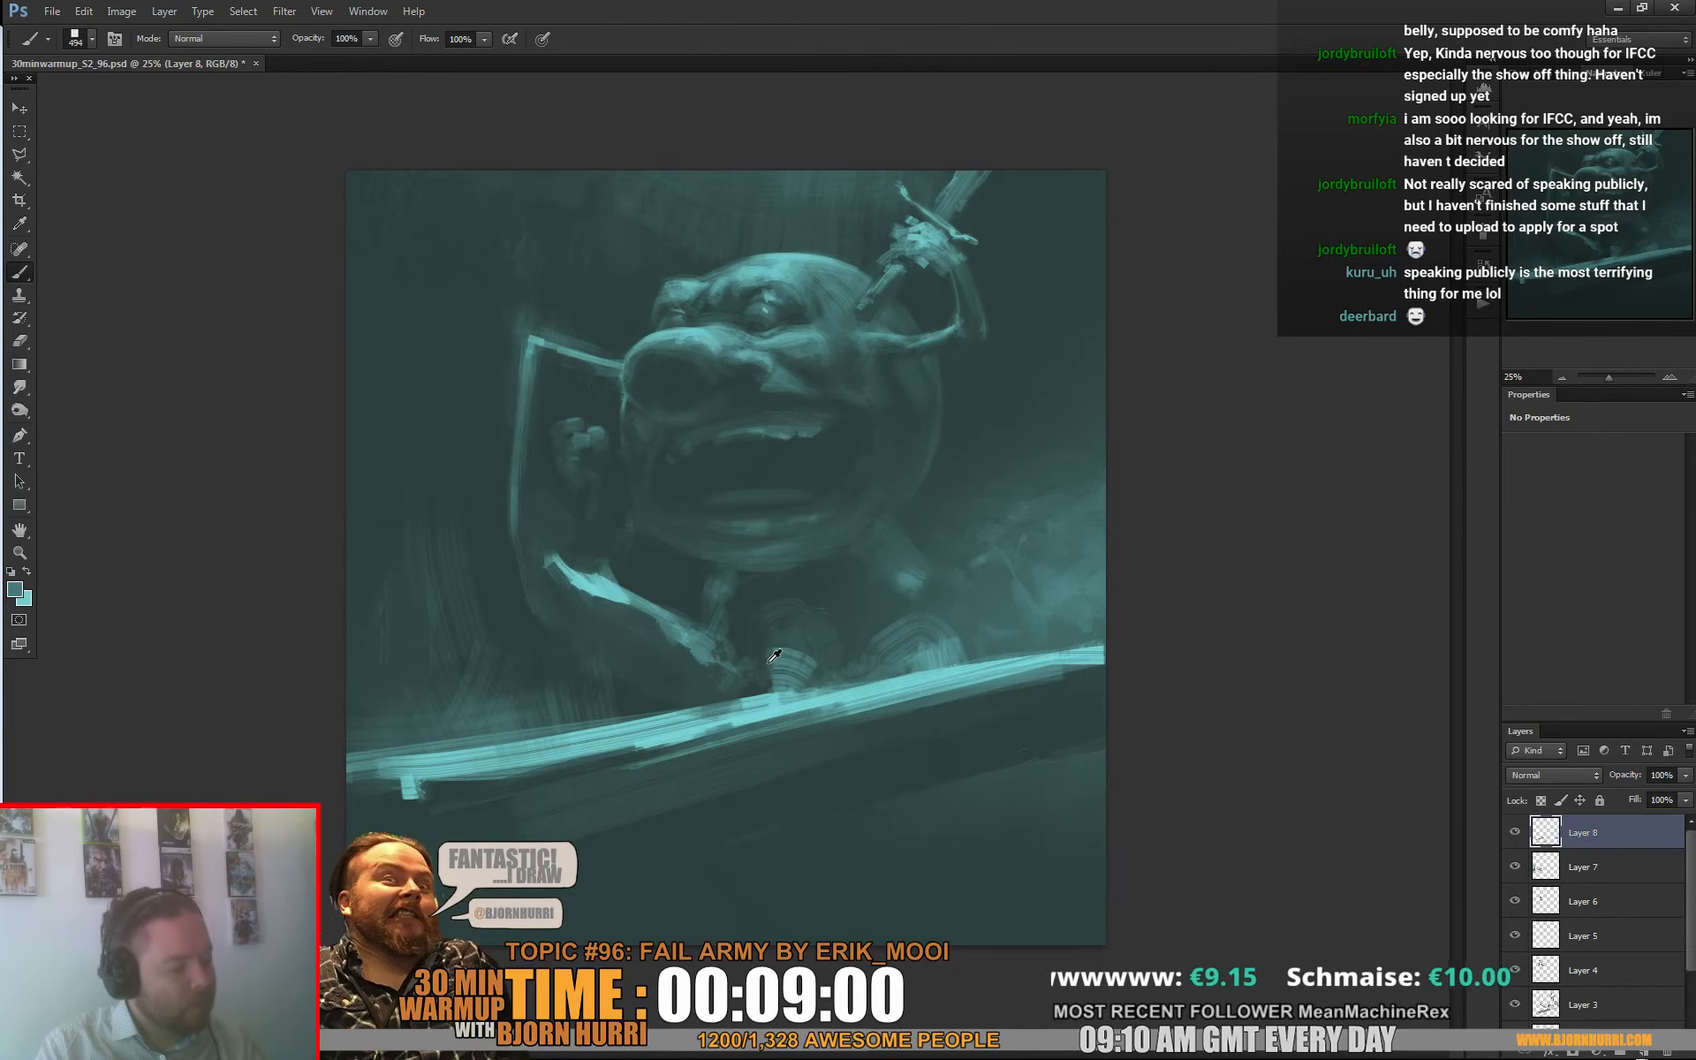
pyautogui.keyDown('alt'); pyautogui.click(761, 702); pyautogui.keyUp('alt')
pyautogui.rightClick(783, 694)
pyautogui.click(898, 732)
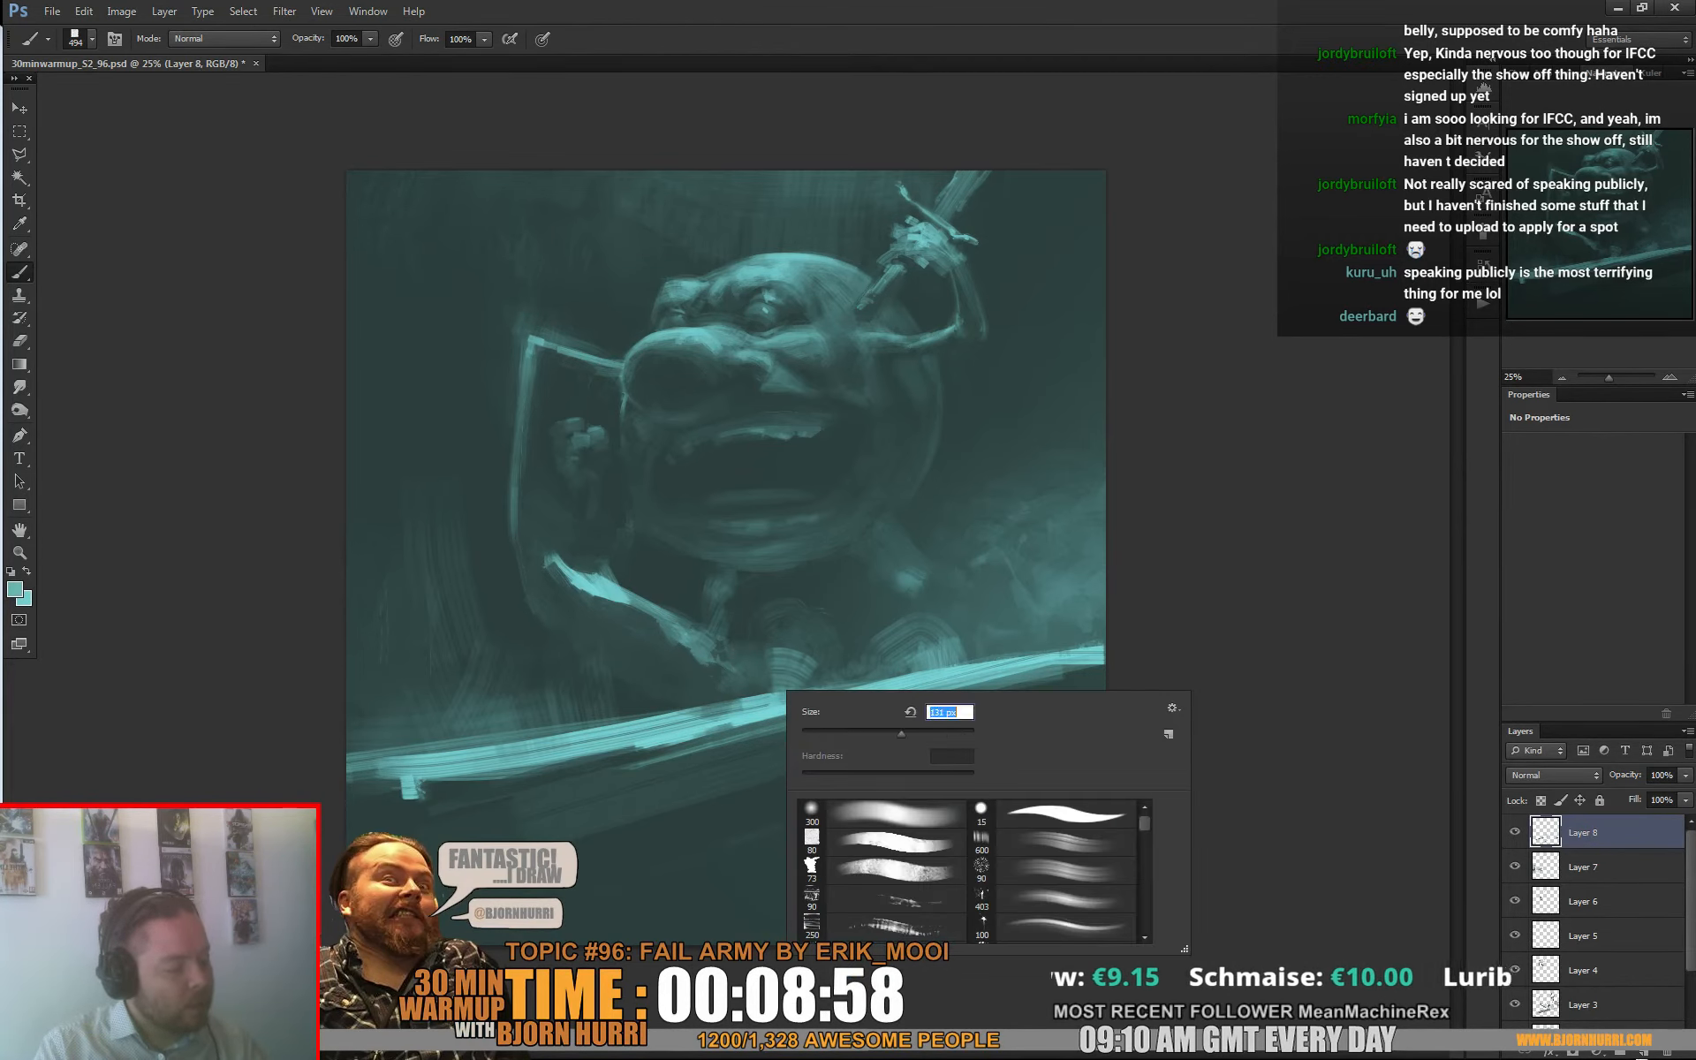
pyautogui.click(760, 676)
pyautogui.moveTo(765, 678)
pyautogui.mouseDown()
pyautogui.moveTo(774, 694)
pyautogui.moveTo(806, 659)
pyautogui.mouseUp()
pyautogui.keyDown('alt'); pyautogui.click(782, 660); pyautogui.keyUp('alt')
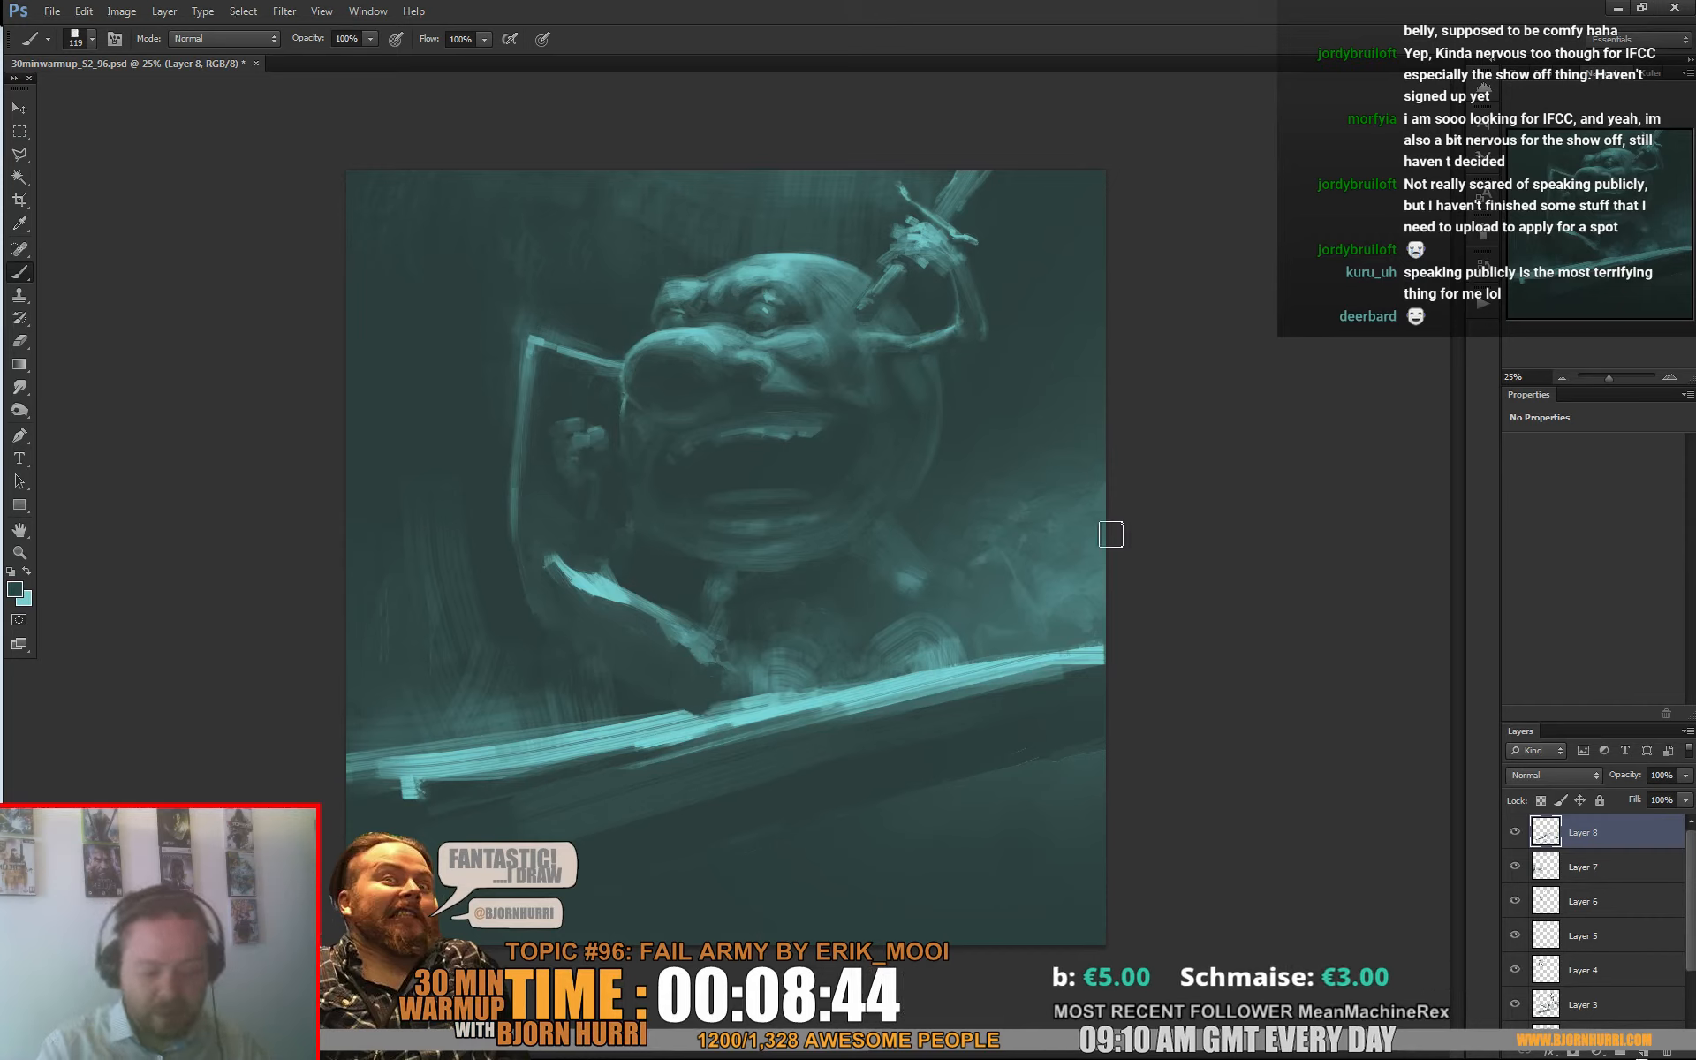
# Step: Darken the shield's lower tip at 119 px and repaint the end of its bright lower rim with sampled teals at 35 px
pyautogui.moveTo(716, 705); pyautogui.dragTo(730, 694)
pyautogui.rightClick(775, 677)
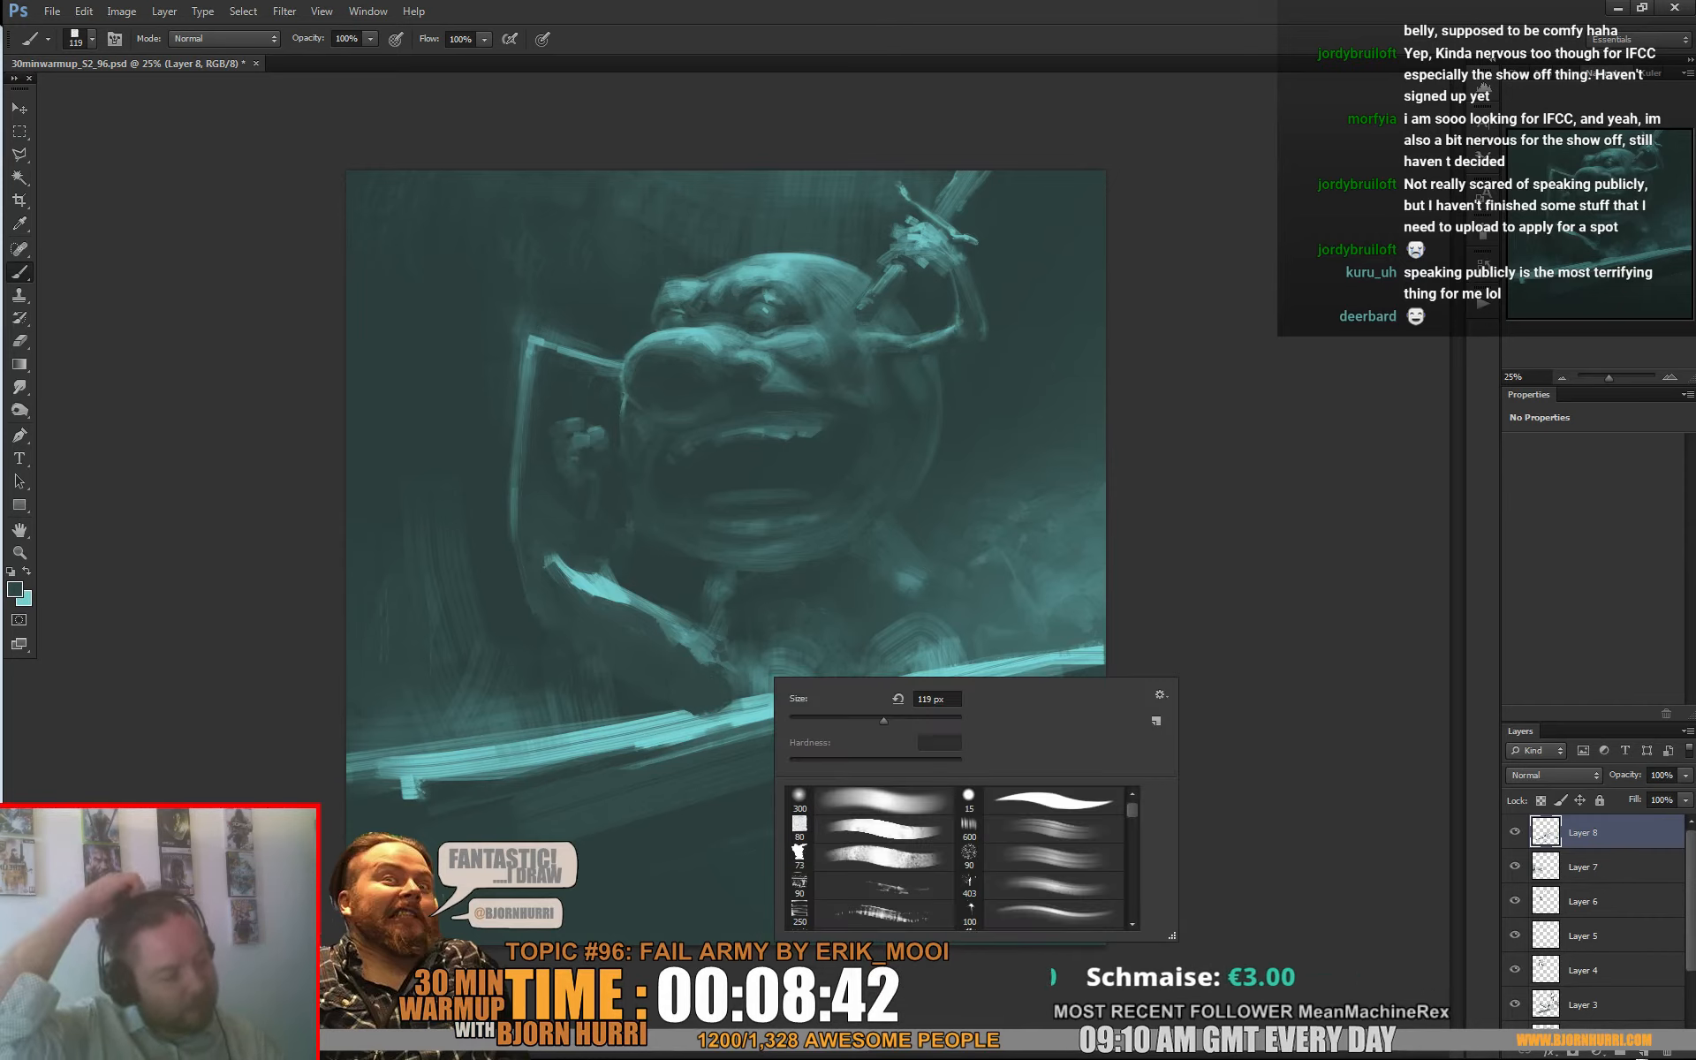
pyautogui.moveTo(886, 723); pyautogui.dragTo(835, 723)
pyautogui.keyDown('alt'); pyautogui.click(716, 658); pyautogui.keyUp('alt')
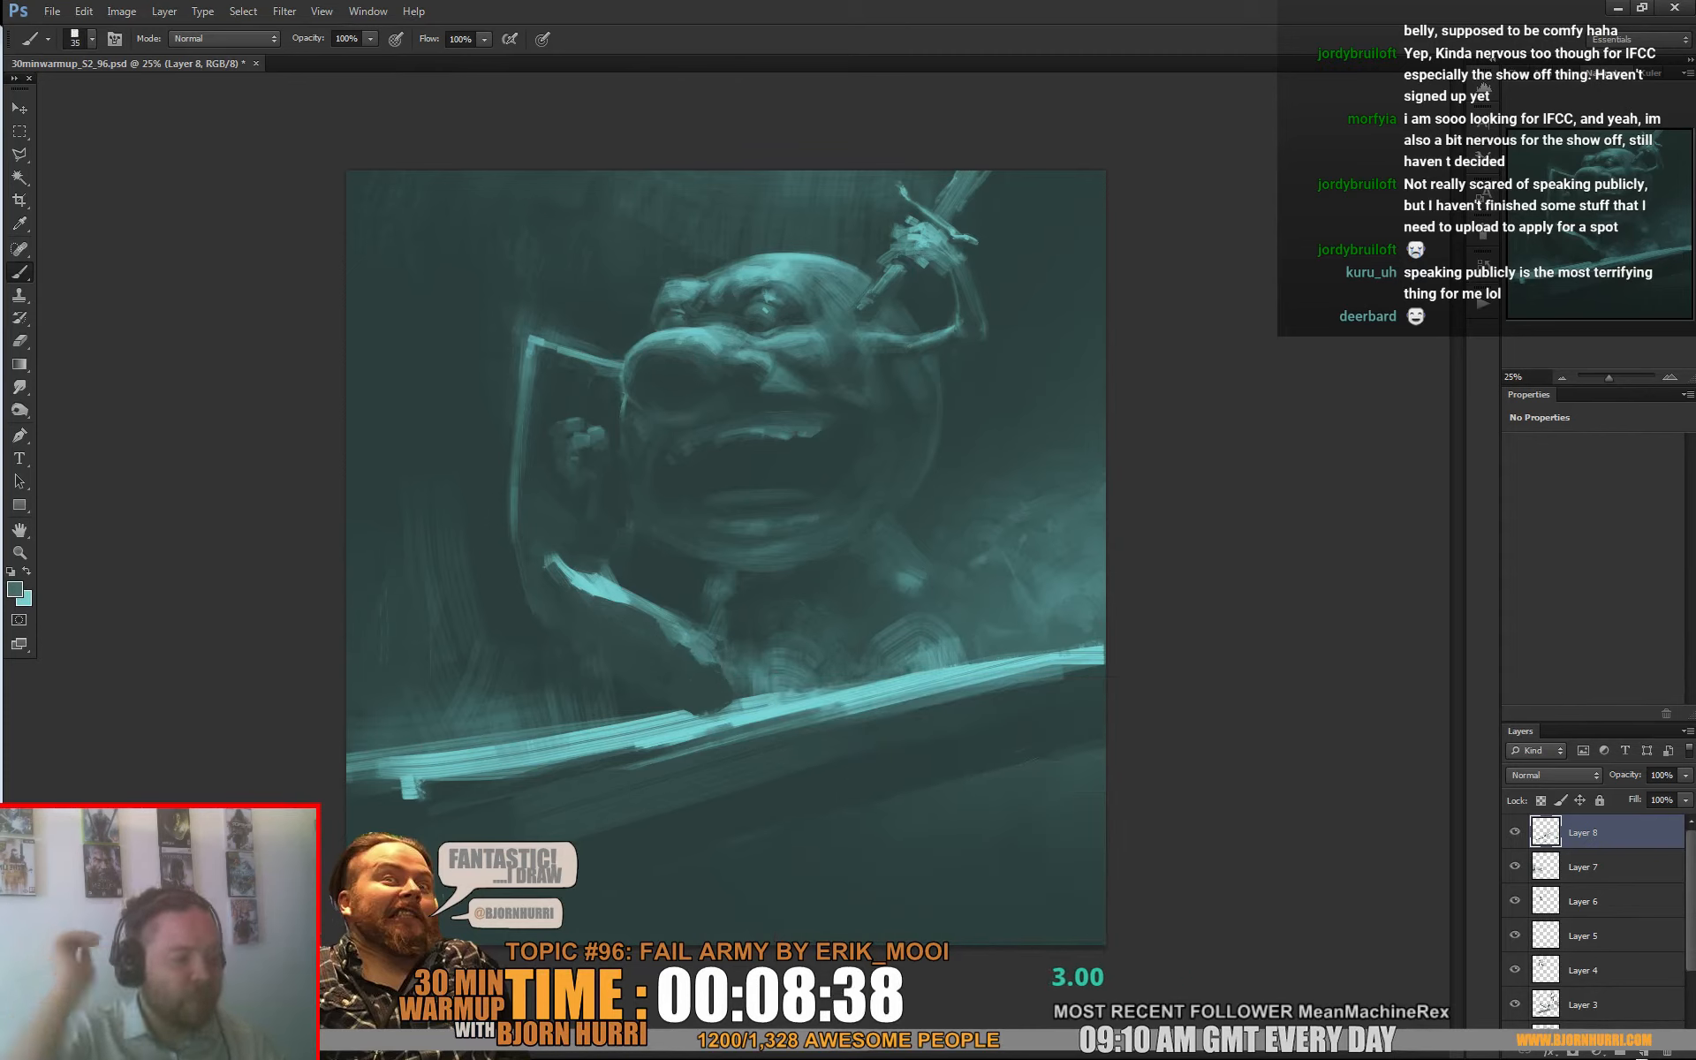
pyautogui.keyDown('alt'); pyautogui.click(698, 638); pyautogui.keyUp('alt')
pyautogui.moveTo(707, 659)
pyautogui.mouseDown()
pyautogui.moveTo(727, 676)
pyautogui.moveTo(709, 665)
pyautogui.mouseUp()
pyautogui.keyDown('alt'); pyautogui.click(712, 675); pyautogui.keyUp('alt')
pyautogui.keyDown('alt'); pyautogui.click(704, 646); pyautogui.keyUp('alt')
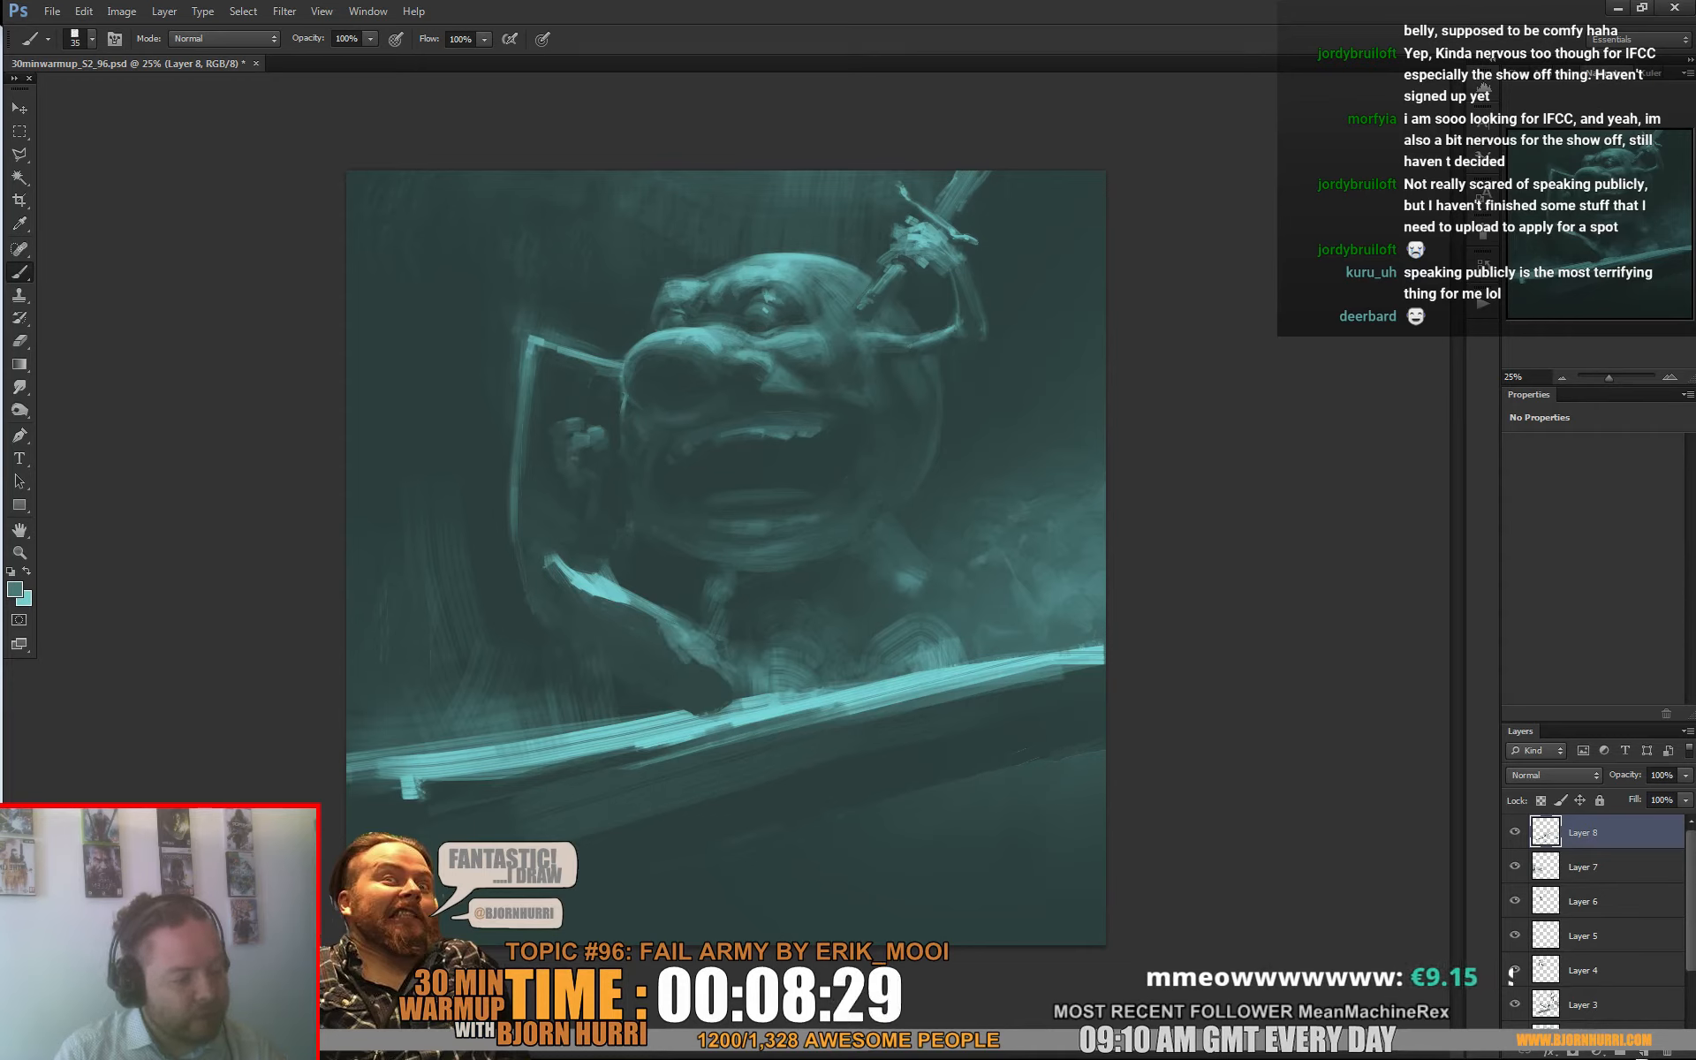
pyautogui.keyDown('alt'); pyautogui.click(693, 642); pyautogui.keyUp('alt')
pyautogui.moveTo(705, 666); pyautogui.dragTo(719, 674)
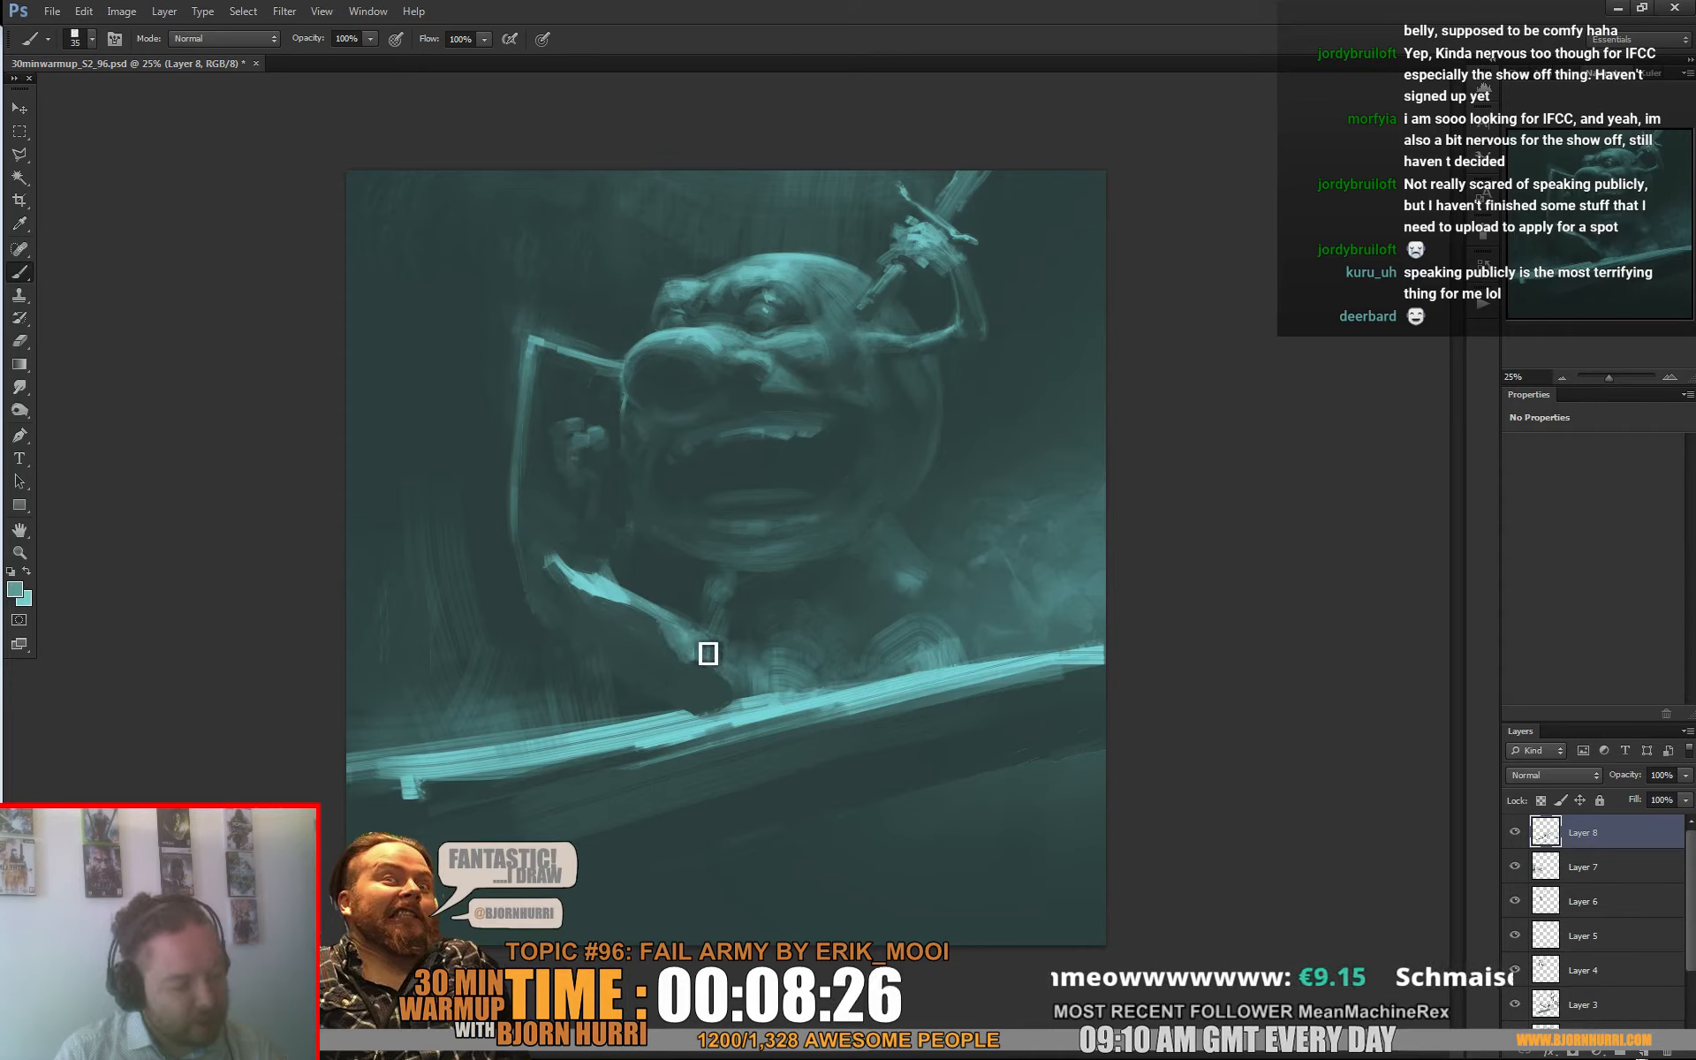
pyautogui.moveTo(656, 617); pyautogui.dragTo(691, 658)
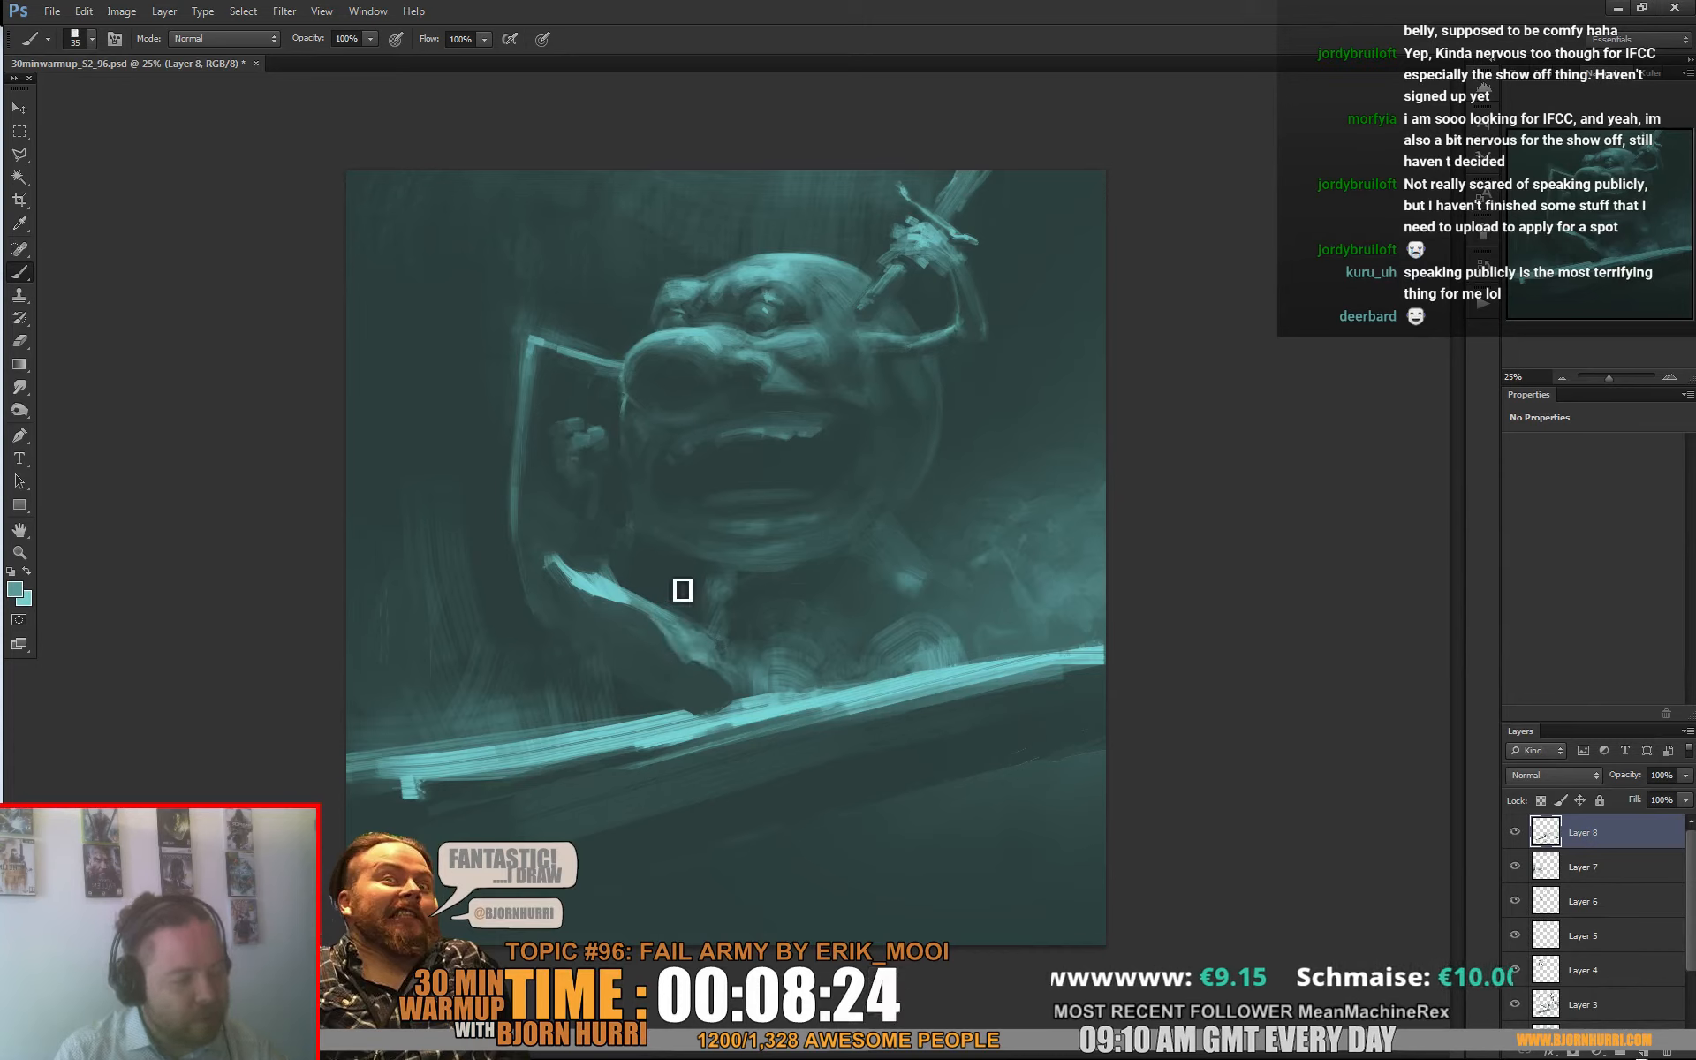
# Step: Shape the dark area between the shield's lower rim and the belly, and blend the background beside the shield with a larger brush
pyautogui.keyDown('alt'); pyautogui.click(599, 557); pyautogui.keyUp('alt')
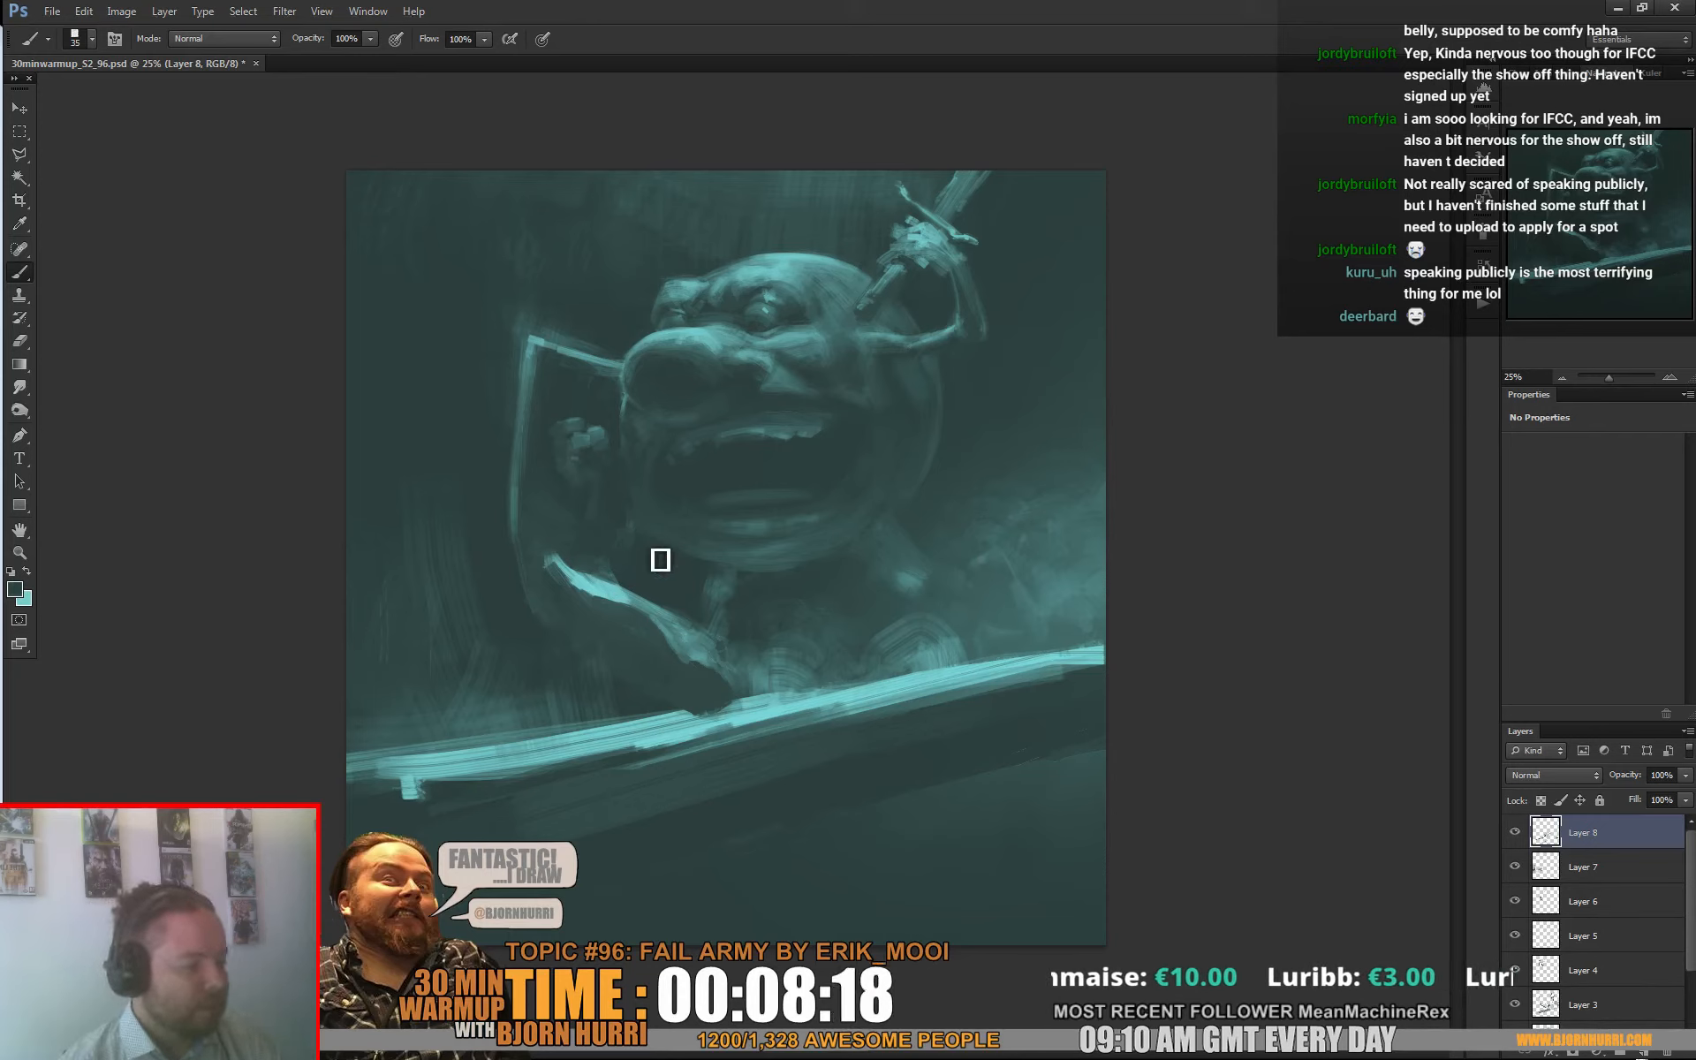
pyautogui.moveTo(648, 553); pyautogui.dragTo(638, 582)
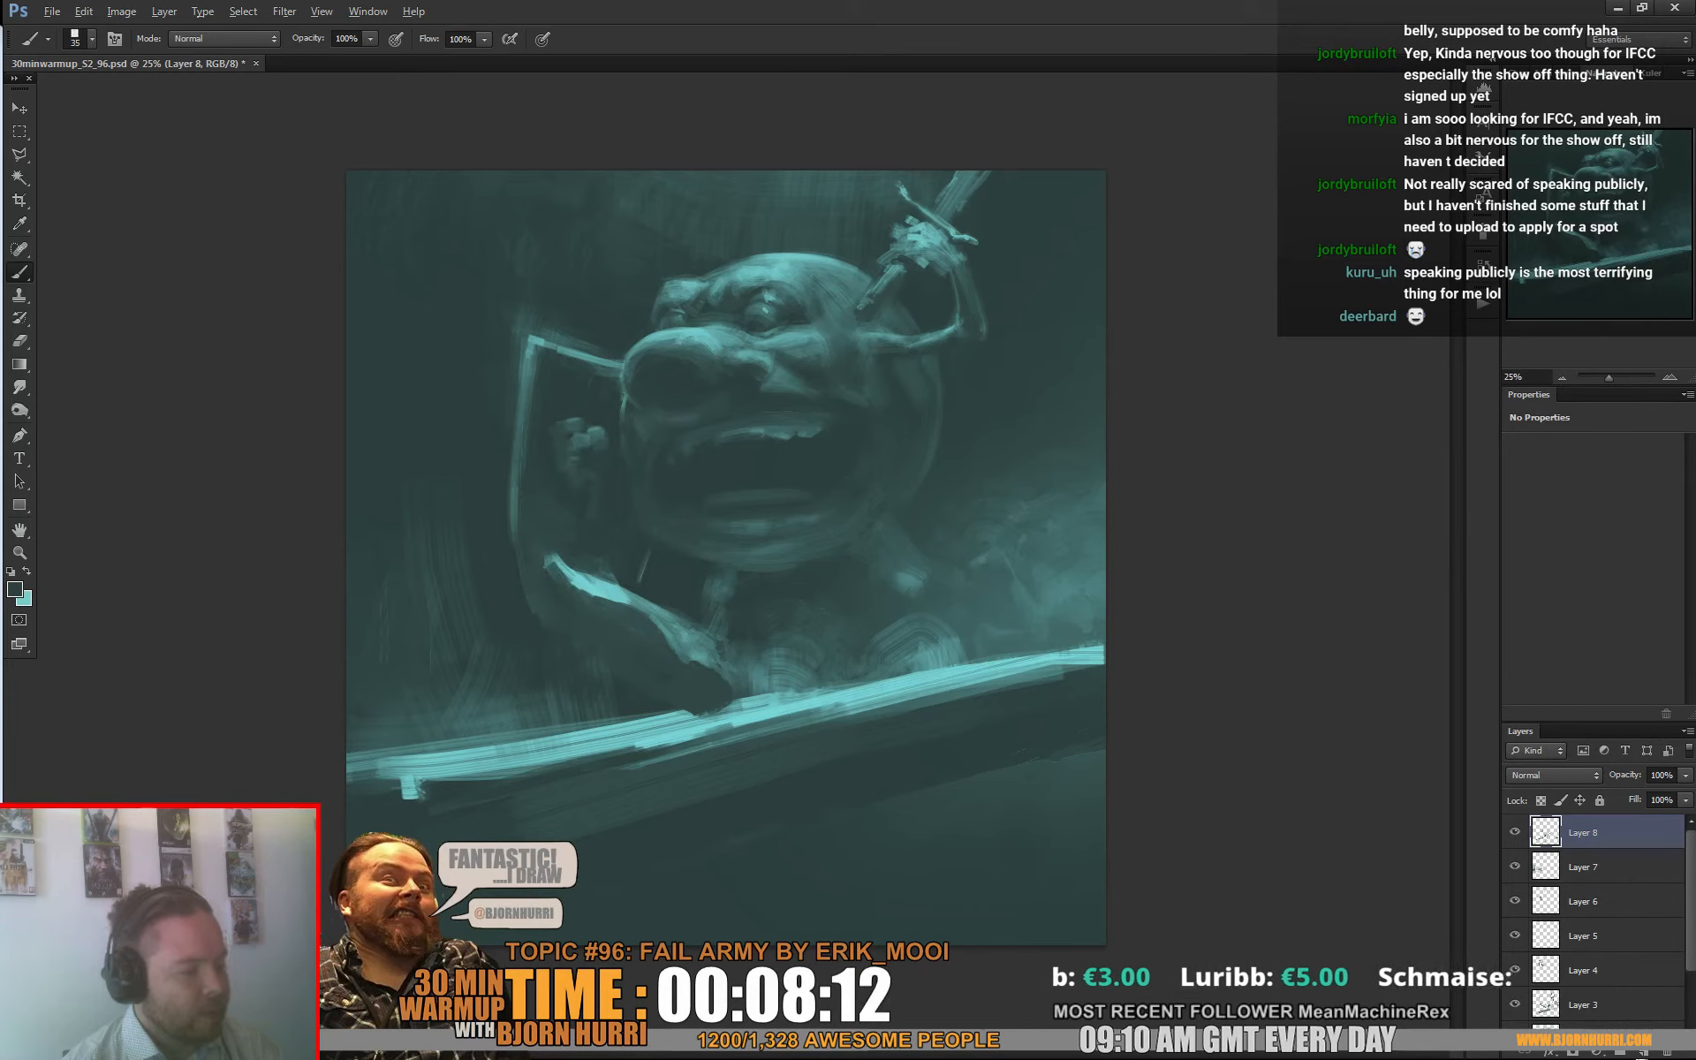
pyautogui.rightClick(688, 567)
pyautogui.doubleClick(707, 701)
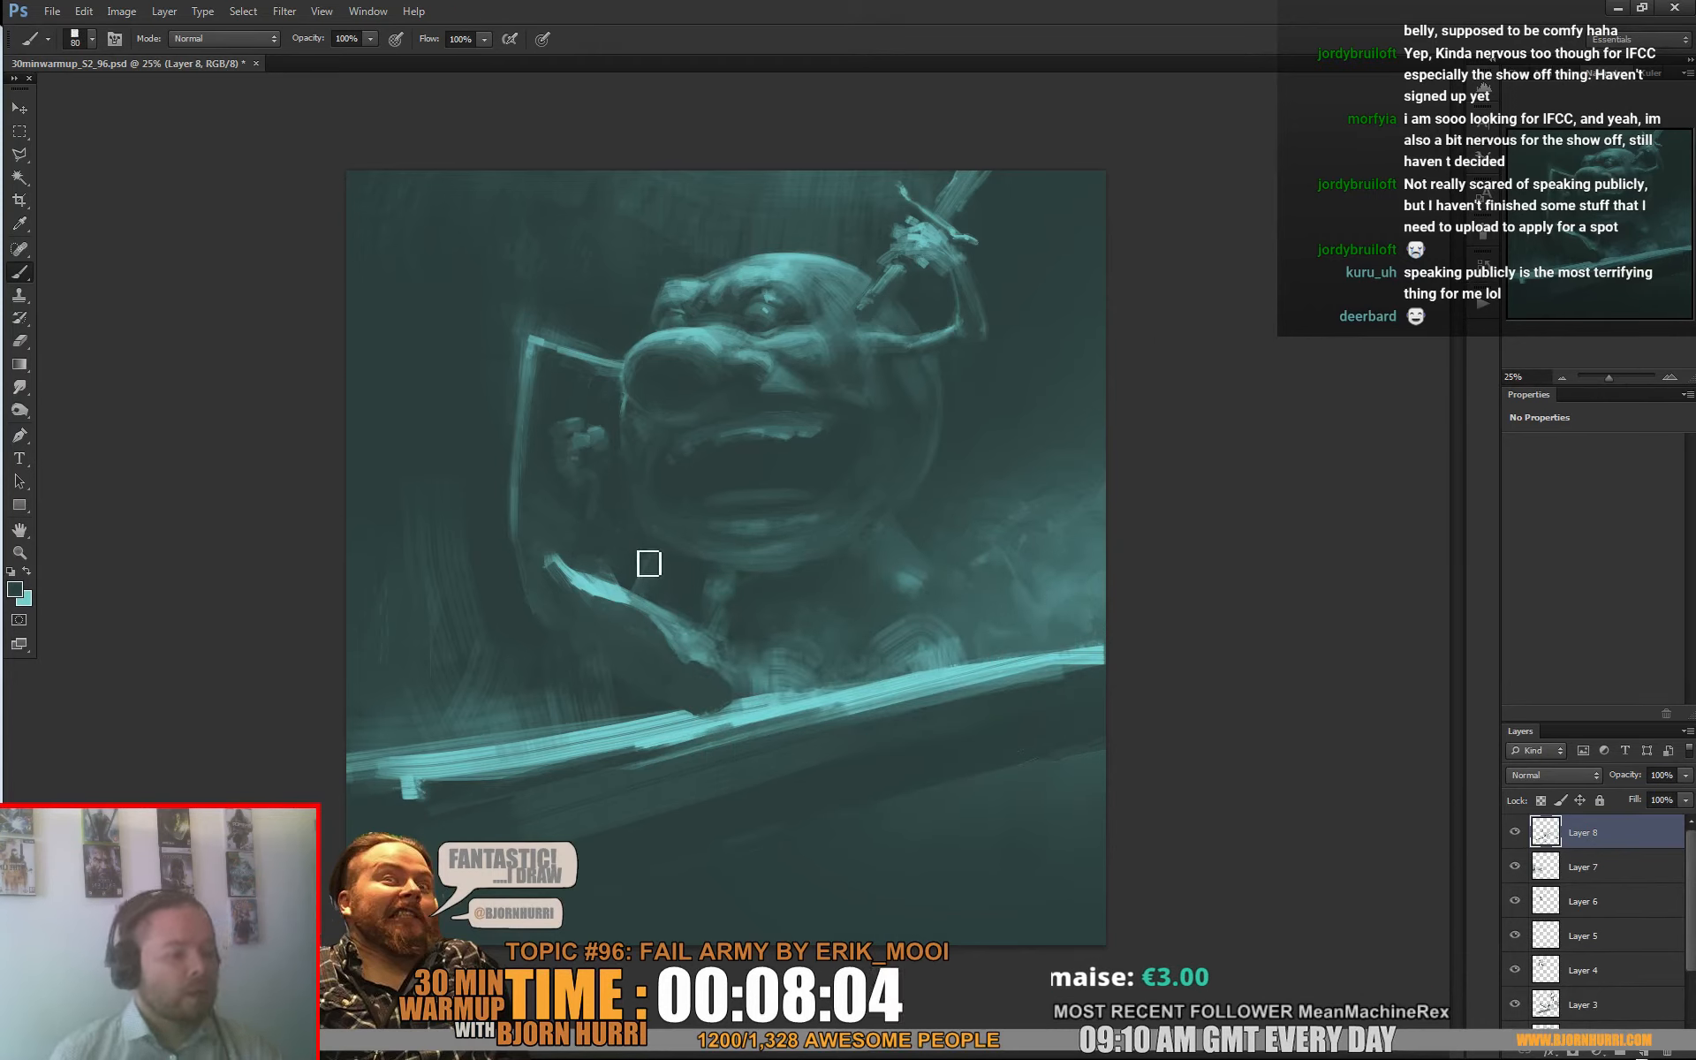
pyautogui.keyDown('alt'); pyautogui.click(672, 574); pyautogui.keyUp('alt')
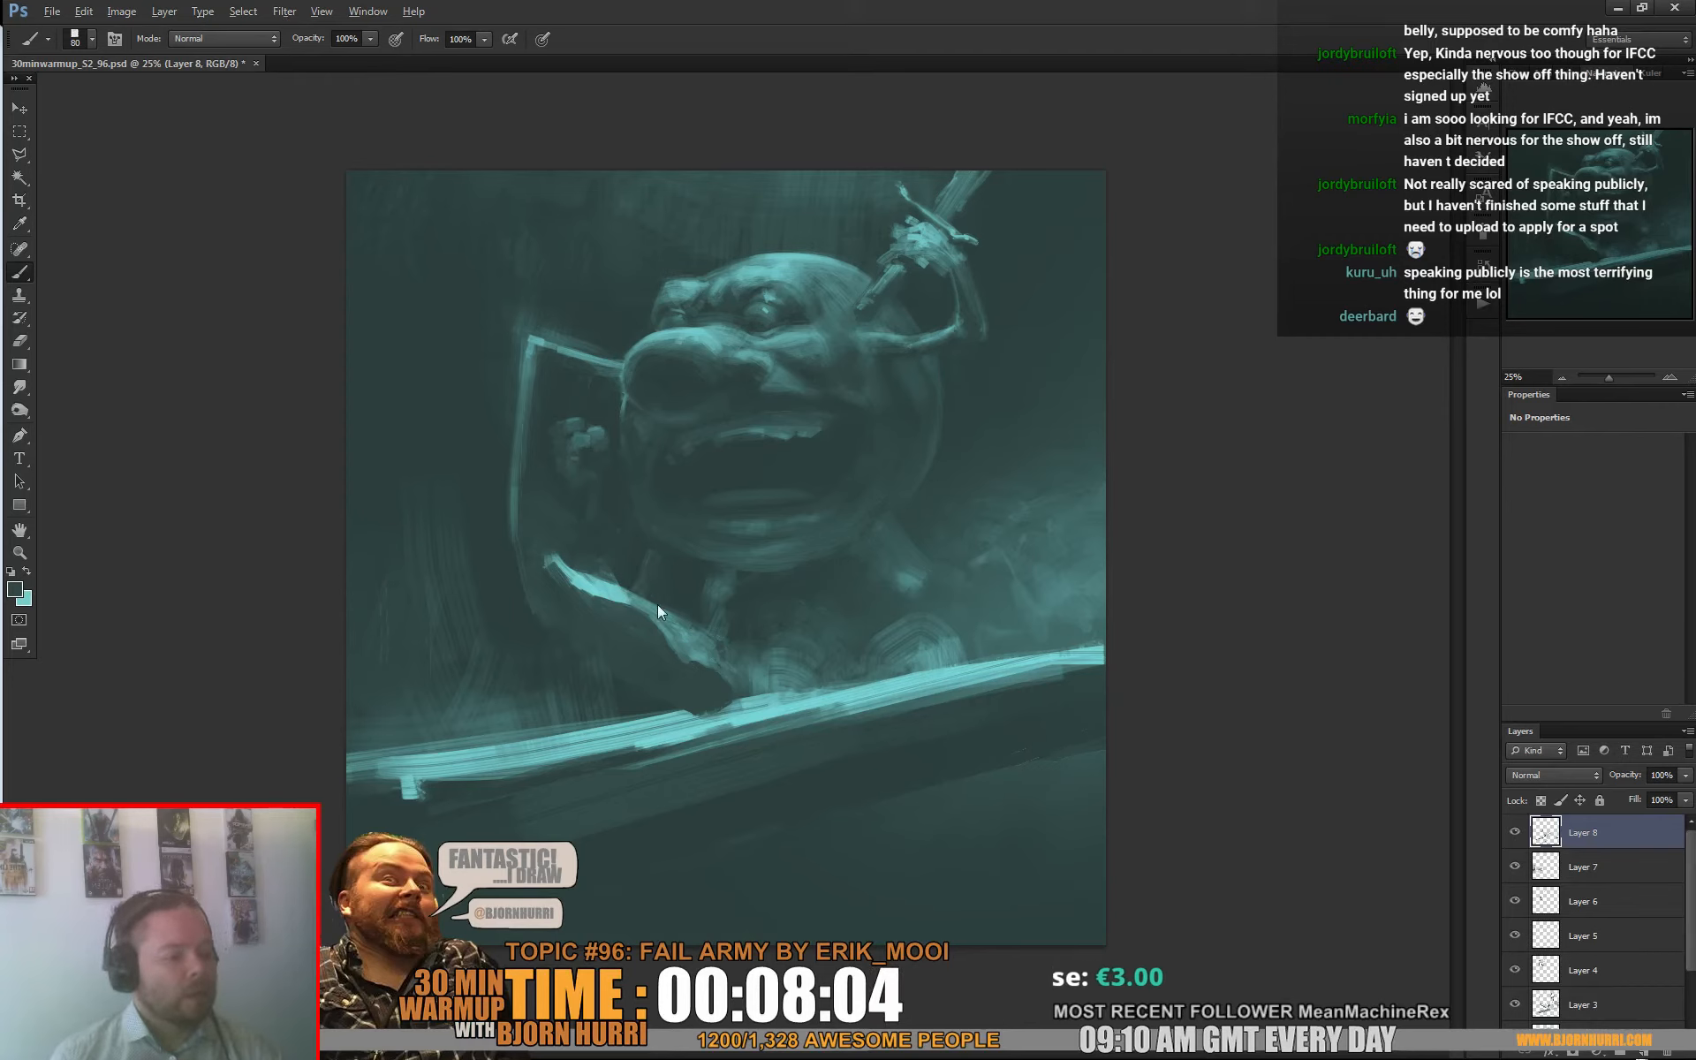
pyautogui.rightClick(687, 570)
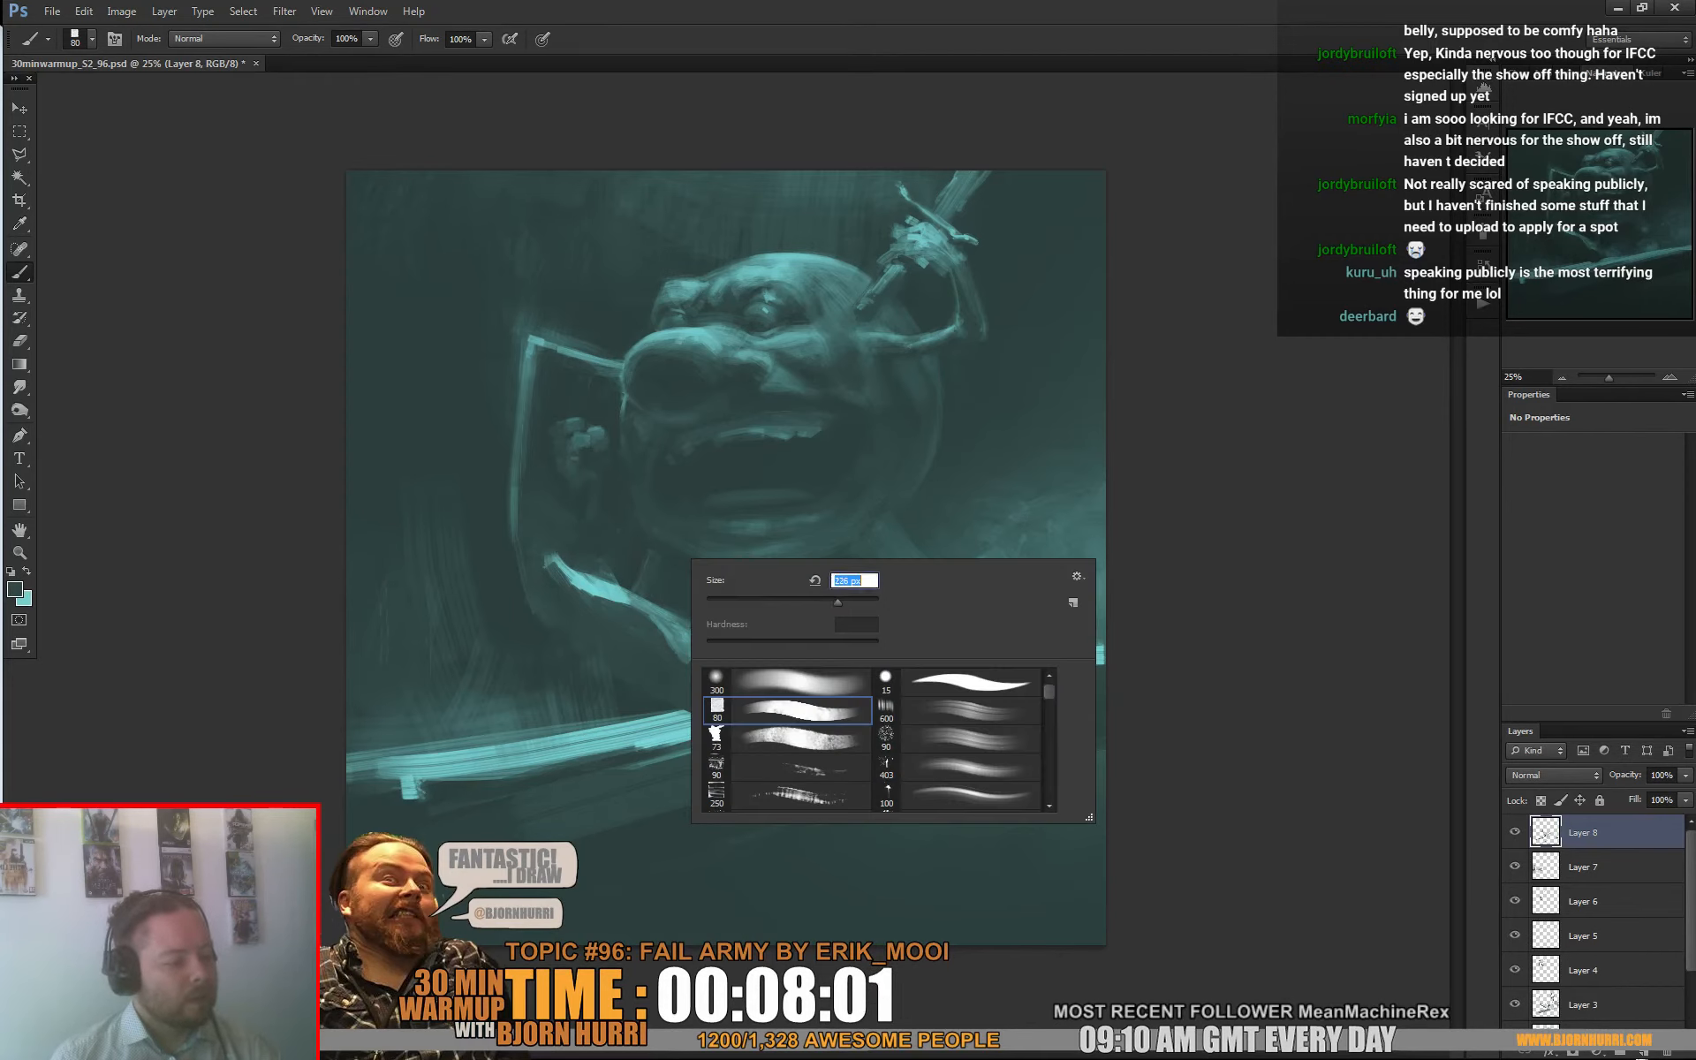
pyautogui.keyDown('alt'); pyautogui.click(483, 682); pyautogui.keyUp('alt')
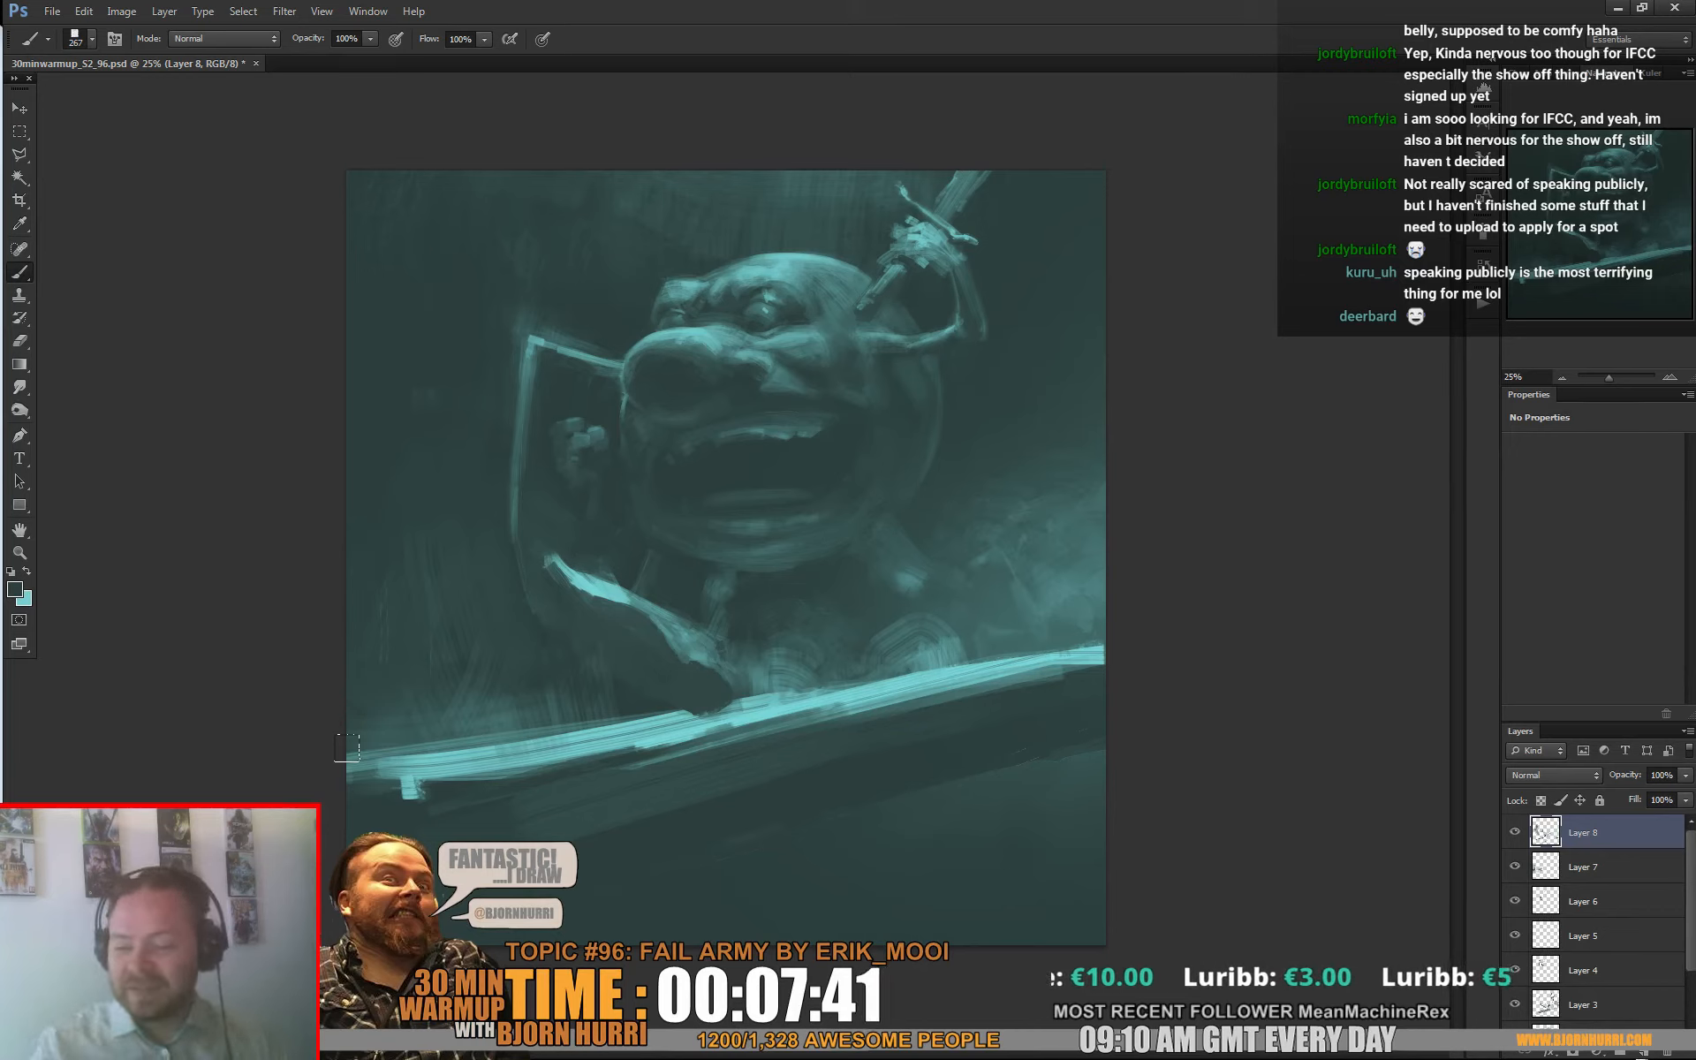
# Step: Create a new layer and refine the leg below the belly's right side with the brush at 17 px and 65 px
pyautogui.hotkey('ctrl', 'shift', 'alt', 'n')
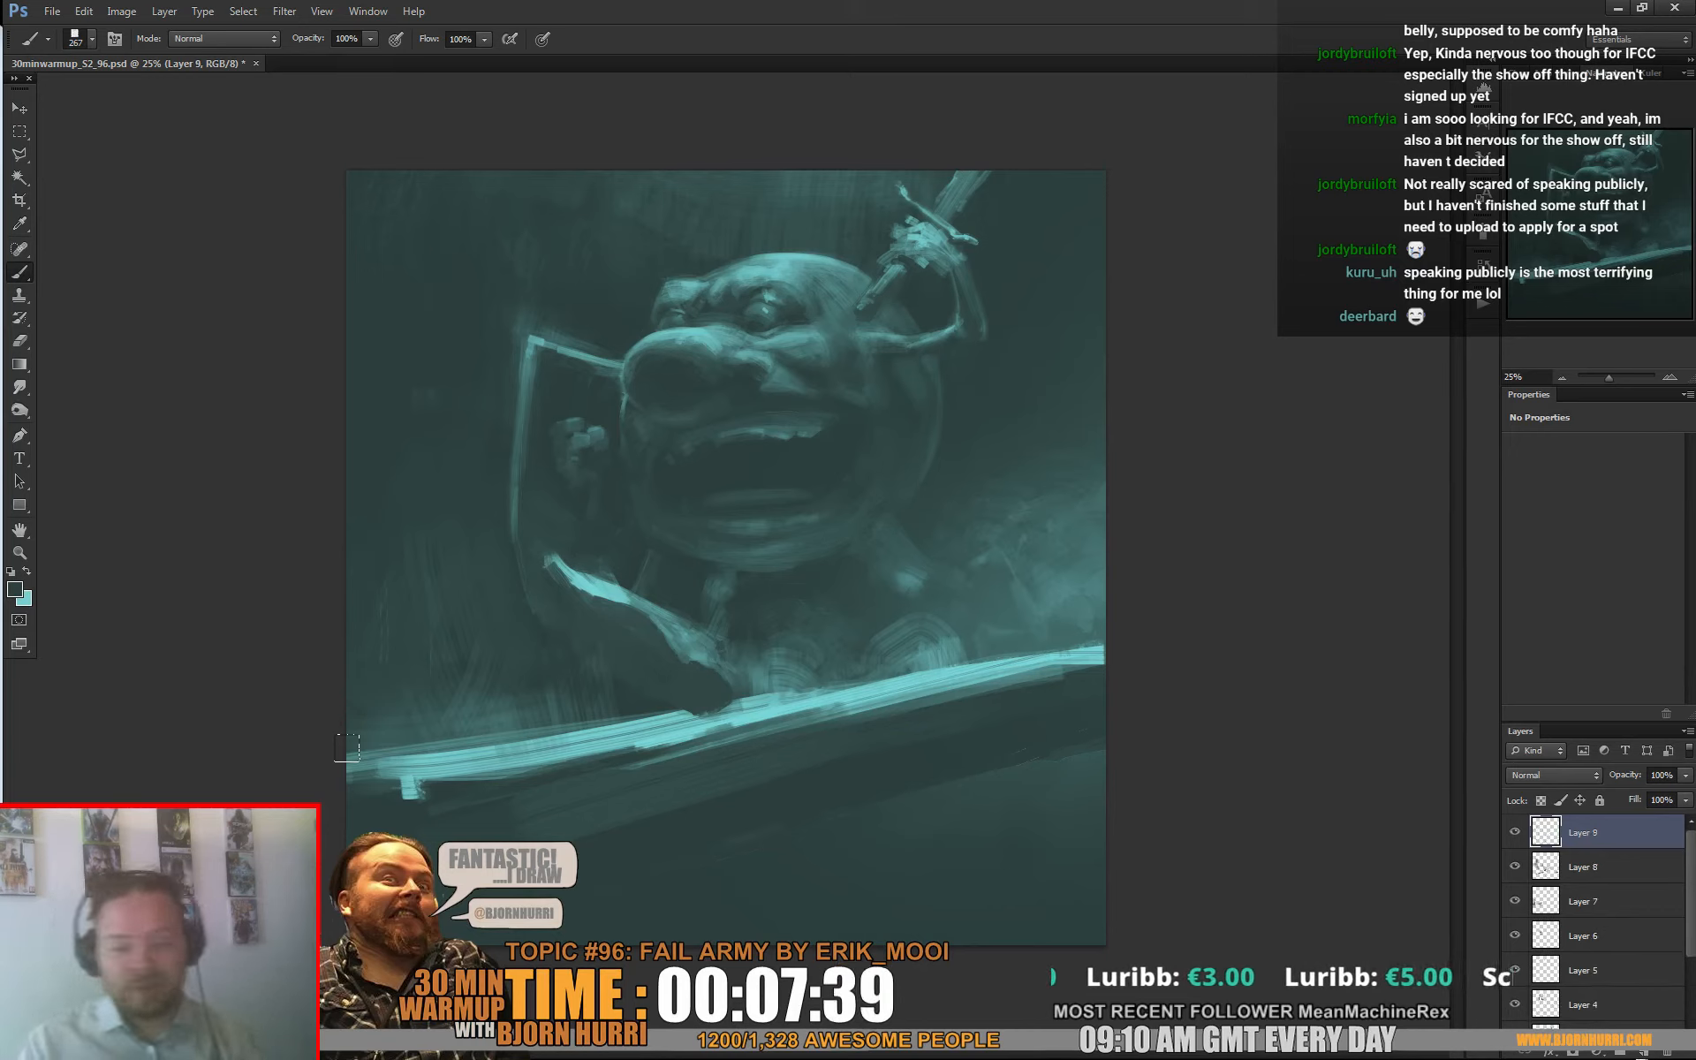
pyautogui.rightClick(1025, 656)
pyautogui.write('17')
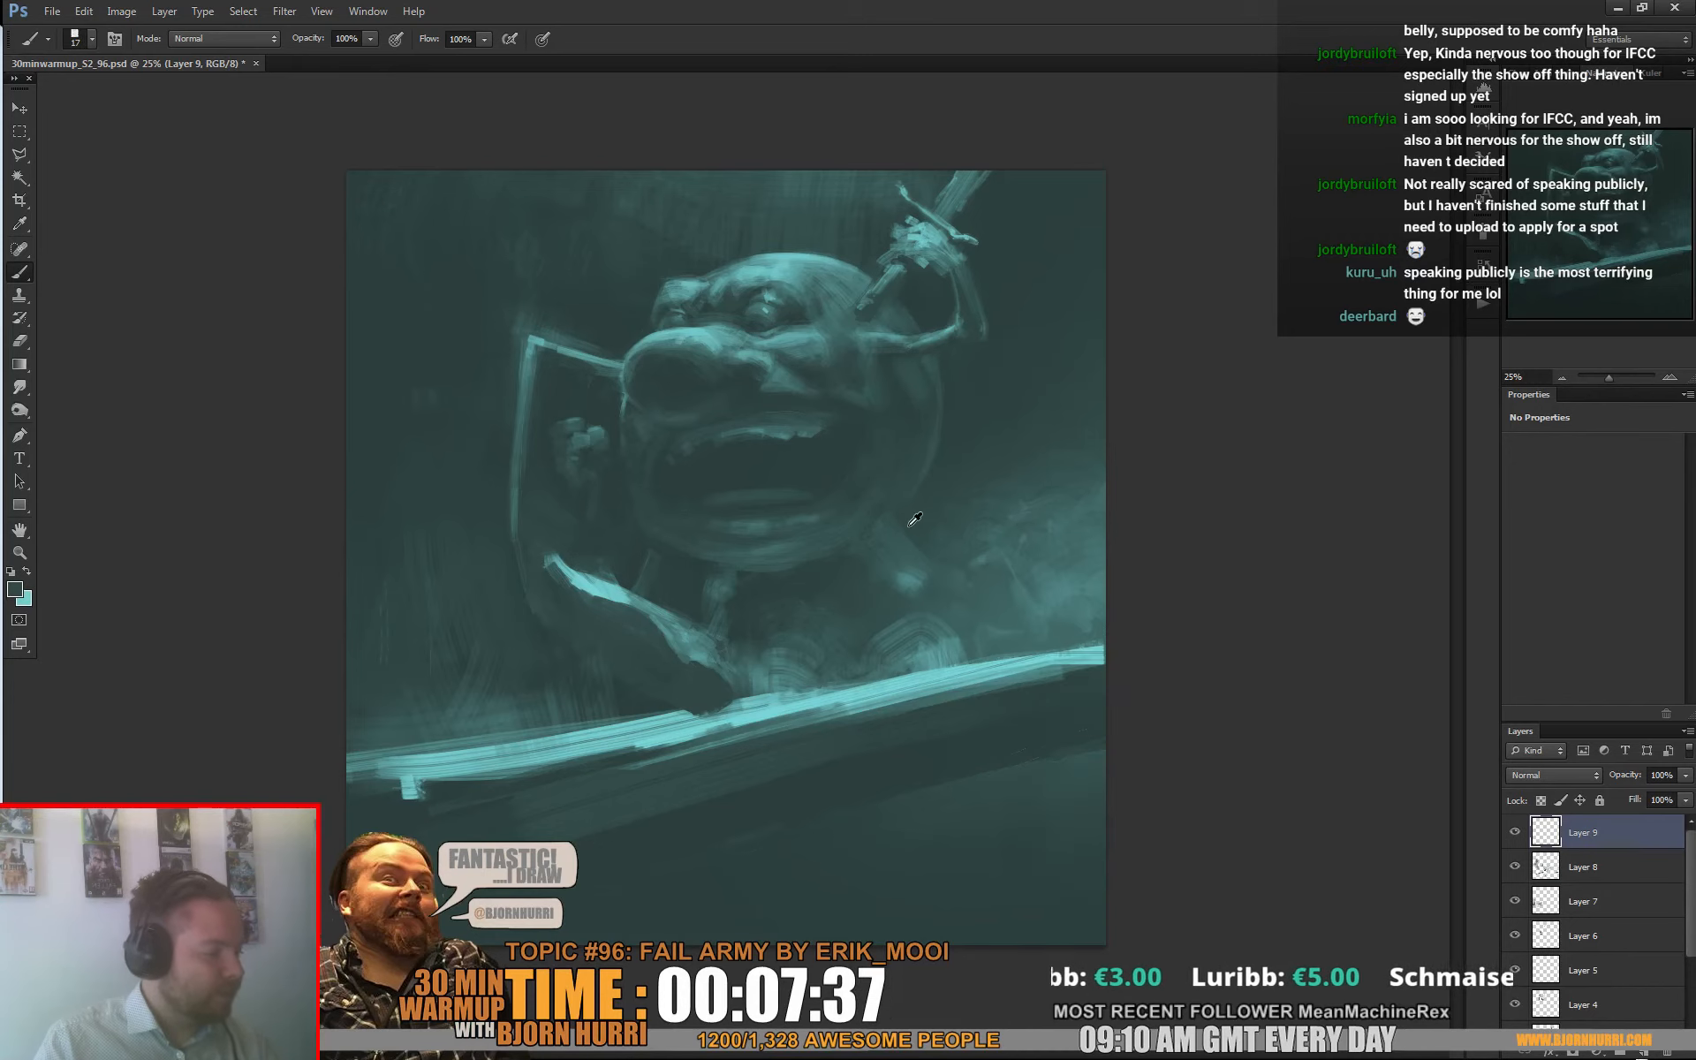
pyautogui.press('Return')
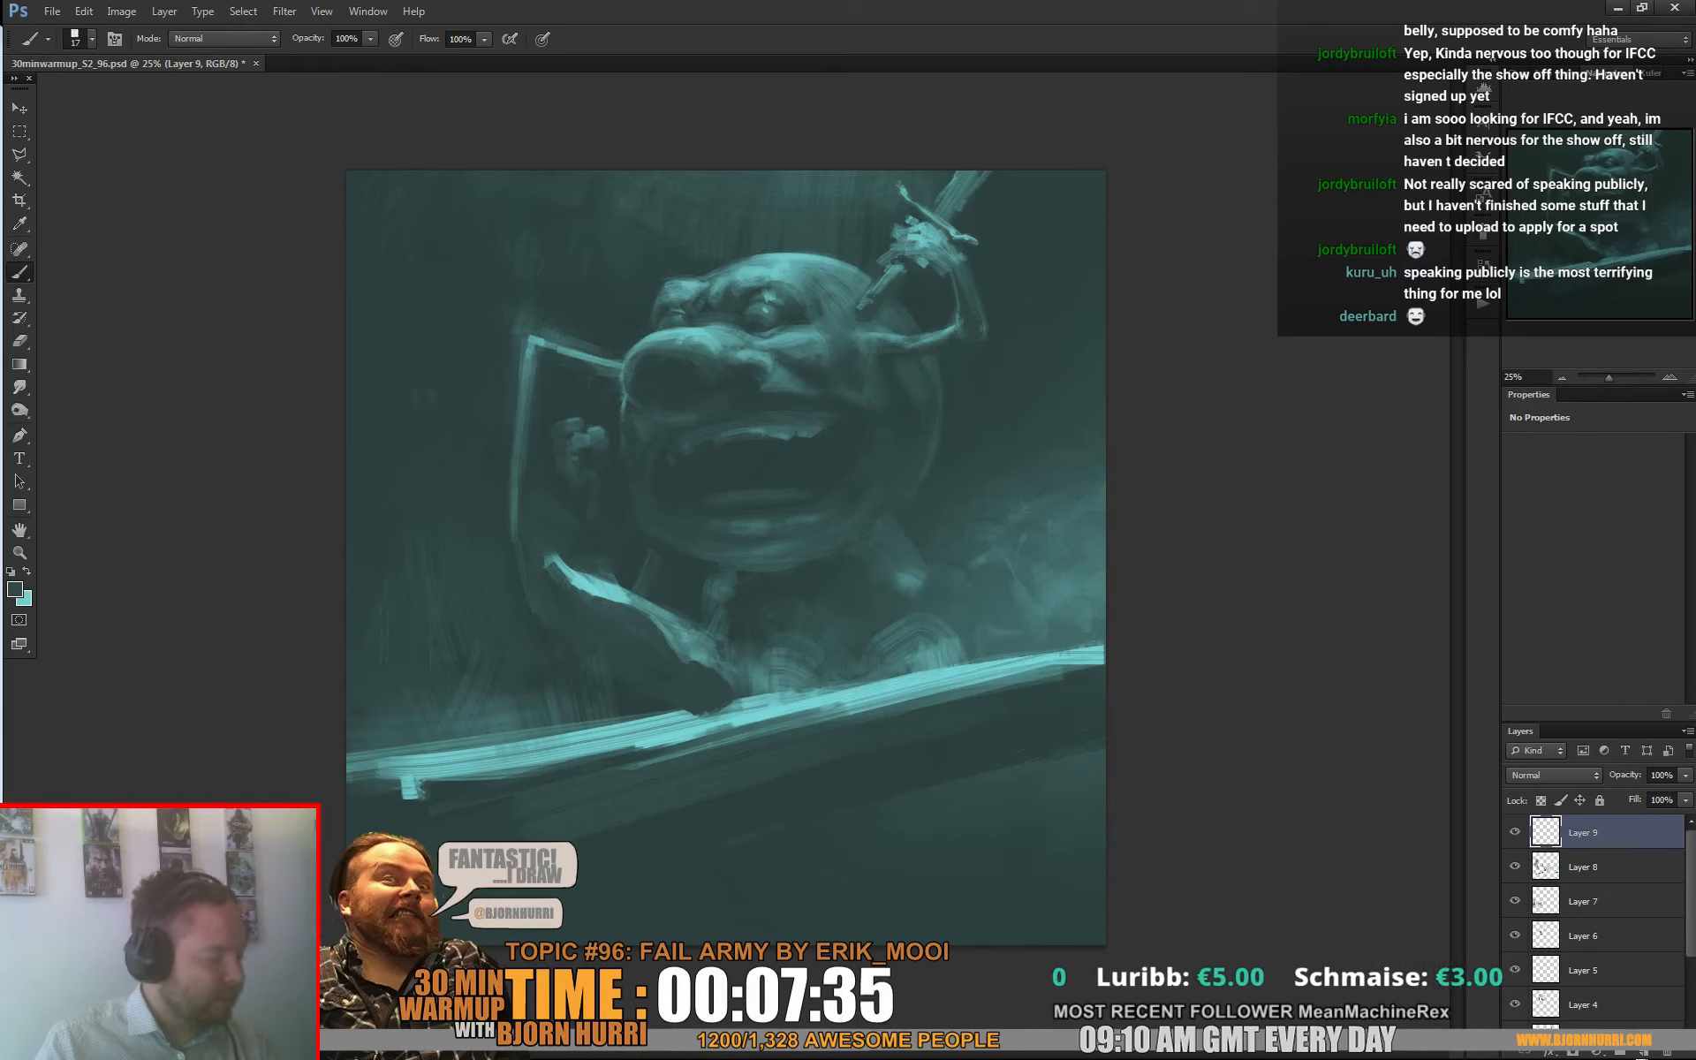
pyautogui.rightClick(880, 589)
pyautogui.write('65')
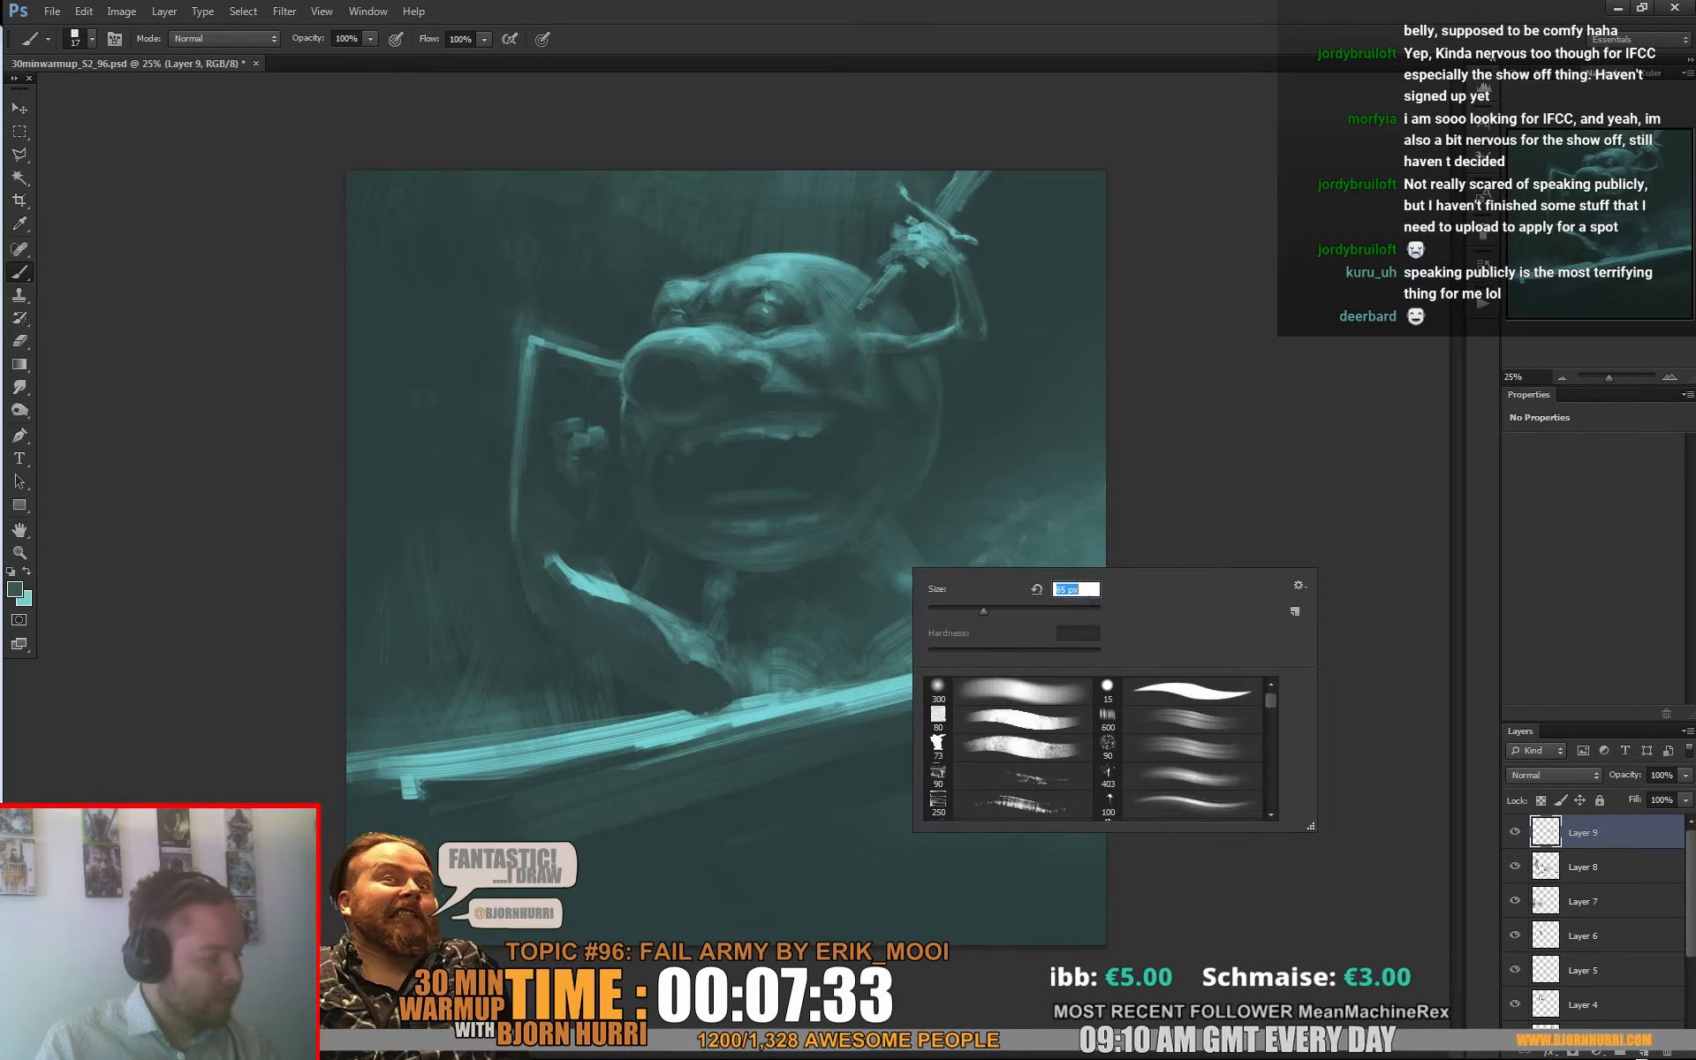
pyautogui.press('Return')
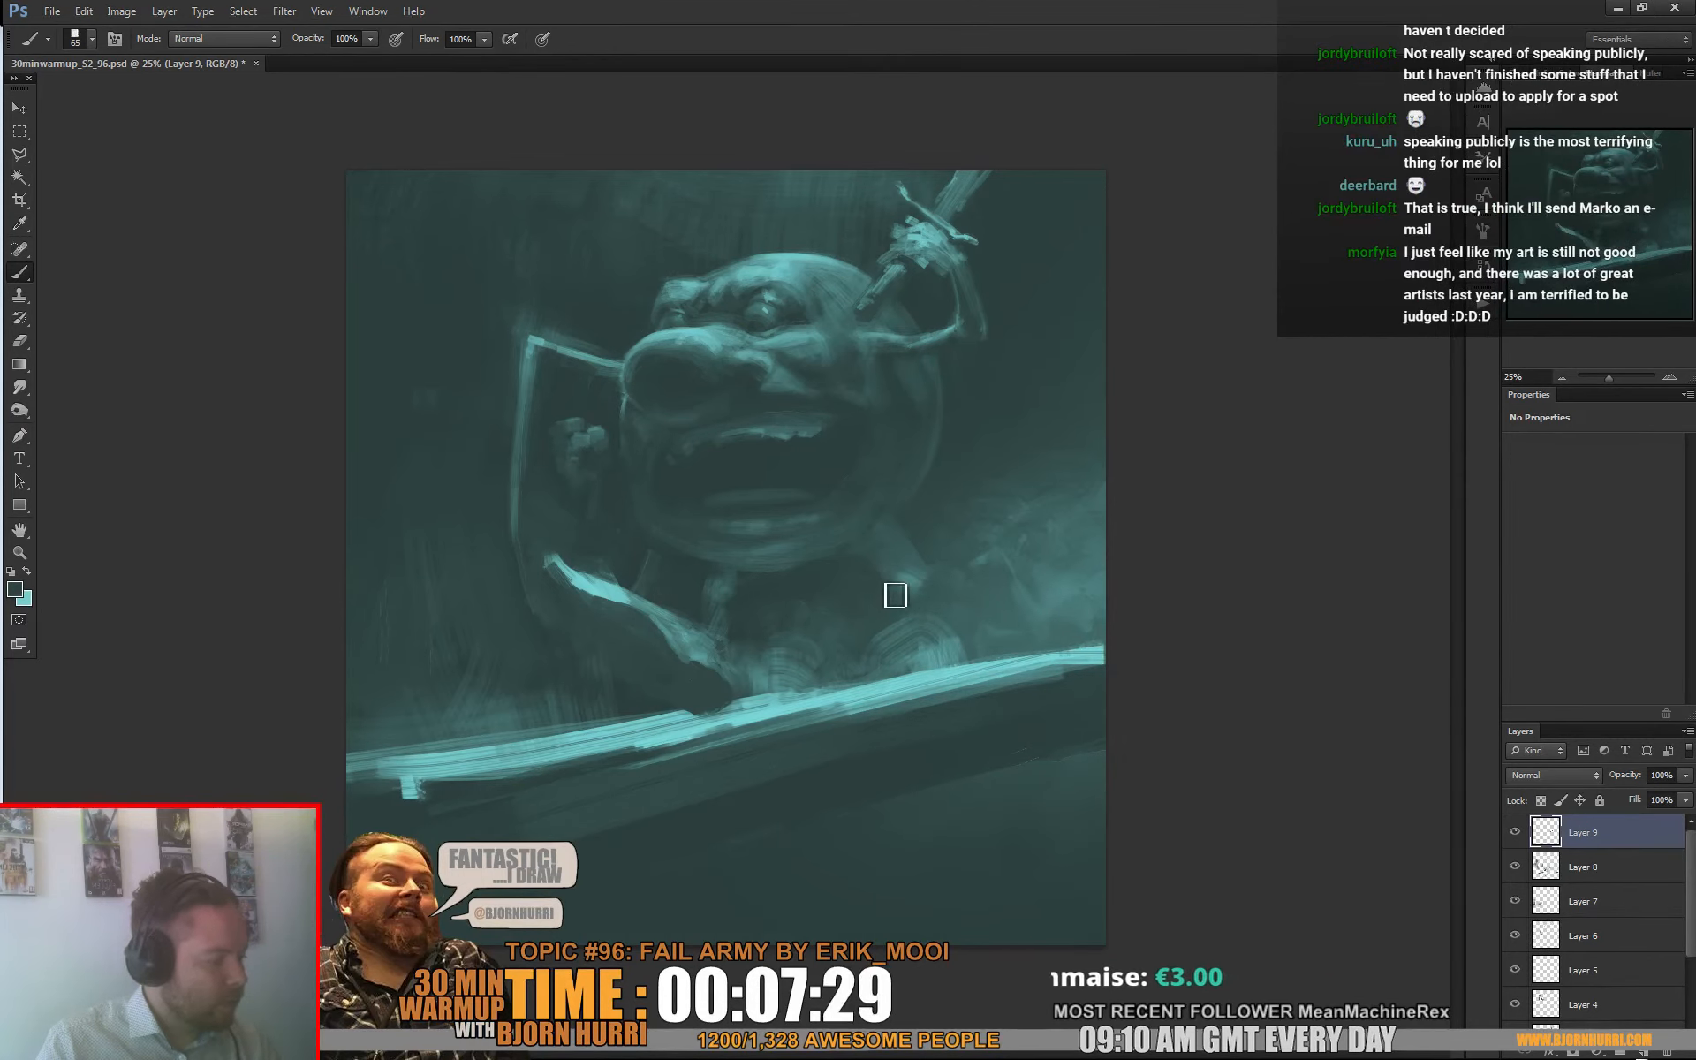
# Step: Cover the character's right-hand foot with haze in sampled teals, using the brush at 257 px
pyautogui.click(1045, 687)
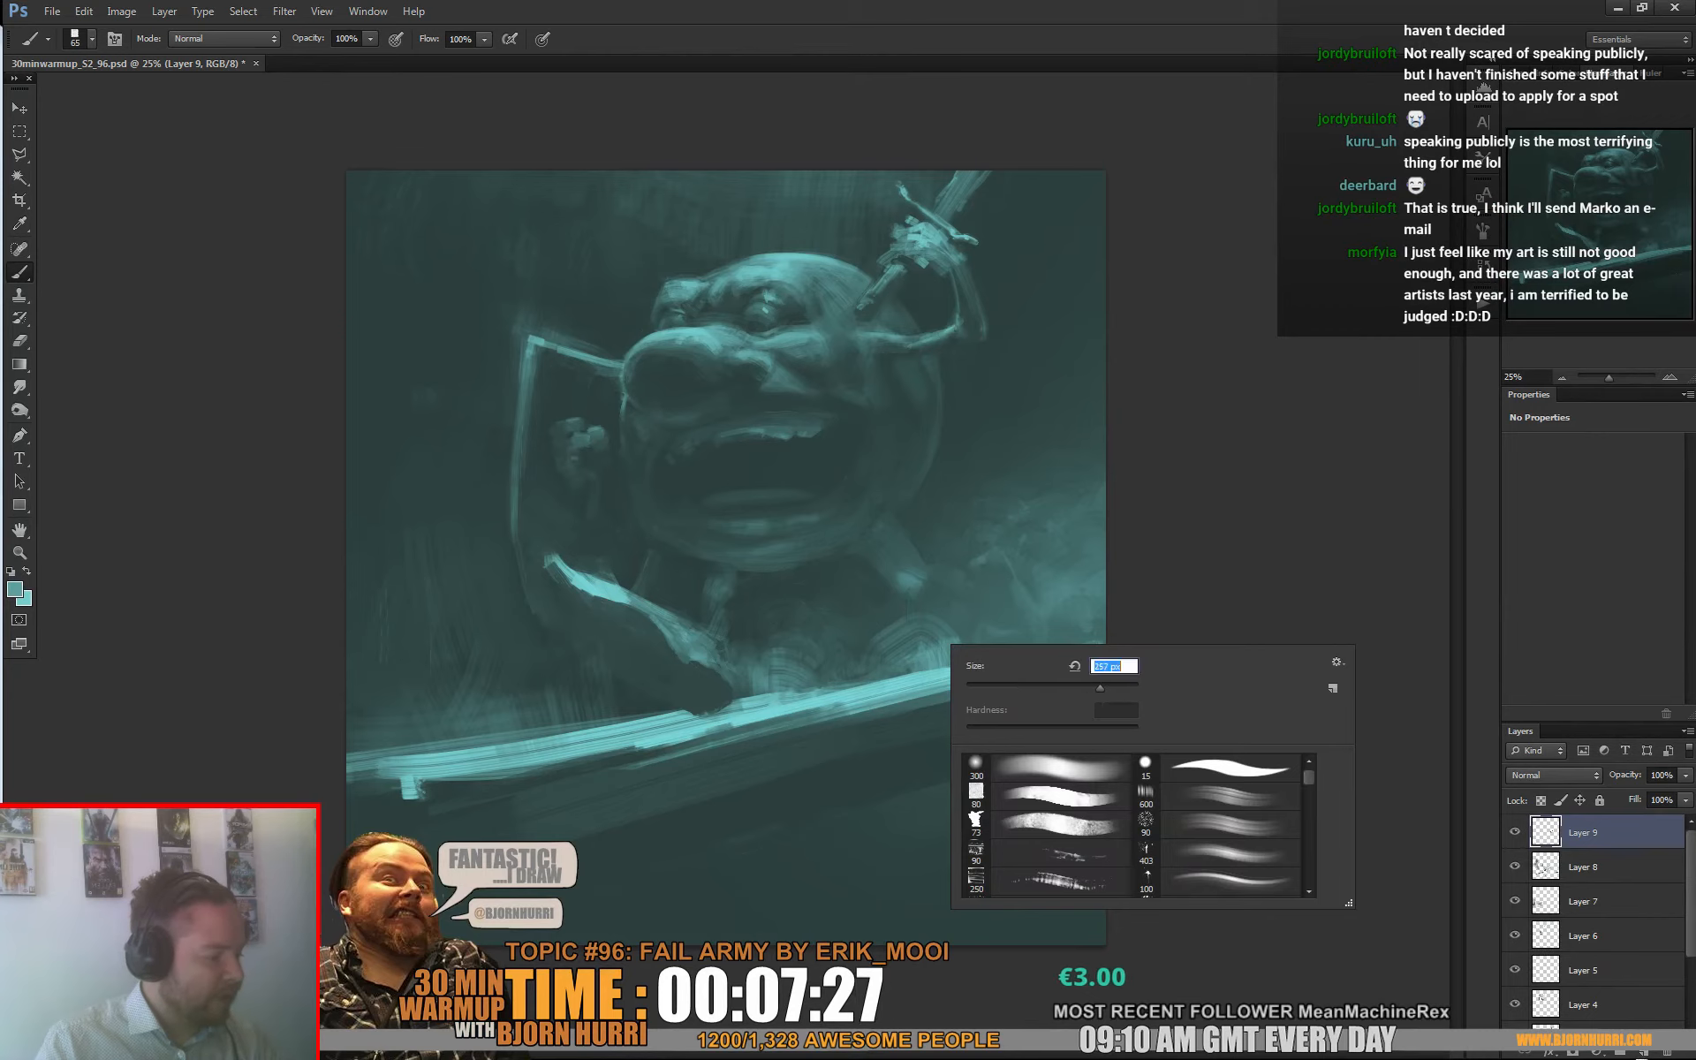
pyautogui.click(947, 625)
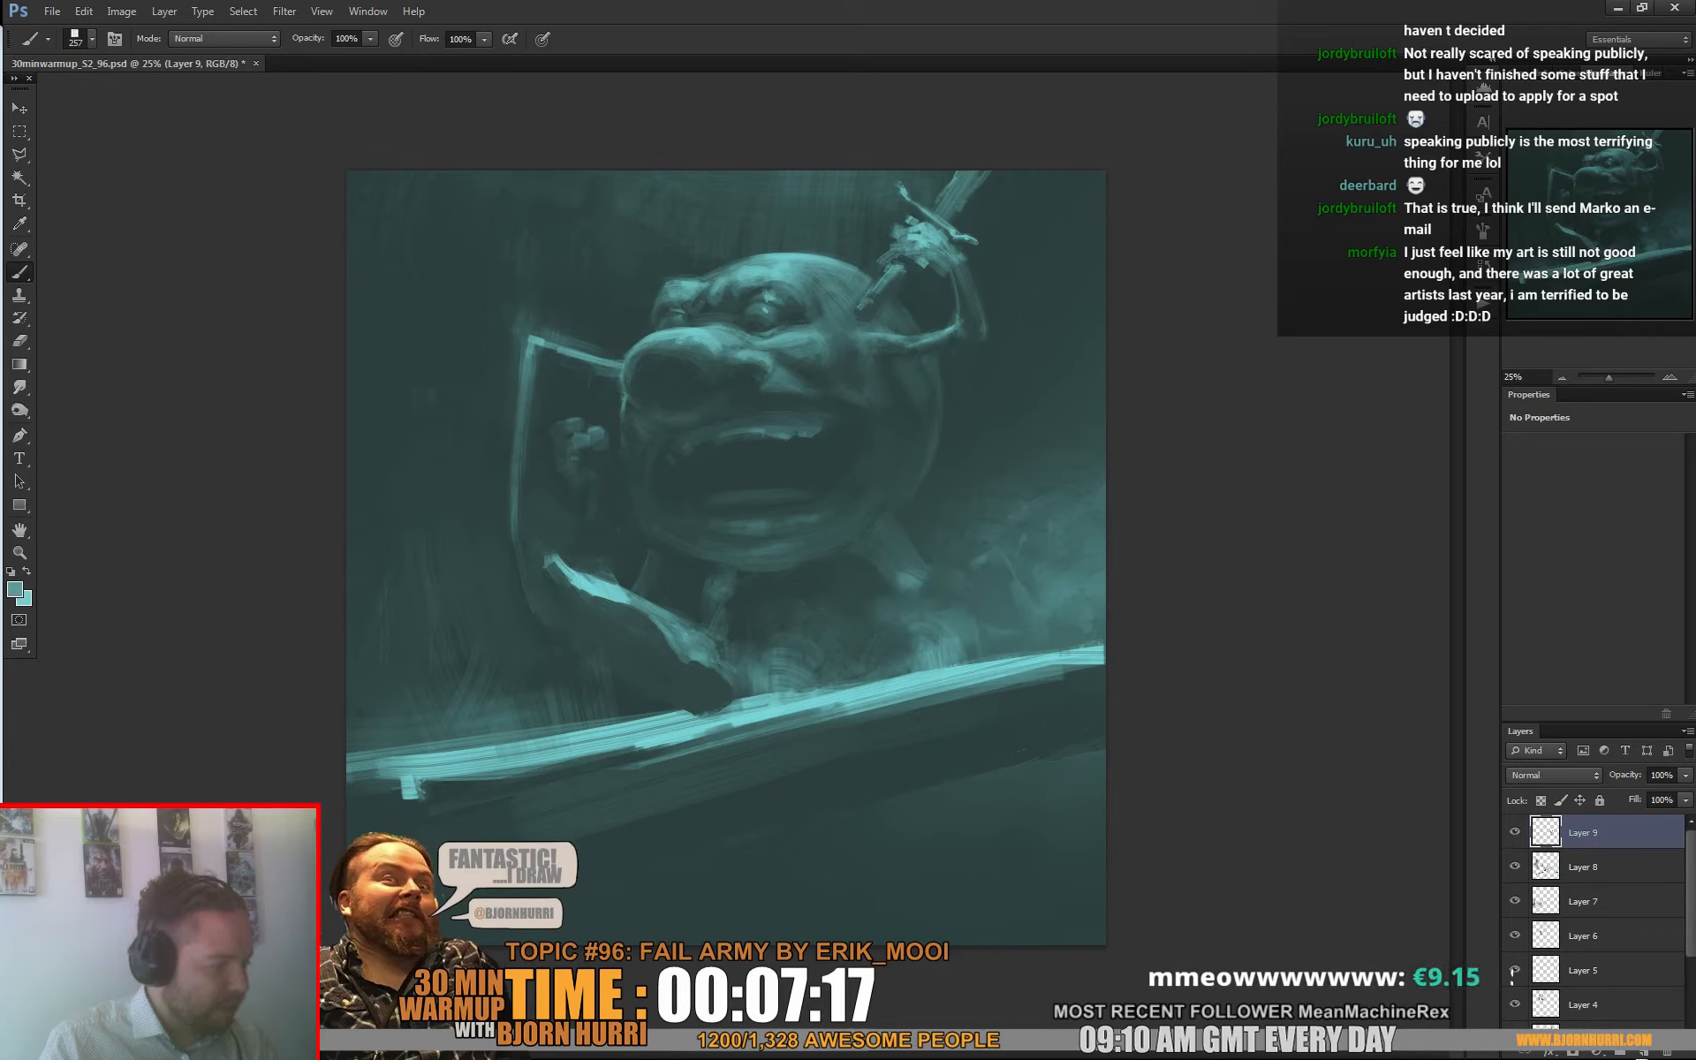
pyautogui.keyDown('alt'); pyautogui.click(927, 659); pyautogui.keyUp('alt')
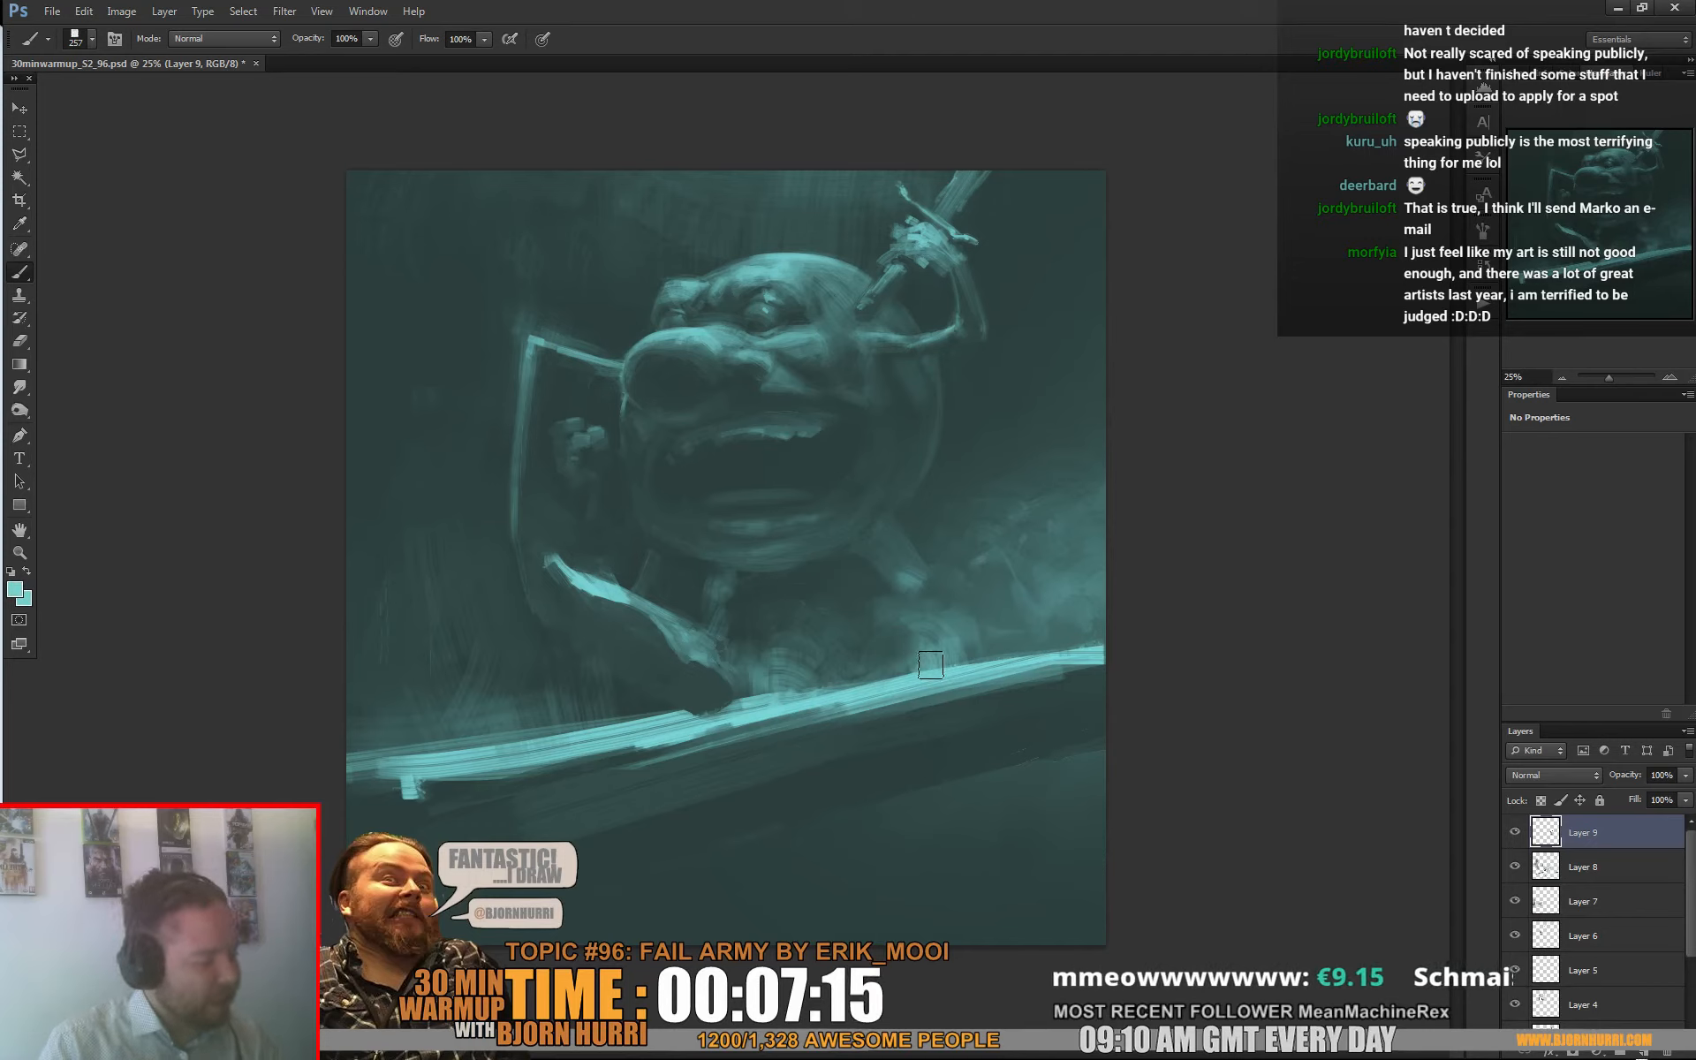
pyautogui.moveTo(945, 644)
pyautogui.mouseDown()
pyautogui.moveTo(914, 646)
pyautogui.moveTo(952, 641)
pyautogui.mouseUp()
pyautogui.keyDown('alt'); pyautogui.click(937, 647); pyautogui.keyUp('alt')
pyautogui.keyDown('alt'); pyautogui.click(893, 665); pyautogui.keyUp('alt')
# Step: Add finer strokes to the haze over the right part of the ledge with the brush at 29 px and 91 px
pyautogui.rightClick(1044, 633)
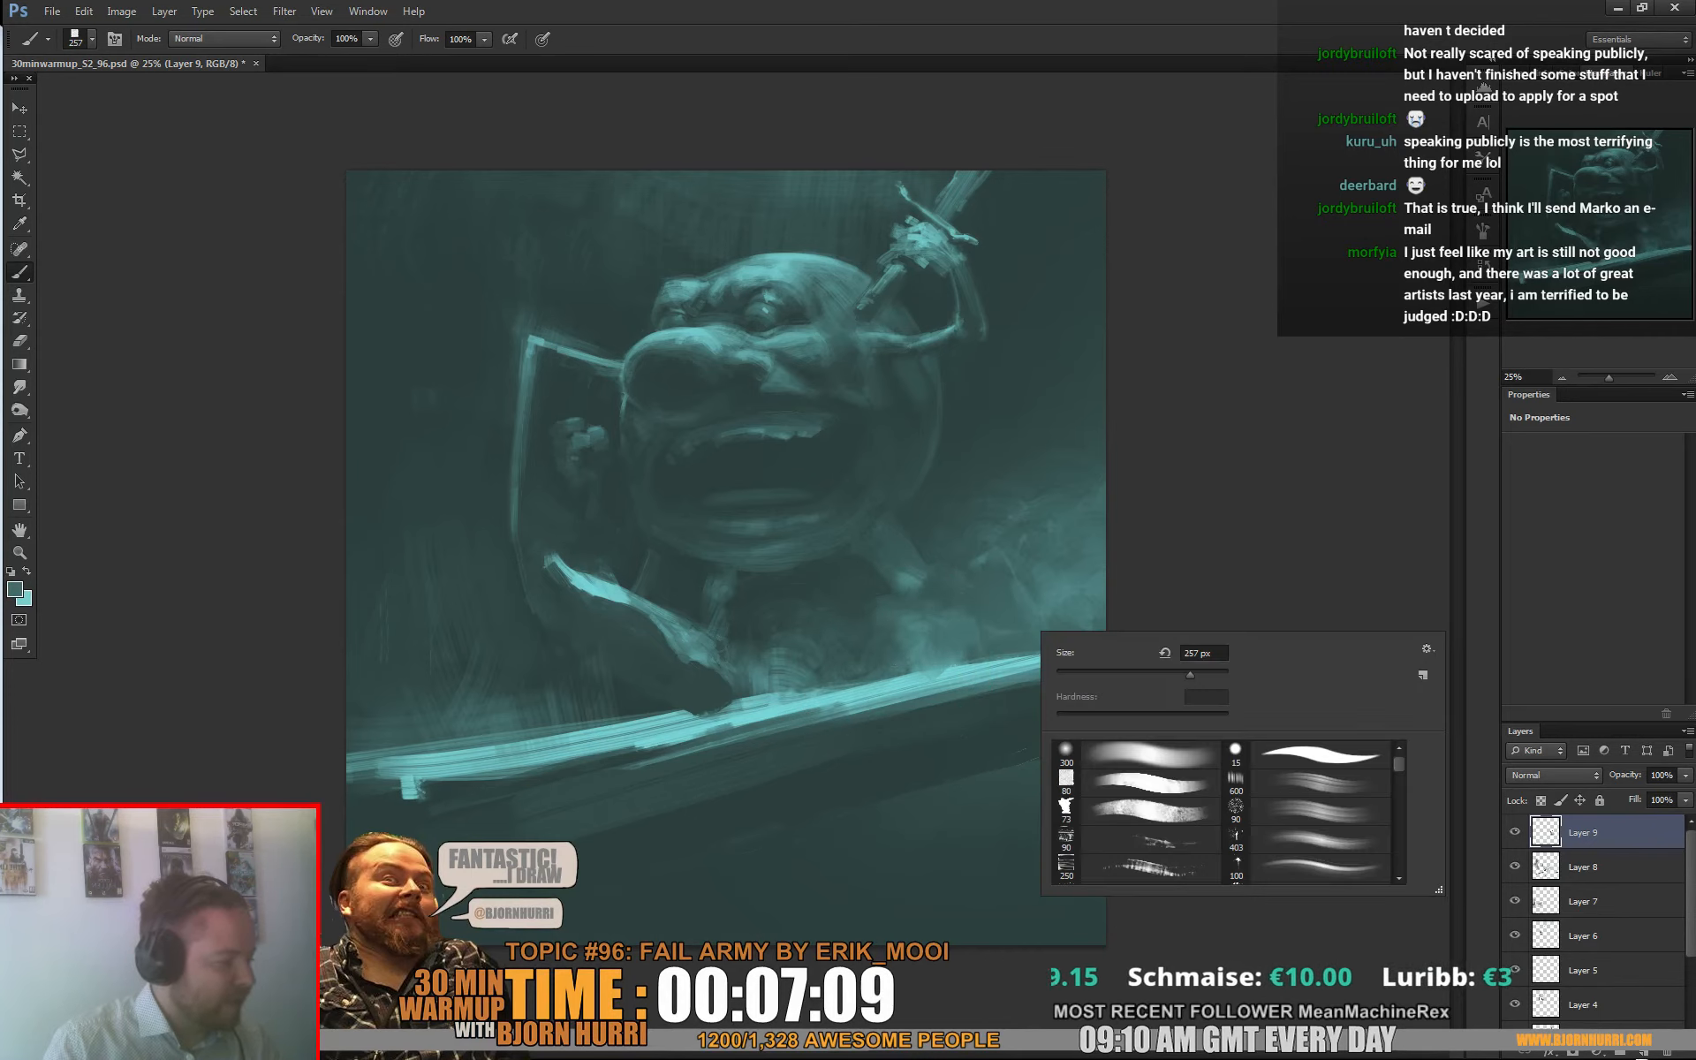
pyautogui.press('Return')
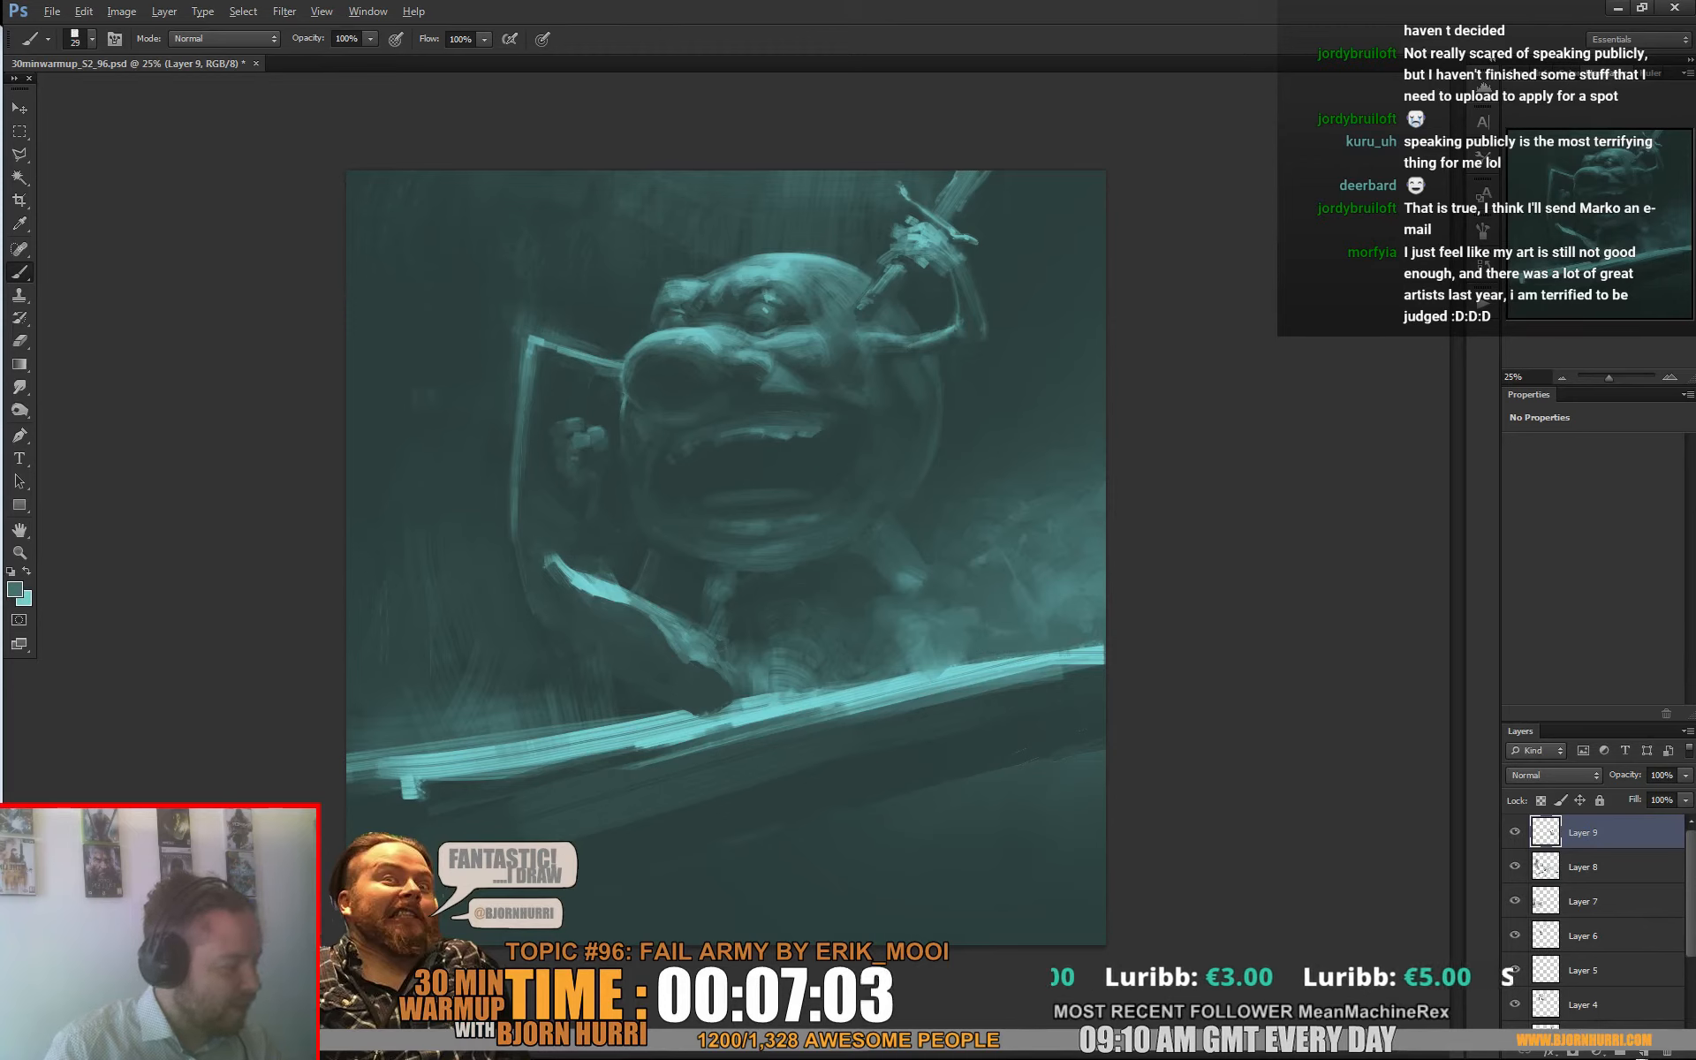
pyautogui.rightClick(1044, 616)
pyautogui.click(1133, 656)
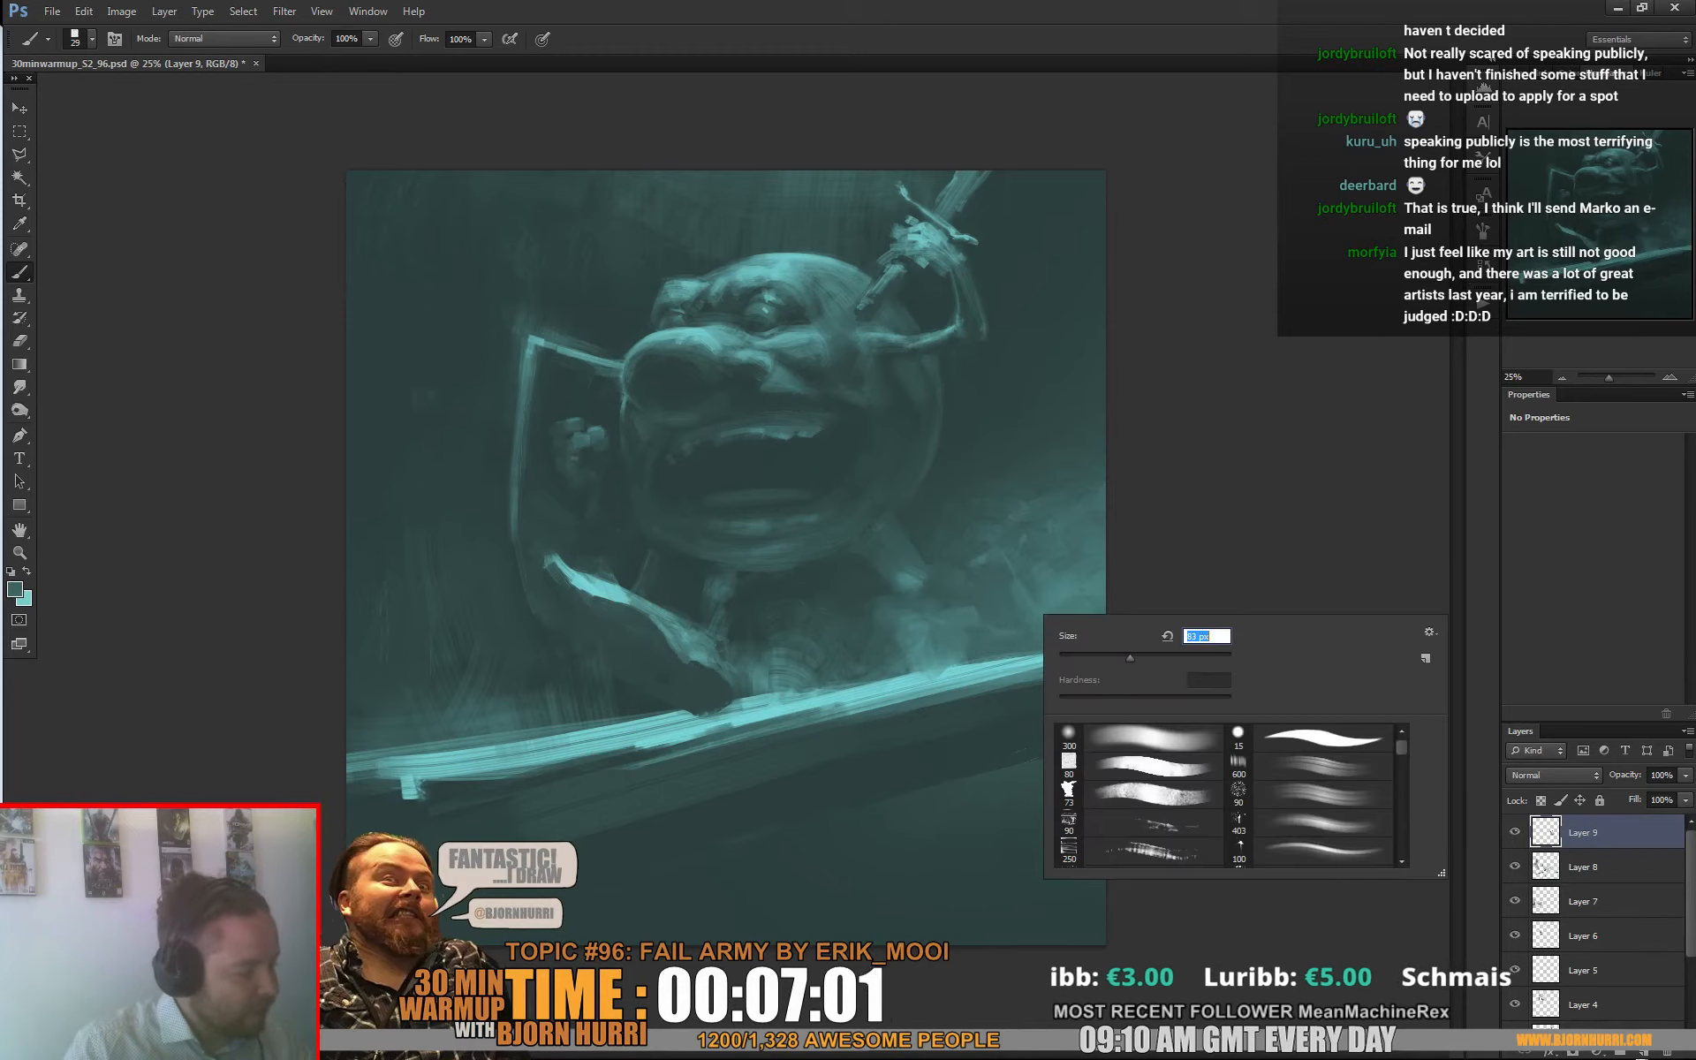
pyautogui.keyDown('alt'); pyautogui.click(919, 624); pyautogui.keyUp('alt')
# Step: Brighten the haze around the right-hand foot and along the ledge with sampled light teal, enlarging the brush to 172 px and 298 px
pyautogui.rightClick(943, 644)
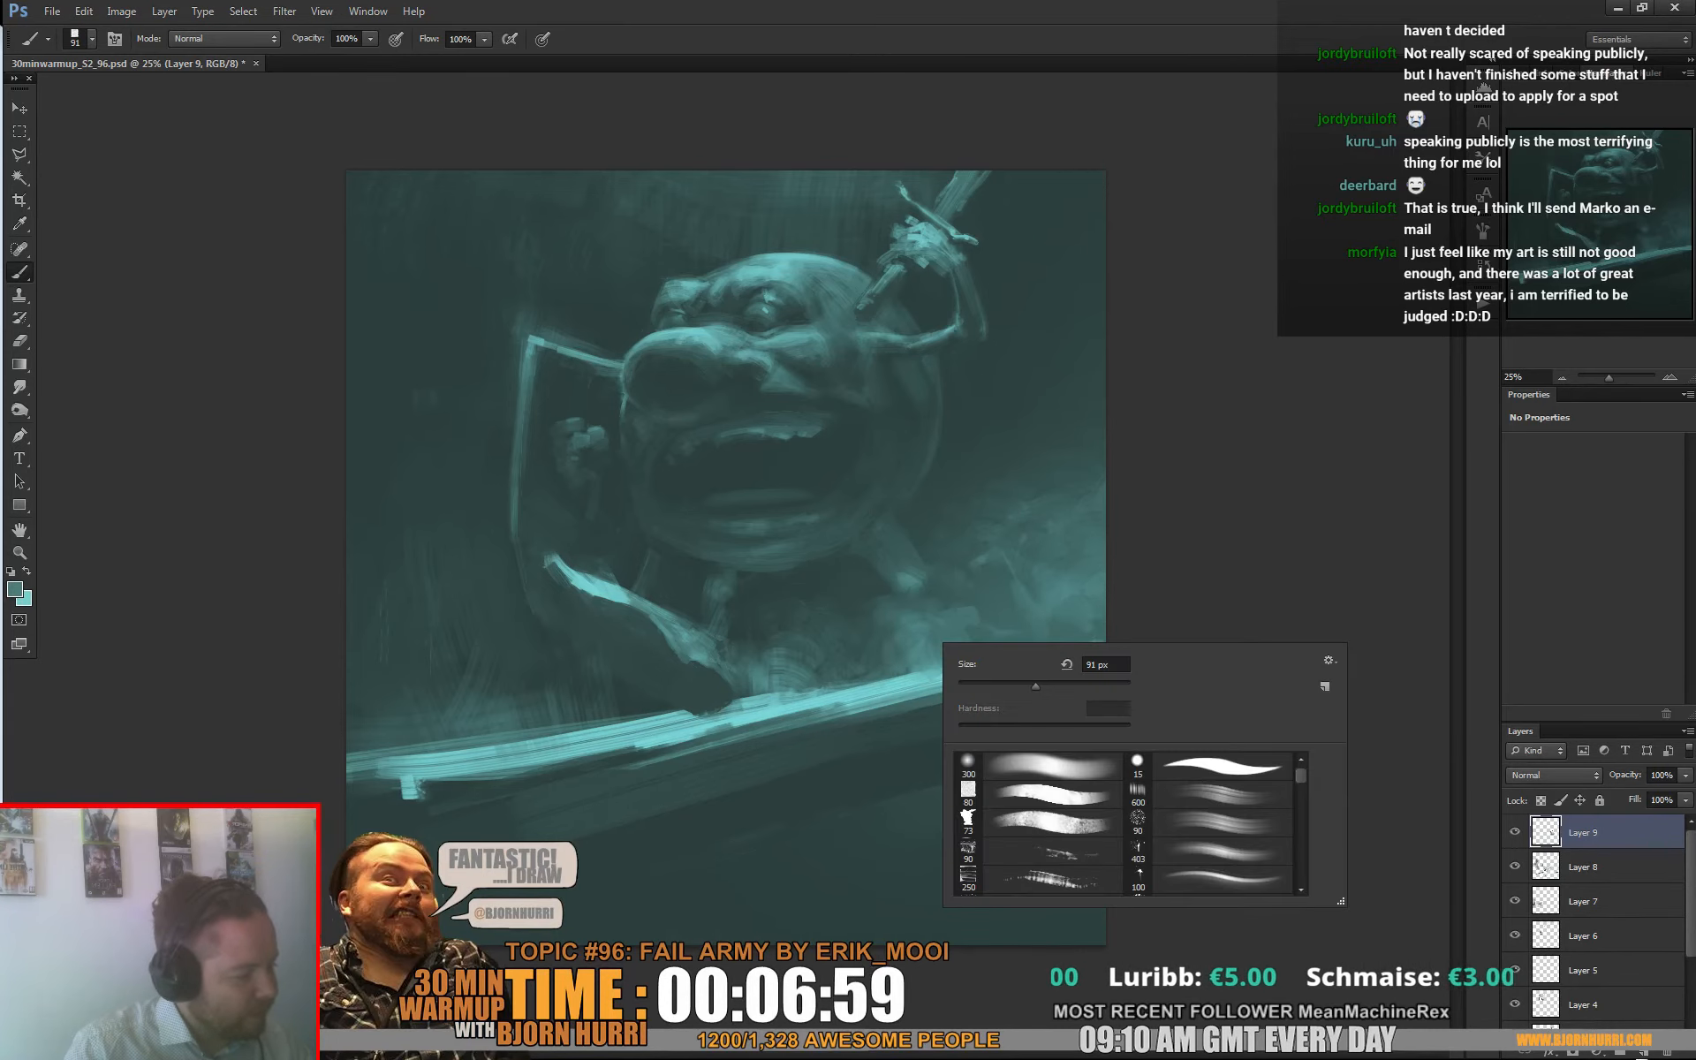
pyautogui.click(1072, 685)
pyautogui.keyDown('alt'); pyautogui.click(923, 679); pyautogui.keyUp('alt')
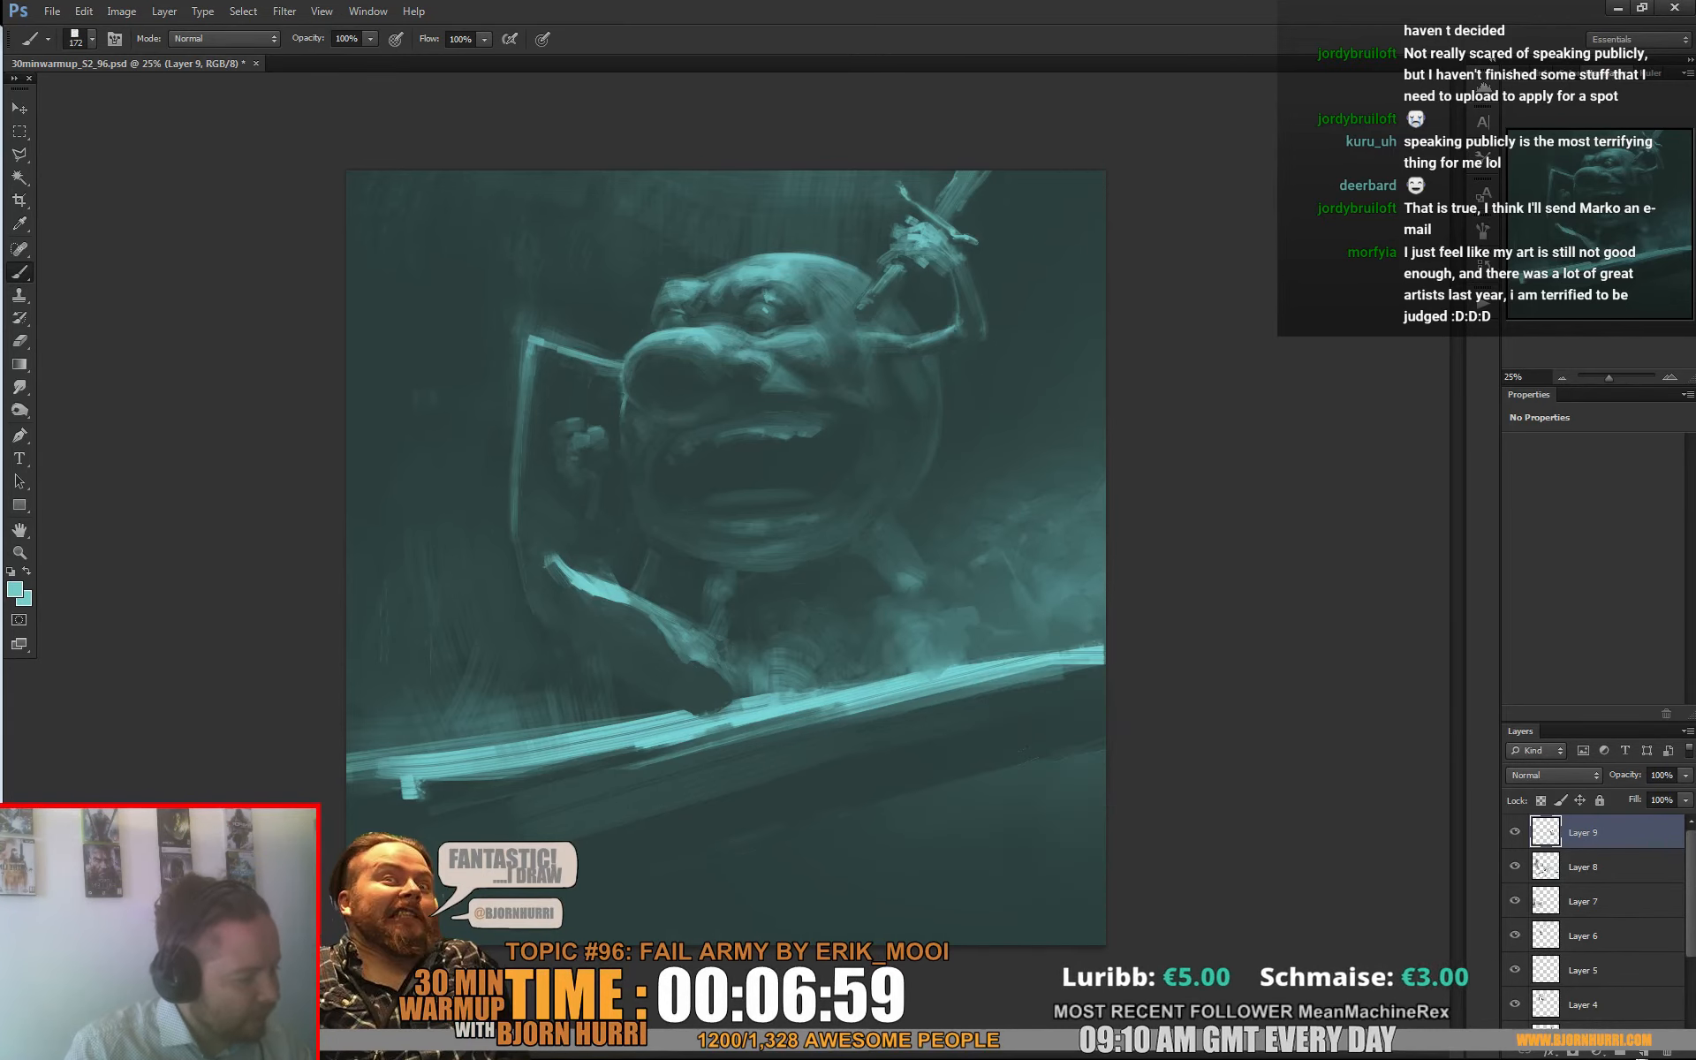
pyautogui.rightClick(903, 624)
pyautogui.click(1109, 643)
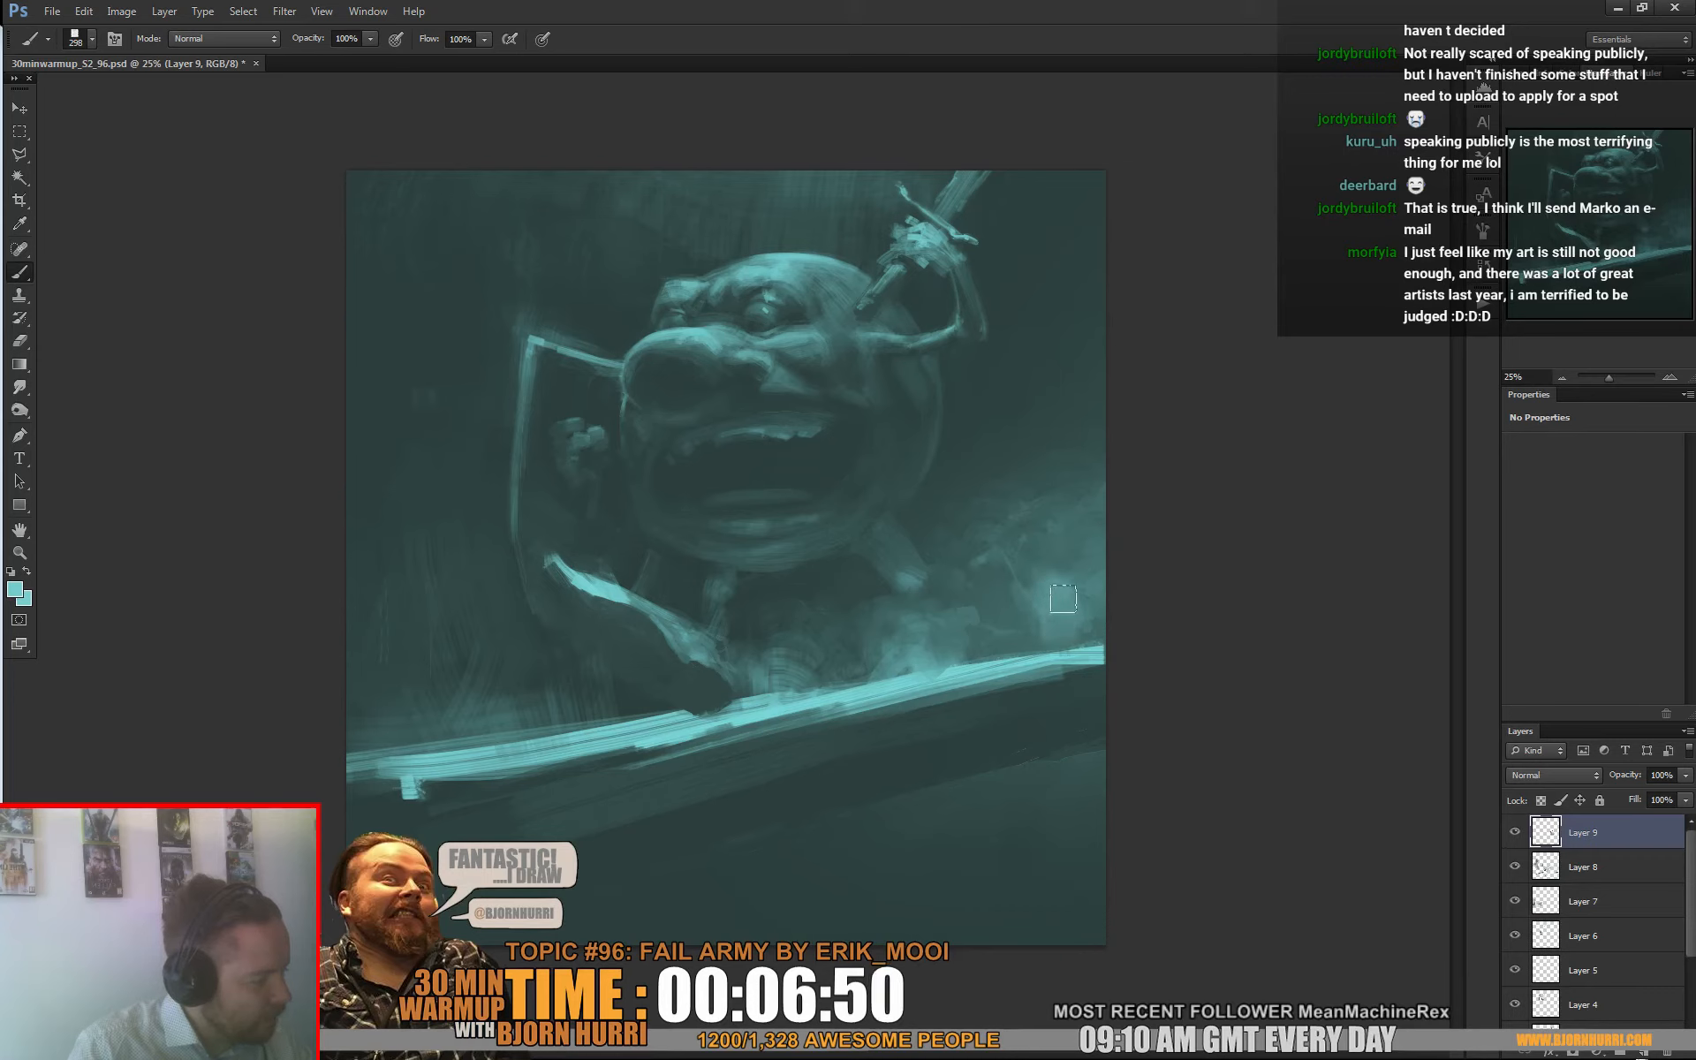
# Step: Build up the haze right of the character's right-hand foot with sampled teals, using the brush at 298 px, 35 px and 135 px
pyautogui.moveTo(1071, 604); pyautogui.dragTo(1094, 594)
pyautogui.keyDown('alt'); pyautogui.click(1074, 558); pyautogui.keyUp('alt')
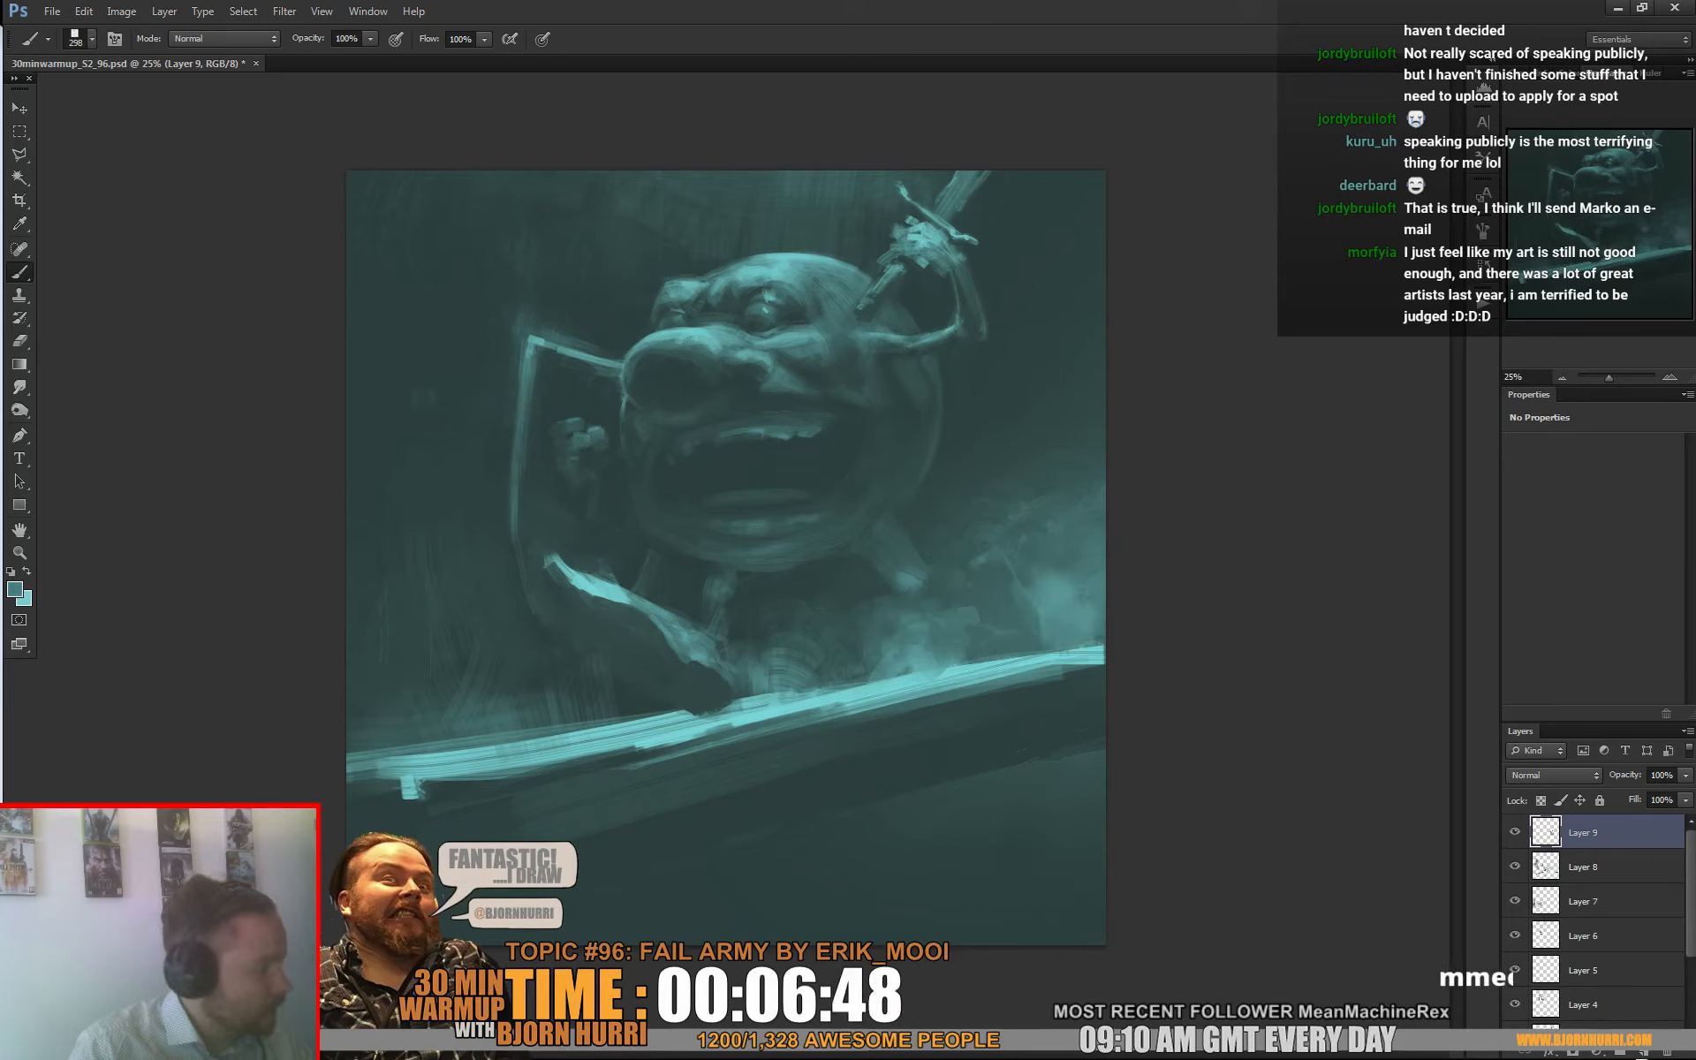
pyautogui.rightClick(1085, 576)
pyautogui.click(1140, 619)
pyautogui.keyDown('alt'); pyautogui.click(1069, 566); pyautogui.keyUp('alt')
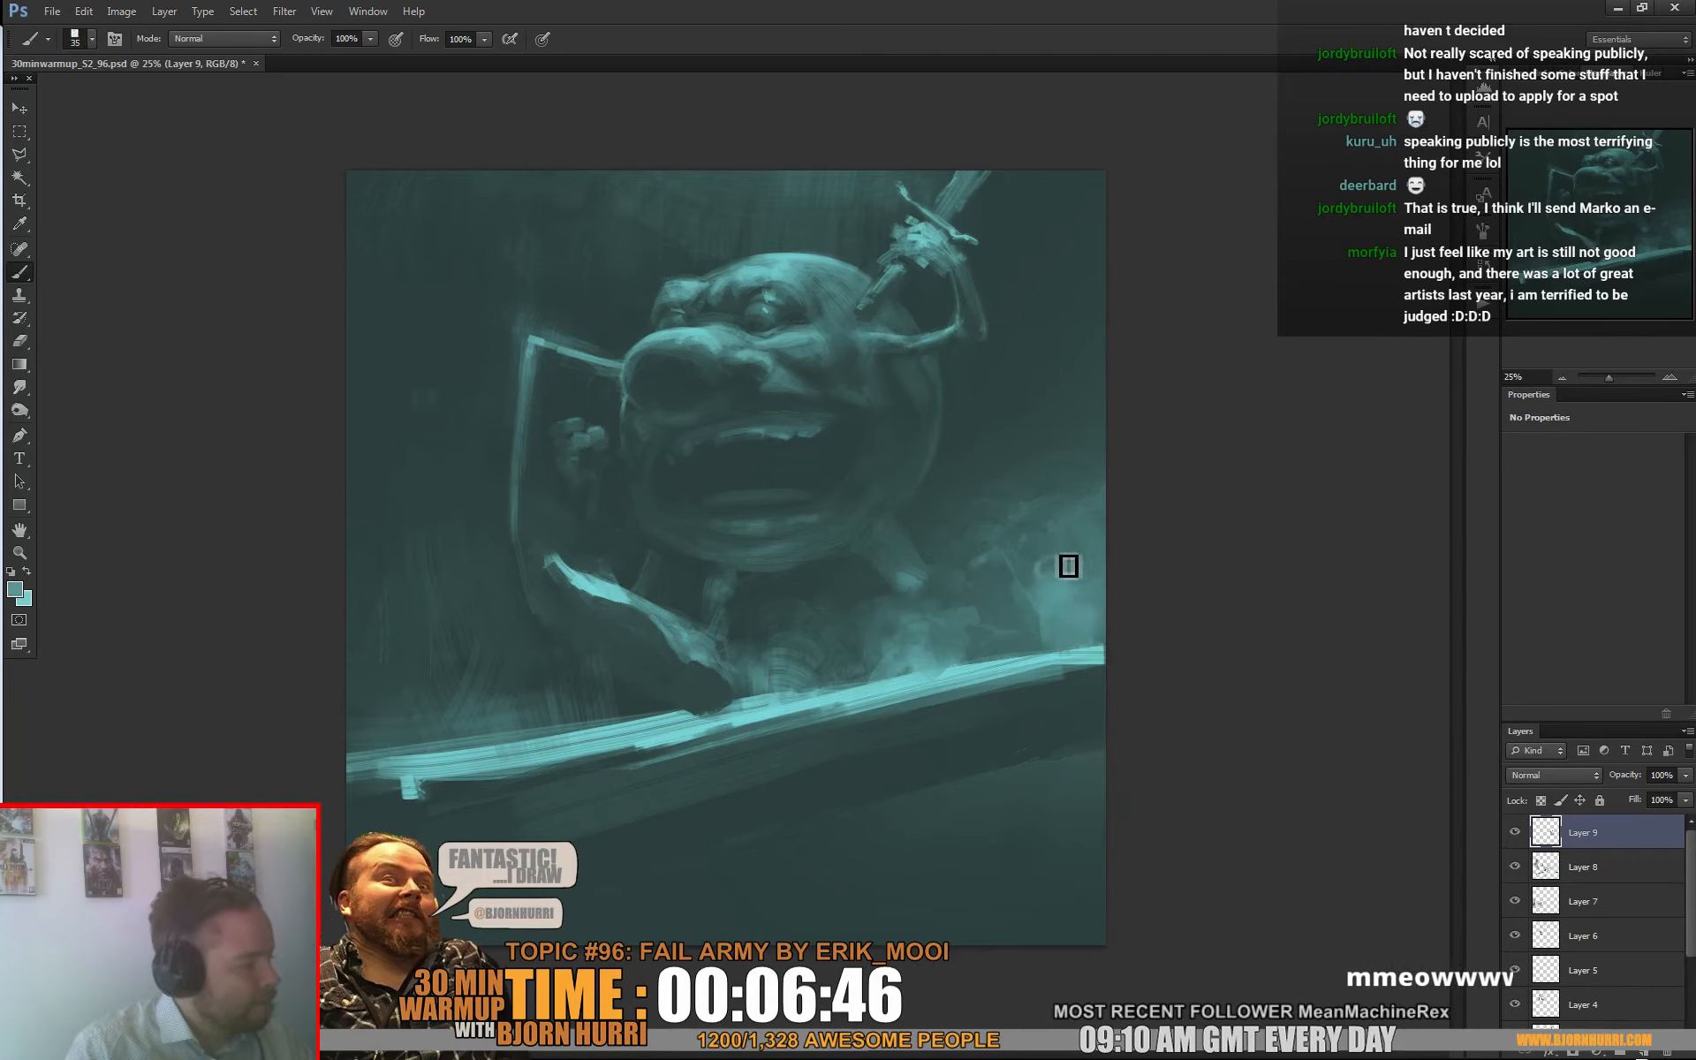
pyautogui.rightClick(1098, 538)
pyautogui.press('Return')
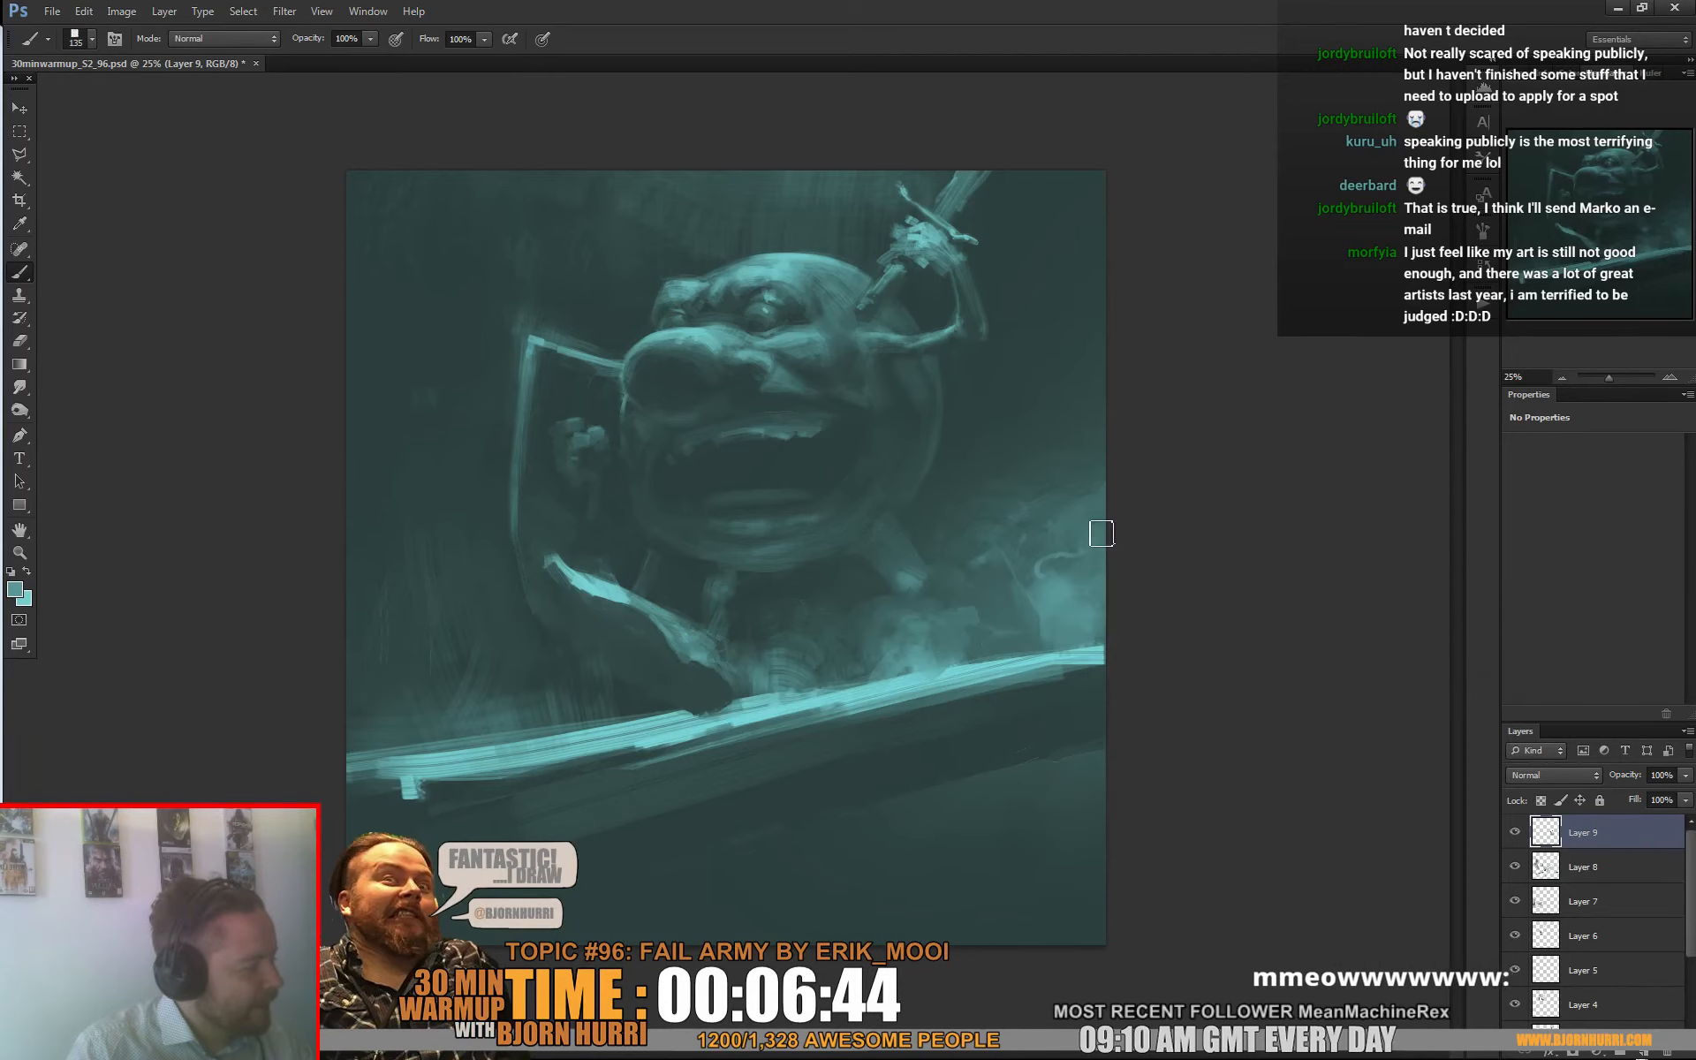
pyautogui.keyDown('alt'); pyautogui.click(1084, 554); pyautogui.keyUp('alt')
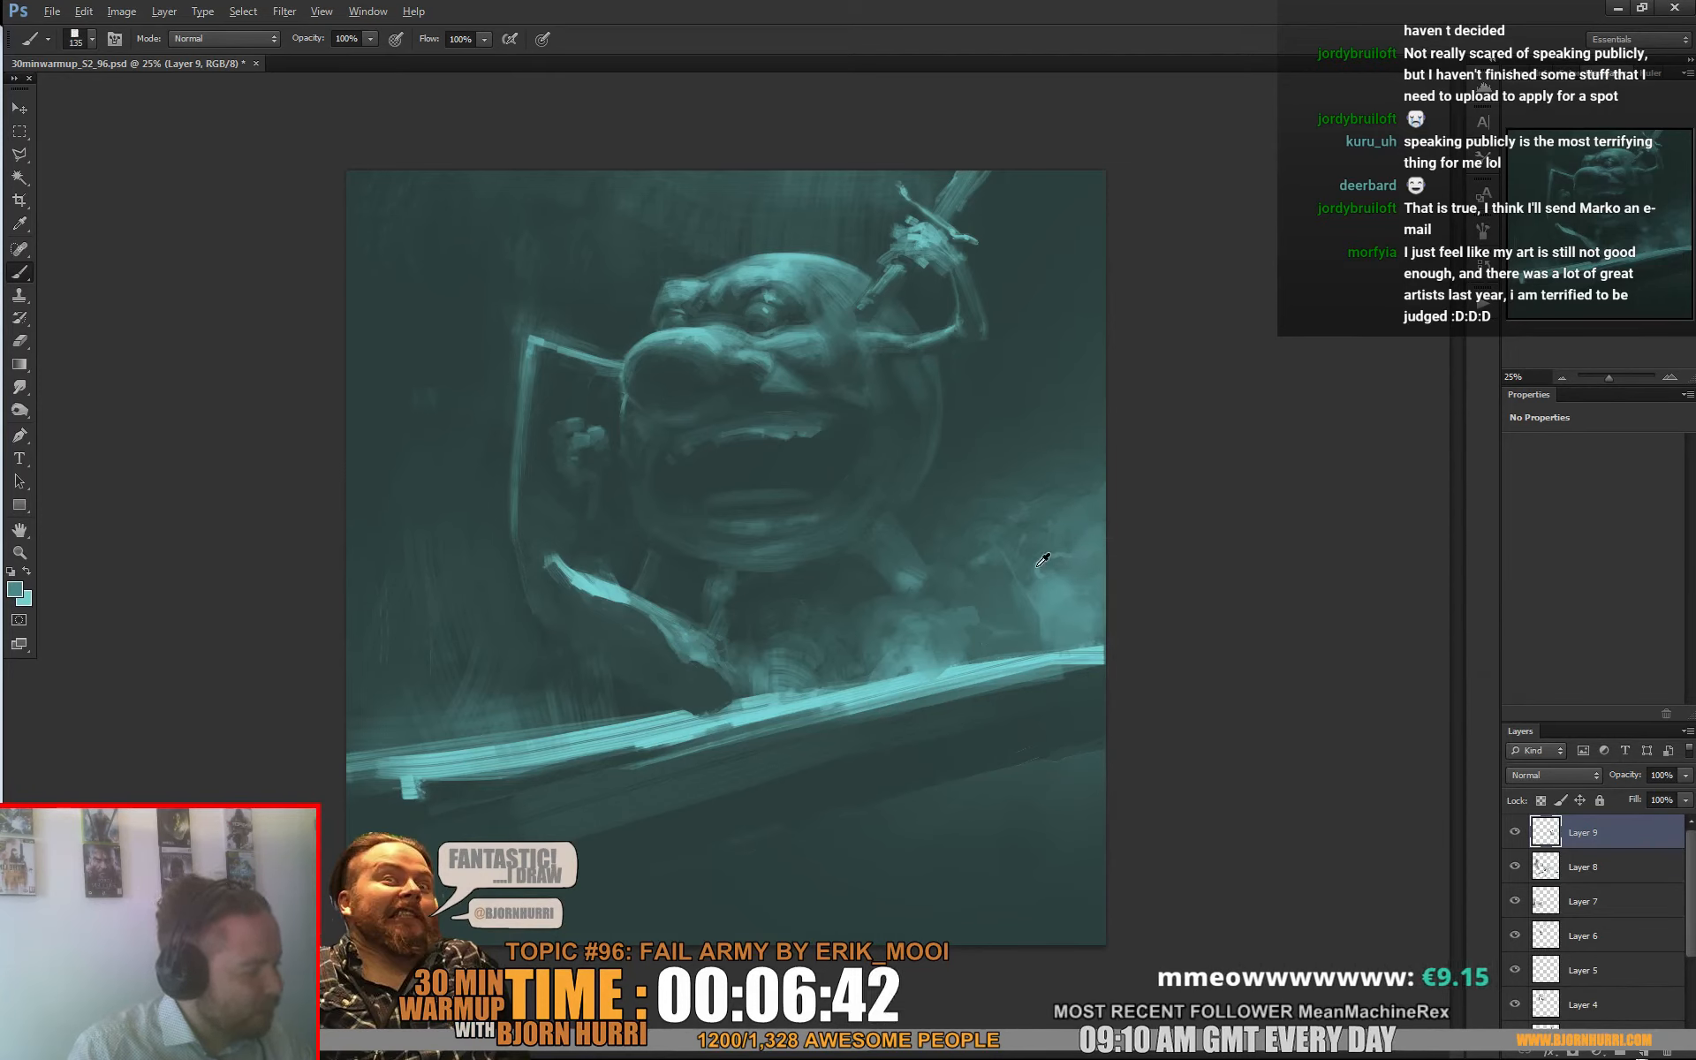
pyautogui.keyDown('alt'); pyautogui.click(1053, 571); pyautogui.keyUp('alt')
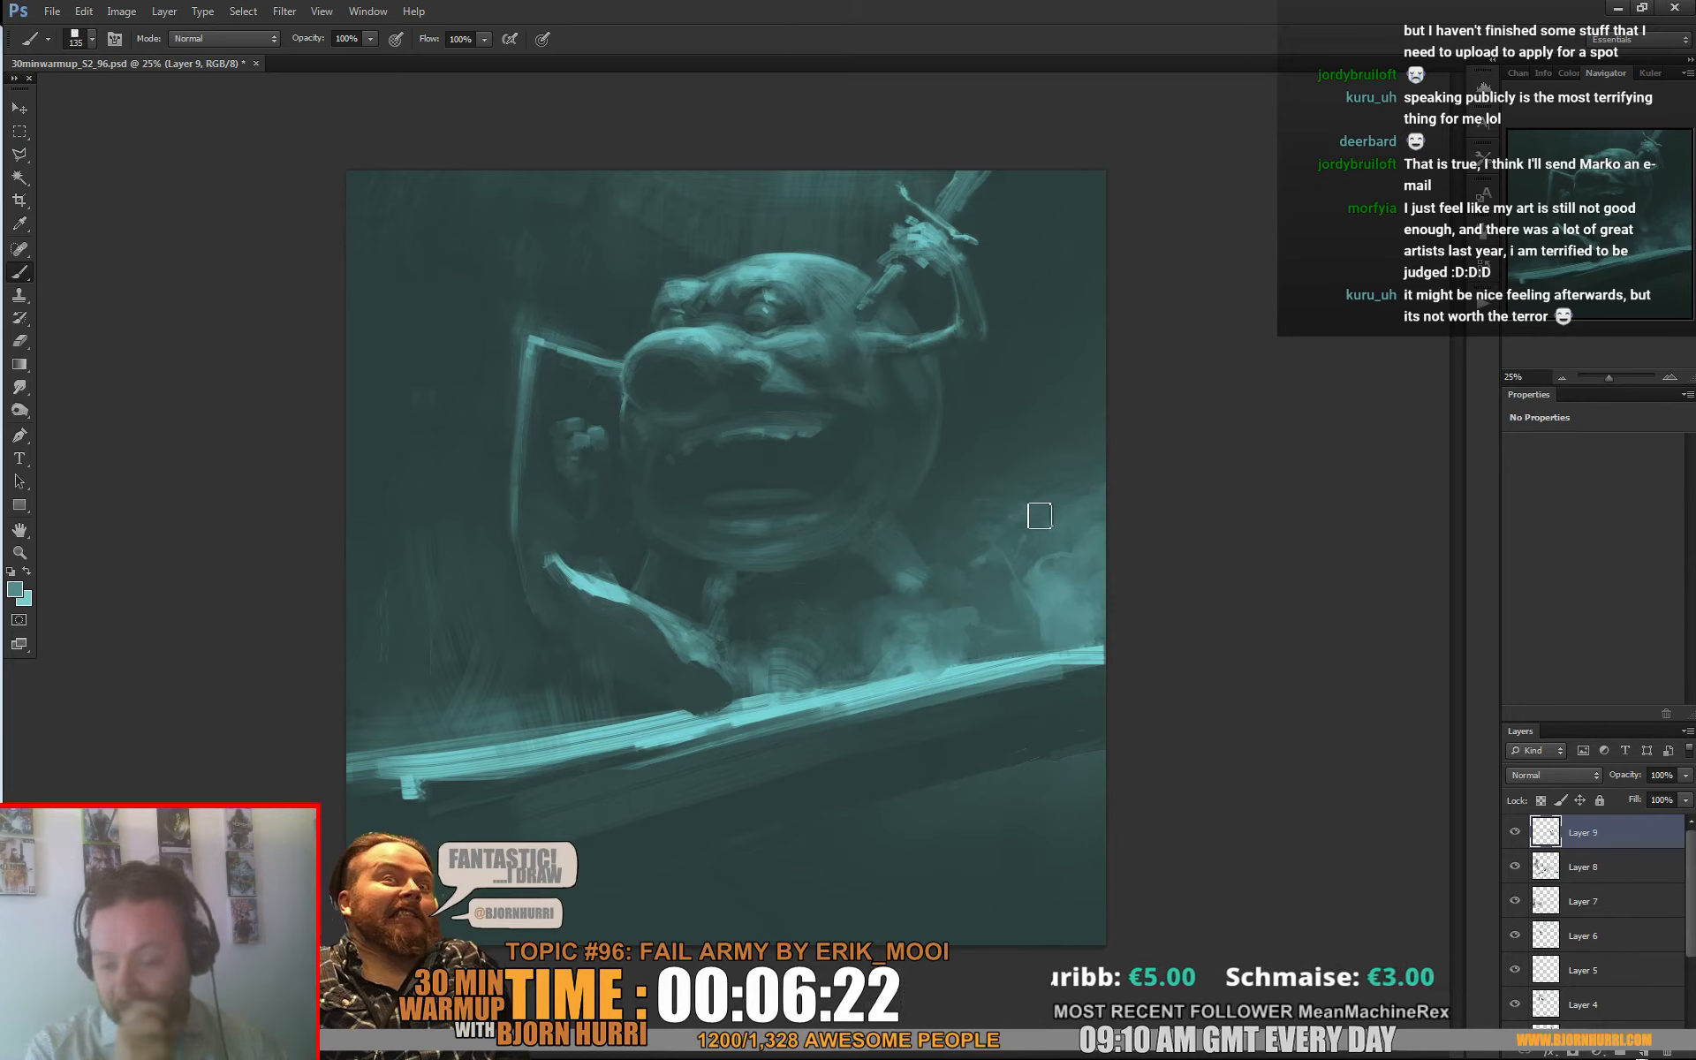
# Step: Create a new layer and paint a light teal highlight on the tip of the right-hand foot with the brush at 17 px
pyautogui.rightClick(1070, 558)
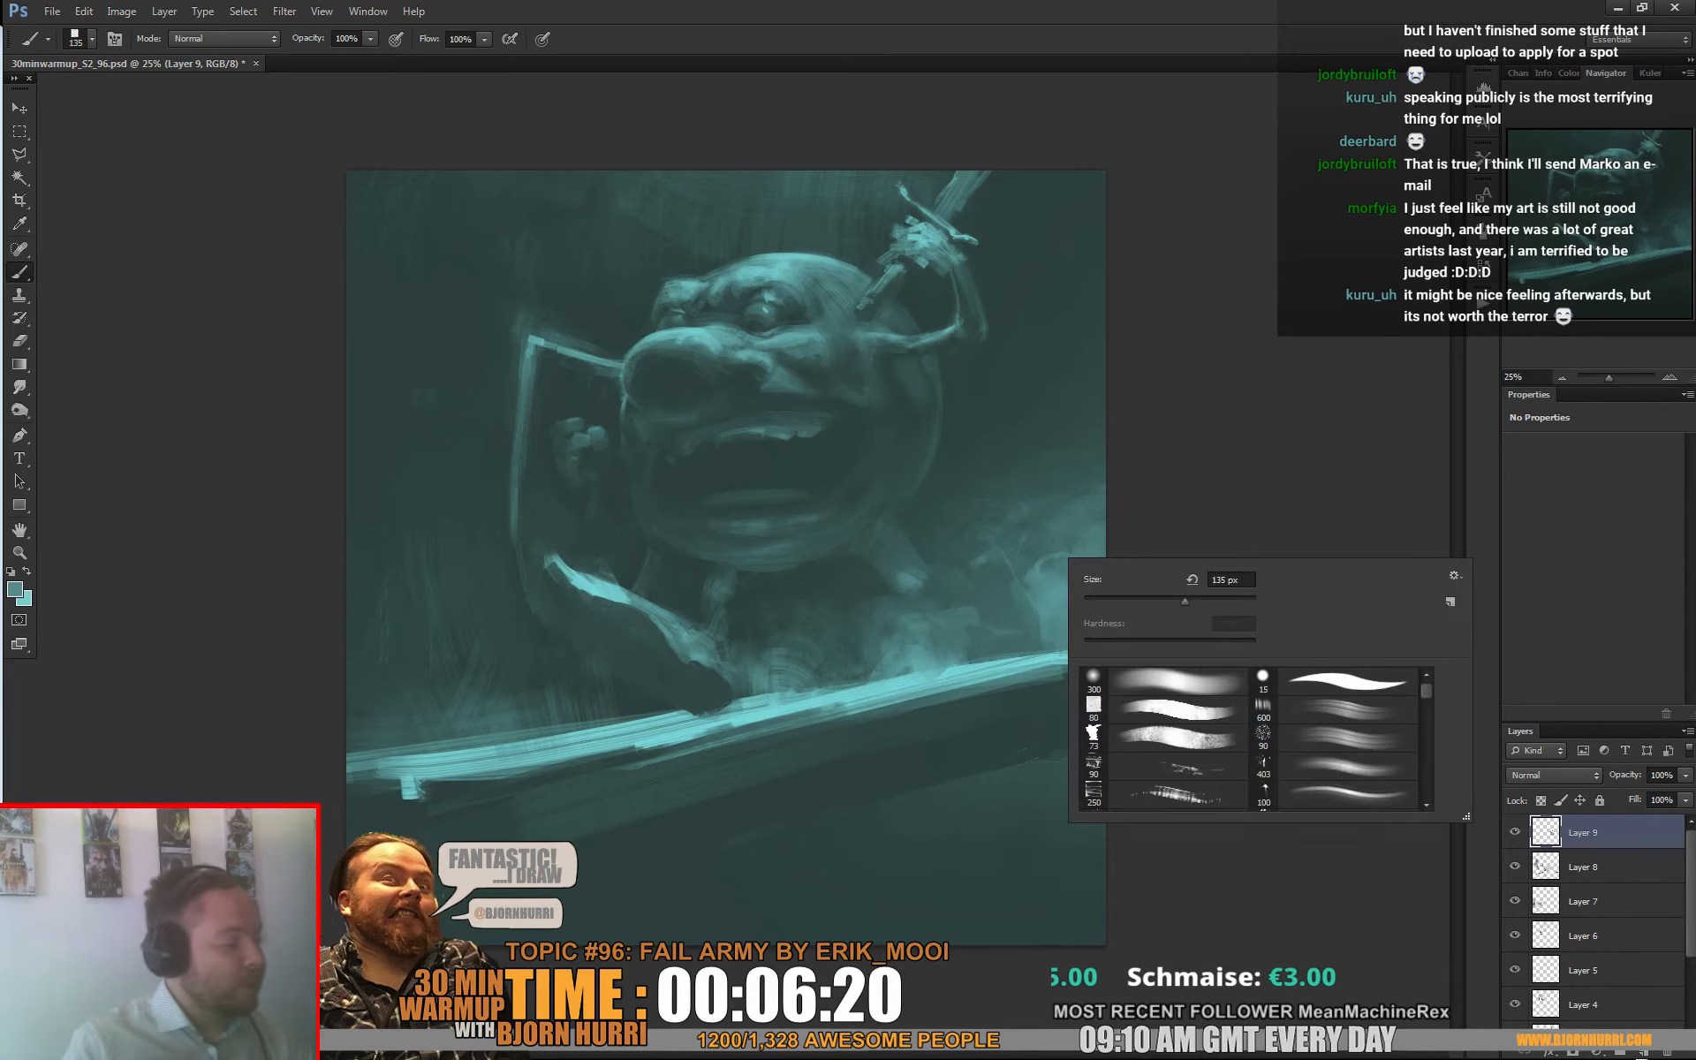
pyautogui.click(1110, 597)
pyautogui.keyDown('alt'); pyautogui.click(1004, 666); pyautogui.keyUp('alt')
pyautogui.hotkey('ctrl', 'shift', 'alt', 'n')
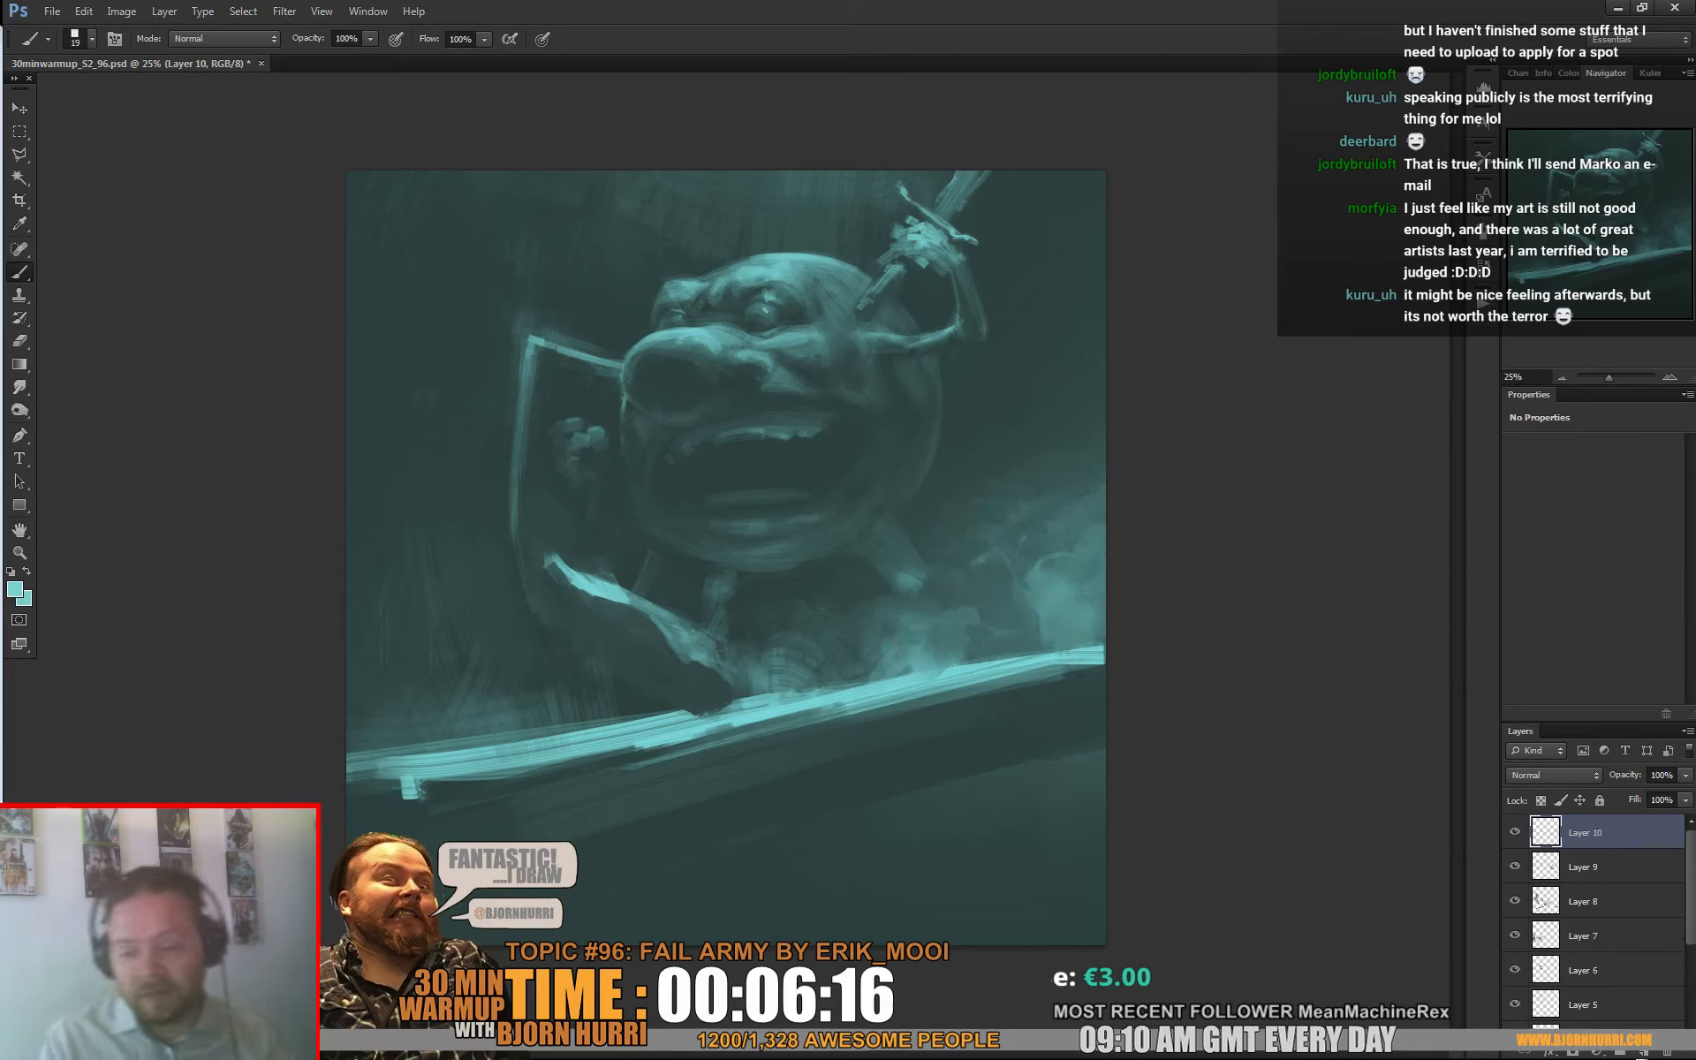
pyautogui.rightClick(1029, 574)
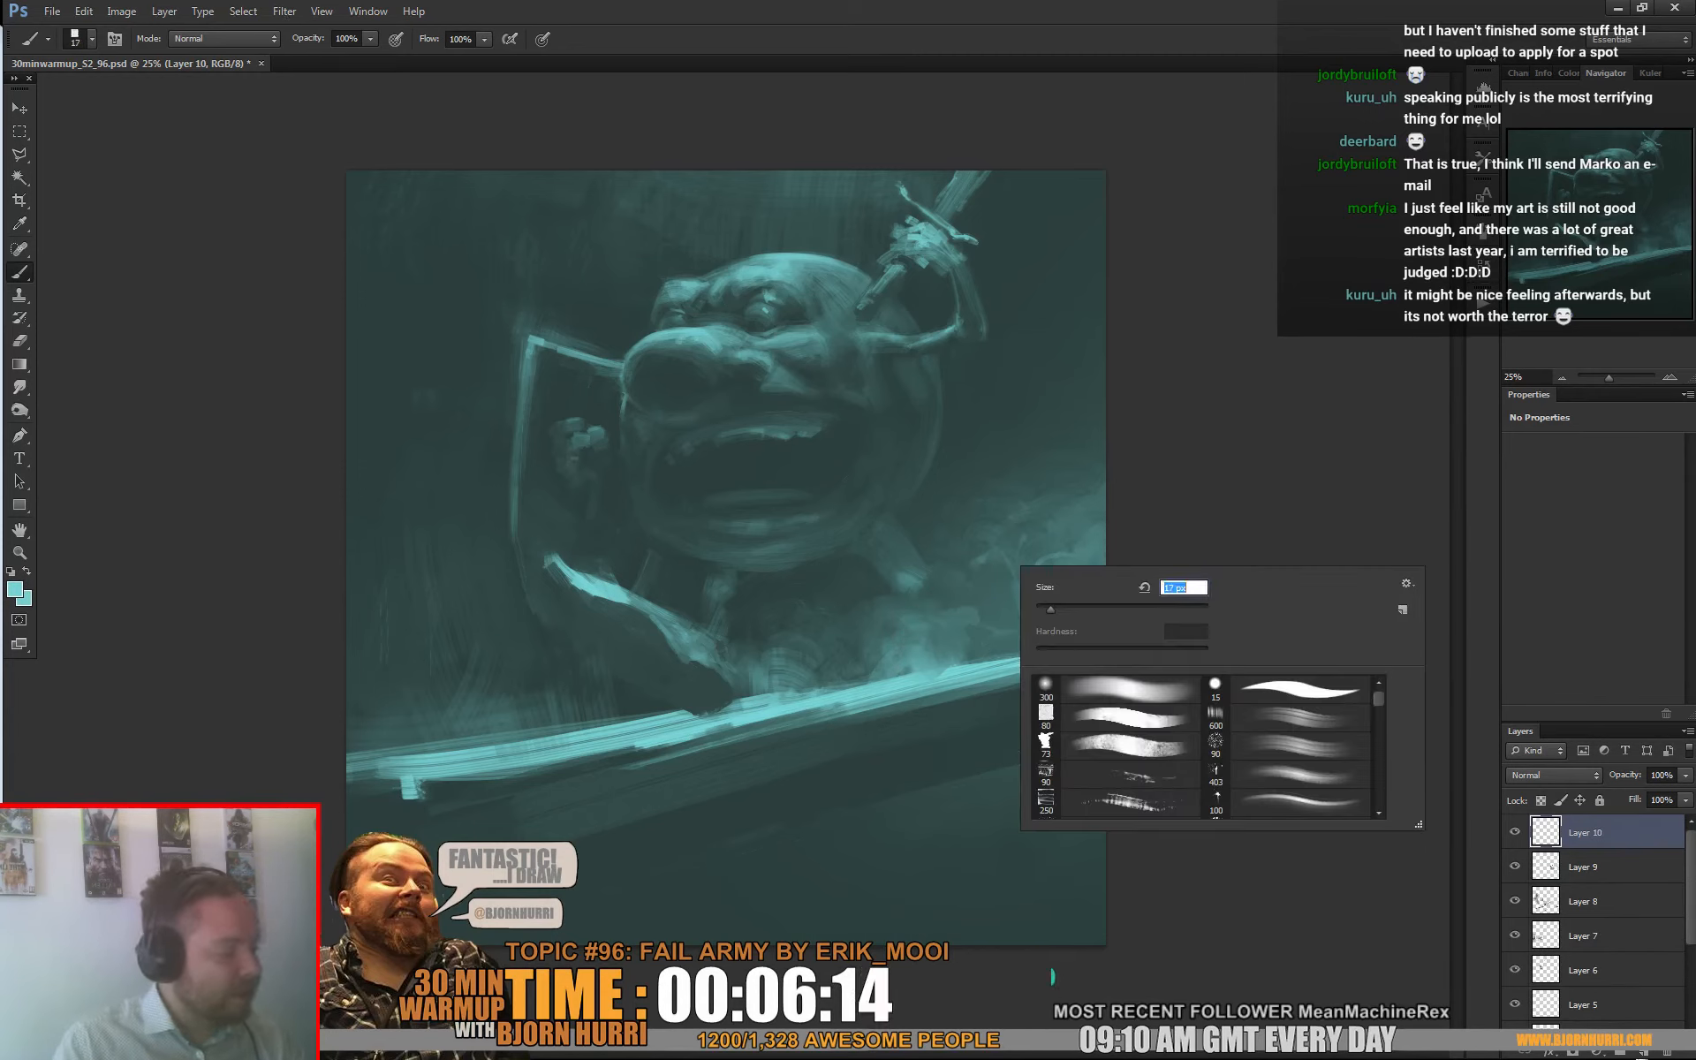
pyautogui.press('Return')
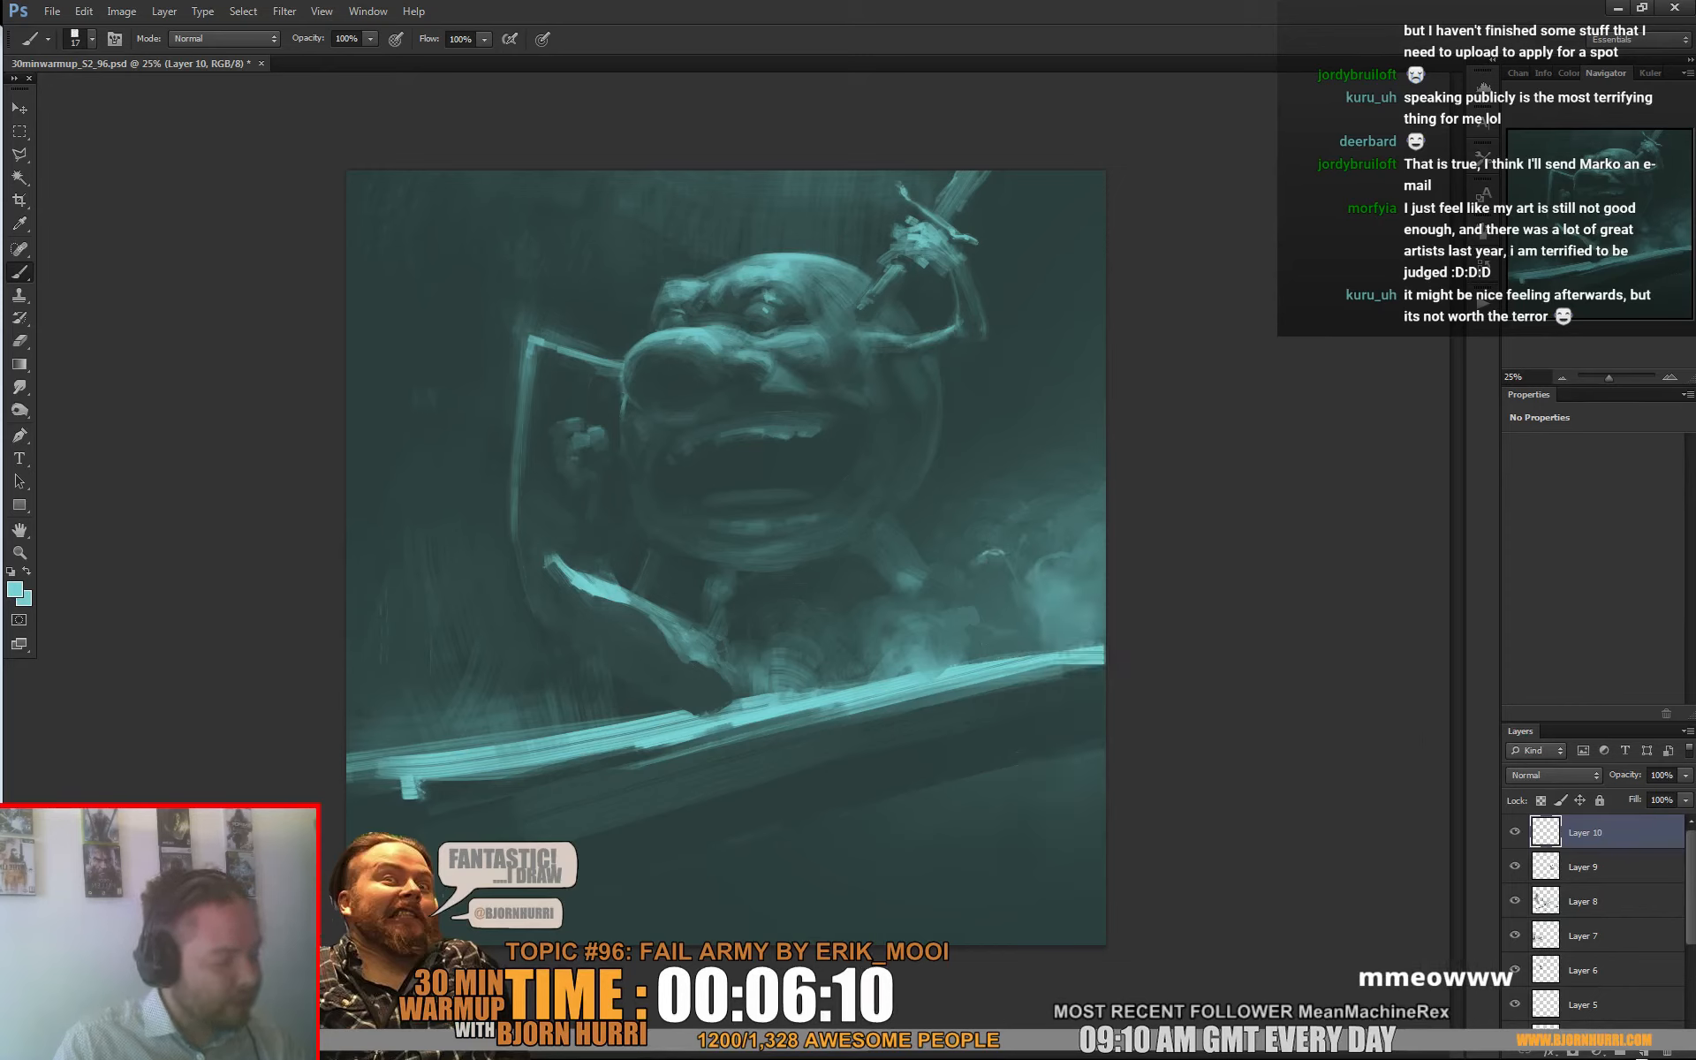
# Step: Define the right-hand foot and its toes with sampled teals at 17 px, and shade its underside with the brush at 33 px
pyautogui.keyDown('alt'); pyautogui.click(1000, 554); pyautogui.keyUp('alt')
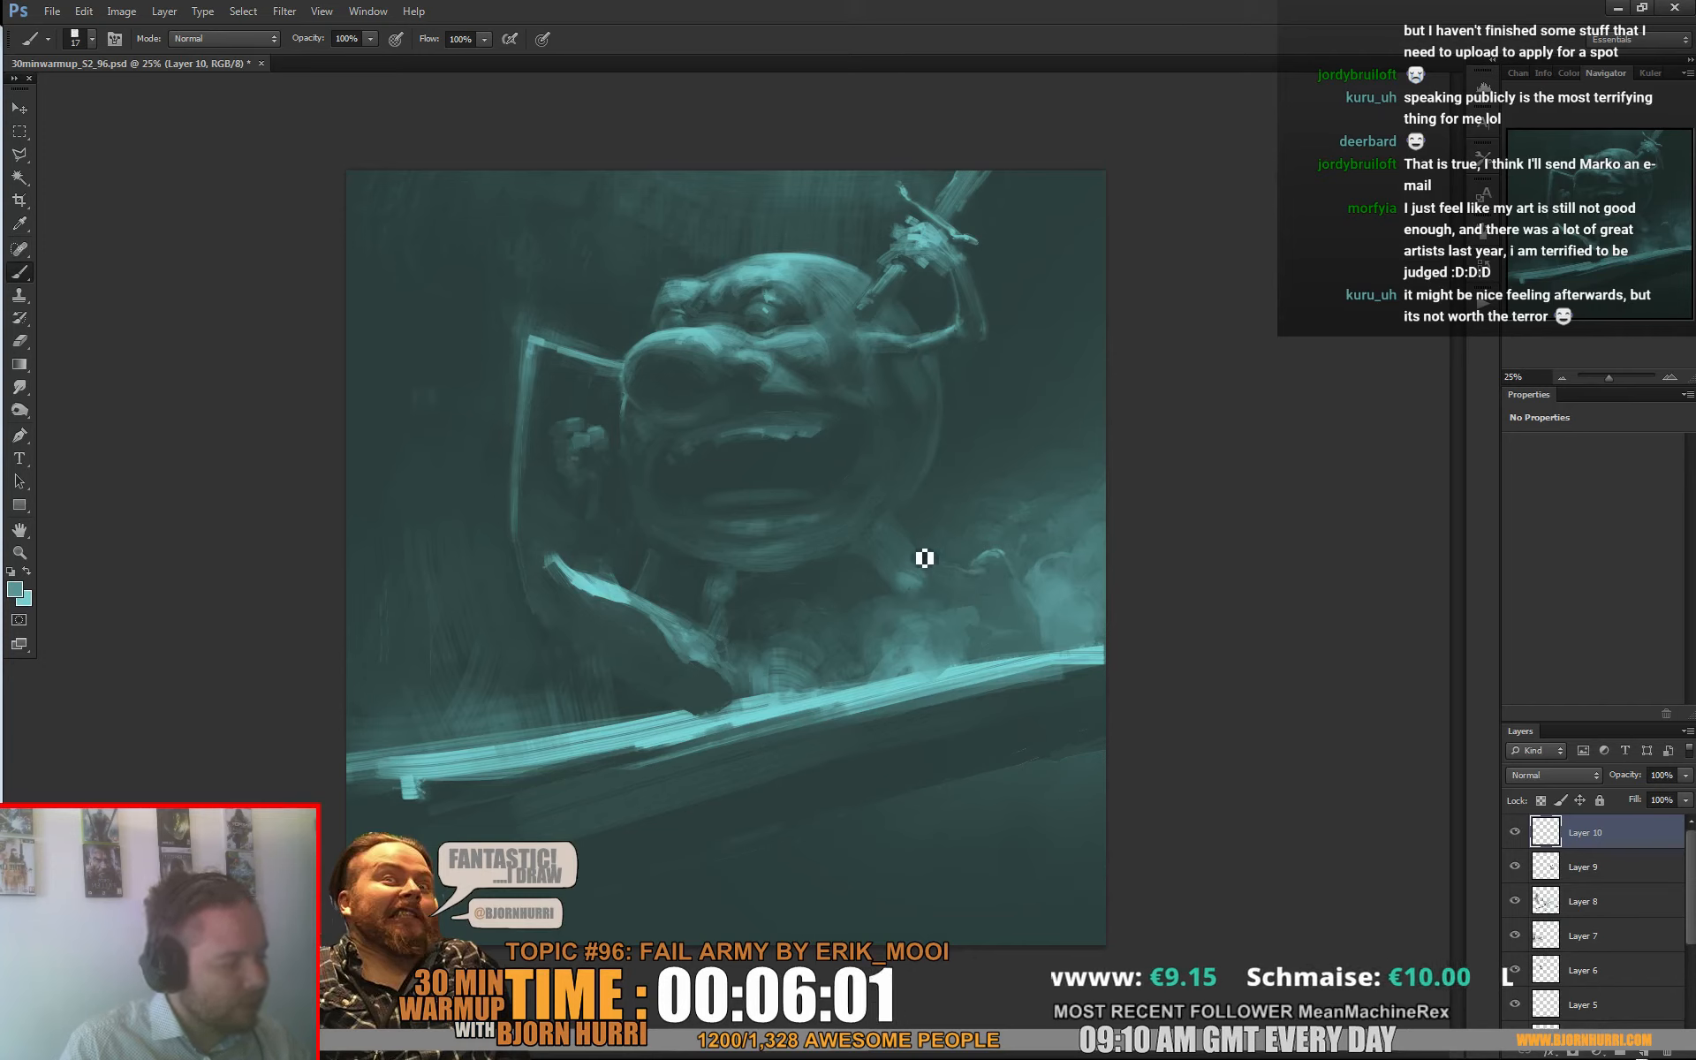
pyautogui.keyDown('alt'); pyautogui.click(1017, 583); pyautogui.keyUp('alt')
pyautogui.moveTo(1016, 583); pyautogui.dragTo(1012, 565)
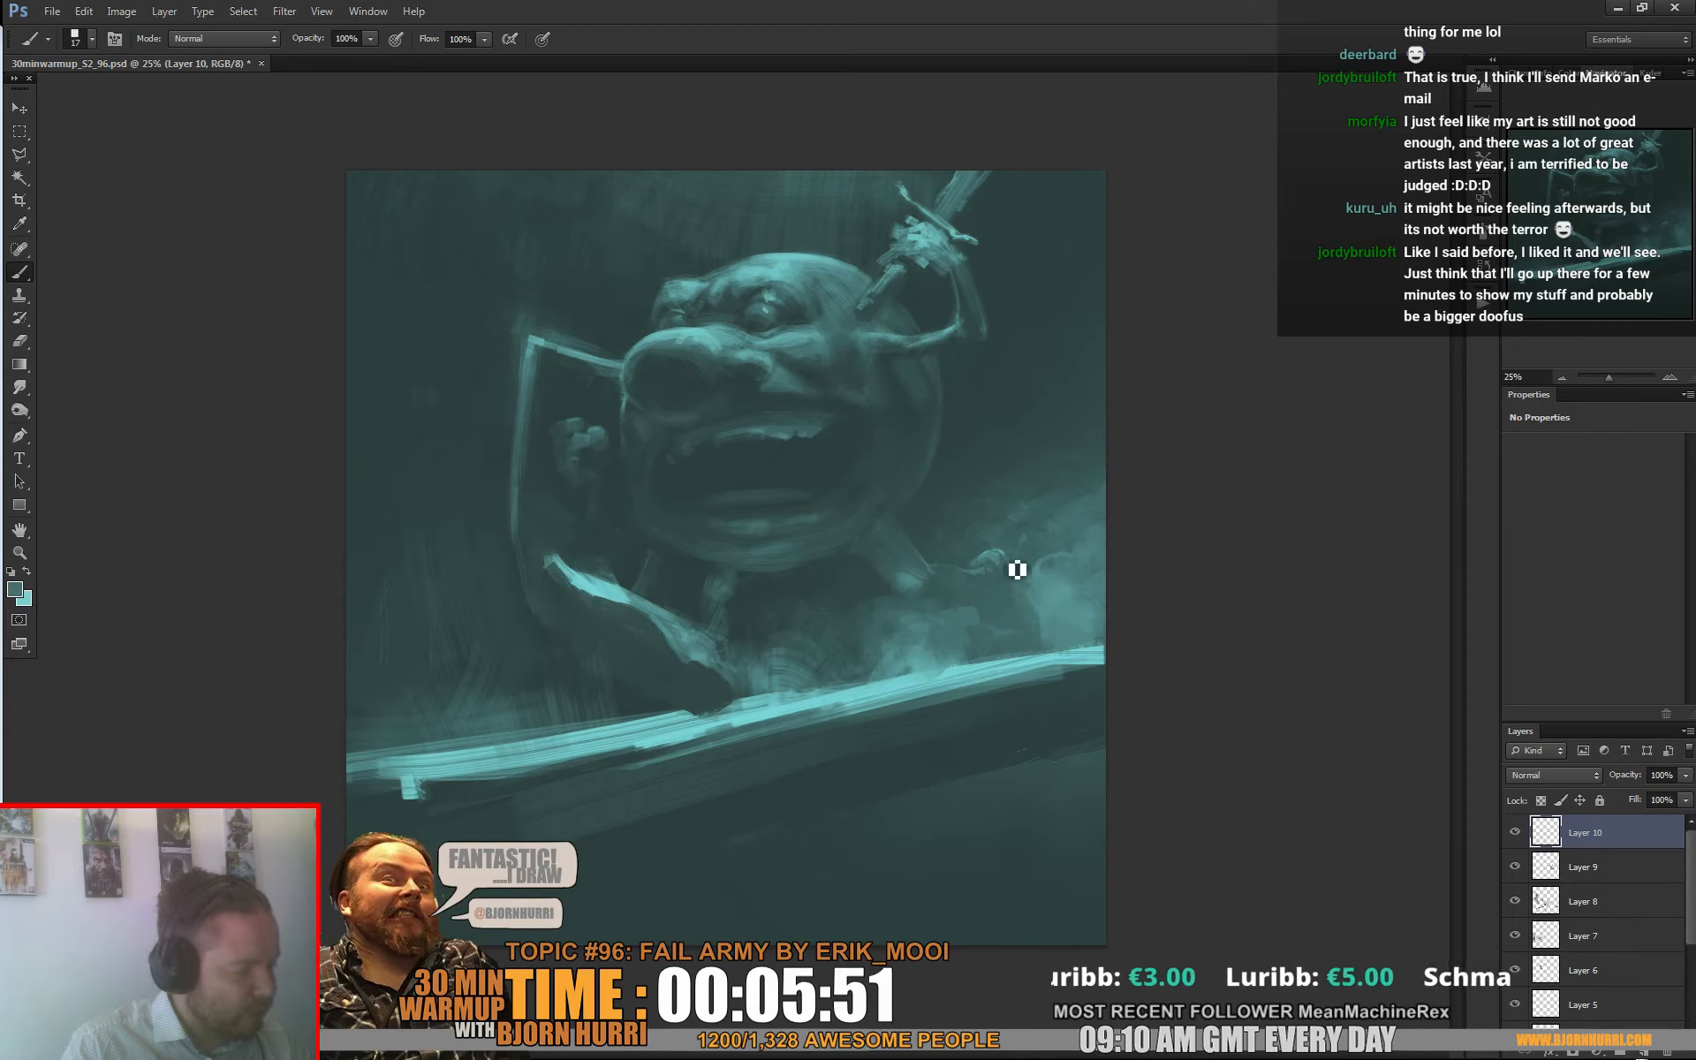
pyautogui.keyDown('alt'); pyautogui.click(1003, 569); pyautogui.keyUp('alt')
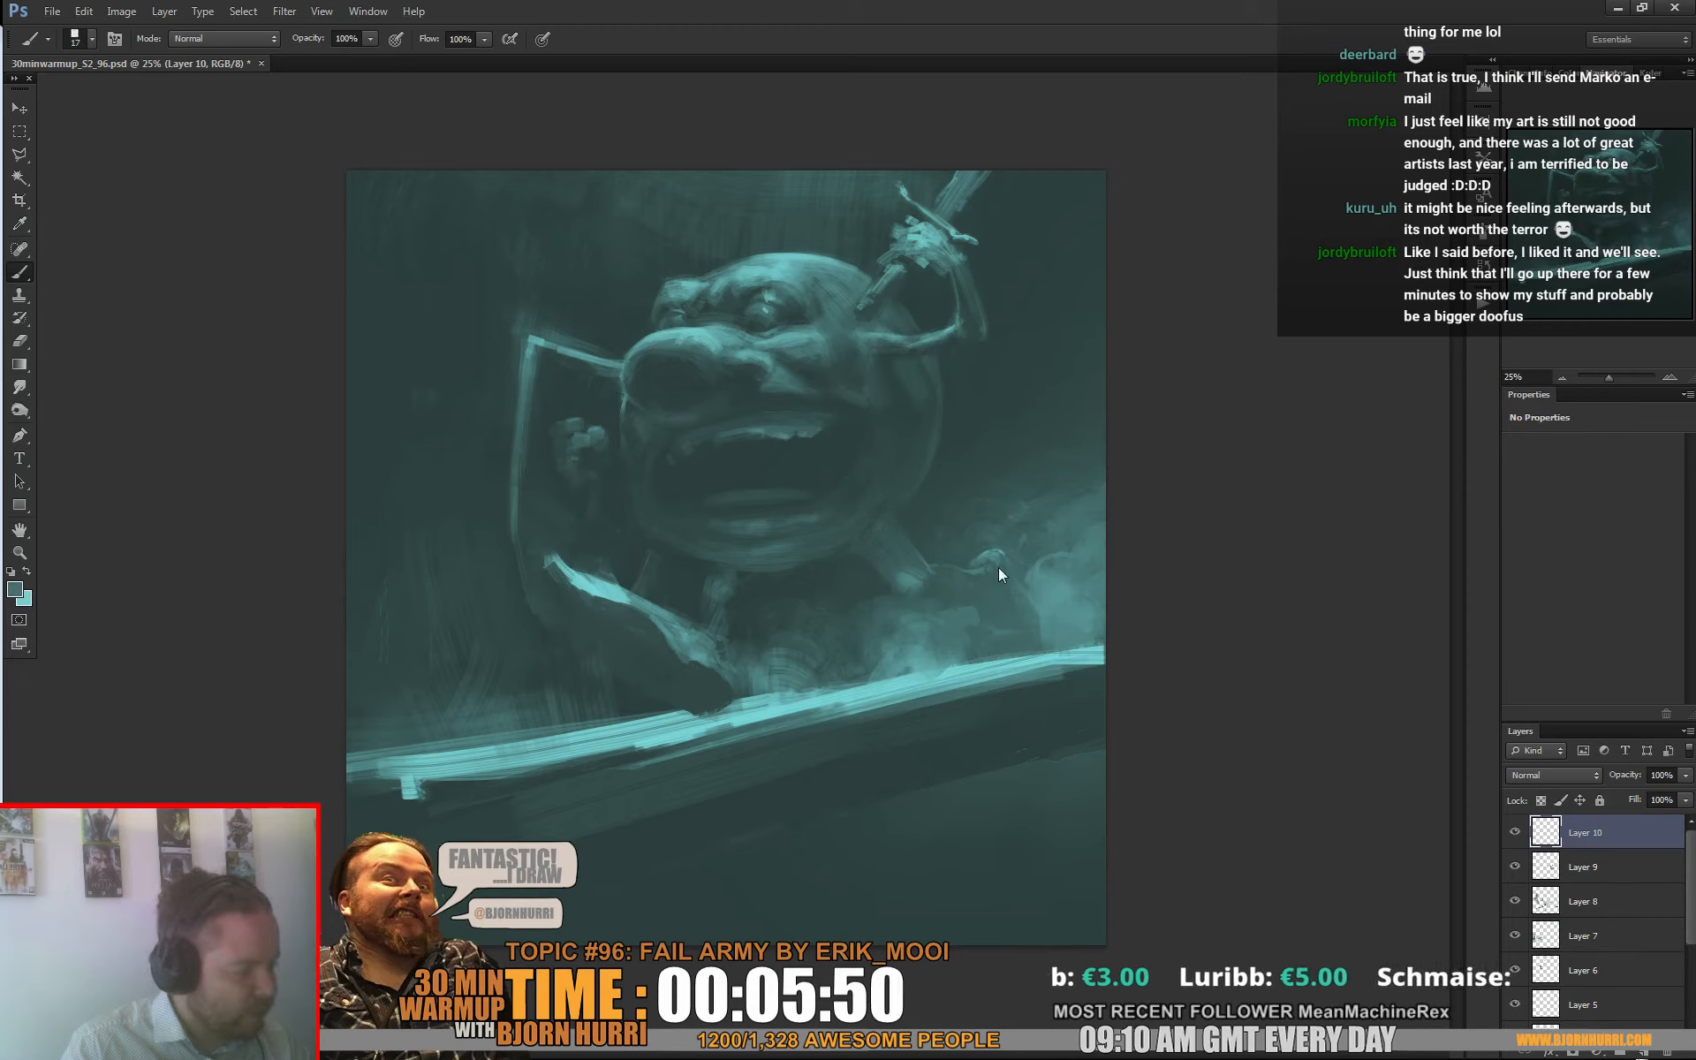
pyautogui.rightClick(1004, 613)
pyautogui.moveTo(1034, 661); pyautogui.dragTo(1047, 661)
pyautogui.click(957, 610)
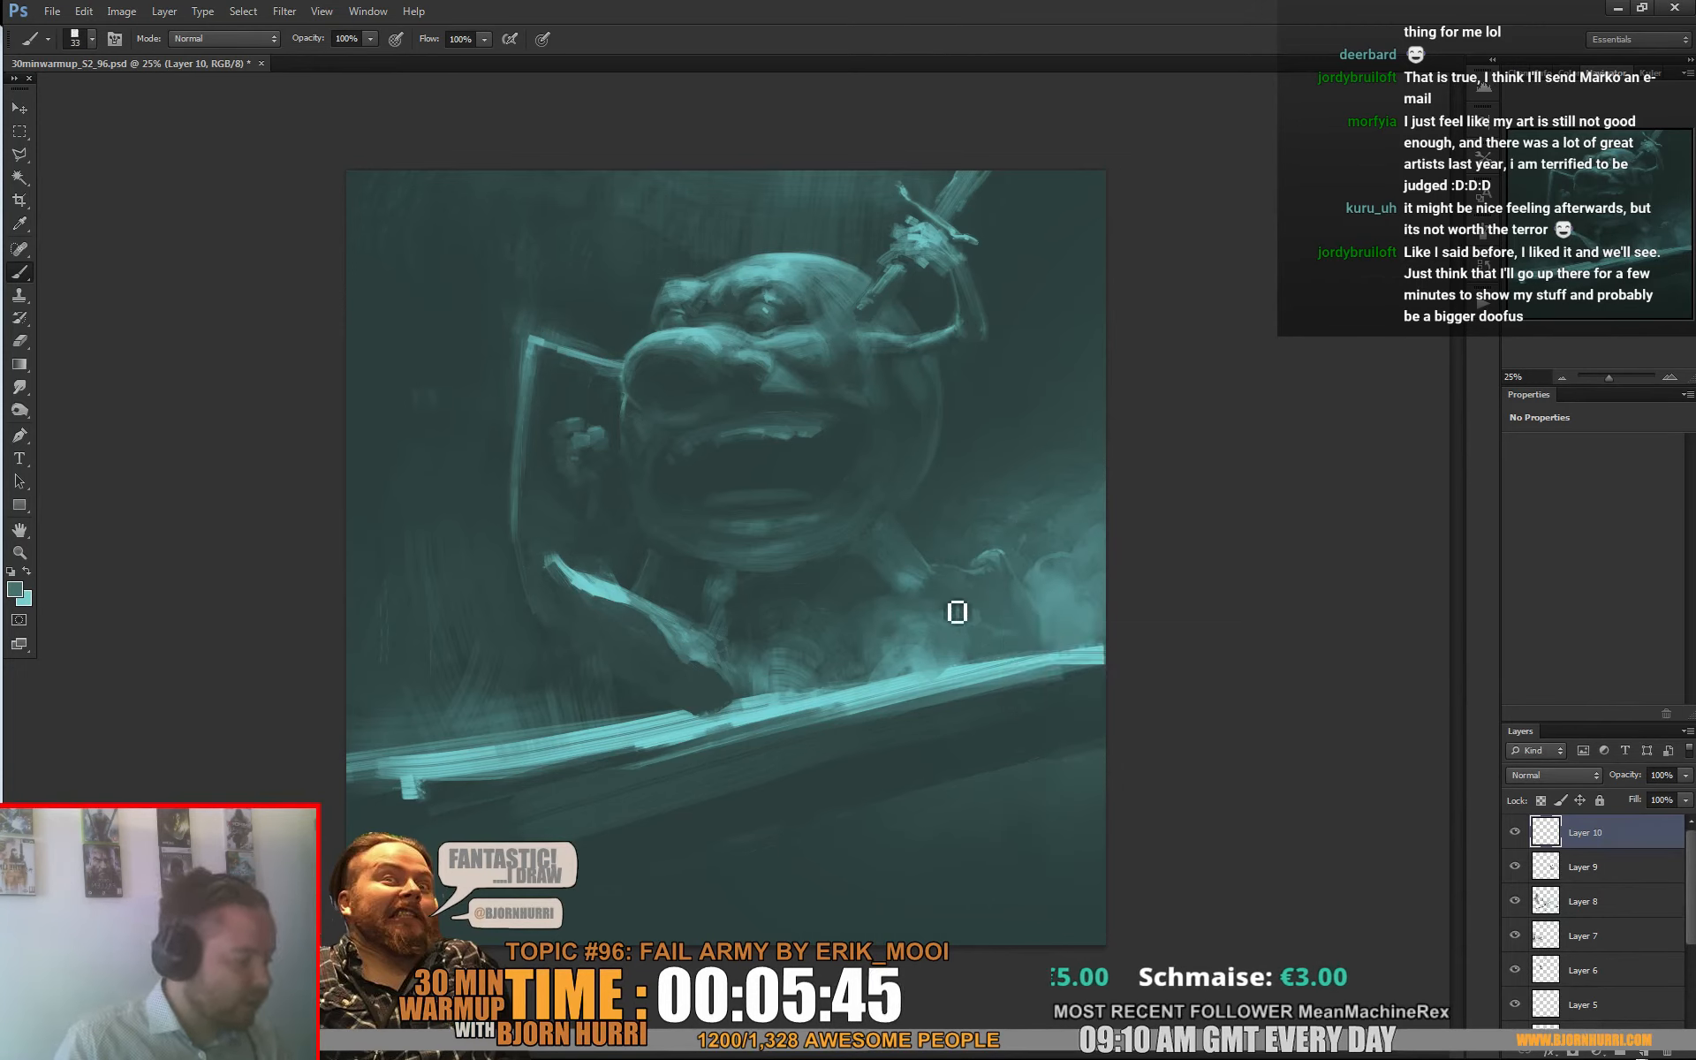
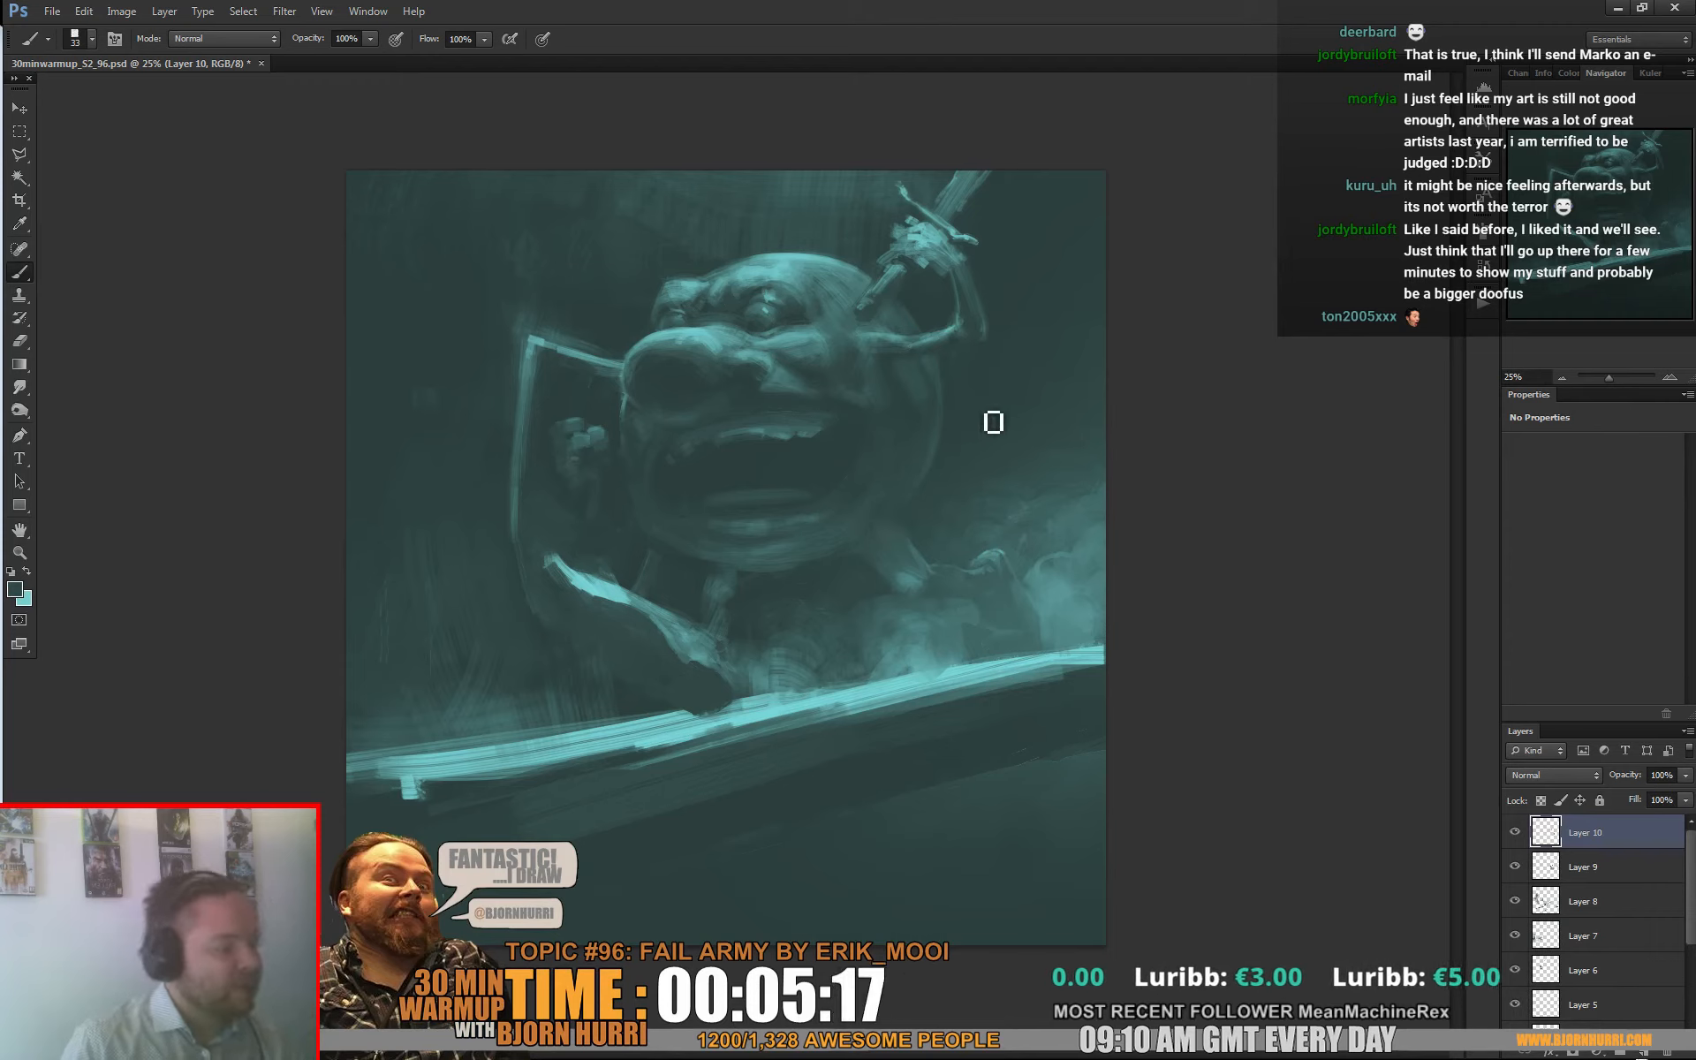
# Step: Clean up the underside and left contour of the round body with sampled dark teals, using the 33 px brush
pyautogui.keyDown('alt'); pyautogui.click(855, 549); pyautogui.keyUp('alt')
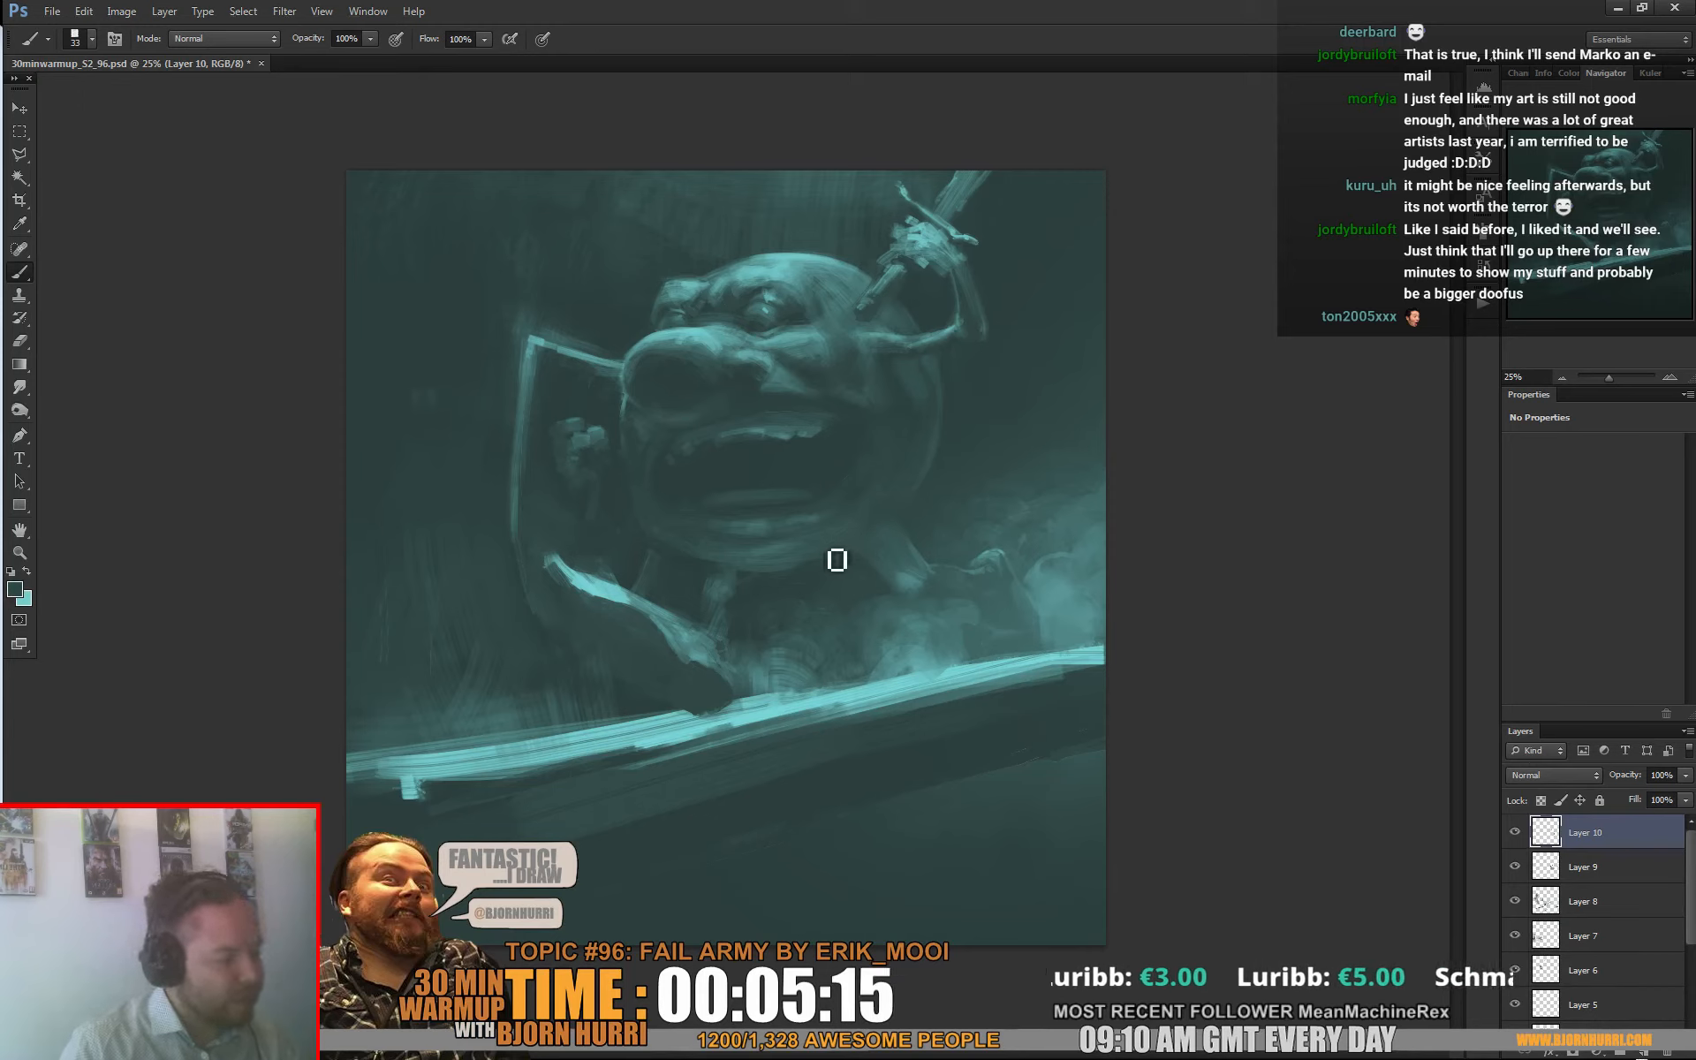
pyautogui.keyDown('alt'); pyautogui.click(831, 565); pyautogui.keyUp('alt')
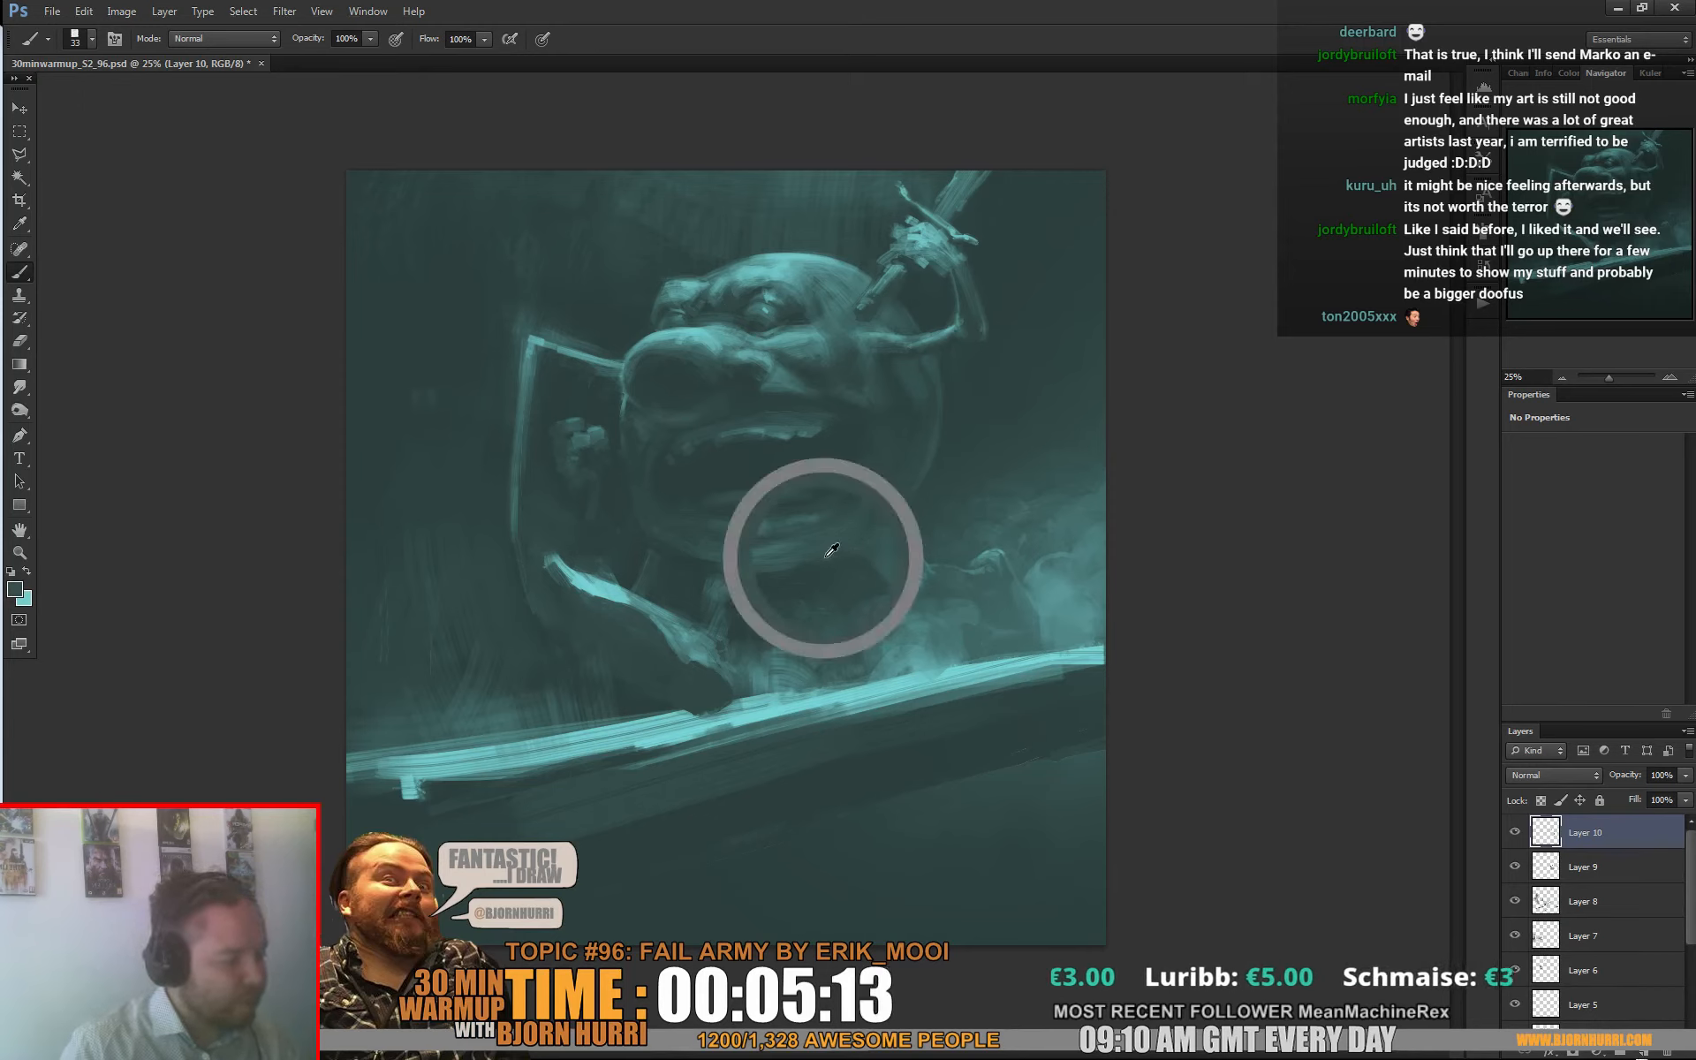
pyautogui.keyDown('alt'); pyautogui.click(827, 566); pyautogui.keyUp('alt')
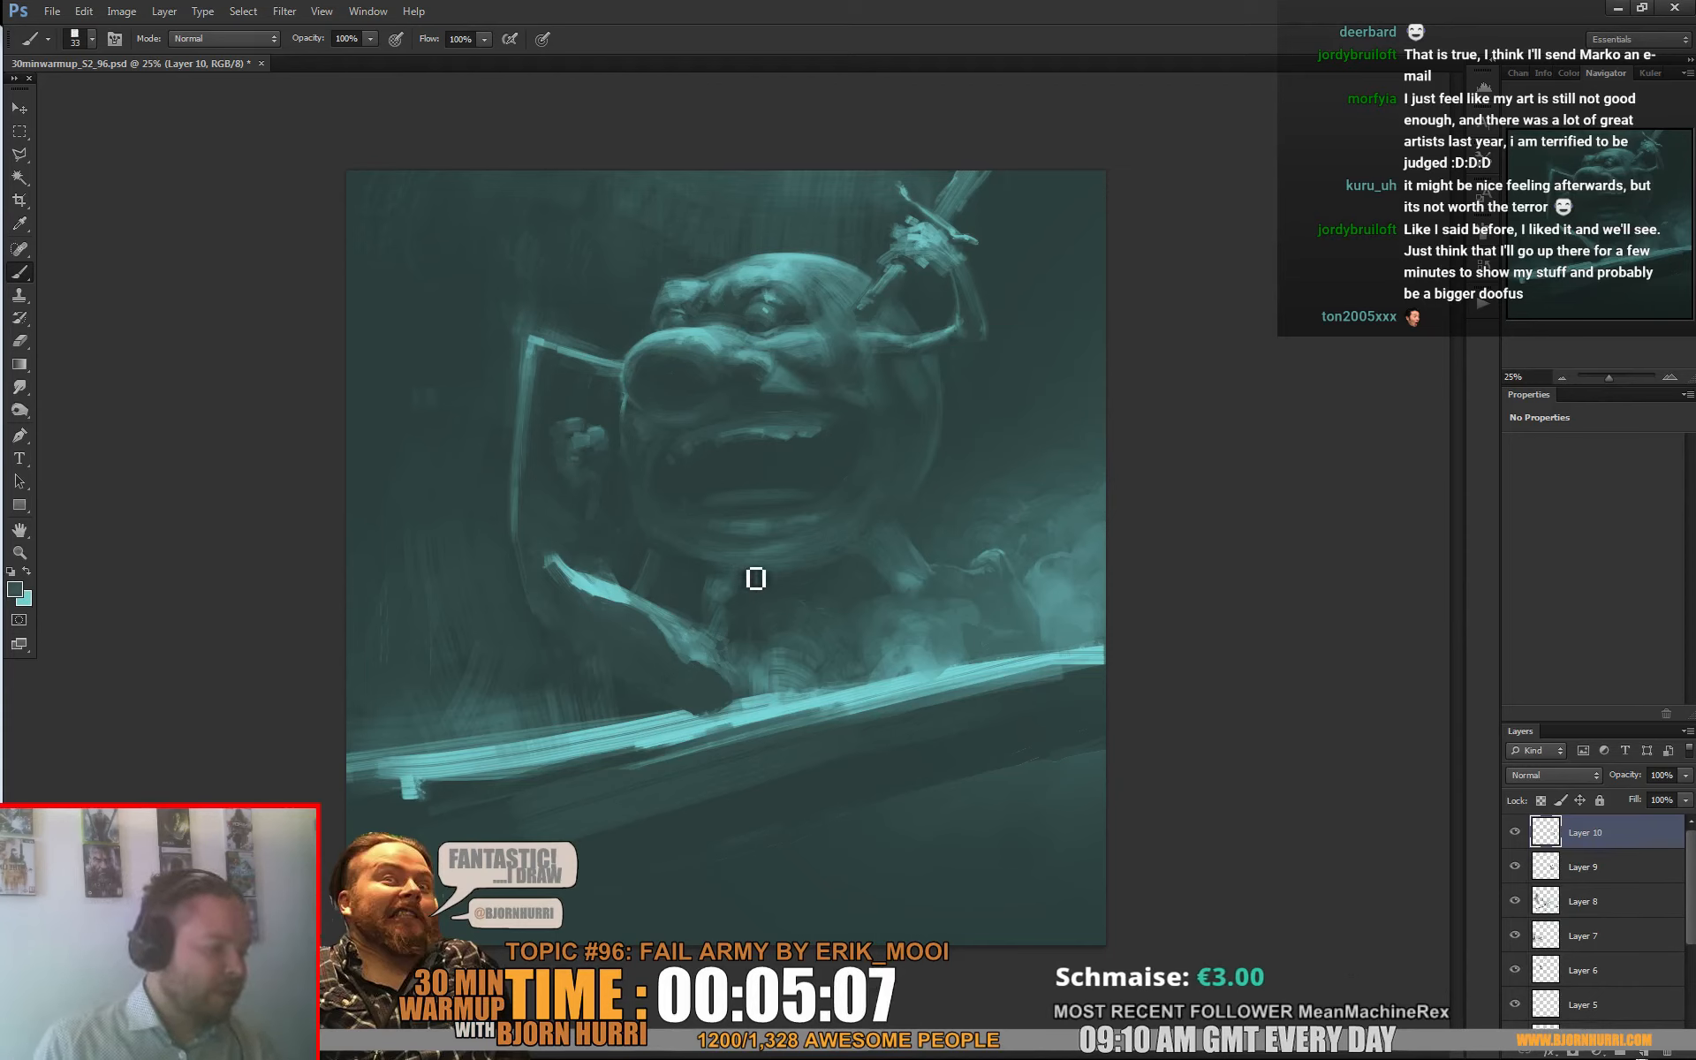
pyautogui.keyDown('alt'); pyautogui.click(701, 538); pyautogui.keyUp('alt')
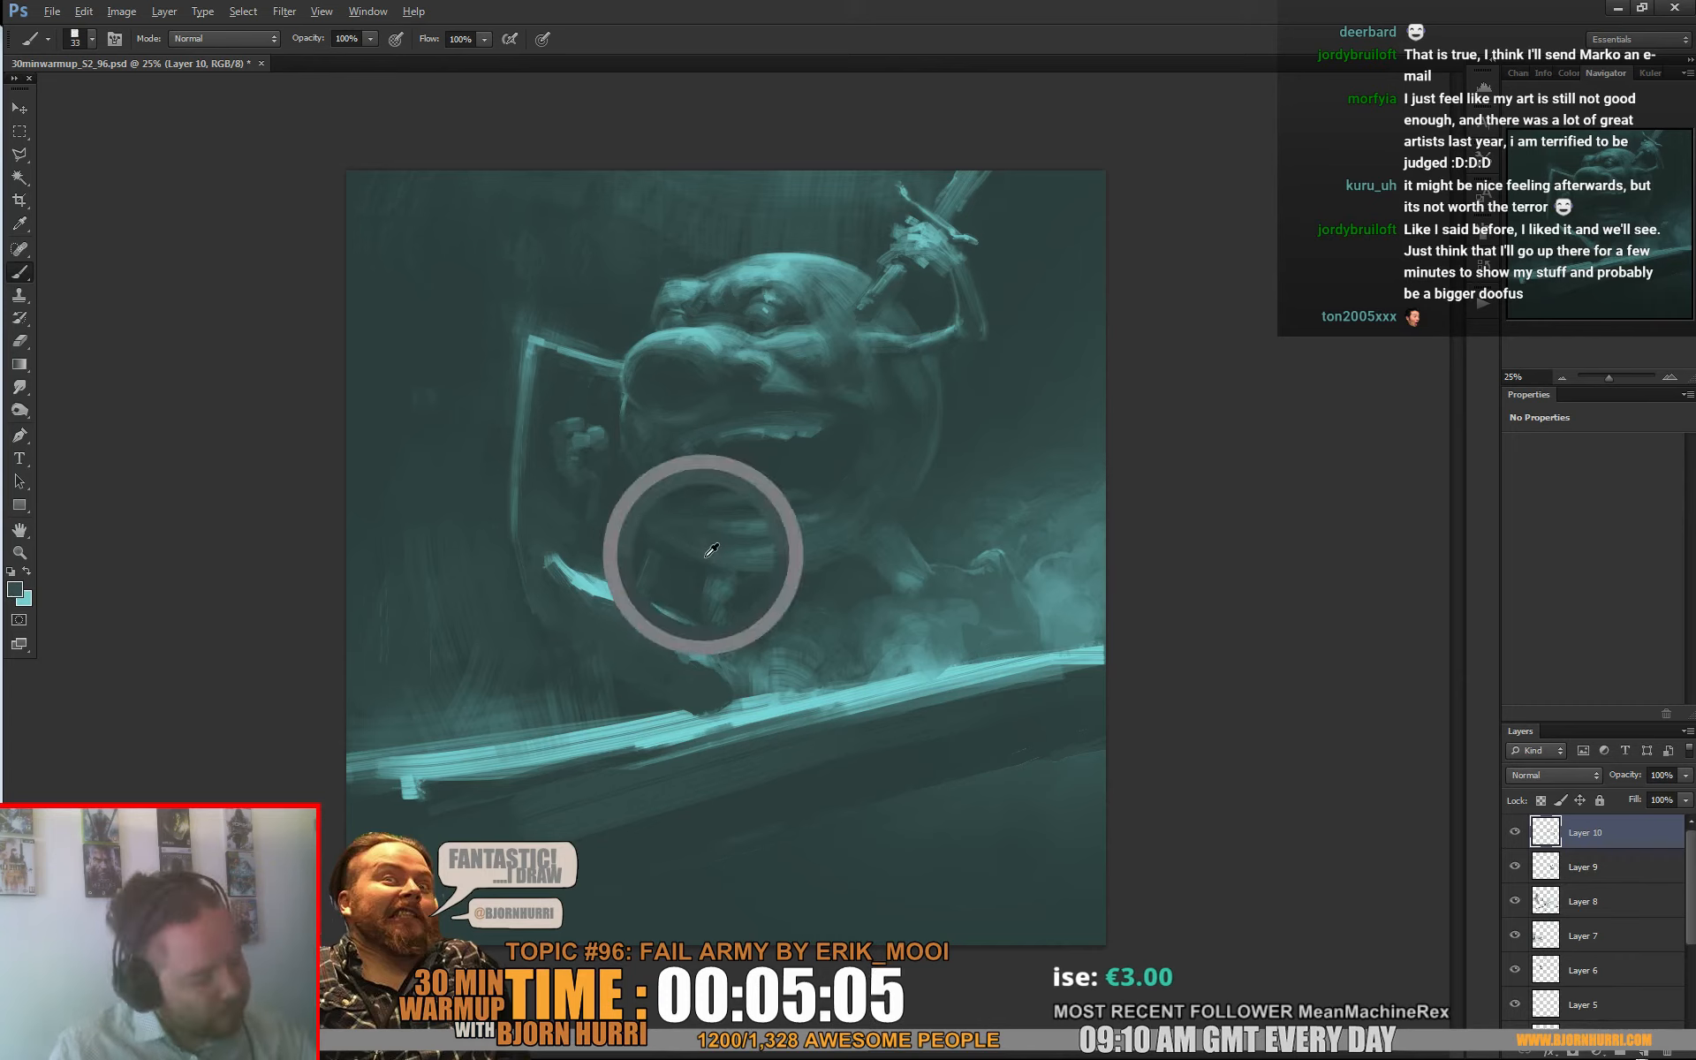
pyautogui.keyDown('alt'); pyautogui.click(638, 520); pyautogui.keyUp('alt')
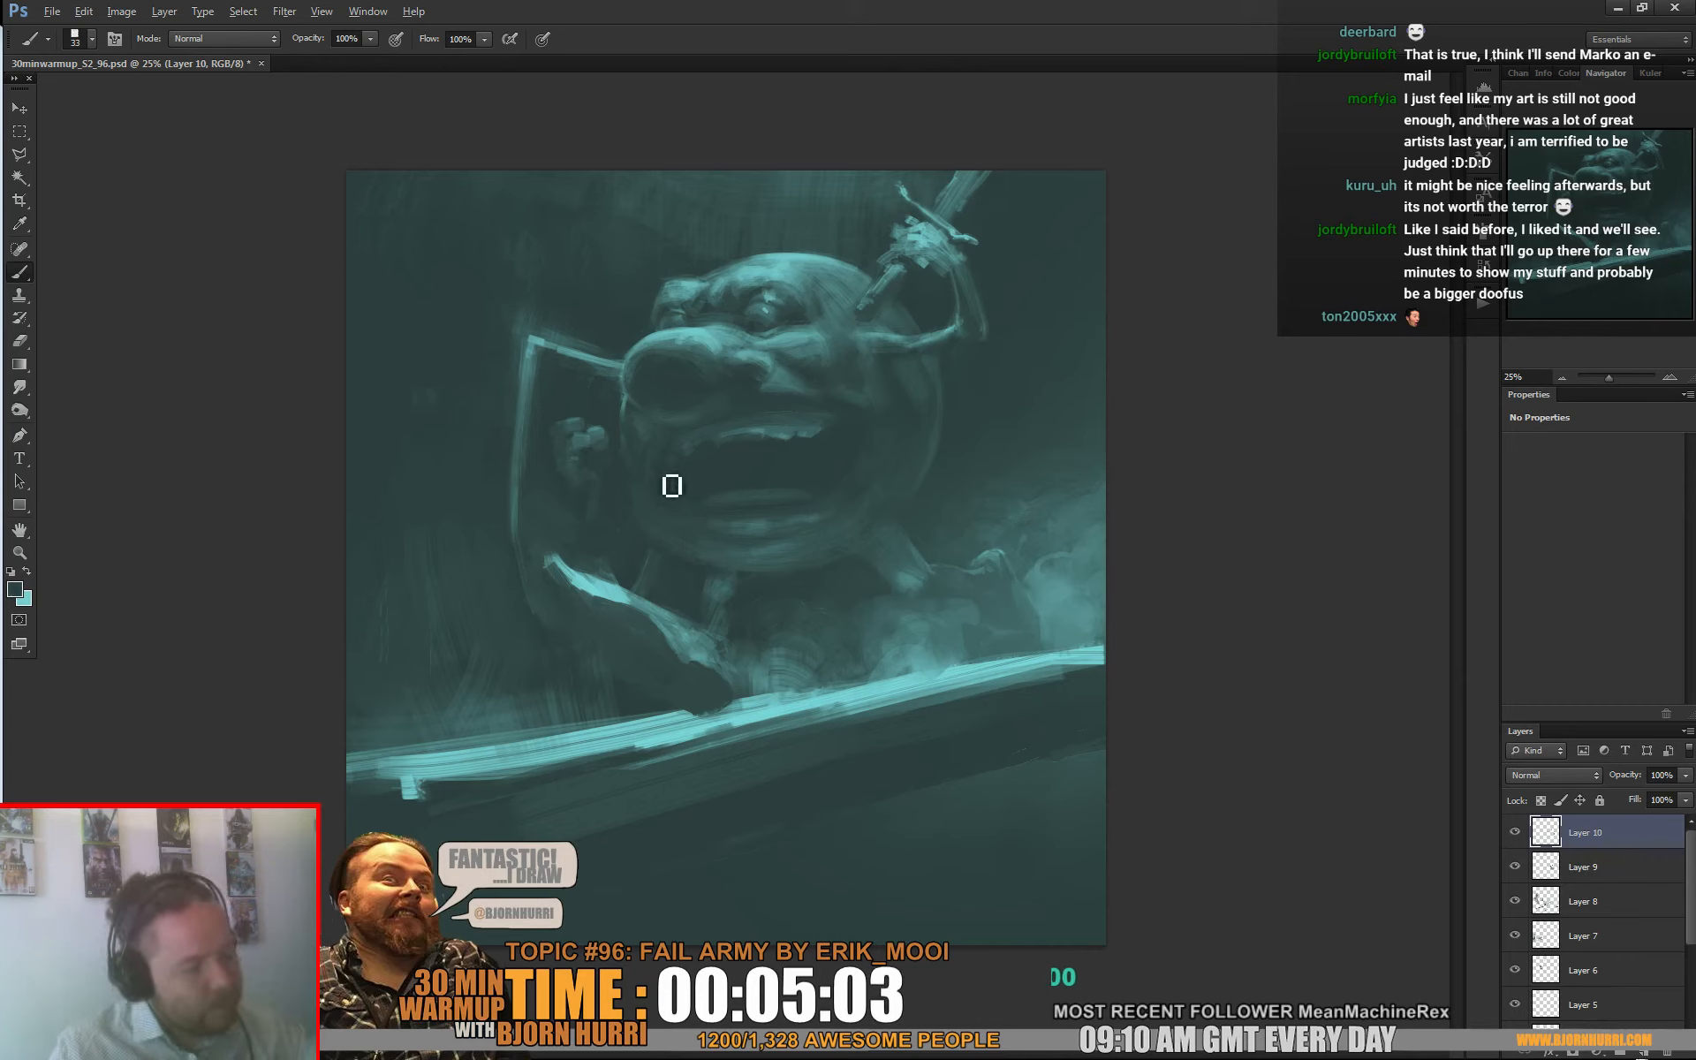
pyautogui.keyDown('alt'); pyautogui.click(654, 546); pyautogui.keyUp('alt')
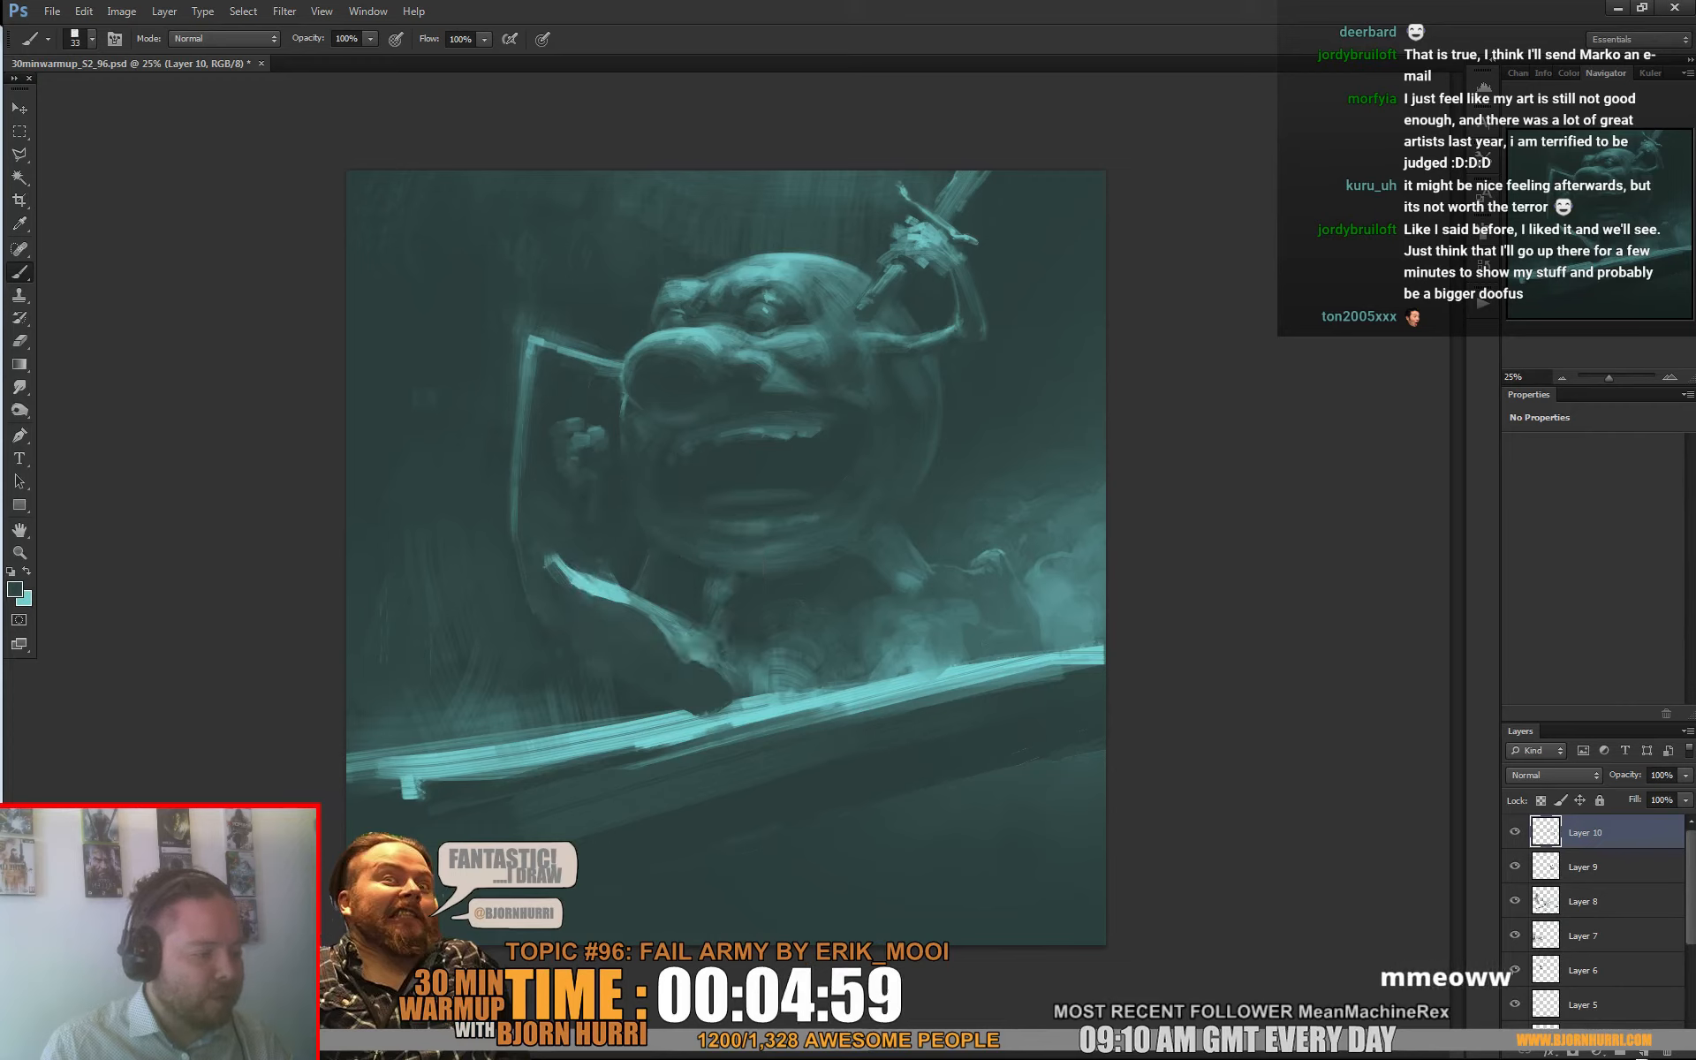
# Step: Refine the shield's upper corner and thin its outer left edge with sampled teals, using the 33 px brush
pyautogui.keyDown('alt'); pyautogui.click(609, 580); pyautogui.keyUp('alt')
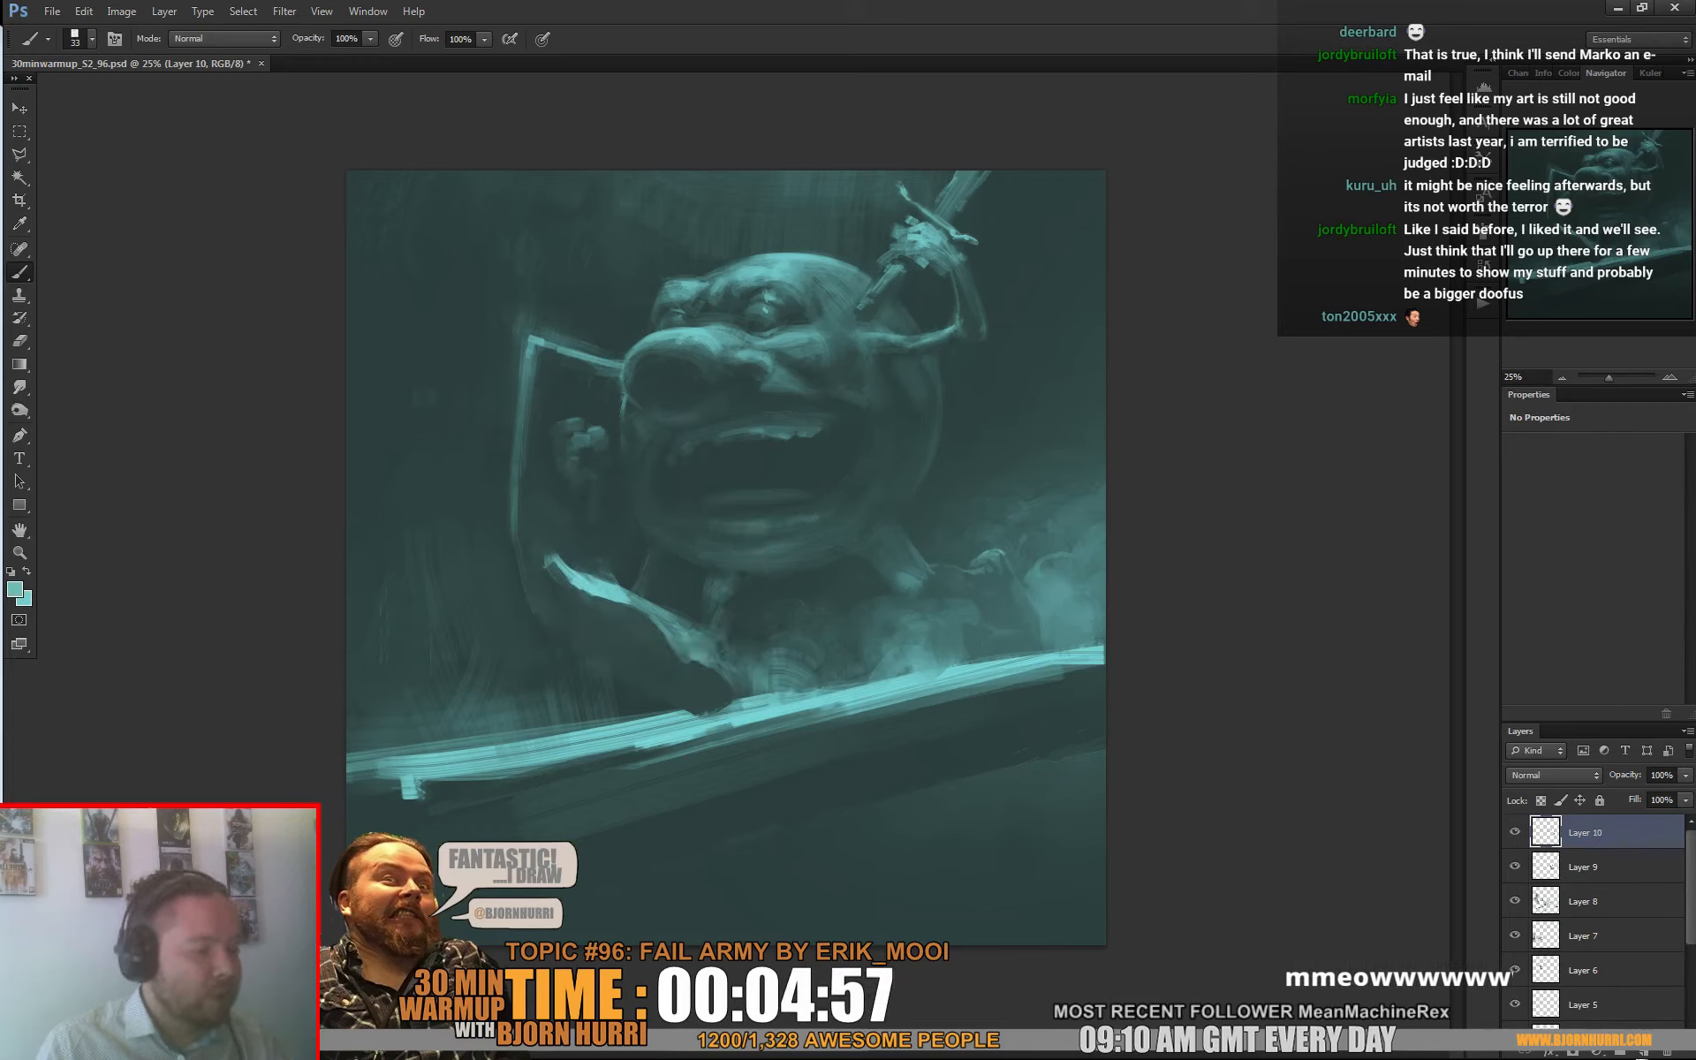
pyautogui.keyDown('alt'); pyautogui.click(530, 373); pyautogui.keyUp('alt')
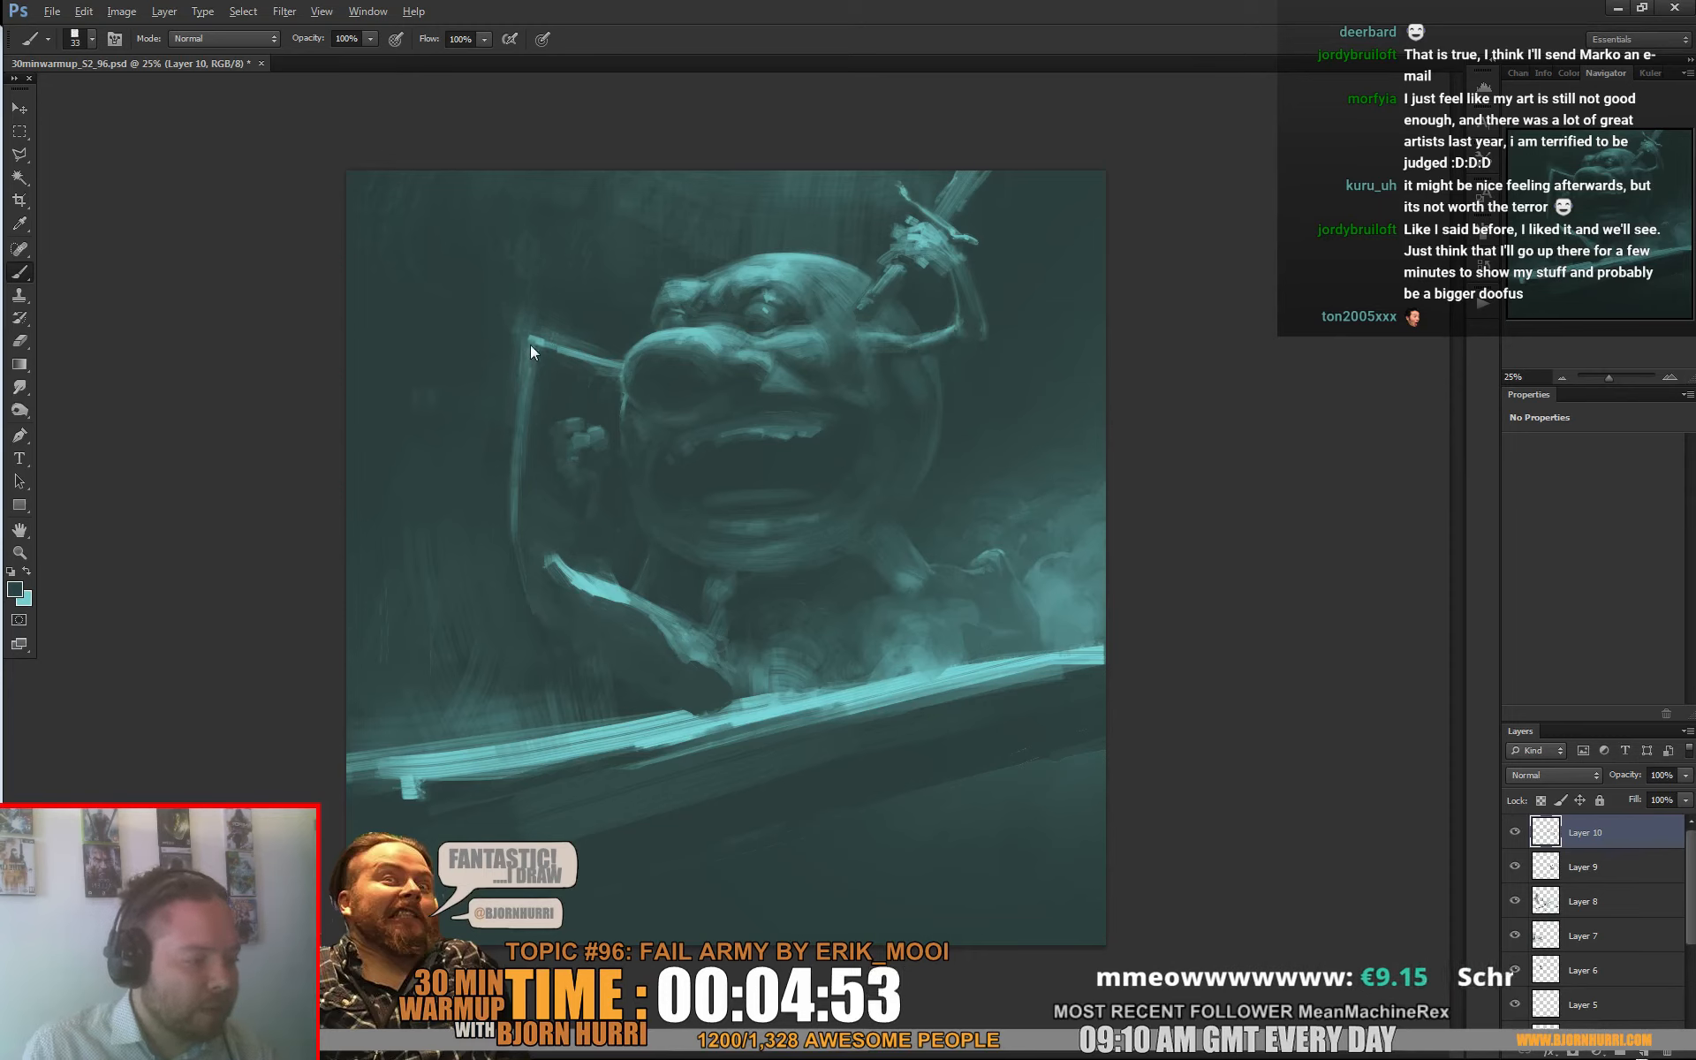
pyautogui.keyDown('alt'); pyautogui.click(535, 403); pyautogui.keyUp('alt')
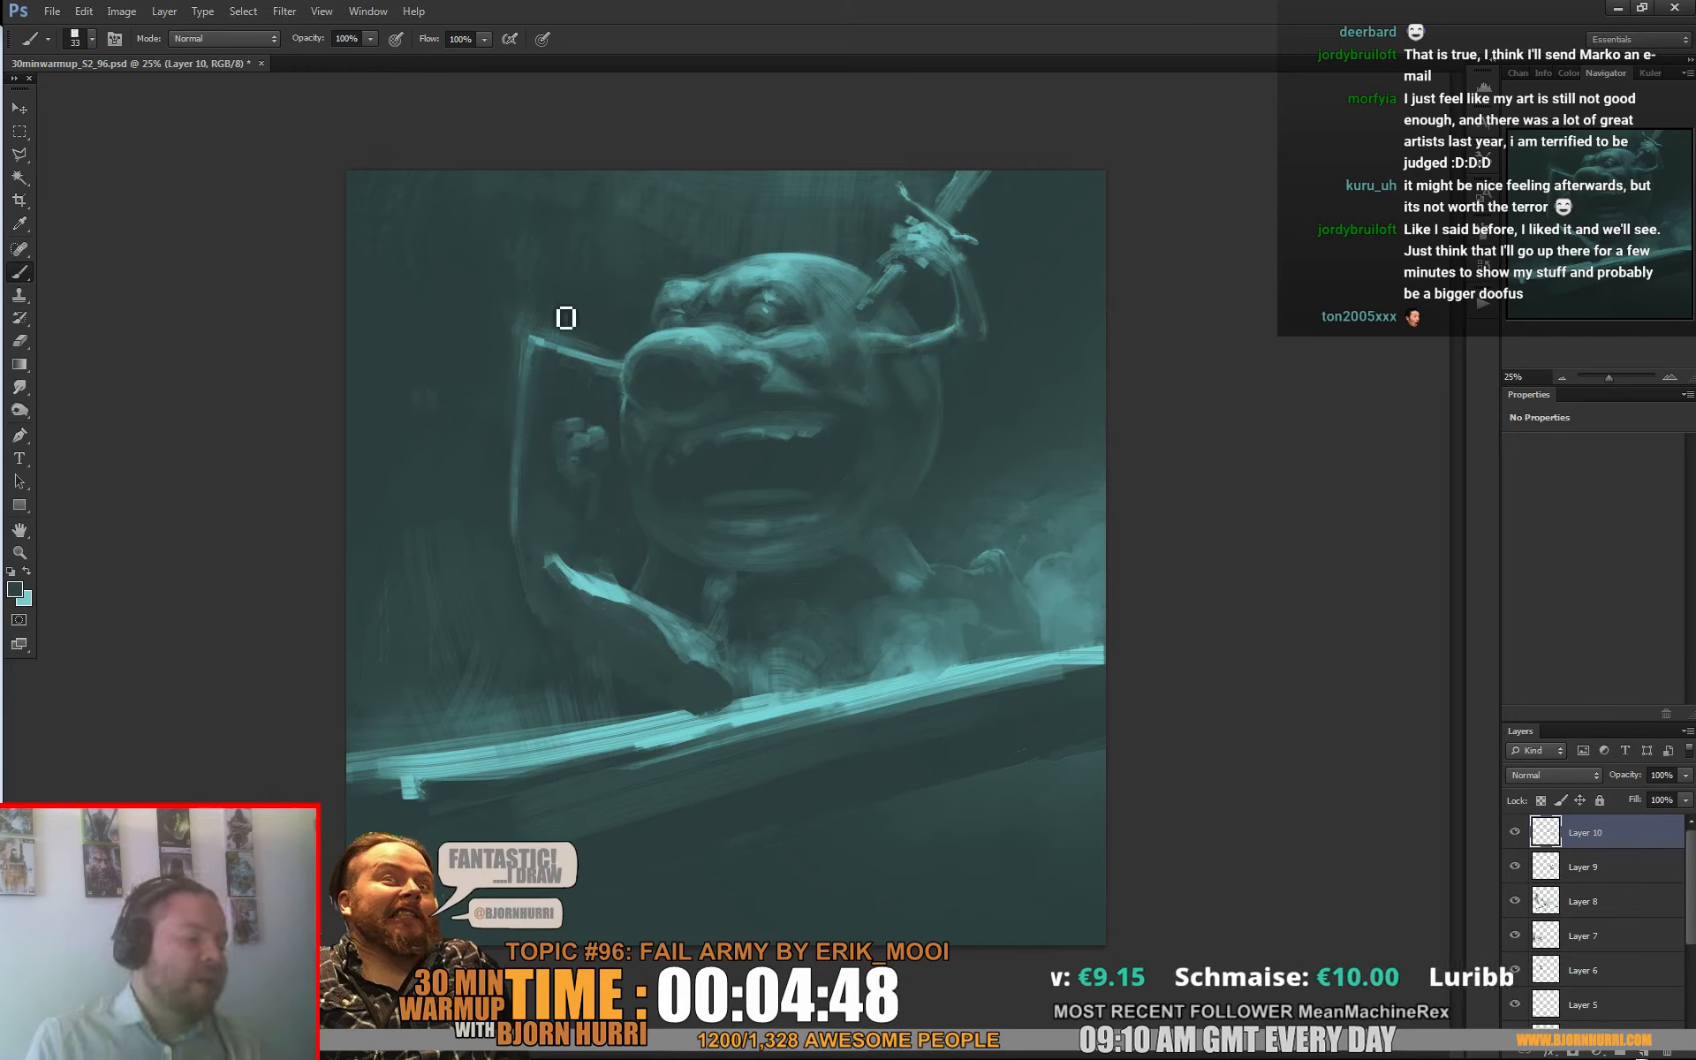
pyautogui.keyDown('alt'); pyautogui.click(527, 475); pyautogui.keyUp('alt')
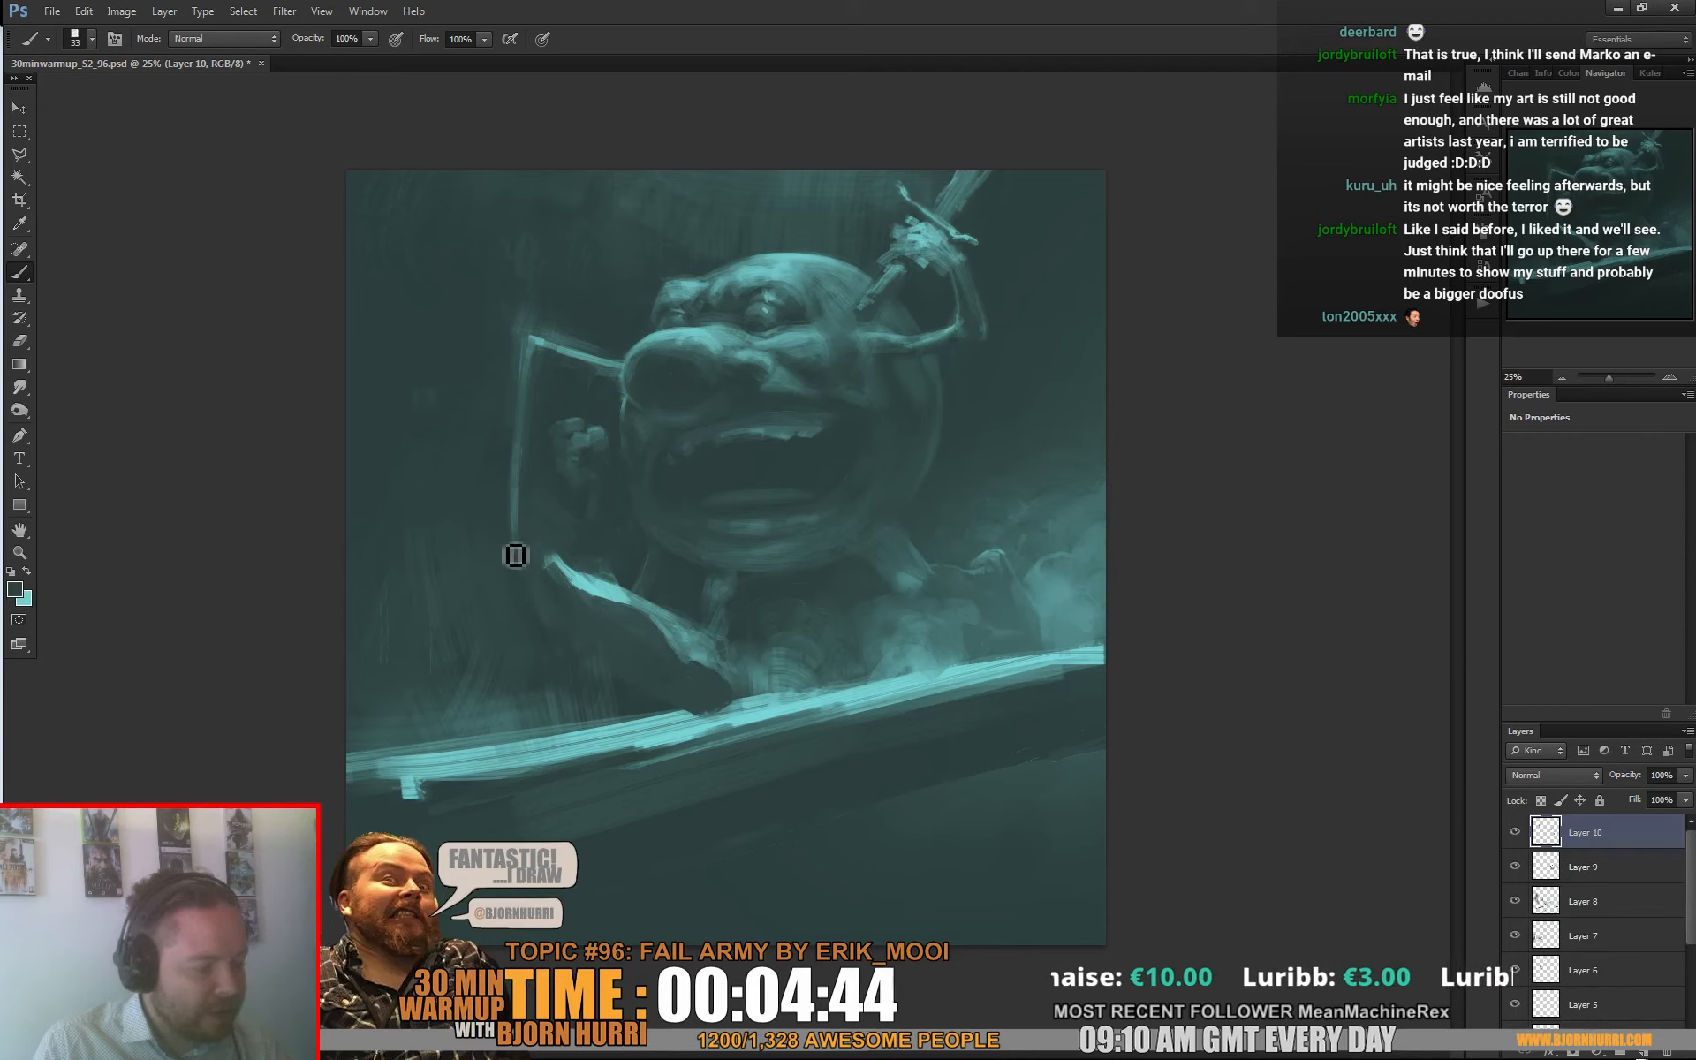
pyautogui.keyDown('alt'); pyautogui.click(515, 555); pyautogui.keyUp('alt')
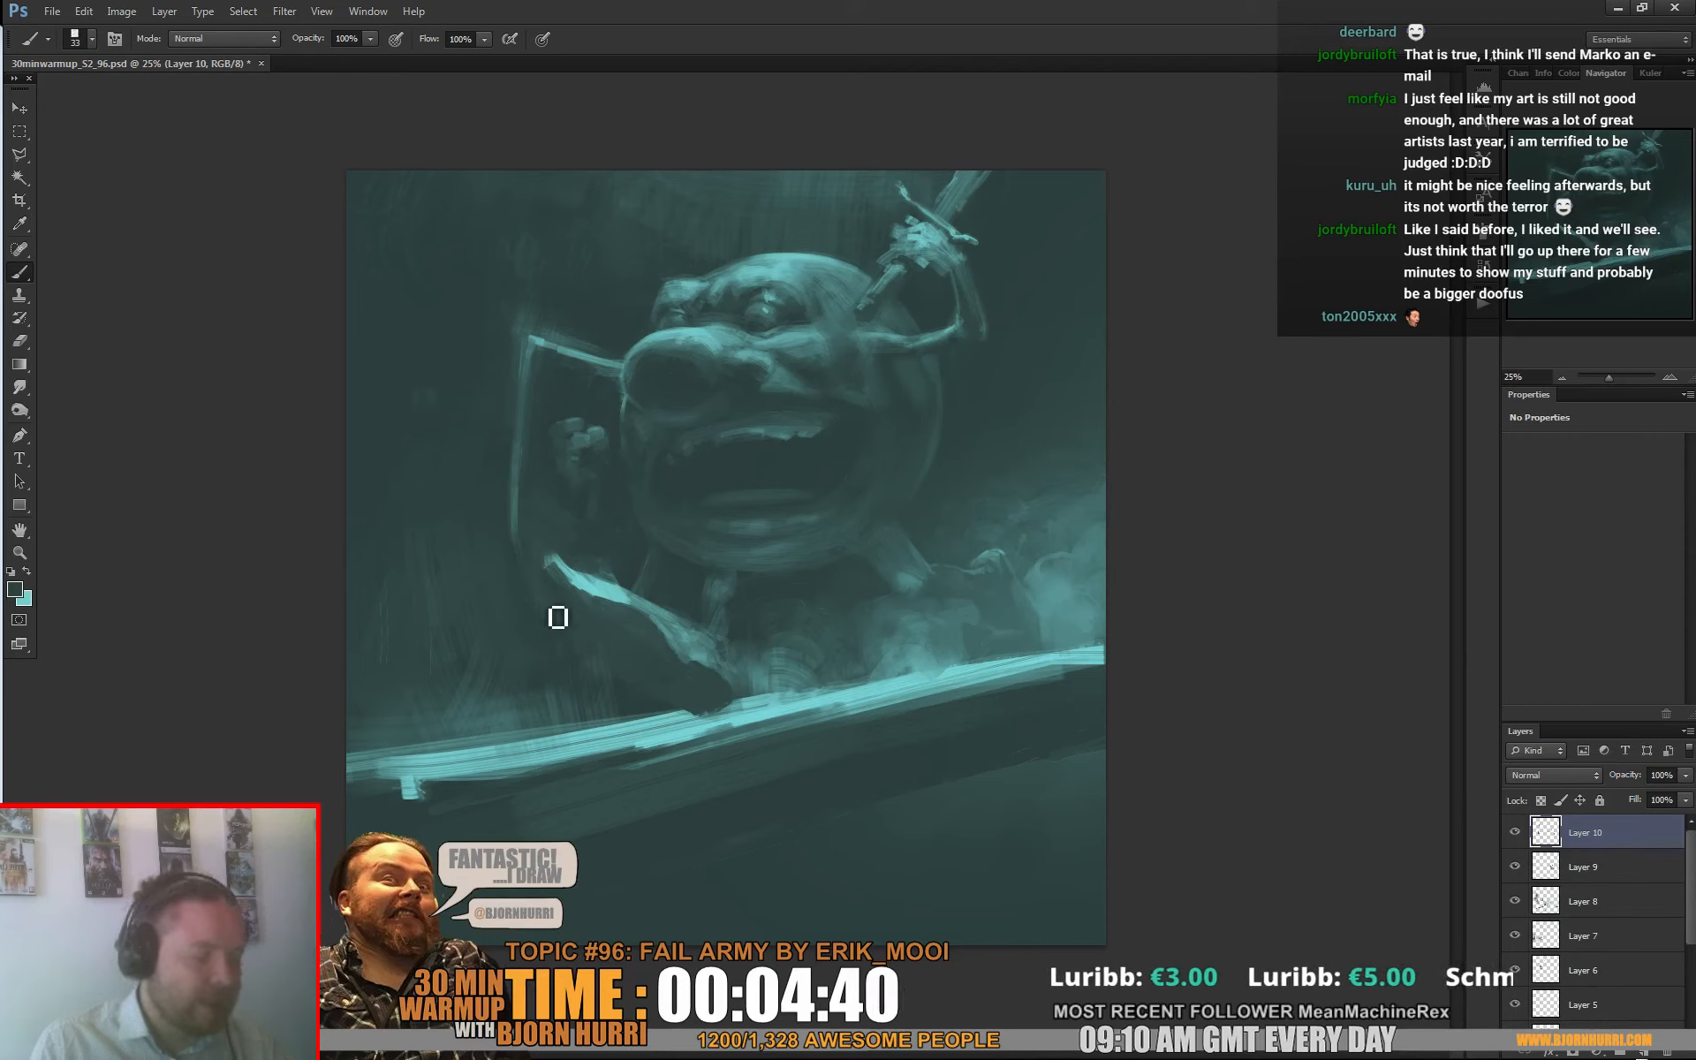
pyautogui.keyDown('alt'); pyautogui.click(493, 602); pyautogui.keyUp('alt')
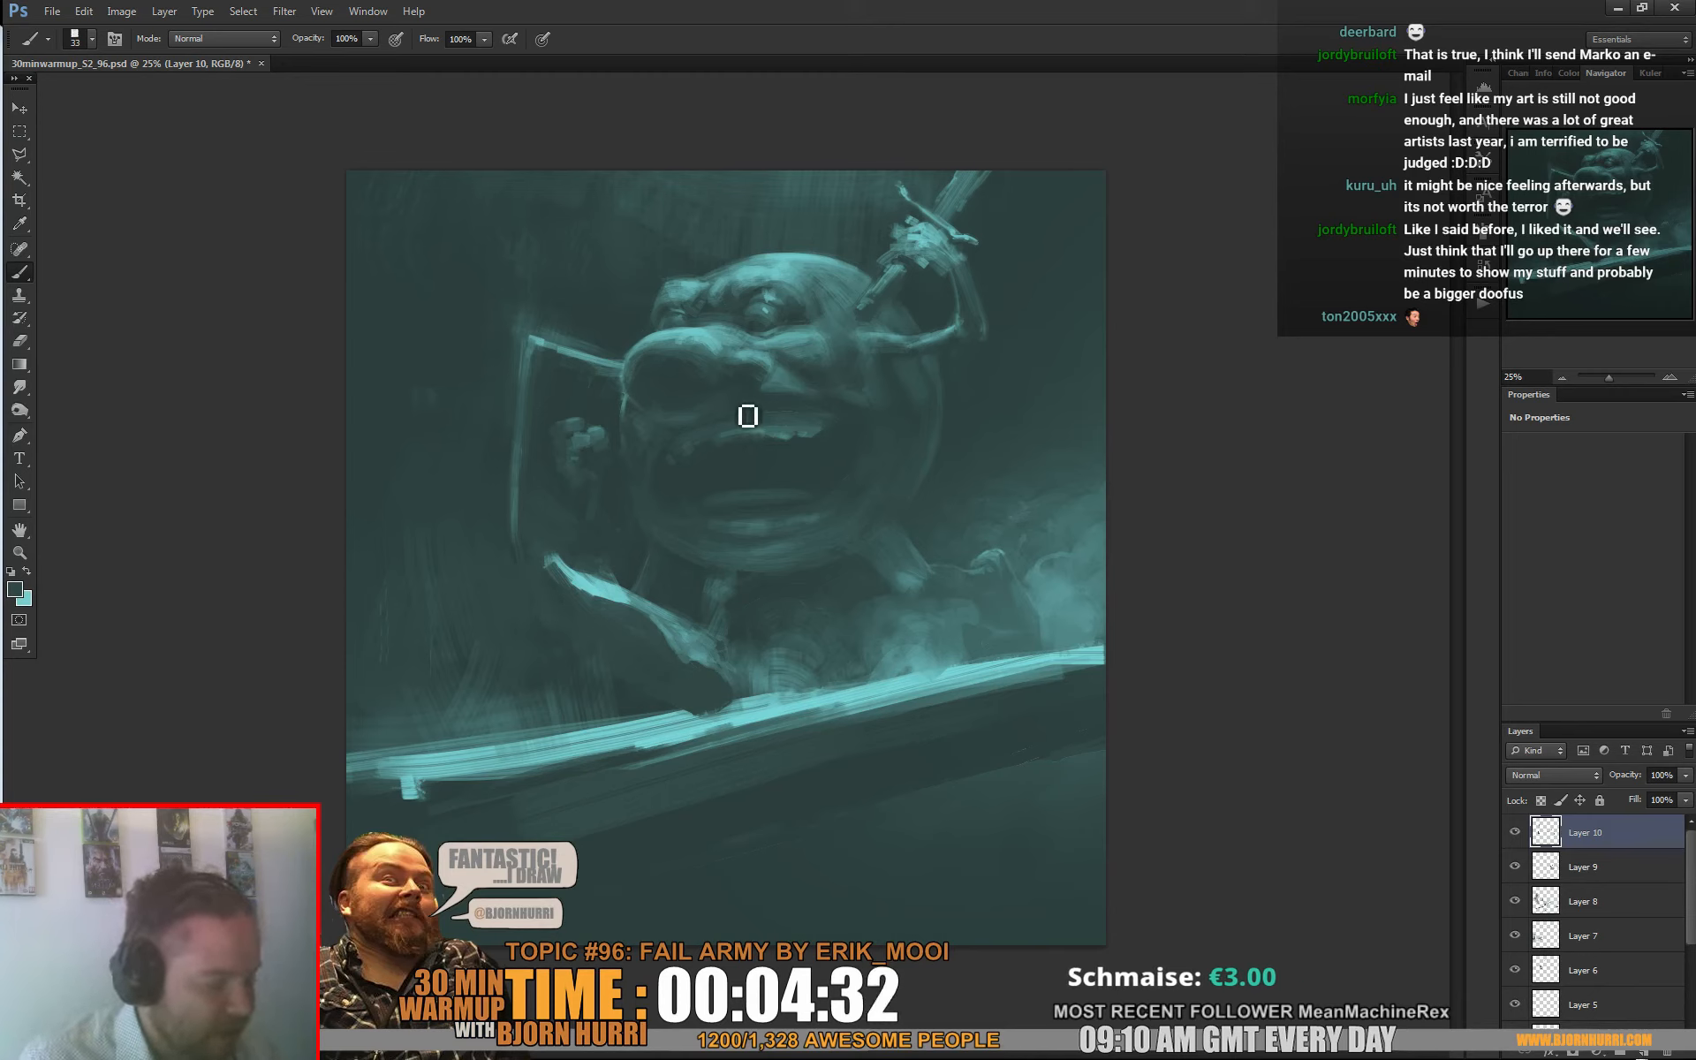
# Step: Refine the shield's bright lower edge and touch up the ledge beneath its tip with sampled teals, using the 33 px brush
pyautogui.keyDown('alt'); pyautogui.click(559, 564); pyautogui.keyUp('alt')
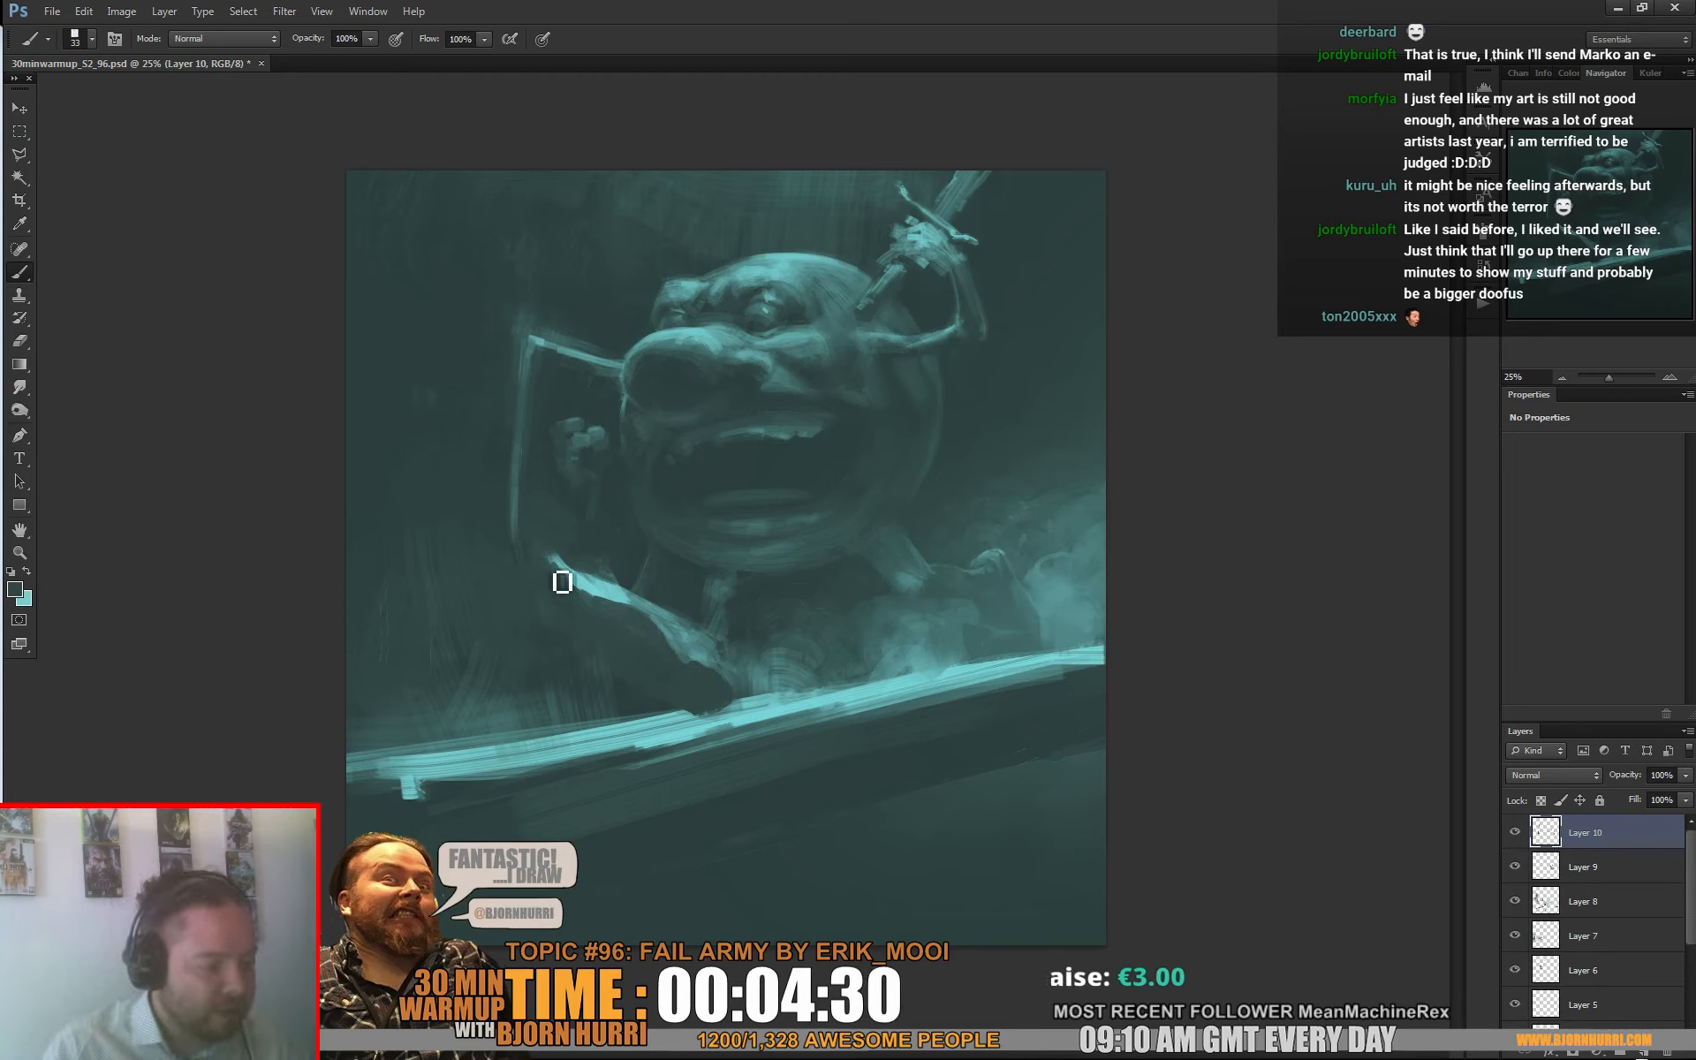
pyautogui.keyDown('alt'); pyautogui.click(560, 572); pyautogui.keyUp('alt')
pyautogui.keyDown('alt'); pyautogui.click(588, 595); pyautogui.keyUp('alt')
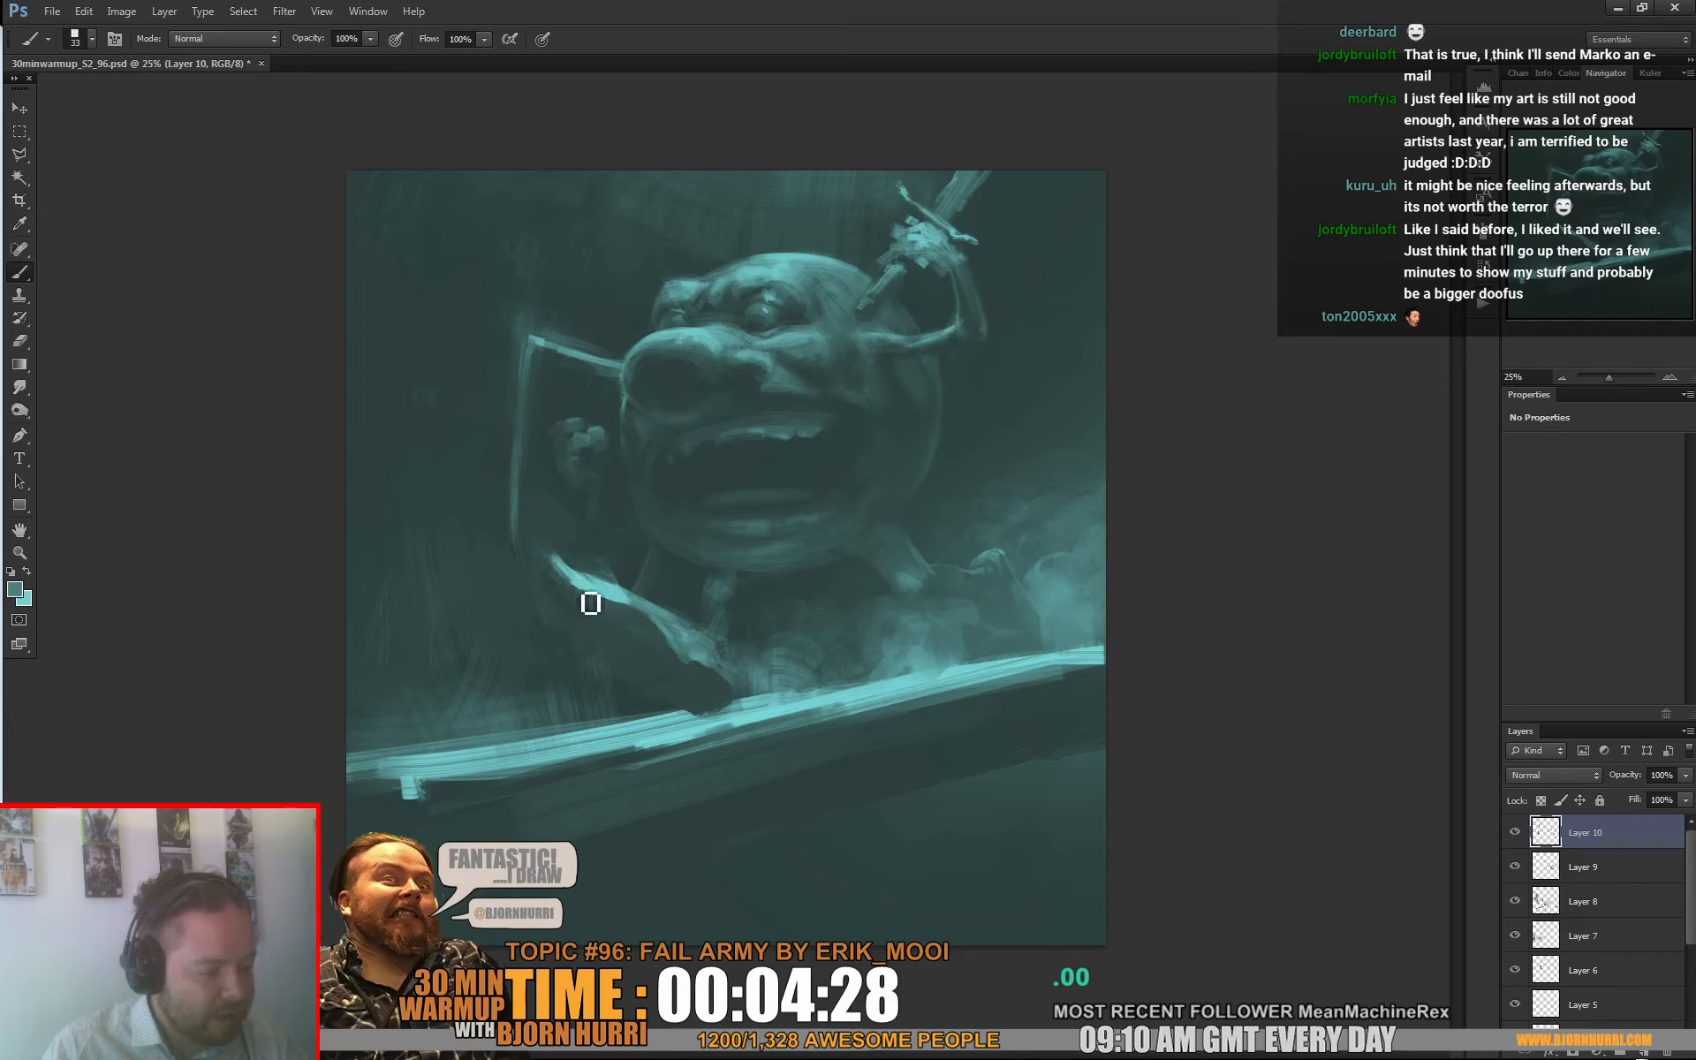
pyautogui.keyDown('alt'); pyautogui.click(610, 604); pyautogui.keyUp('alt')
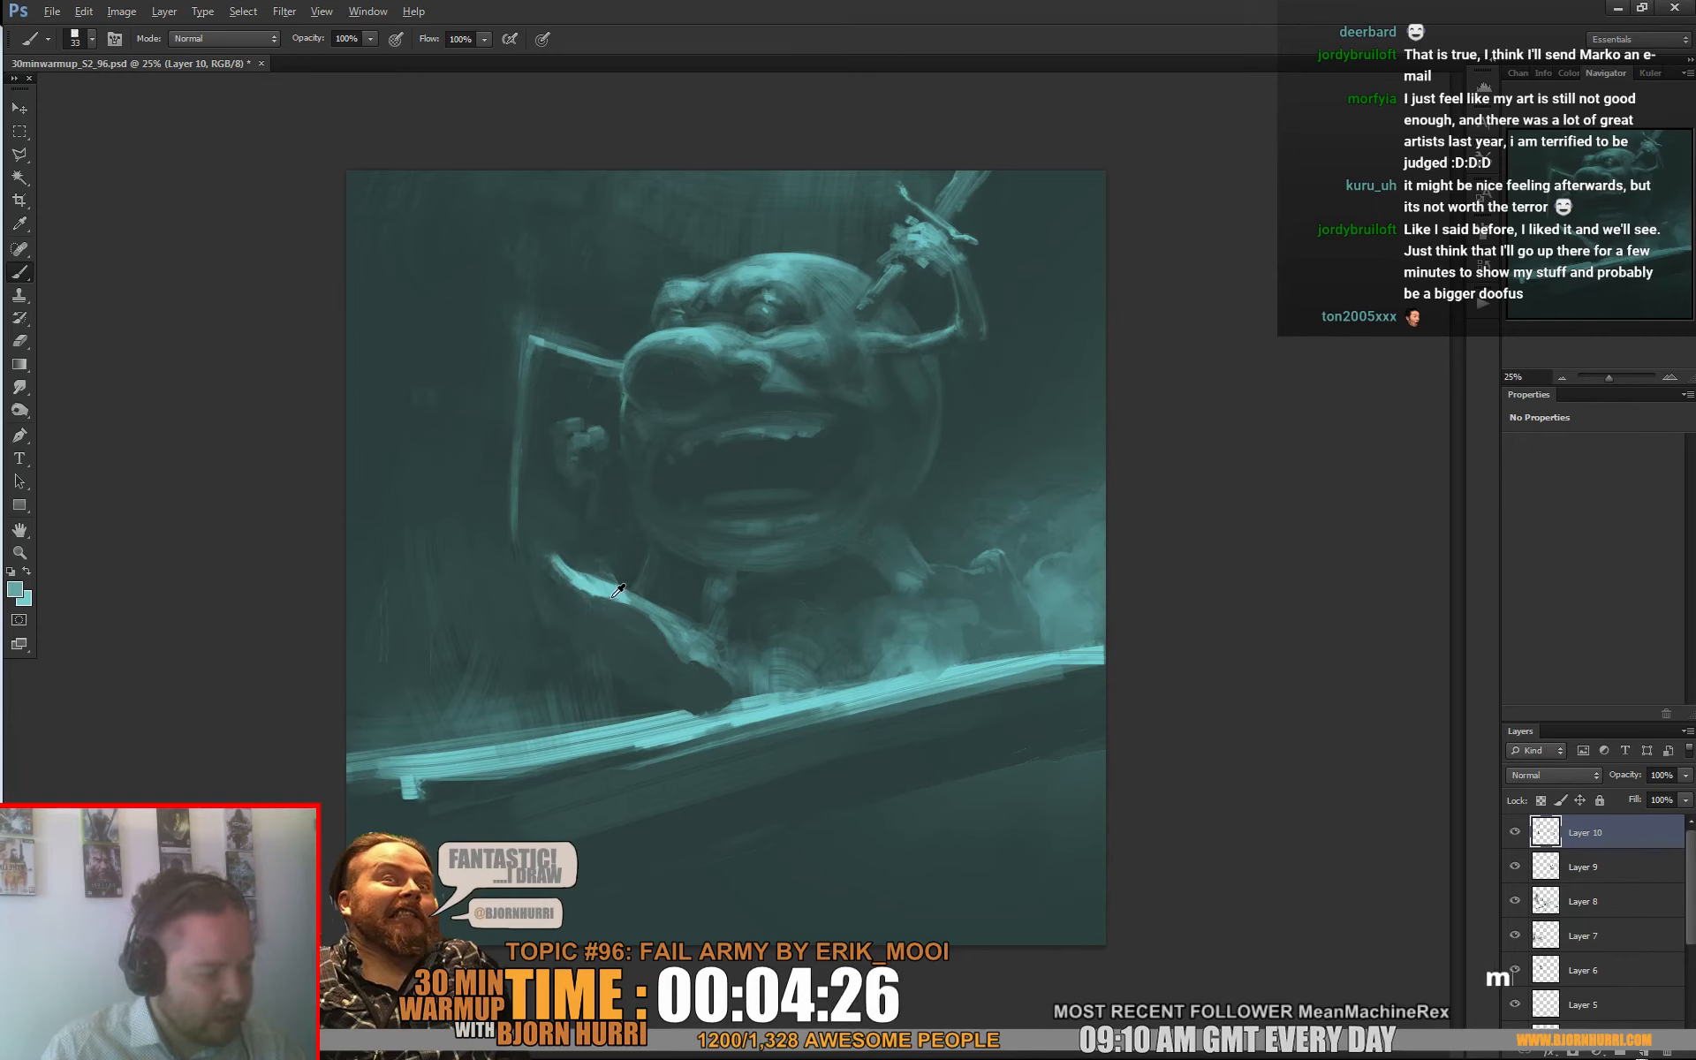
pyautogui.keyDown('alt'); pyautogui.click(615, 597); pyautogui.keyUp('alt')
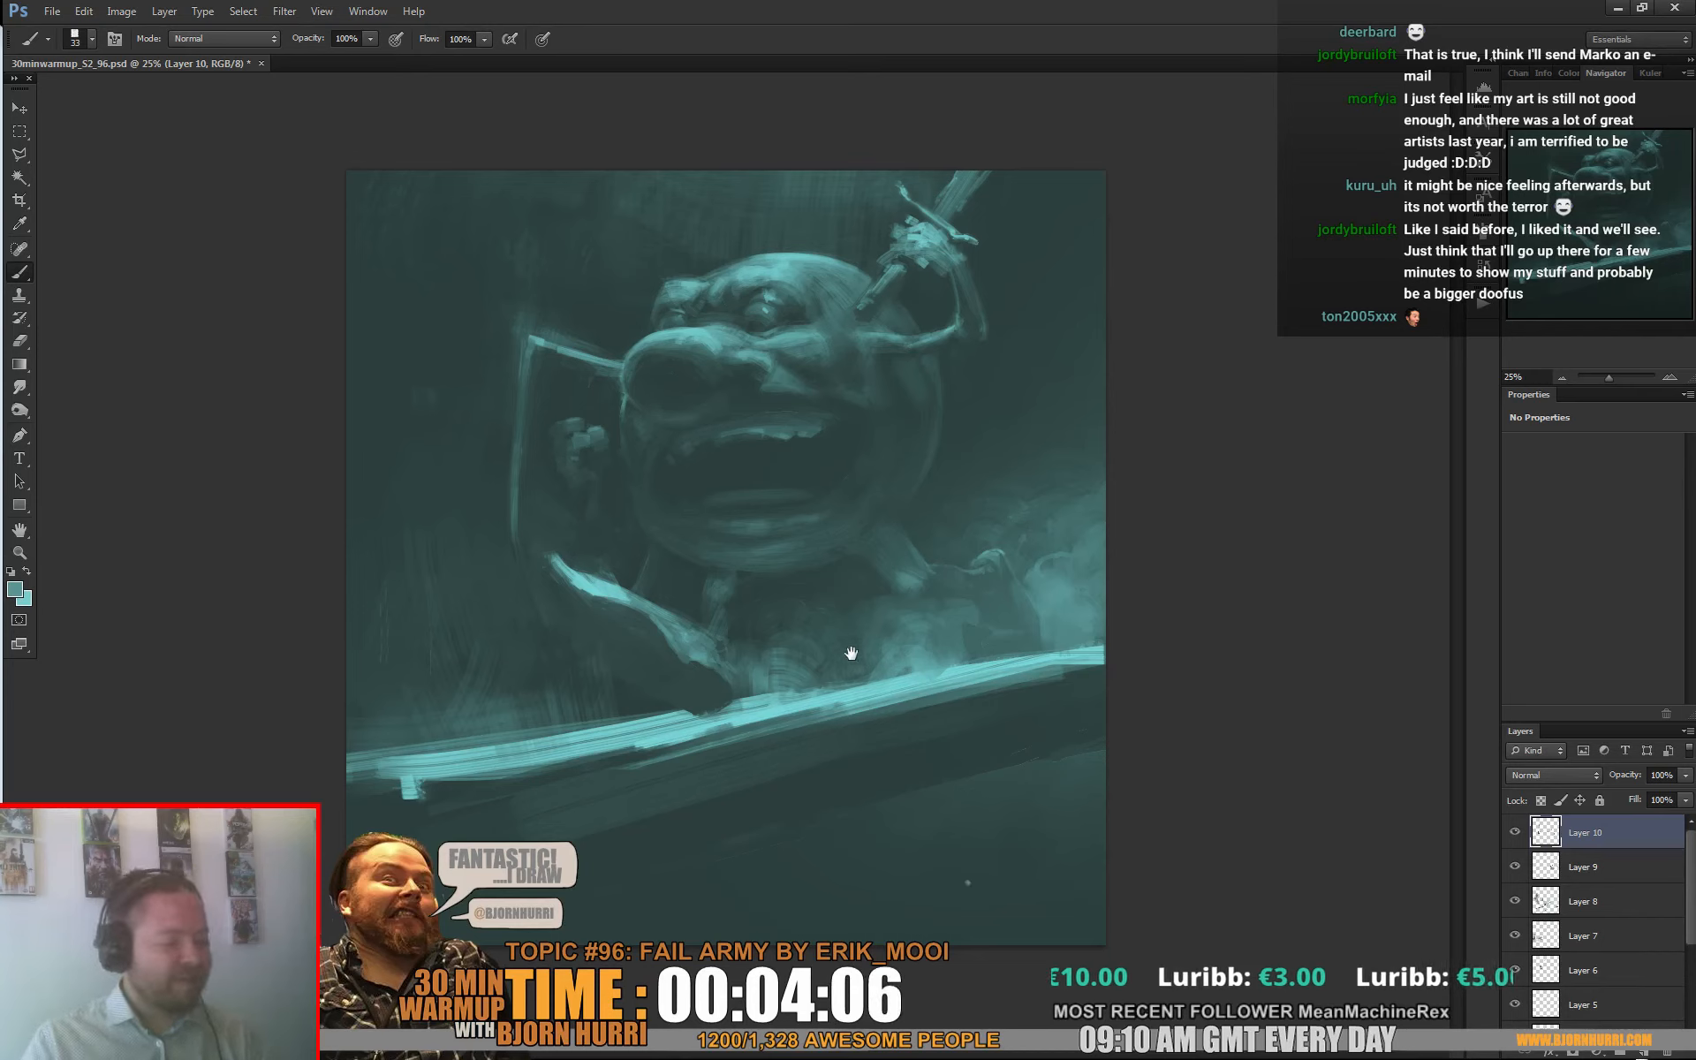
pyautogui.keyDown('alt'); pyautogui.click(704, 727); pyautogui.keyUp('alt')
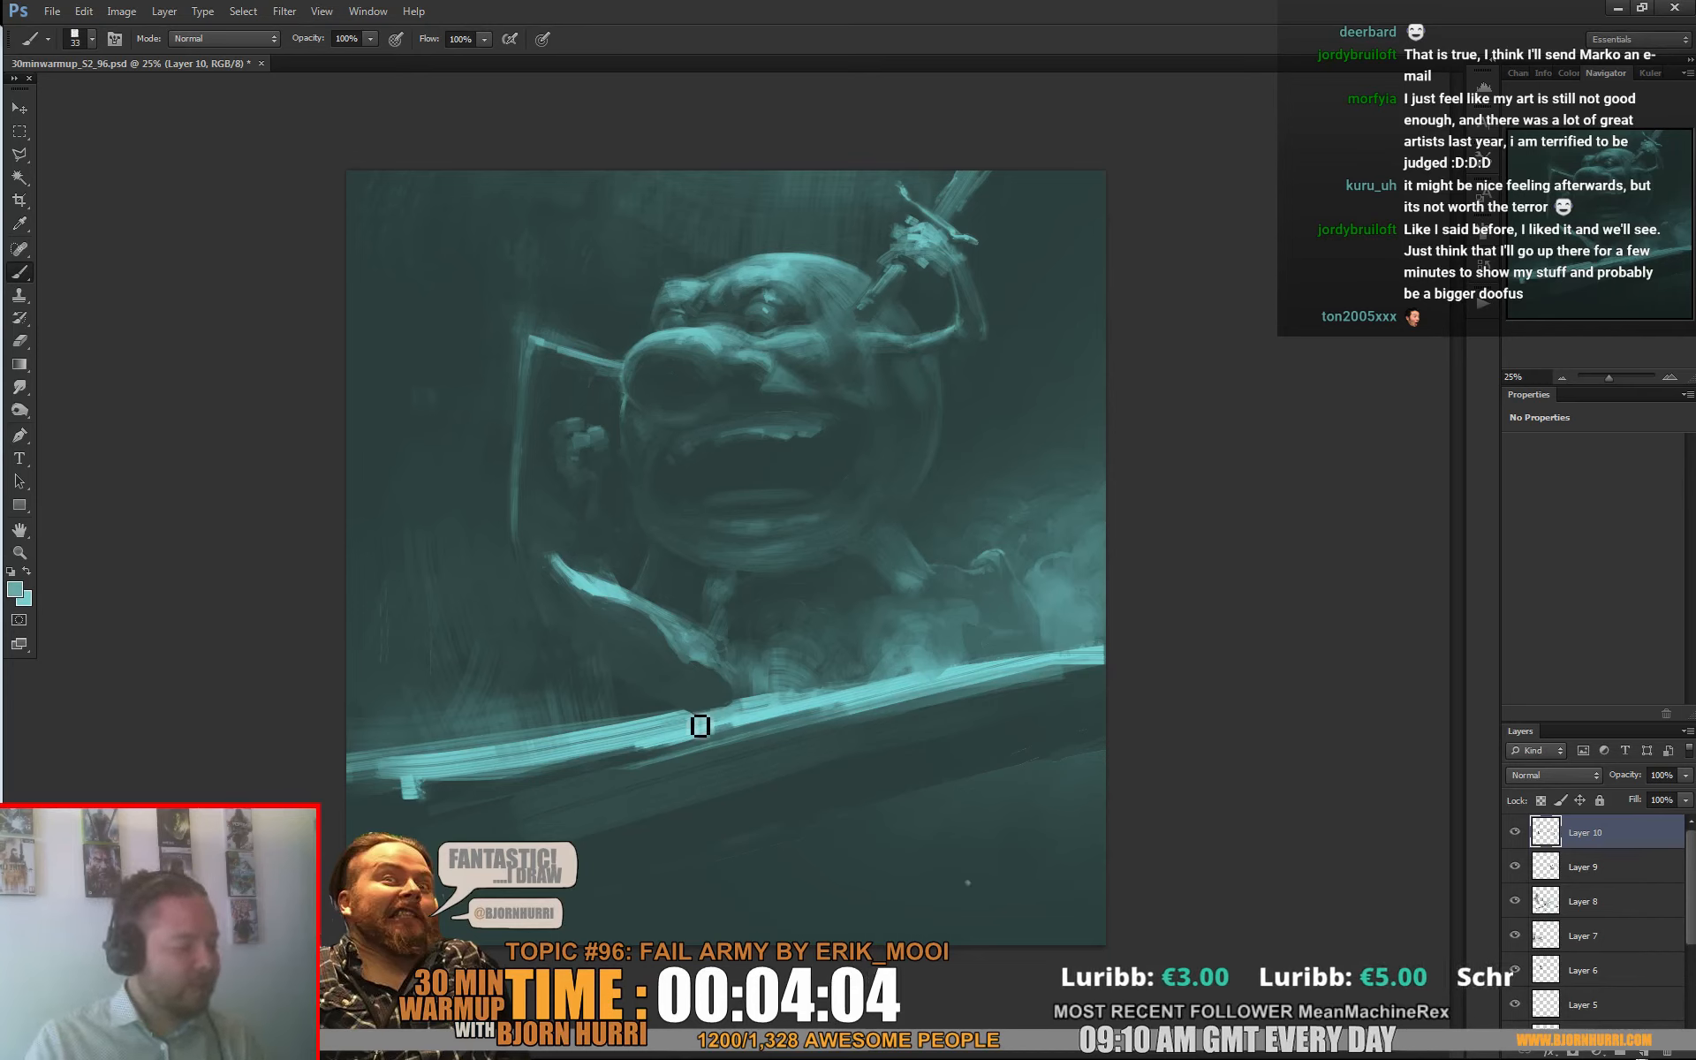
pyautogui.keyDown('alt'); pyautogui.click(732, 717); pyautogui.keyUp('alt')
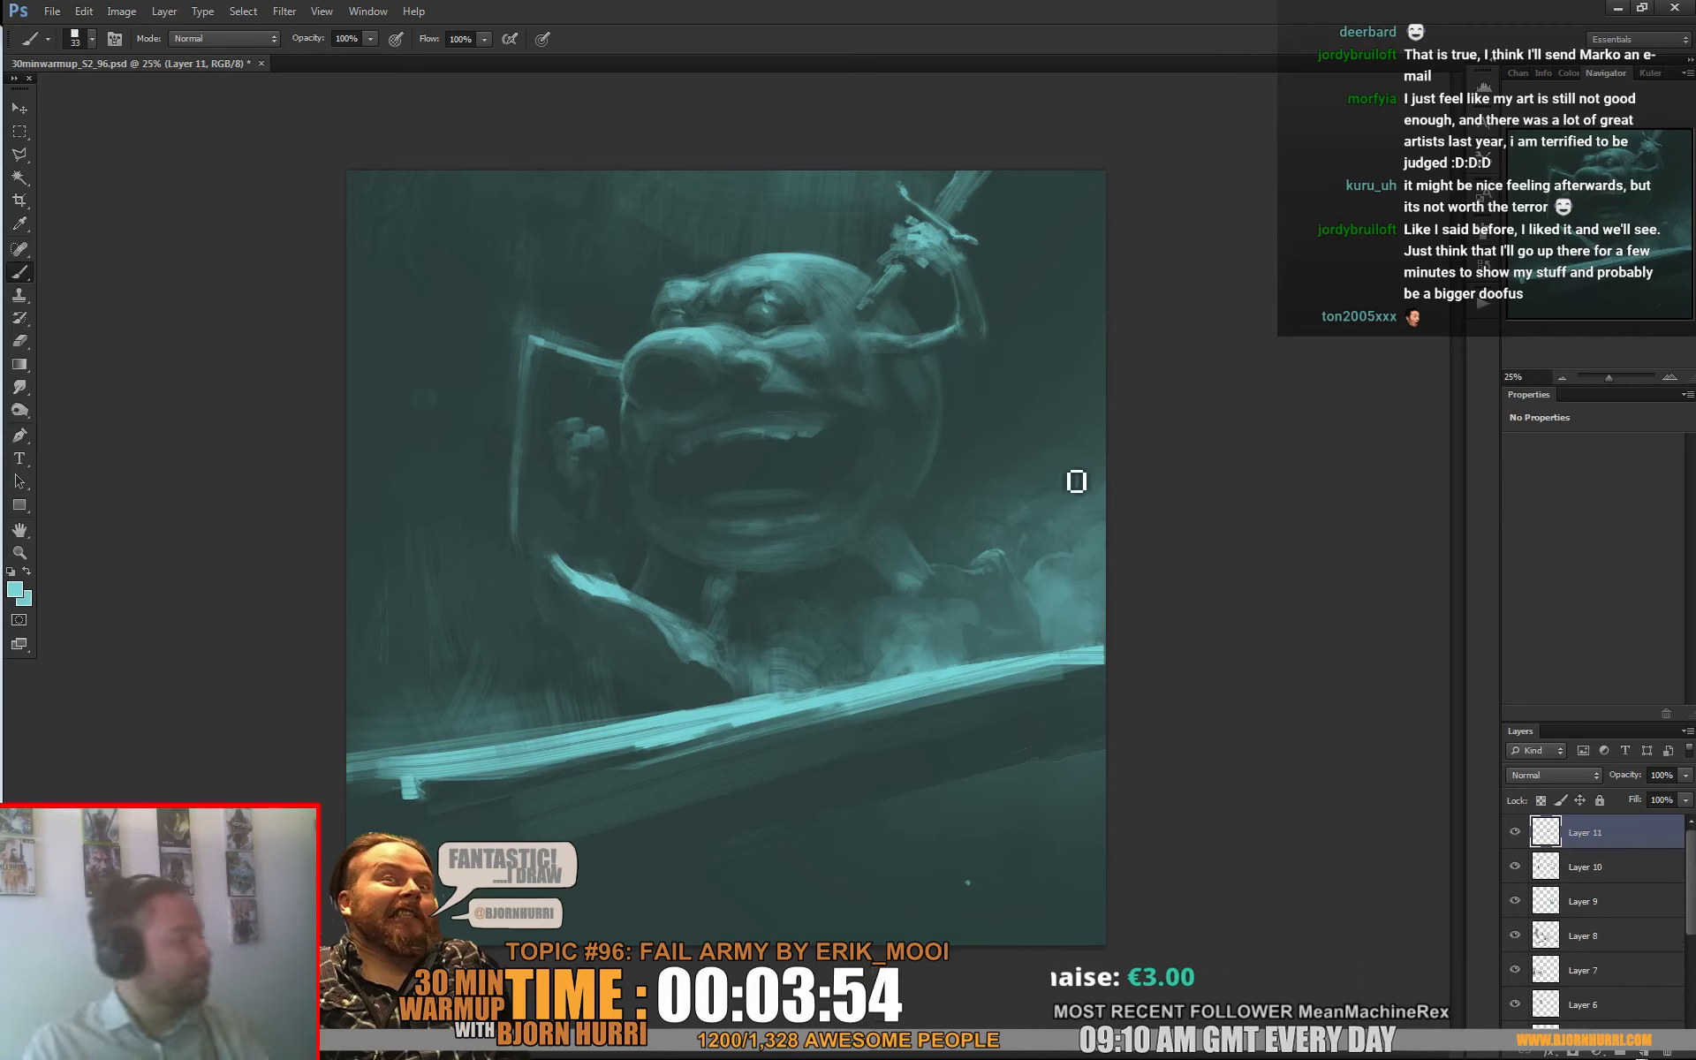
# Step: Create a new layer and add a soft light teal glow from the canvas's top edge with a soft brush at 2680 px
pyautogui.hotkey('ctrl', 'shift', 'alt', 'n')
pyautogui.rightClick(1073, 480)
pyautogui.click(955, 448)
pyautogui.moveTo(999, 368); pyautogui.dragTo(1023, 368)
pyautogui.moveTo(1082, 168); pyautogui.dragTo(1042, 181)
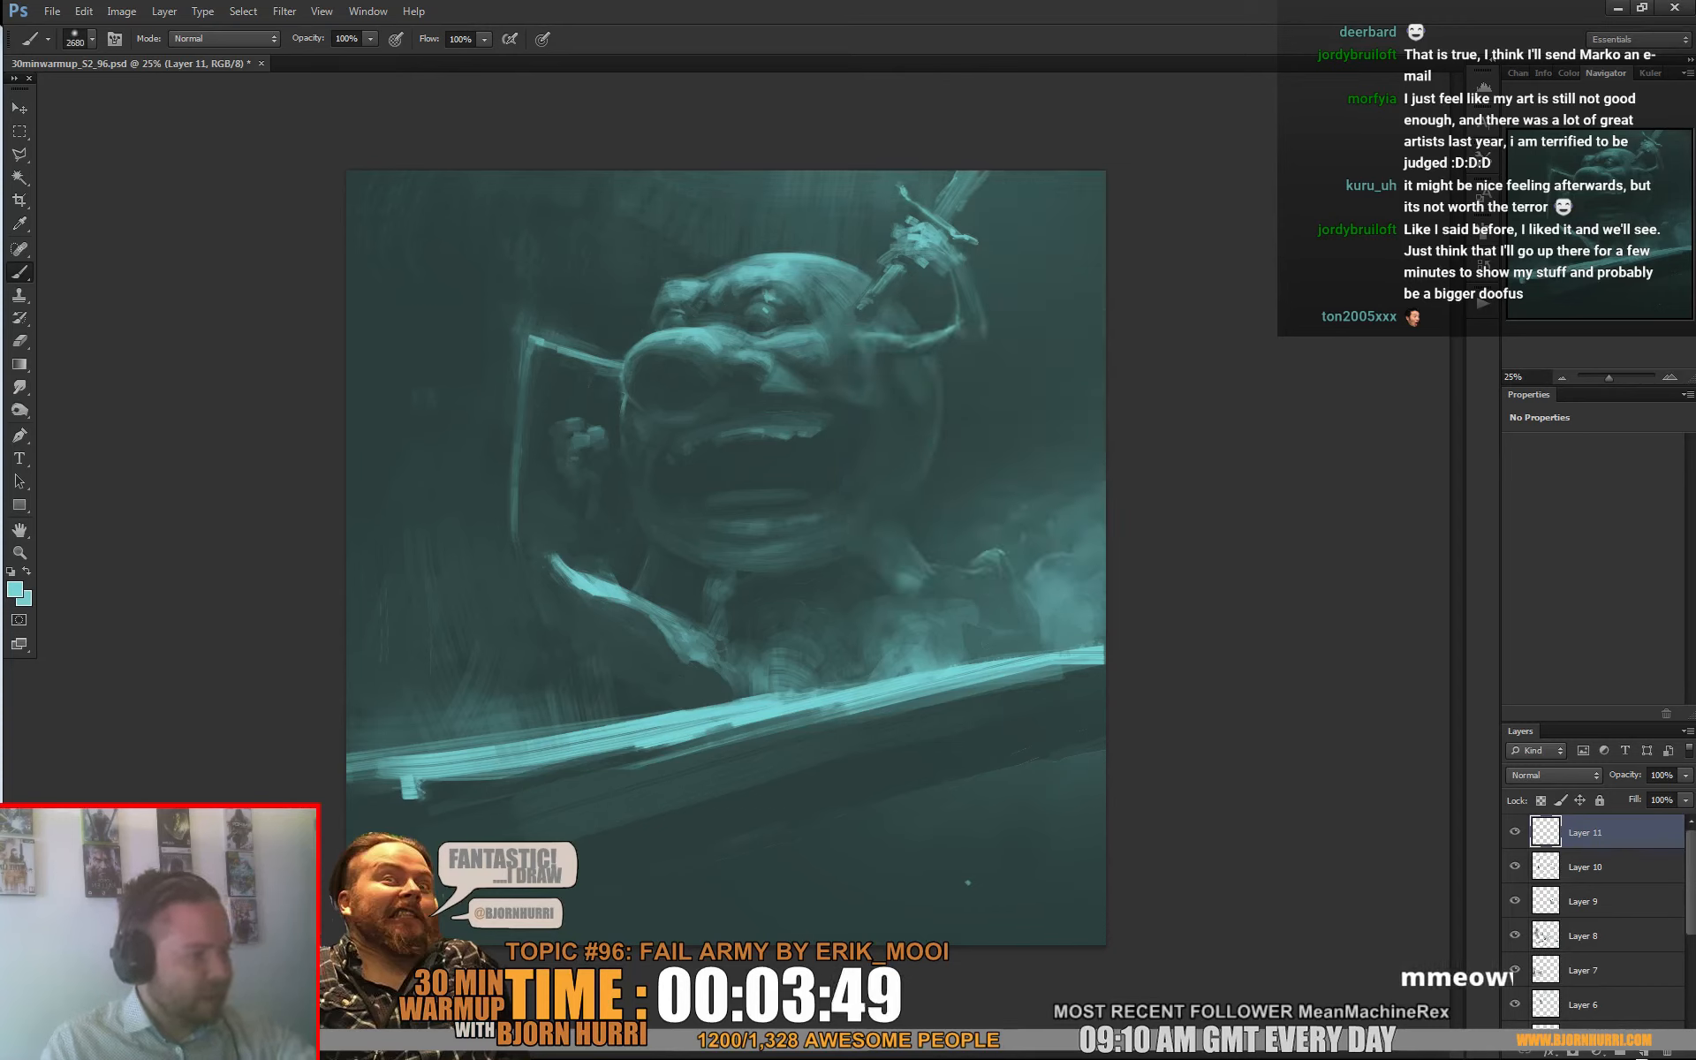
pyautogui.click(751, 134)
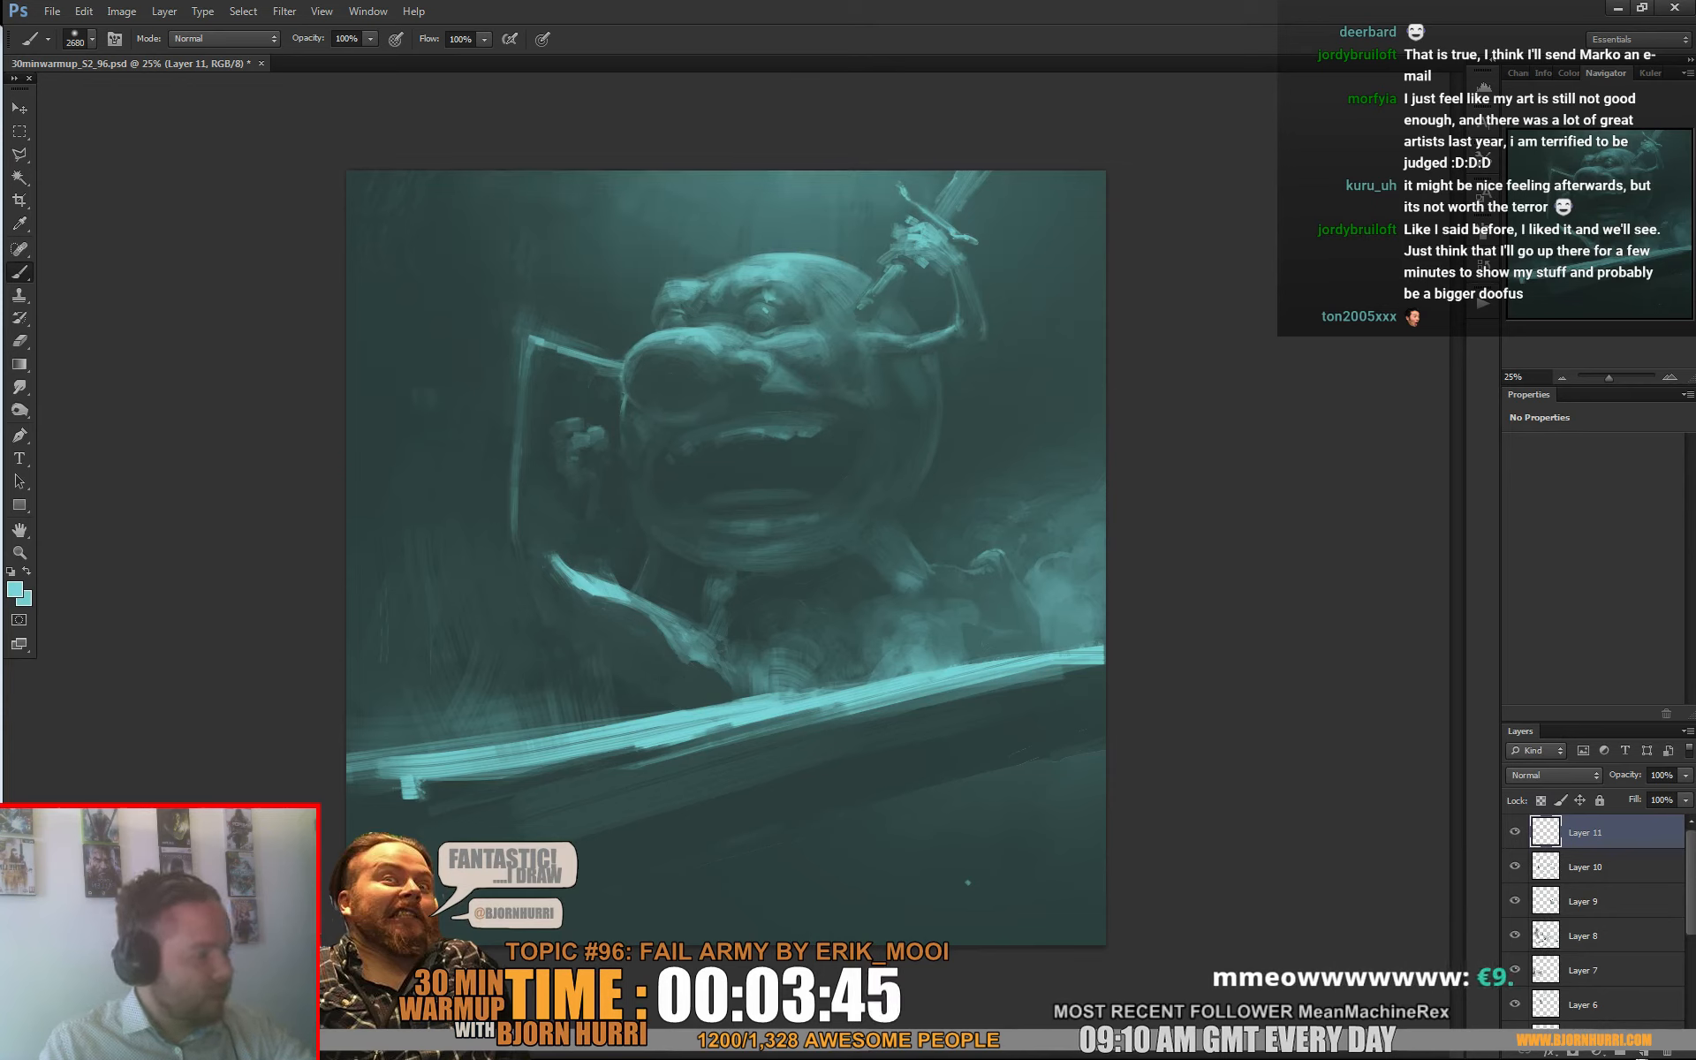
pyautogui.click(837, 113)
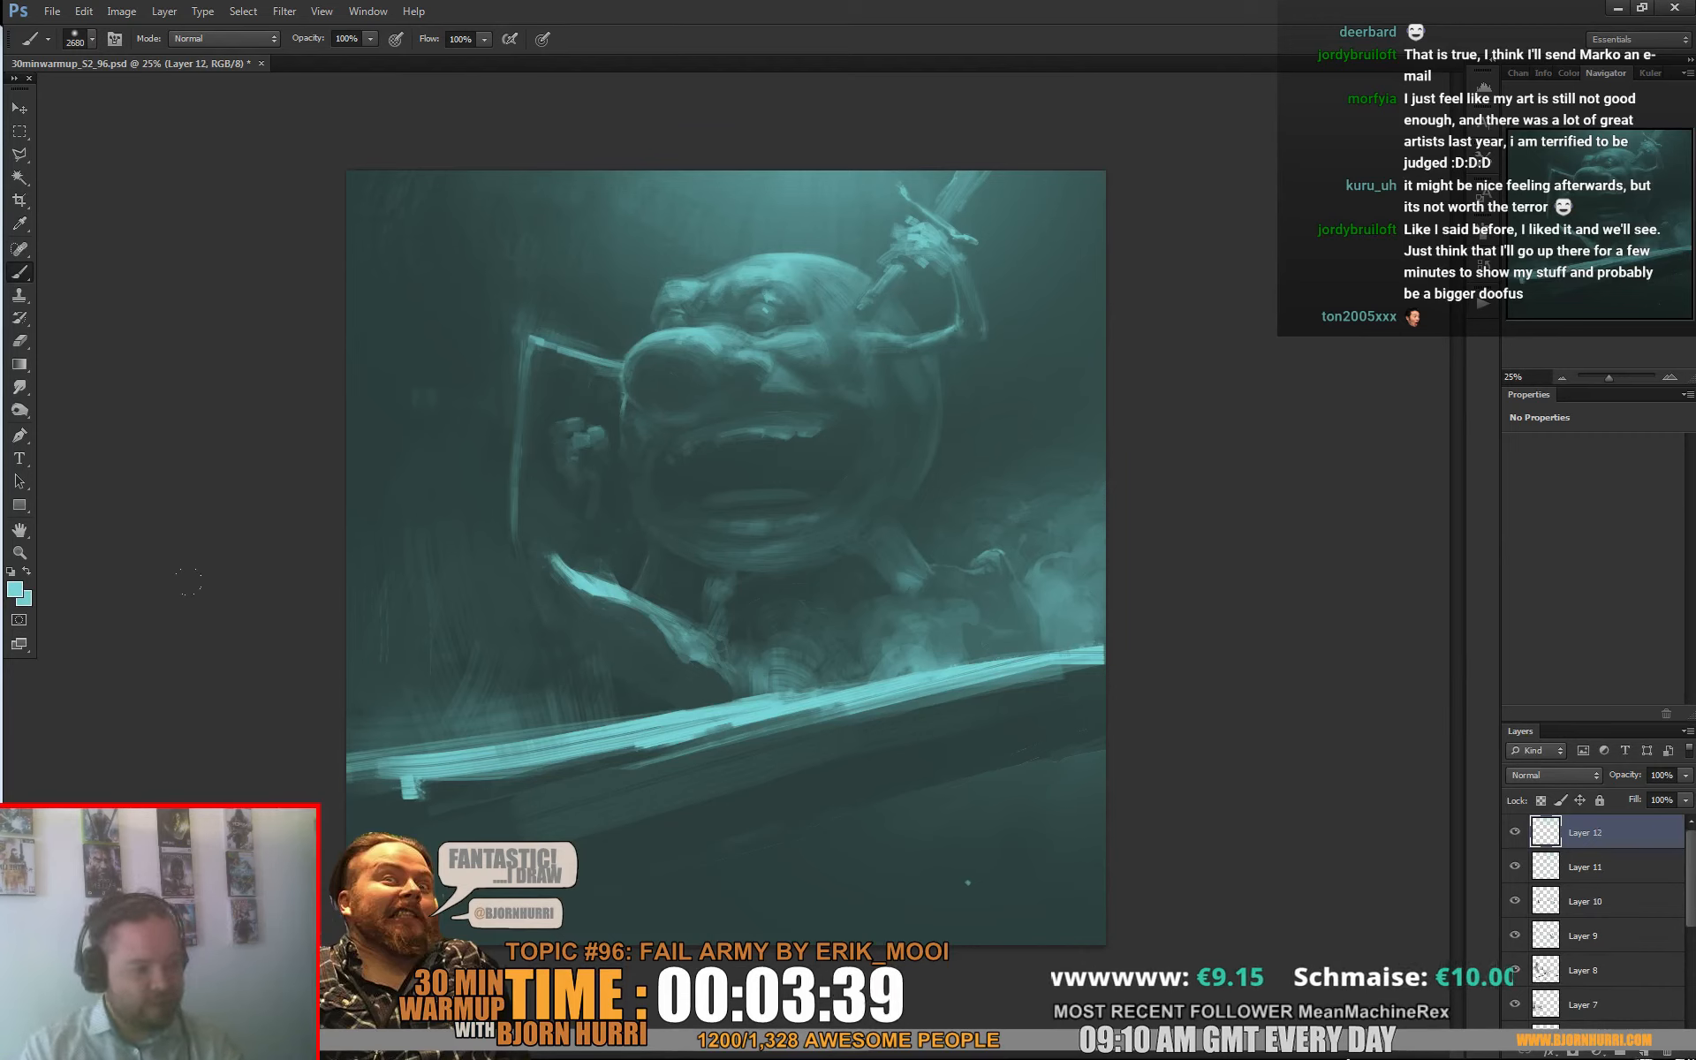
# Step: Undo the last oversized glow strokes and switch to another brush preset at 1057 px
pyautogui.hotkey('ctrl', 'z')
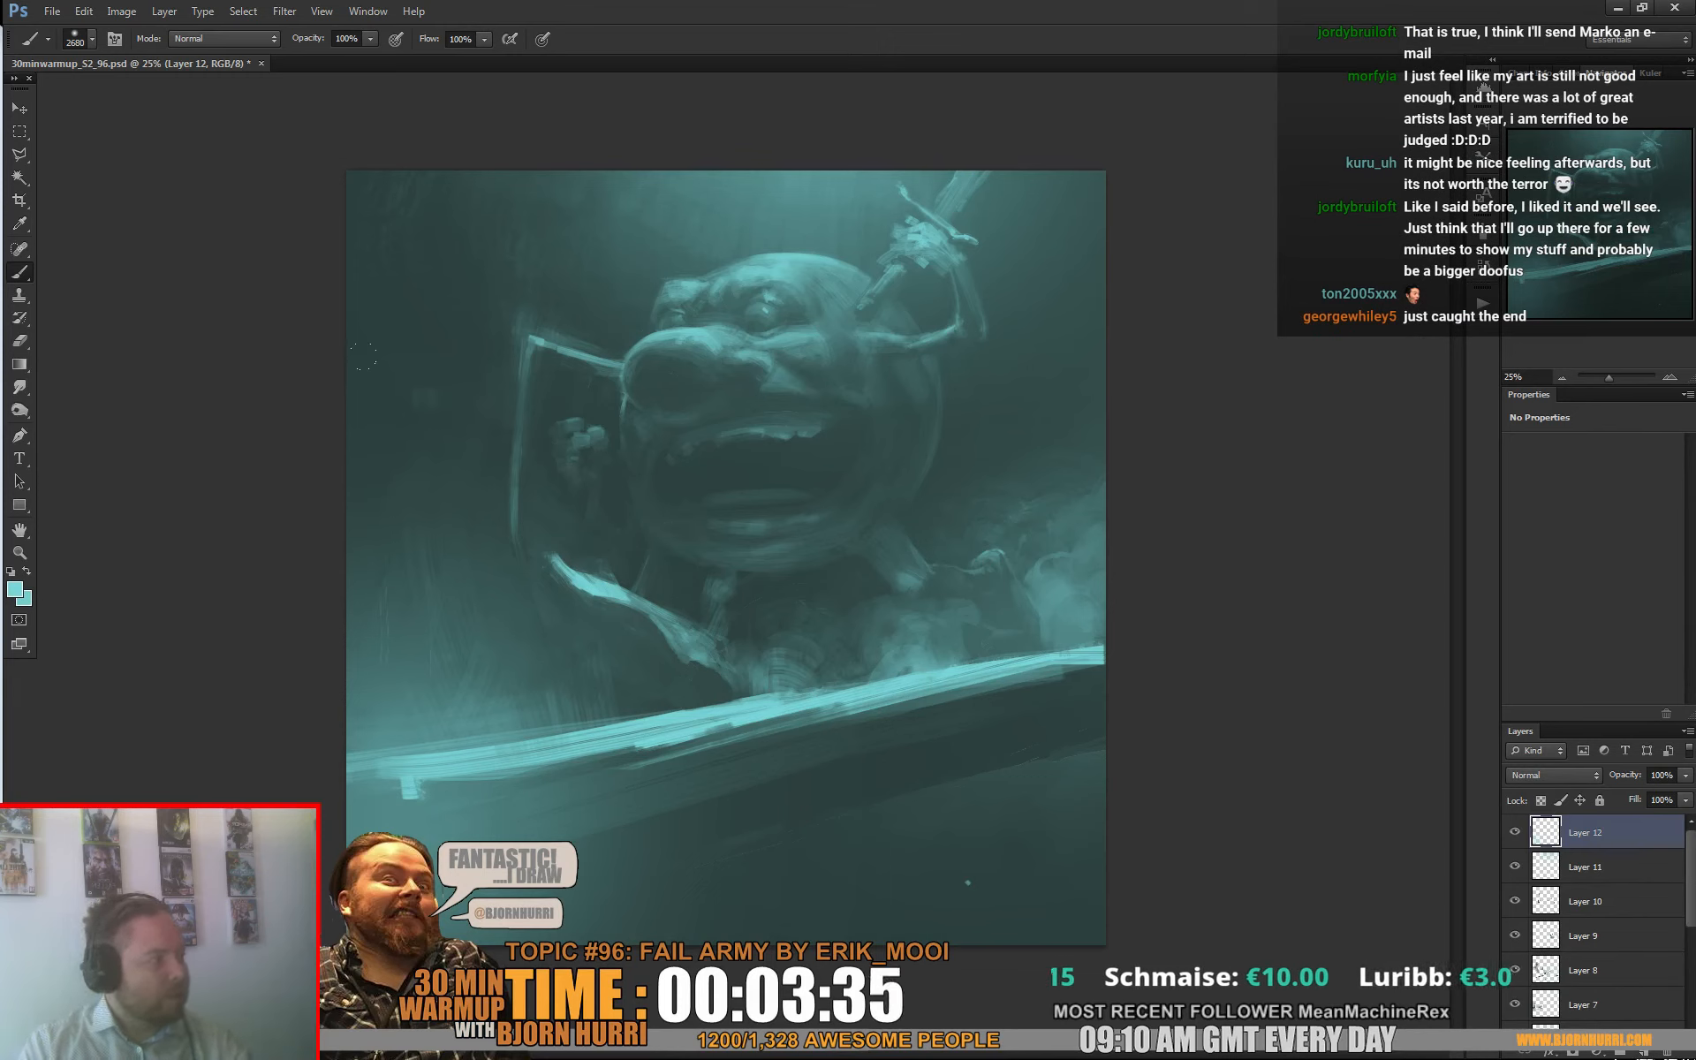
pyautogui.hotkey('ctrl', 'z')
pyautogui.rightClick(589, 592)
pyautogui.moveTo(946, 722); pyautogui.dragTo(946, 746)
pyautogui.click(686, 781)
pyautogui.moveTo(744, 635); pyautogui.dragTo(761, 635)
pyautogui.press('Return')
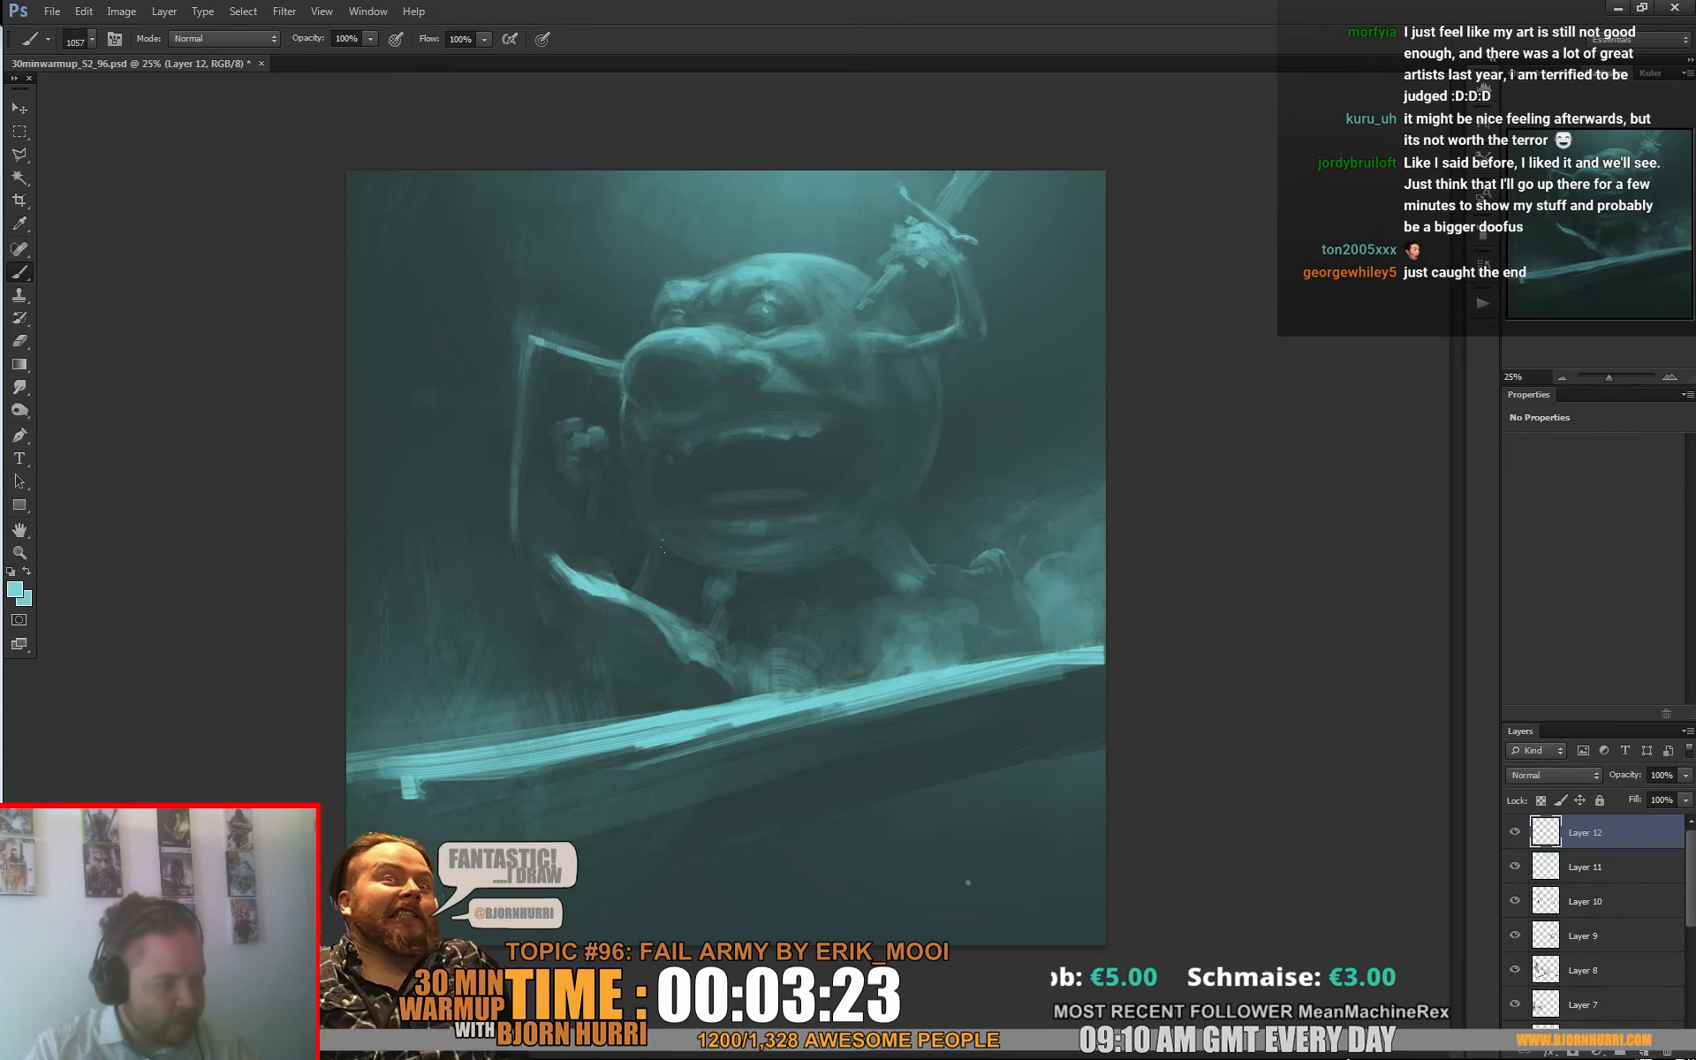
# Step: Touch up the dark background around the shield with a 422 px textured brush and the 319 px eraser
pyautogui.press('e')
pyautogui.rightClick(712, 672)
pyautogui.doubleClick(968, 882)
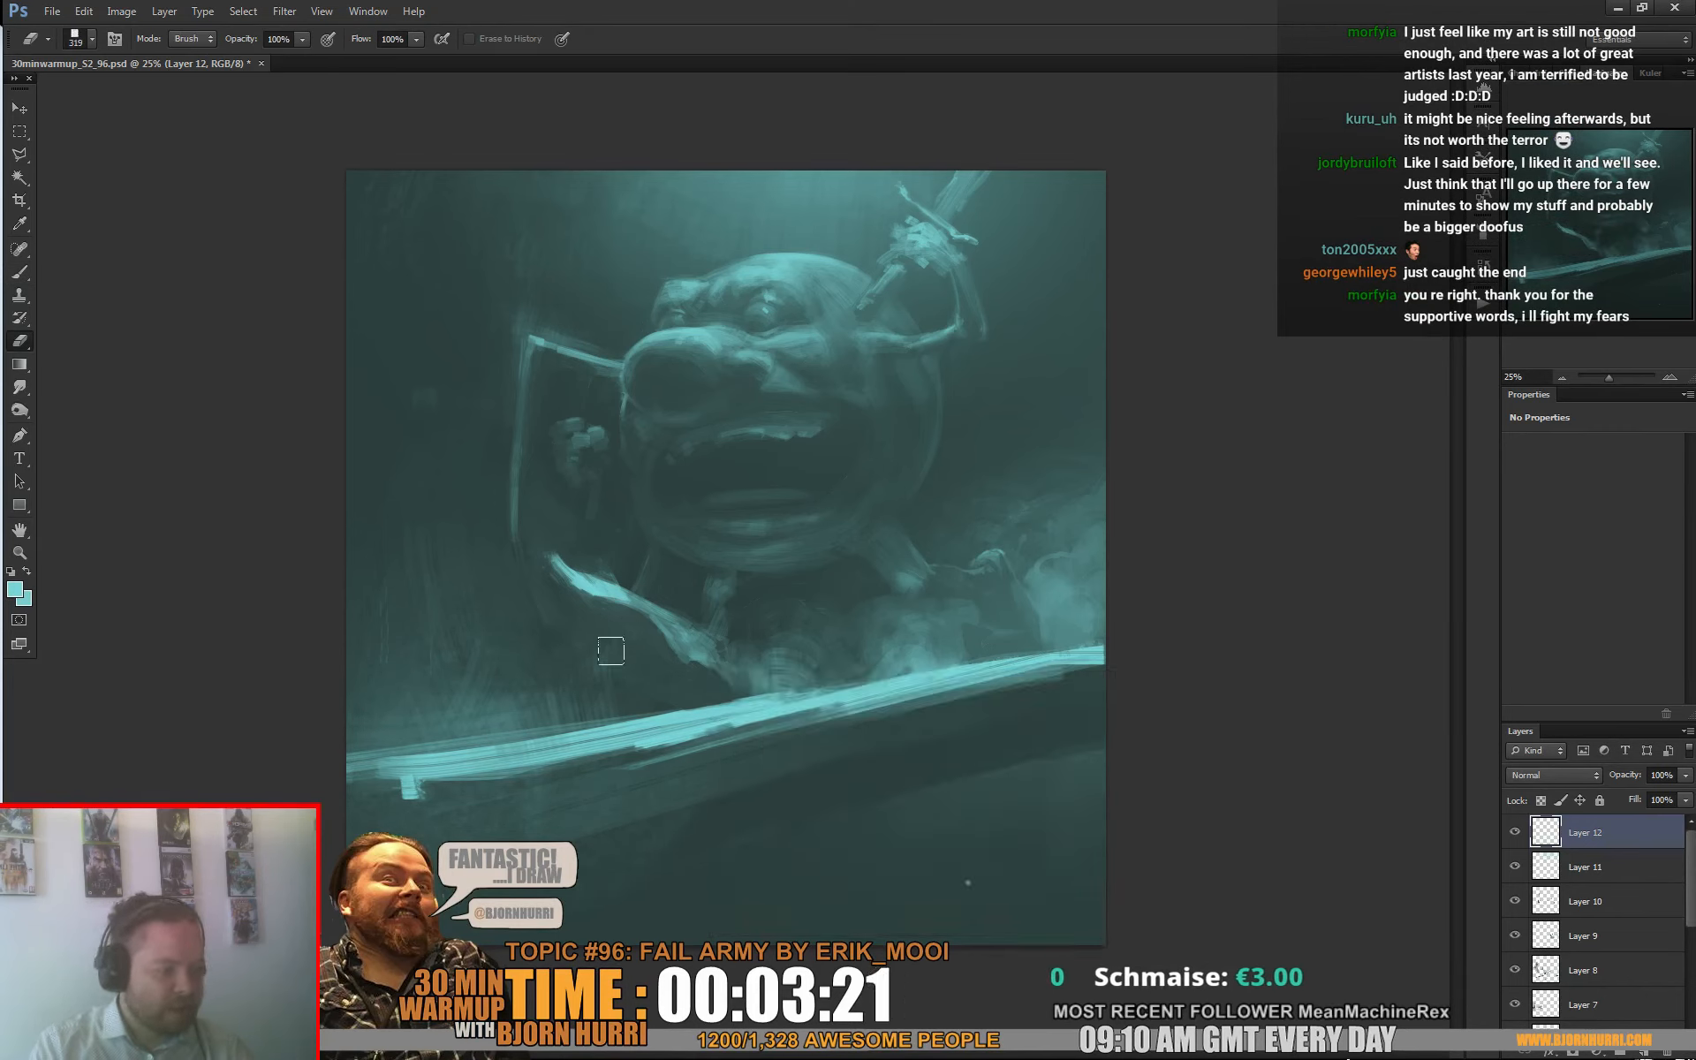
pyautogui.press('b')
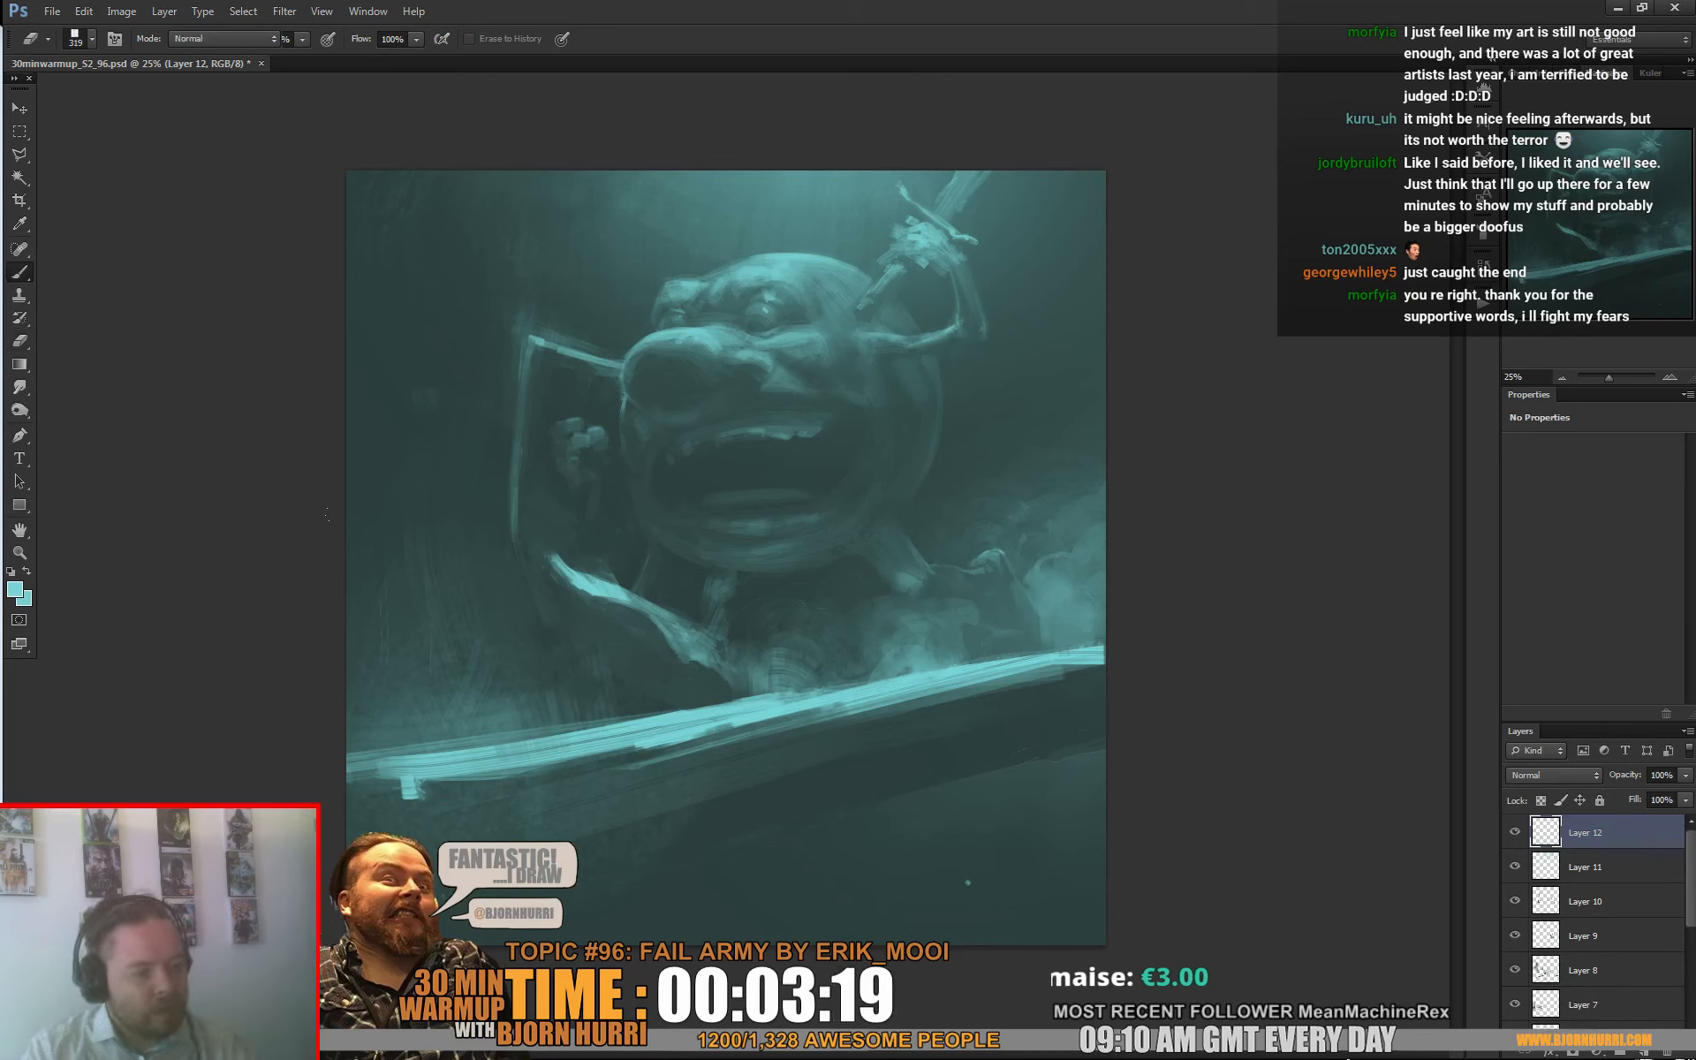
pyautogui.rightClick(393, 674)
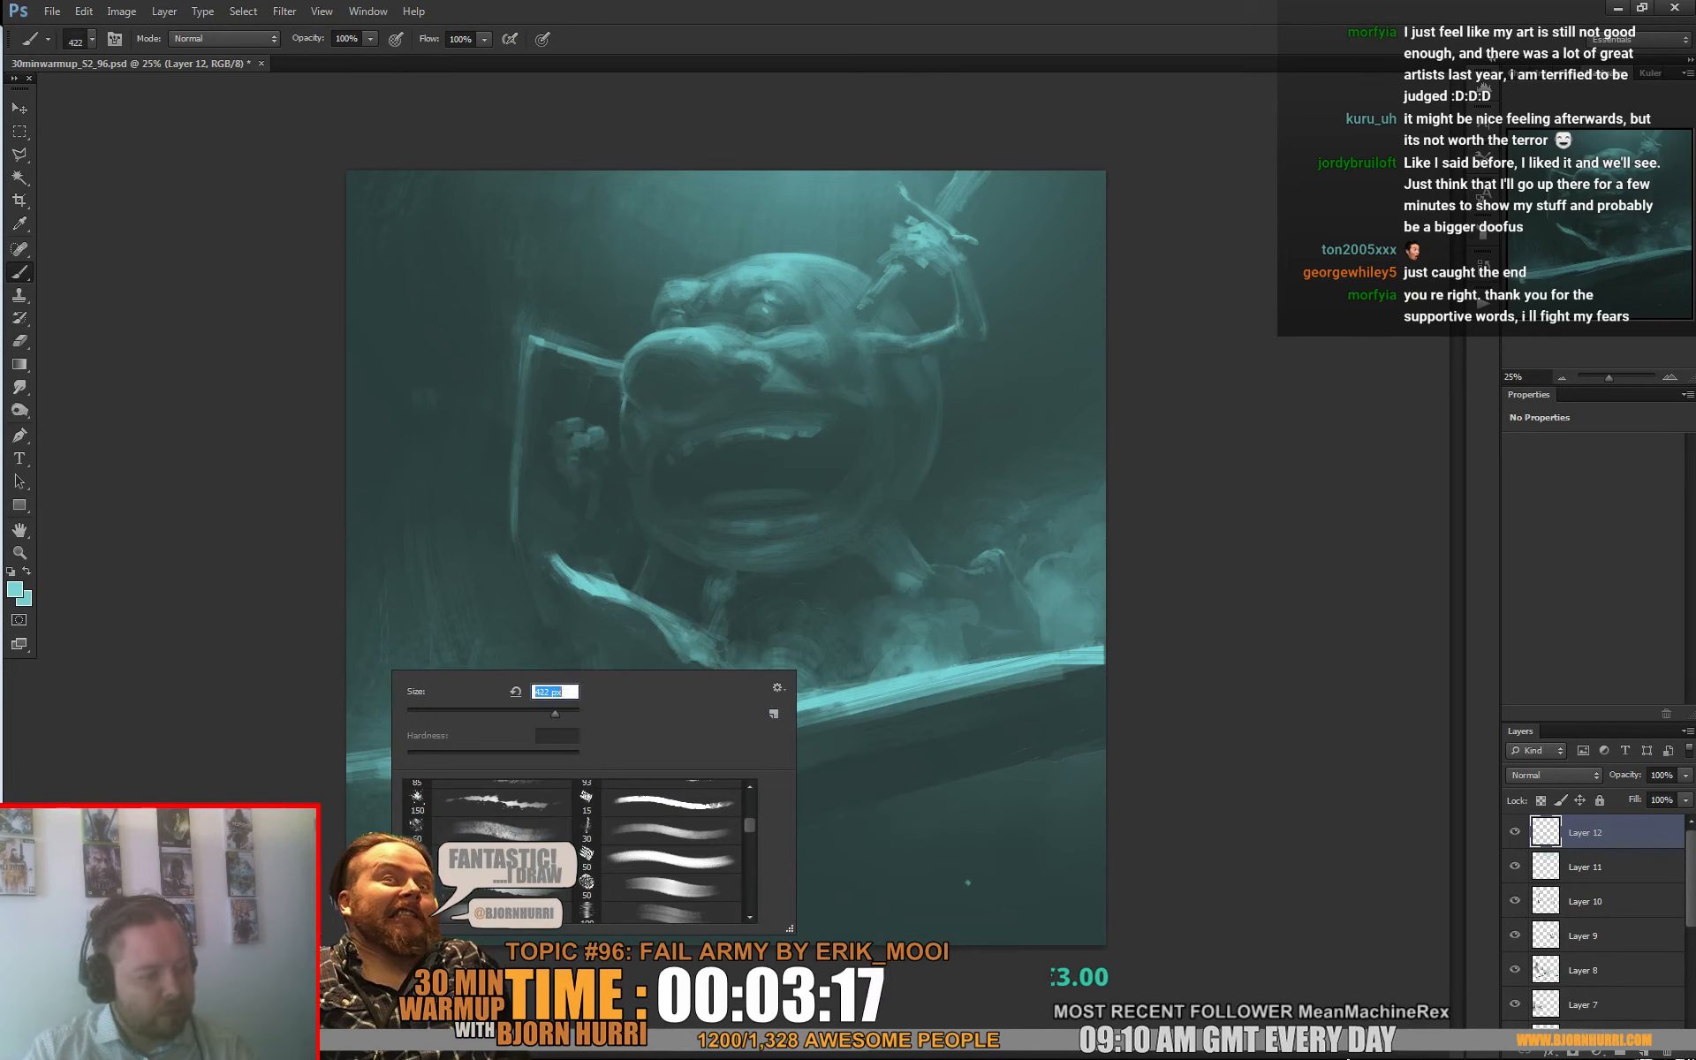
pyautogui.press('Return')
pyautogui.press('e')
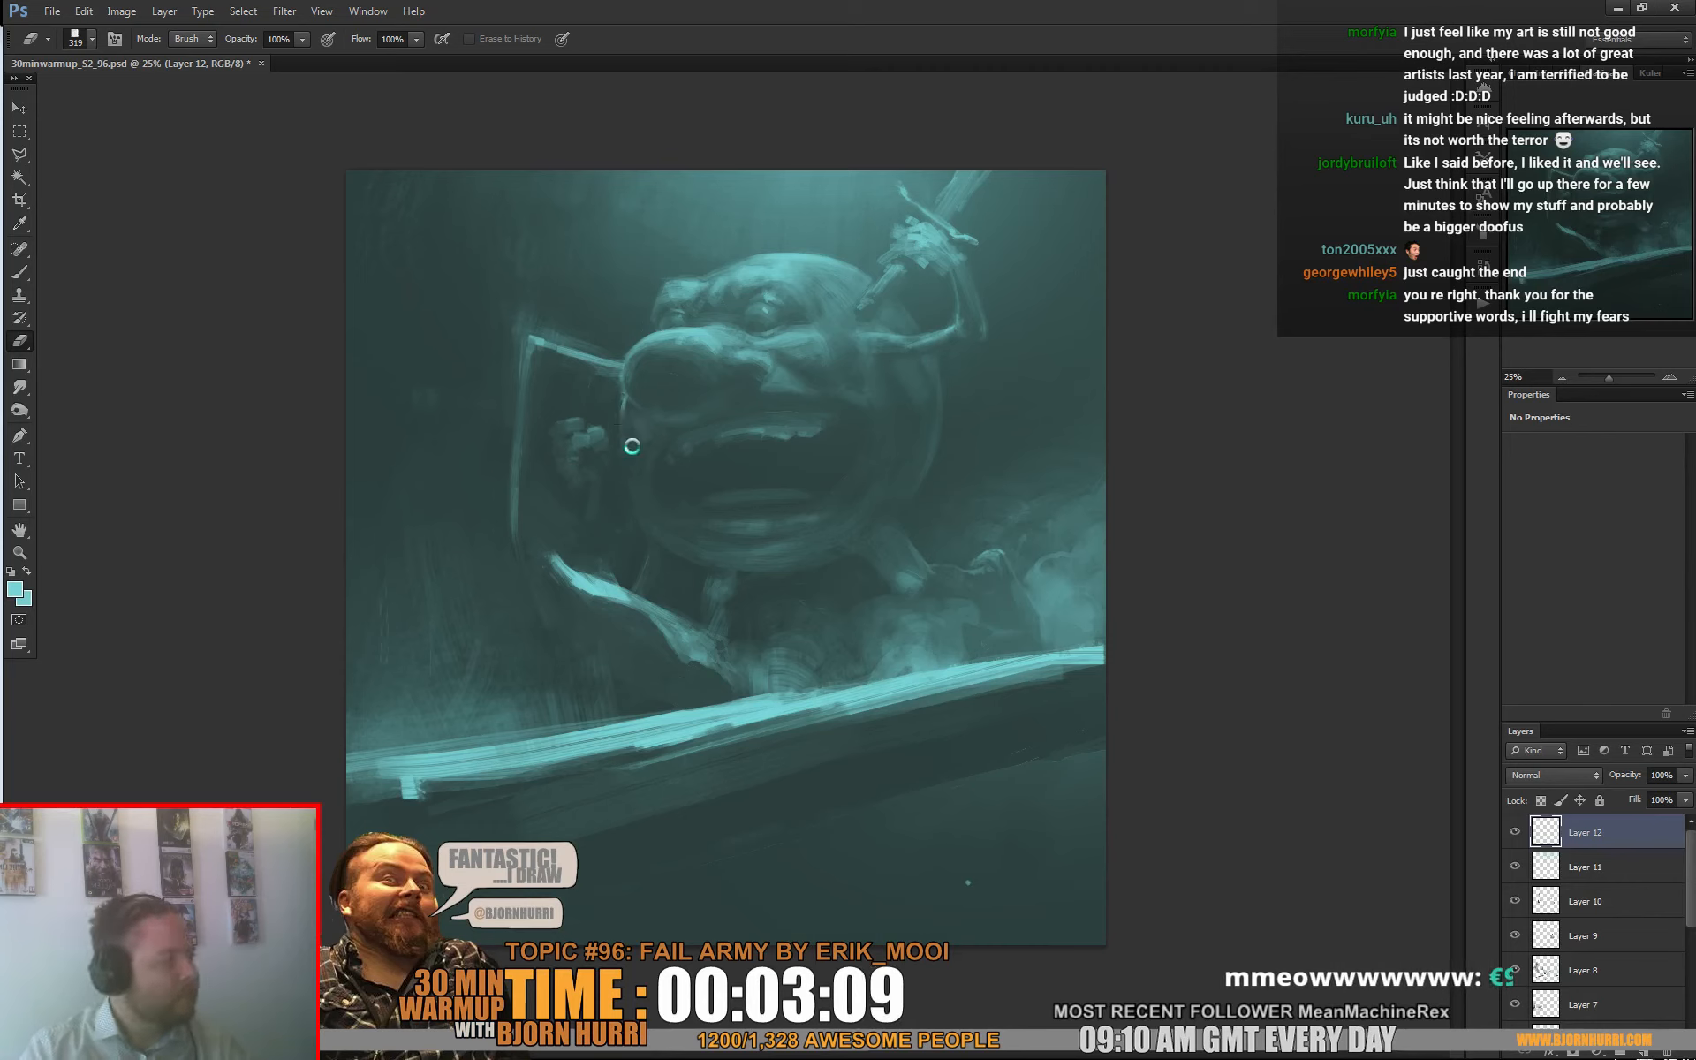
# Step: Darken the background outside the shield's outer edge with sampled dark teals at 422 px, cleaning up with the 319 px eraser
pyautogui.press('b')
pyautogui.keyDown('alt'); pyautogui.click(548, 666); pyautogui.keyUp('alt')
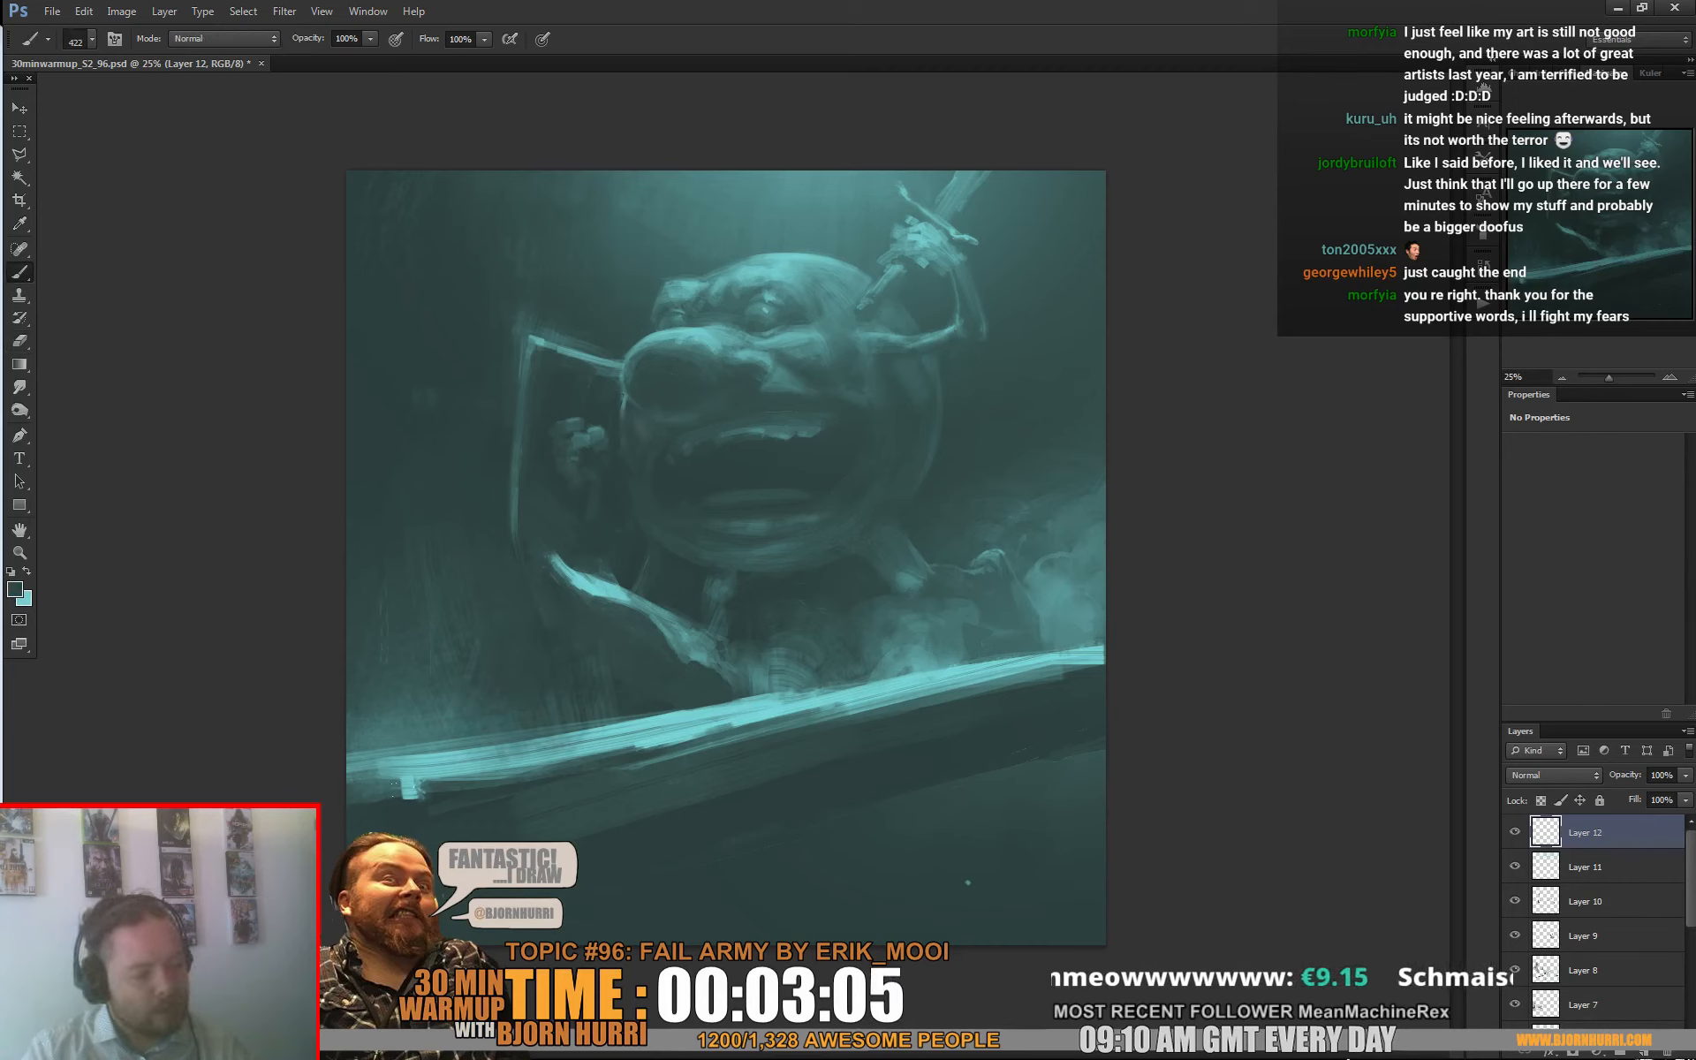
pyautogui.keyDown('alt'); pyautogui.click(433, 555); pyautogui.keyUp('alt')
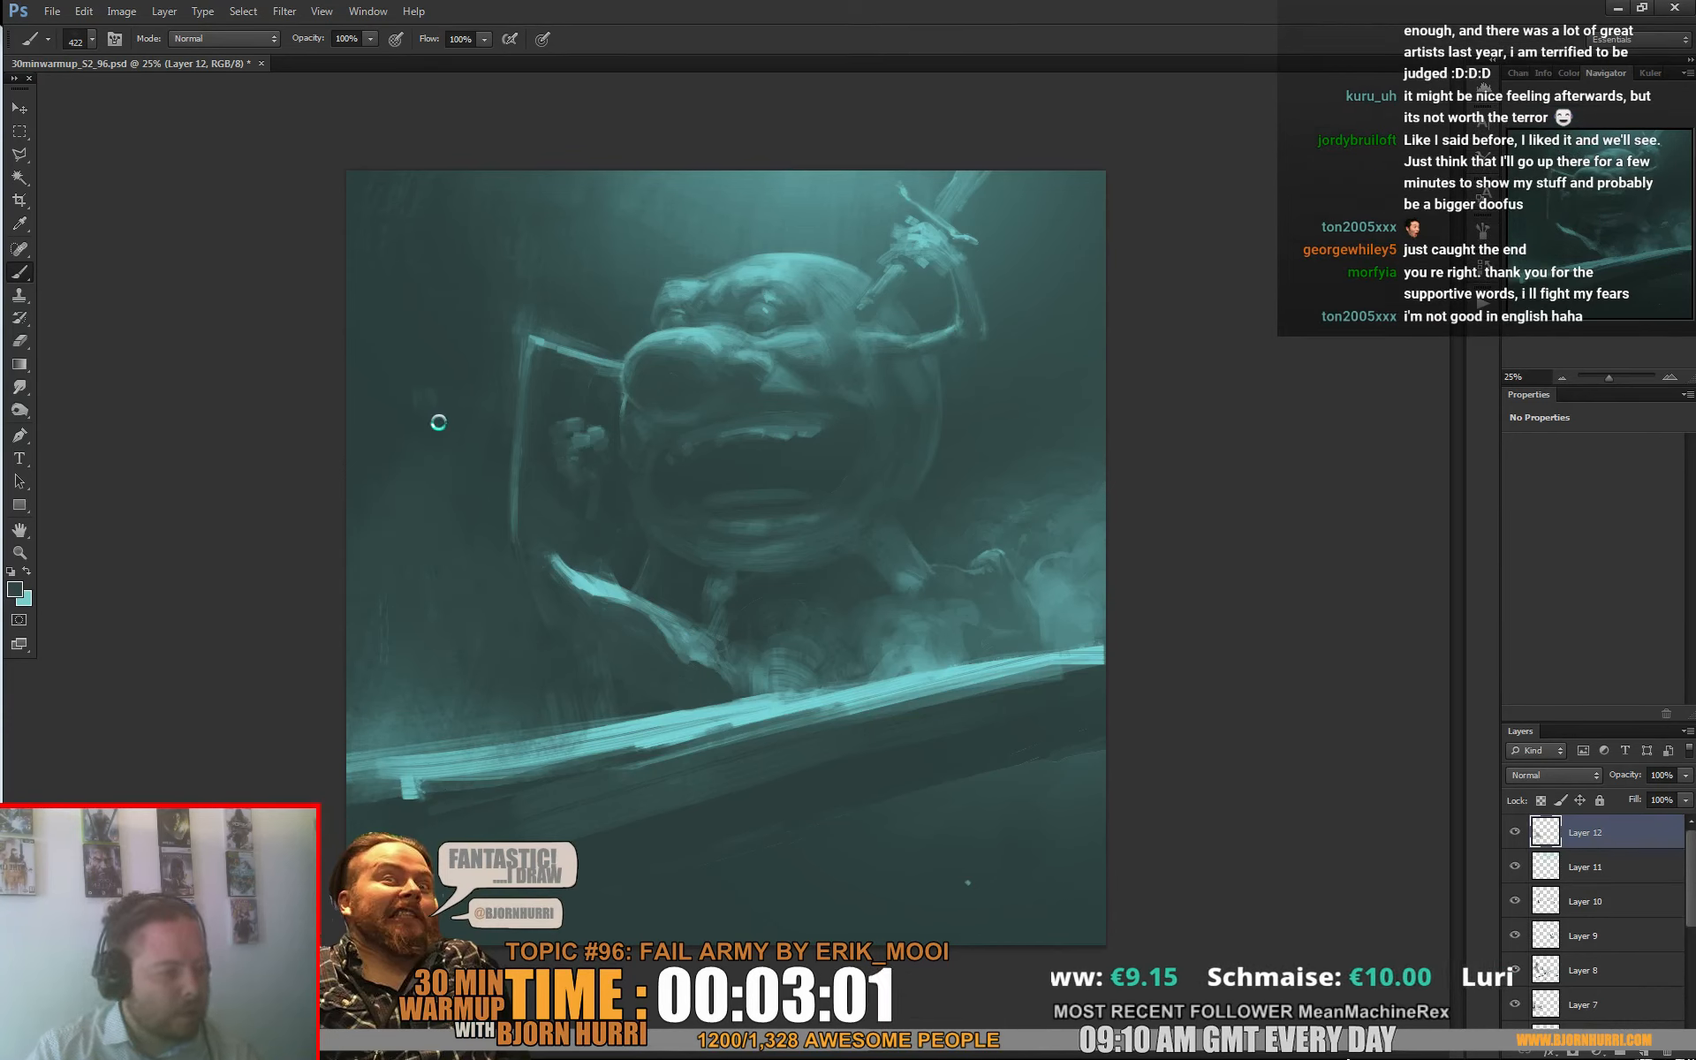
pyautogui.keyDown('alt'); pyautogui.click(441, 375); pyautogui.keyUp('alt')
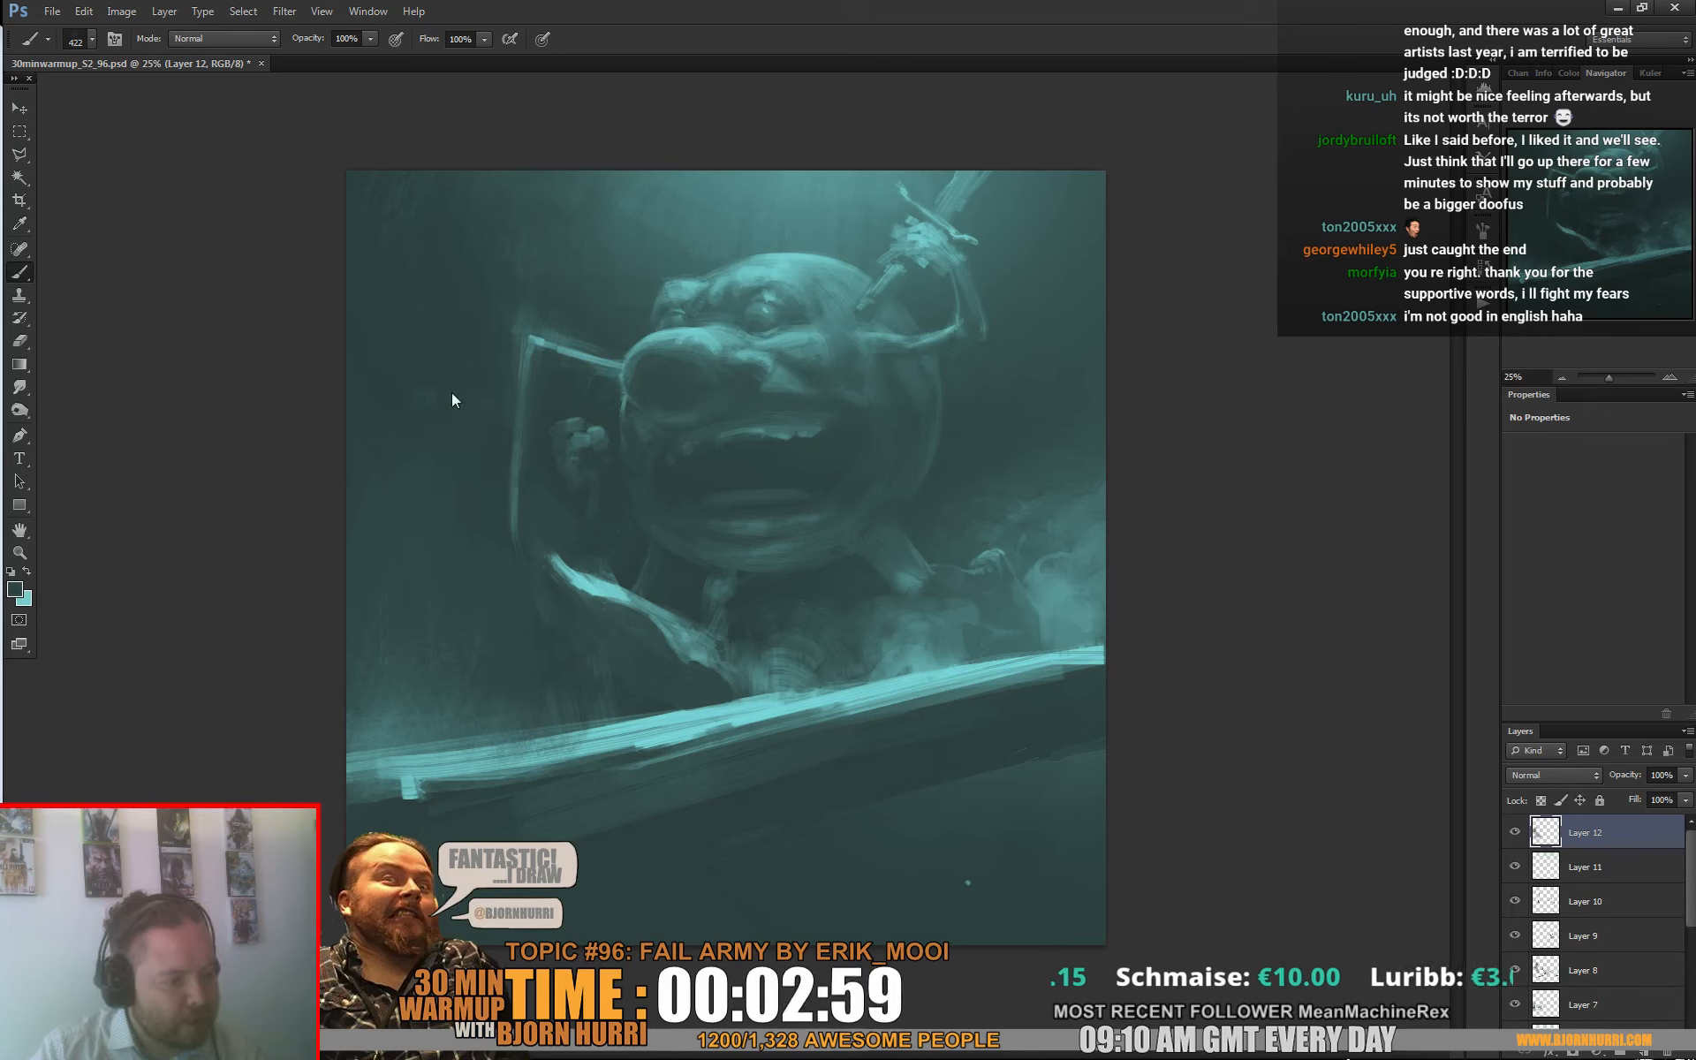
pyautogui.press('e')
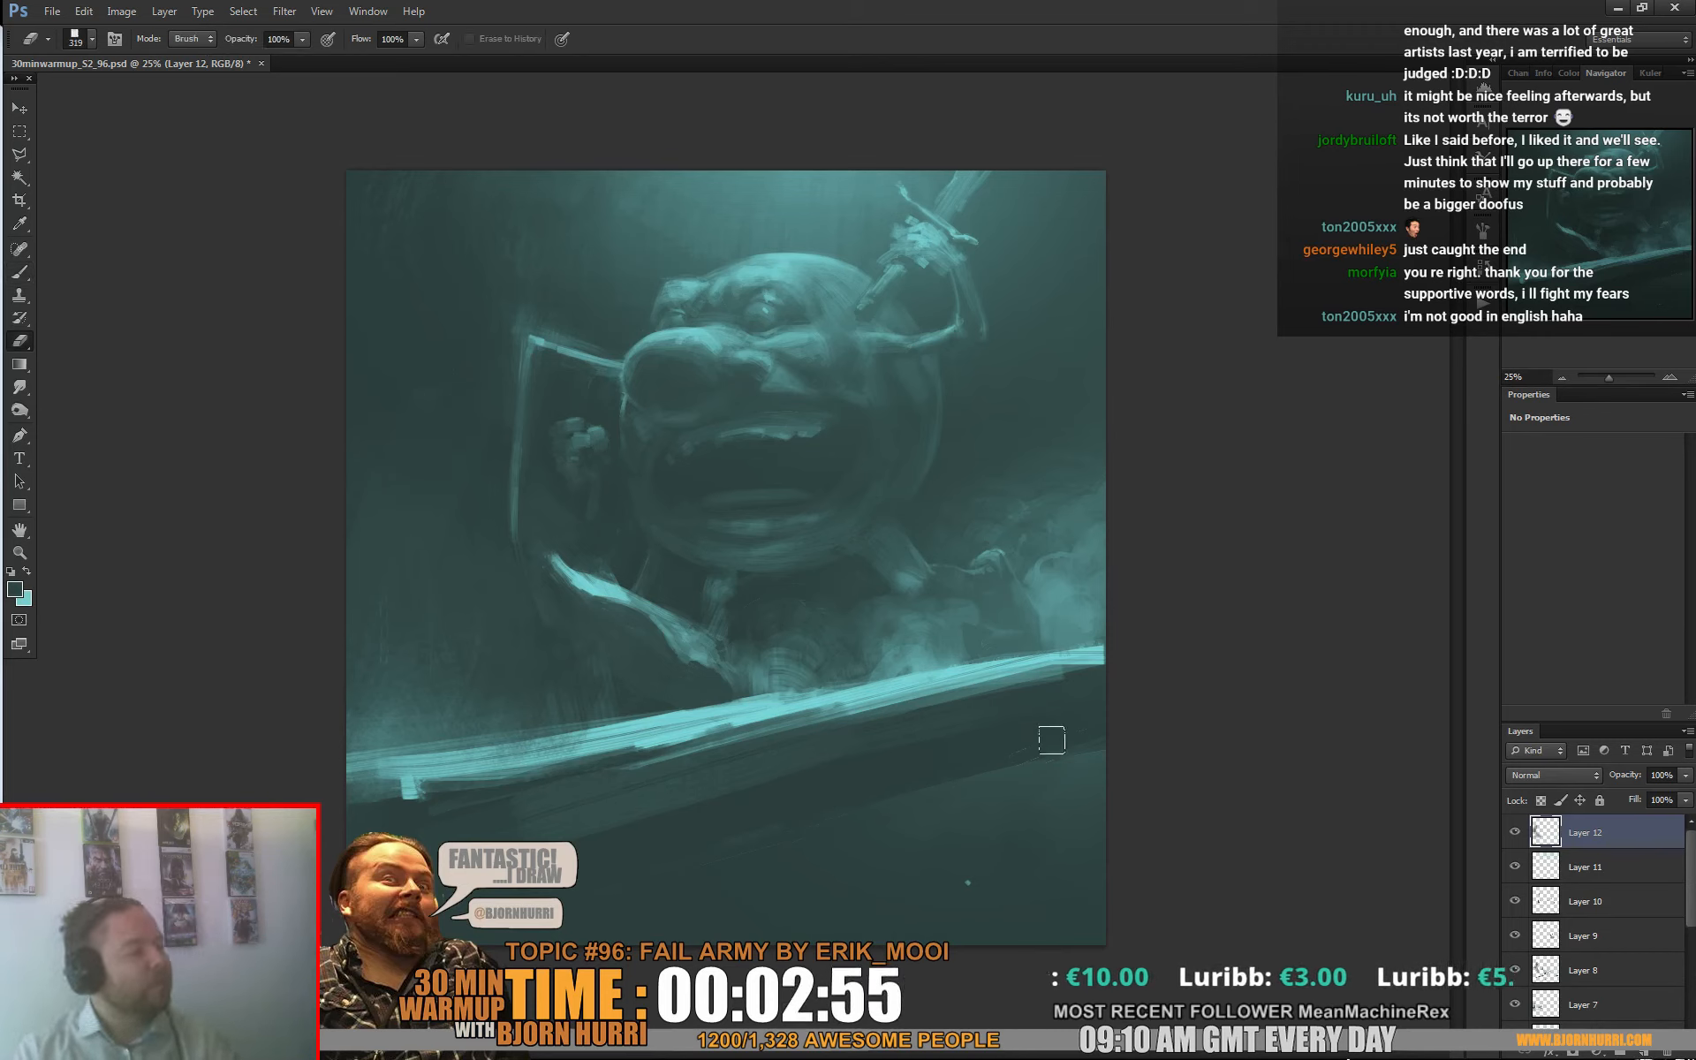
pyautogui.press('b')
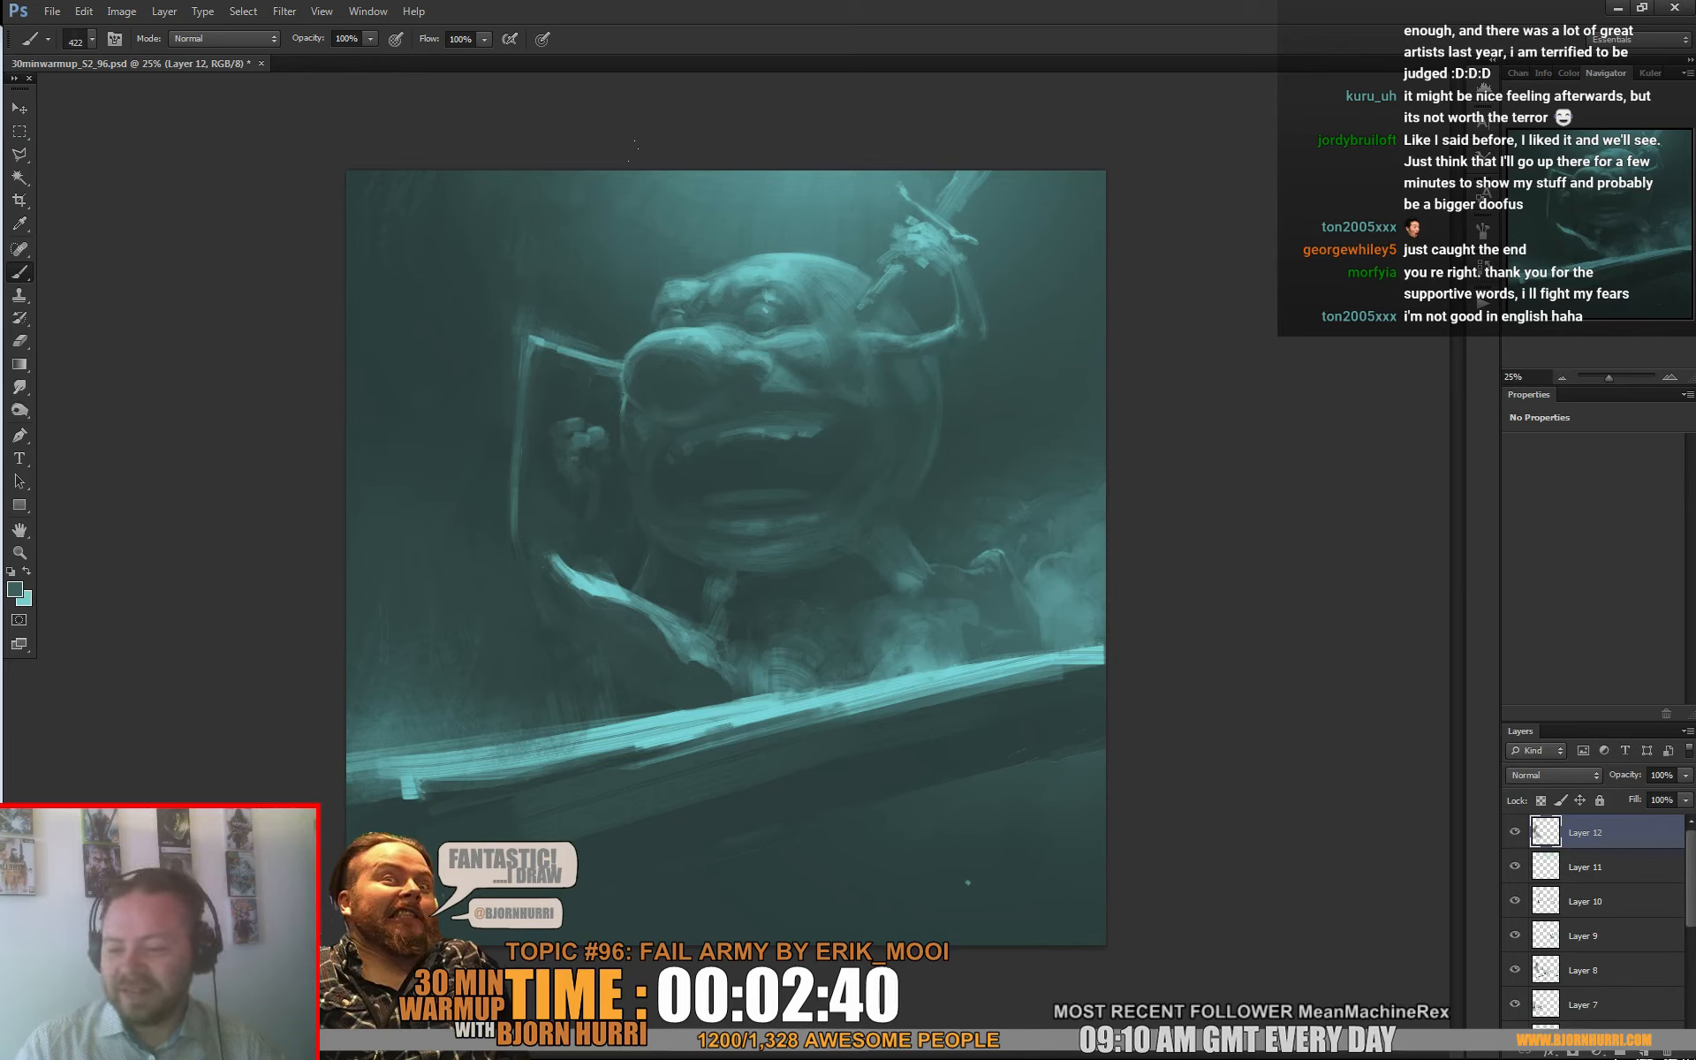
# Step: Refine the forehead and brow with sampled light teals, using the 60 px brush preset reduced to 19 px and 24 px
pyautogui.rightClick(903, 426)
pyautogui.click(1009, 584)
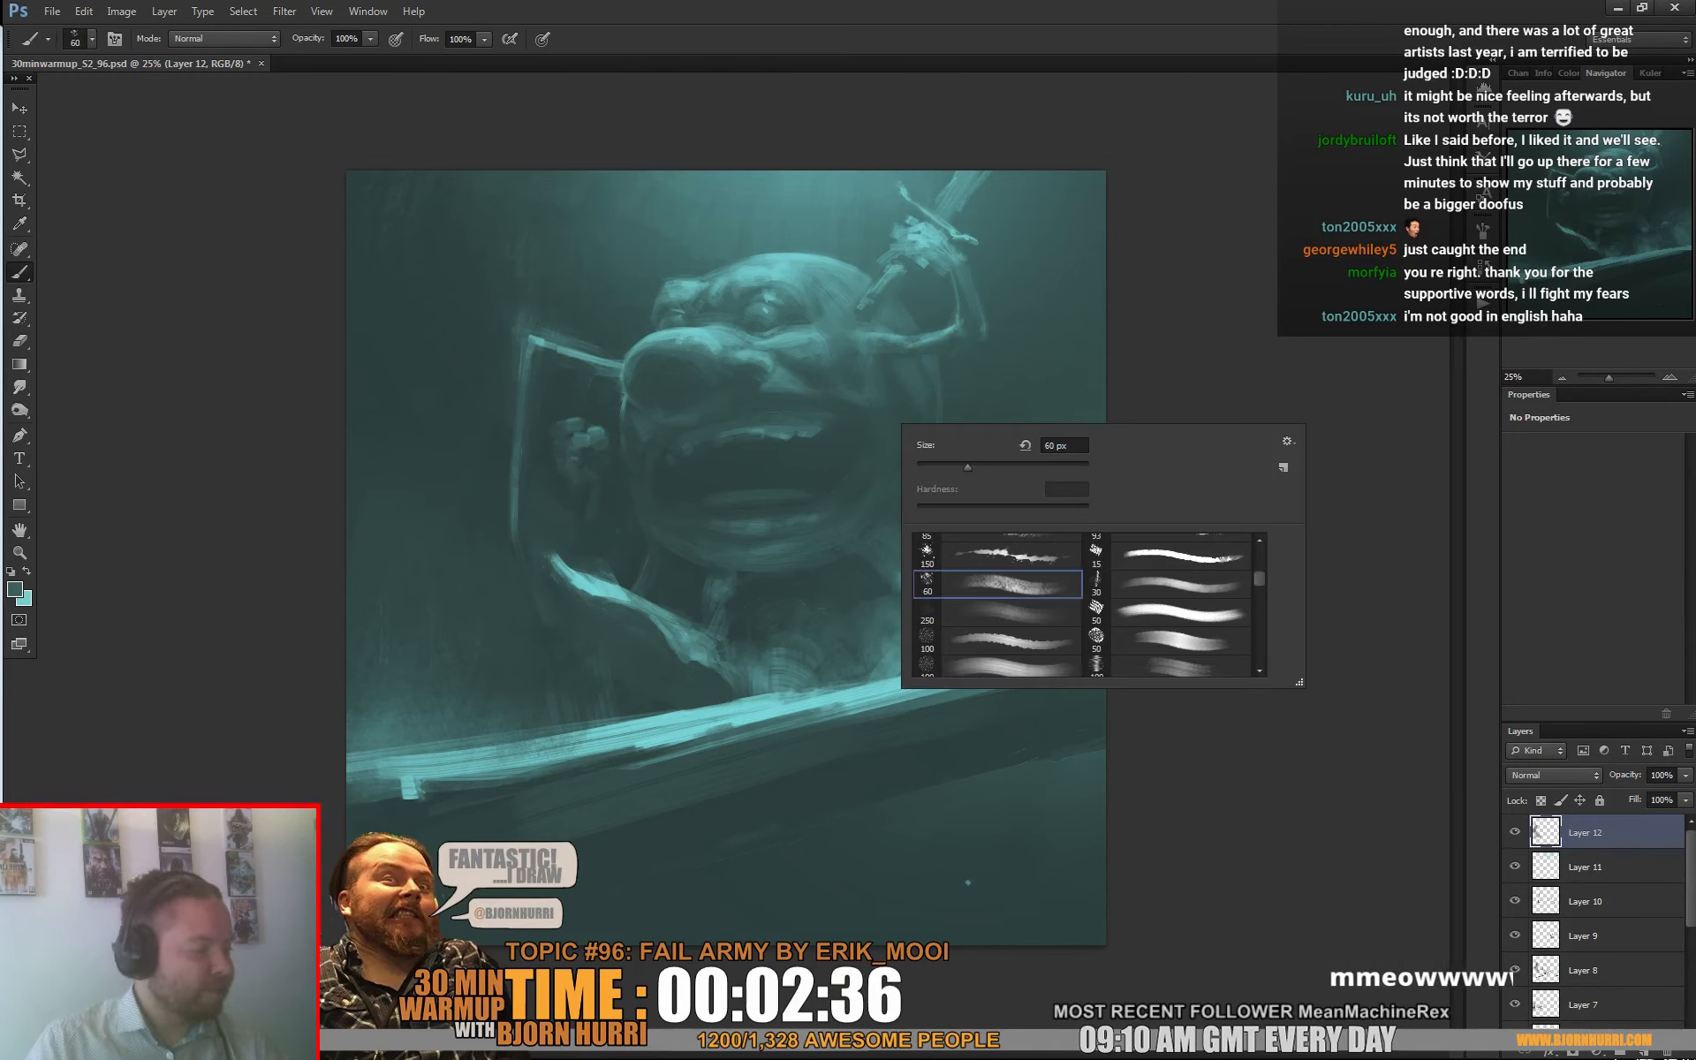
pyautogui.keyDown('alt'); pyautogui.click(814, 335); pyautogui.keyUp('alt')
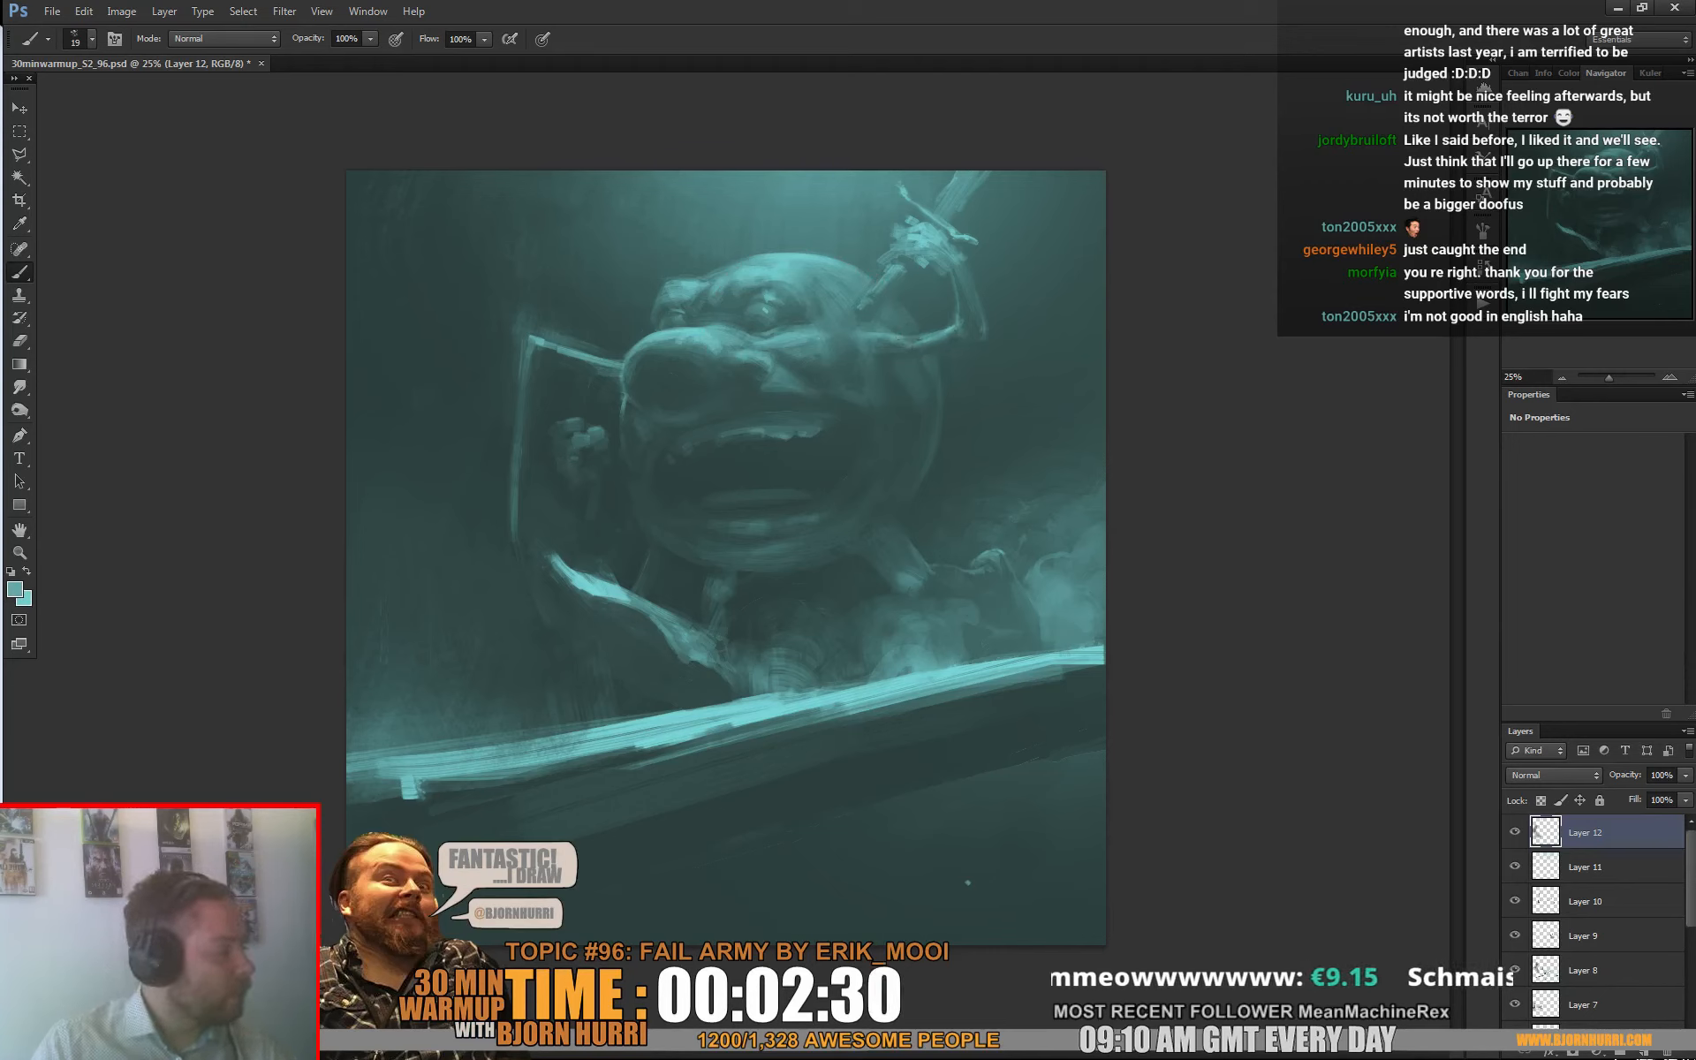
pyautogui.press(']')
pyautogui.keyDown('alt'); pyautogui.click(782, 265); pyautogui.keyUp('alt')
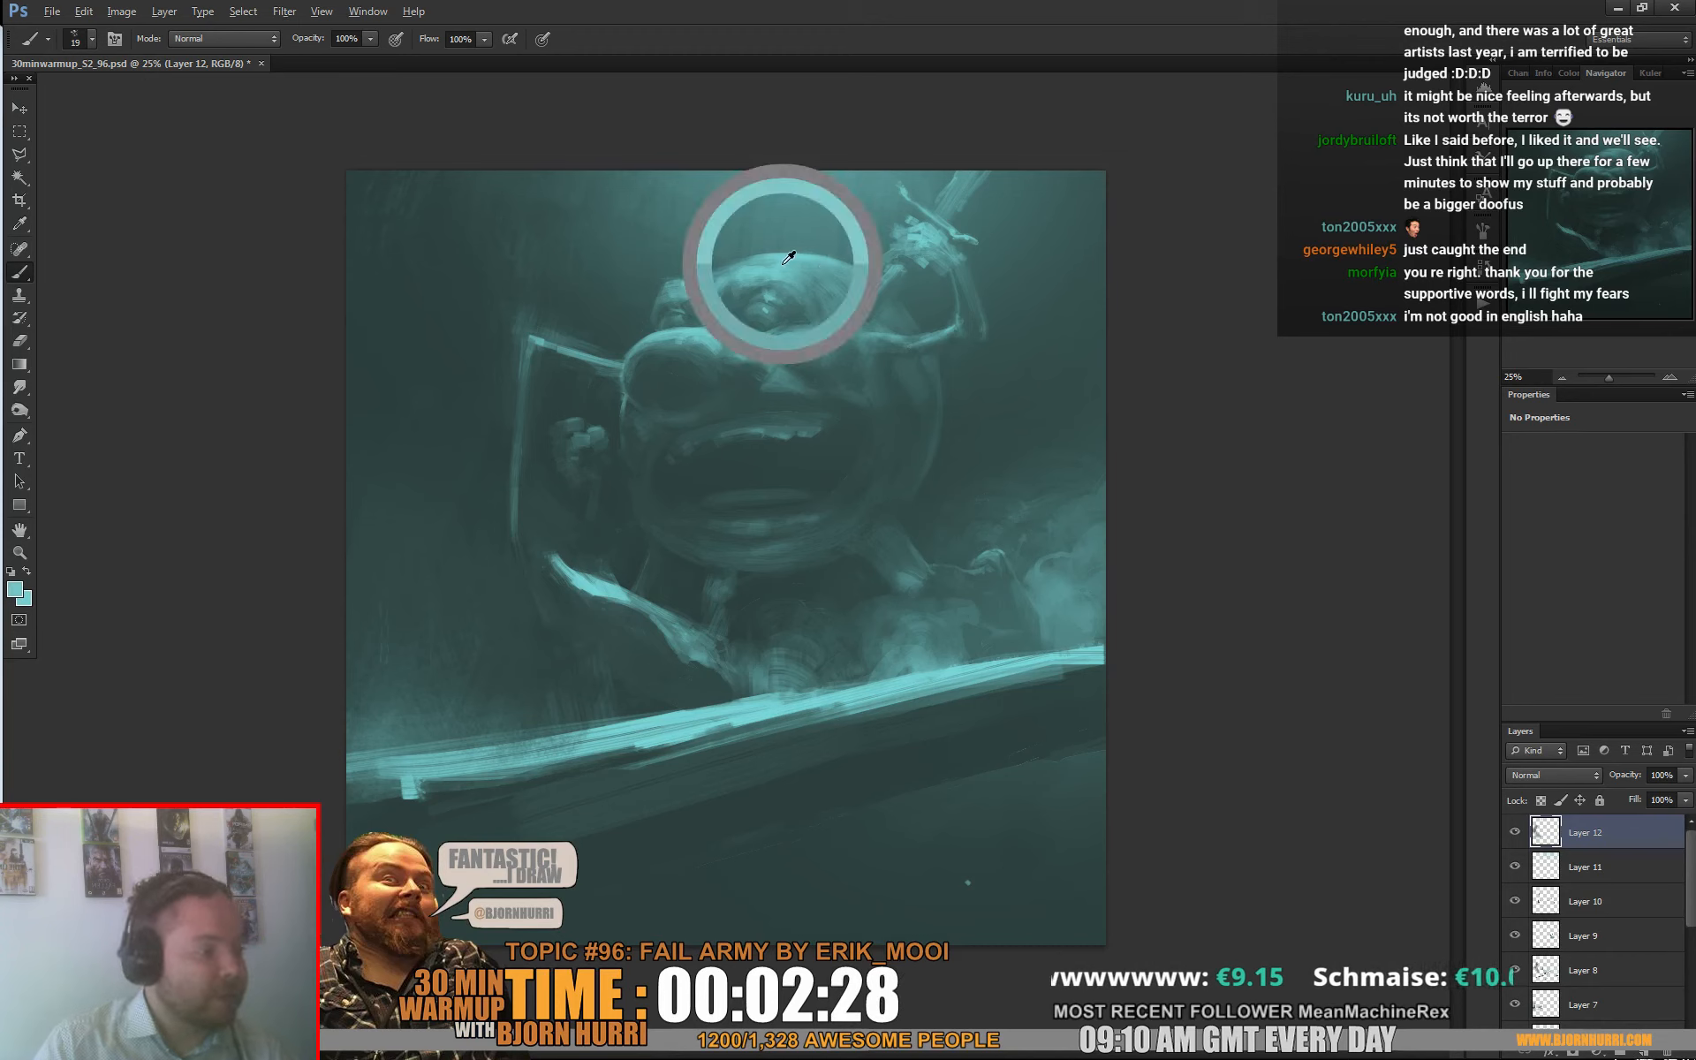
pyautogui.rightClick(813, 267)
pyautogui.click(759, 285)
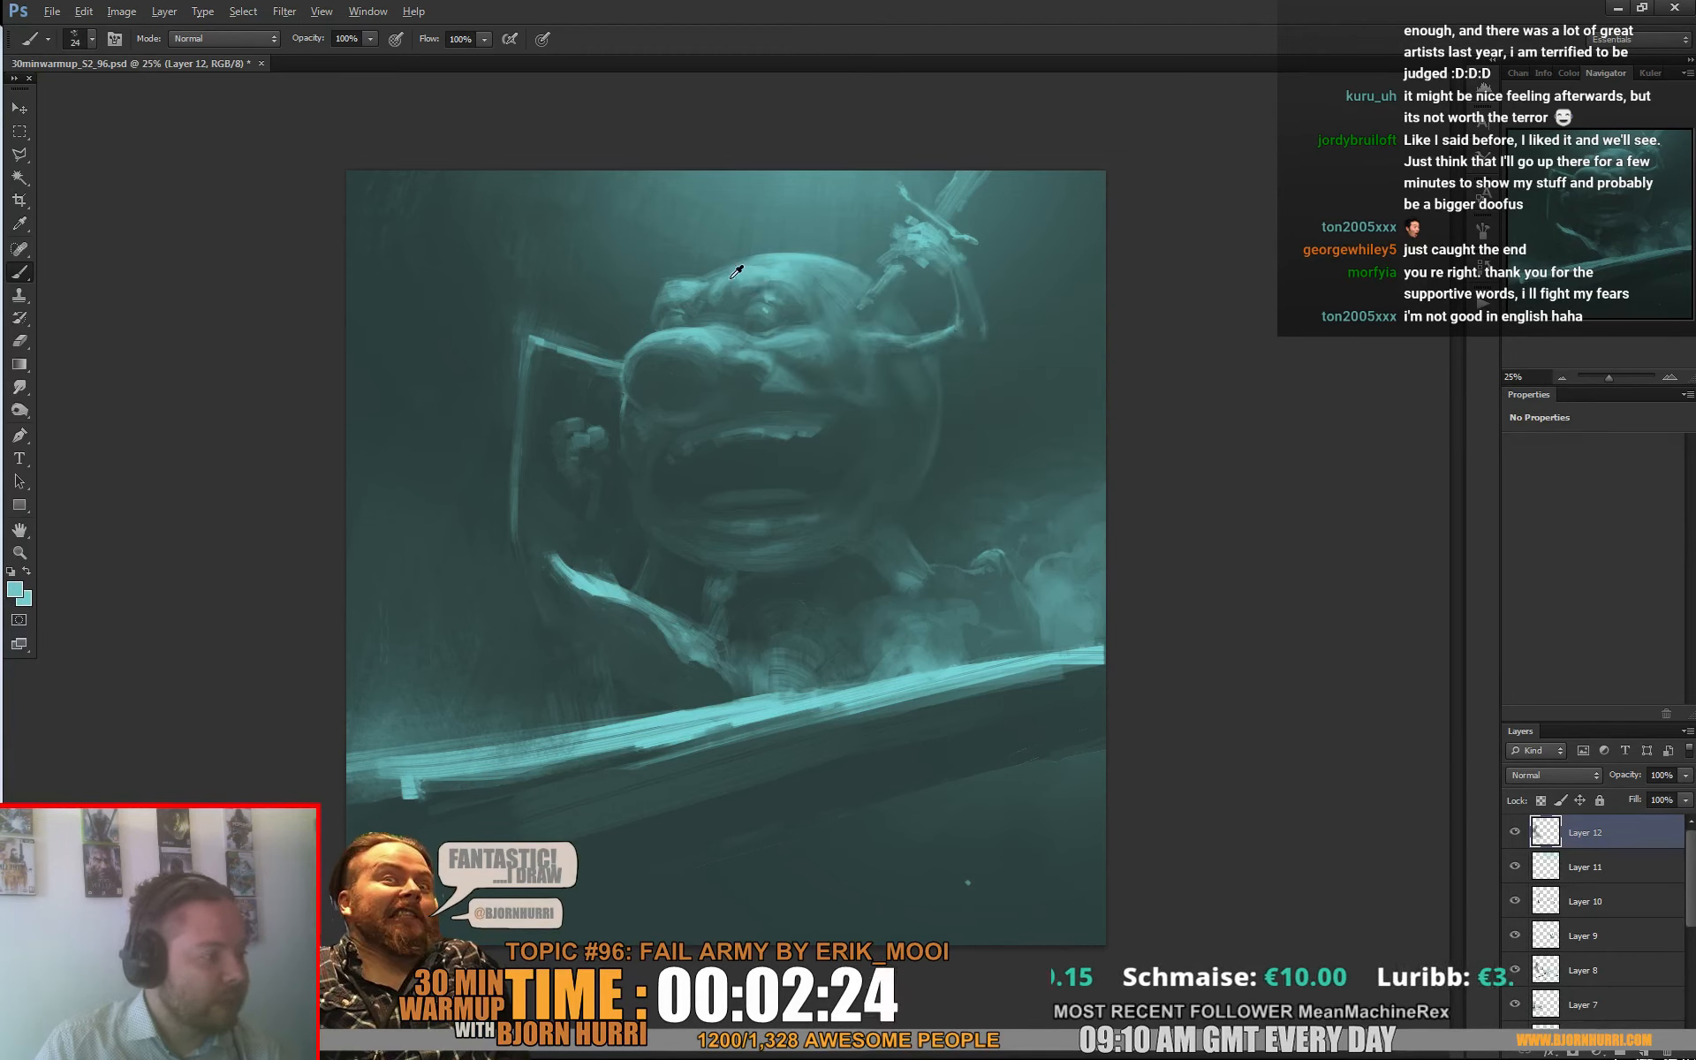
# Step: Sharpen the sword's hilt and pommel with sampled teals at 24 px, and save the document
pyautogui.keyDown('alt'); pyautogui.click(731, 276); pyautogui.keyUp('alt')
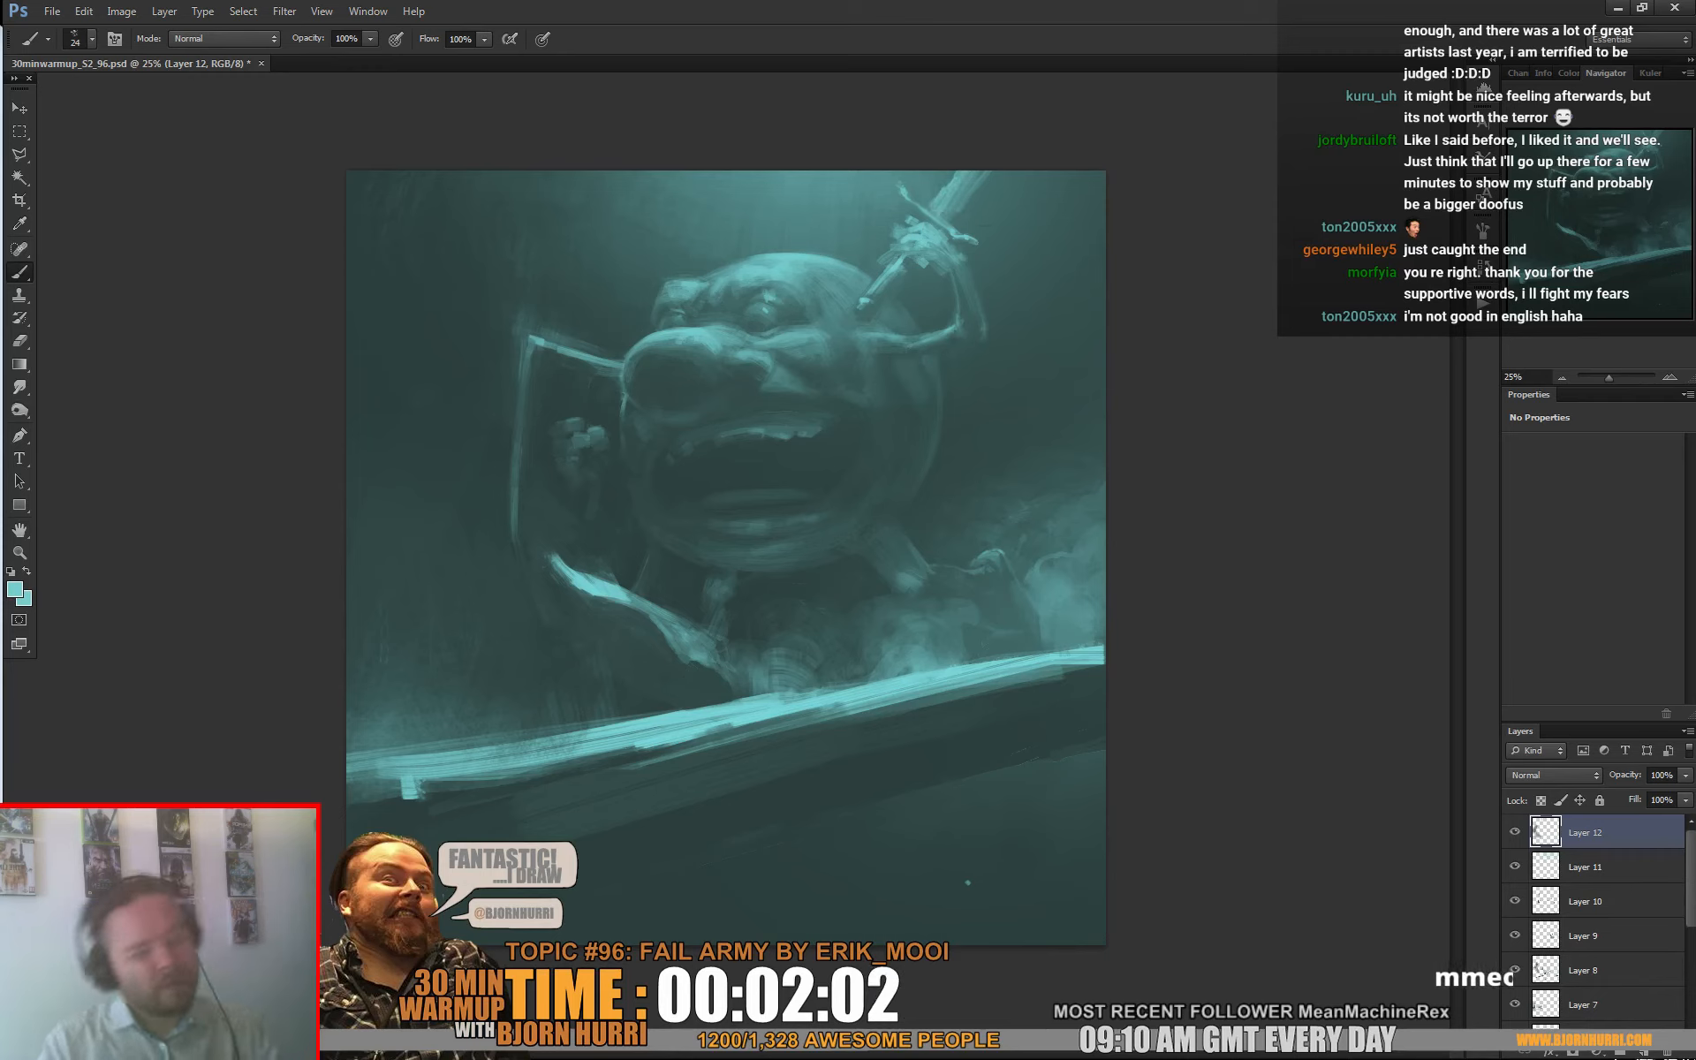
pyautogui.keyDown('alt'); pyautogui.click(974, 245); pyautogui.keyUp('alt')
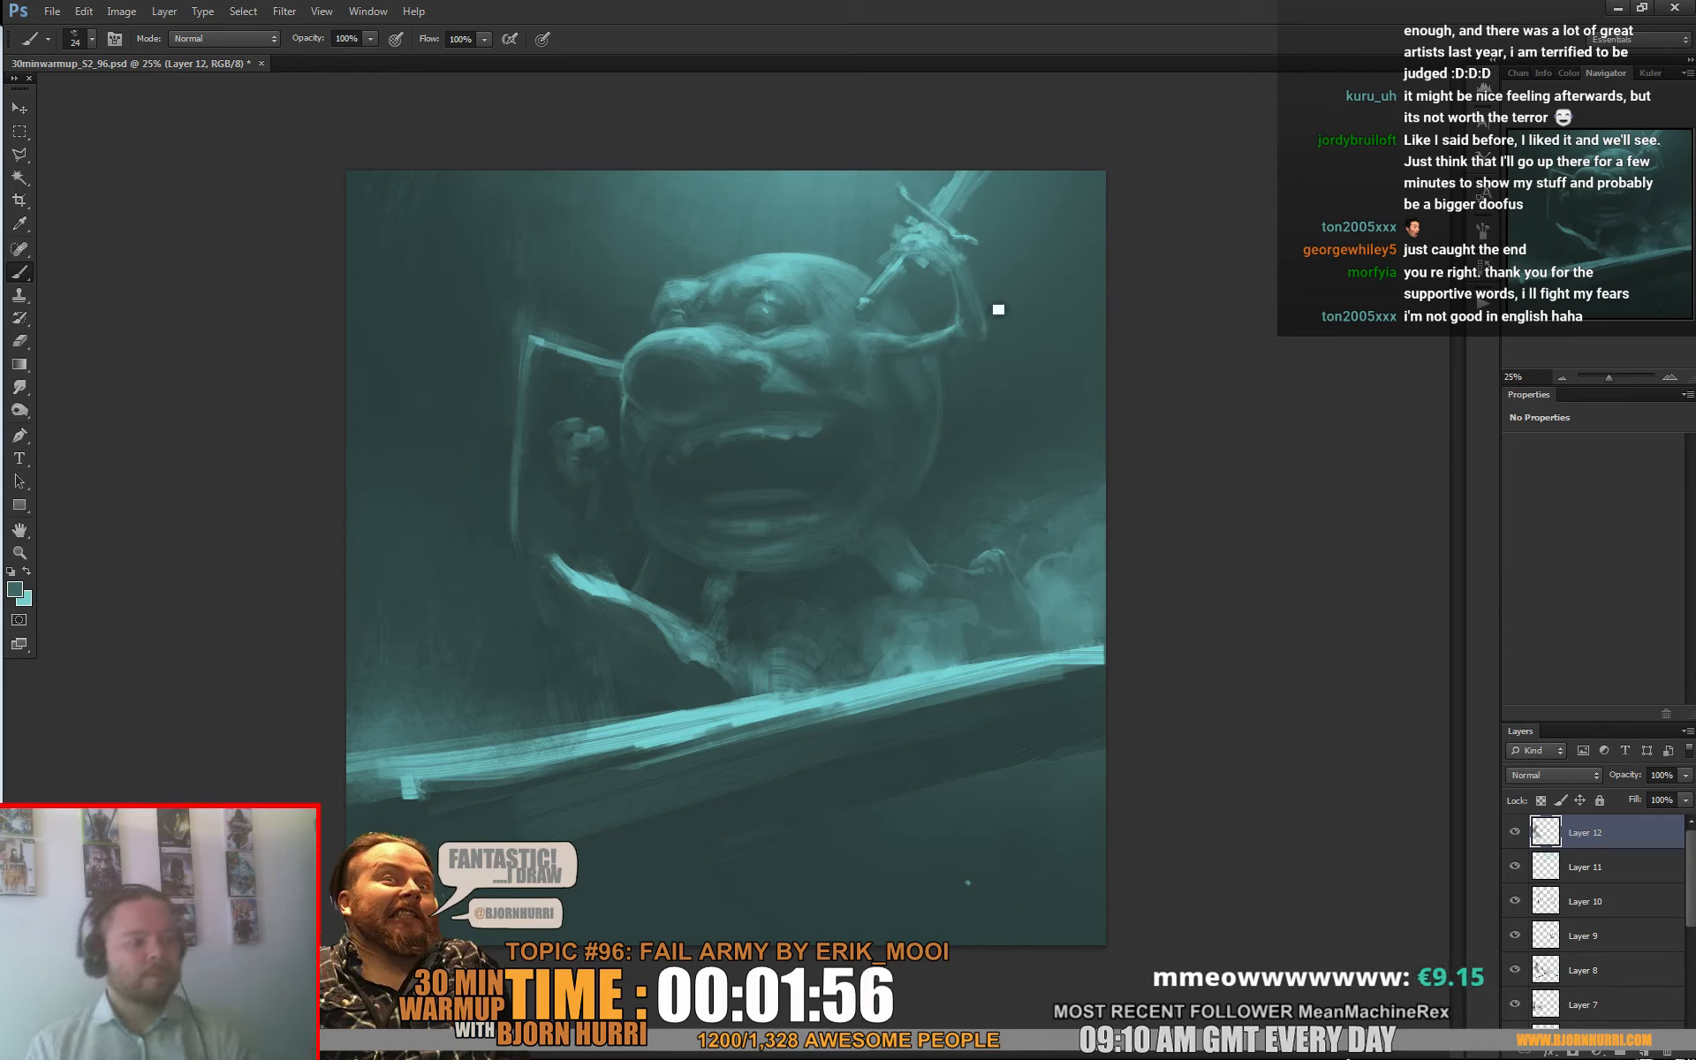
pyautogui.hotkey('ctrl', 's')
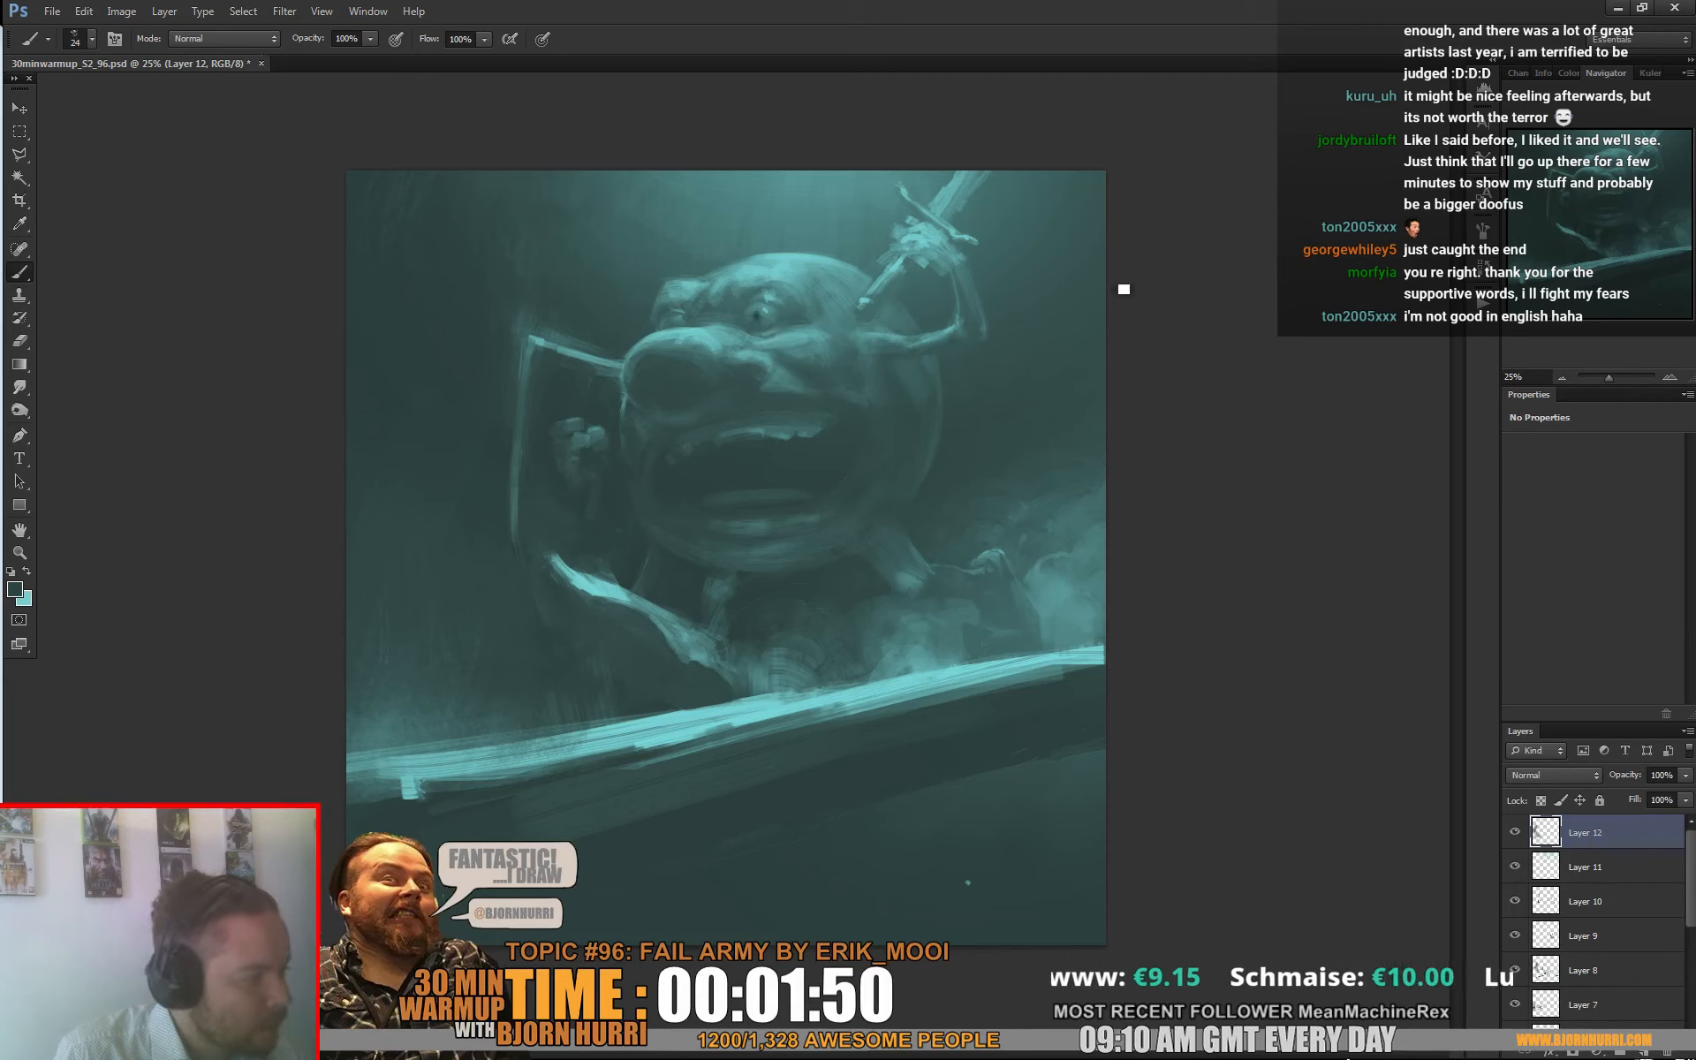
# Step: On a new layer, paint lower teeth and strands of spit flying from the mouth with the 24 px brush, tapering them with the 36 px eraser
pyautogui.moveTo(771, 329); pyautogui.dragTo(777, 336)
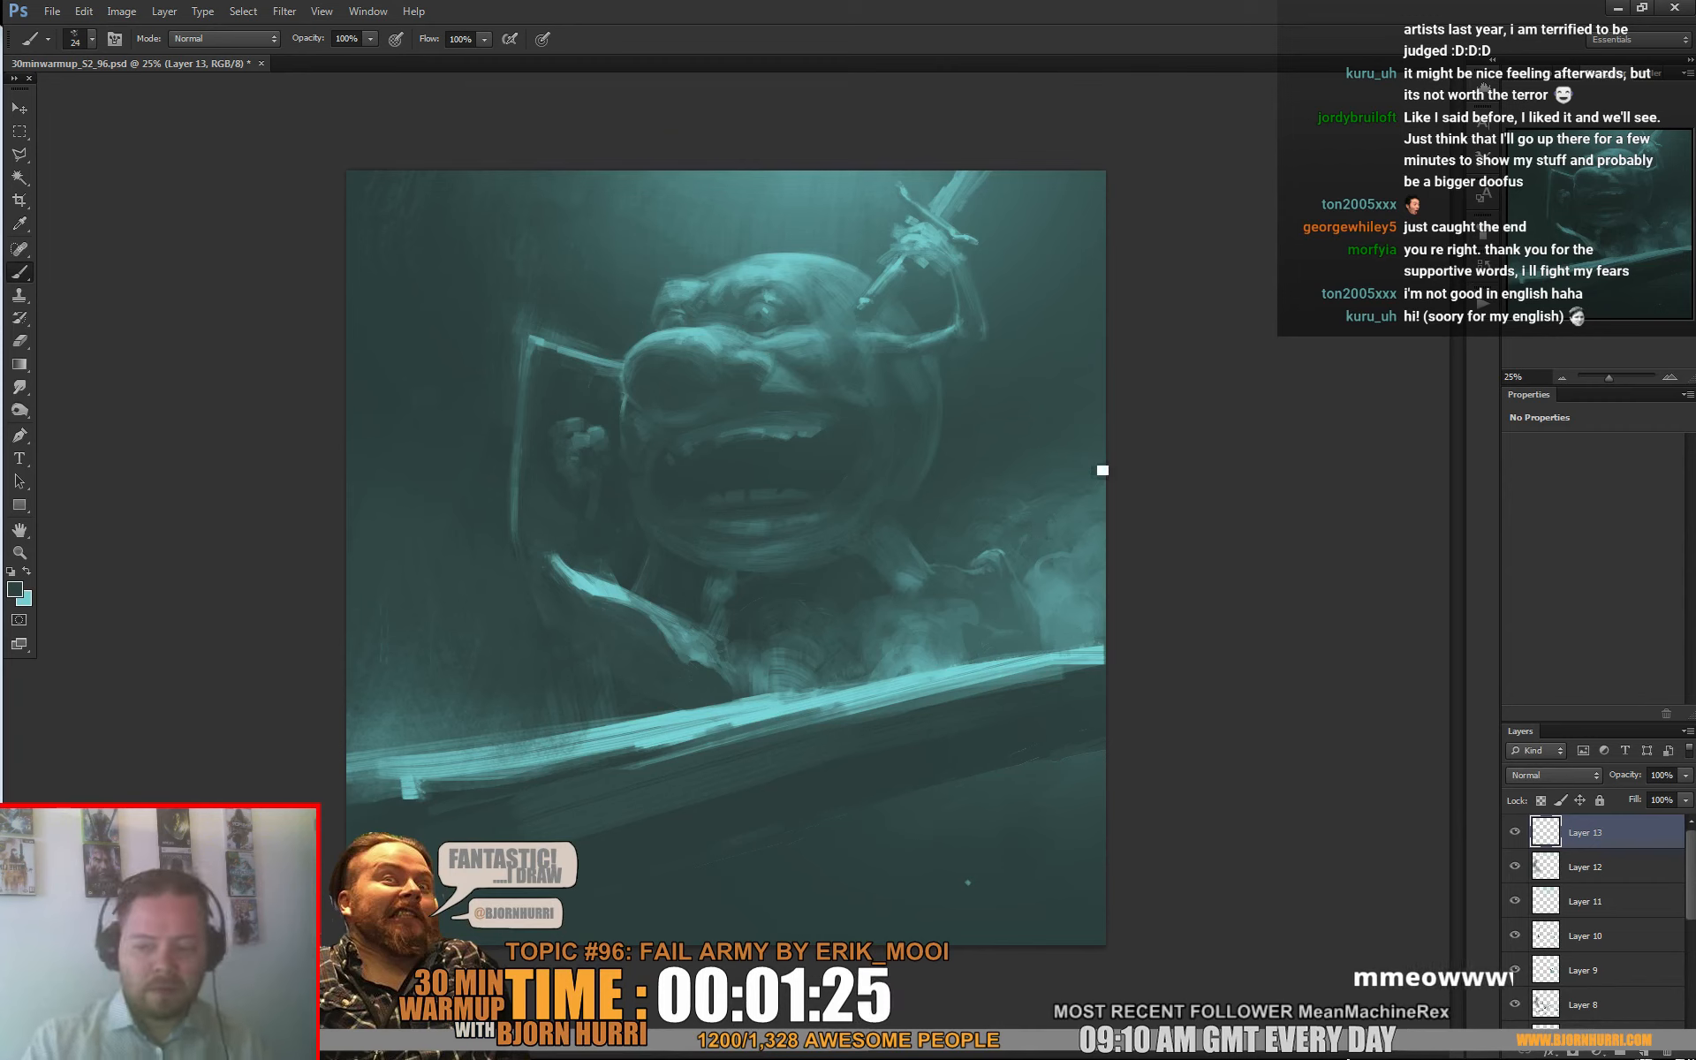
pyautogui.keyDown('alt'); pyautogui.click(759, 357); pyautogui.keyUp('alt')
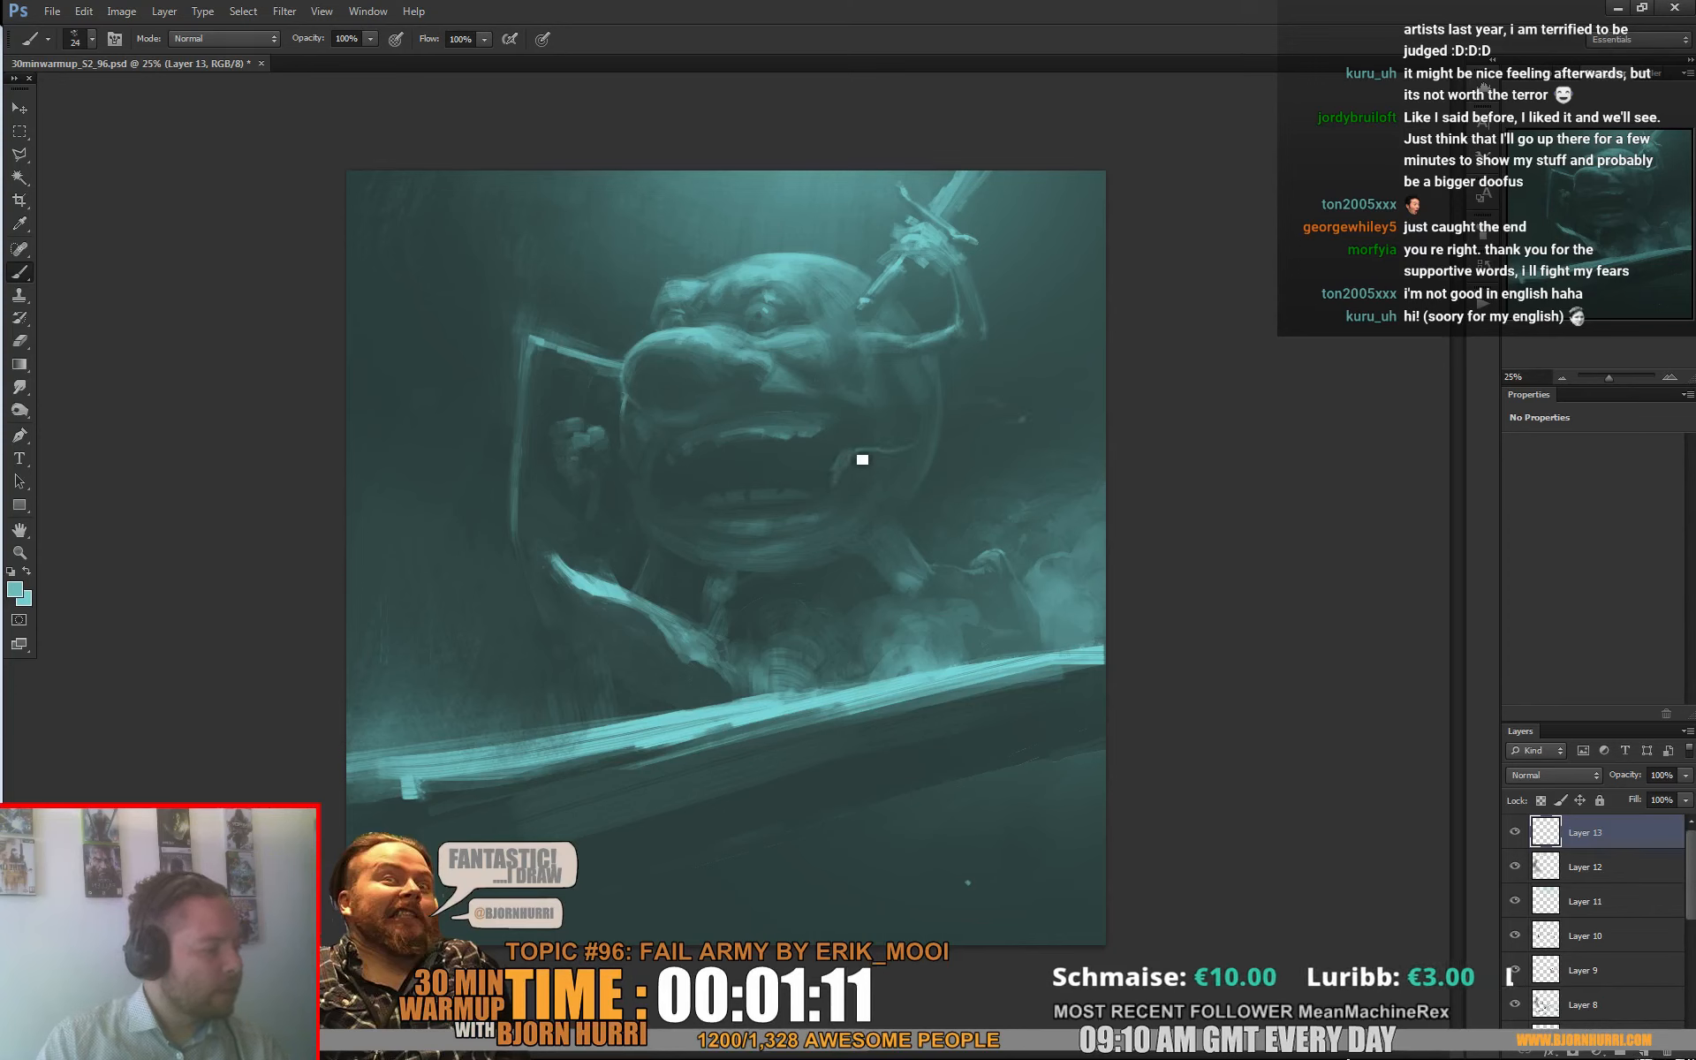
pyautogui.press('e')
pyautogui.rightClick(852, 406)
pyautogui.click(903, 473)
pyautogui.click(836, 483)
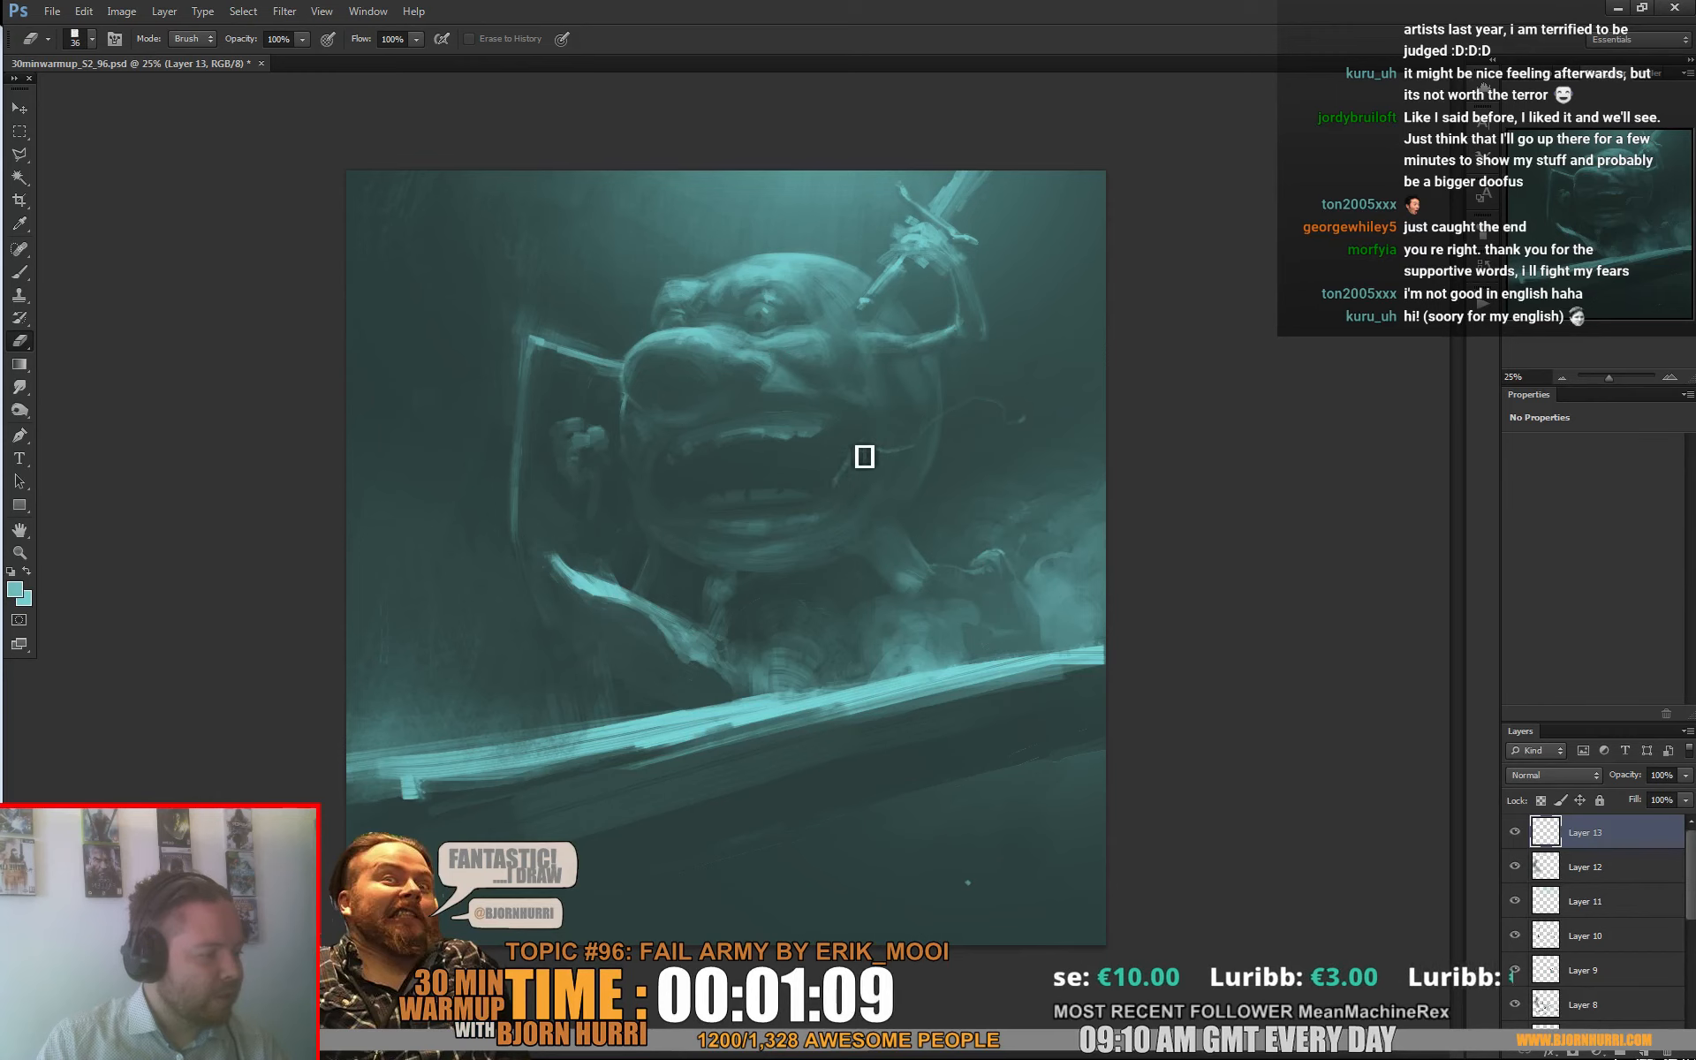
pyautogui.press('b')
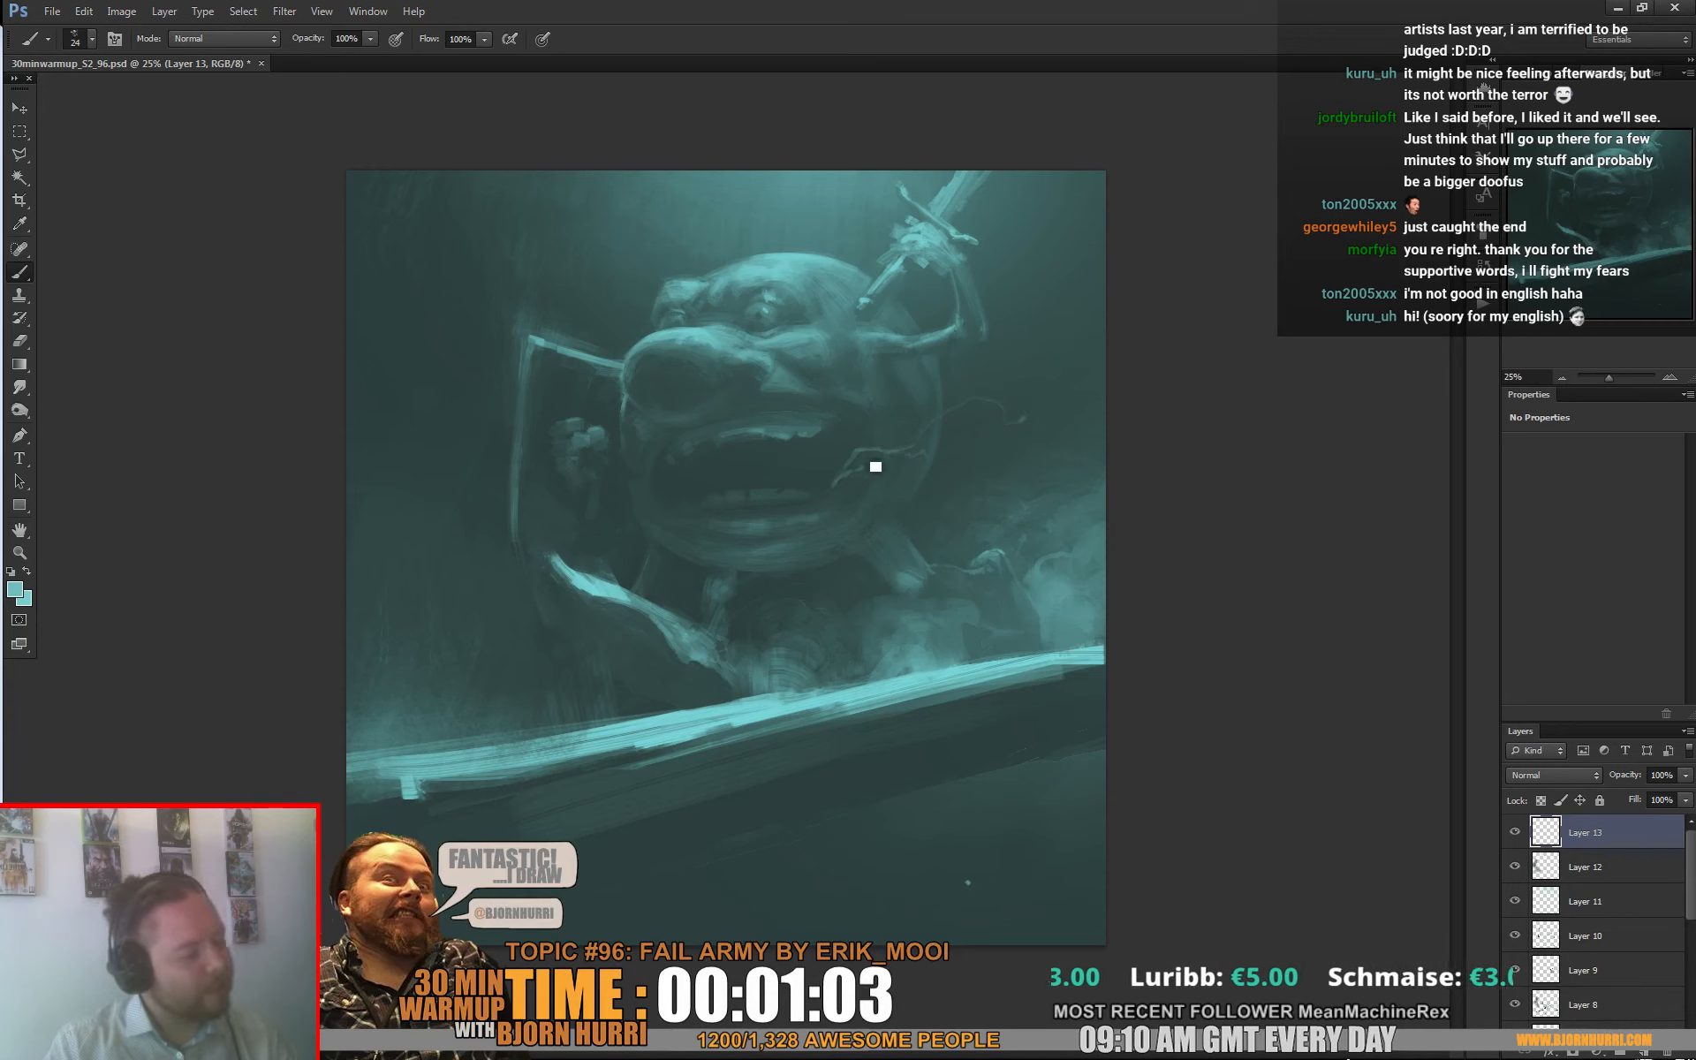
pyautogui.press('e')
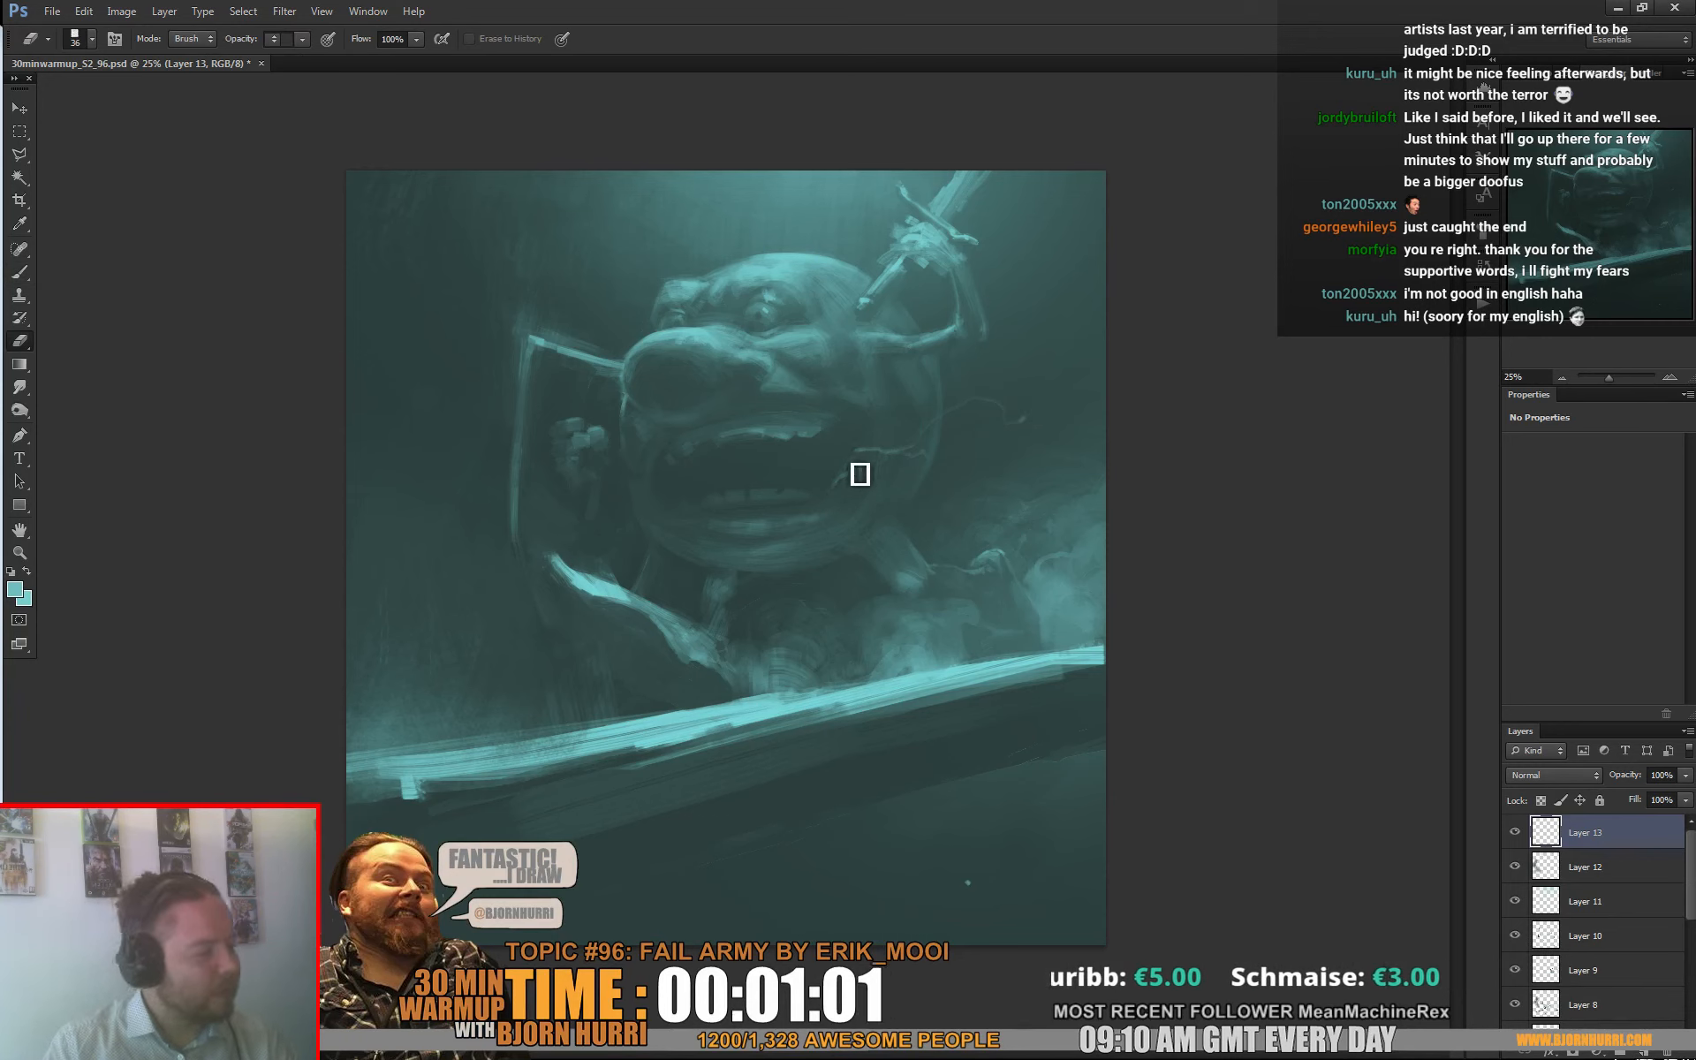
pyautogui.press('b')
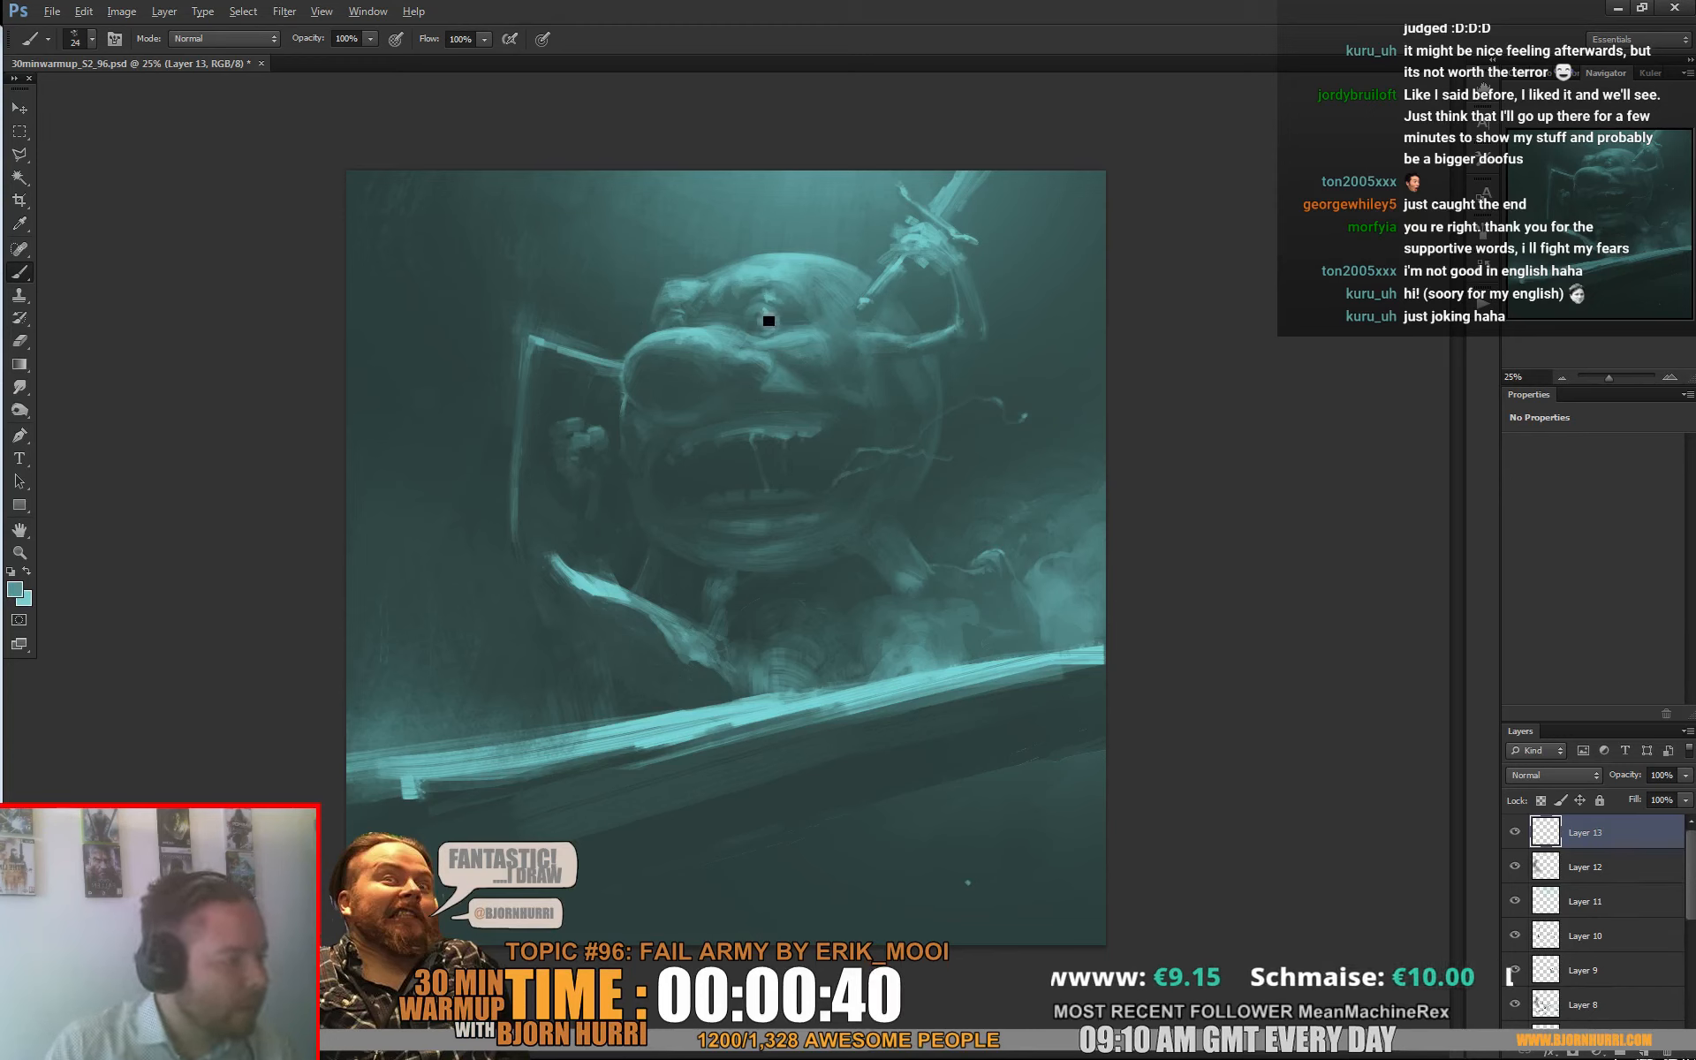
# Step: Refine the eye and upper lip with sampled teals, reducing the brush to 15 px
pyautogui.keyDown('alt'); pyautogui.click(781, 298); pyautogui.keyUp('alt')
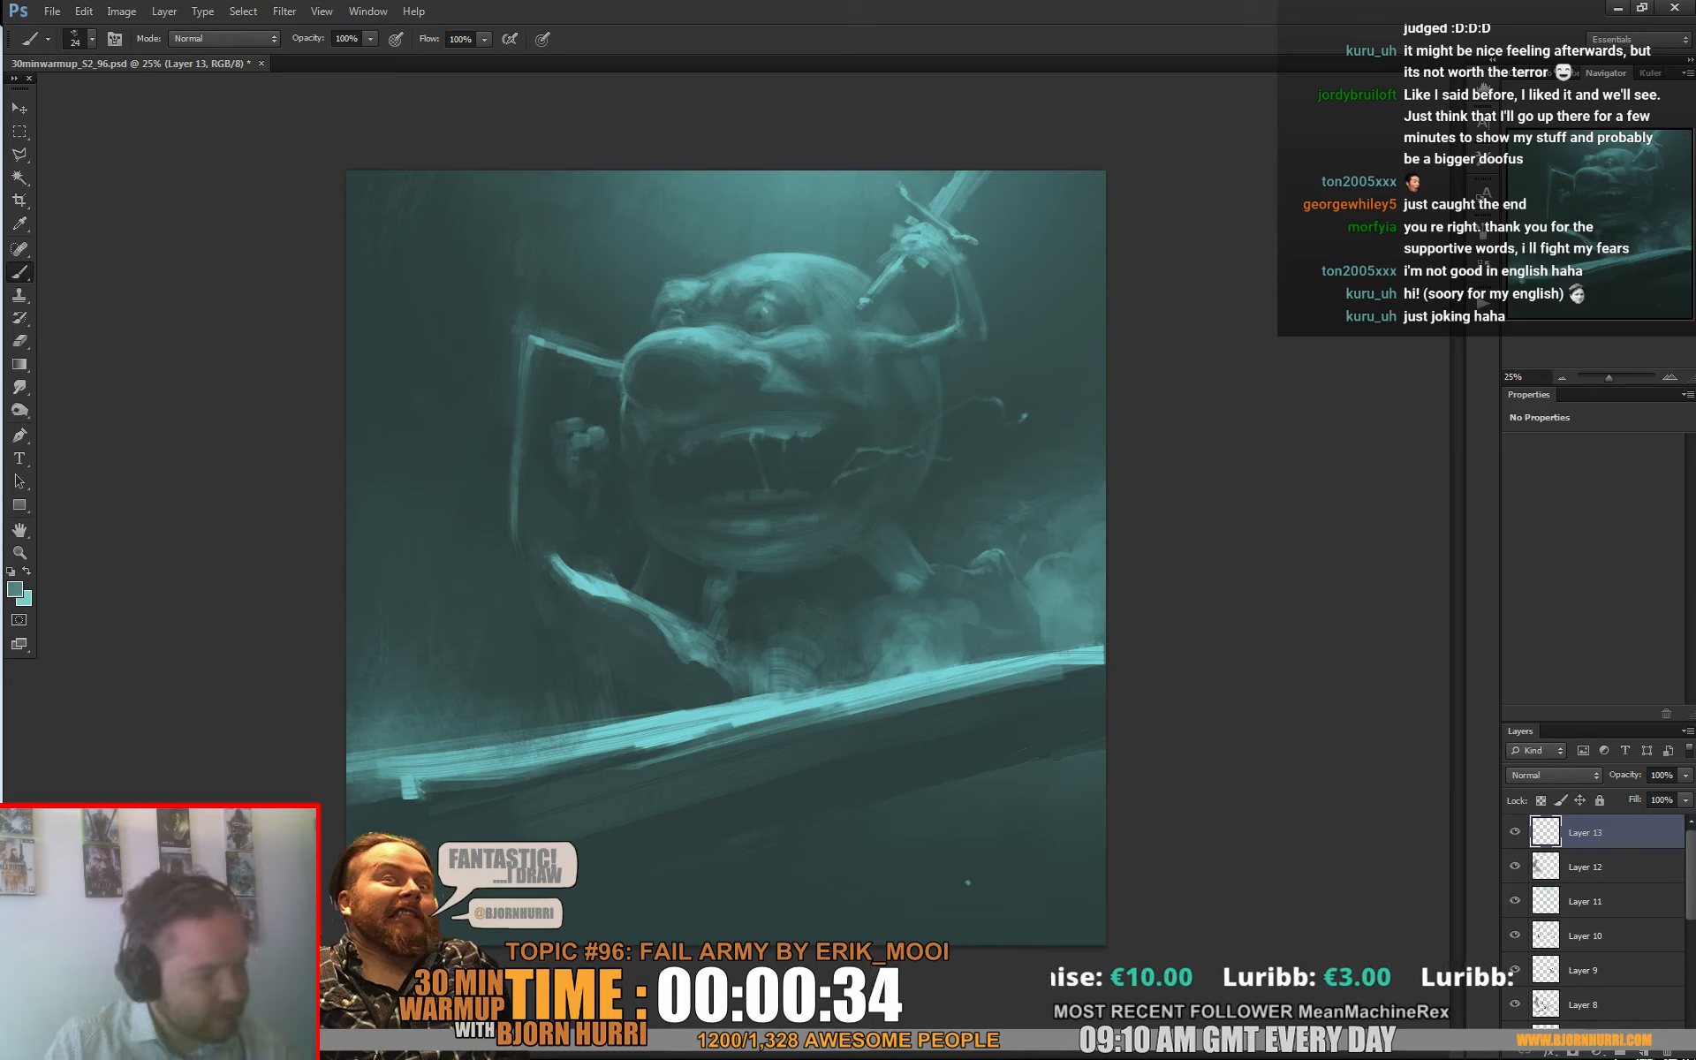
pyautogui.keyDown('alt'); pyautogui.click(765, 422); pyautogui.keyUp('alt')
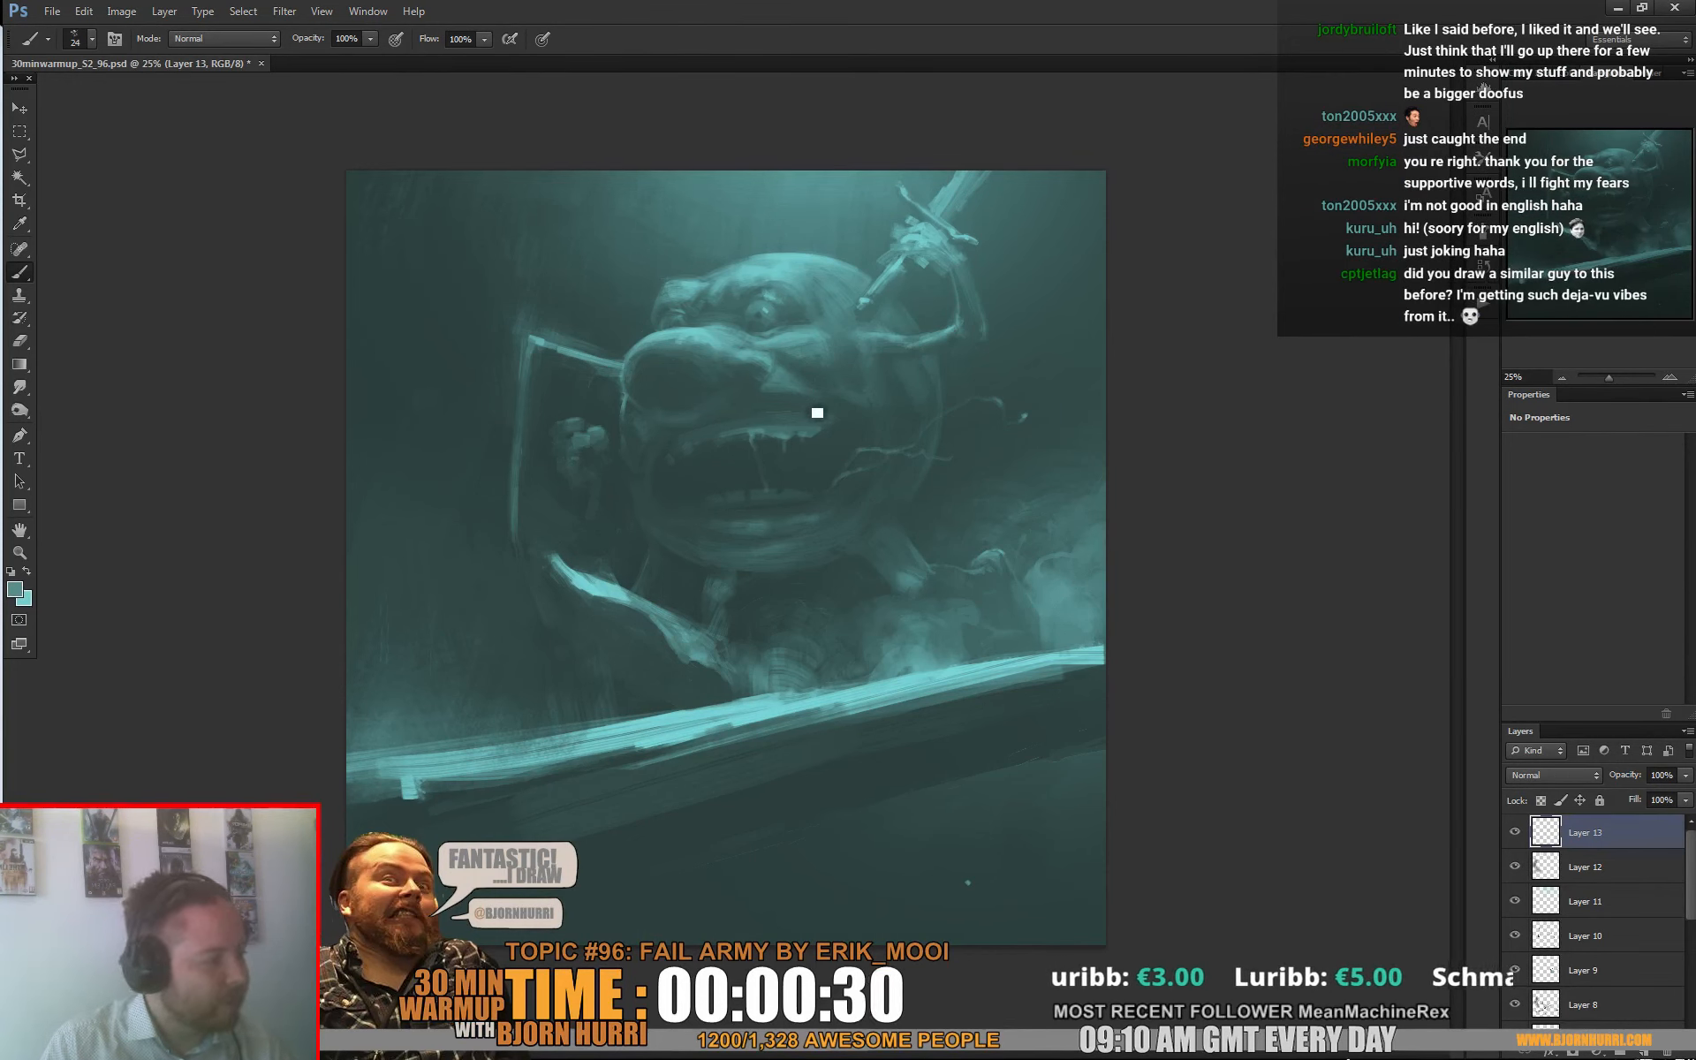
pyautogui.rightClick(823, 382)
pyautogui.click(1100, 505)
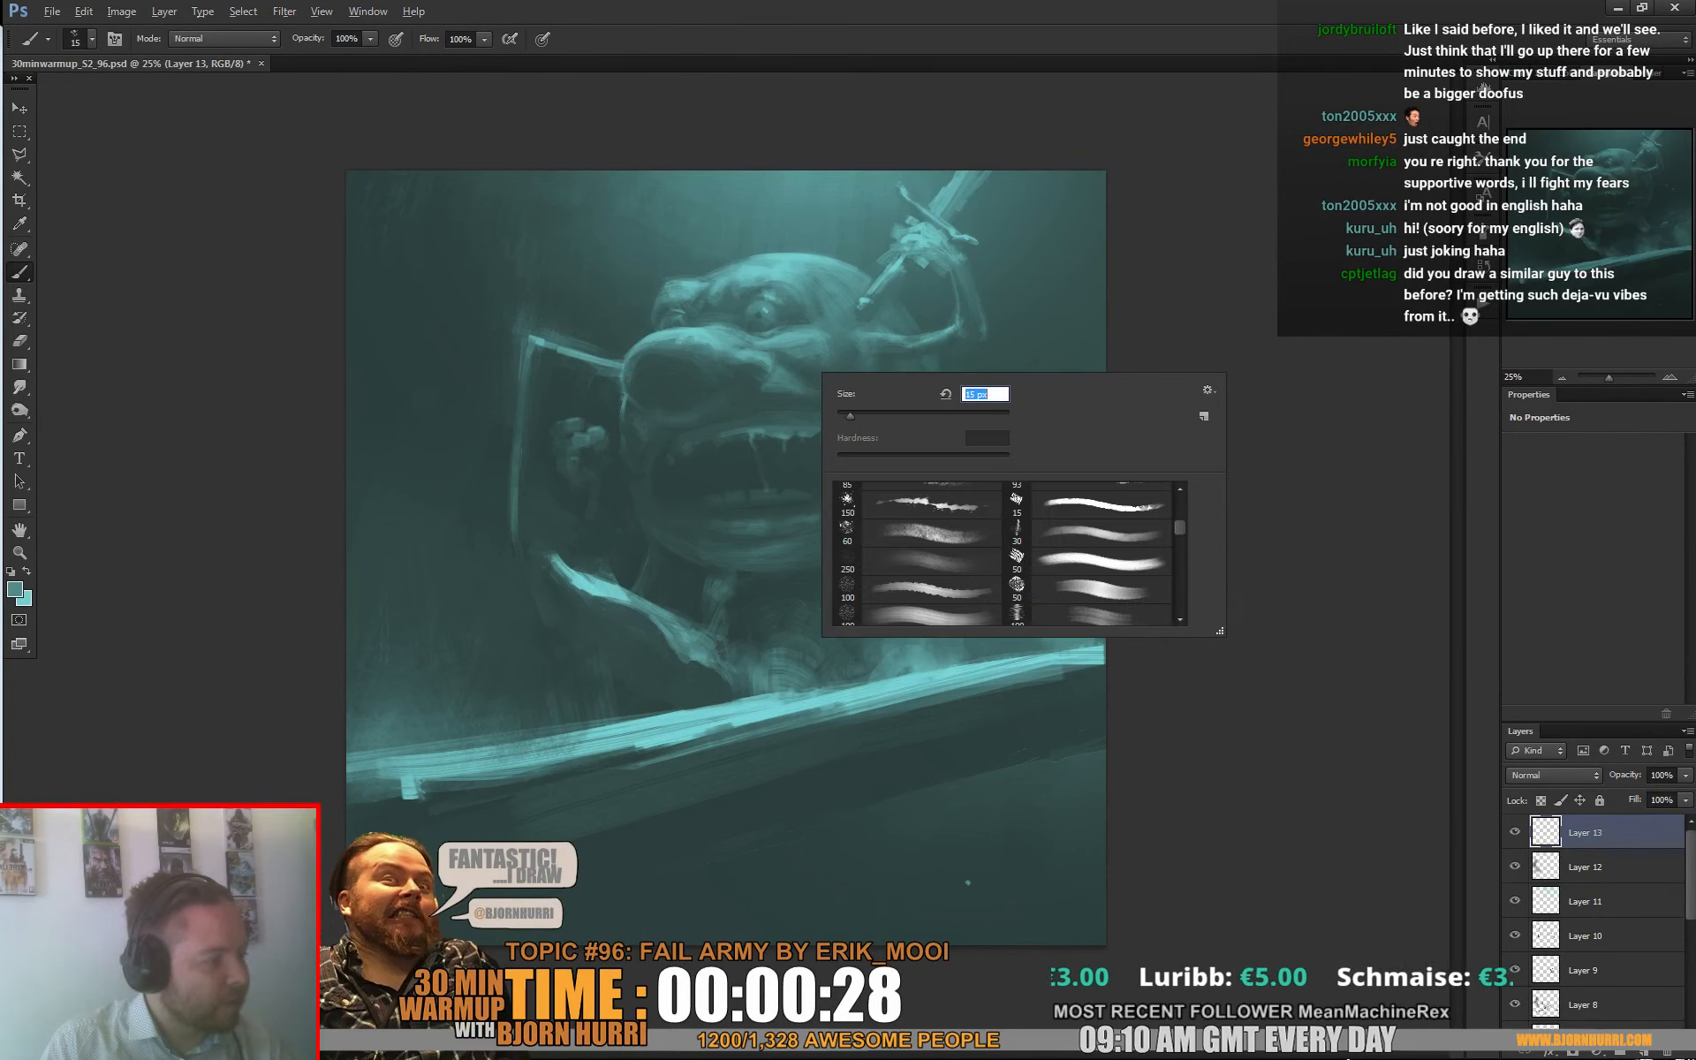
pyautogui.keyDown('alt'); pyautogui.click(779, 338); pyautogui.keyUp('alt')
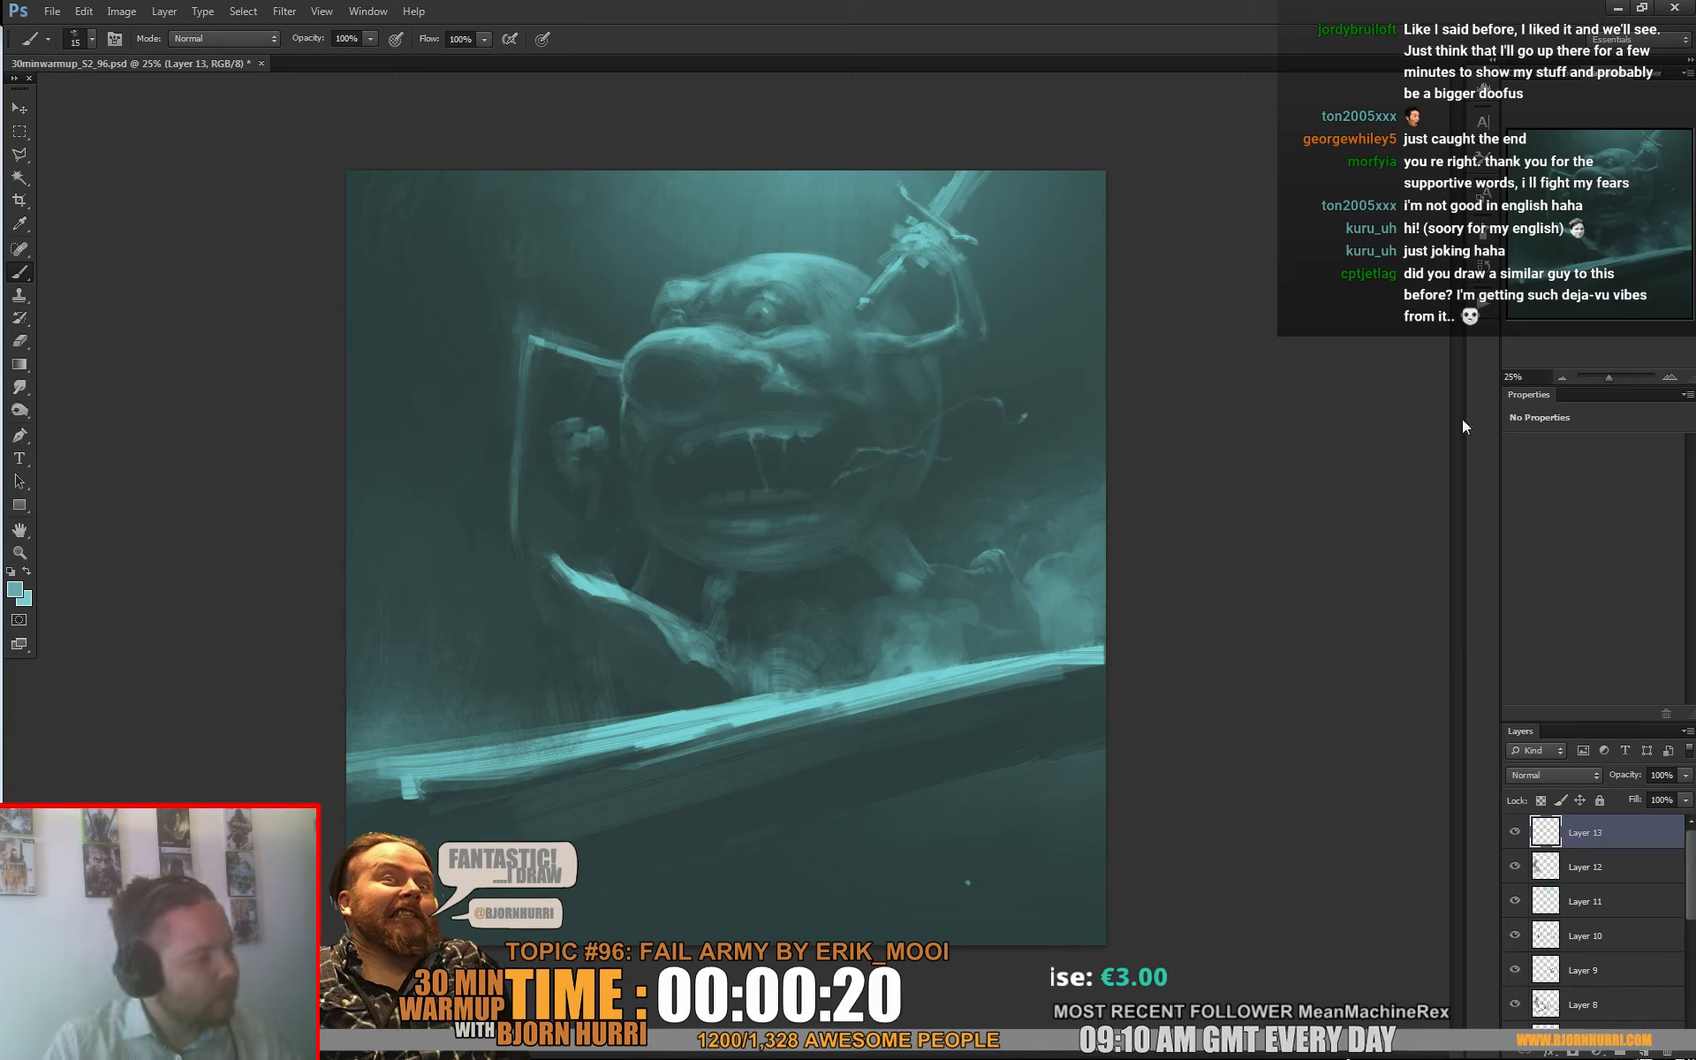
# Step: Thin and redraw the drool between the teeth and the flying spit, alternating the 36 px eraser and the 15 px brush
pyautogui.press('e')
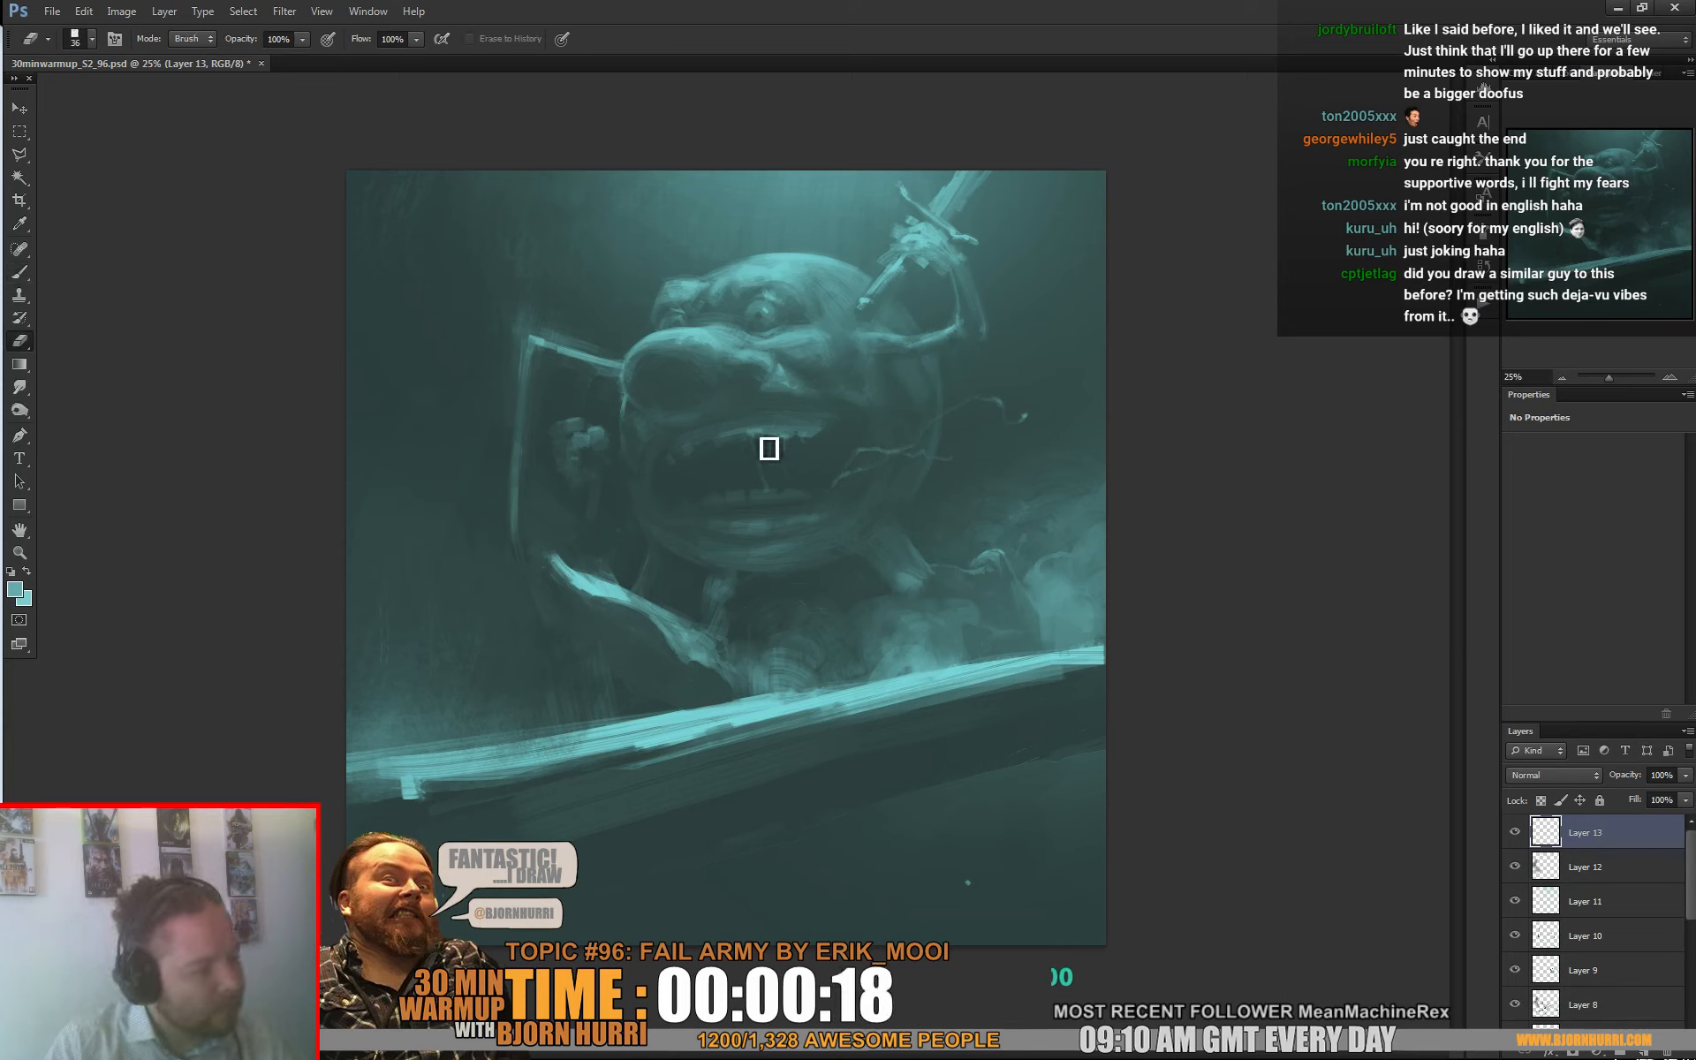
pyautogui.press('b')
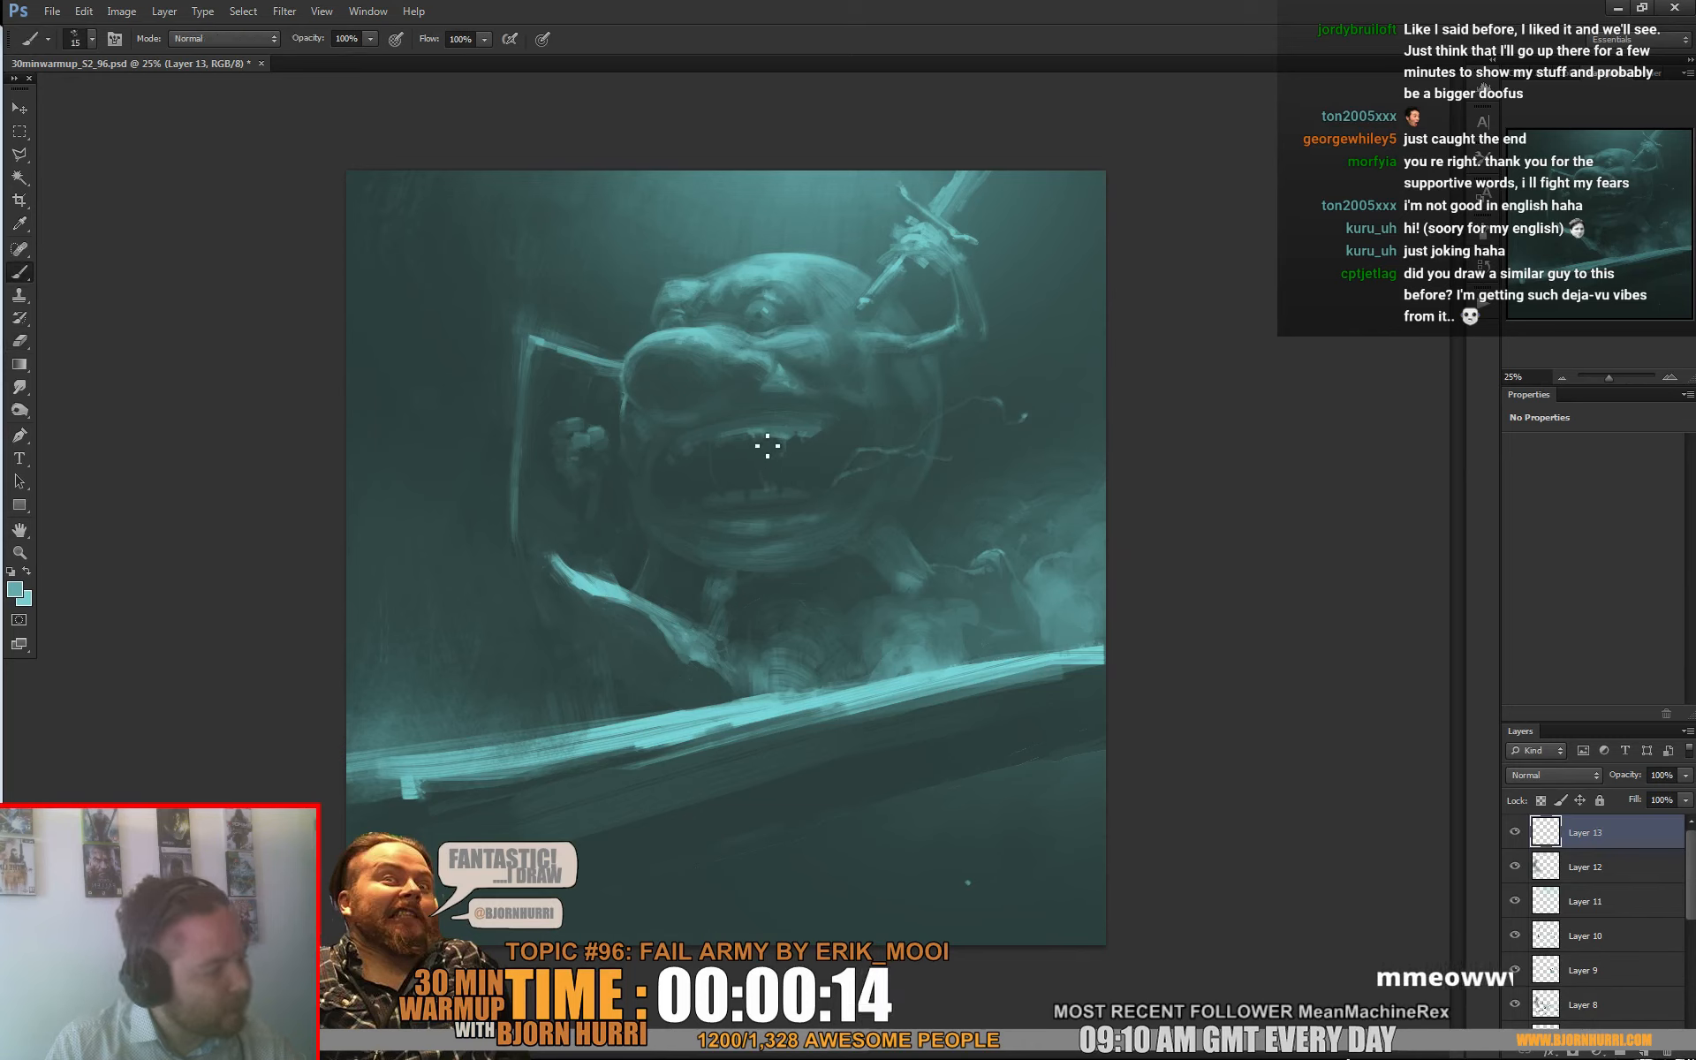
pyautogui.press('e')
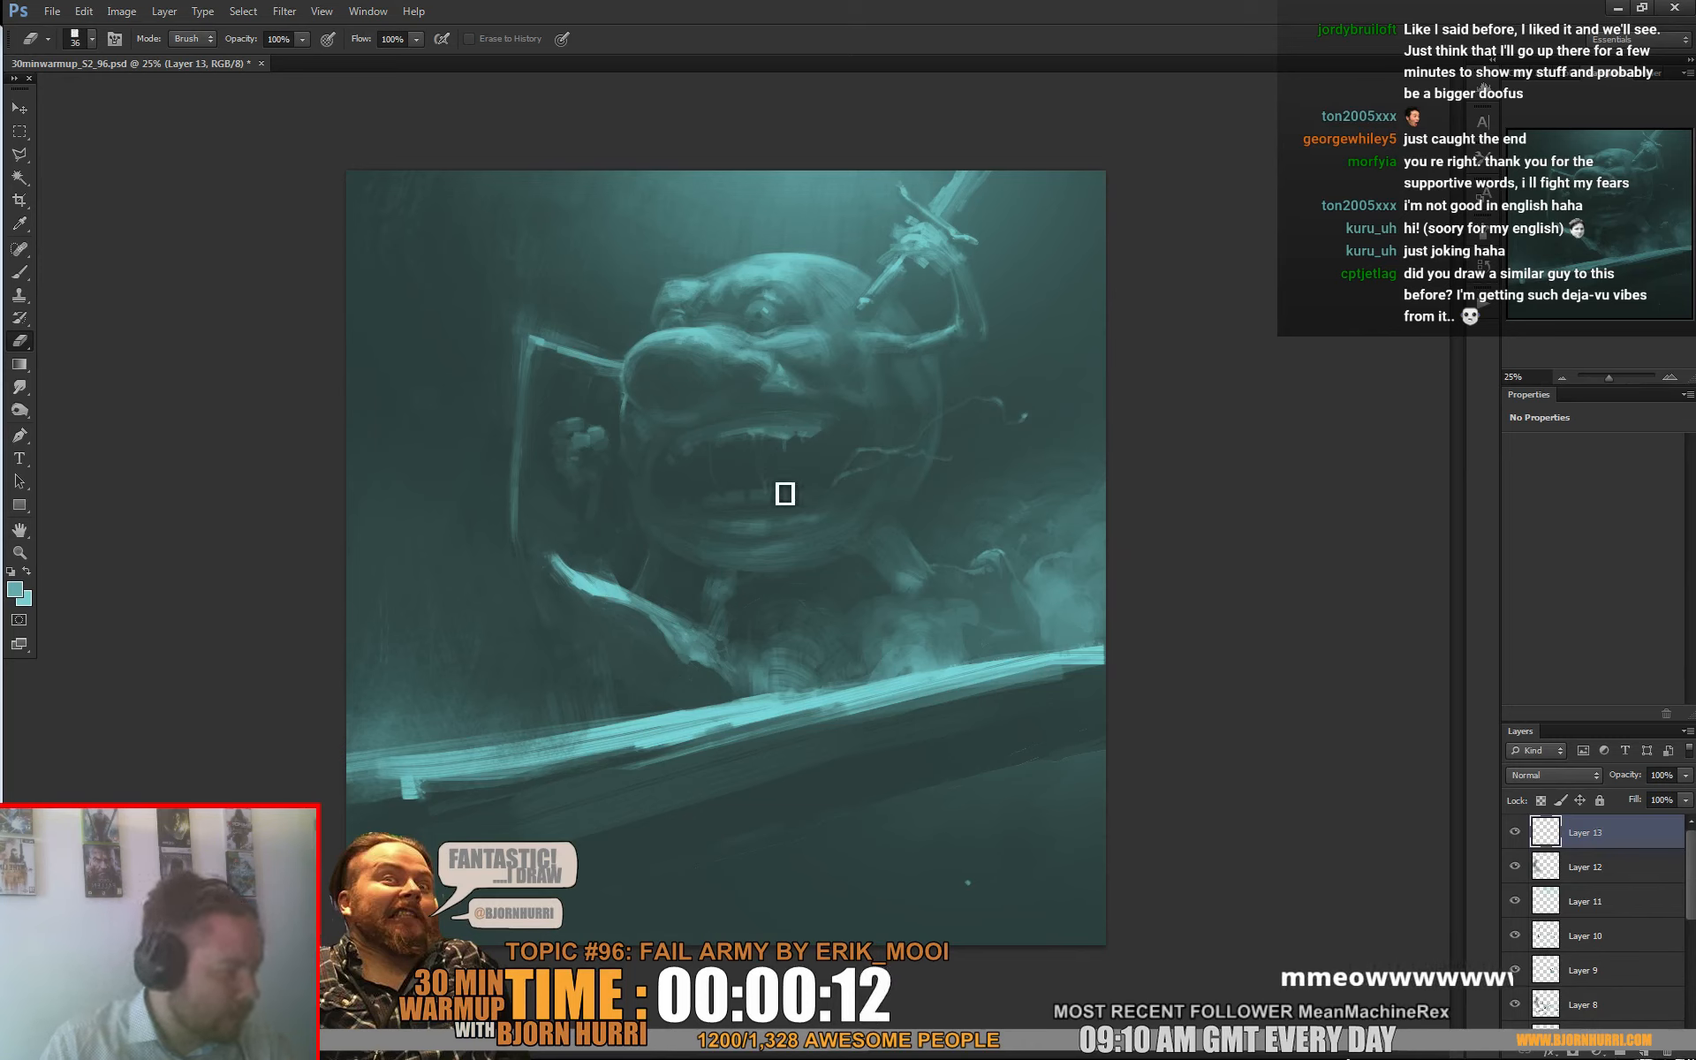
pyautogui.press('b')
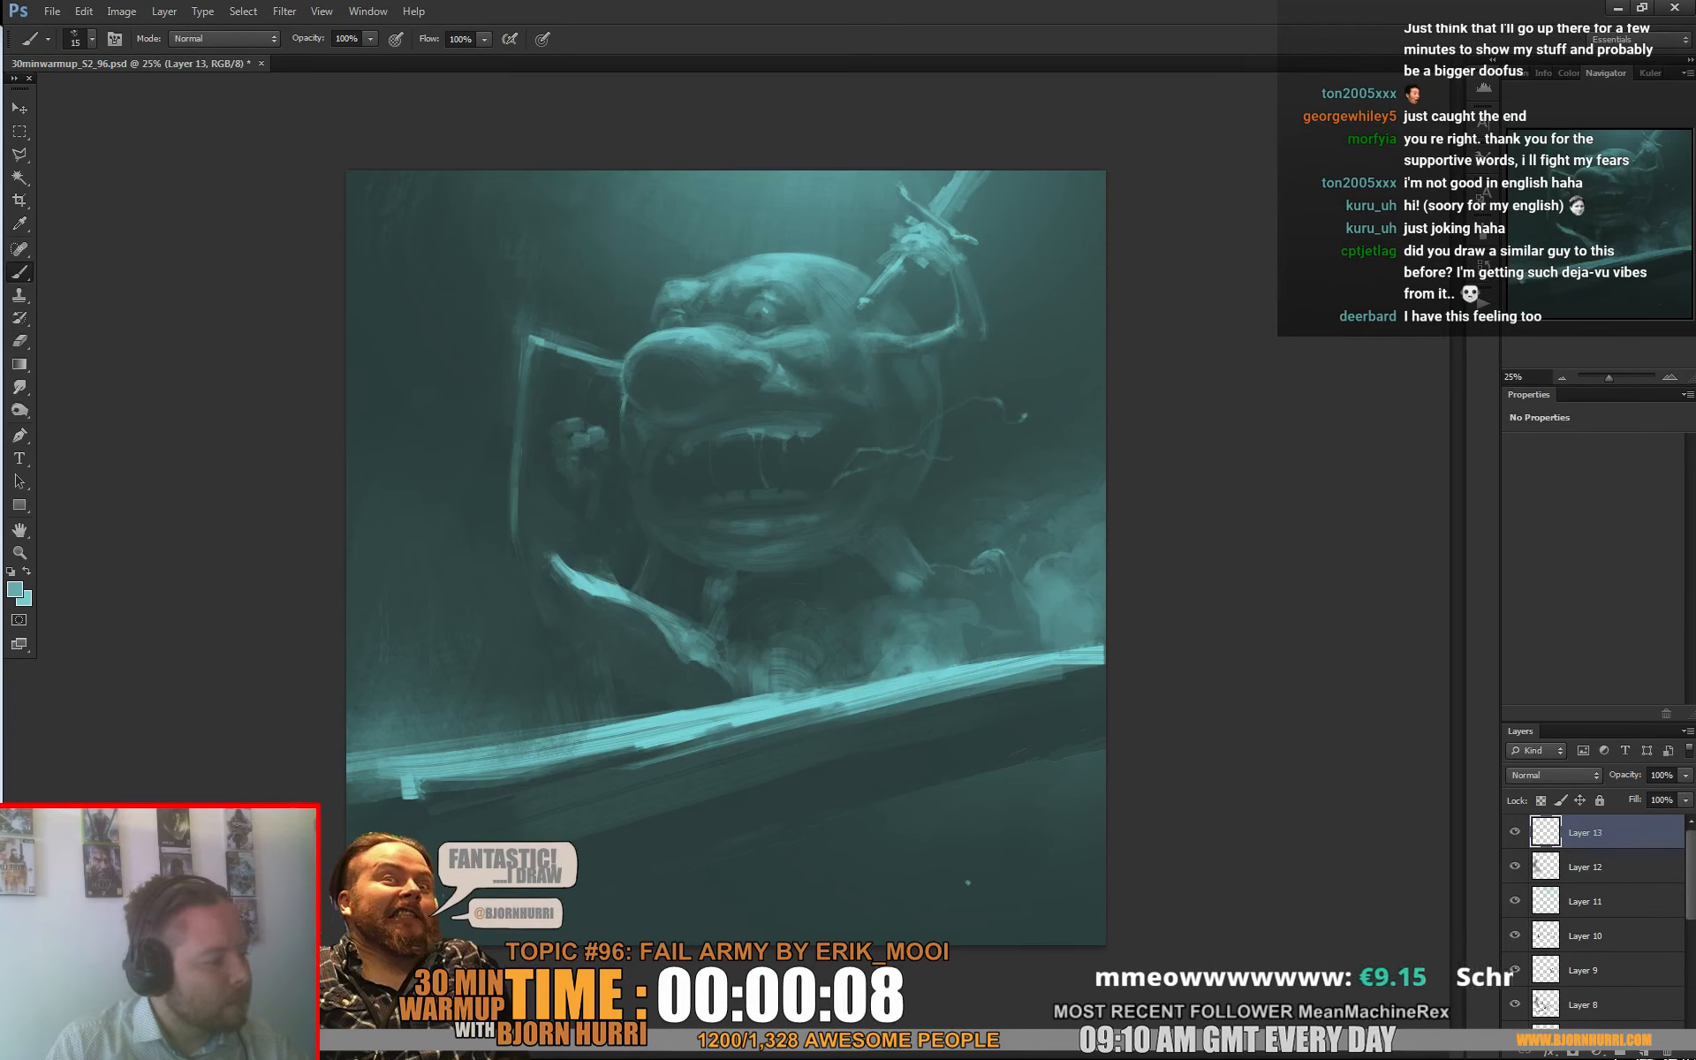
pyautogui.press('e')
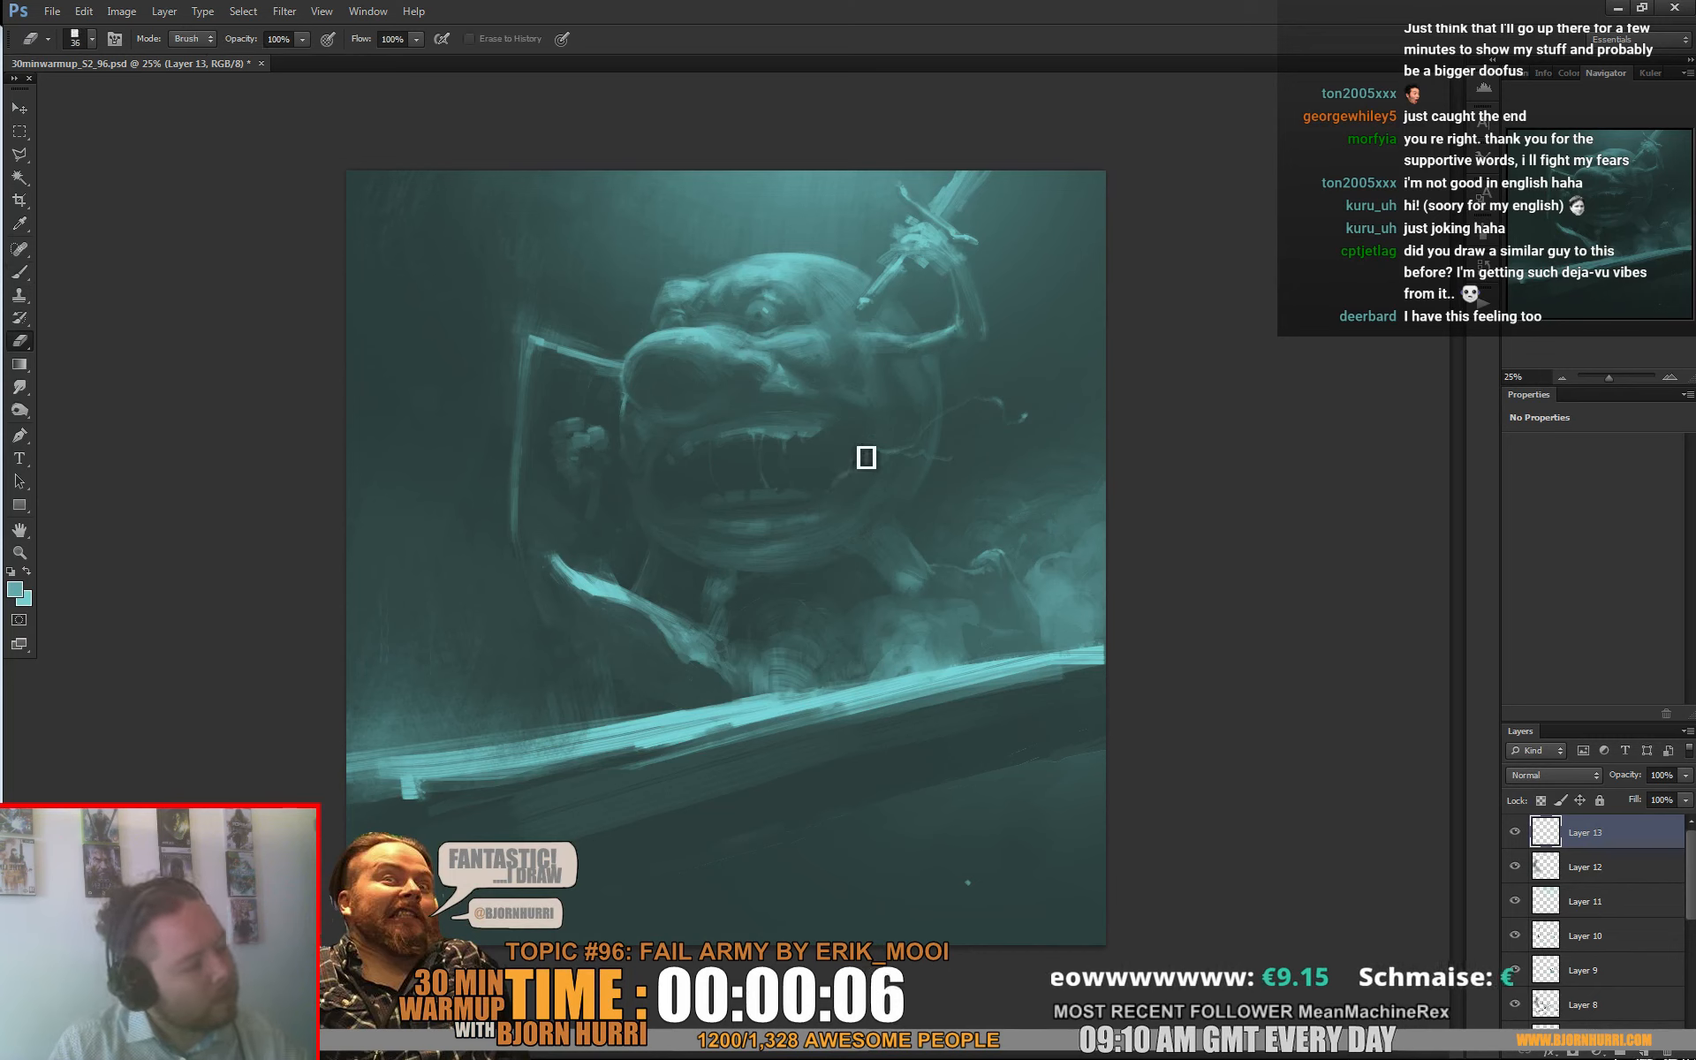
pyautogui.press('b')
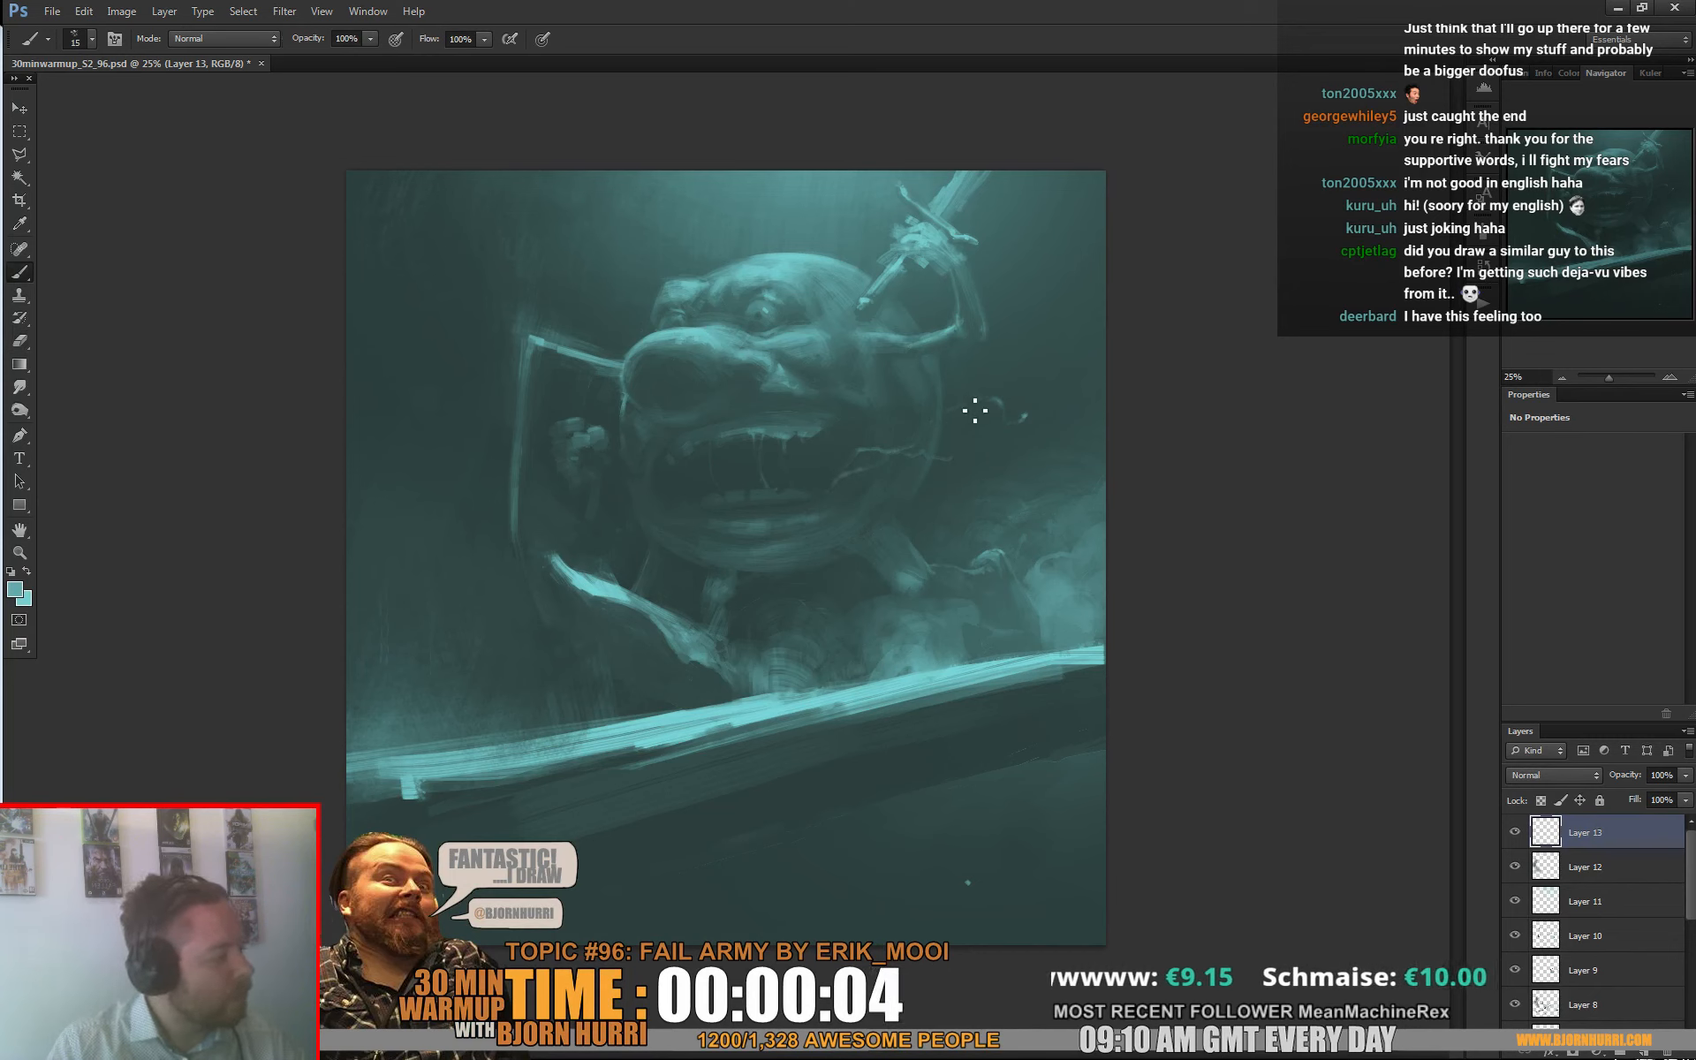
pyautogui.moveTo(993, 402); pyautogui.dragTo(1024, 417)
# Step: Dab small debris specks around the foot and the ledge's far end with sampled teals at 23 px, and save the document
pyautogui.rightClick(802, 622)
pyautogui.click(870, 767)
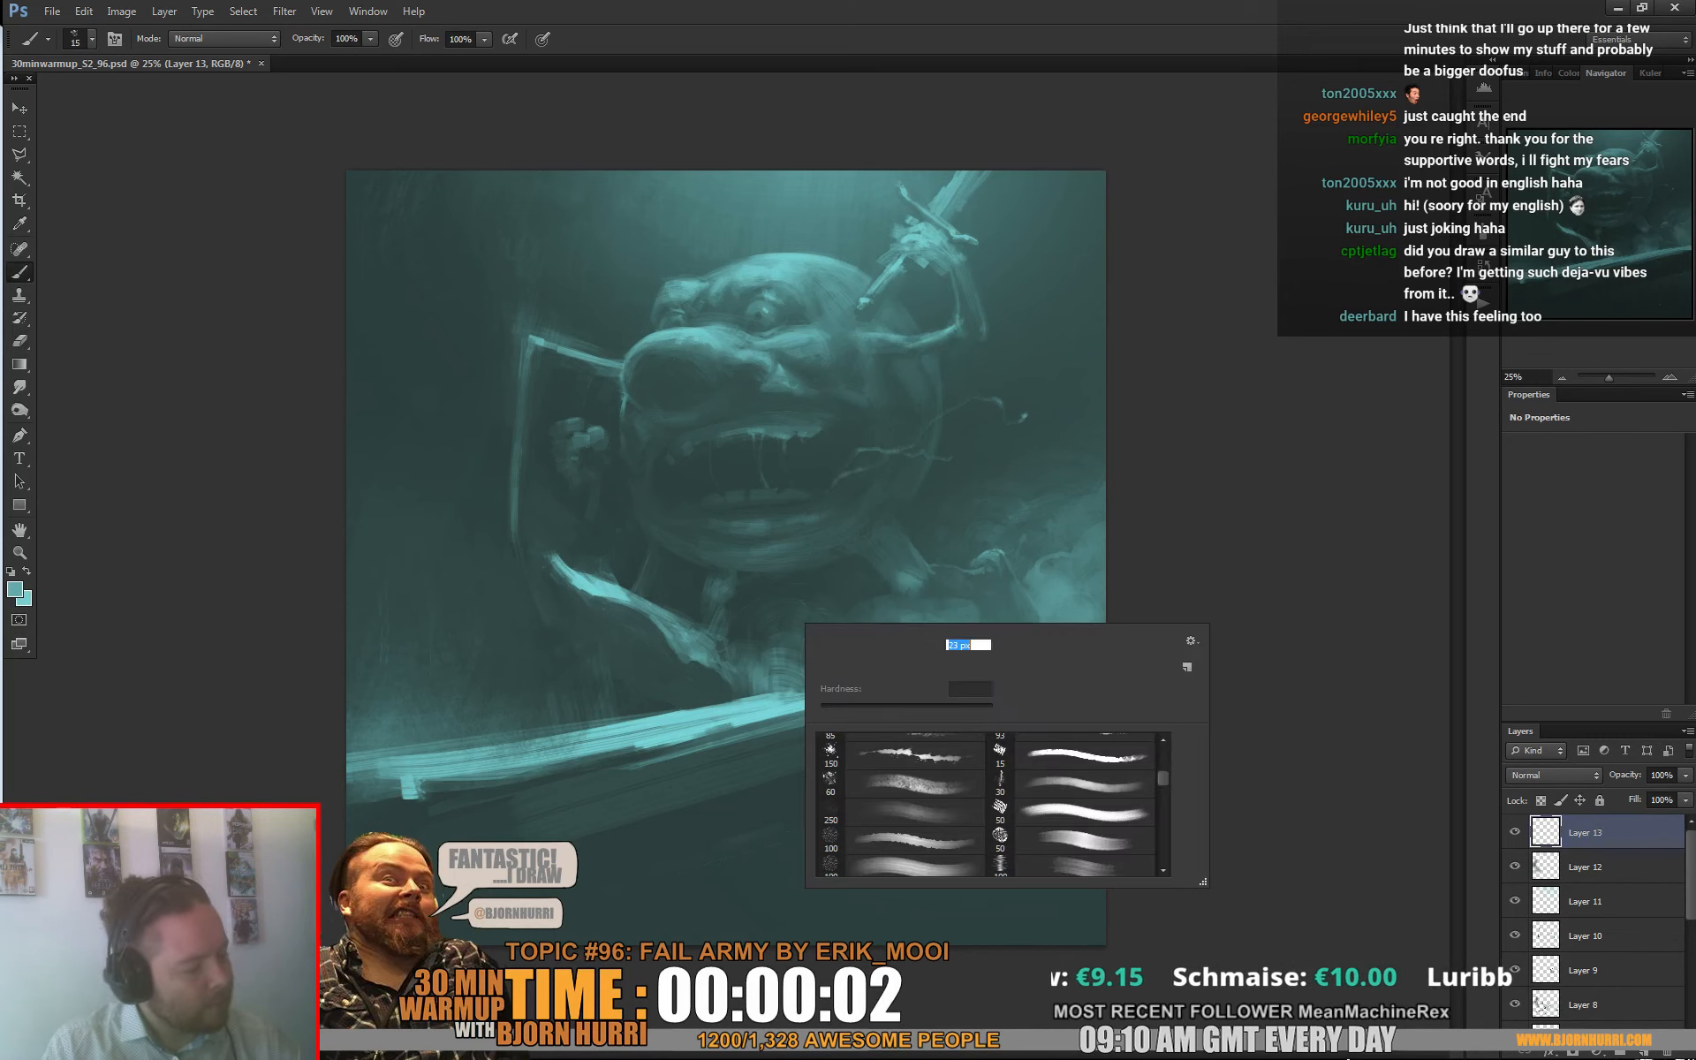
pyautogui.keyDown('alt'); pyautogui.click(793, 690); pyautogui.keyUp('alt')
pyautogui.moveTo(781, 693); pyautogui.dragTo(811, 697)
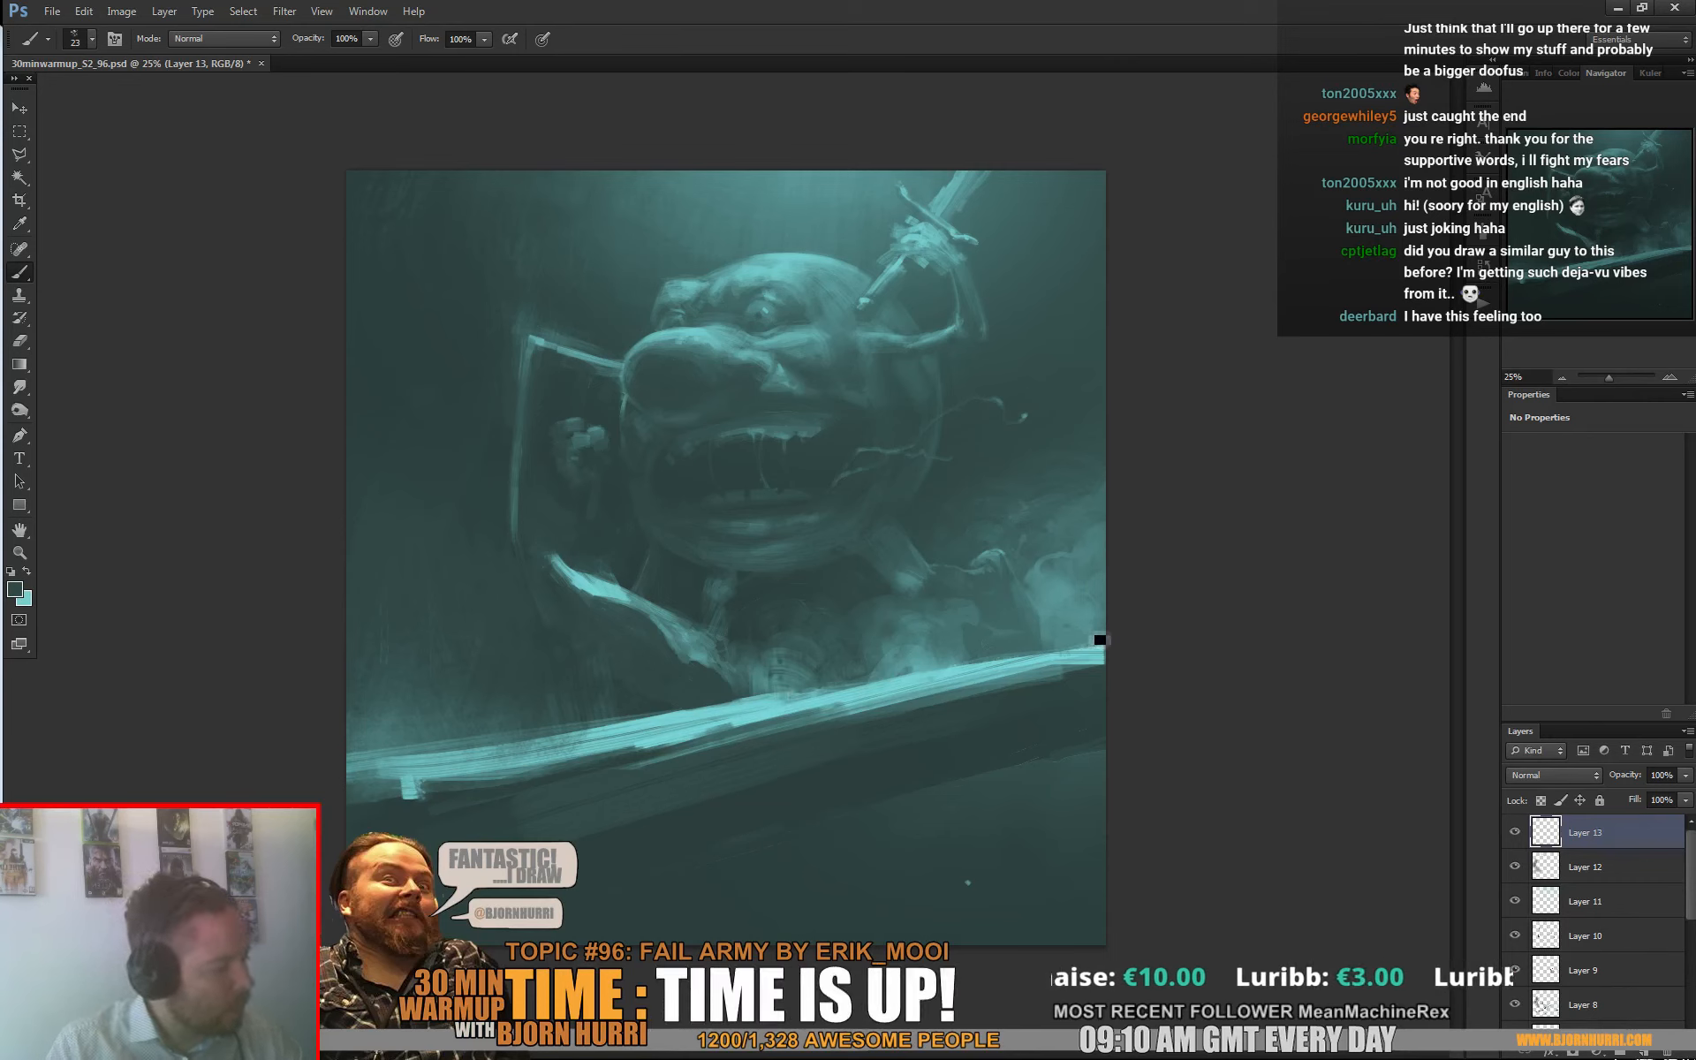
pyautogui.moveTo(1086, 623); pyautogui.dragTo(1103, 605)
pyautogui.keyDown('alt'); pyautogui.click(1071, 662); pyautogui.keyUp('alt')
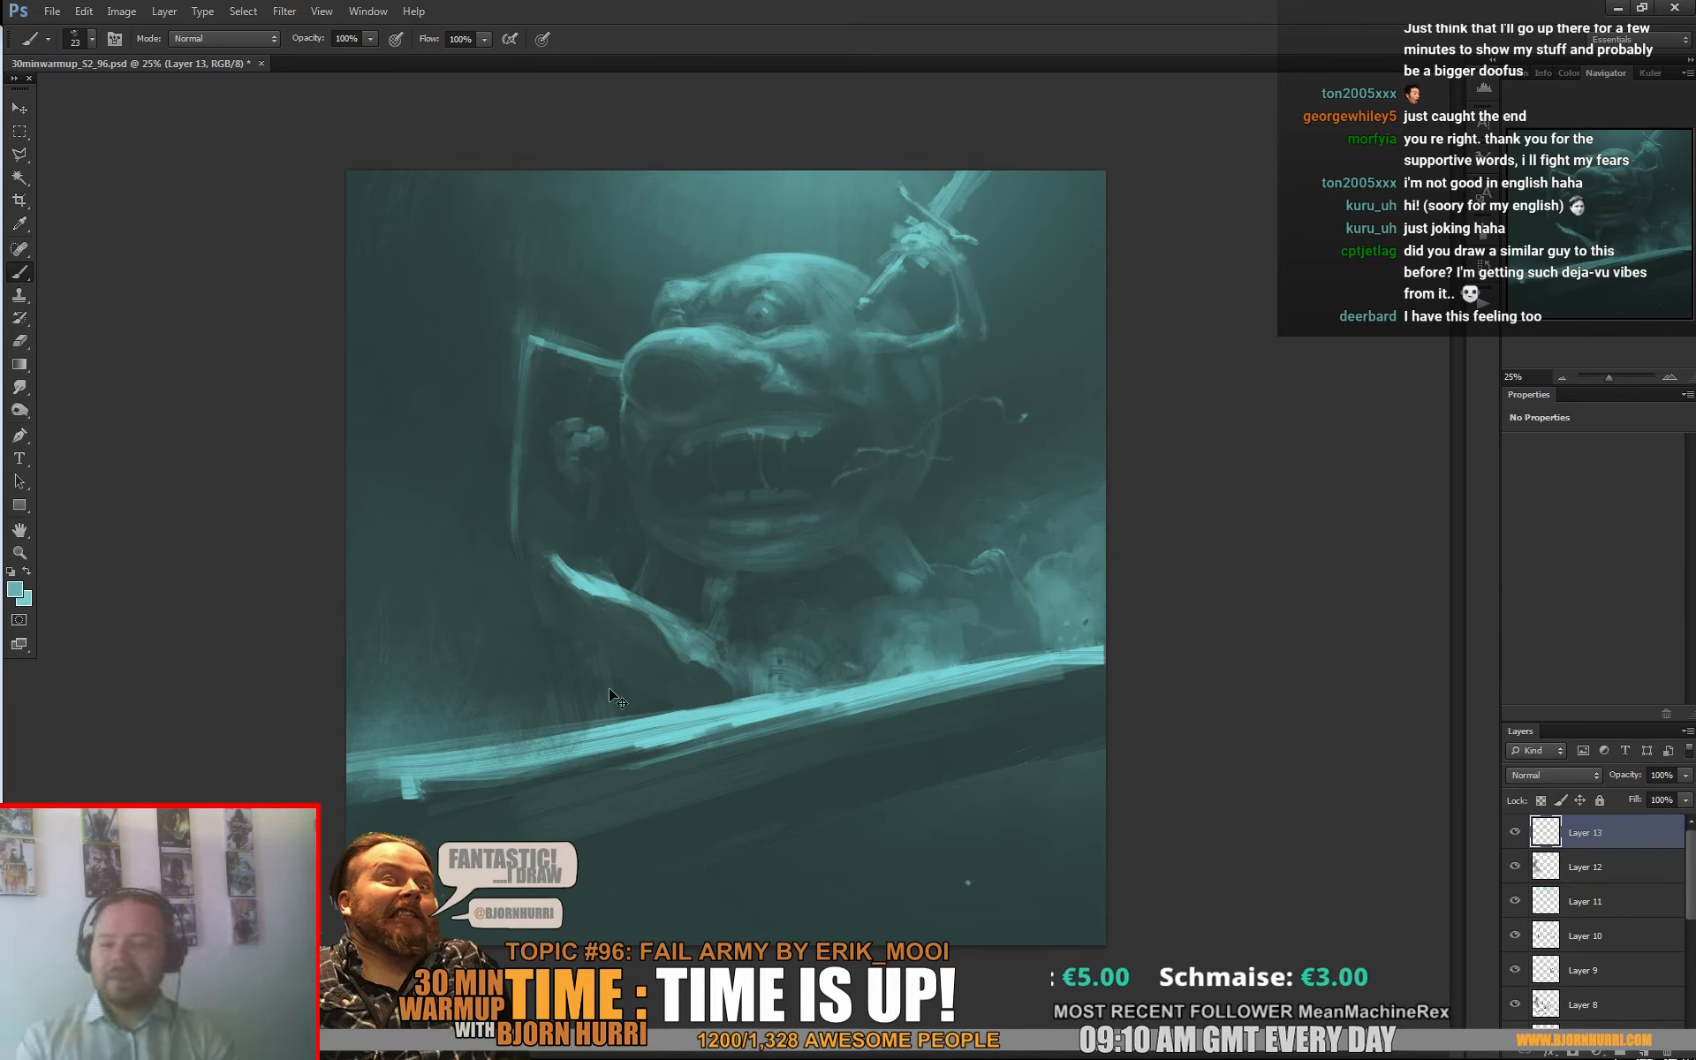
pyautogui.hotkey('ctrl', 's')
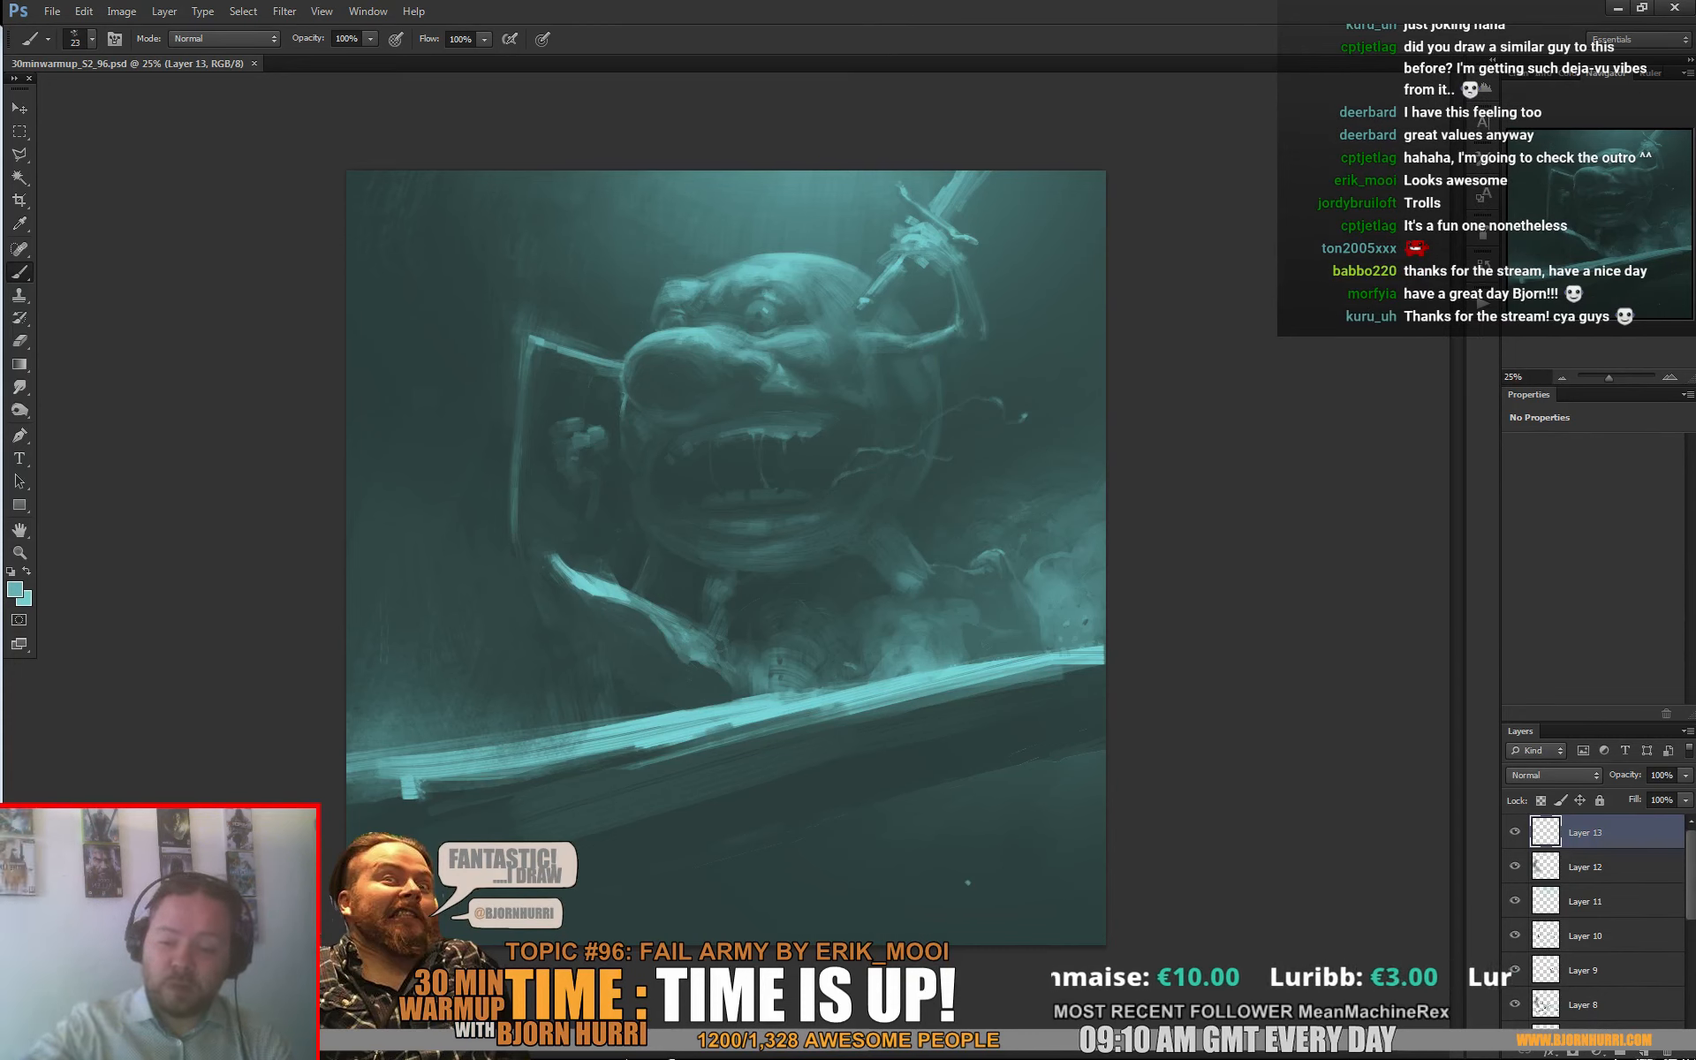
pyautogui.hotkey('alt', 'Tab')
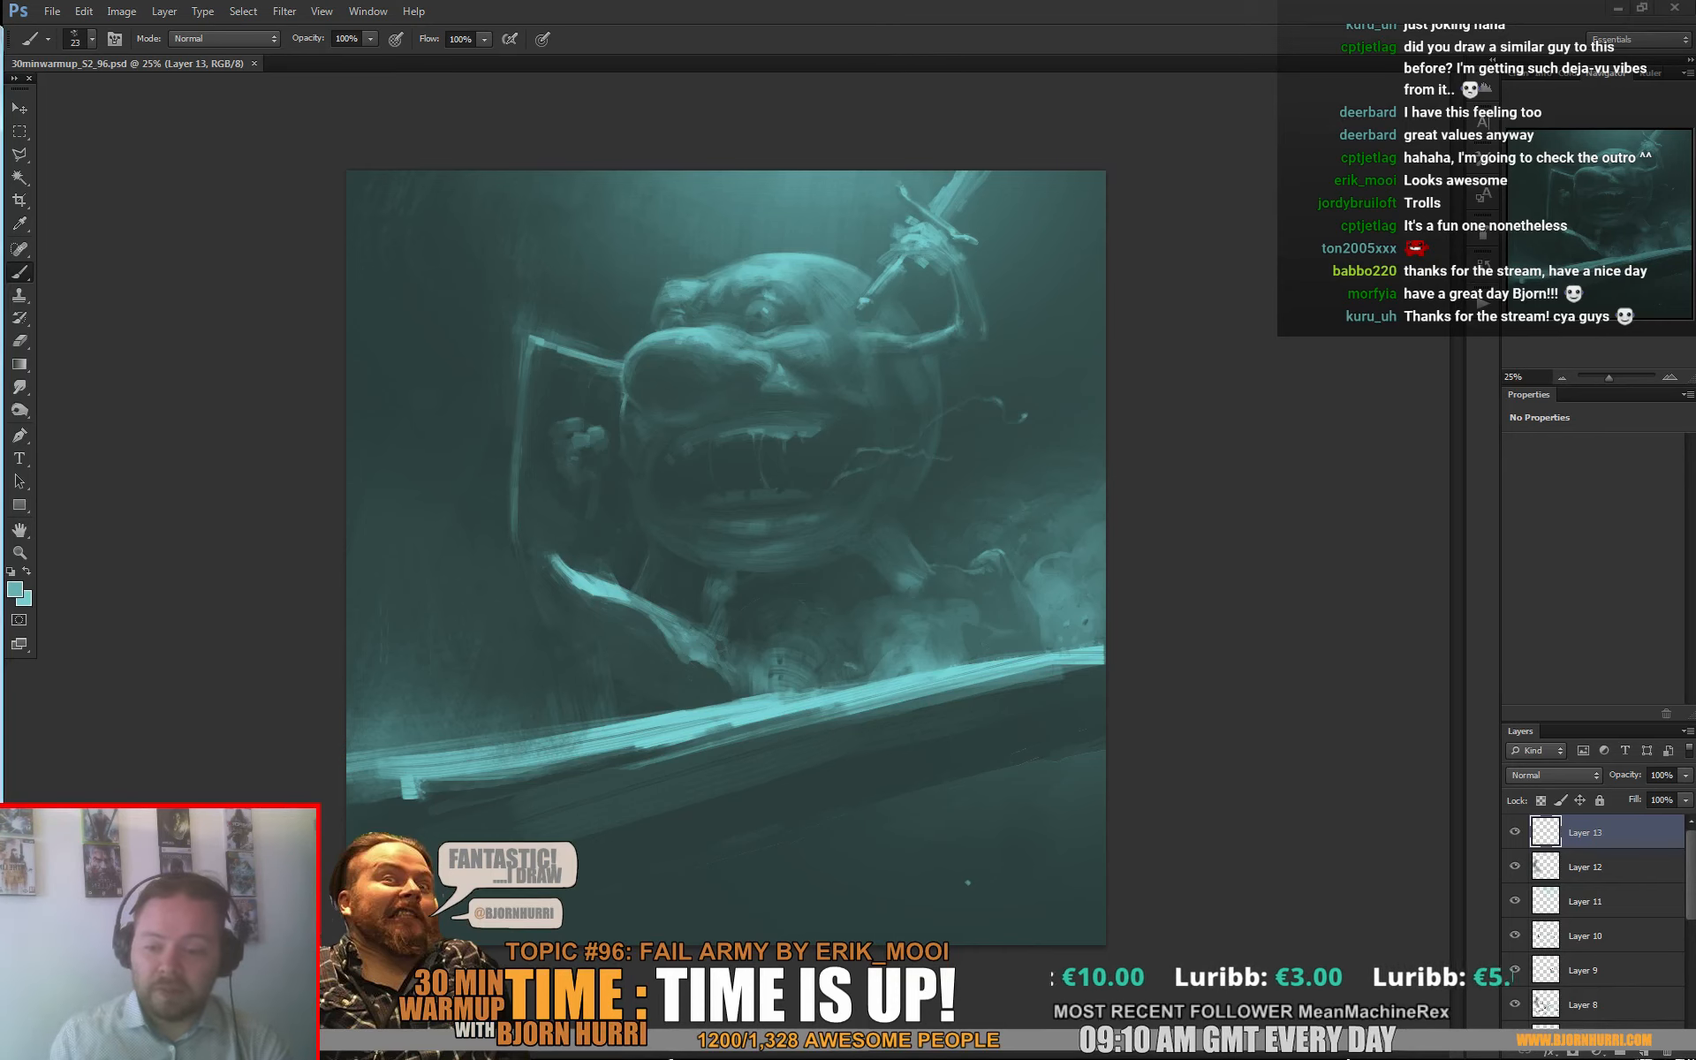